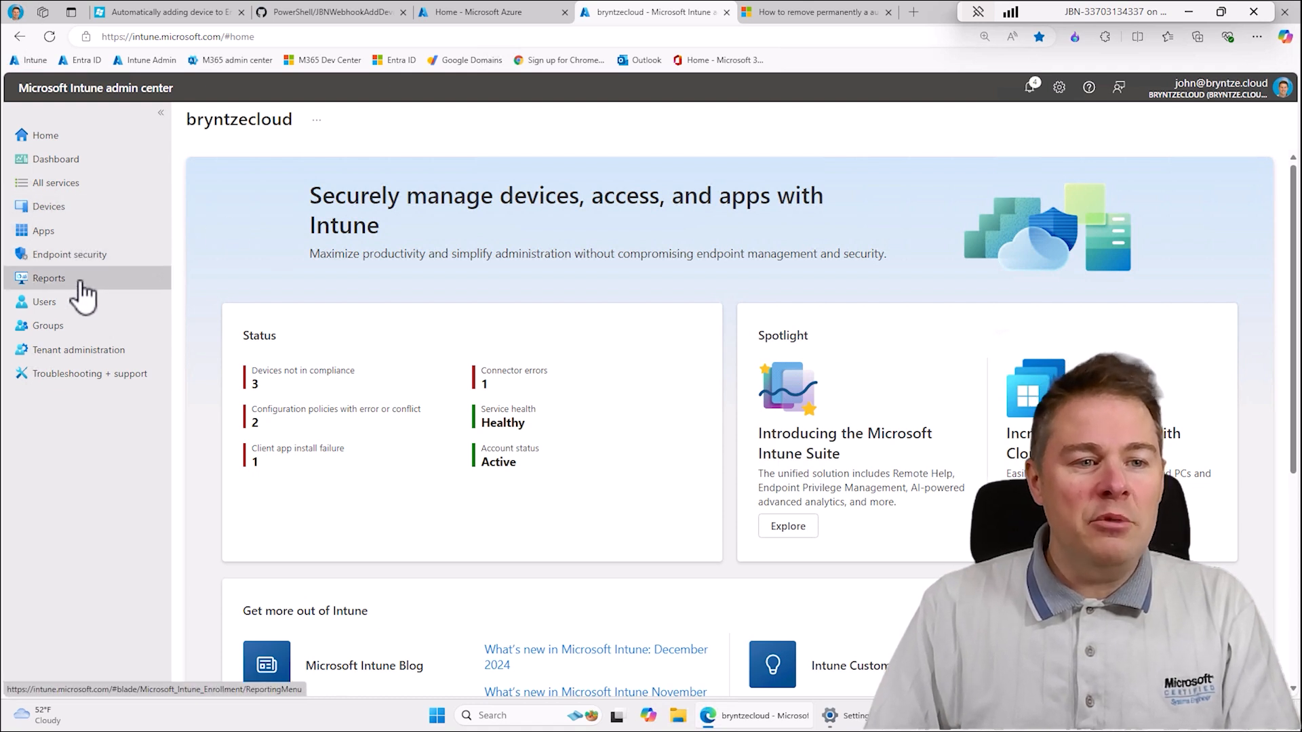
- Start a new group from the Groups overview with Security as its group type
left_click(57, 333)
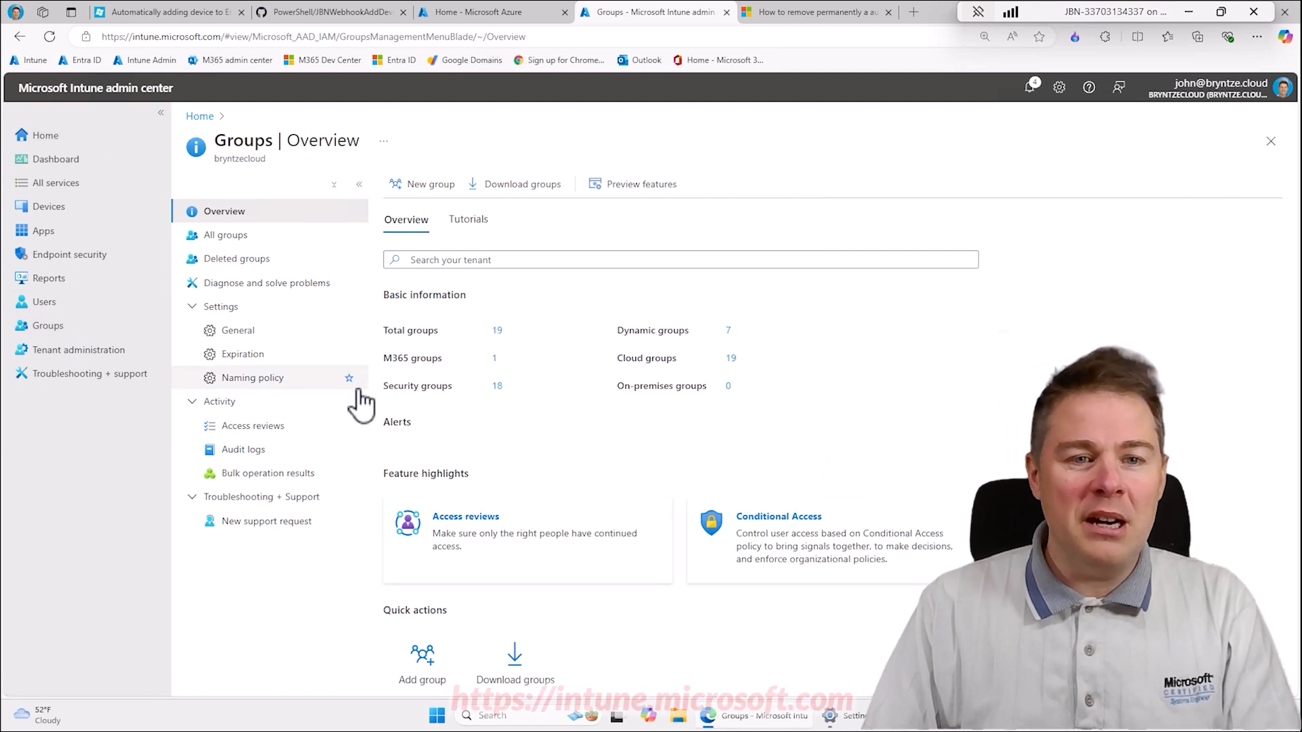
left_click(420, 189)
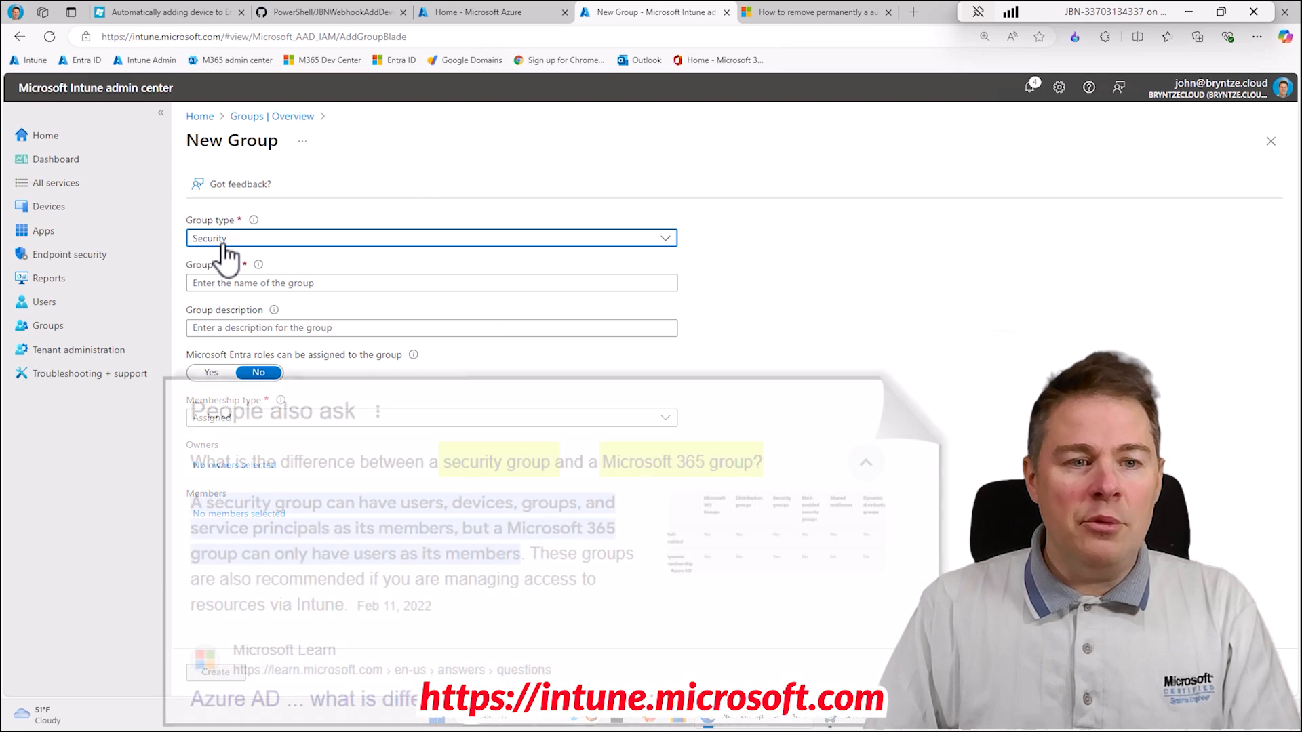
left_click(224, 243)
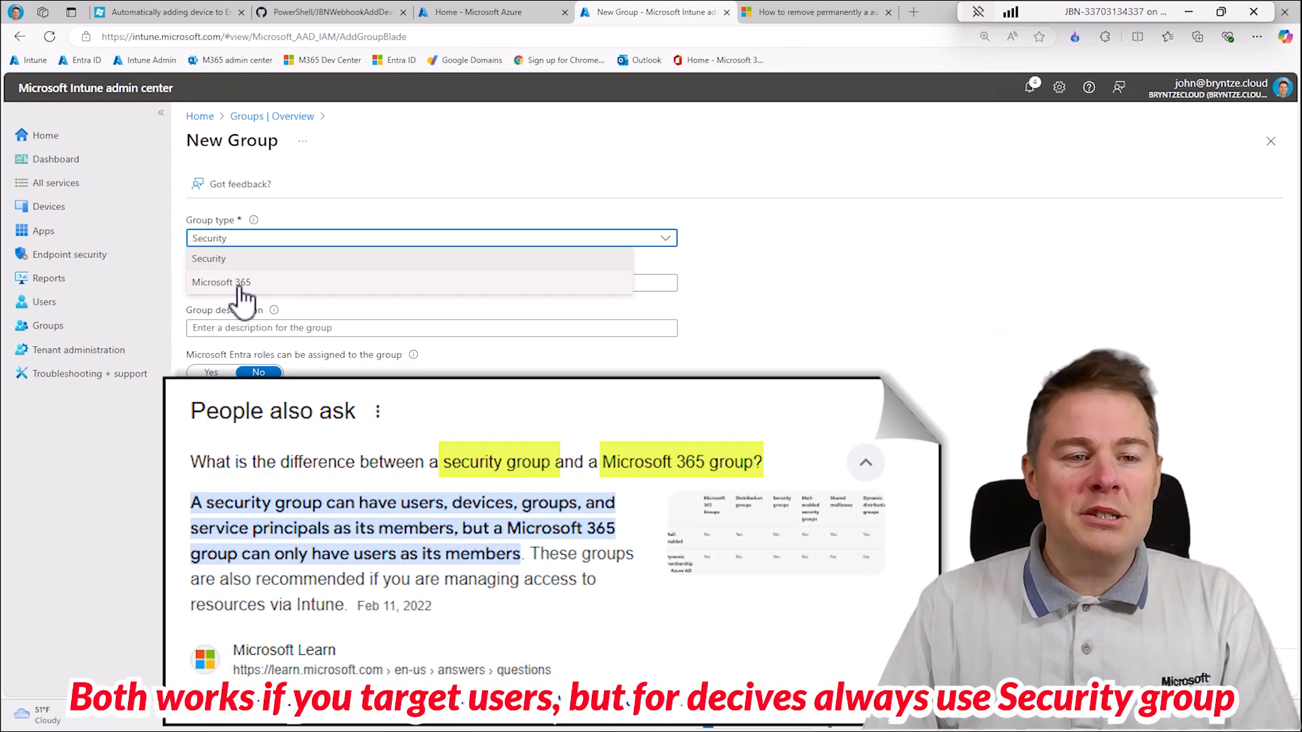
left_click(214, 259)
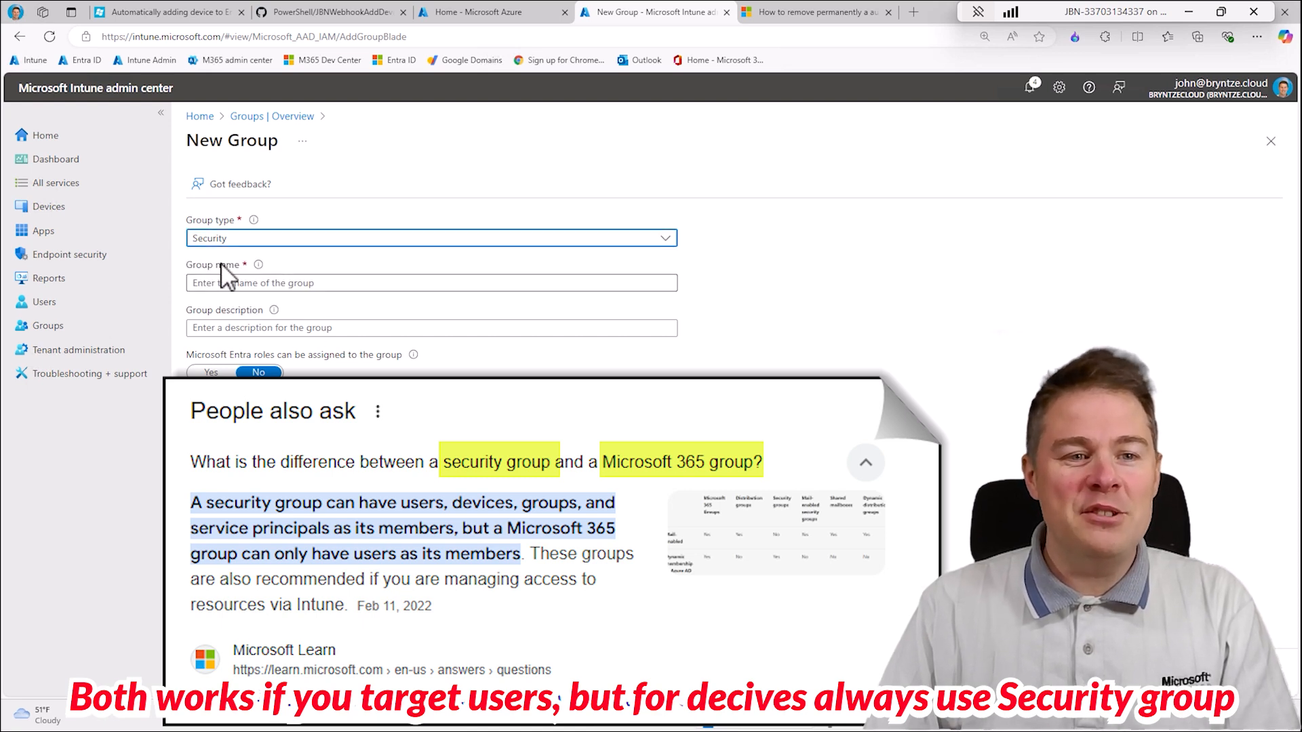
- Name the group "JBN - Devices with Mozilla Firefox installed", describe it as "Devices with Mozilla Firefox installed", and choose Assigned membership
left_click(261, 284)
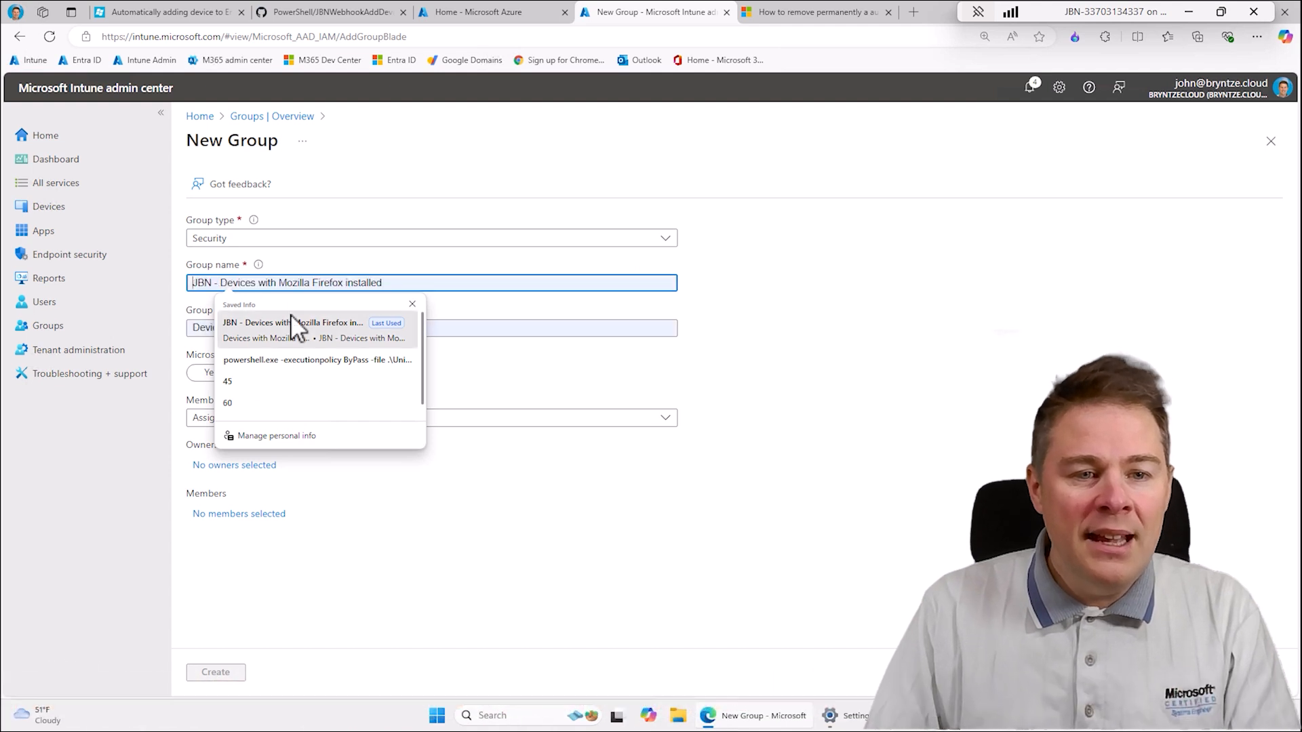
left_click(294, 321)
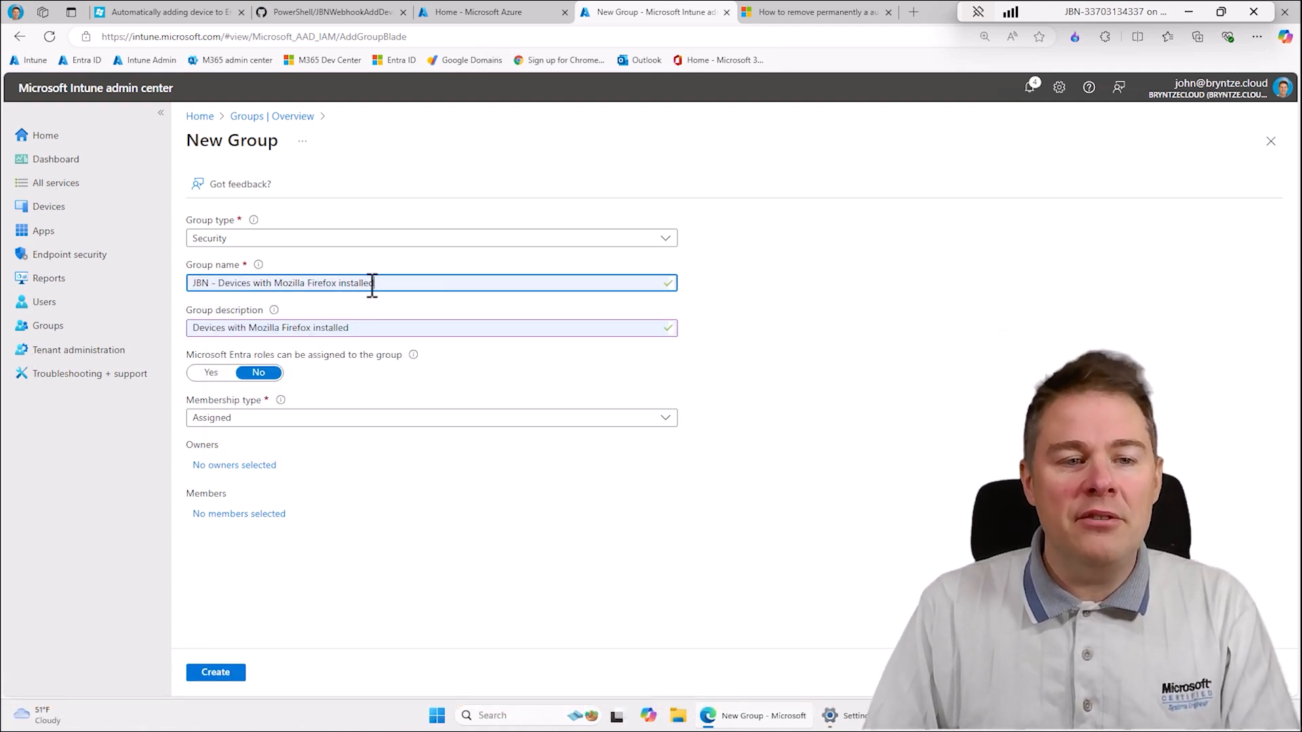
left_click(373, 328)
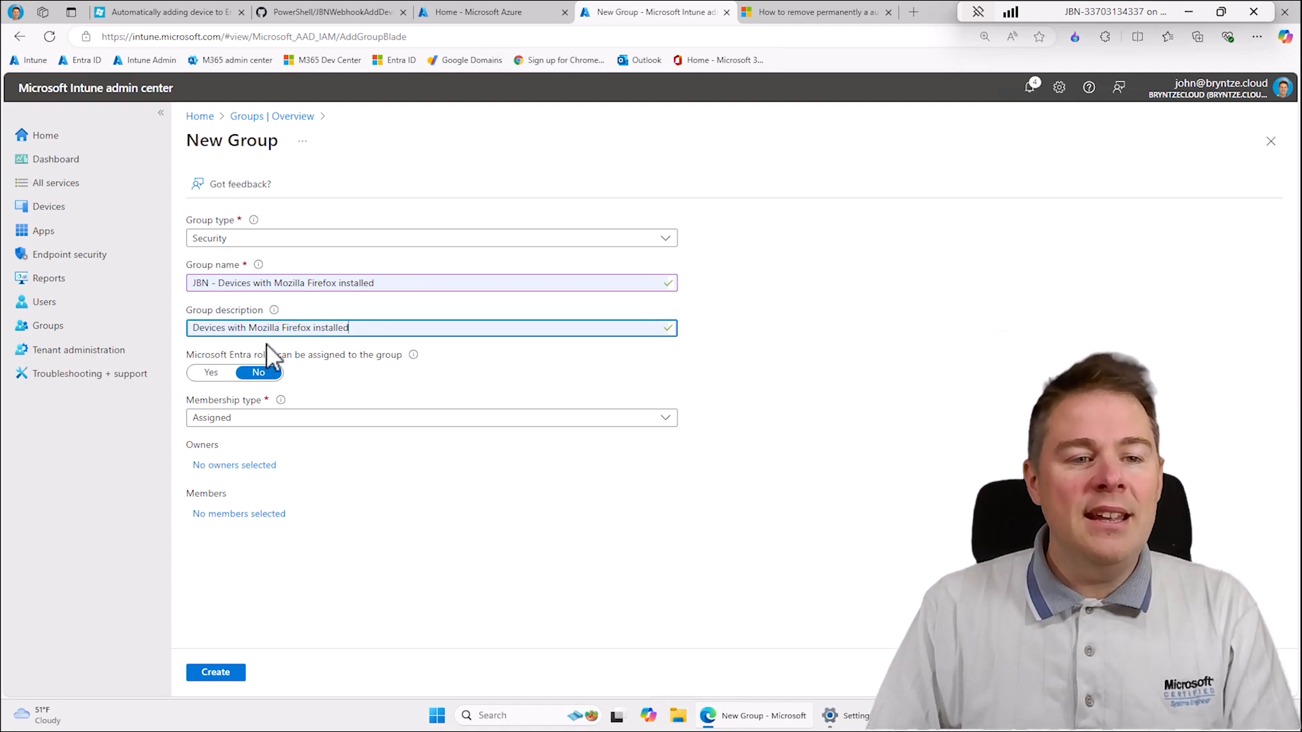
left_click(240, 421)
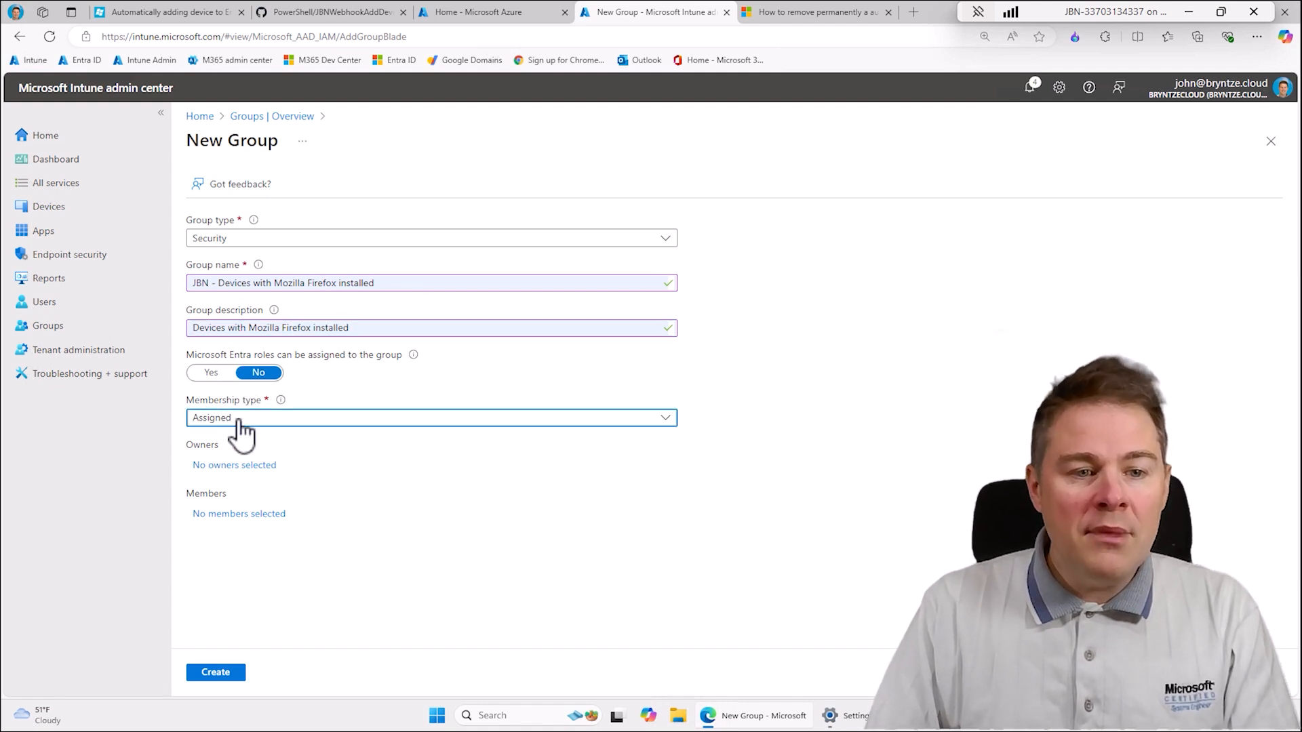
left_click(224, 439)
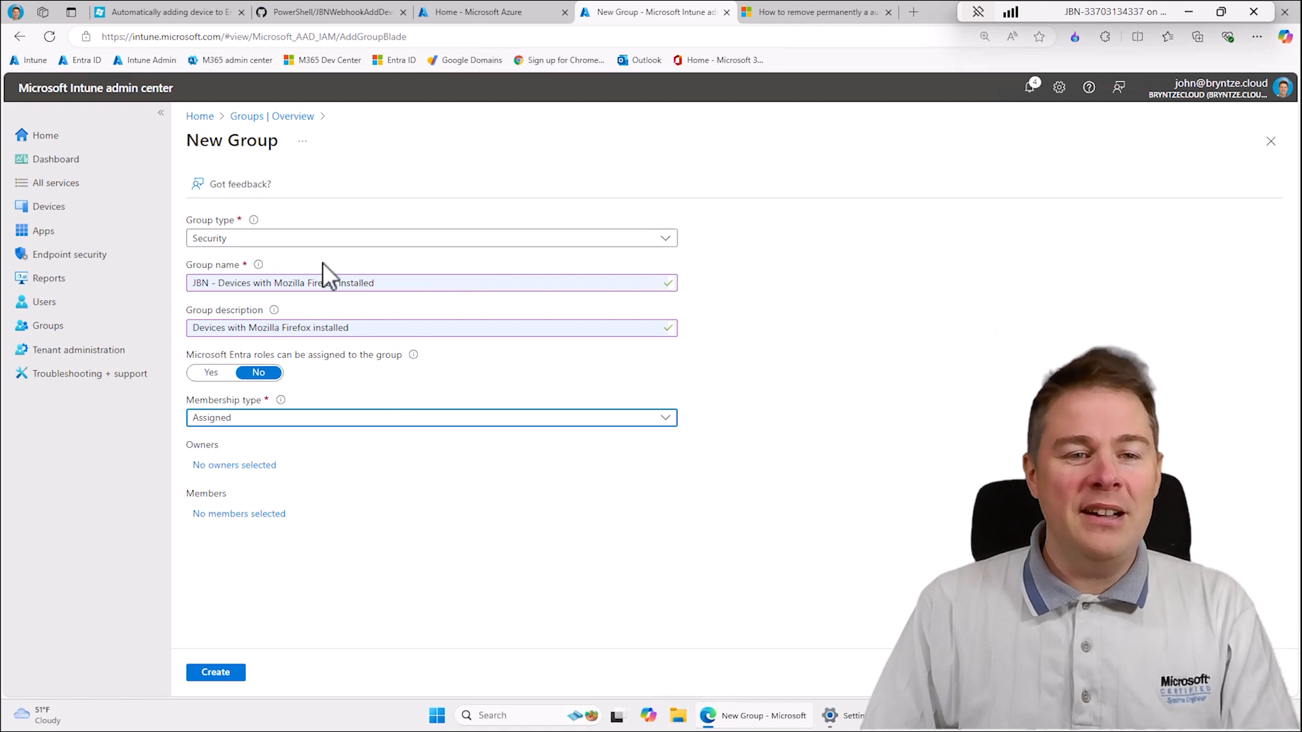
- Switch the membership type to Dynamic Device and choose displayName as the property in a new dynamic query
left_click(241, 424)
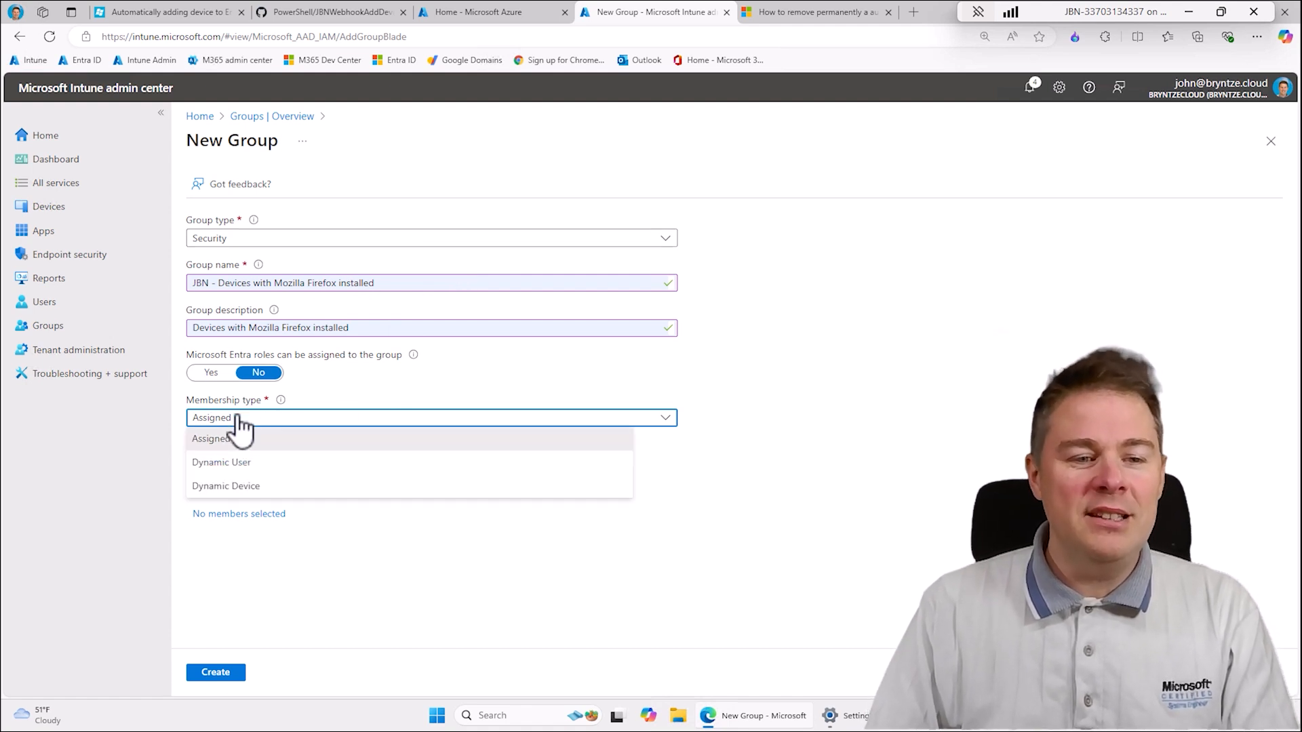
left_click(240, 487)
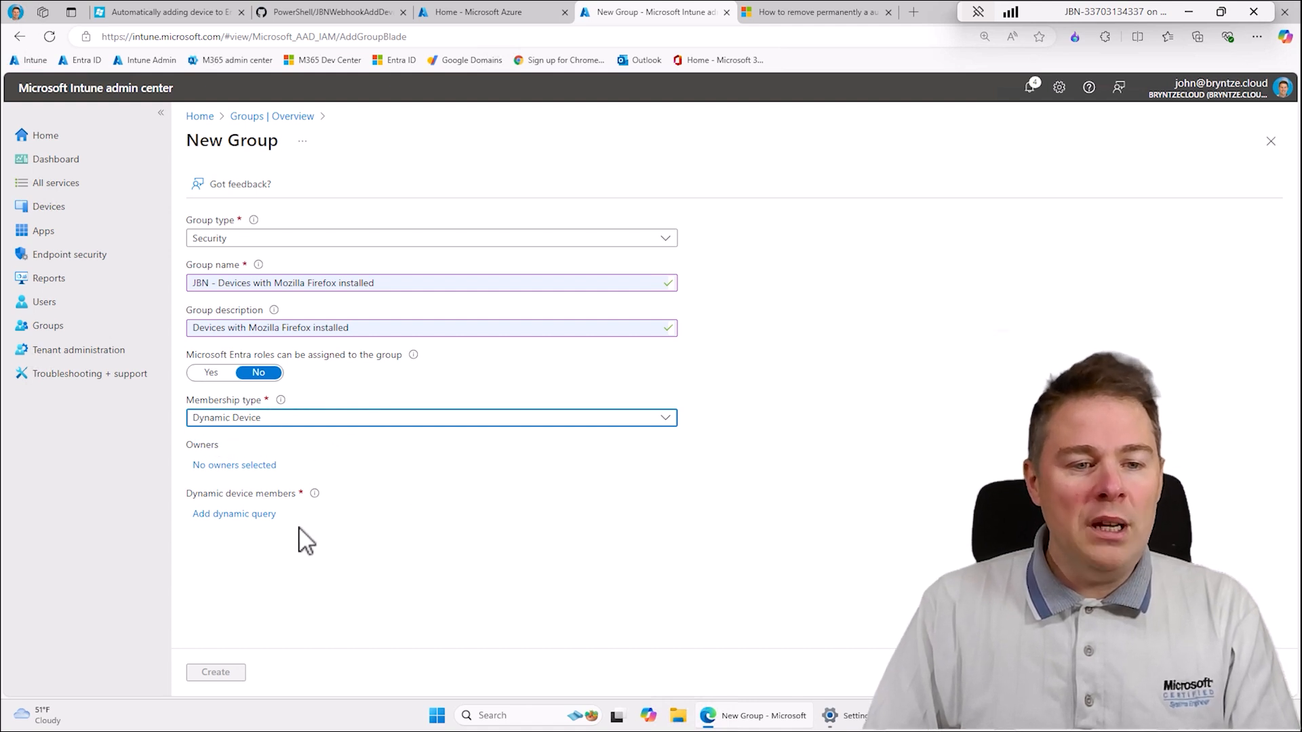
left_click(236, 516)
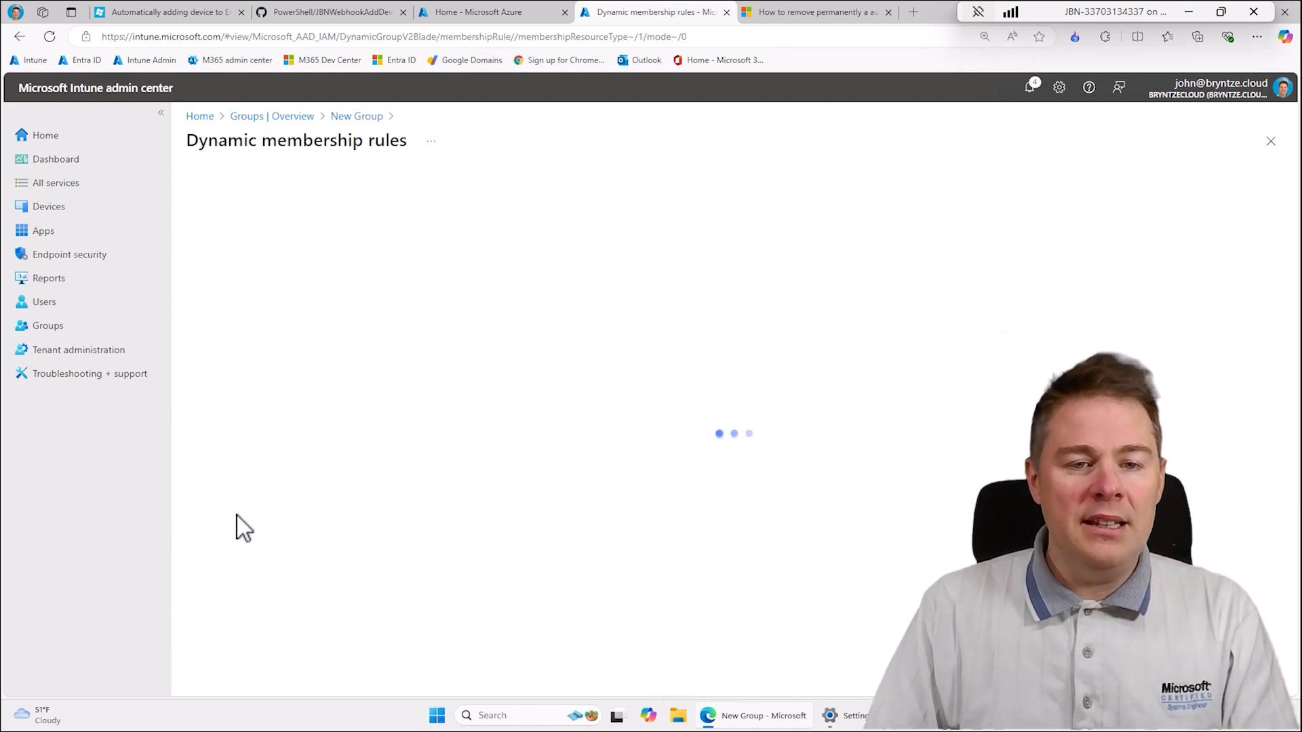
left_click(359, 311)
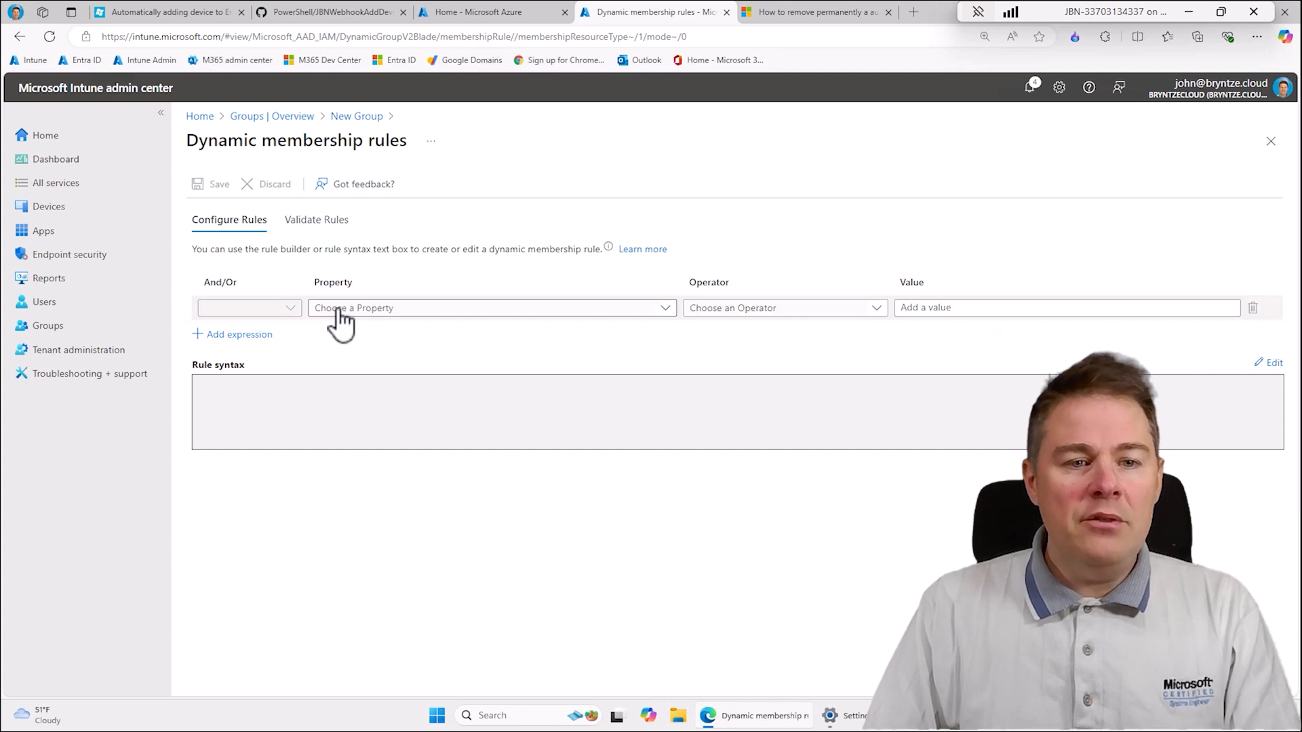
left_click(370, 312)
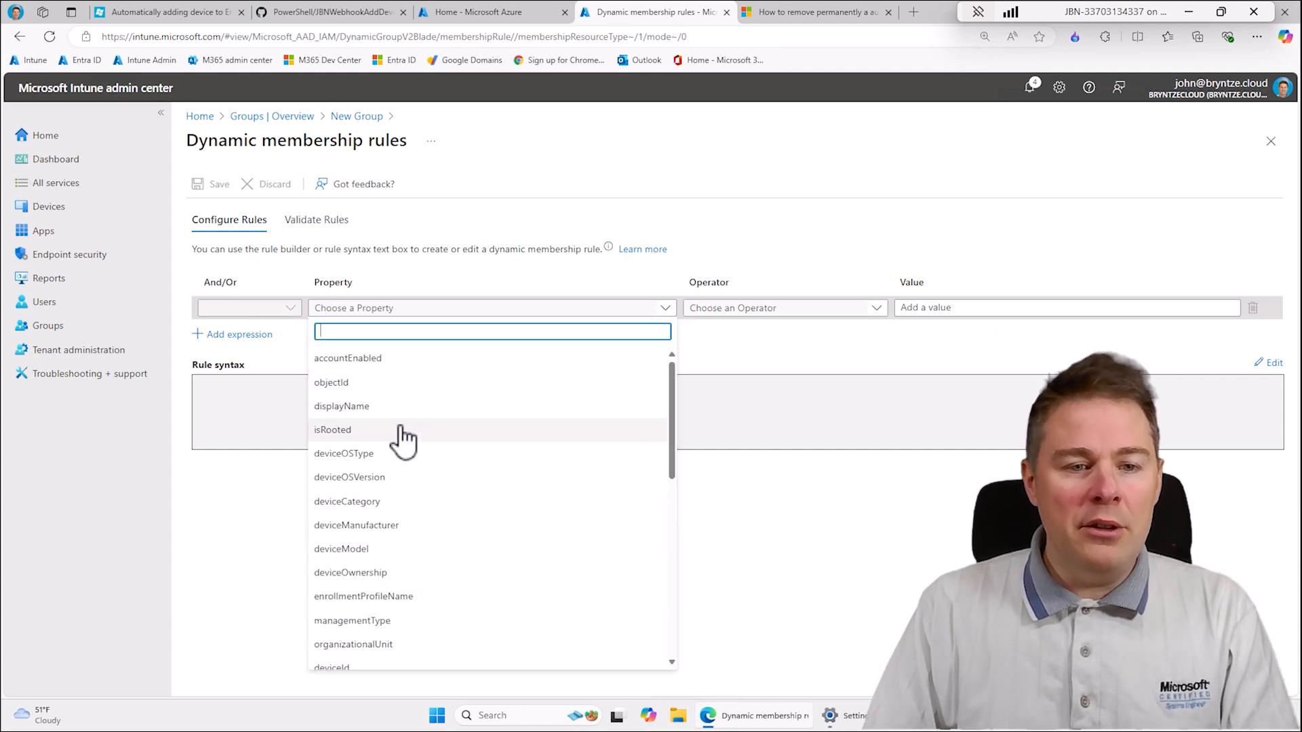
left_click(347, 407)
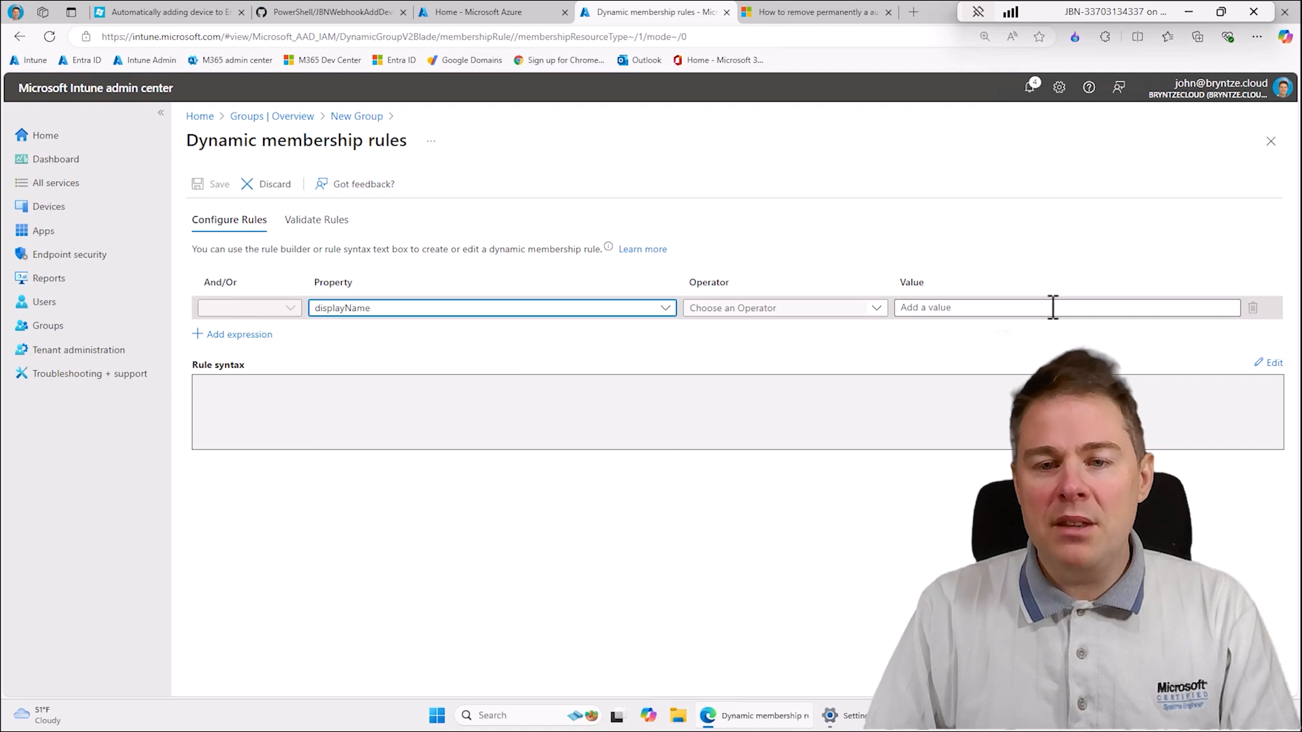
- Examine the available dynamic rule properties, discard the unsaved rule, and set the membership type back to Assigned
left_click(383, 309)
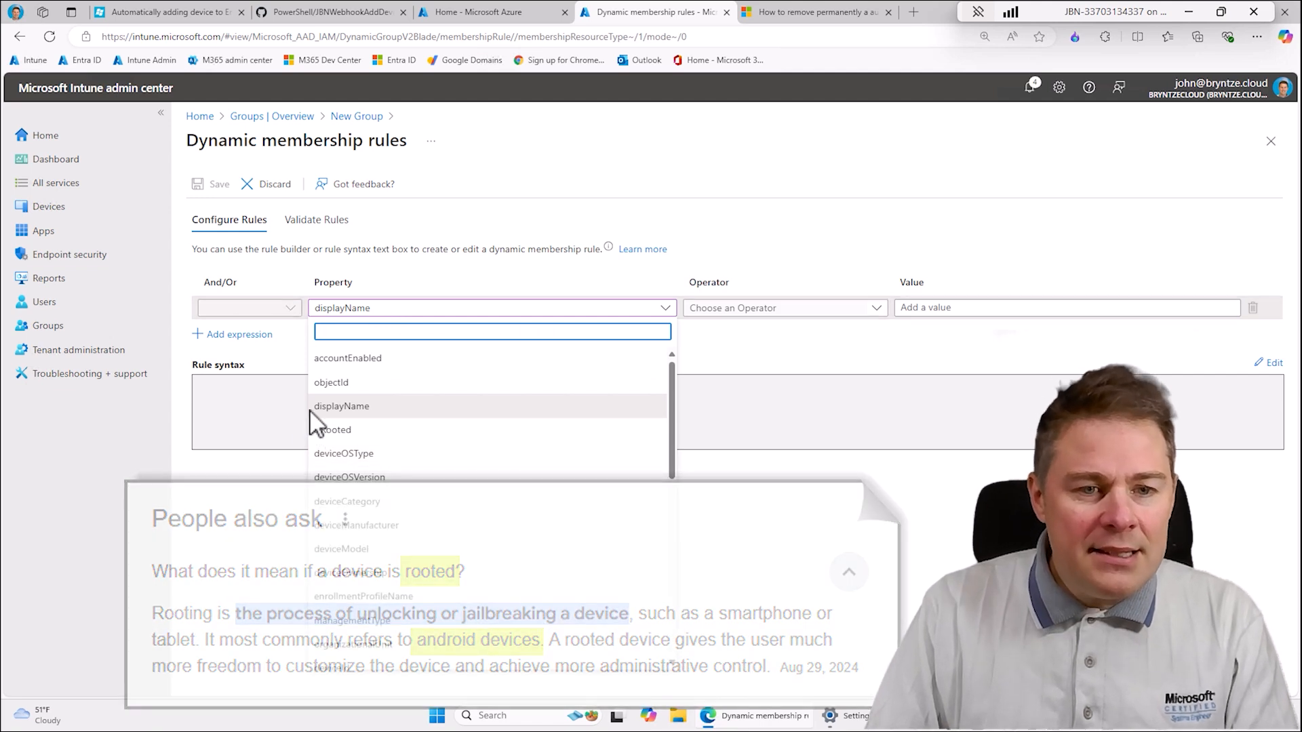
scroll(407, 500, "down", 2)
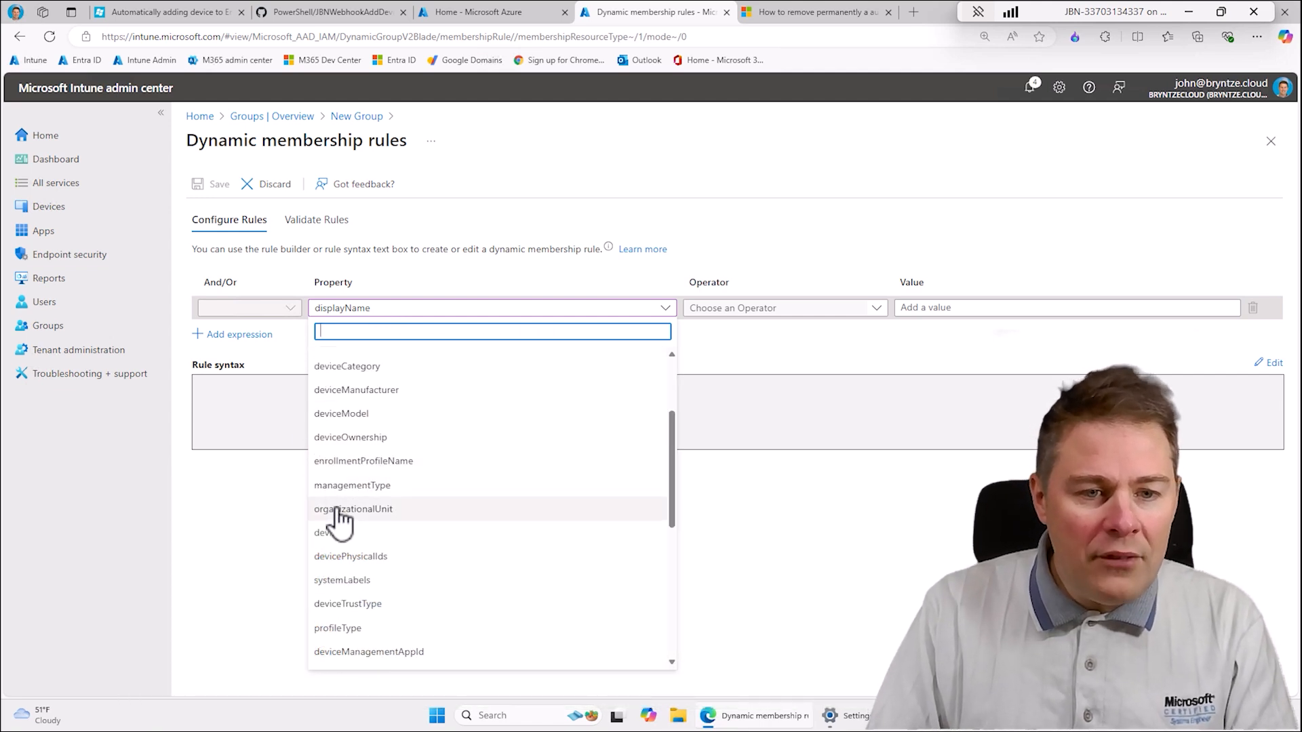
scroll(370, 549, "down", 1)
scroll(397, 607, "down", 2)
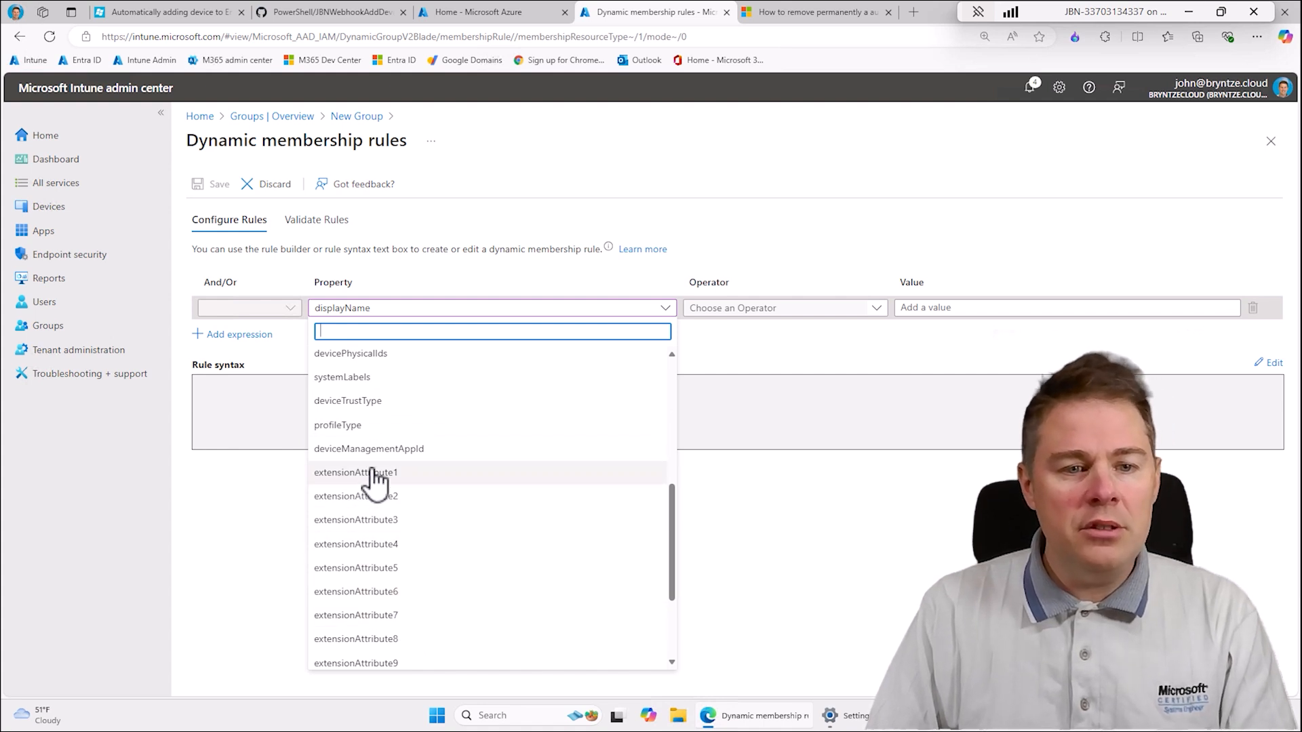
scroll(585, 366, "up", 2)
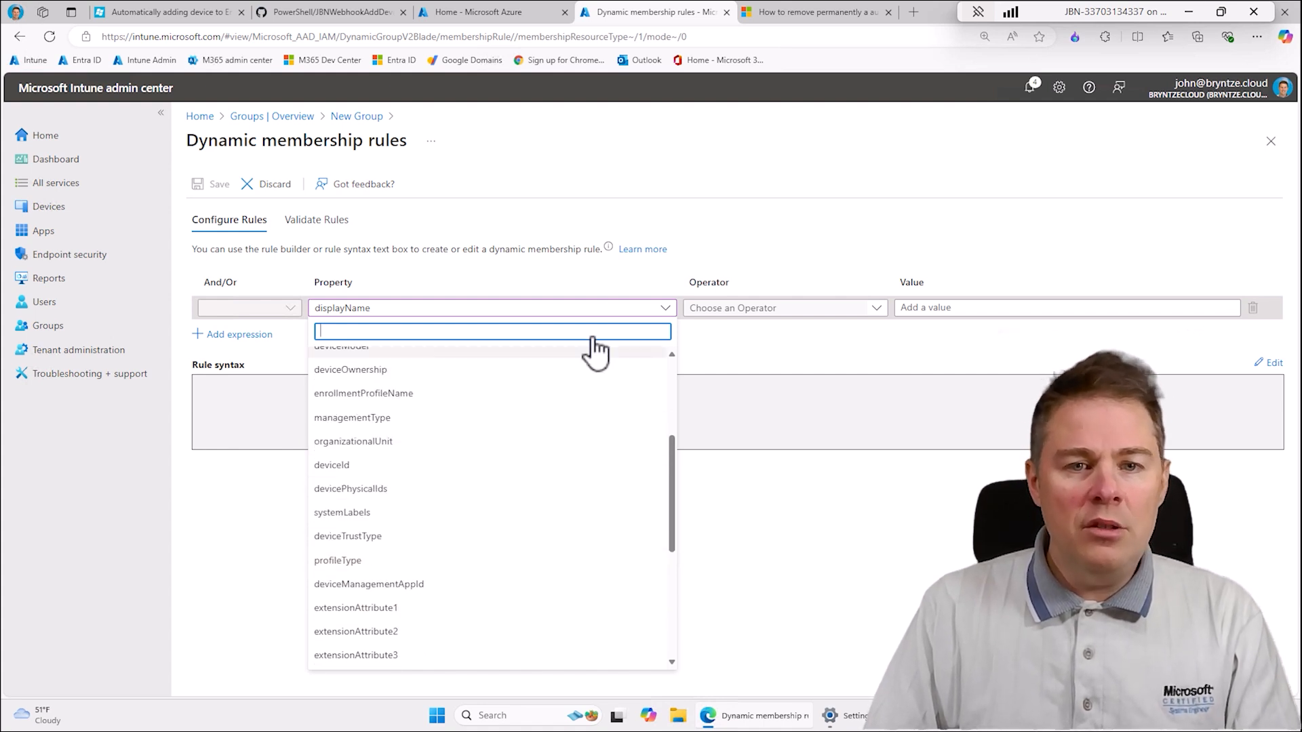
left_click(824, 206)
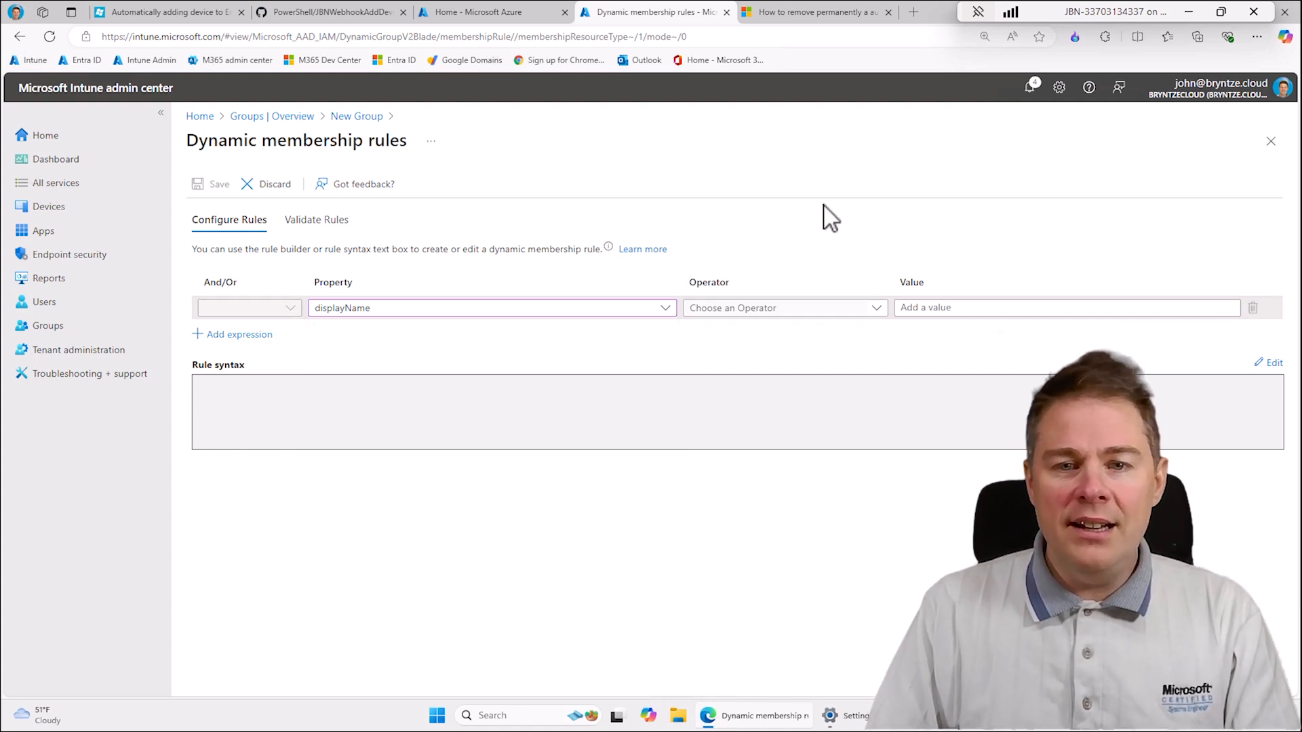
left_click(1272, 144)
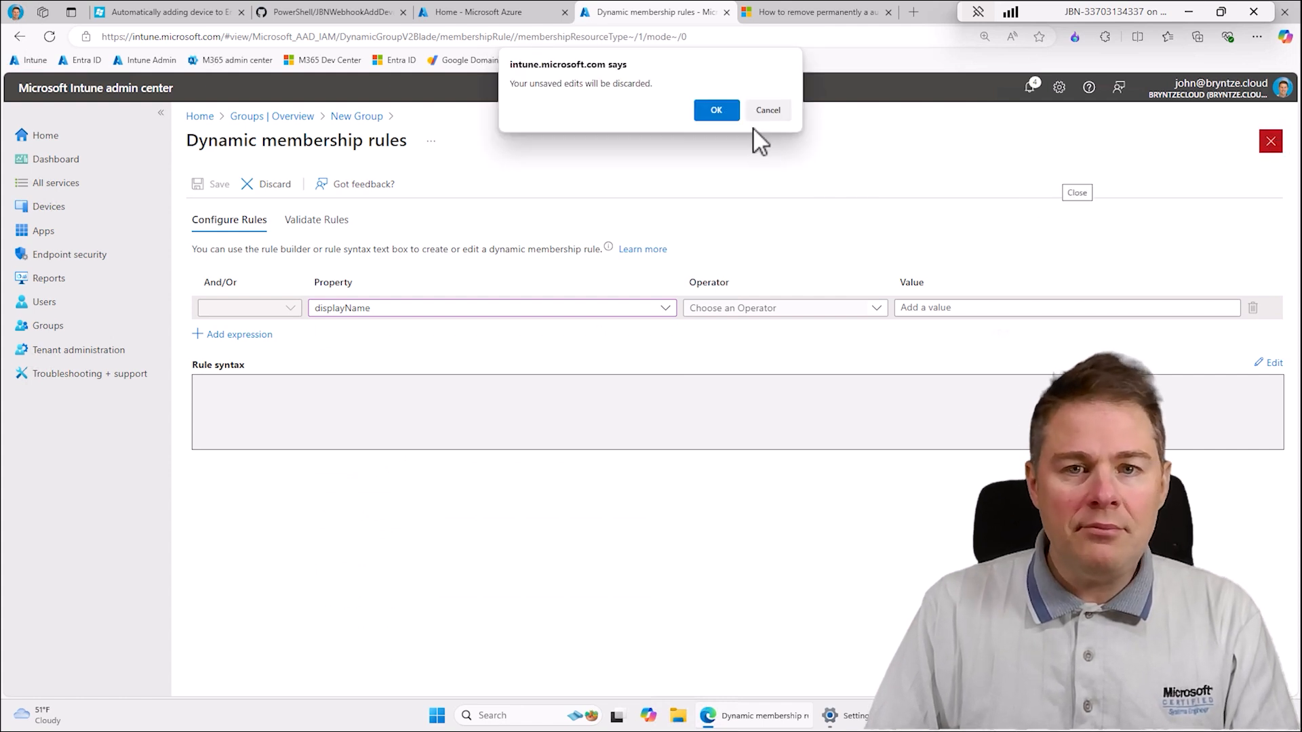
left_click(713, 109)
left_click(268, 422)
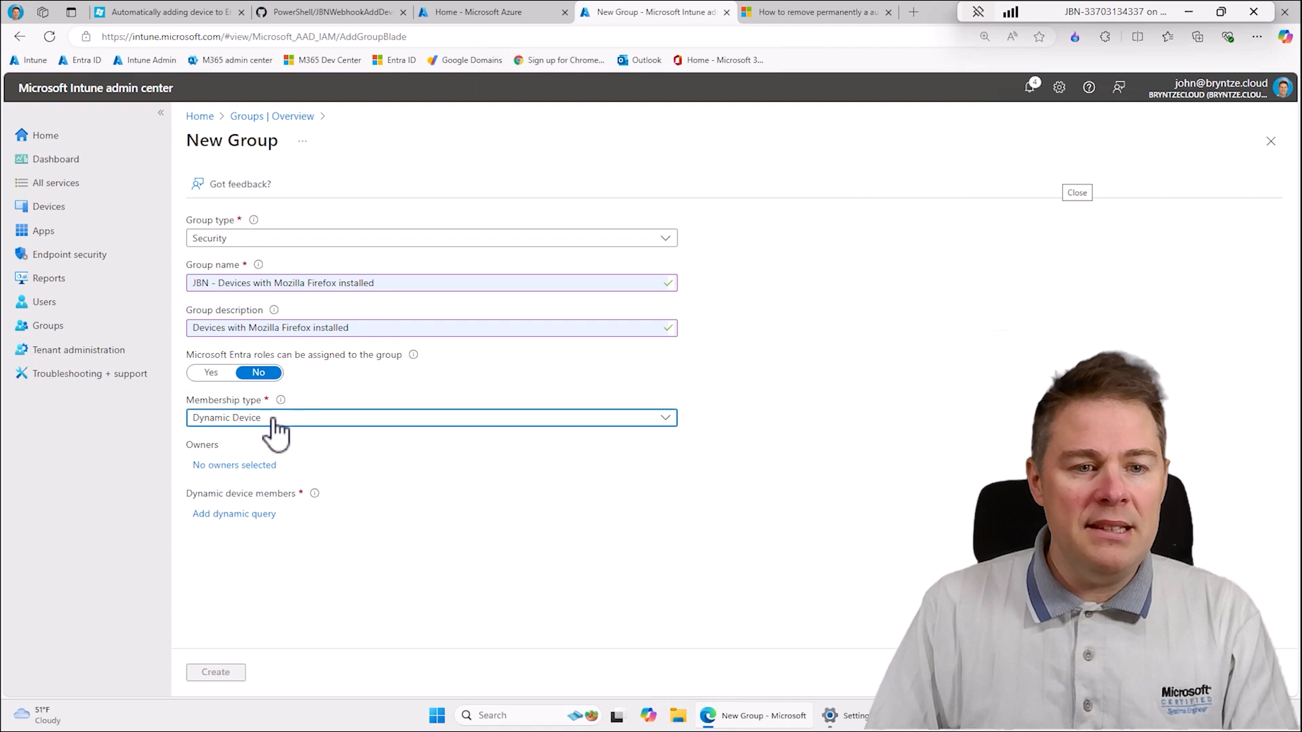
left_click(211, 439)
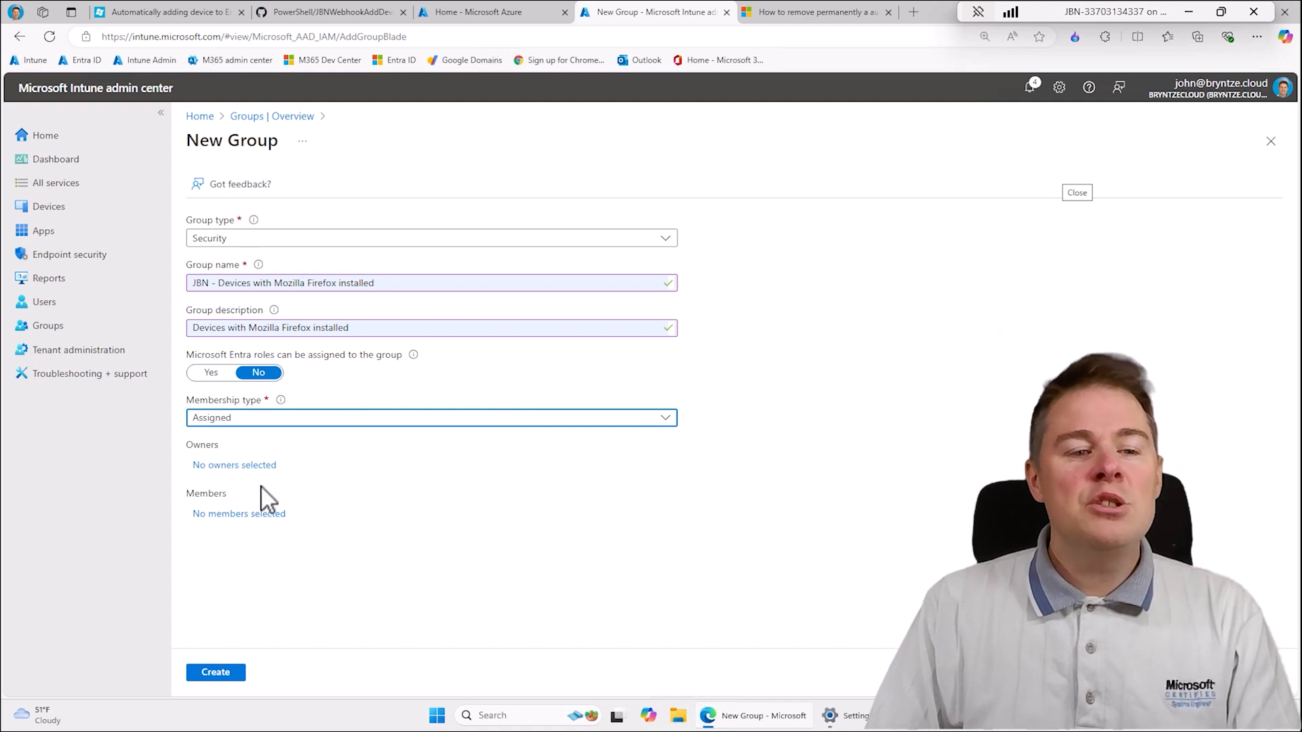
- Add the signed-in administrator's account as the group's owner and create the group
left_click(228, 467)
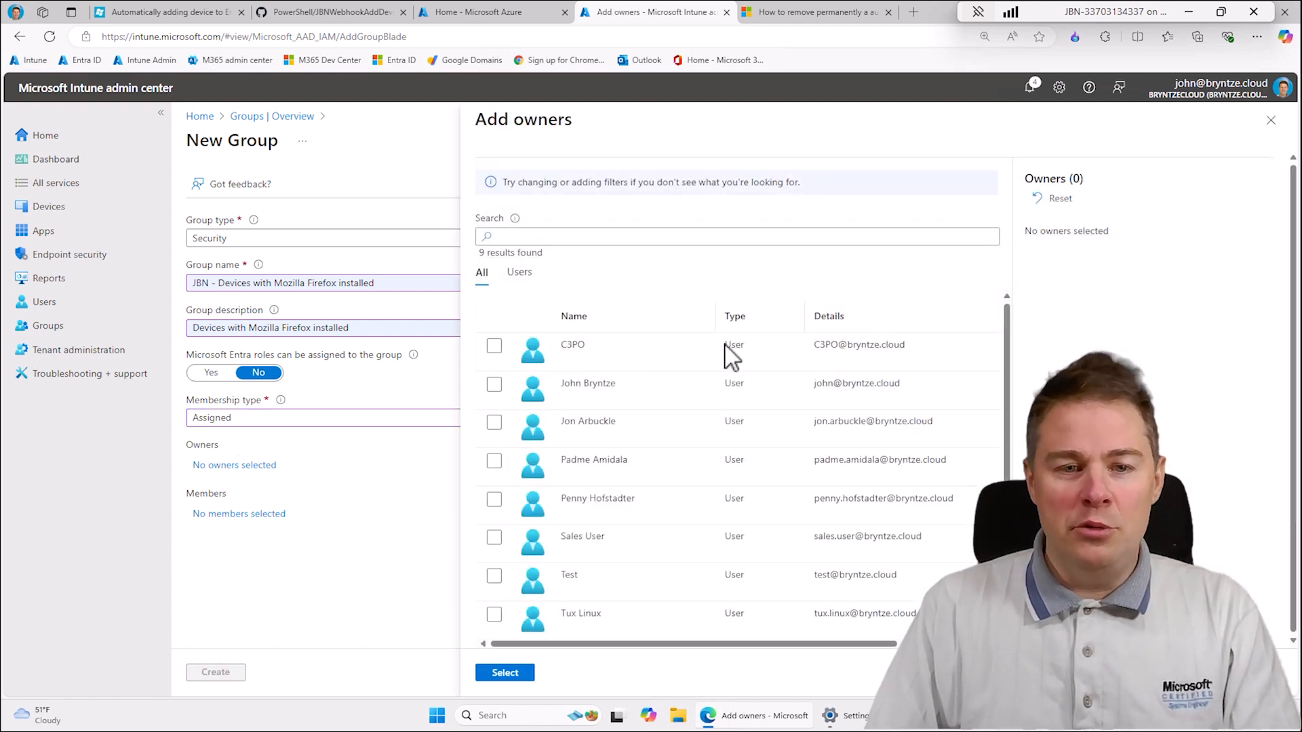
left_click(493, 384)
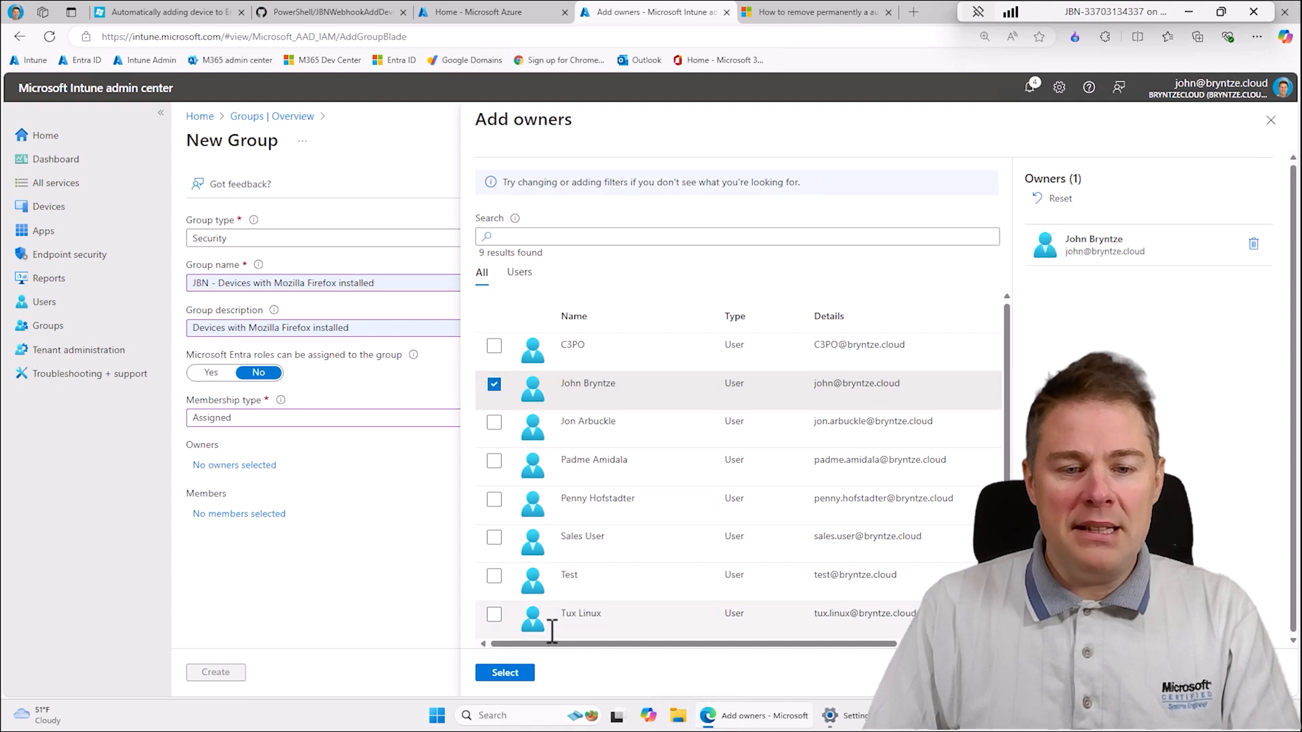
left_click(505, 672)
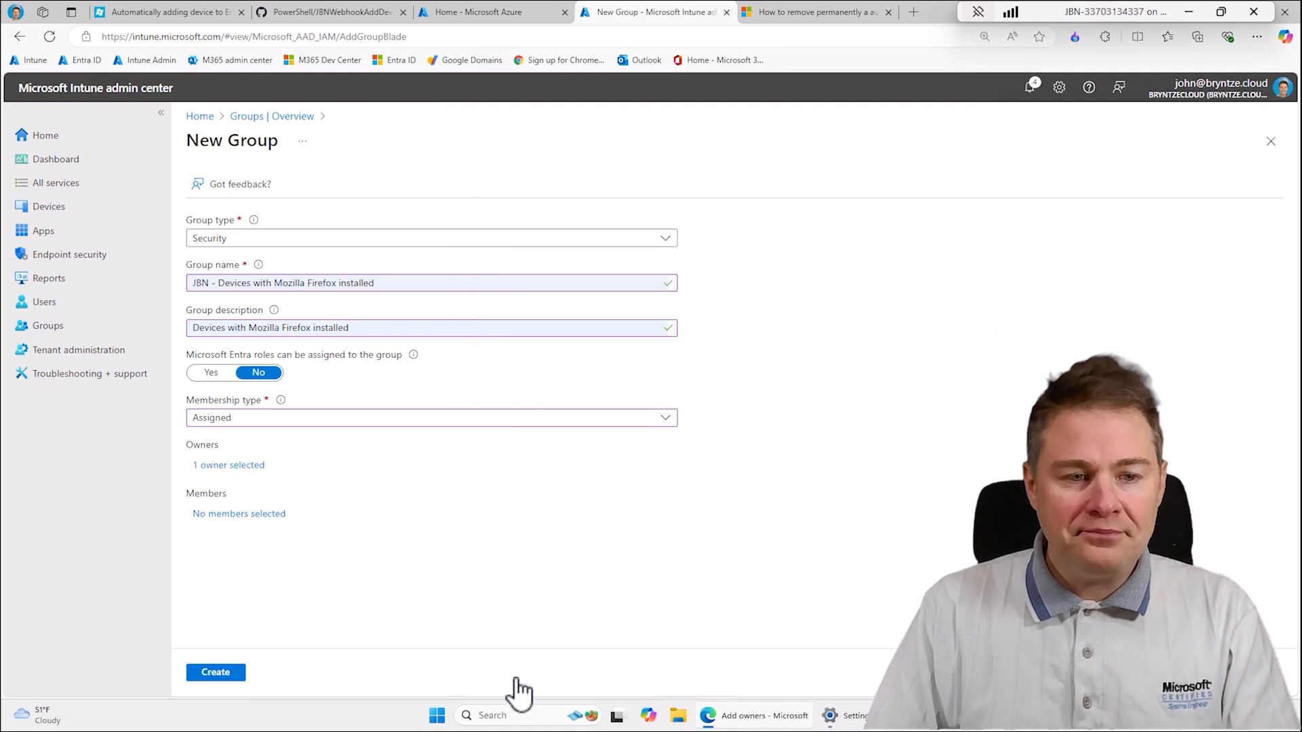
left_click(227, 671)
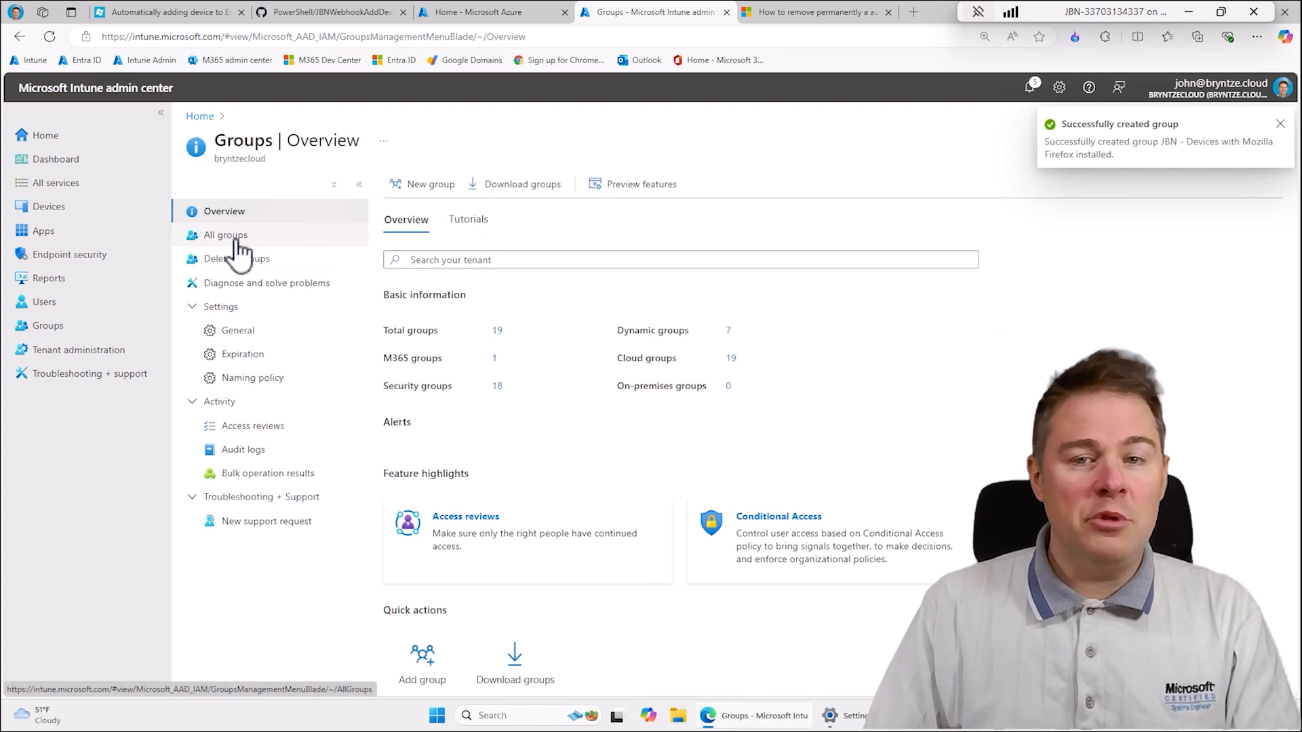
- Open "JBN - Devices with Mozilla Firefox installed" from the list of all groups and view its direct members
left_click(237, 252)
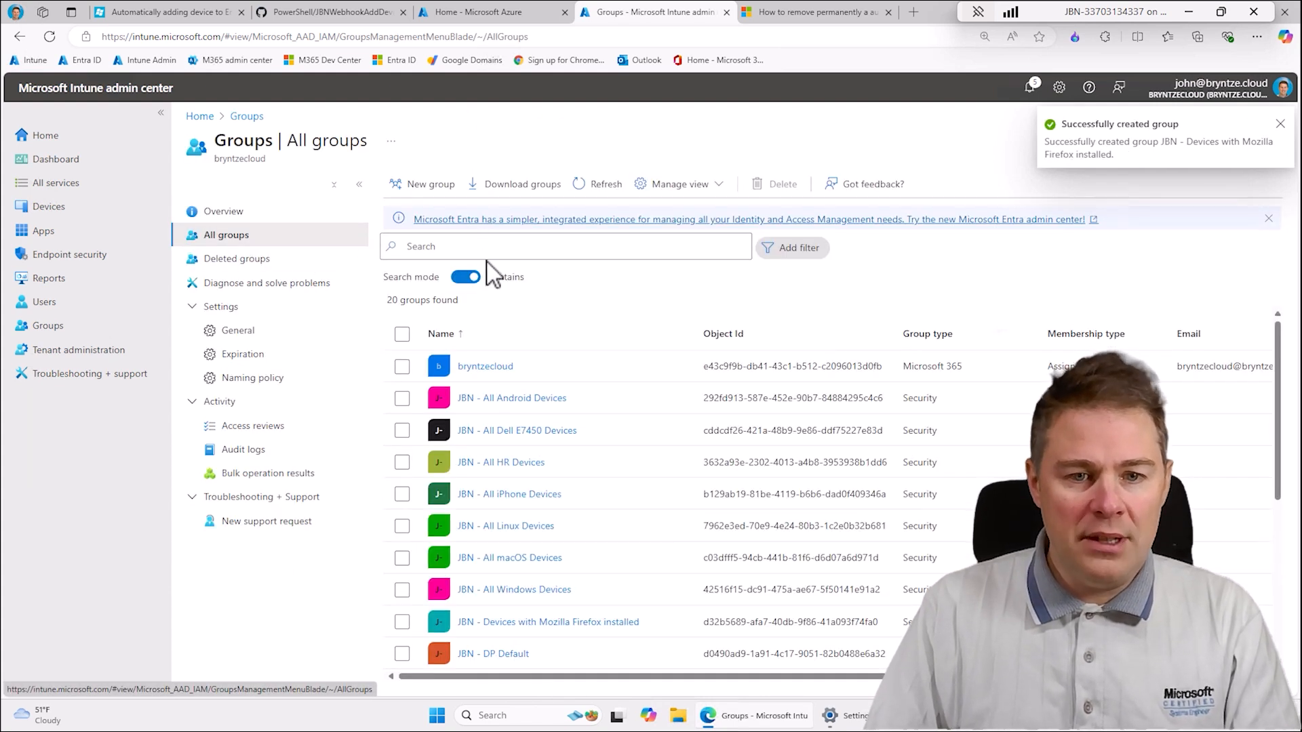
left_click(558, 626)
left_click(560, 624)
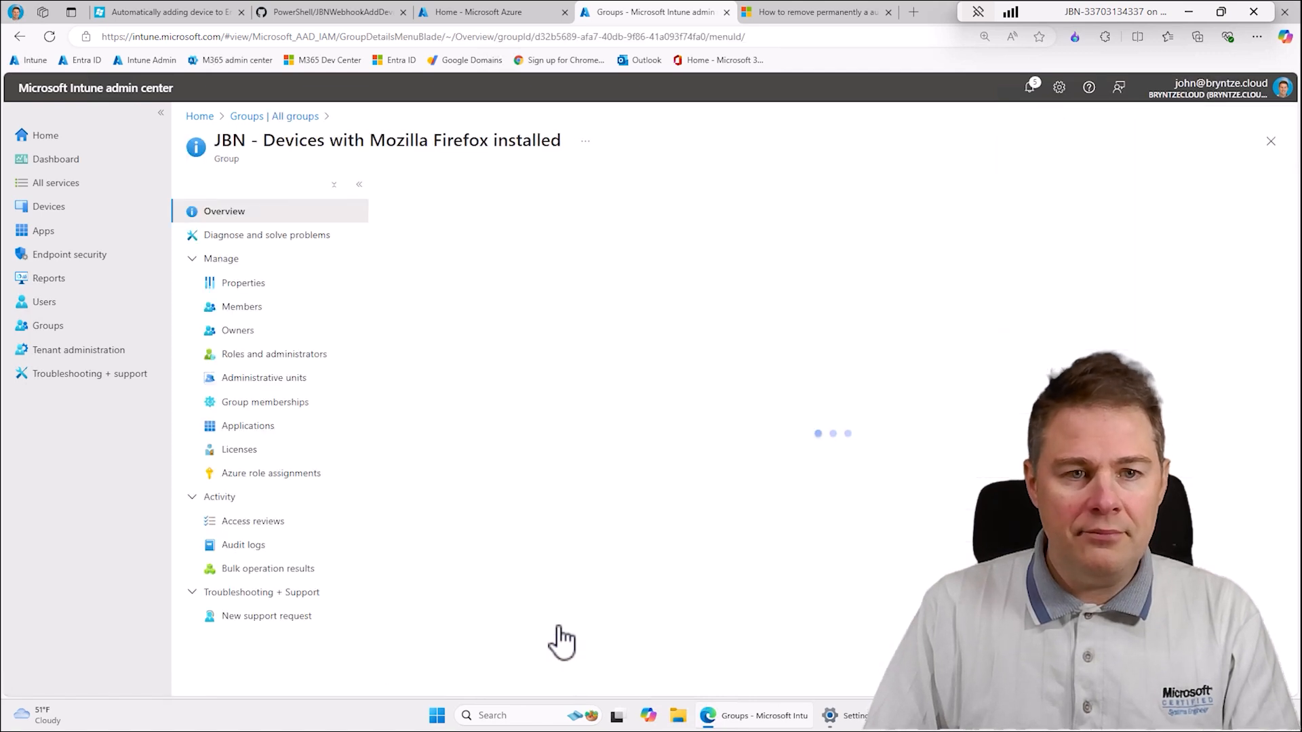
left_click(223, 310)
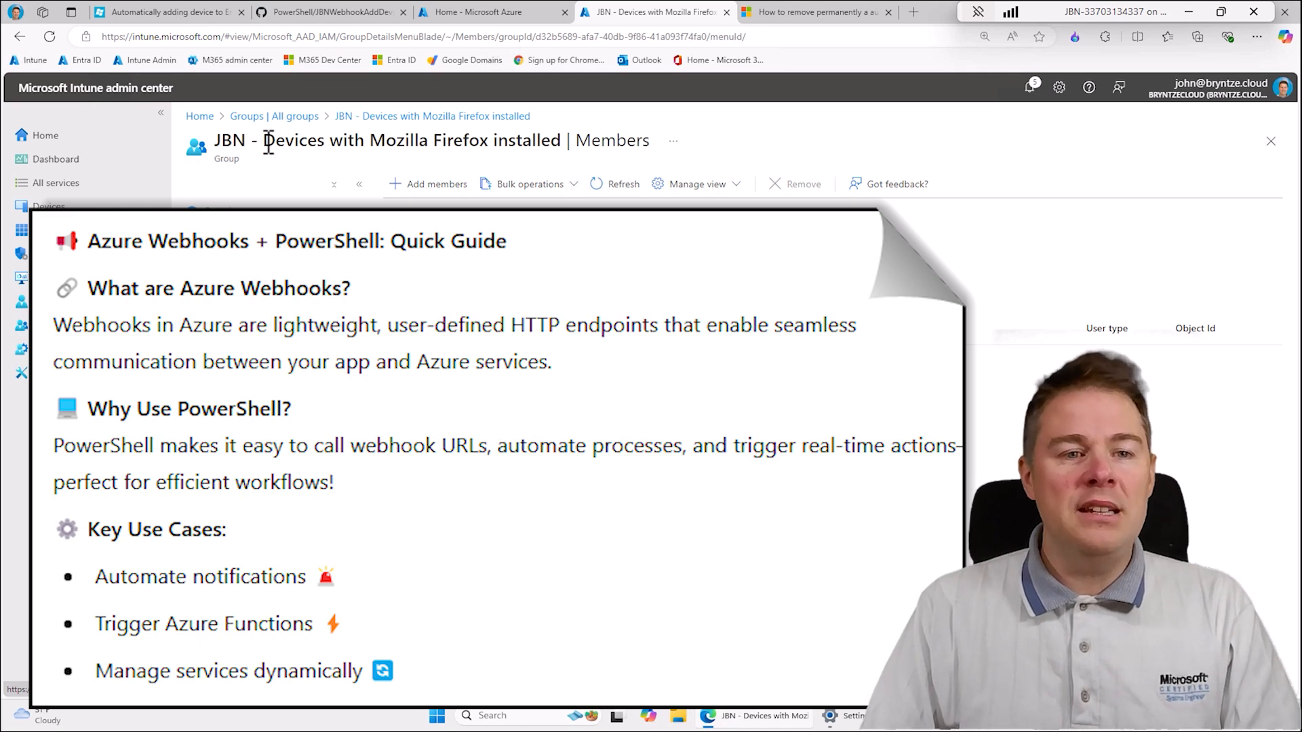
left_click_drag(564, 143, 247, 143)
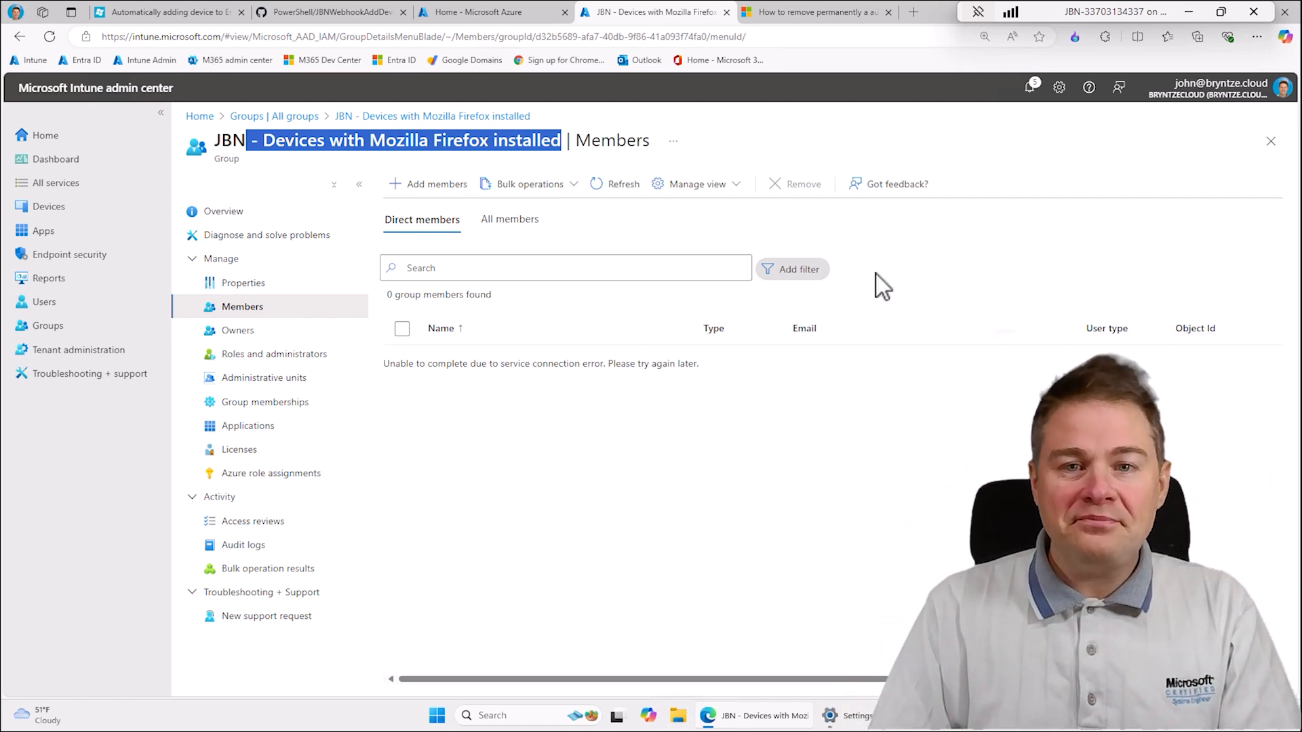
left_click(511, 163)
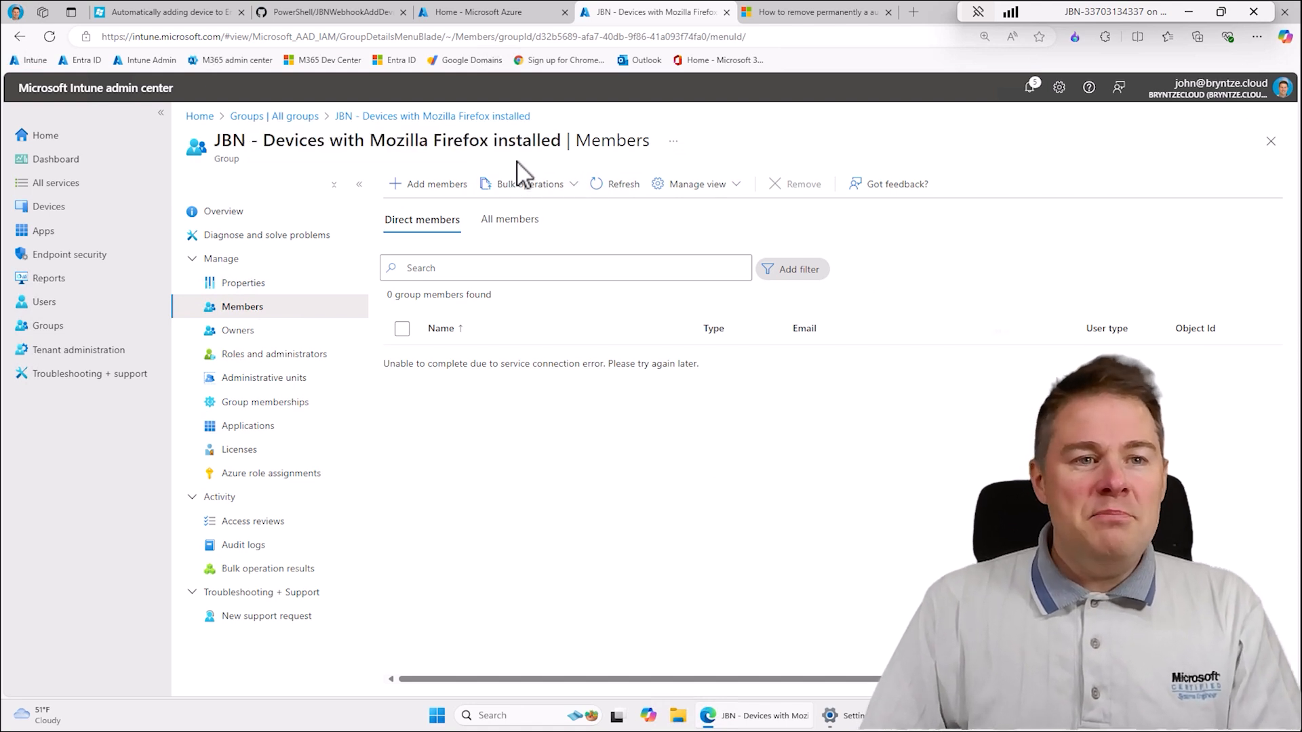
- Read the systanddeploy article on automatically adding devices to an Entra ID group and look at its linked GitHub remediation scripts
left_click(153, 10)
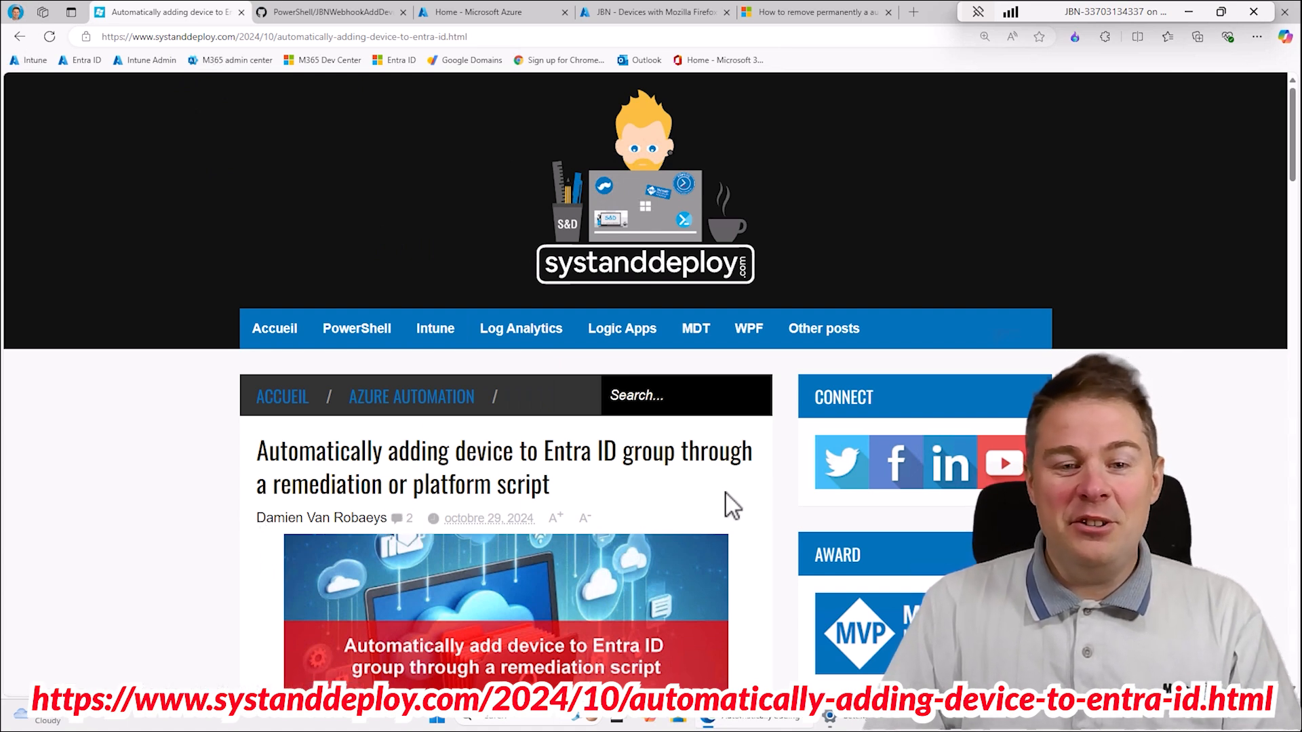
scroll(702, 484, "down", 8)
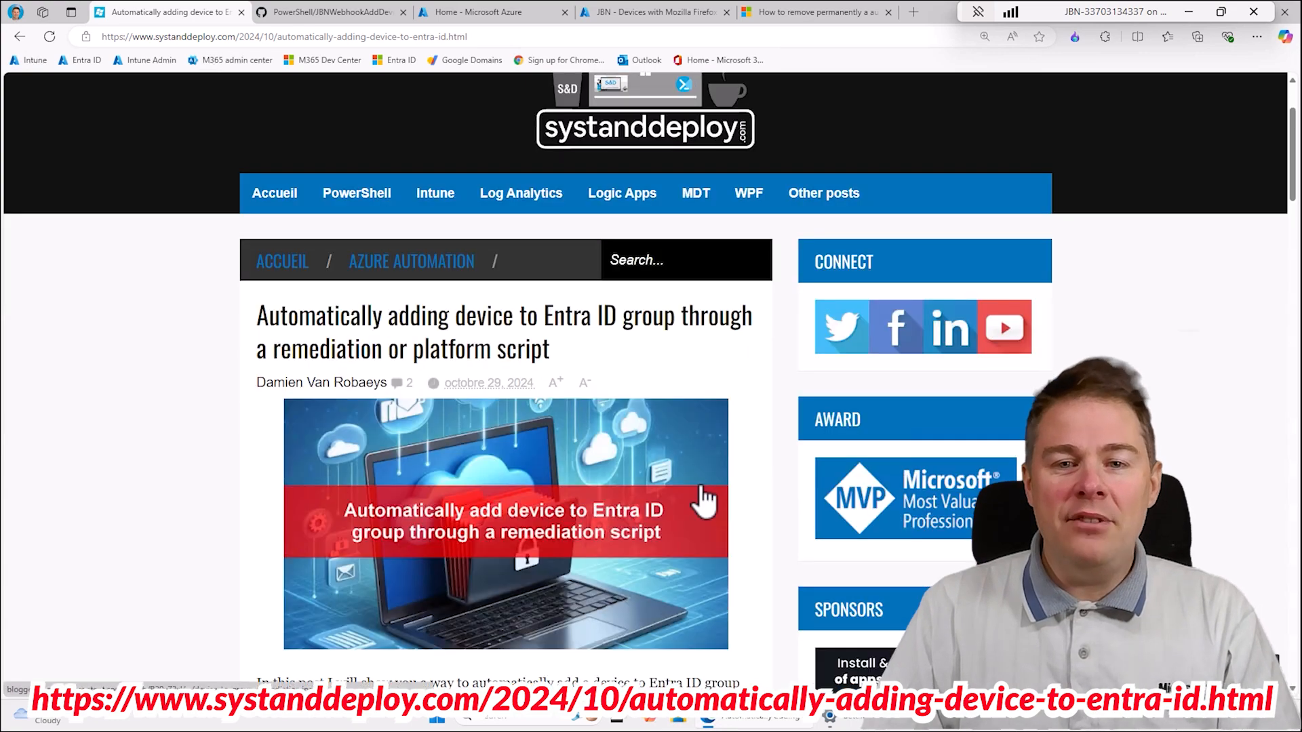
scroll(701, 486, "down", 2)
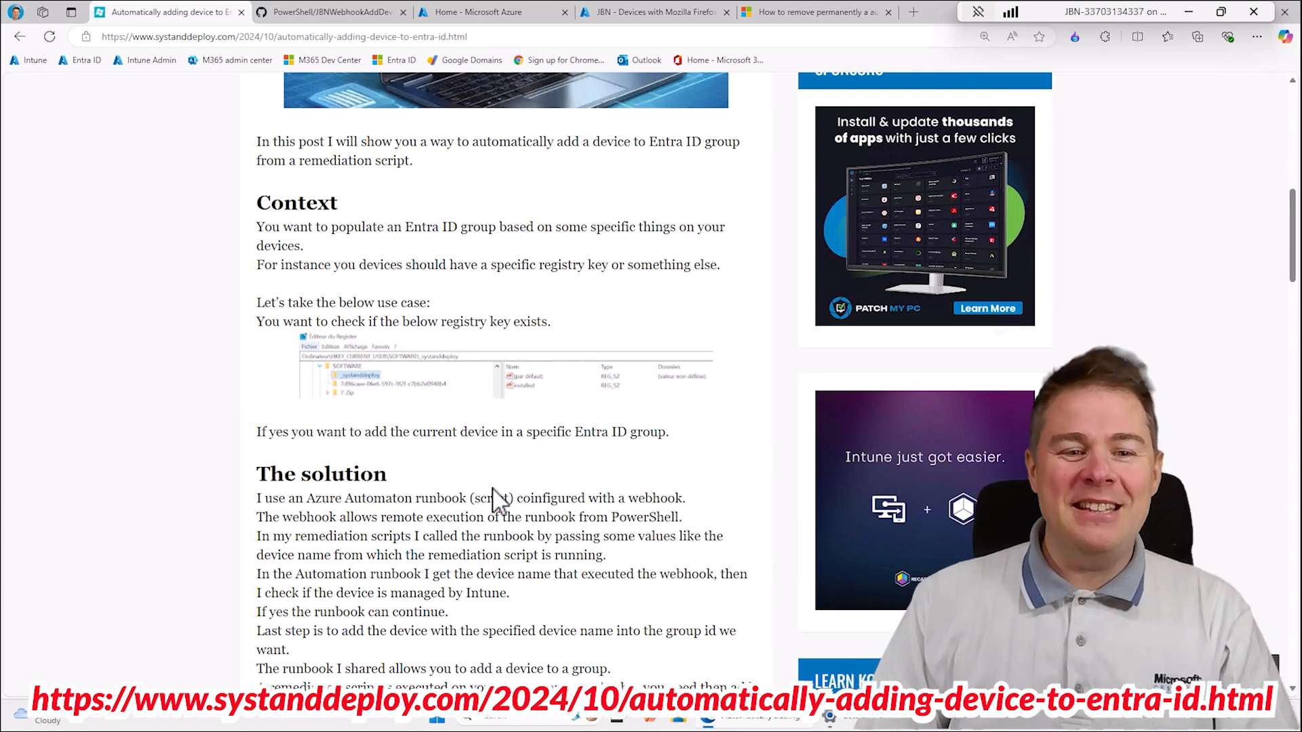
scroll(478, 540, "down", 3)
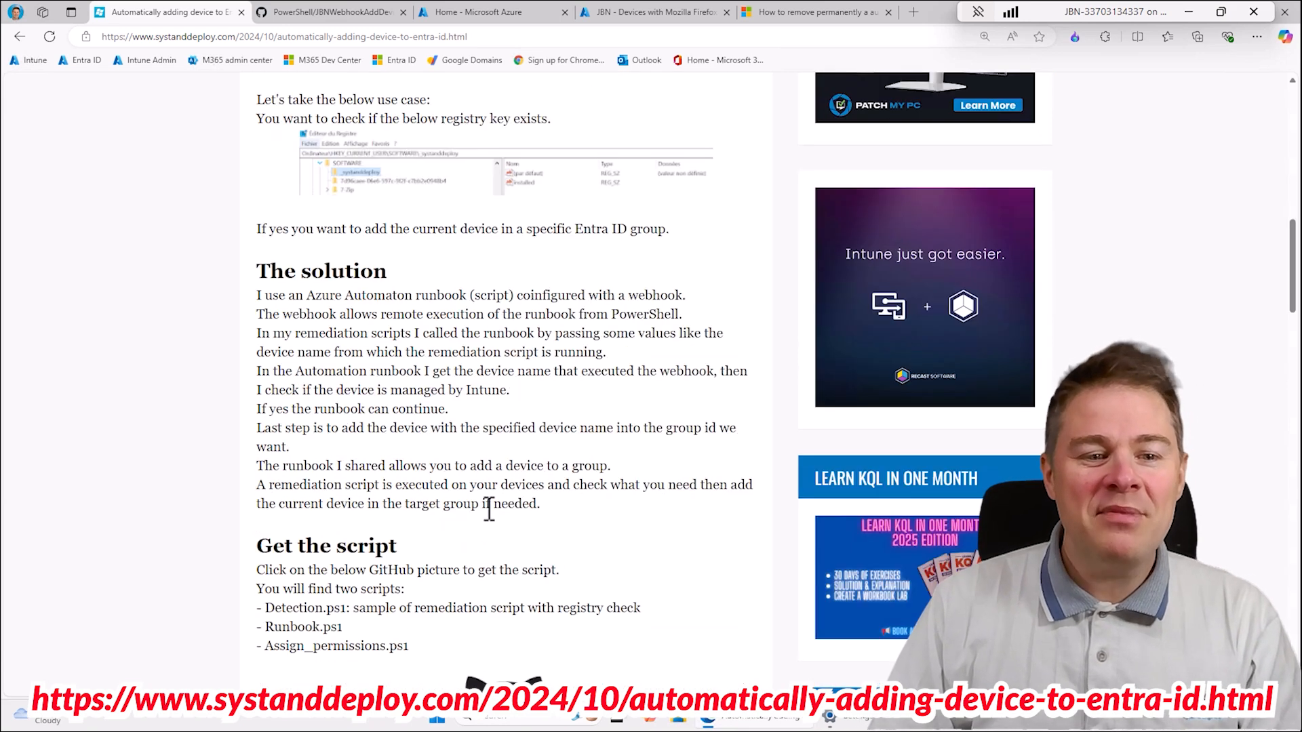
scroll(490, 522, "down", 2)
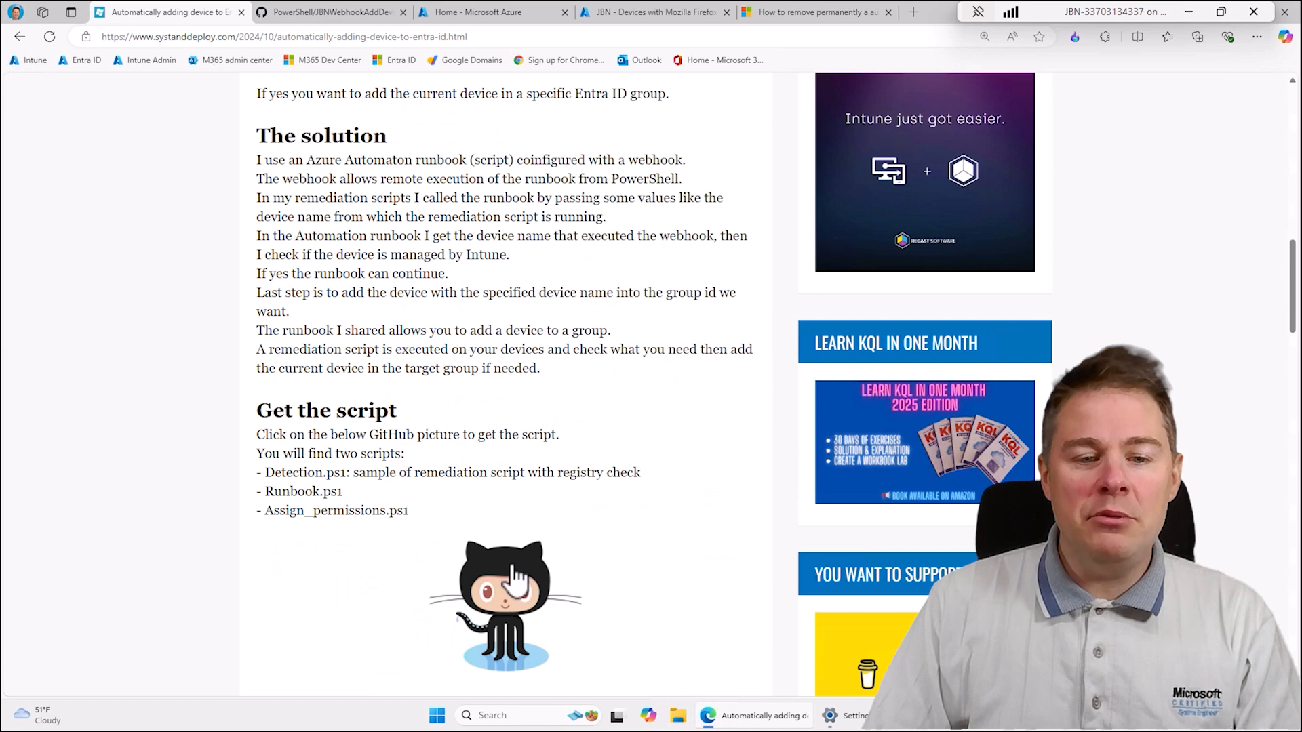
left_click(506, 592)
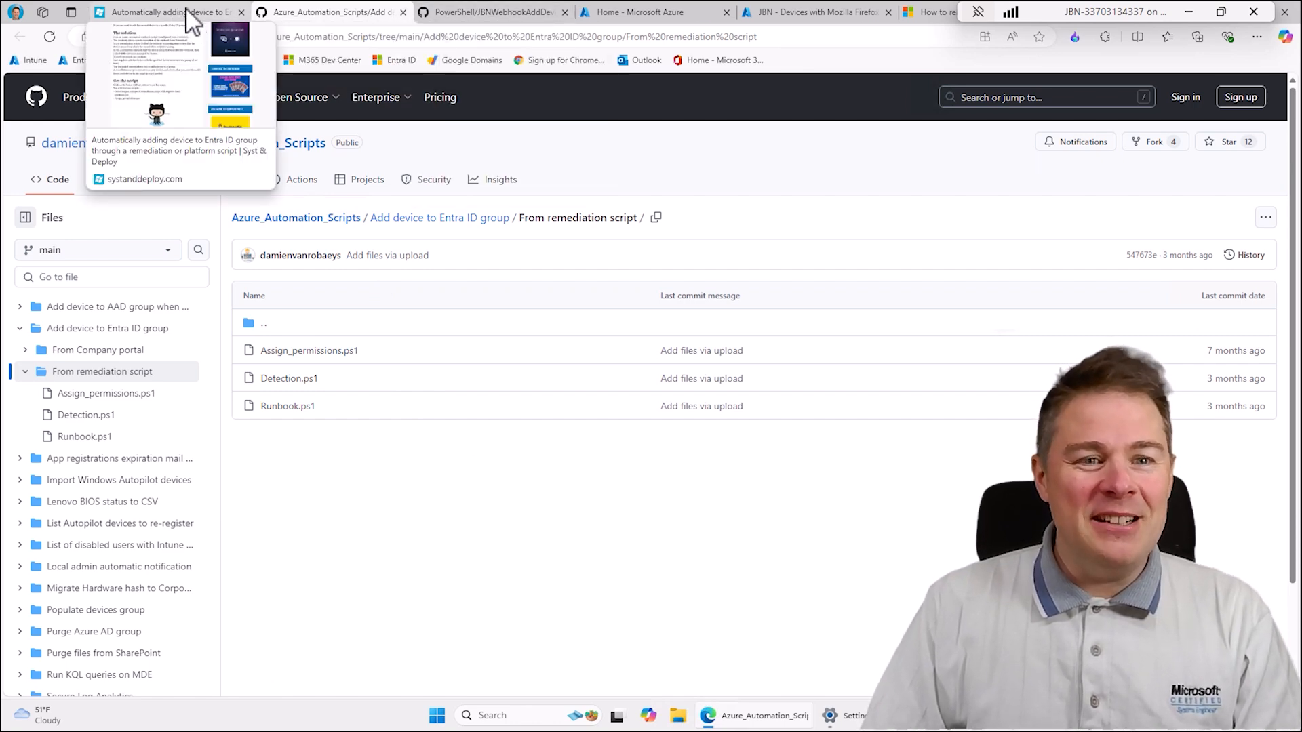
left_click(204, 14)
scroll(473, 453, "down", 7)
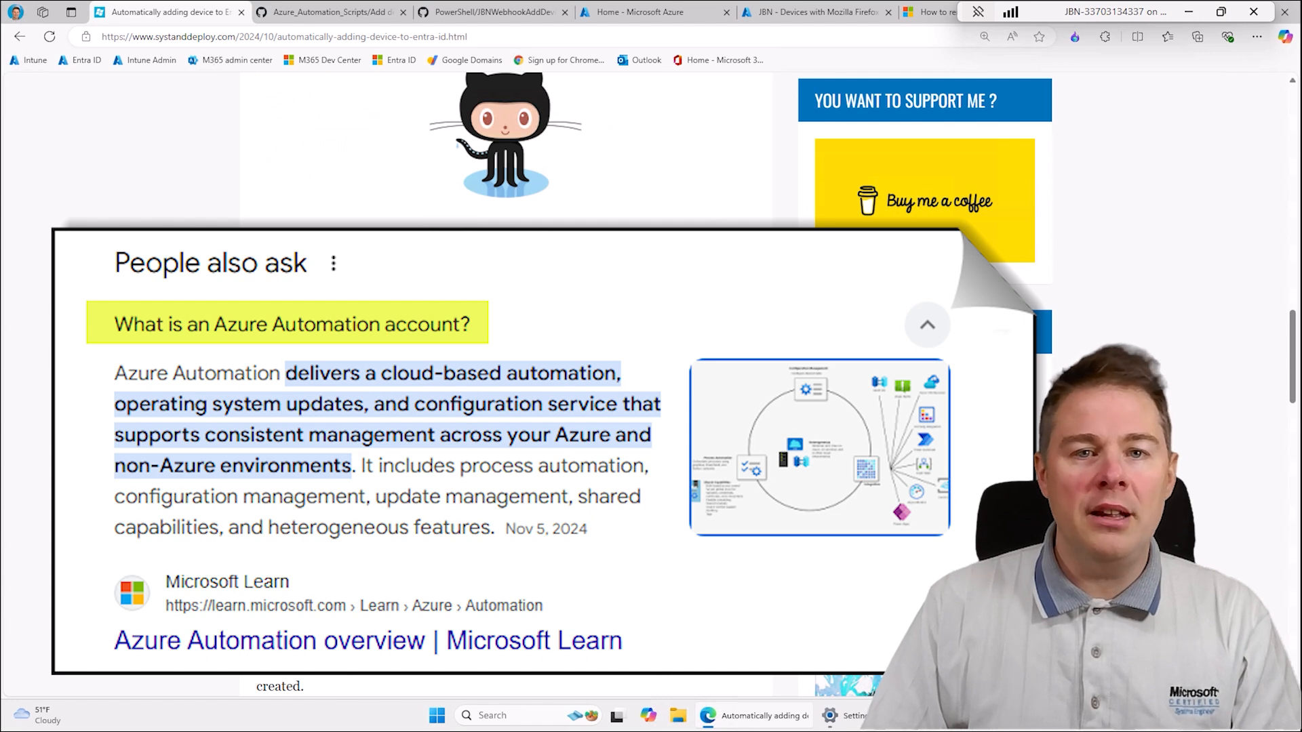
- Switch to the Azure portal, filter all services by "auto", and open Automation Accounts
left_click(632, 12)
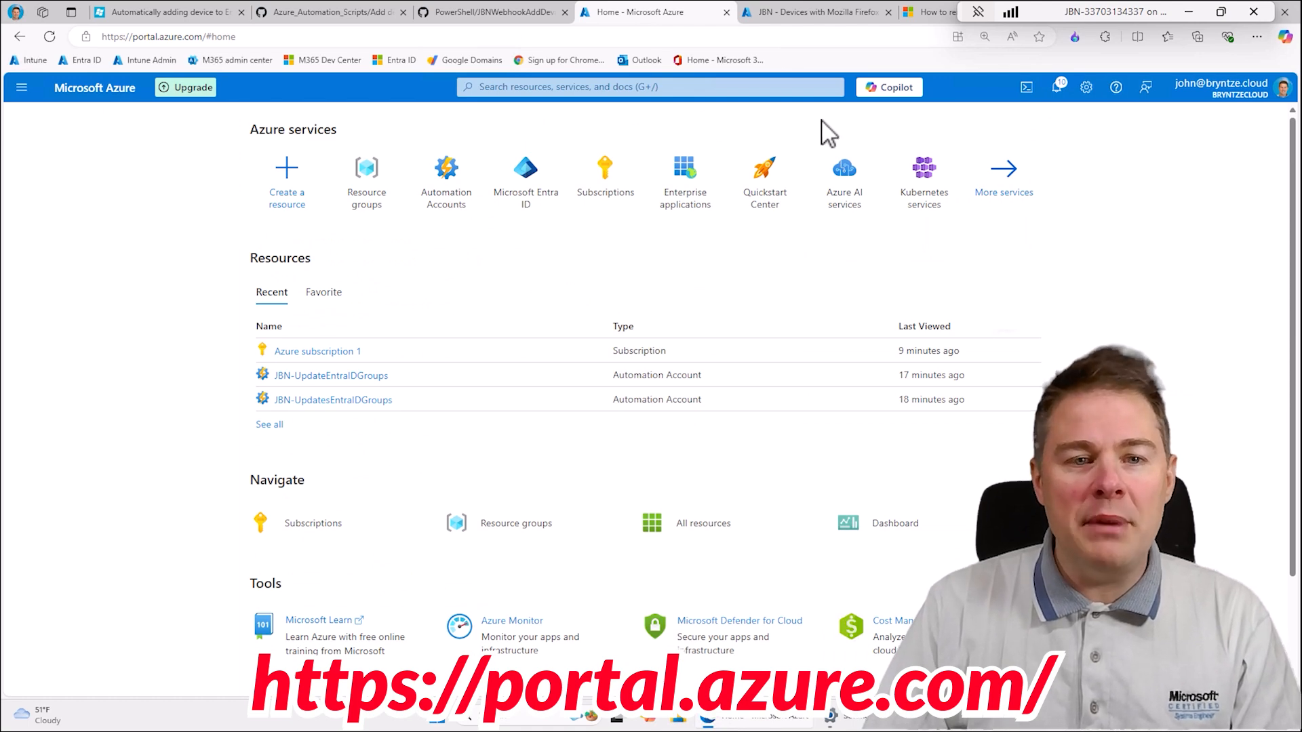
left_click(1005, 185)
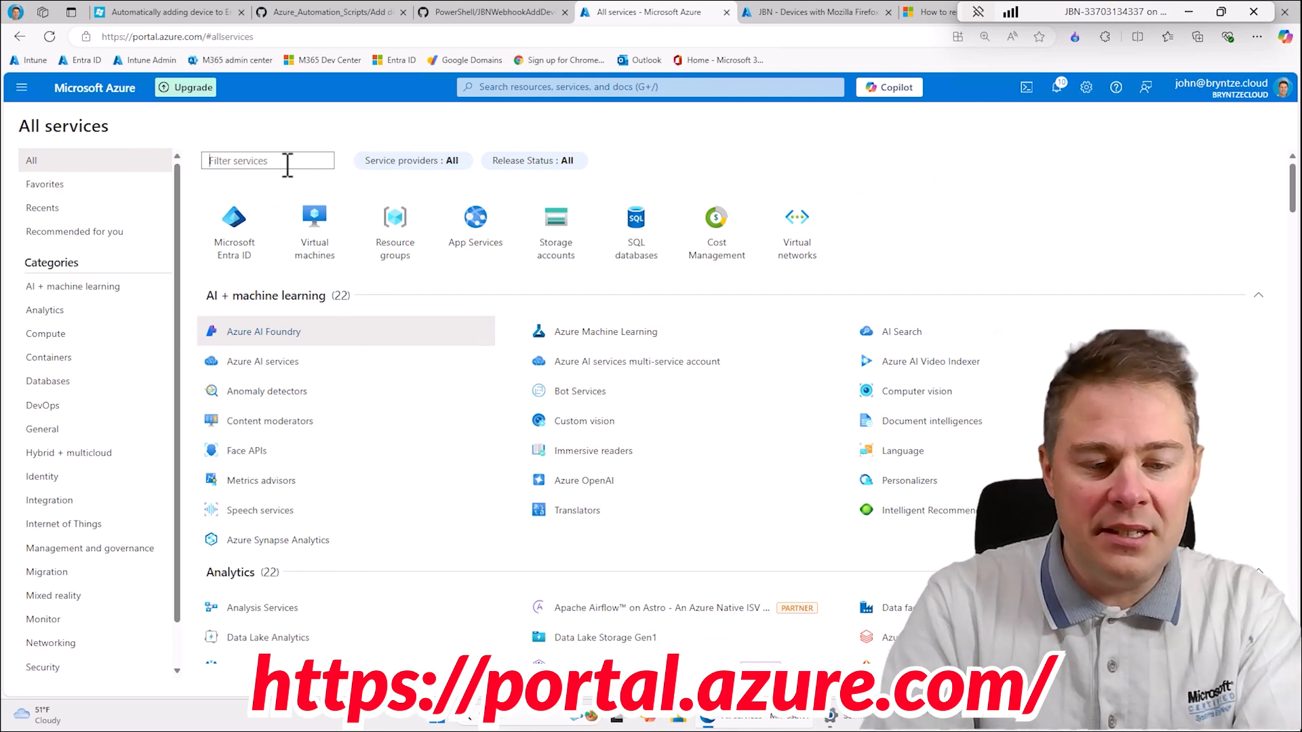
type("autom")
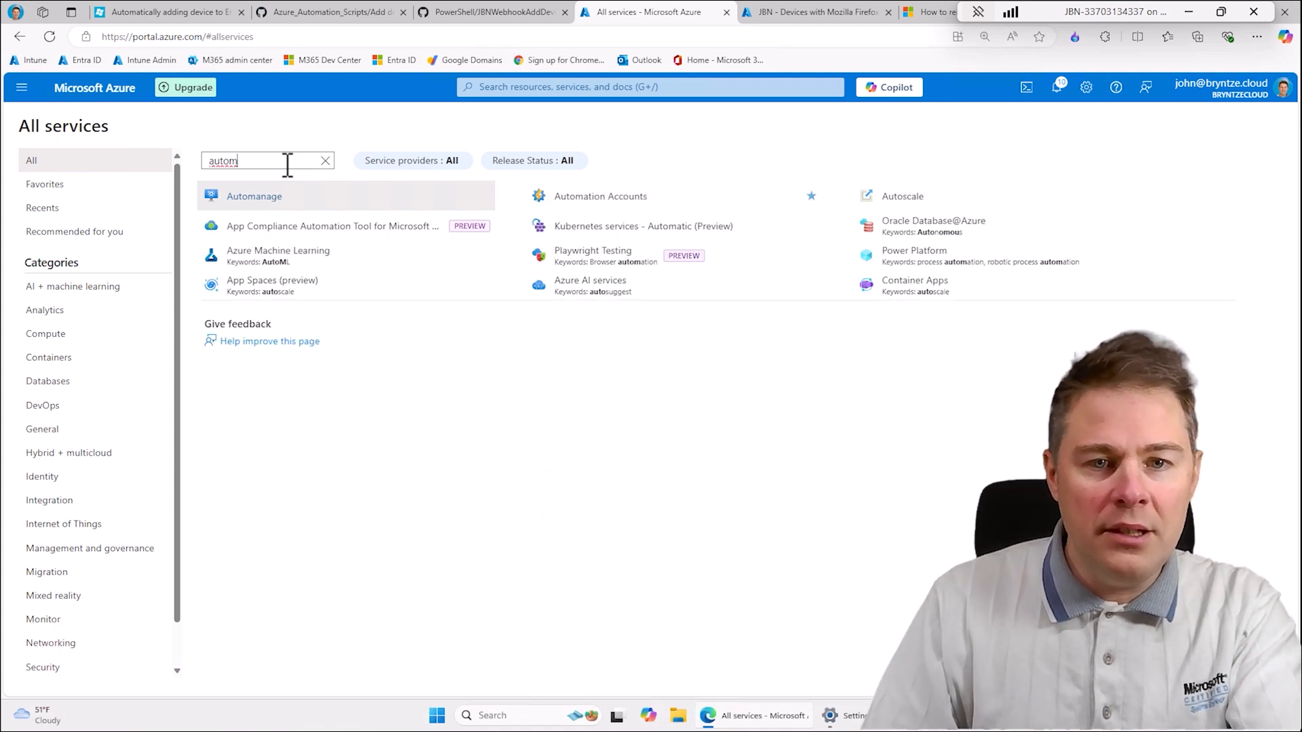
key("BackSpace")
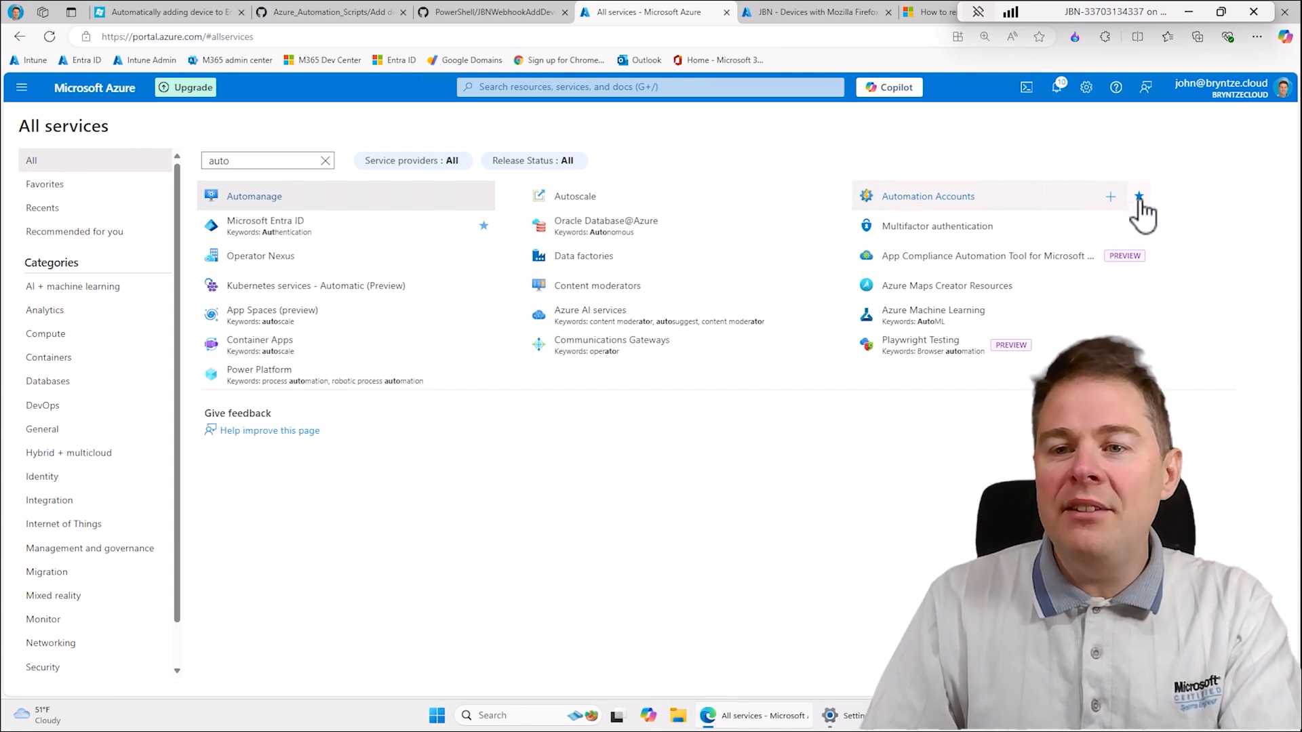
left_click(928, 200)
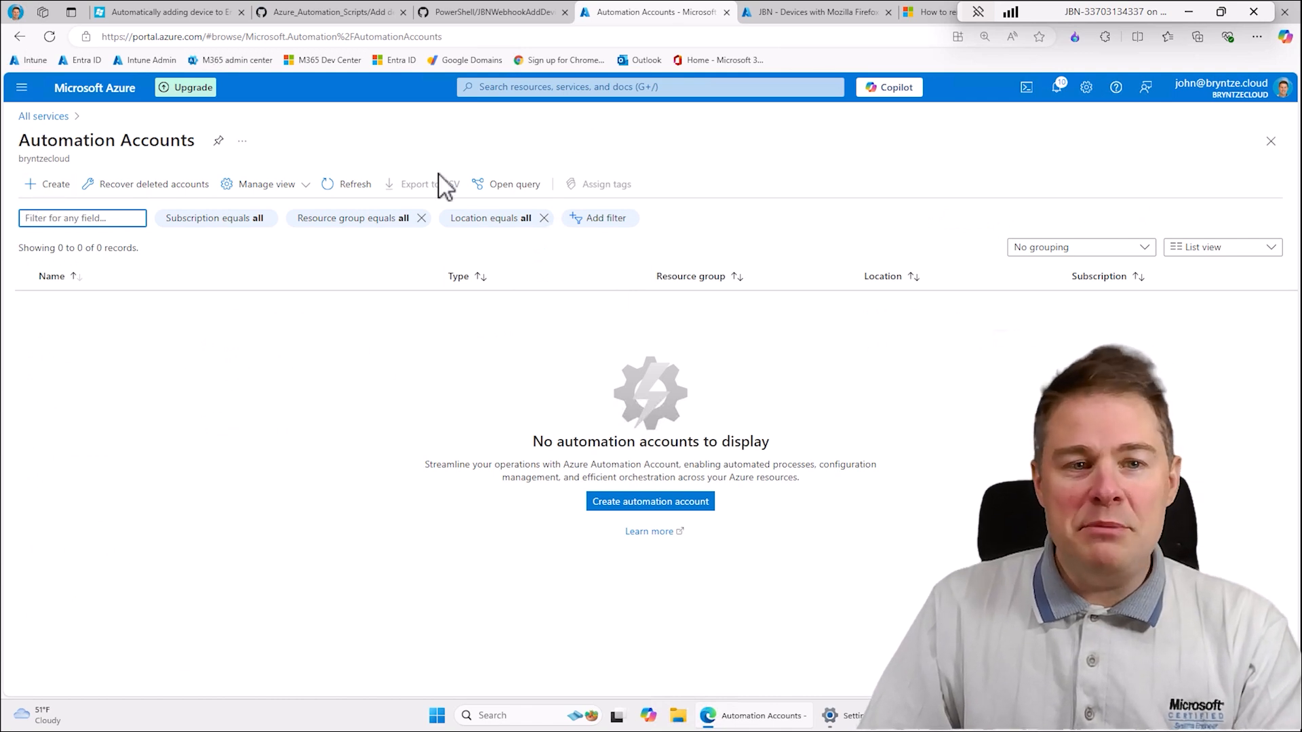
- Start a new Automation account and create the resource group JBN-RG-EUROPE for it
left_click(45, 191)
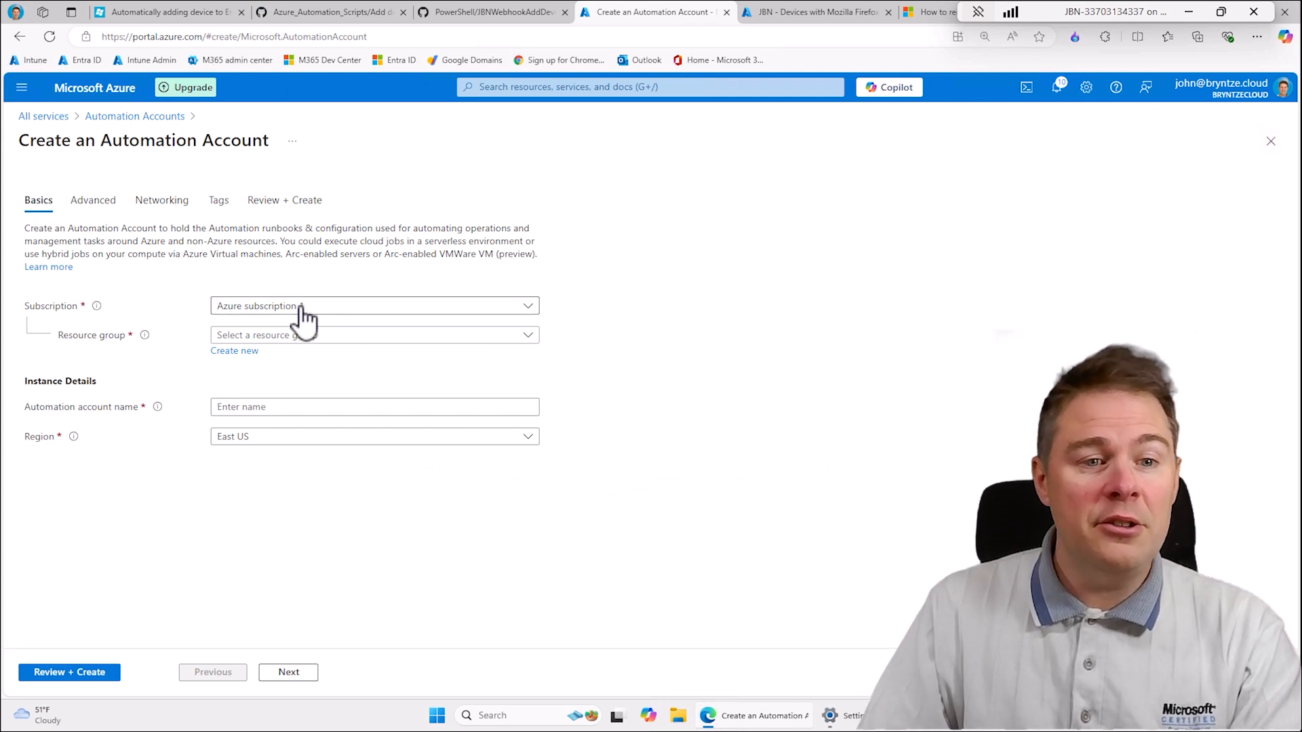
left_click(237, 351)
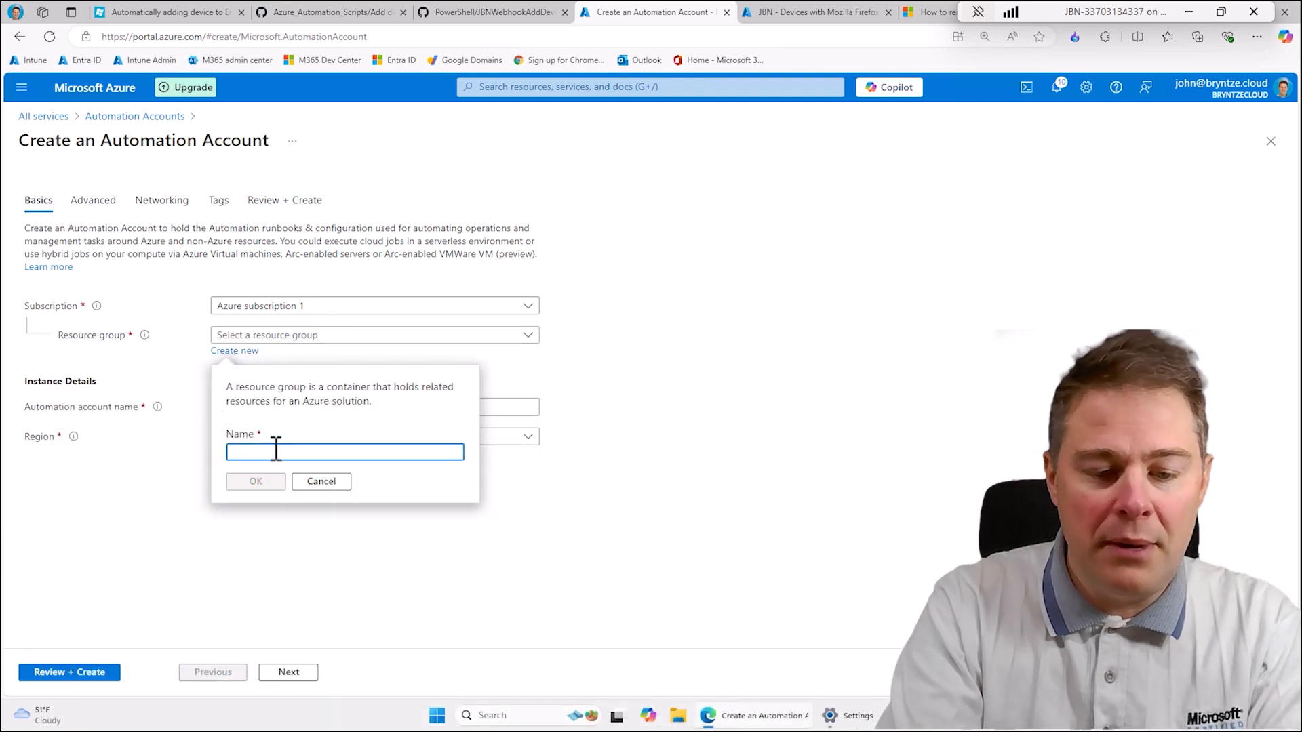
type("JB")
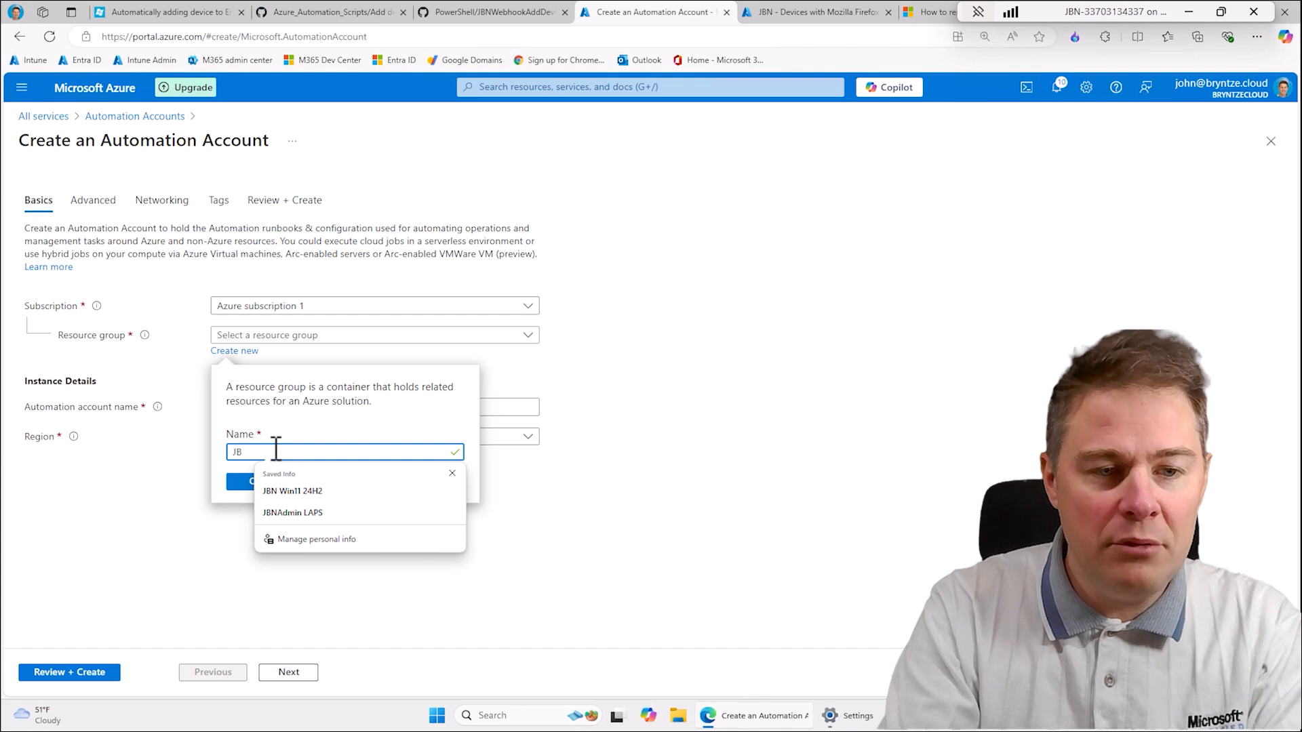
type("N-R")
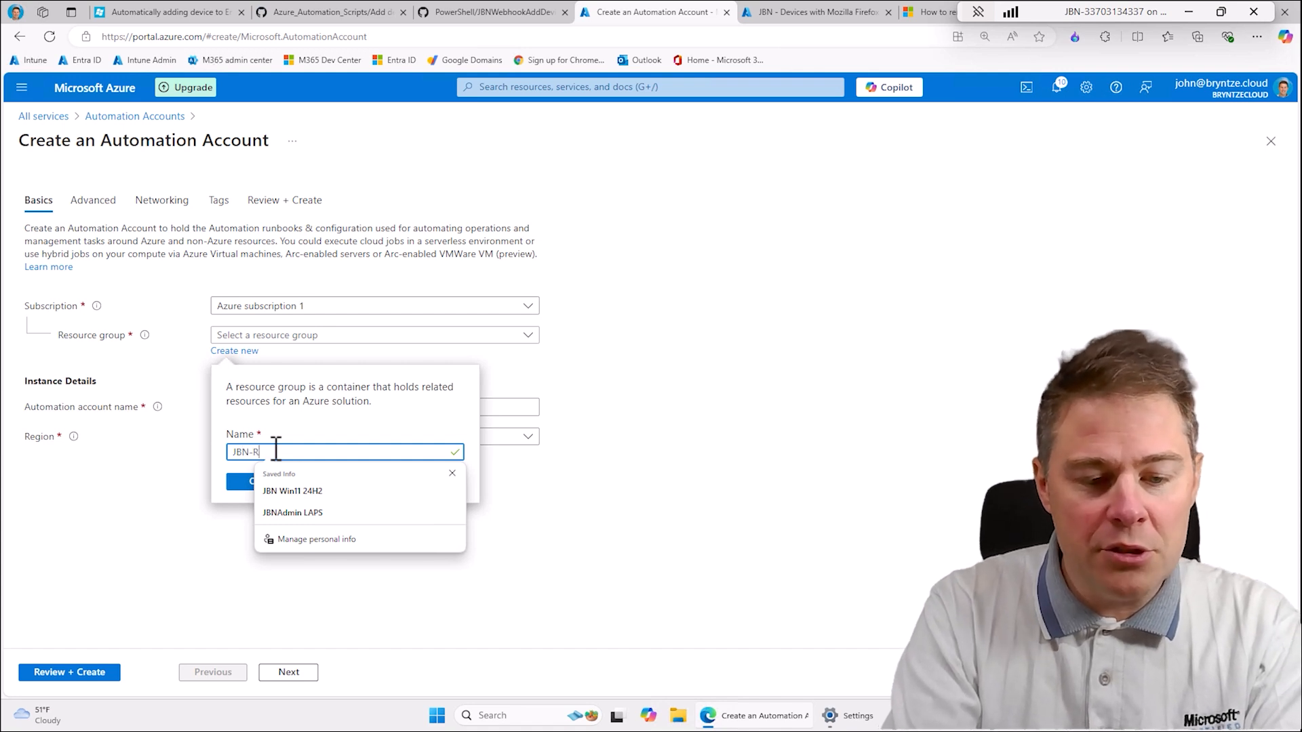
type("G-E")
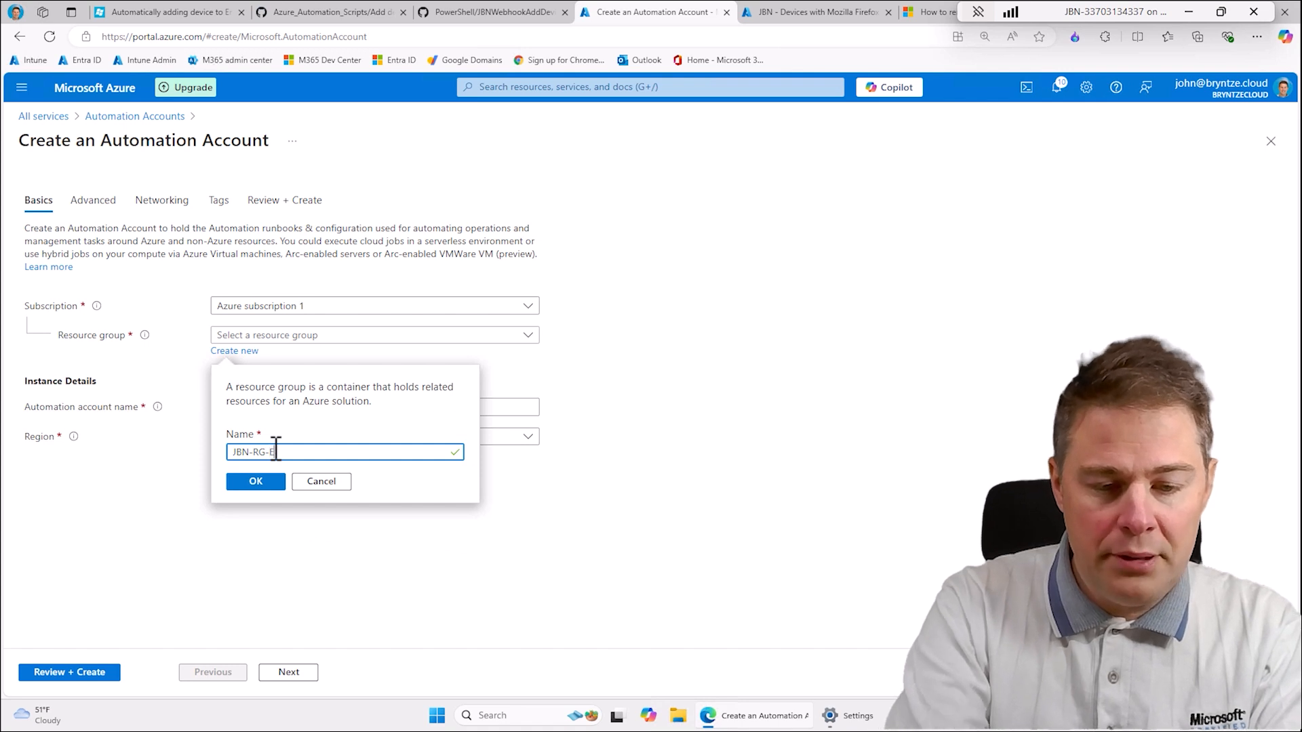
left_click(266, 475)
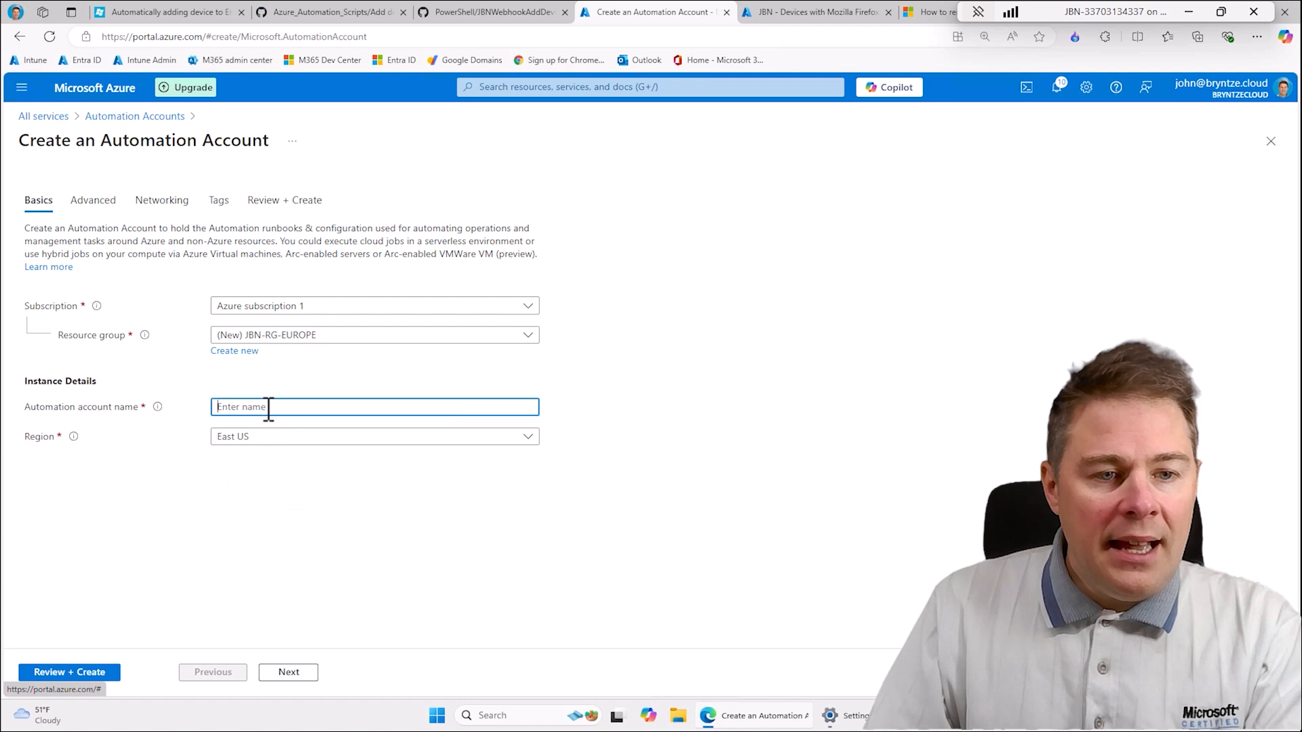
- Name the Automation account JBN-UpdateEntraIDGroup
left_click(268, 409)
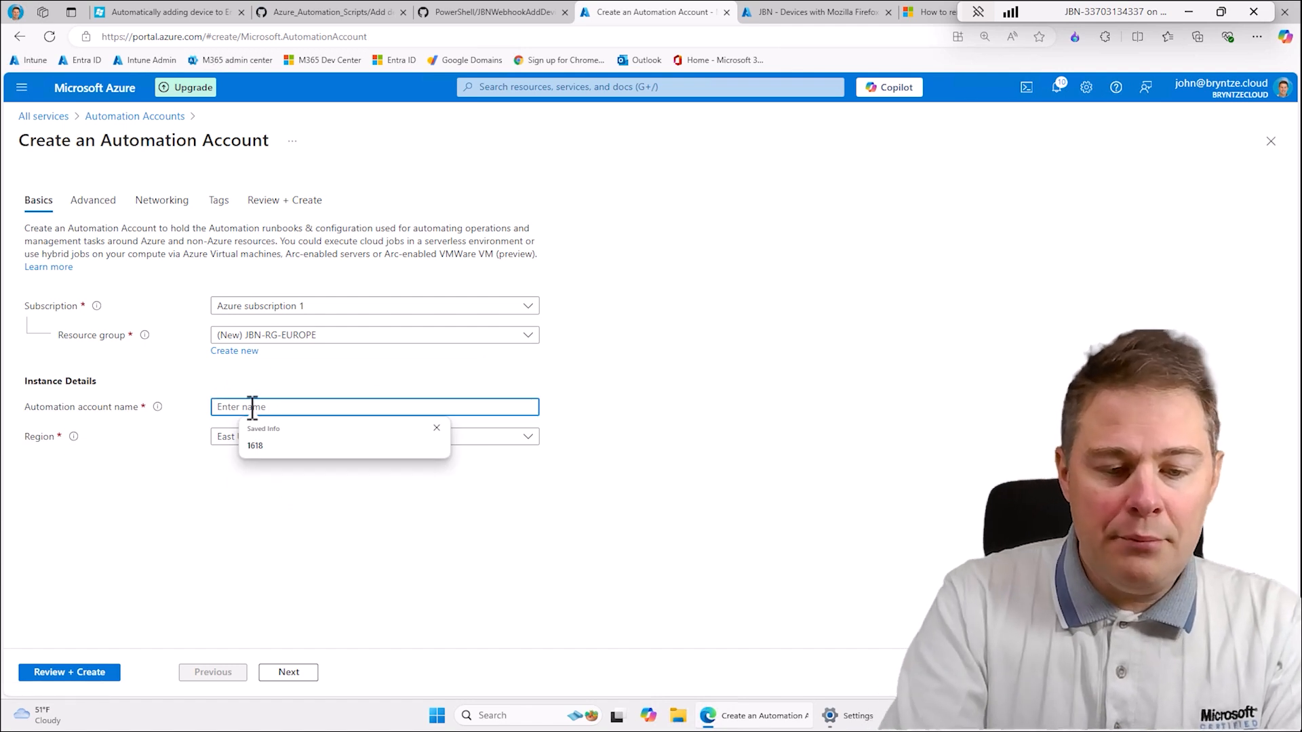
type("JBN")
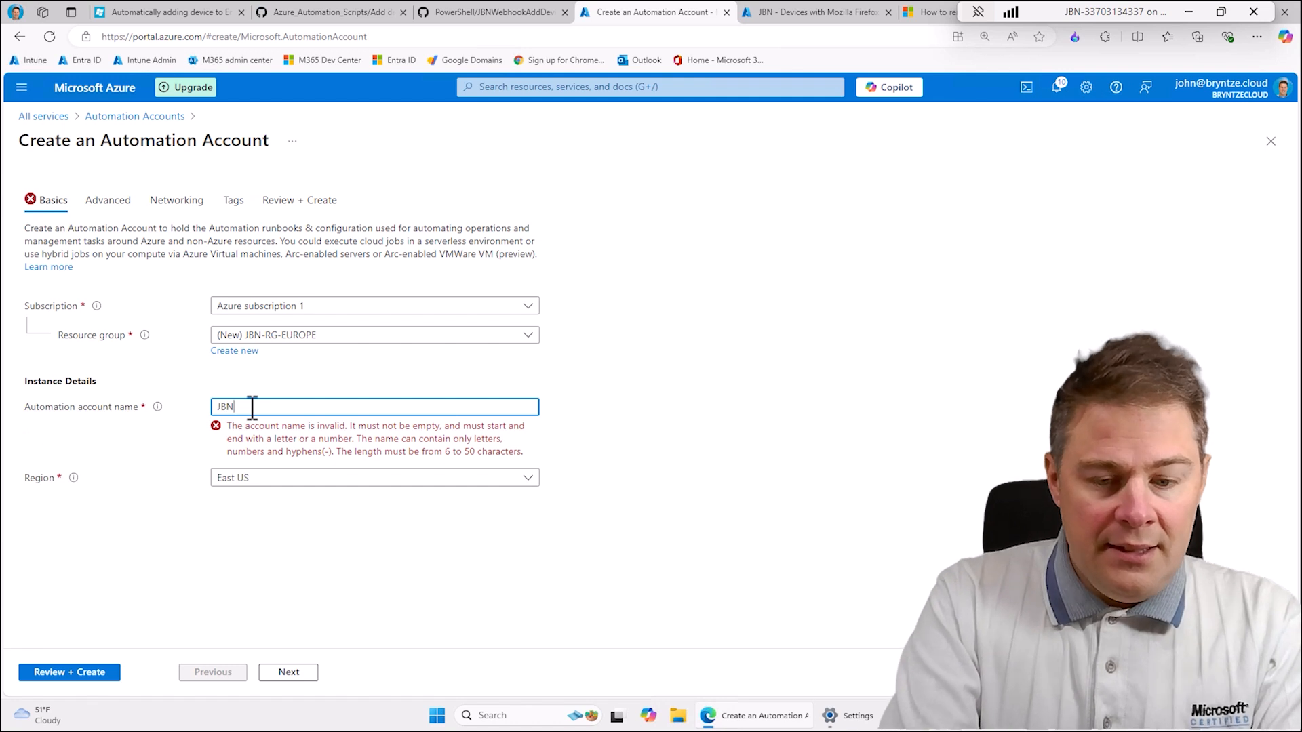
type("-")
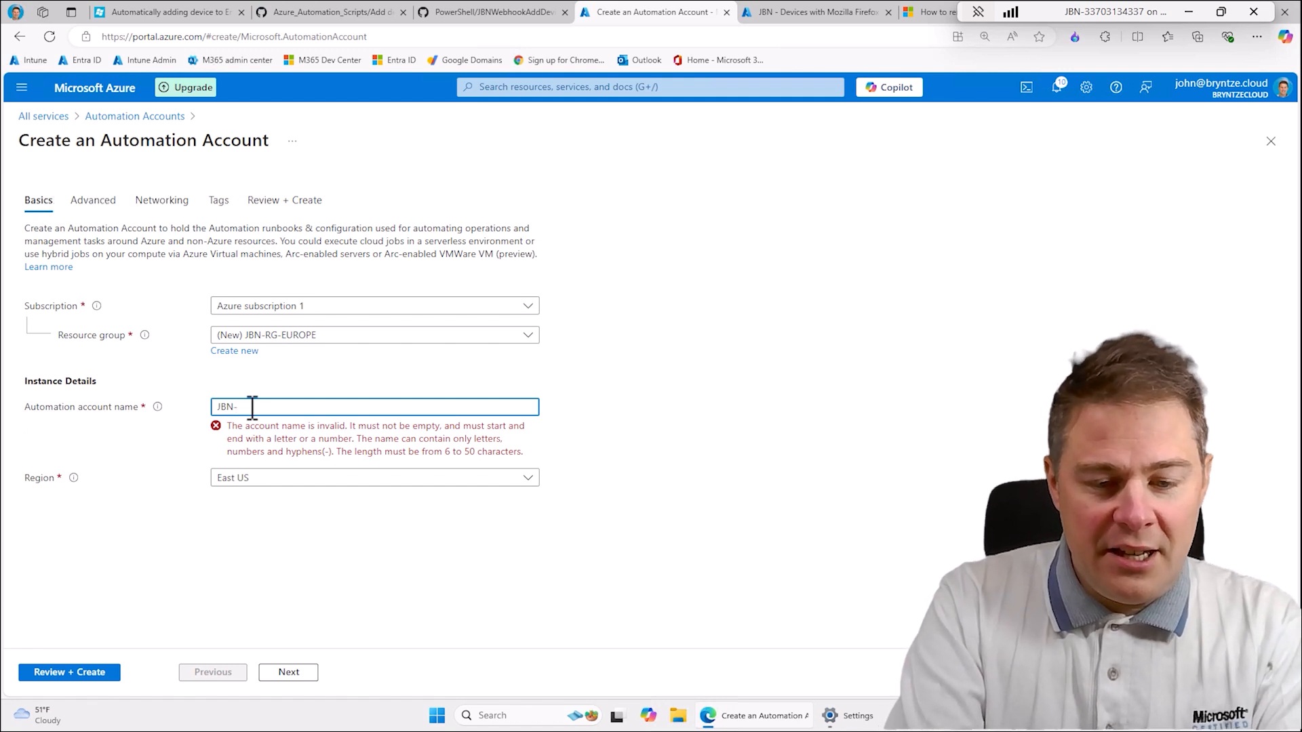
type("UpdateEntraIDGroup")
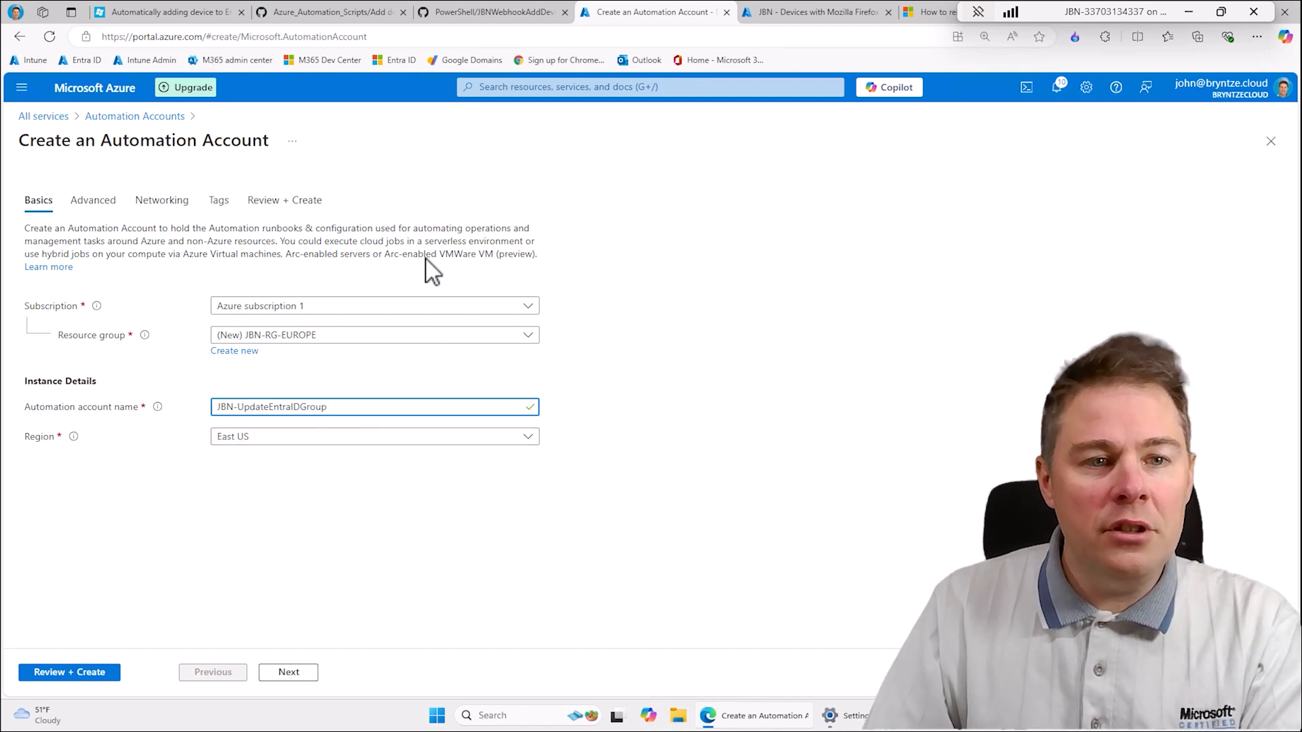
- Set the Automation account's region to Germany North
left_click(239, 445)
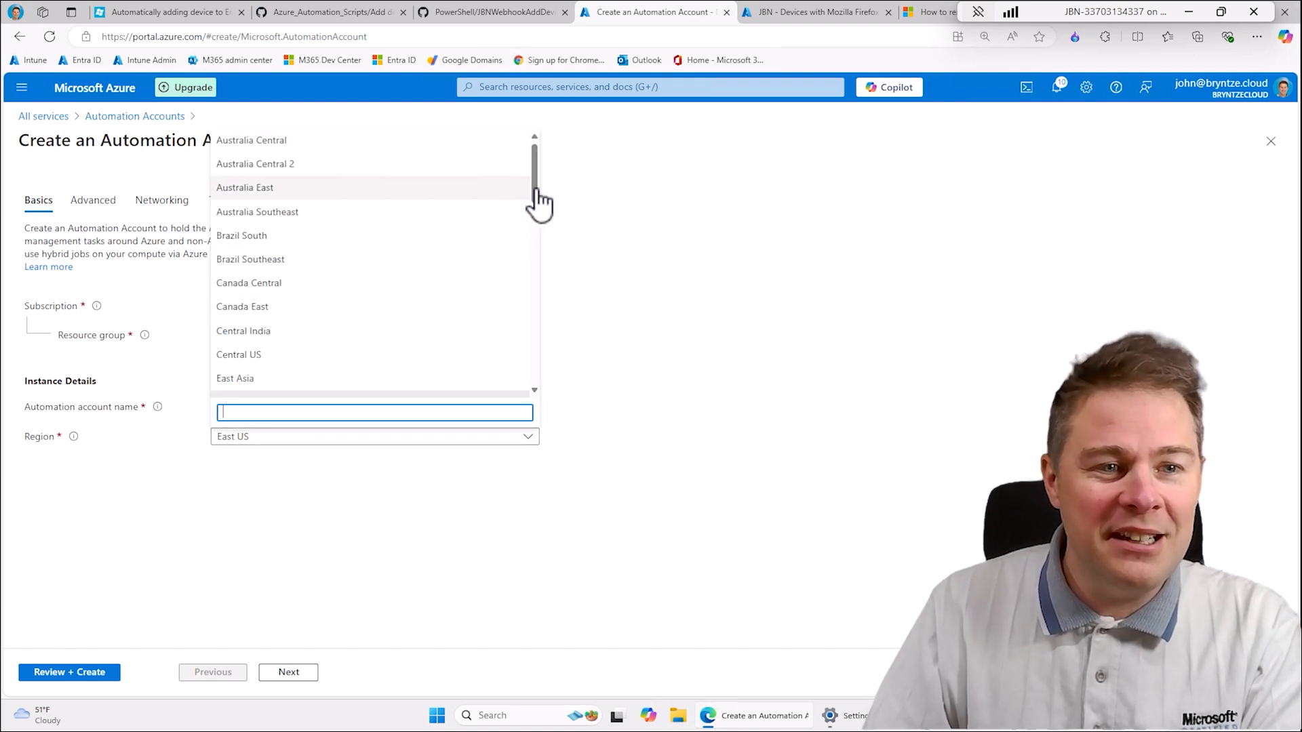
left_click_drag(535, 172, 541, 198)
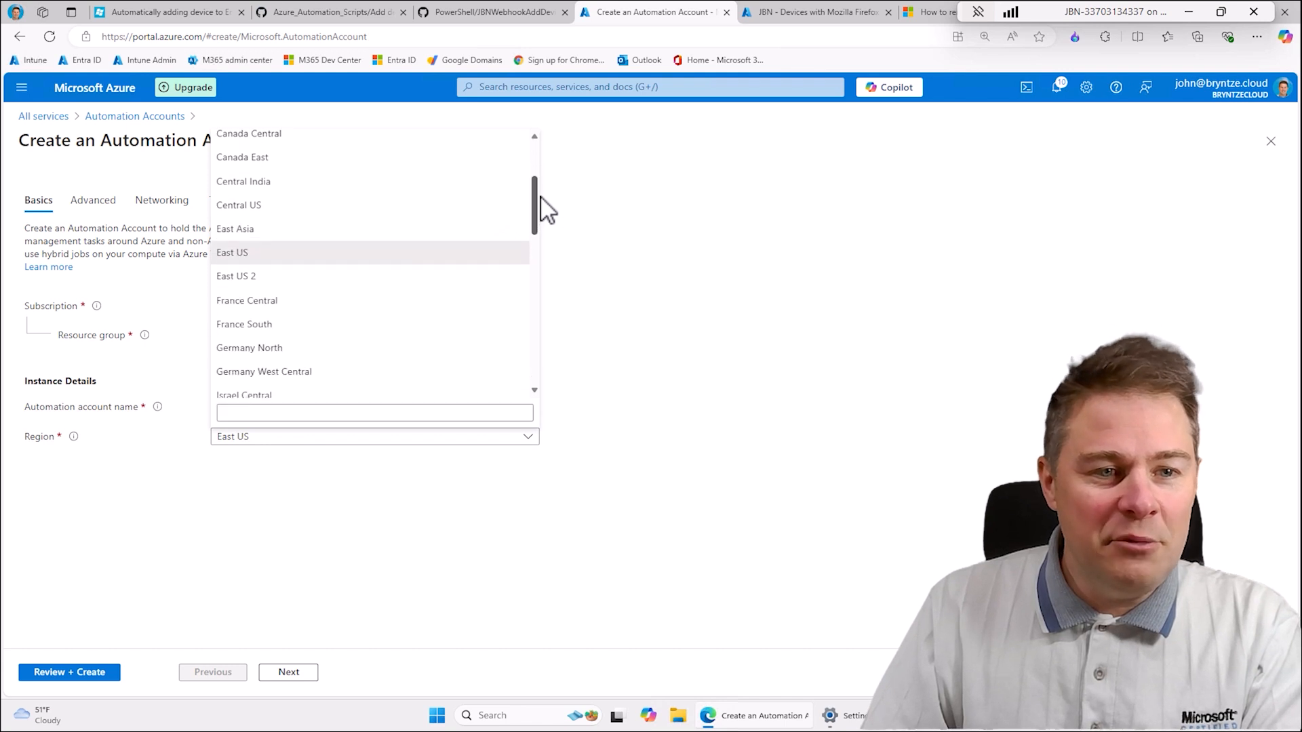
left_click_drag(541, 198, 535, 234)
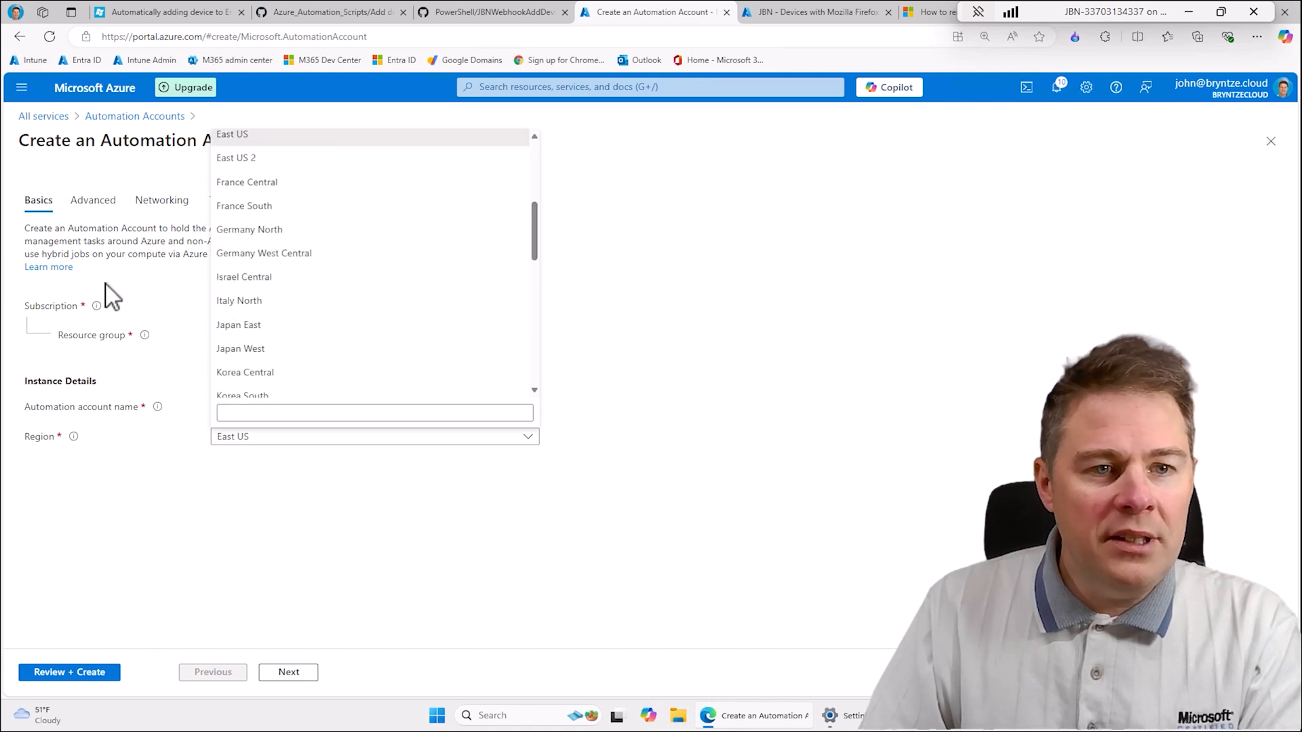
left_click(261, 234)
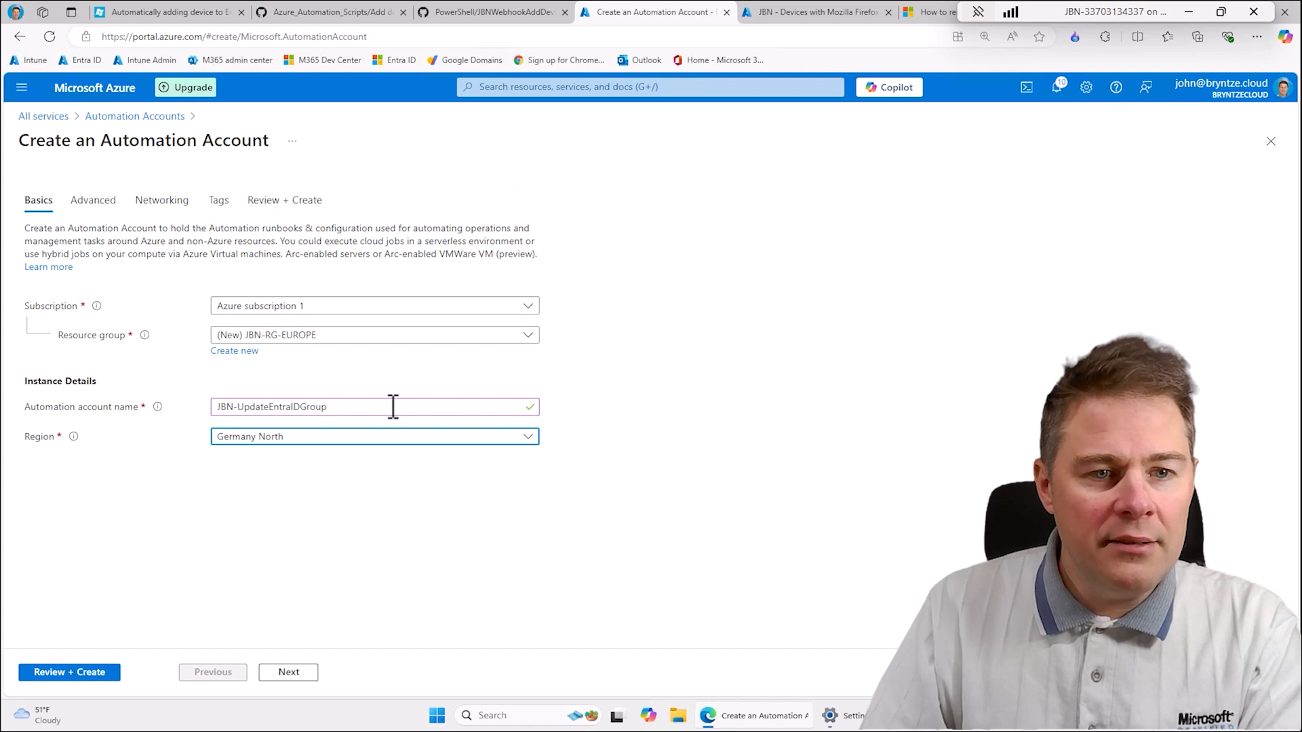
- Keep the system-assigned identity and public access, leave the tags empty, and try to create the Automation account
left_click(290, 674)
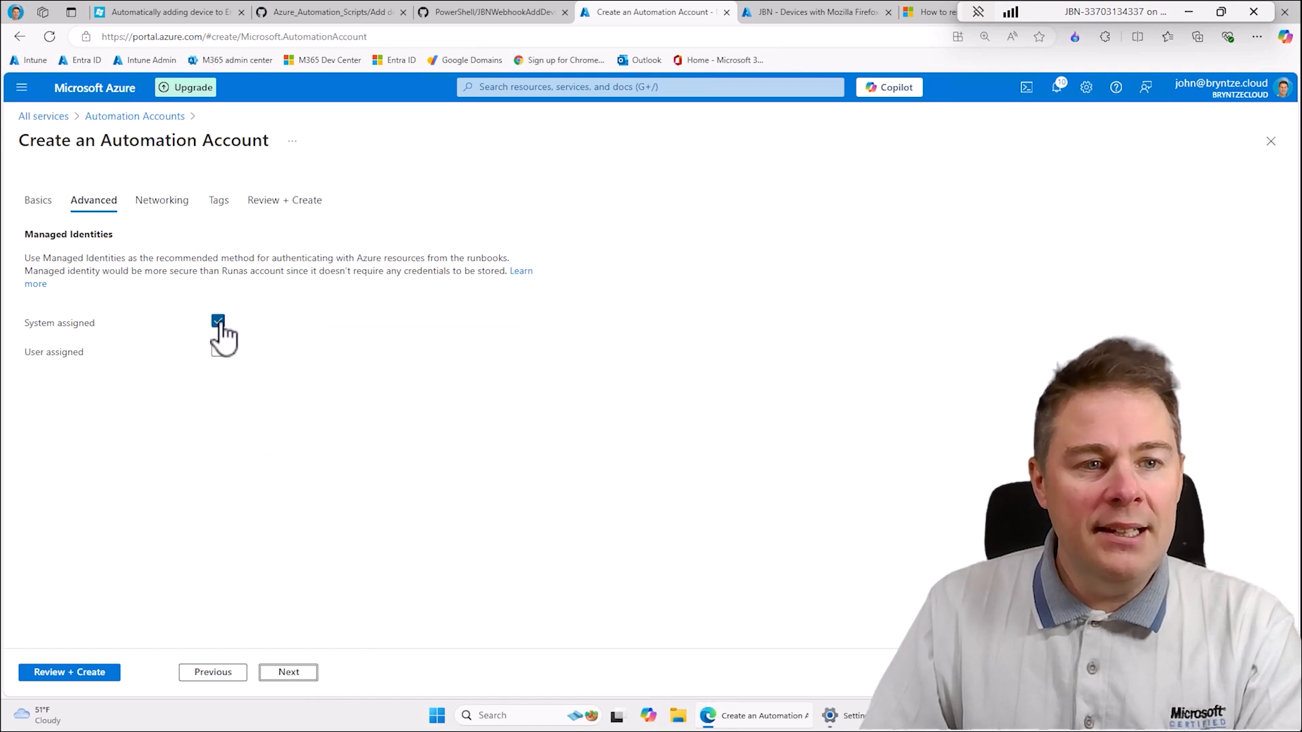
left_click(299, 671)
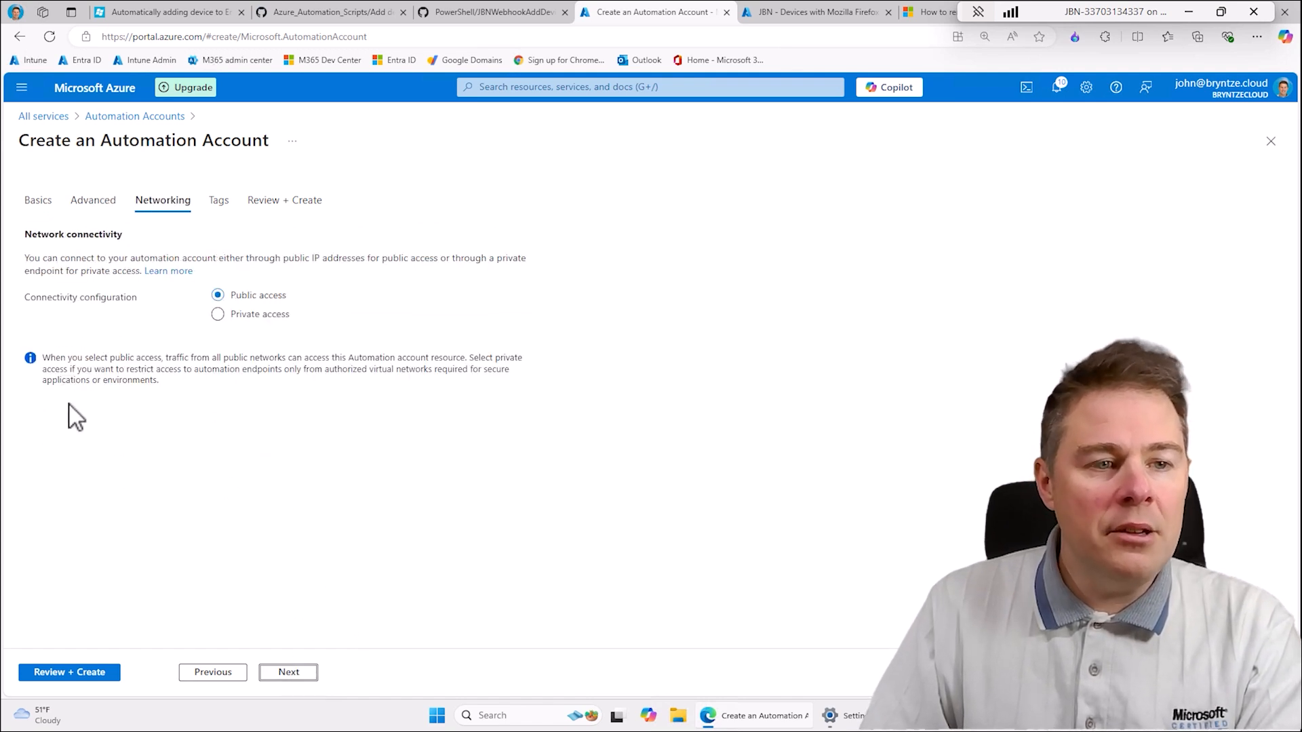
left_click(293, 671)
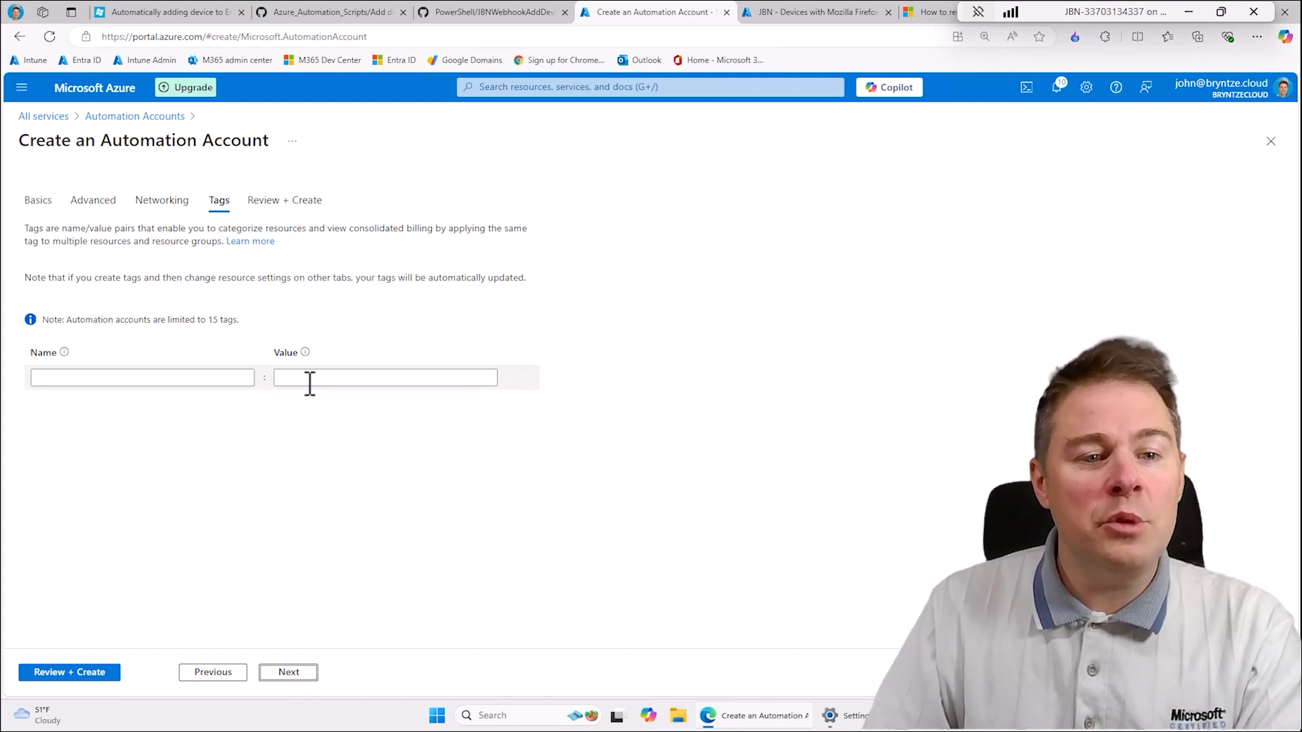
left_click(289, 674)
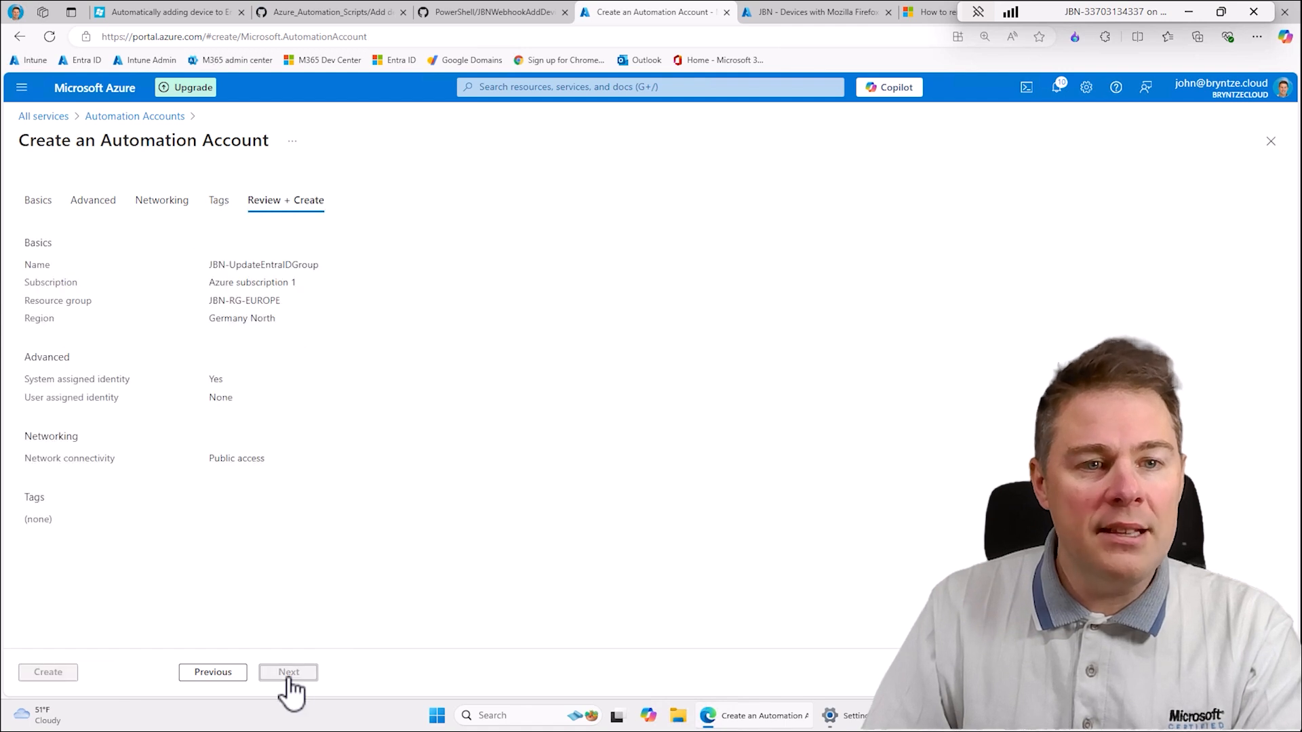
left_click(54, 675)
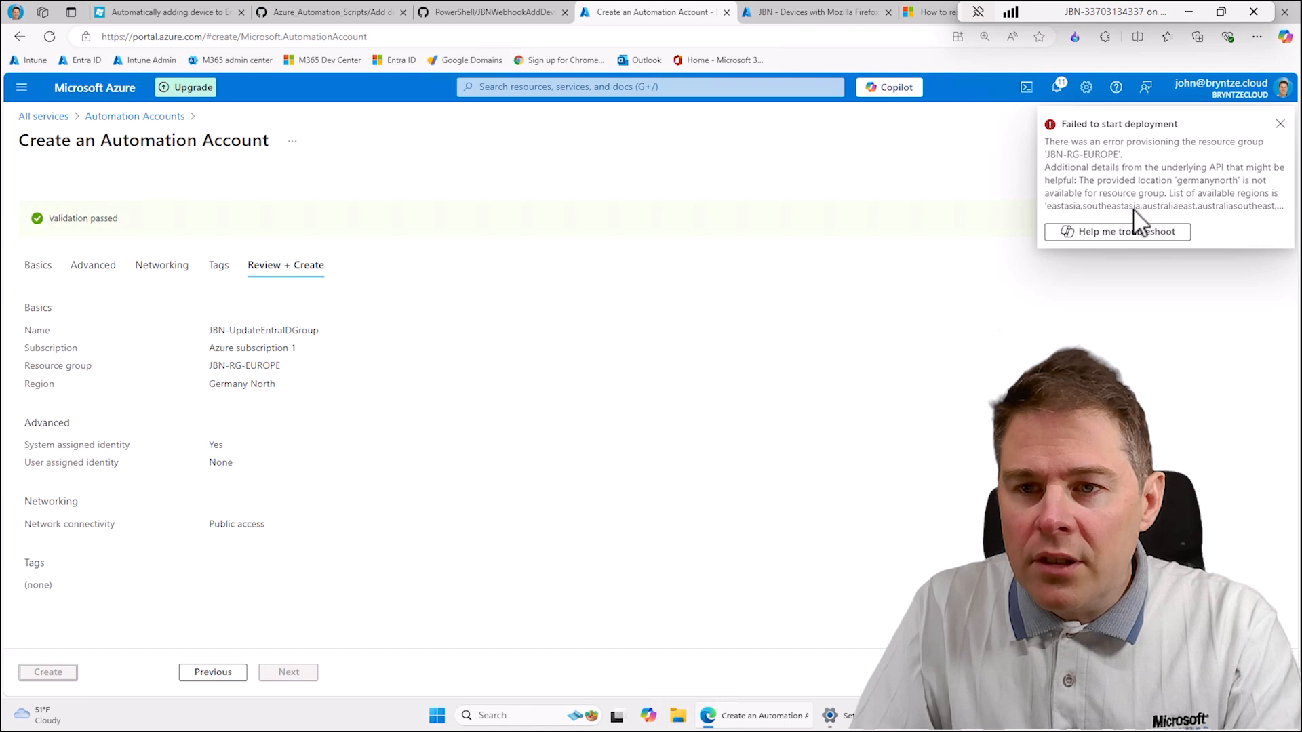
- Go back to the Automation account's basic settings and change its region to West US
left_click(221, 675)
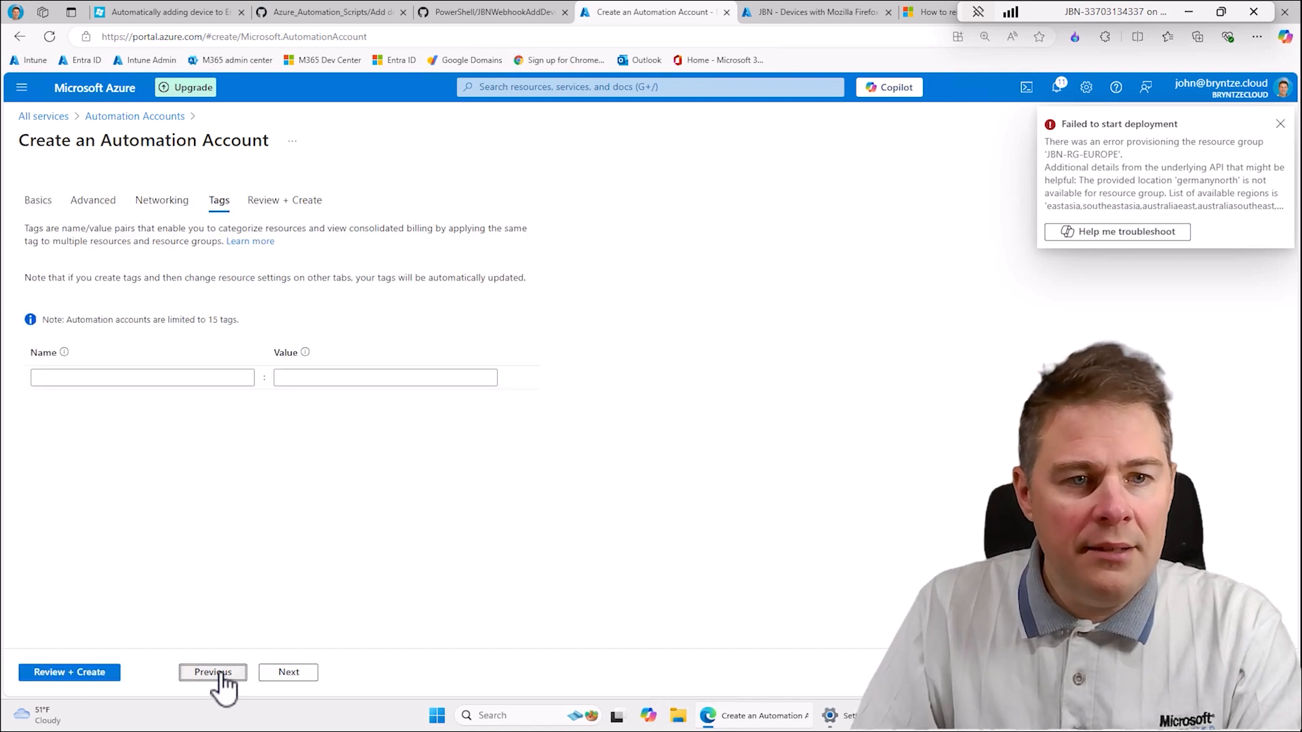
left_click(221, 674)
left_click(218, 675)
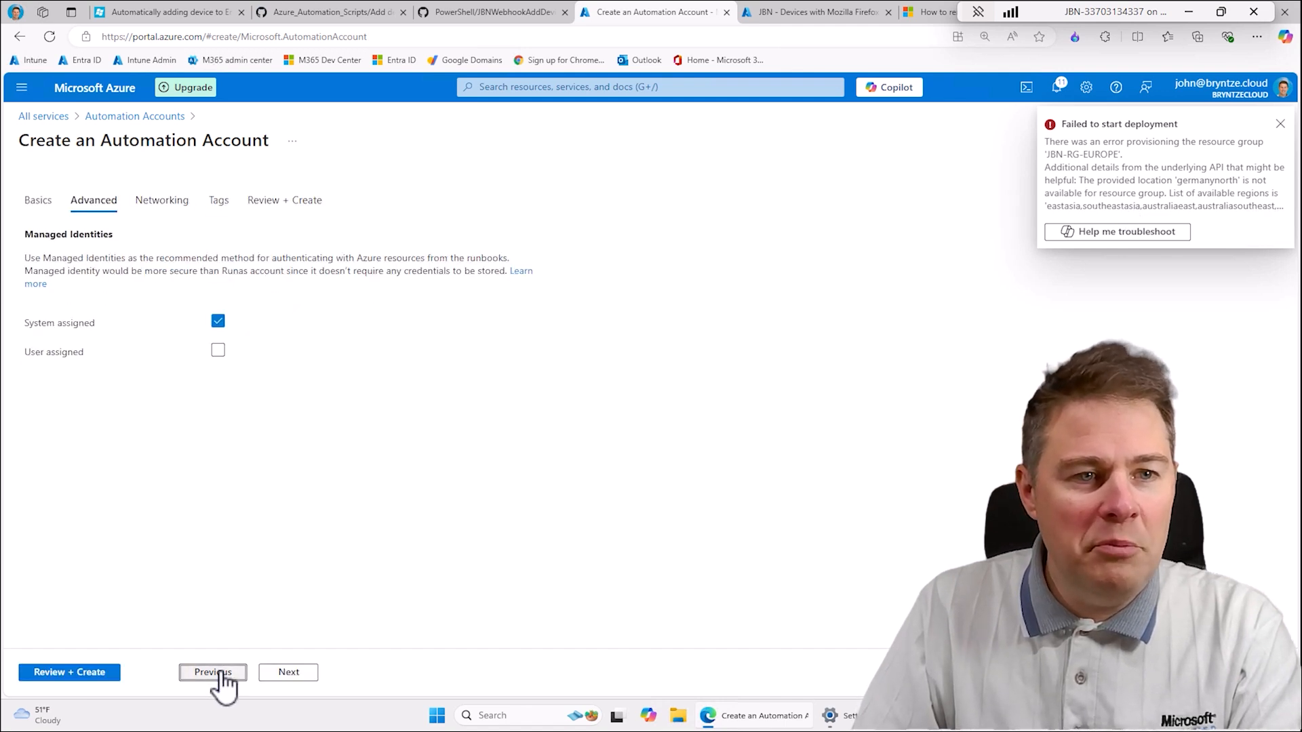
left_click(219, 675)
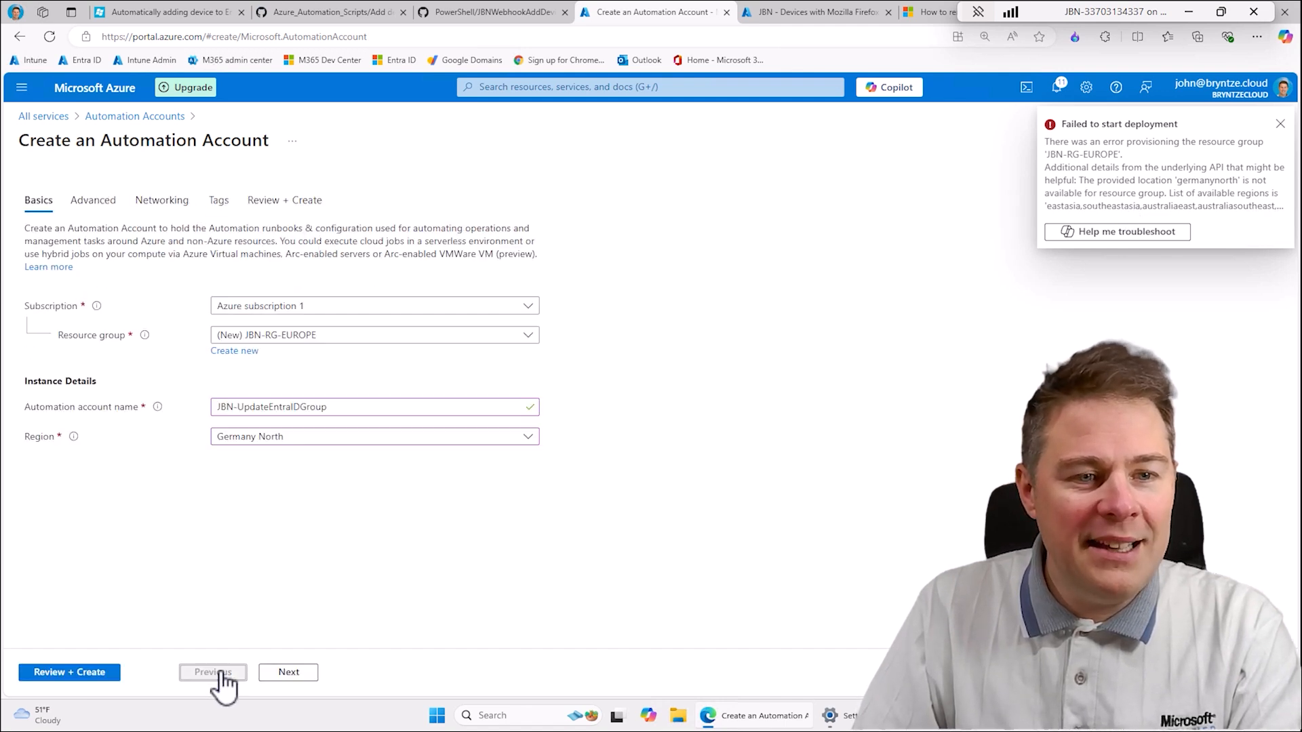
left_click(299, 440)
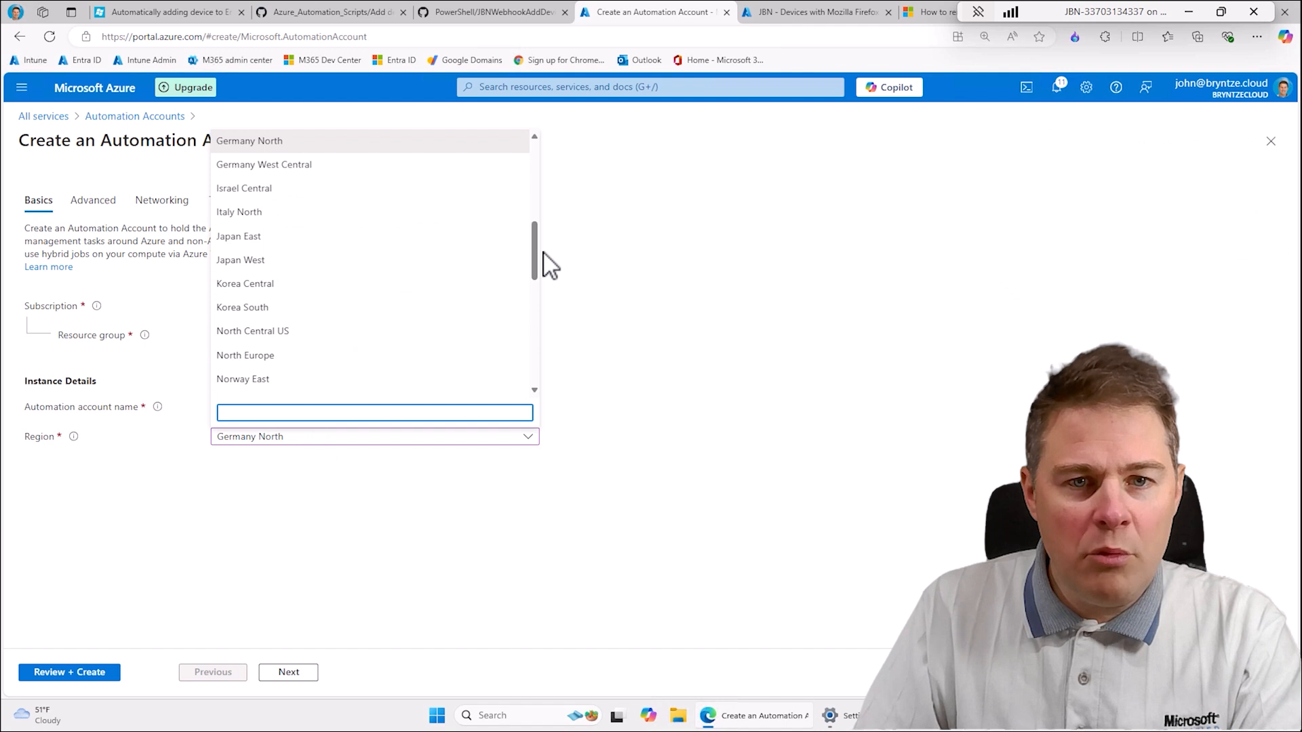
left_click_drag(536, 248, 535, 349)
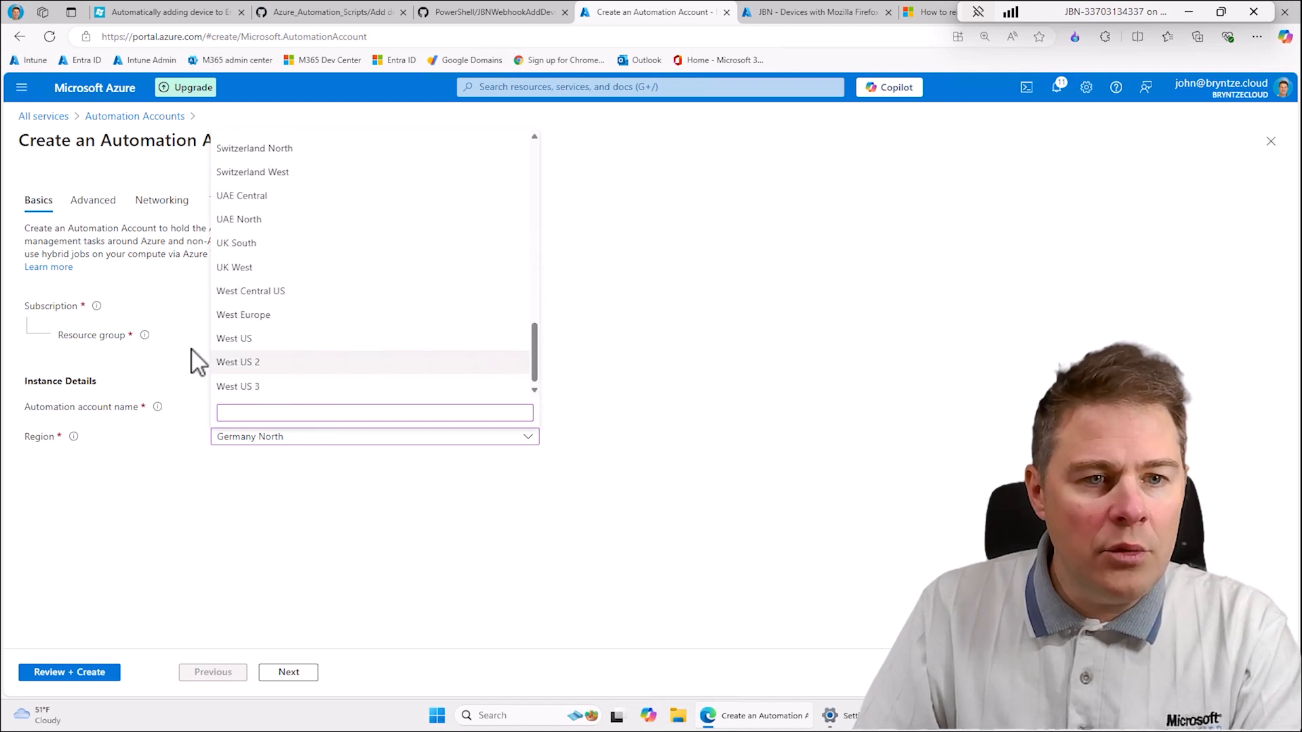
left_click(237, 343)
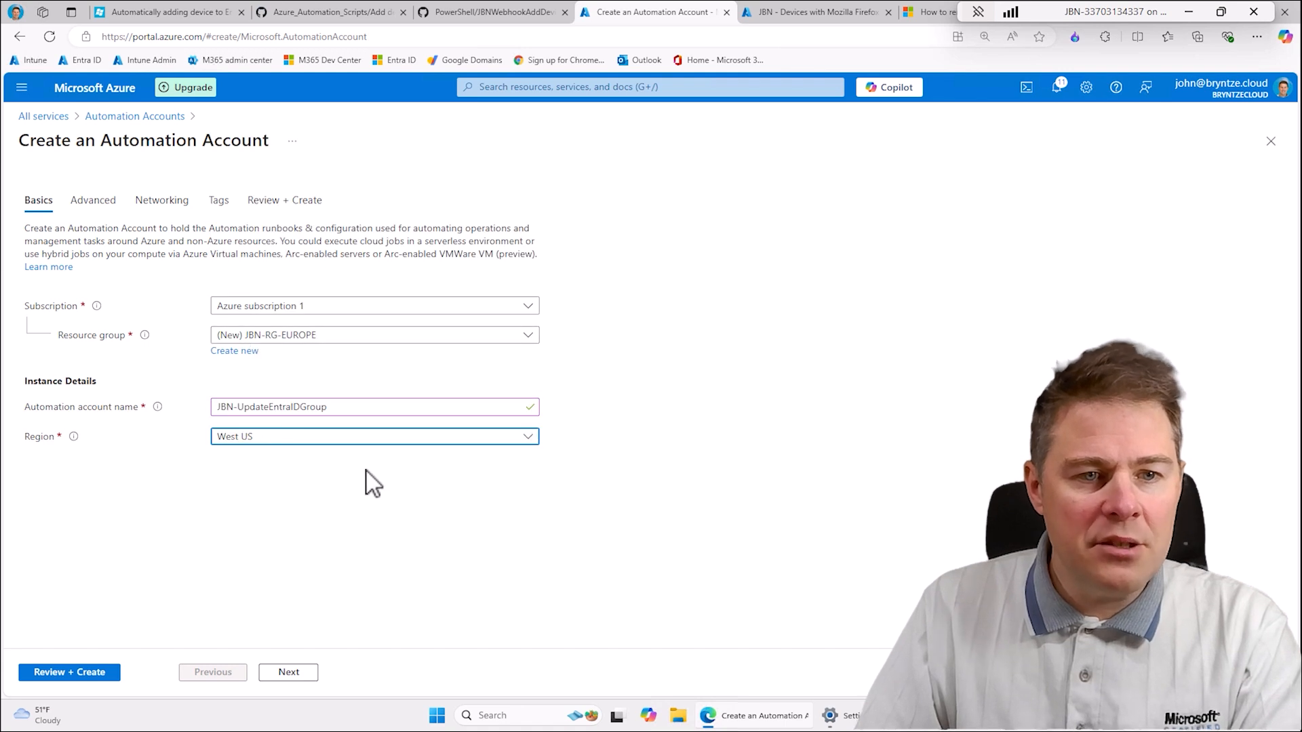
- Create a new resource group named JBN-RG-US-WEST for the Automation account
left_click(316, 338)
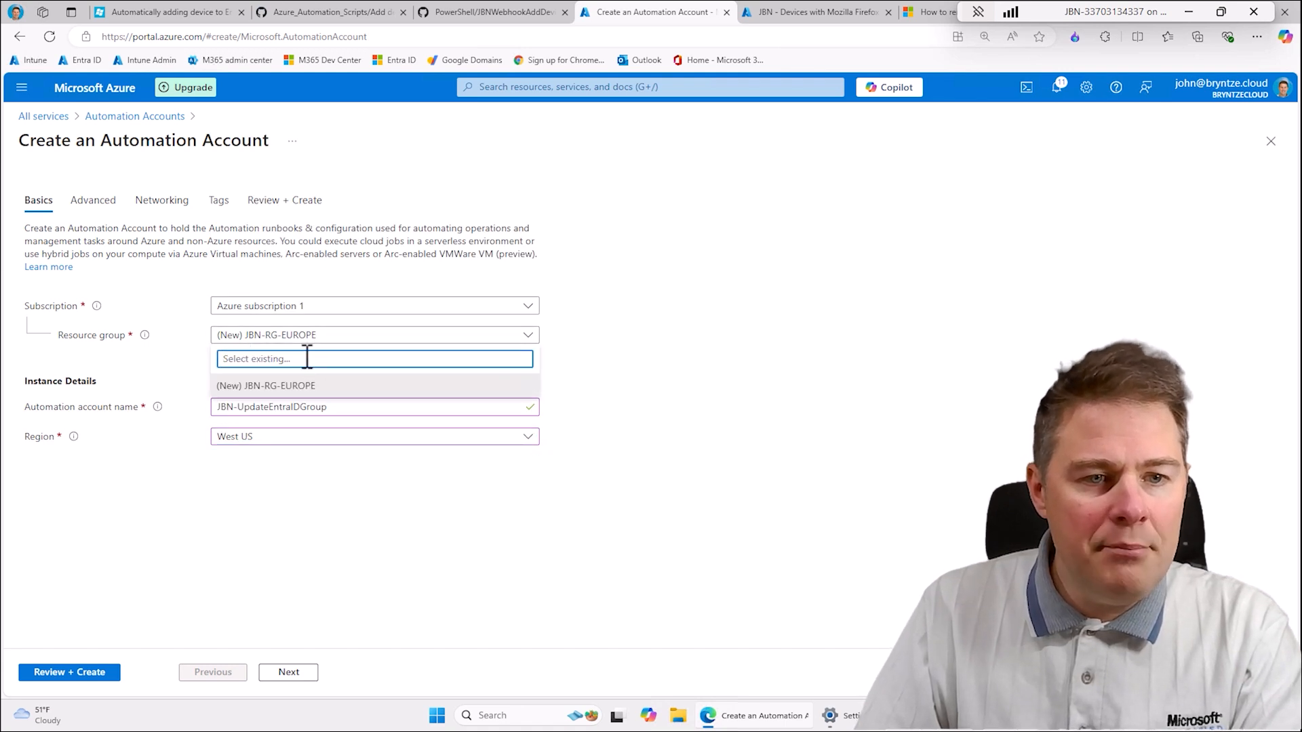
left_click(269, 339)
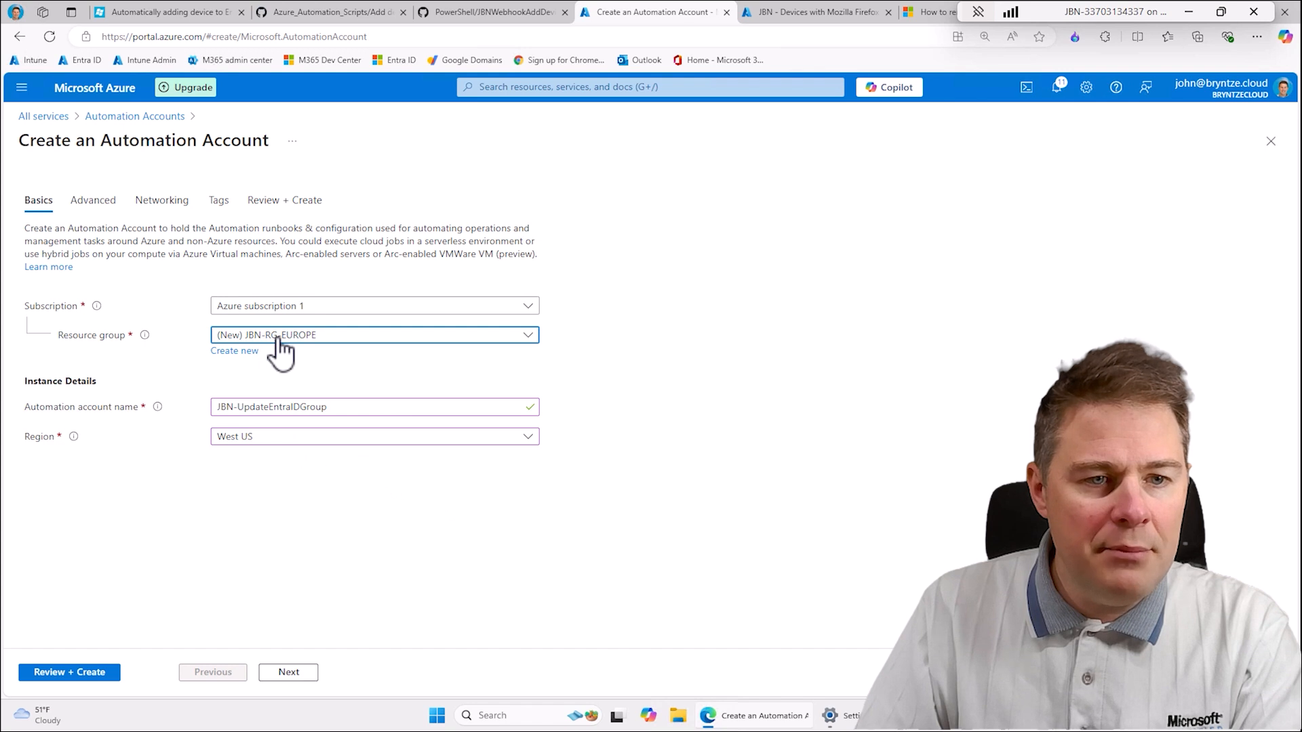
left_click(237, 351)
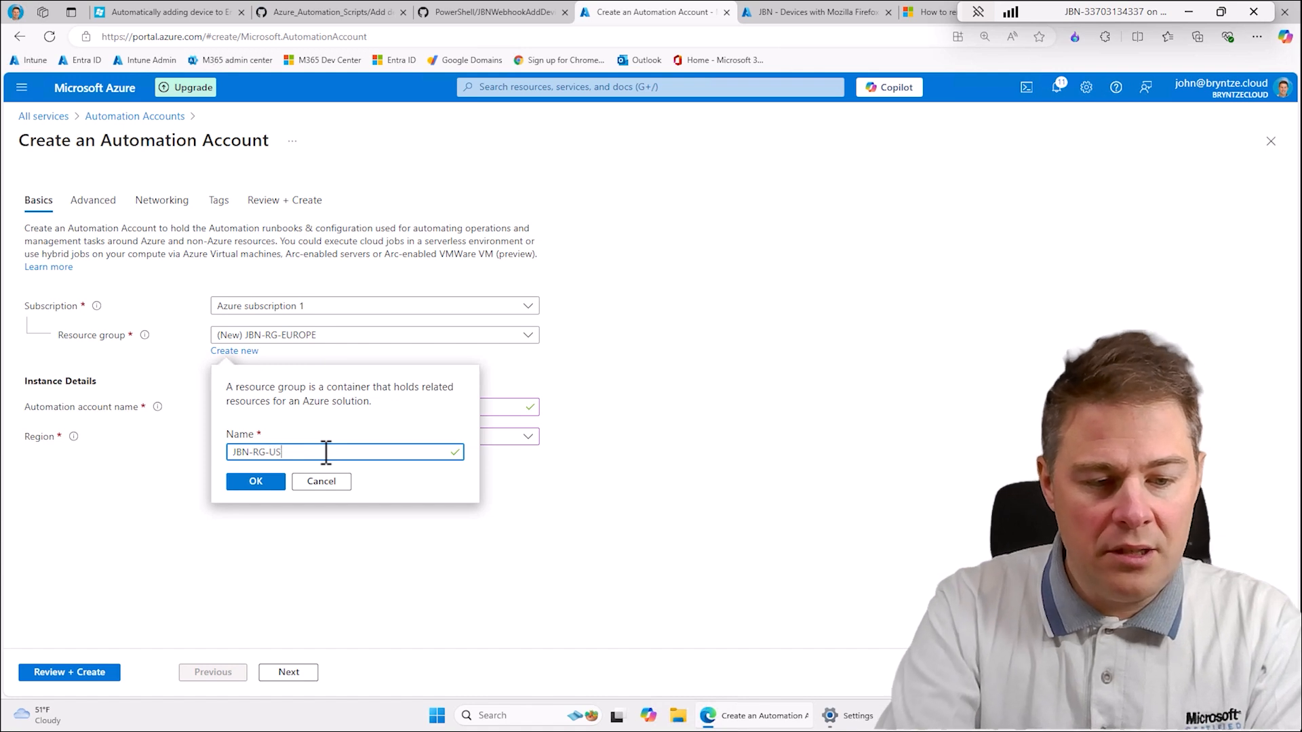
type("US-WEST")
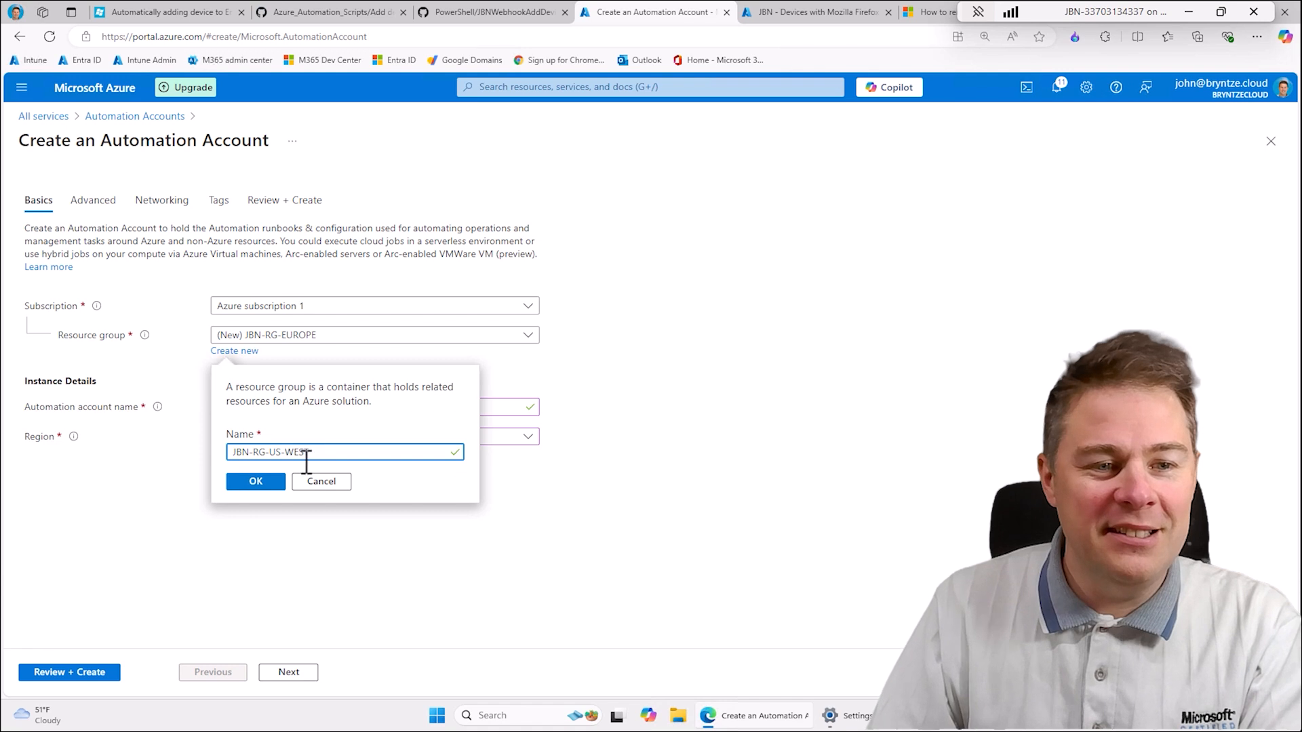
left_click(269, 485)
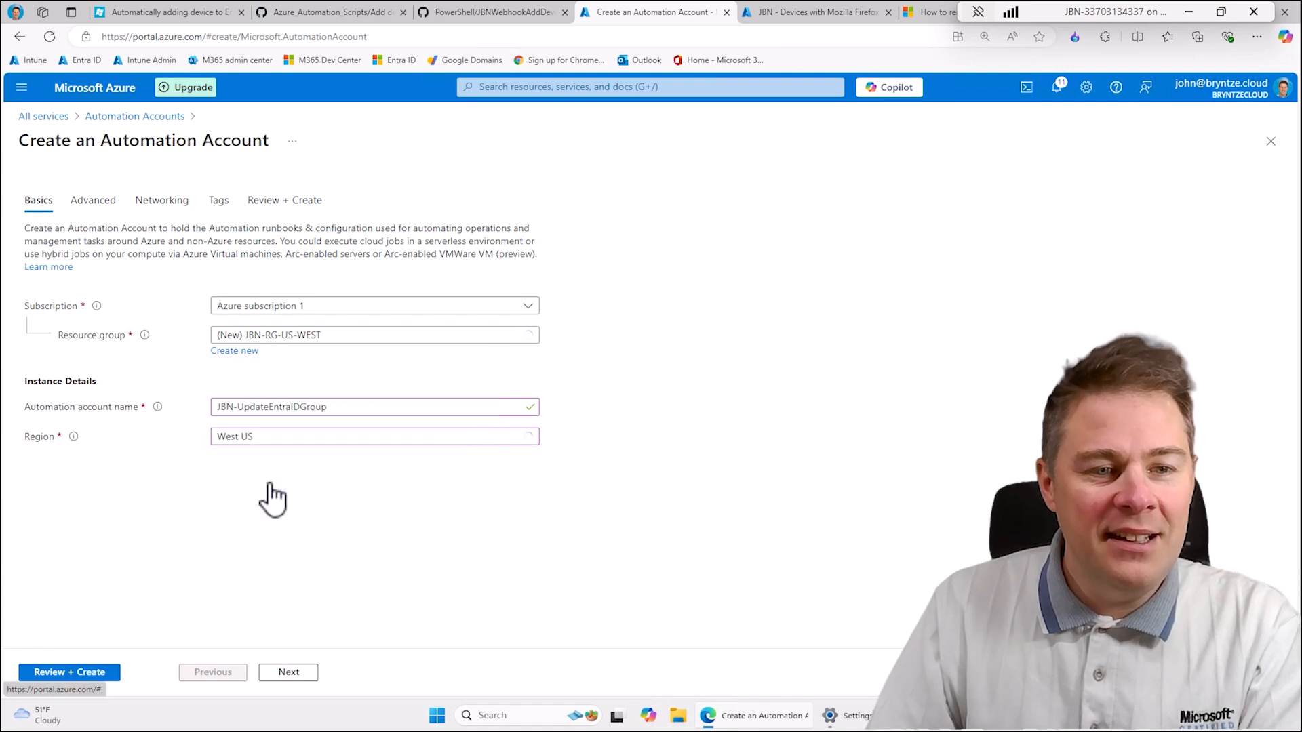
- Keep the remaining default settings, create the Automation account, and open the deployed resource
left_click(290, 686)
left_click(288, 678)
left_click(289, 678)
left_click(288, 678)
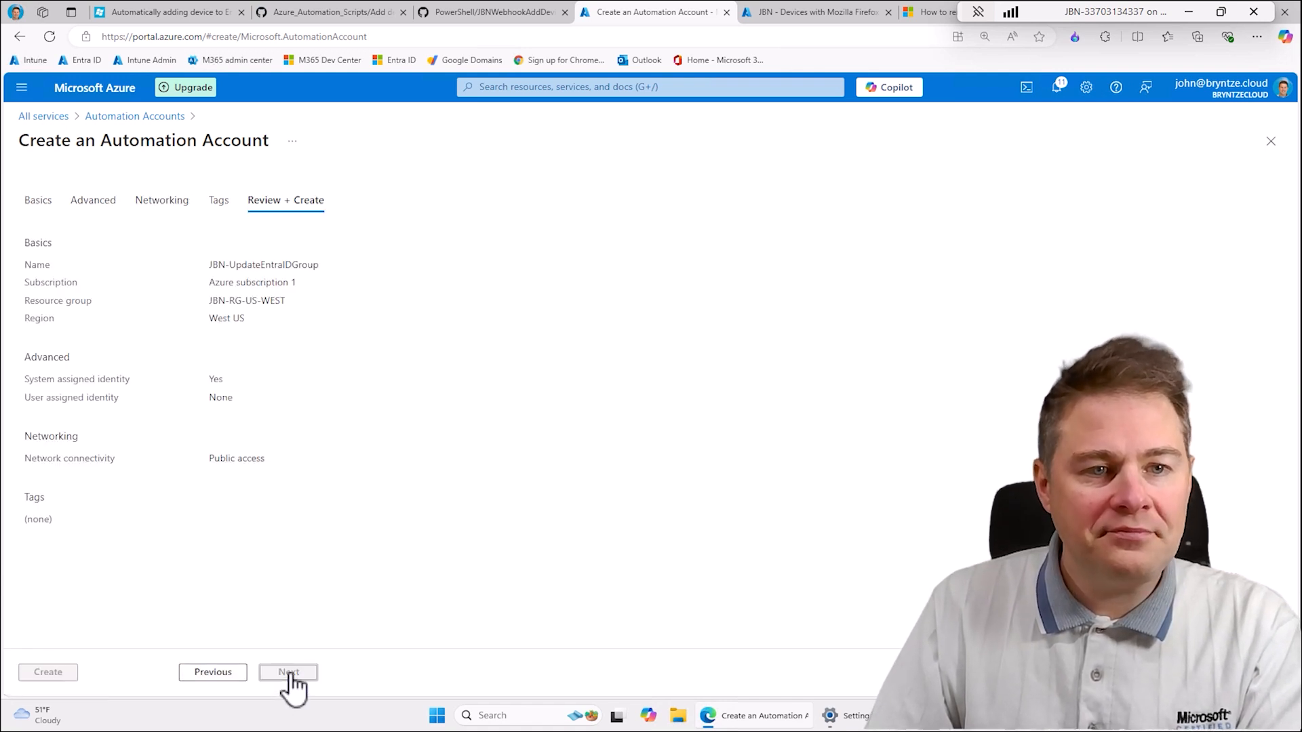
left_click(71, 675)
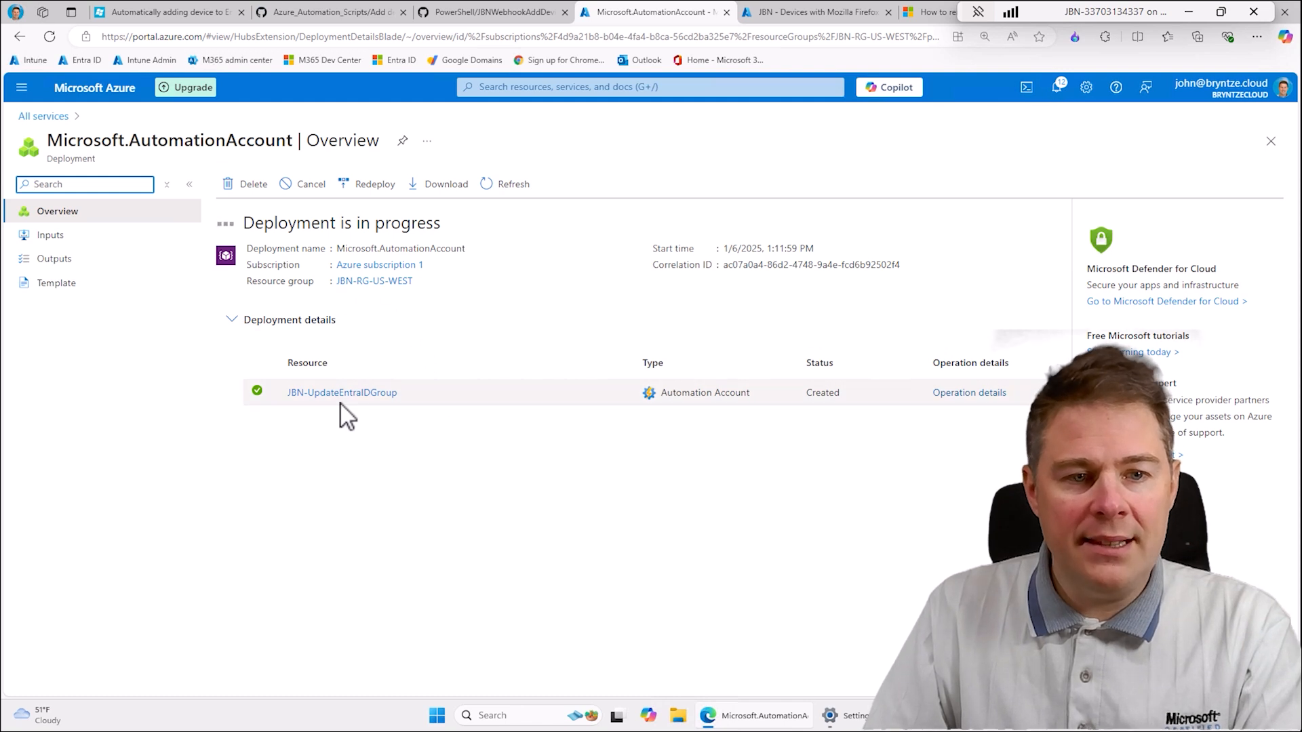
mouse_move(330, 403)
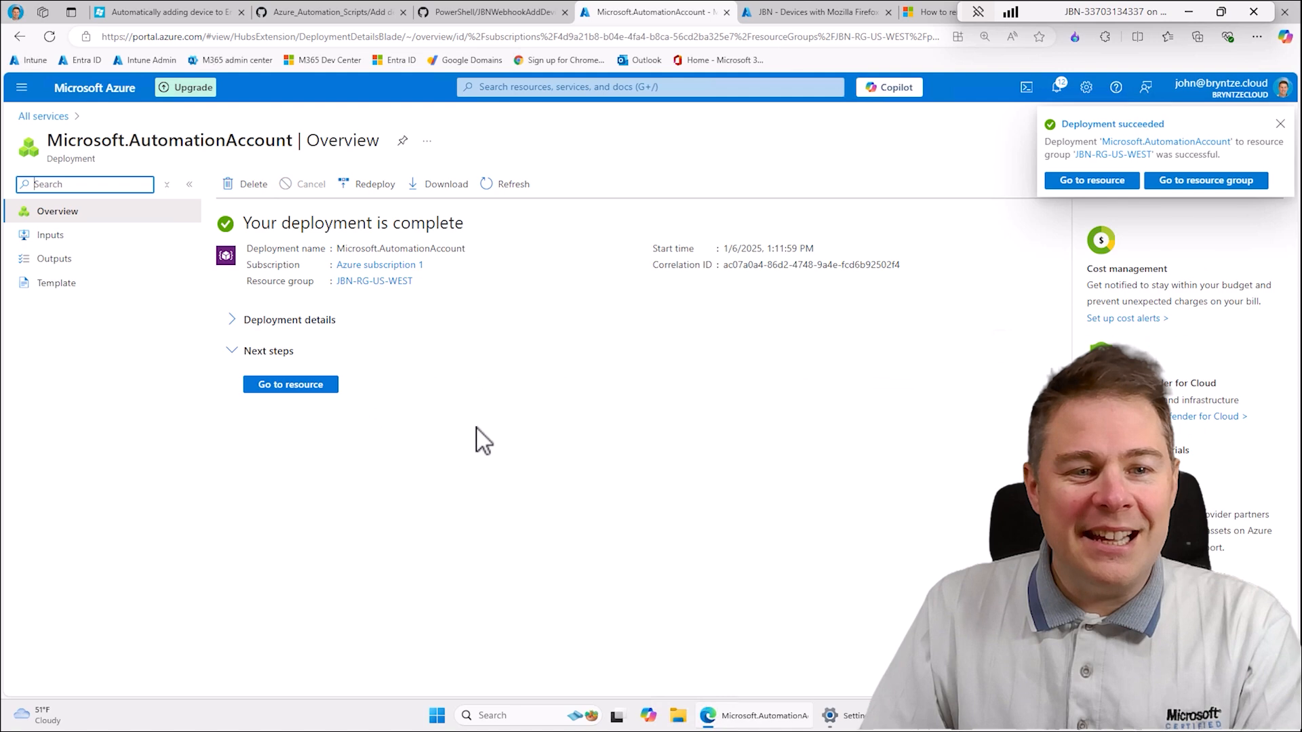
left_click(291, 386)
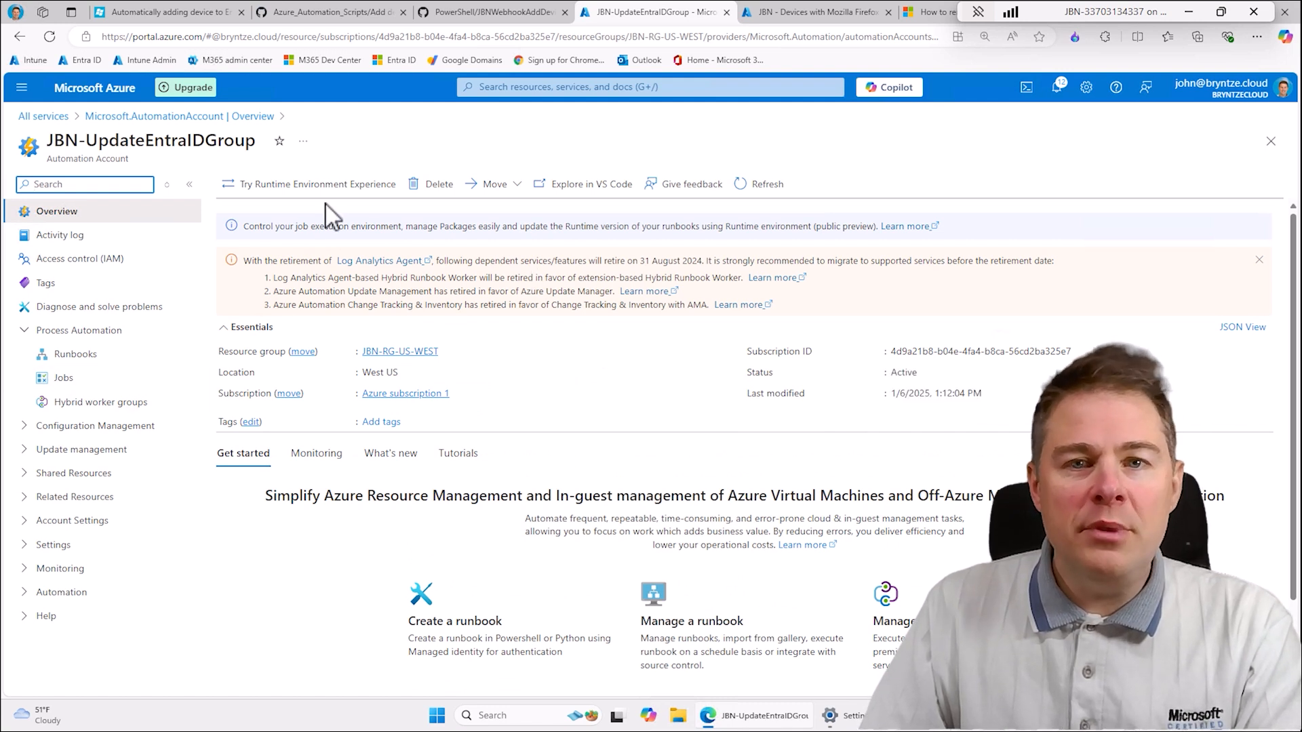
- Open the enterprise applications in Microsoft Entra ID and remove the application type and application ID filters
left_click(47, 116)
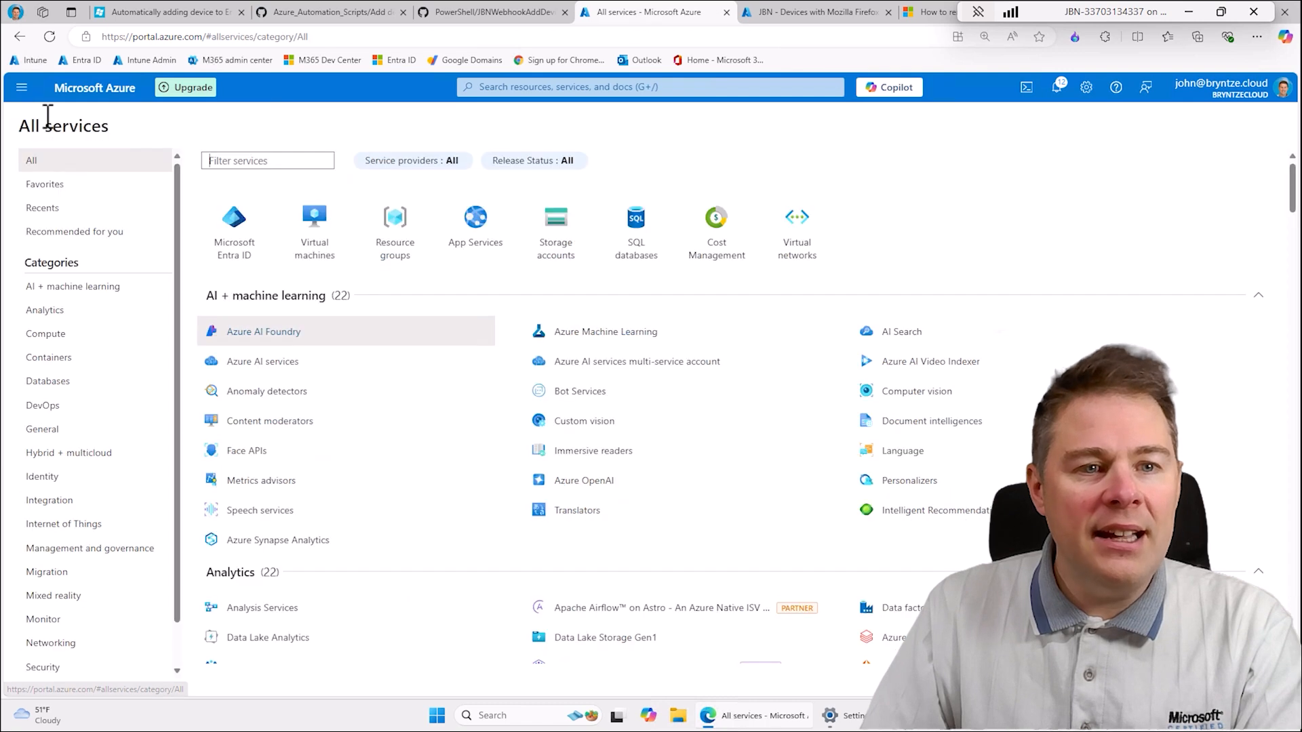
left_click(237, 246)
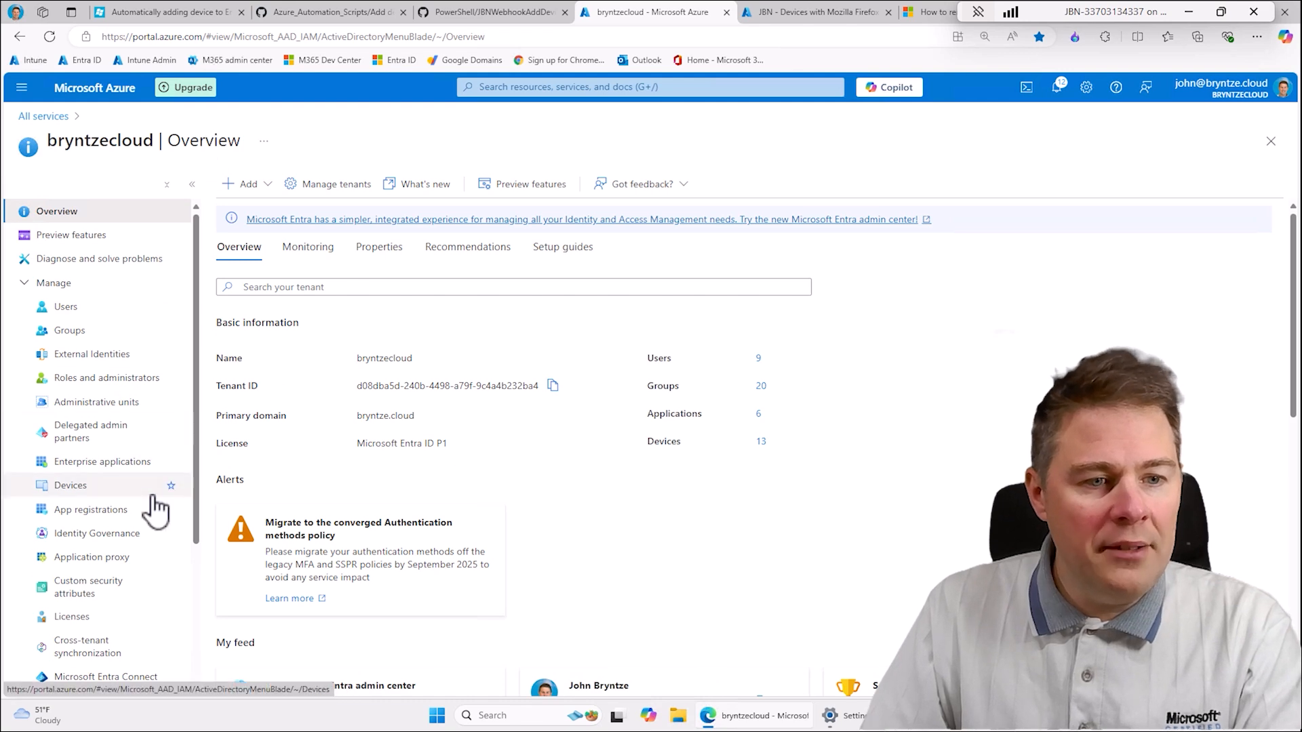
left_click(91, 464)
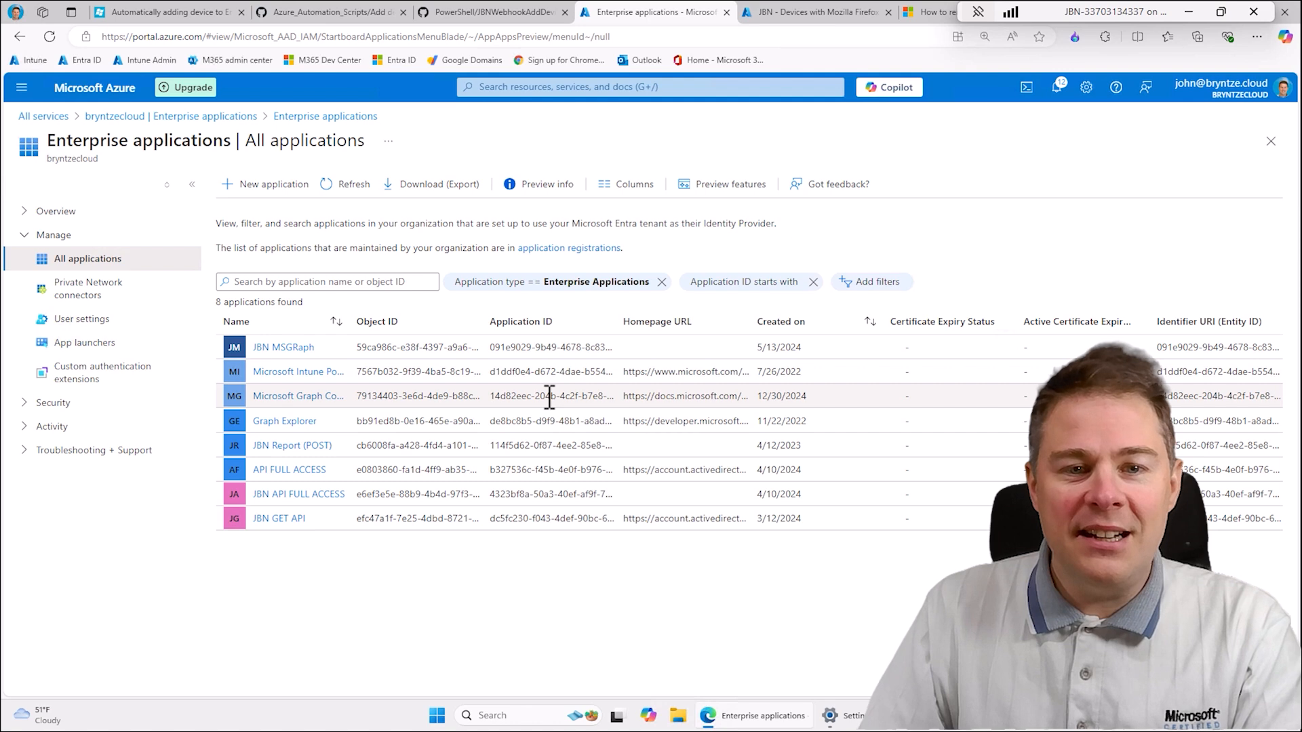
left_click(661, 281)
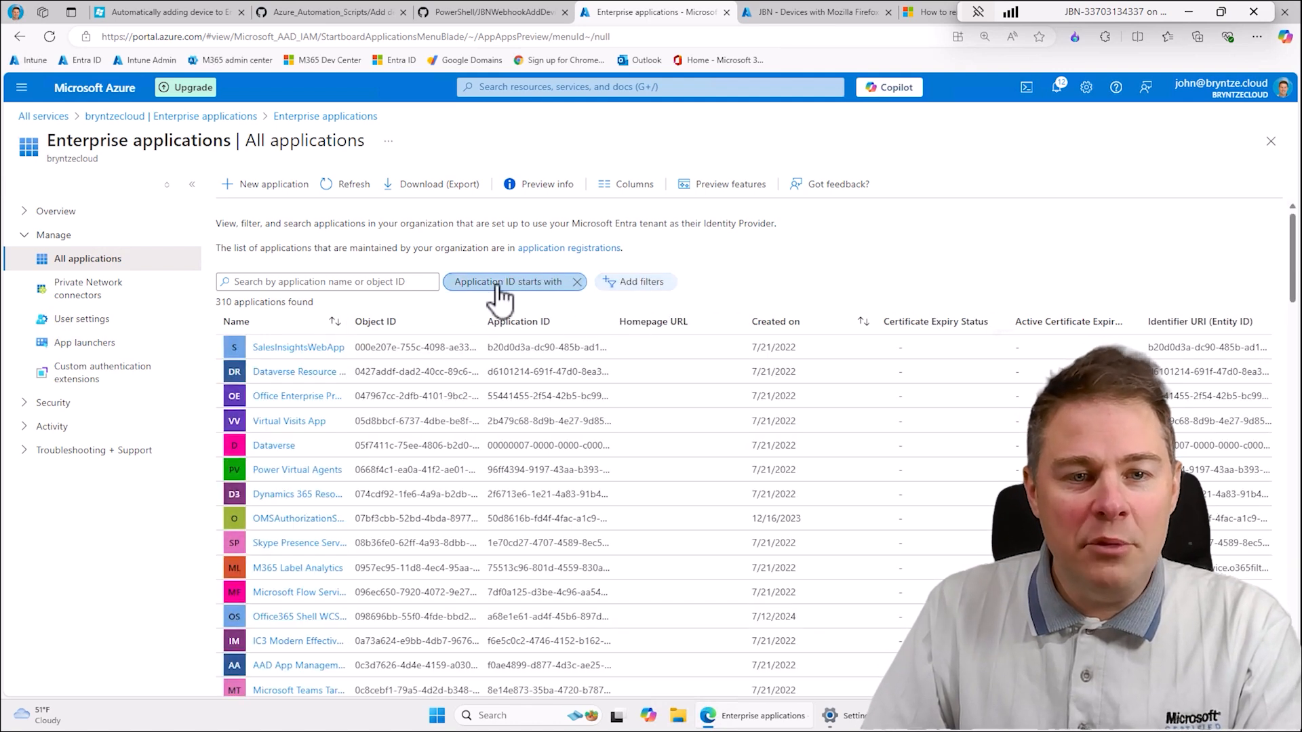
left_click(546, 283)
left_click(552, 368)
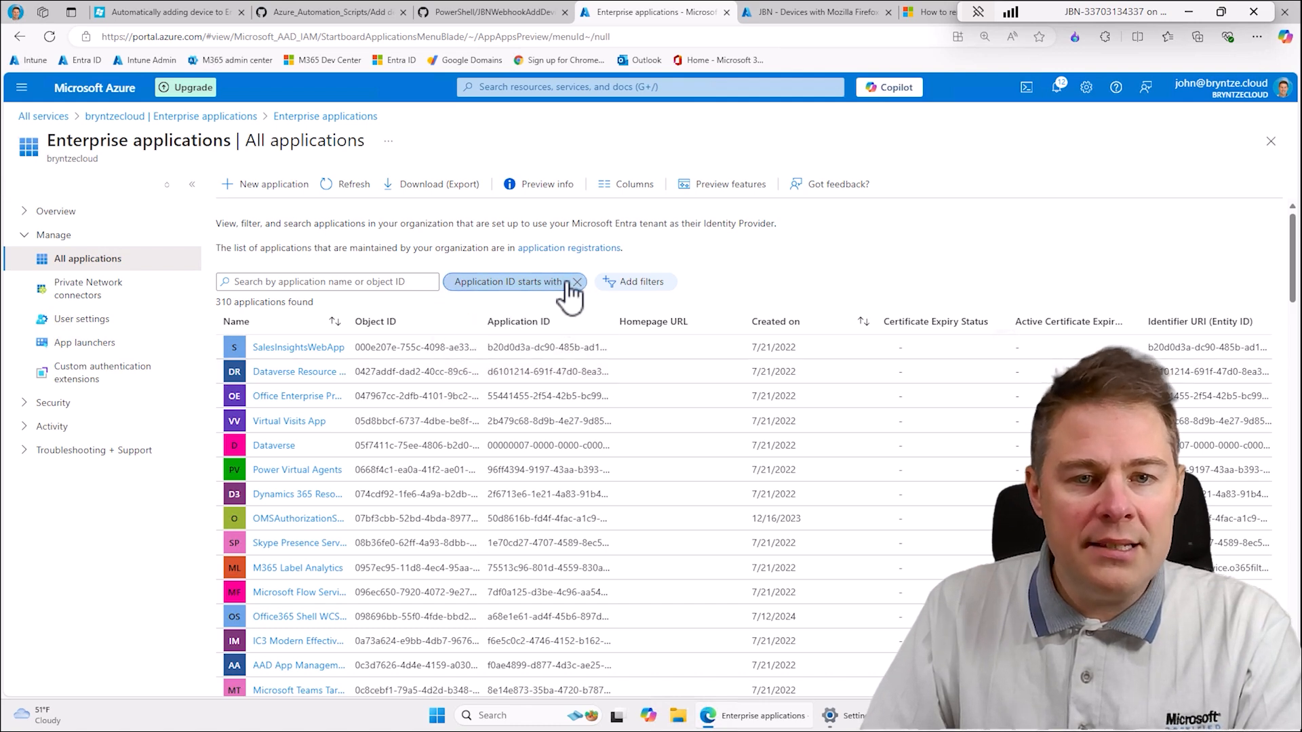
left_click(577, 282)
- Filter the enterprise applications by application type equal to Managed Identities
left_click(489, 284)
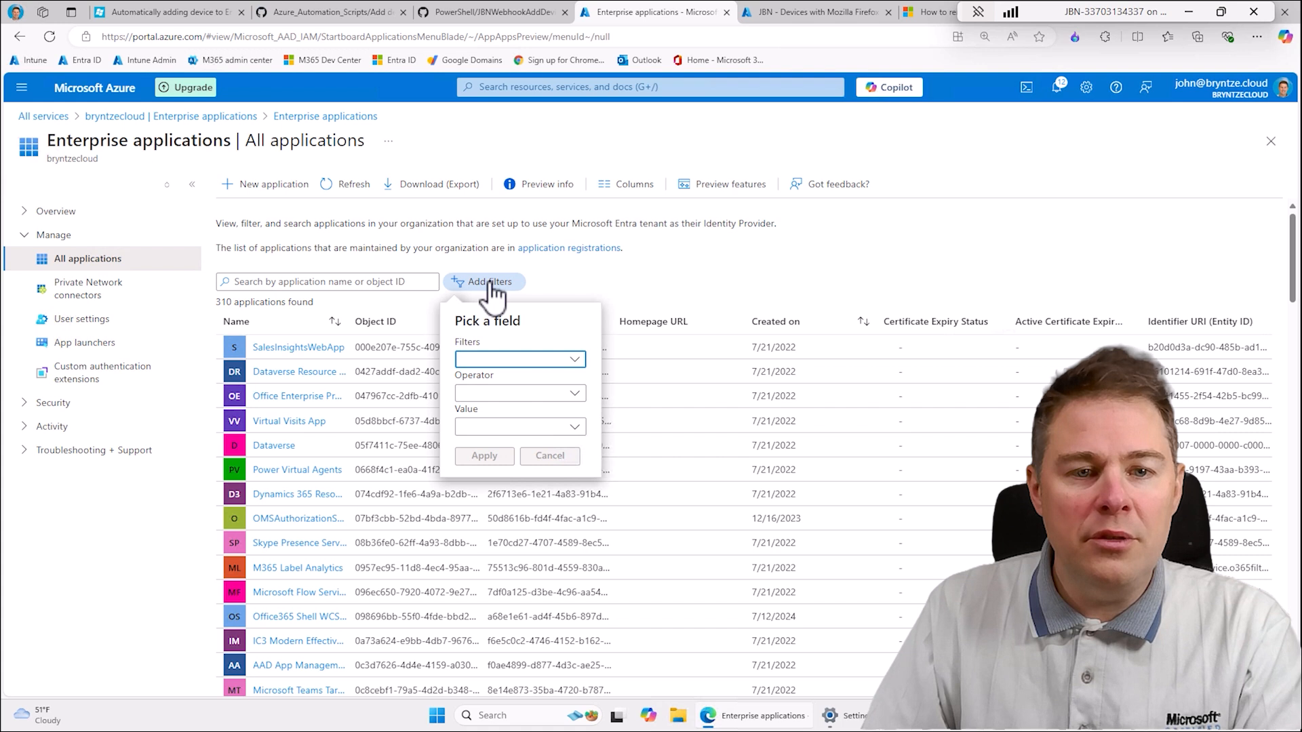
left_click(484, 359)
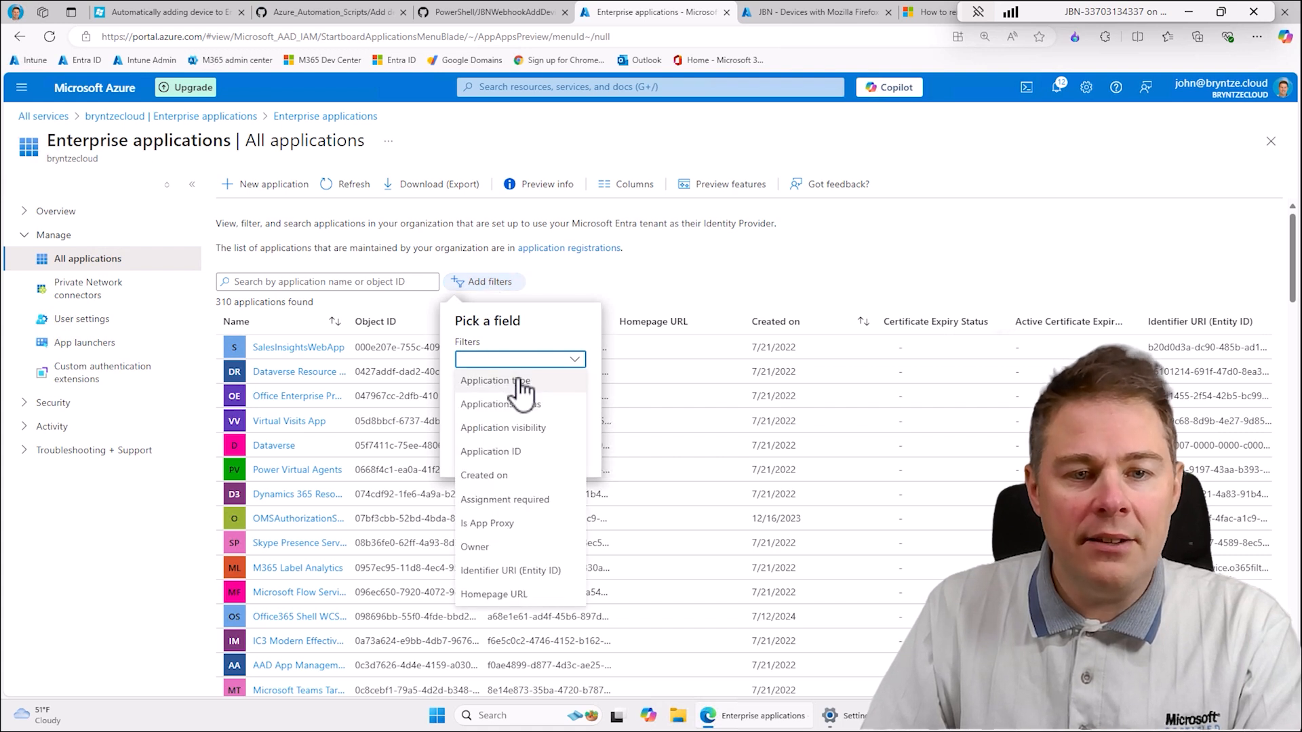
left_click(514, 381)
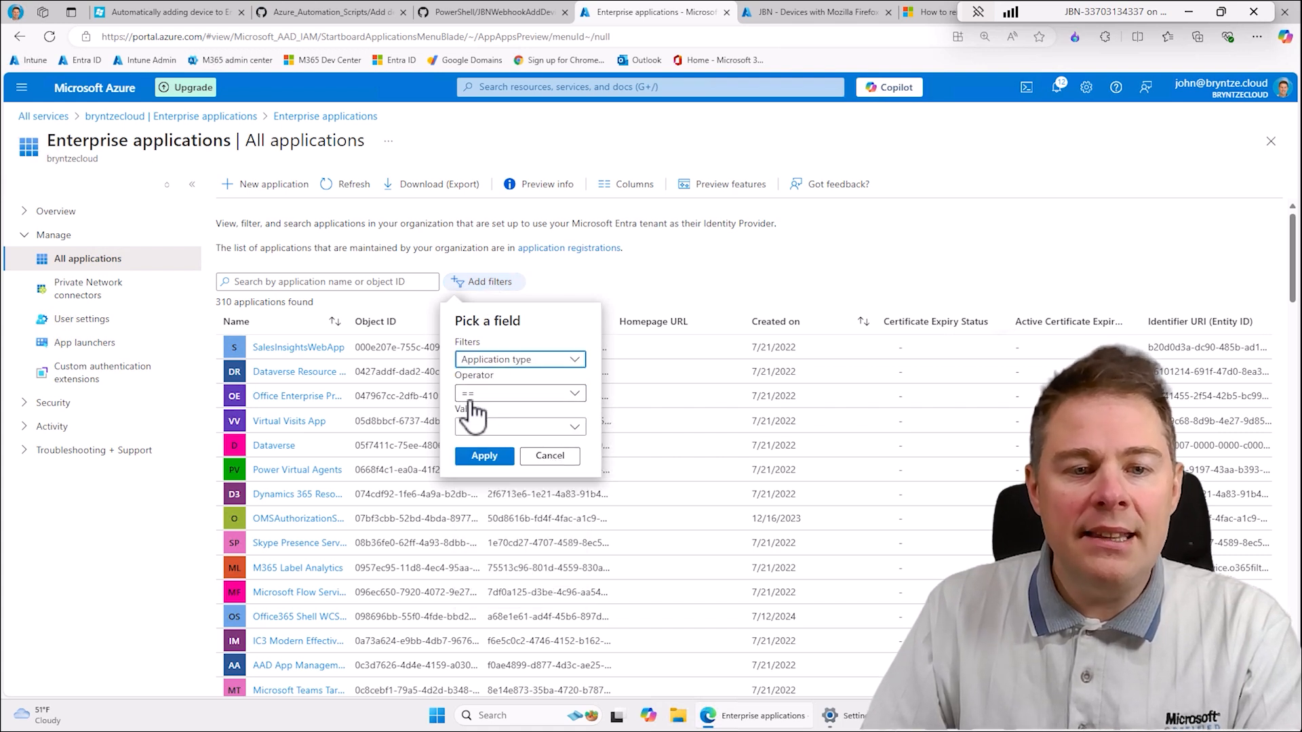
left_click(498, 428)
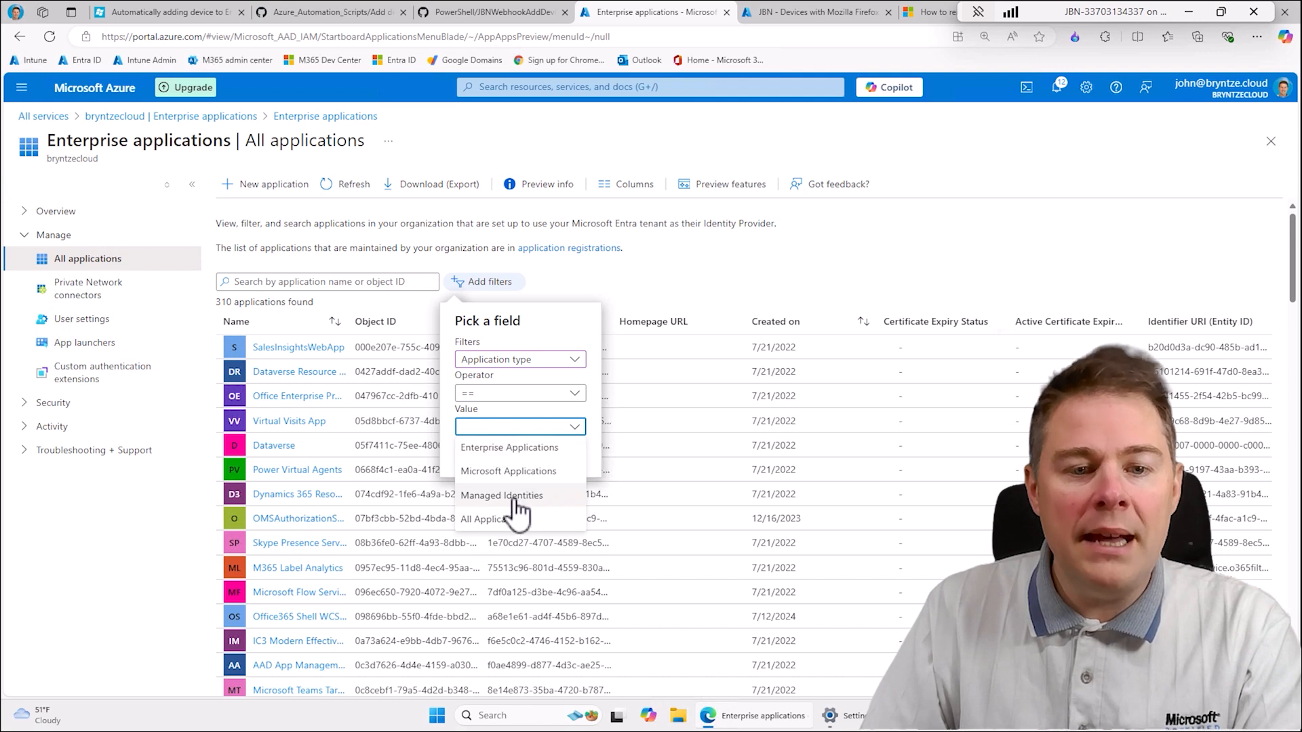
left_click(513, 499)
left_click(484, 456)
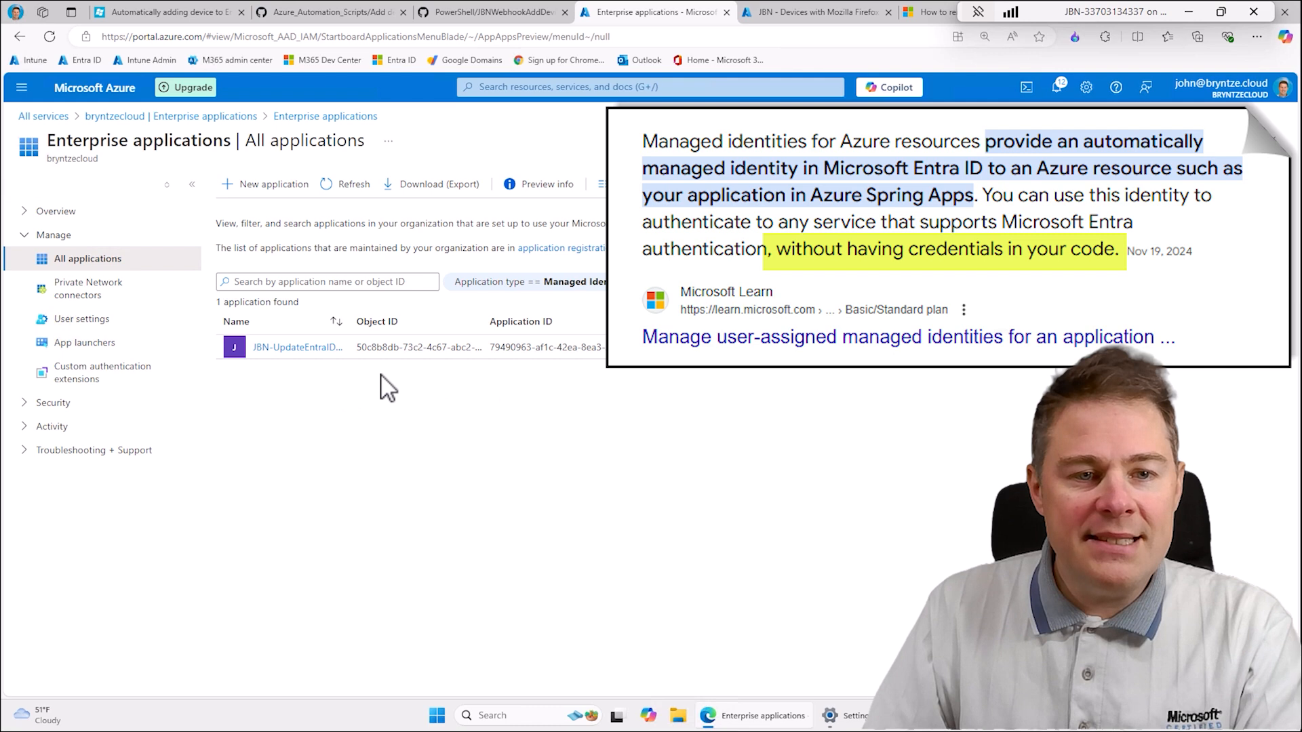
- Open the JBN-UpdateEntraIDGroup managed identity and view its security permissions
left_click(296, 347)
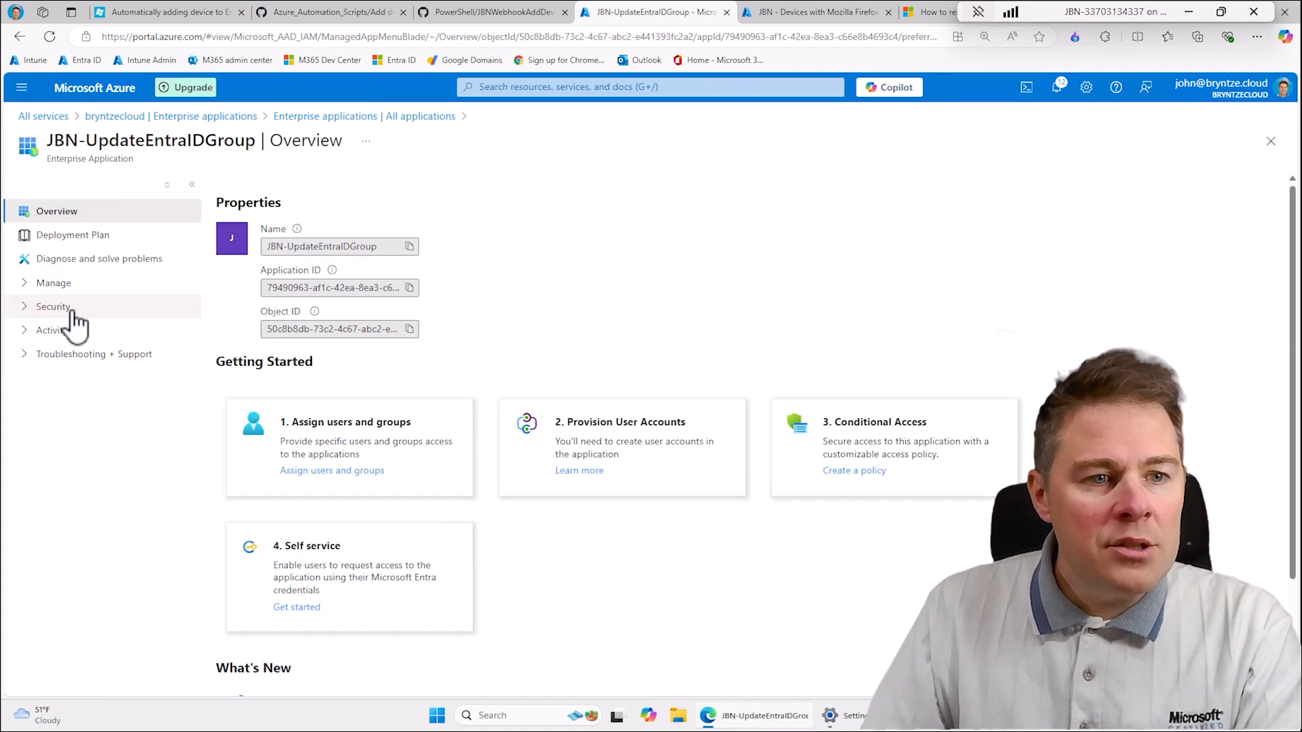
left_click(34, 308)
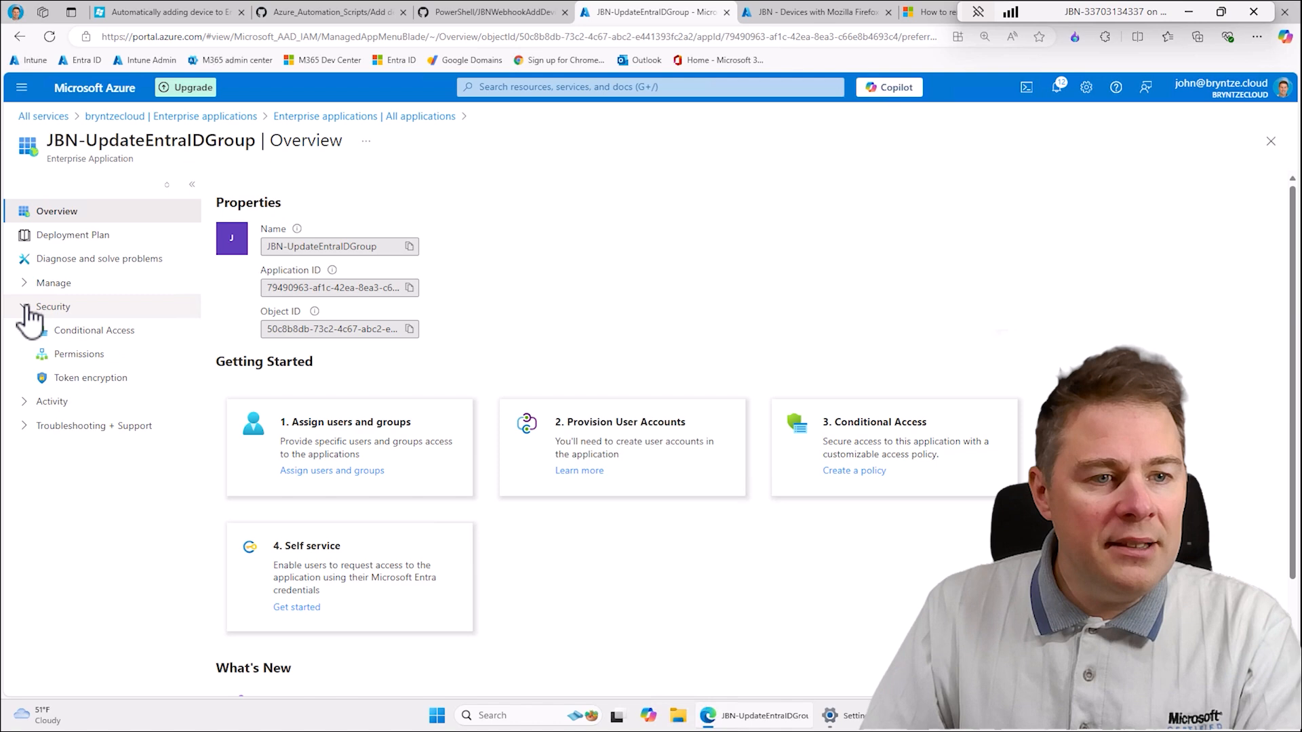
left_click(102, 355)
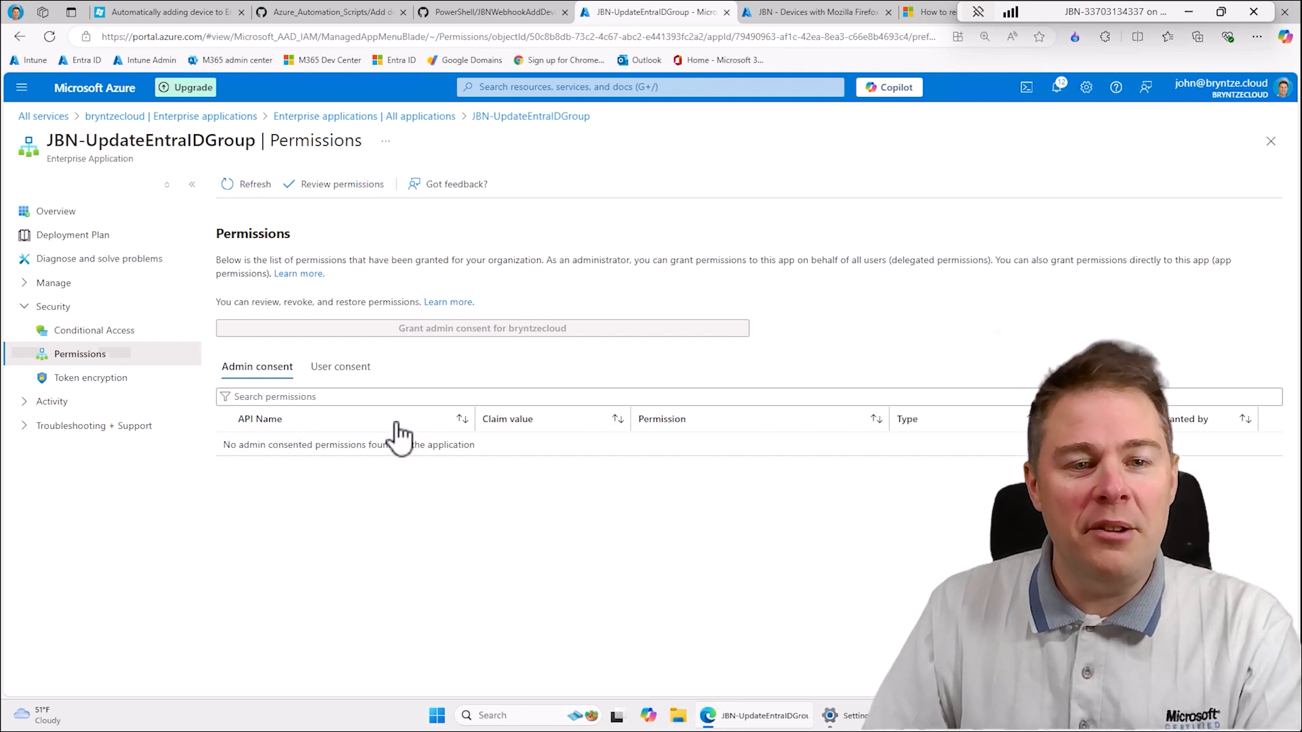
- Read the blog article's section on adding permissions, including the script and variables that need filling in
left_click(153, 12)
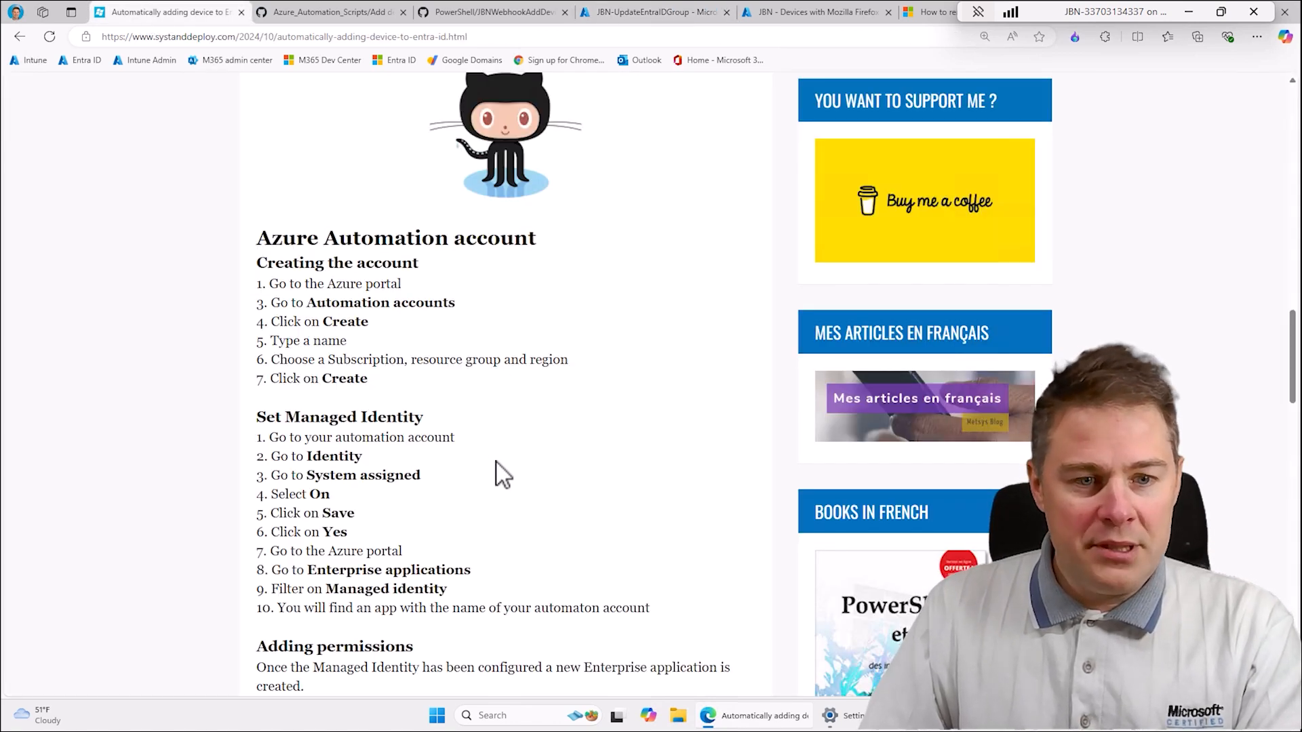
scroll(502, 474, "down", 4)
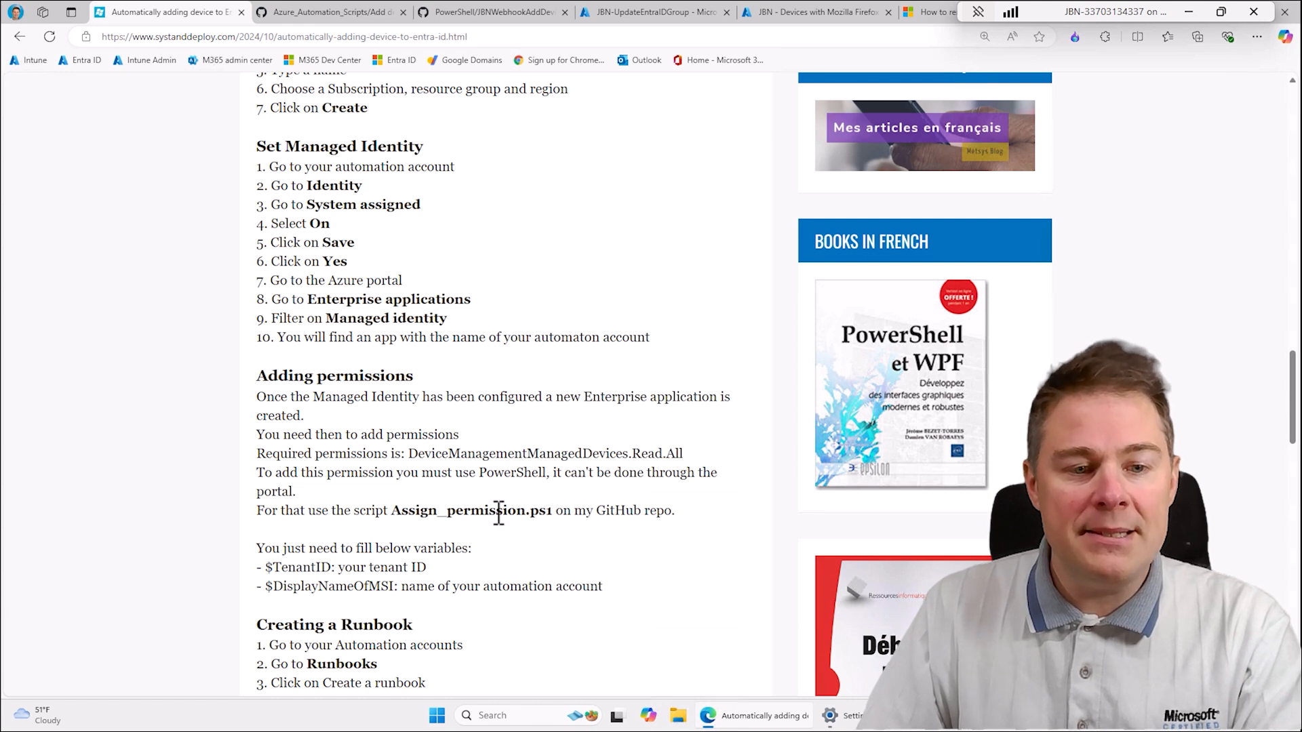
left_click_drag(603, 587, 274, 571)
left_click(470, 578)
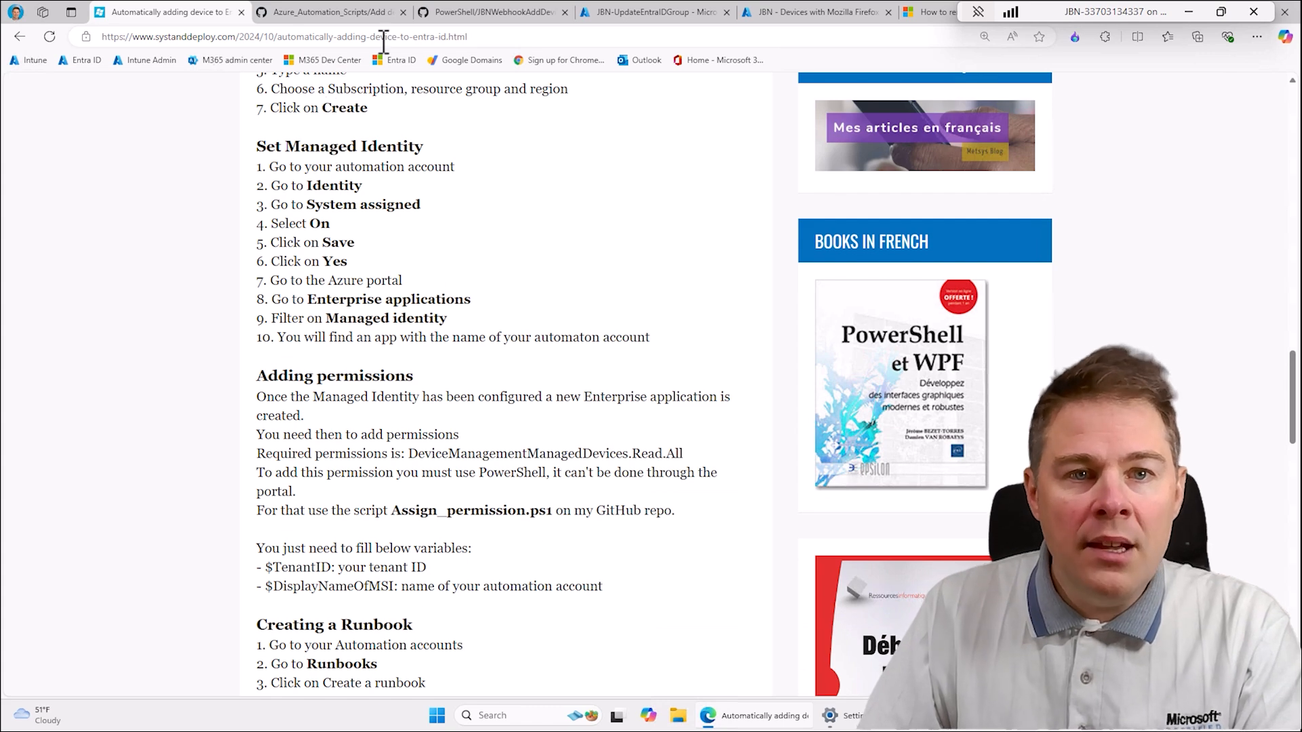
- Open Assign_permissions.ps1 in the Azure_Automation_Scripts GitHub repository and select its entire code
left_click(357, 11)
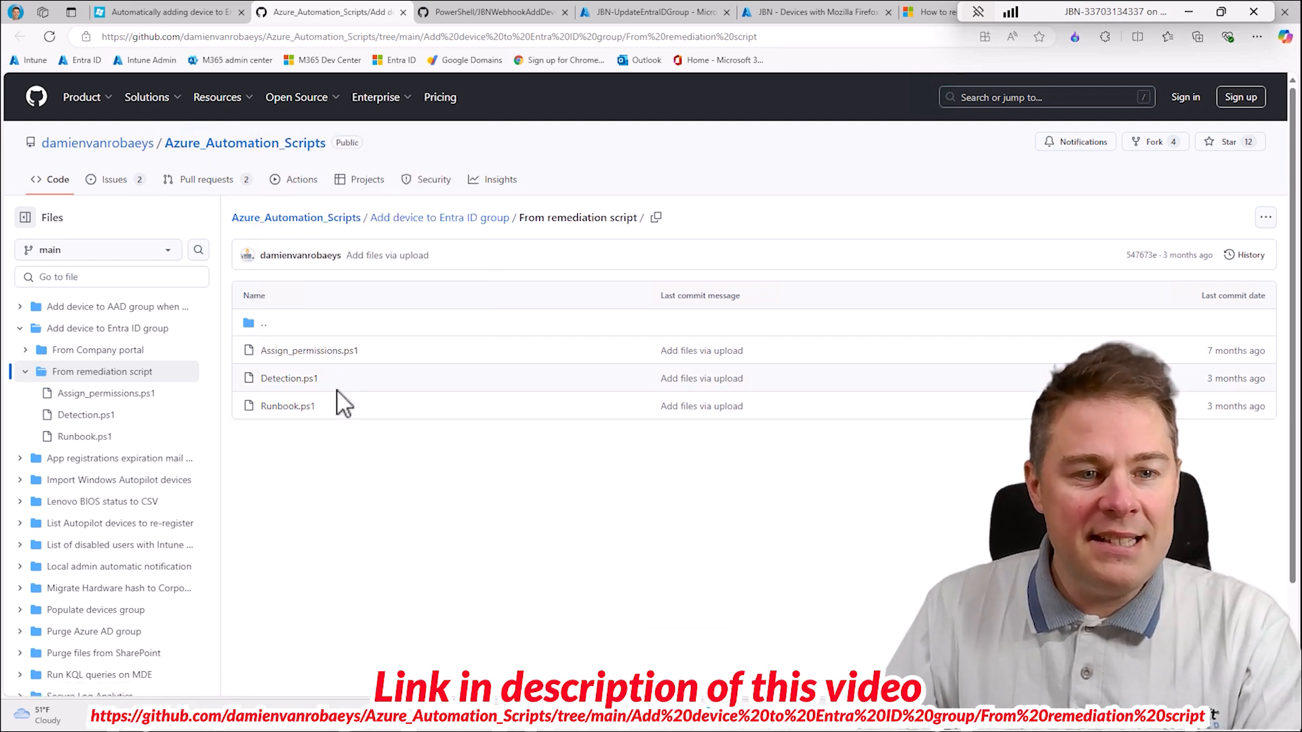
left_click(302, 351)
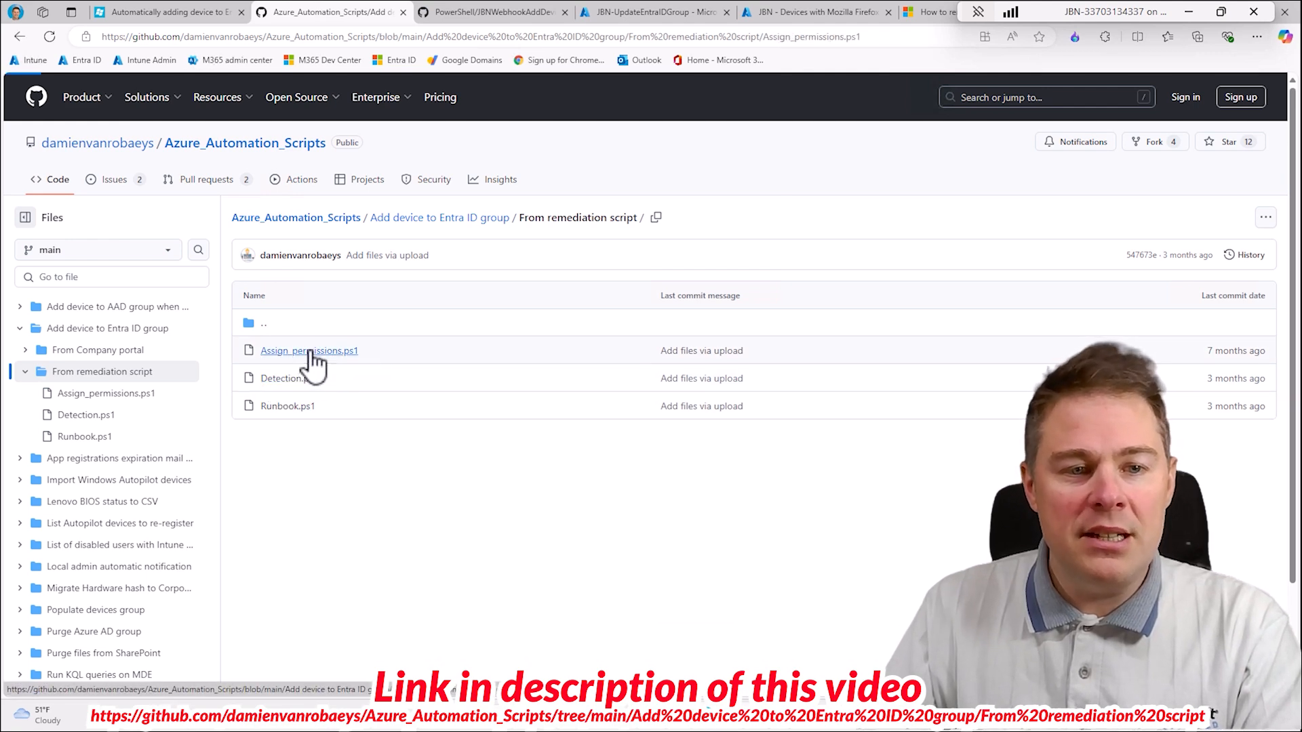
left_click(391, 434)
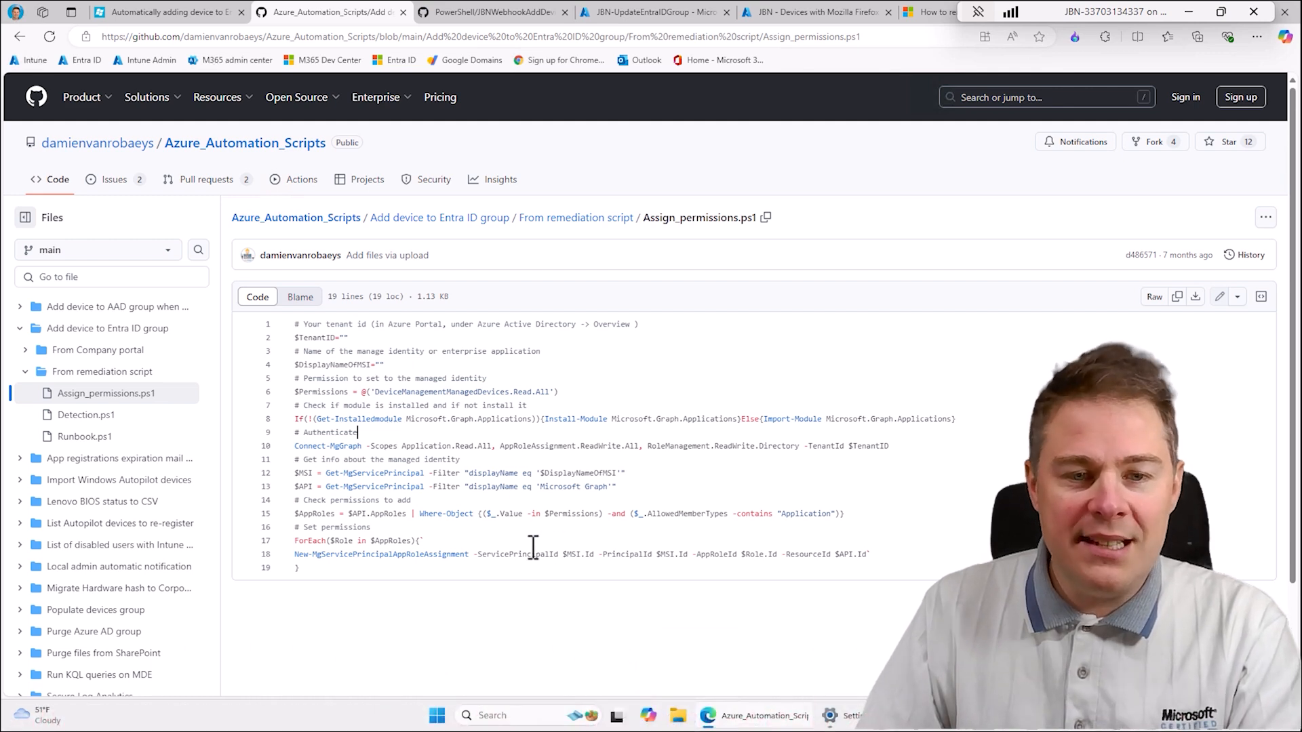
key("ctrl+a")
key("ctrl+c")
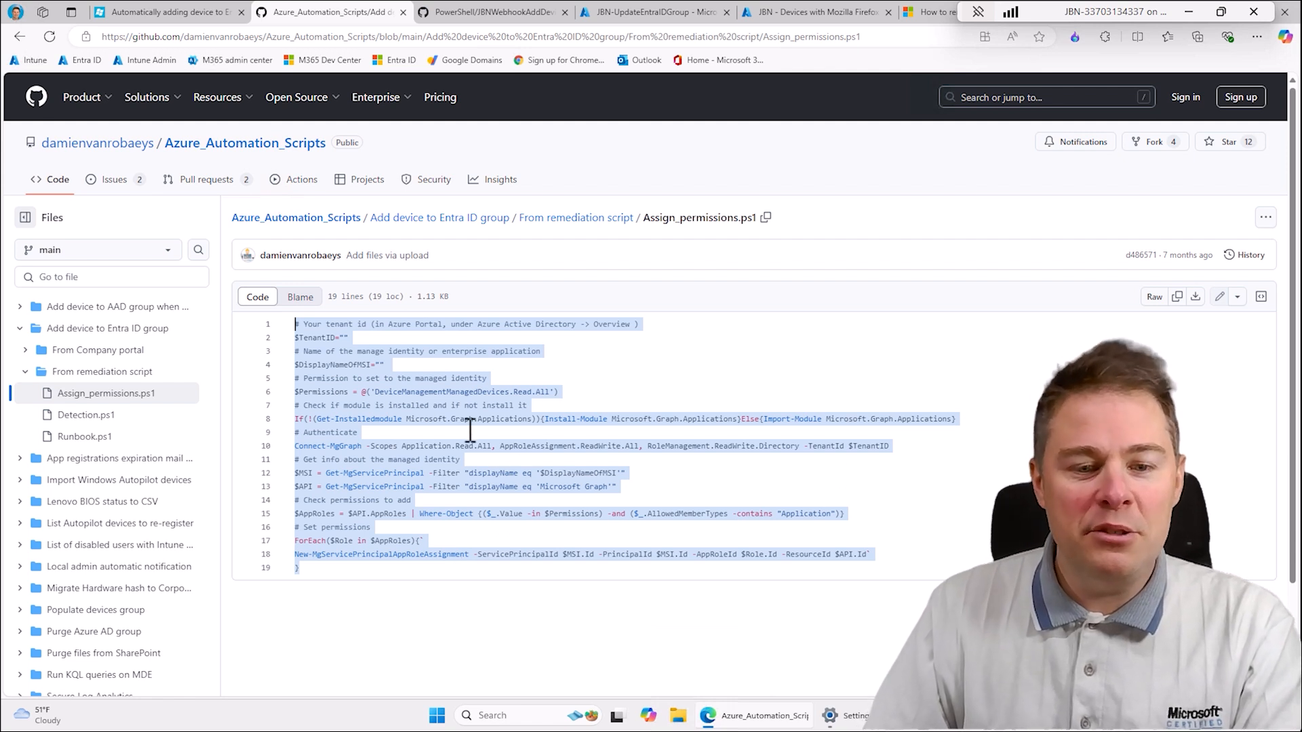
- Open Windows PowerShell ISE as administrator and paste the copied Assign_permissions.ps1 code into the empty script
left_click(437, 718)
type("power")
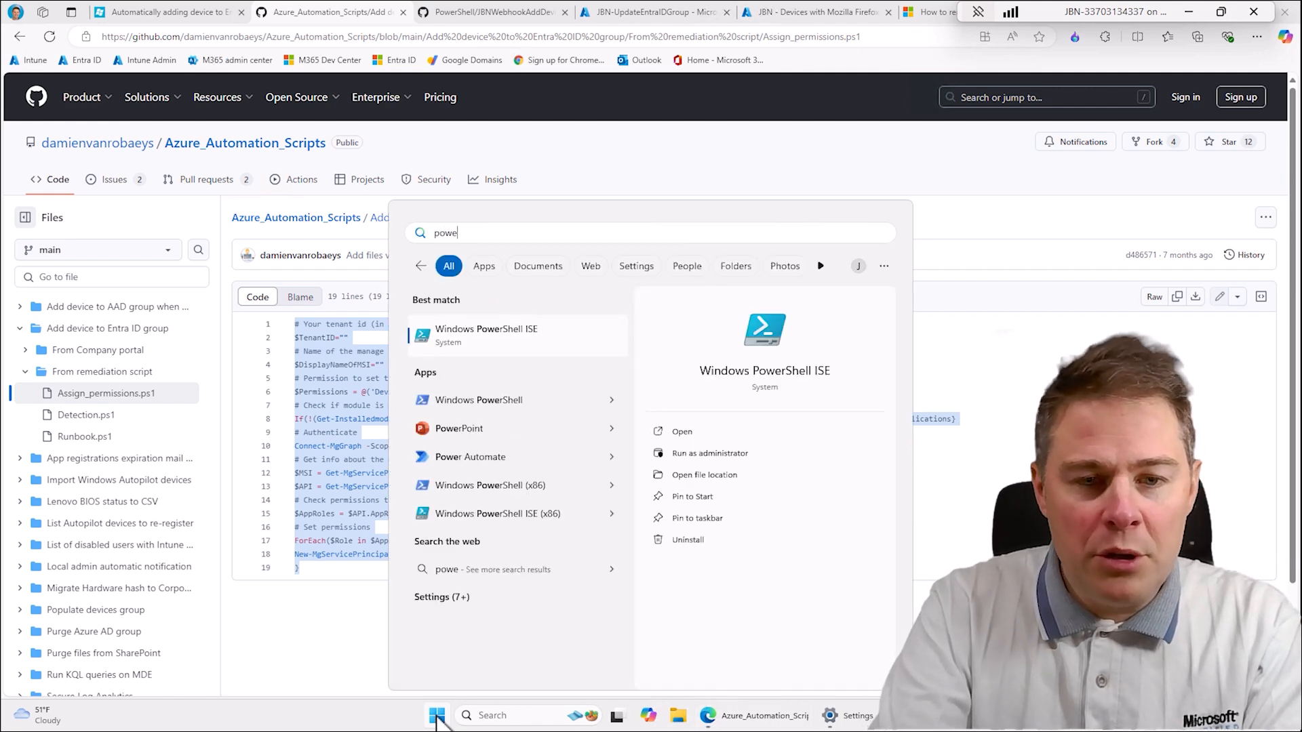
left_click(708, 453)
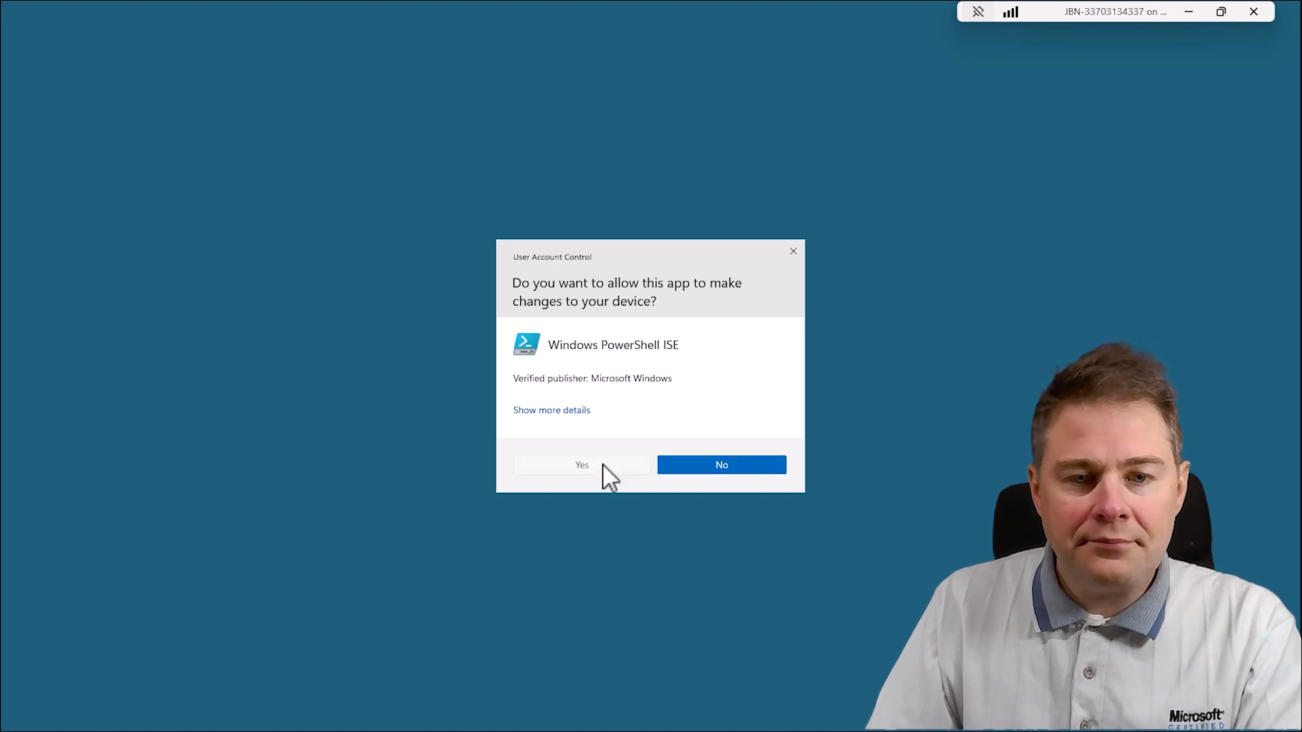
left_click(602, 465)
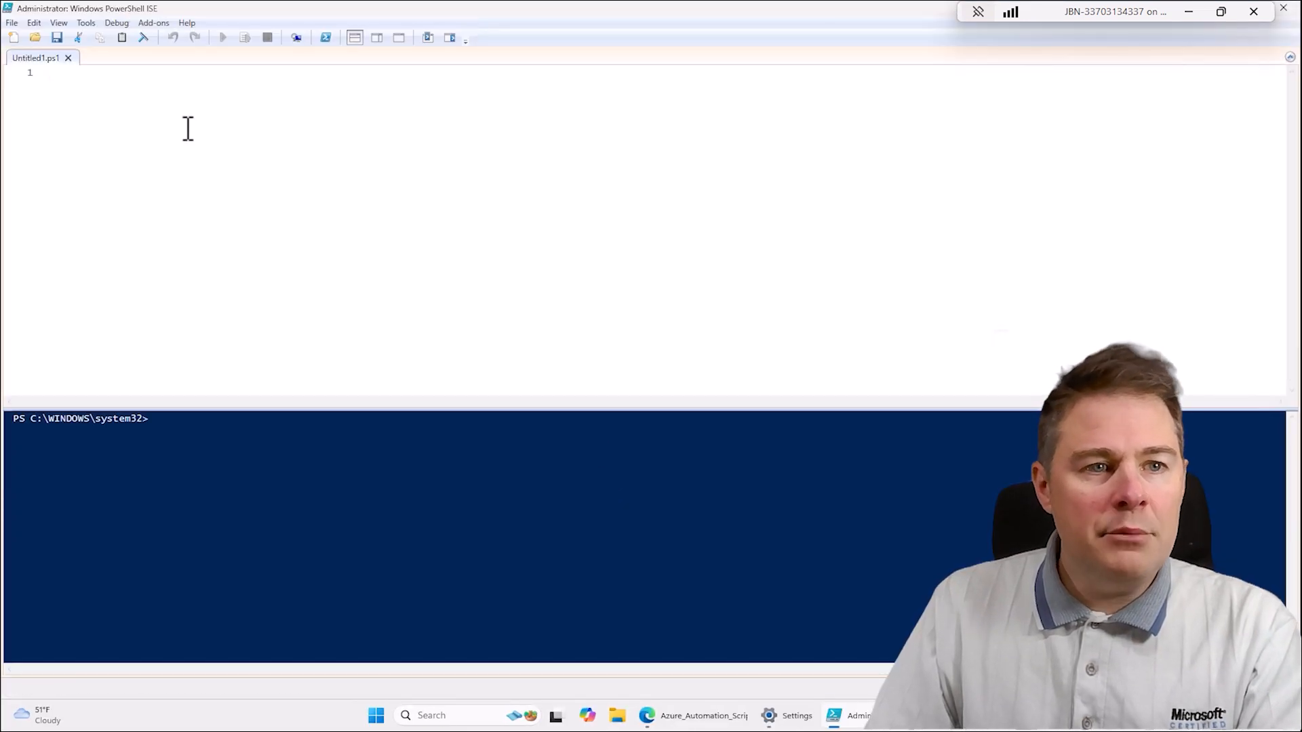
key("ctrl+v")
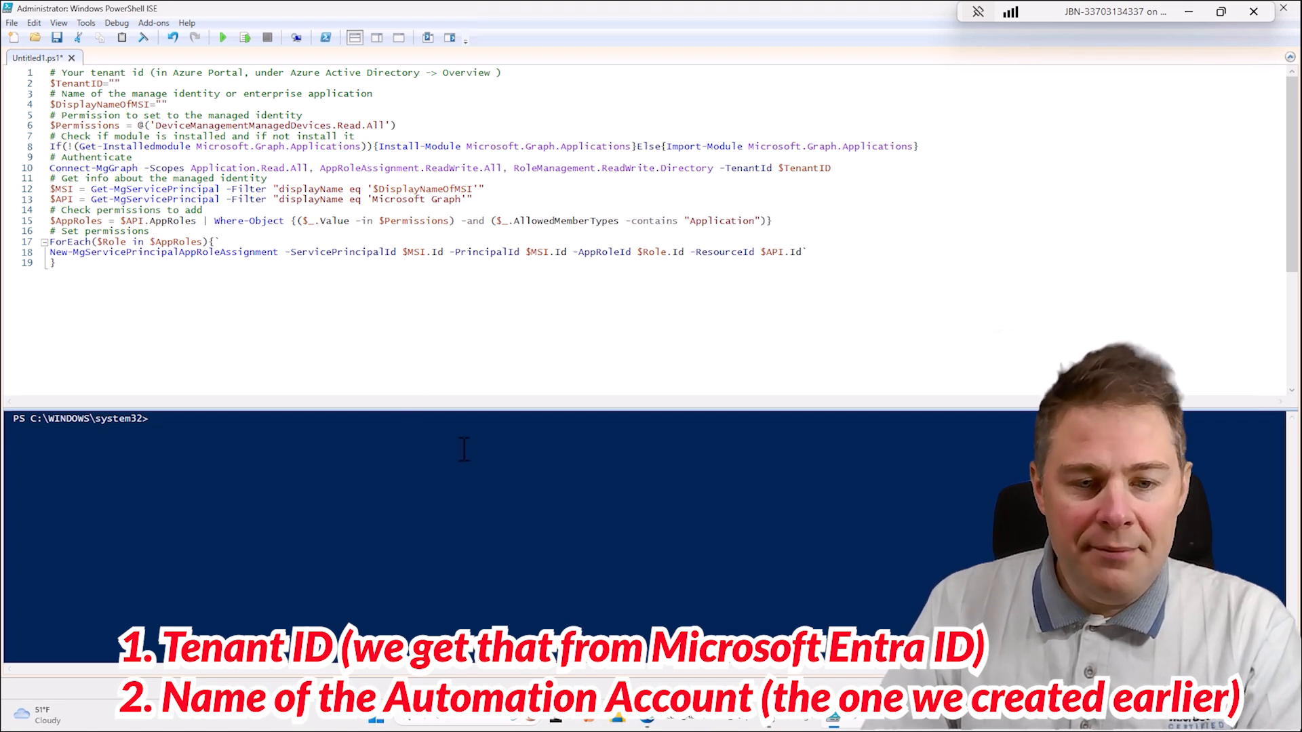
- Copy the managed identity name JBN-UpdateEntraIDGroup from the Azure portal in the browser into the $DisplayNameOfMSI variable in PowerShell ISE
left_click(703, 719)
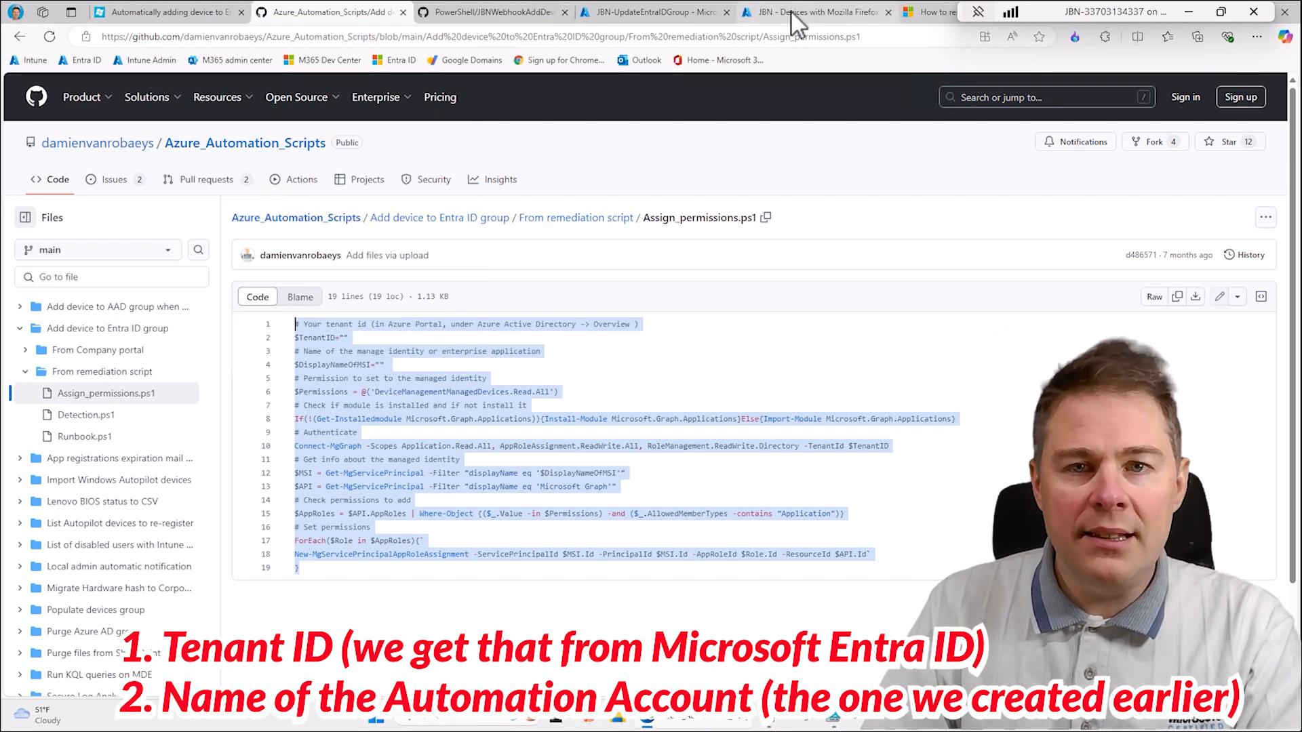
left_click(846, 14)
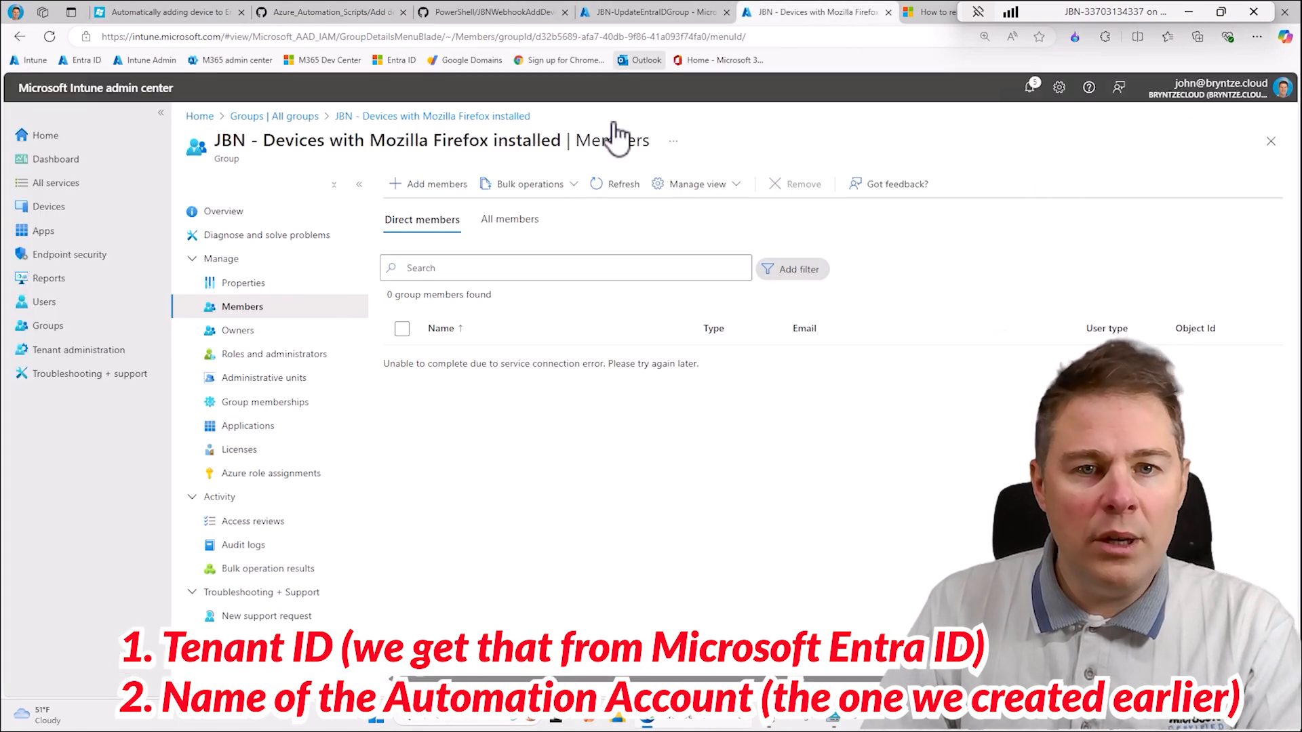
left_click(647, 12)
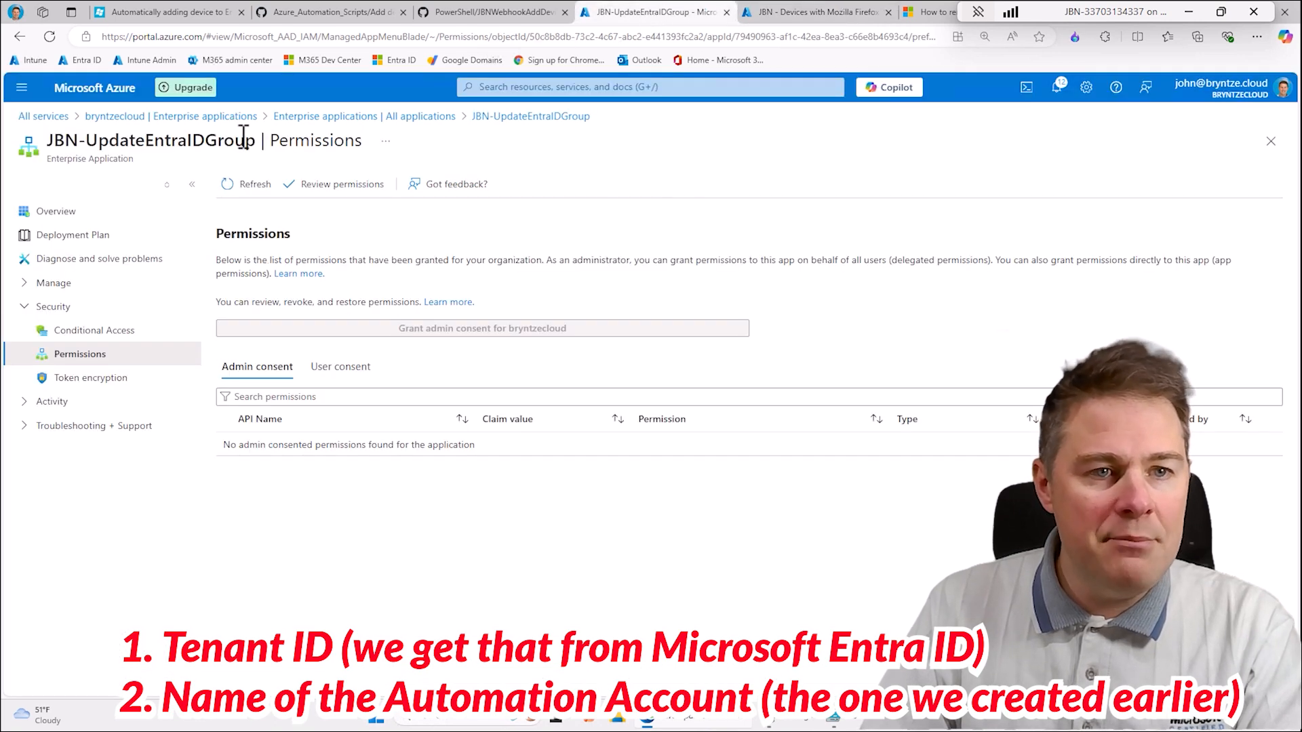
left_click_drag(255, 143, 58, 150)
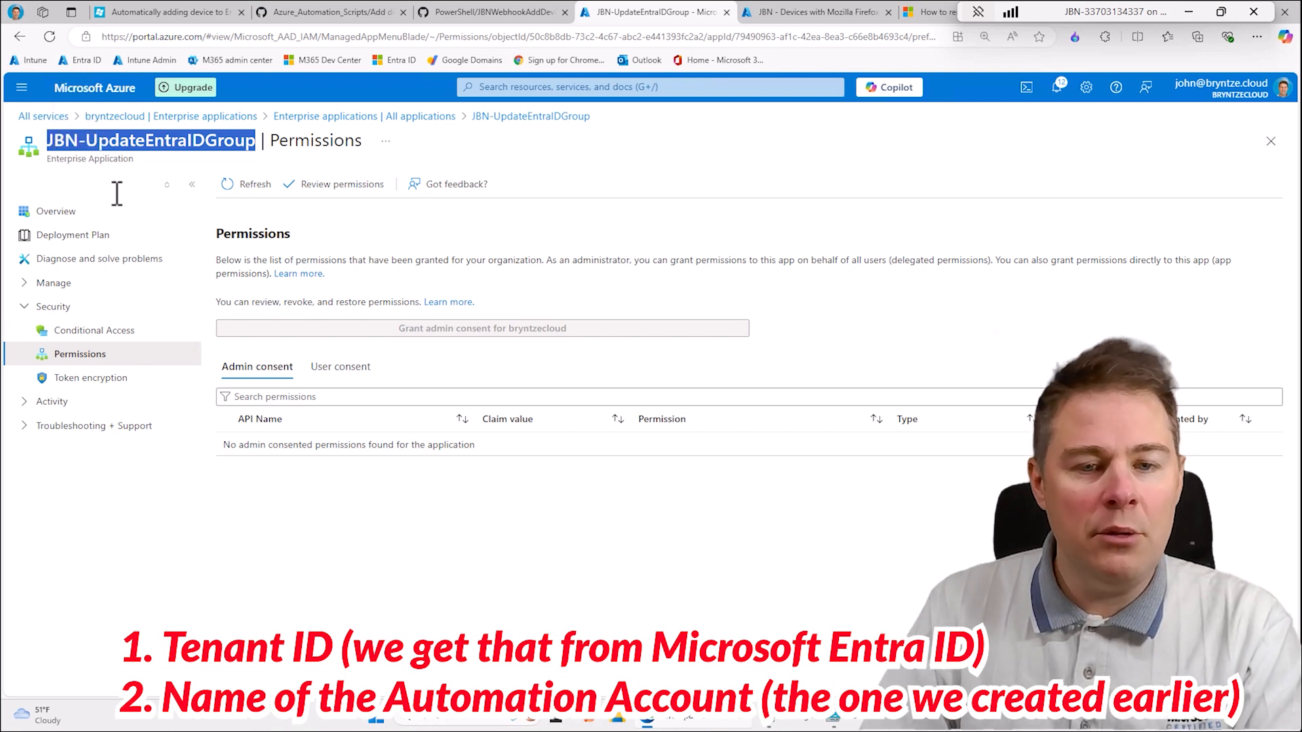
key("alt+Tab")
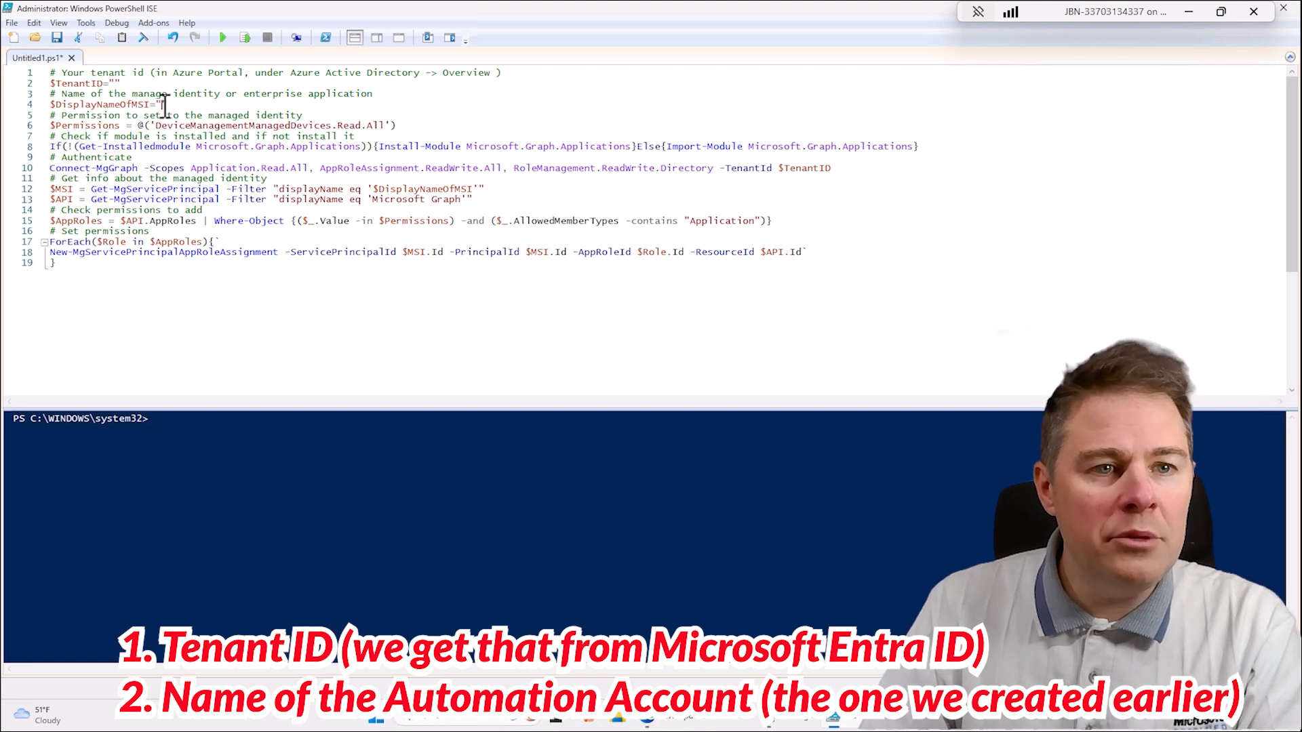
type("JBN-UpdateEntraIDGroup")
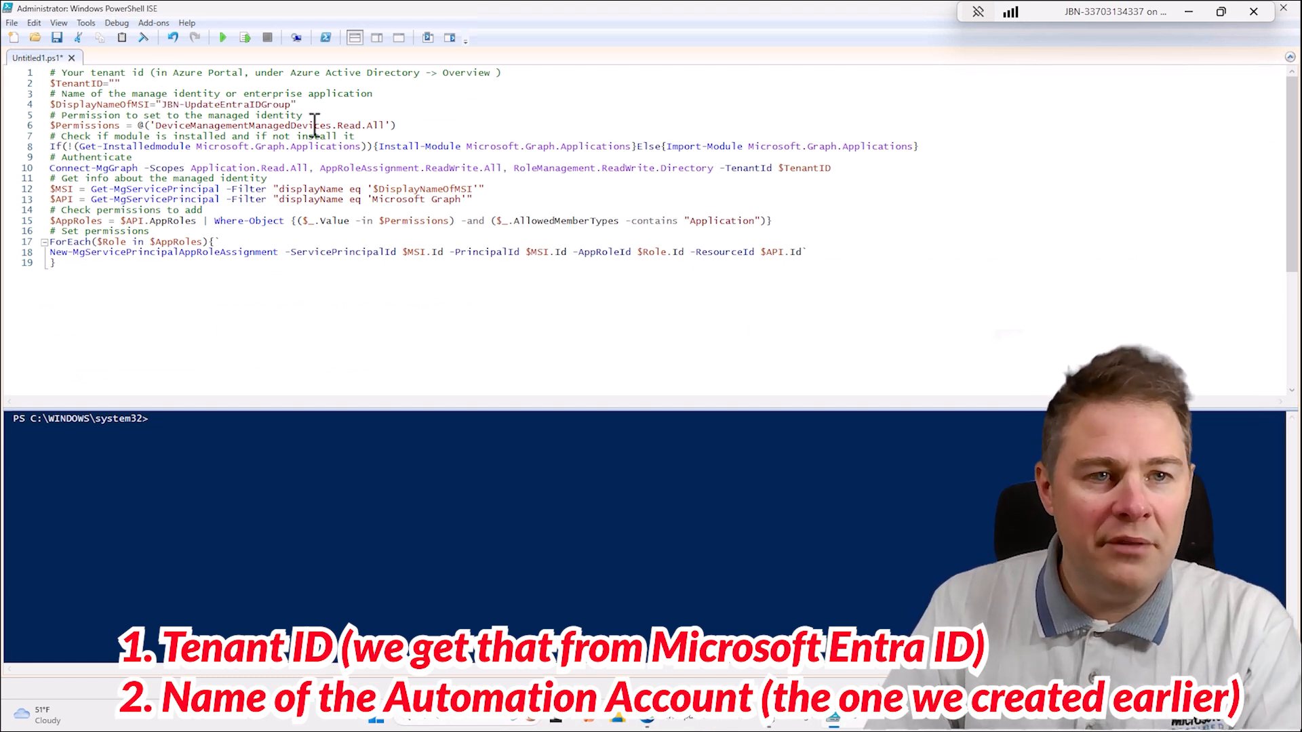
- Copy the tenant ID from the Microsoft Entra ID overview in the browser into the $TenantID variable in PowerShell ISE
key("alt+Tab")
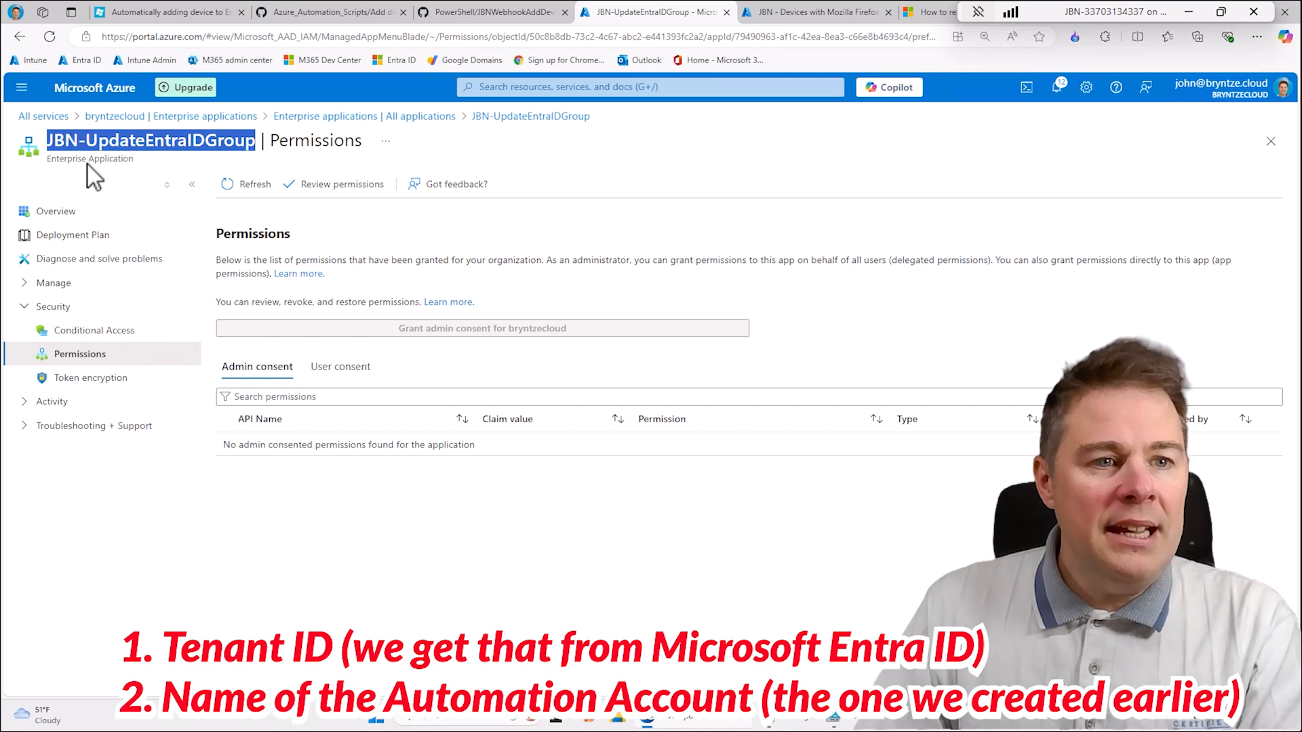
left_click(46, 125)
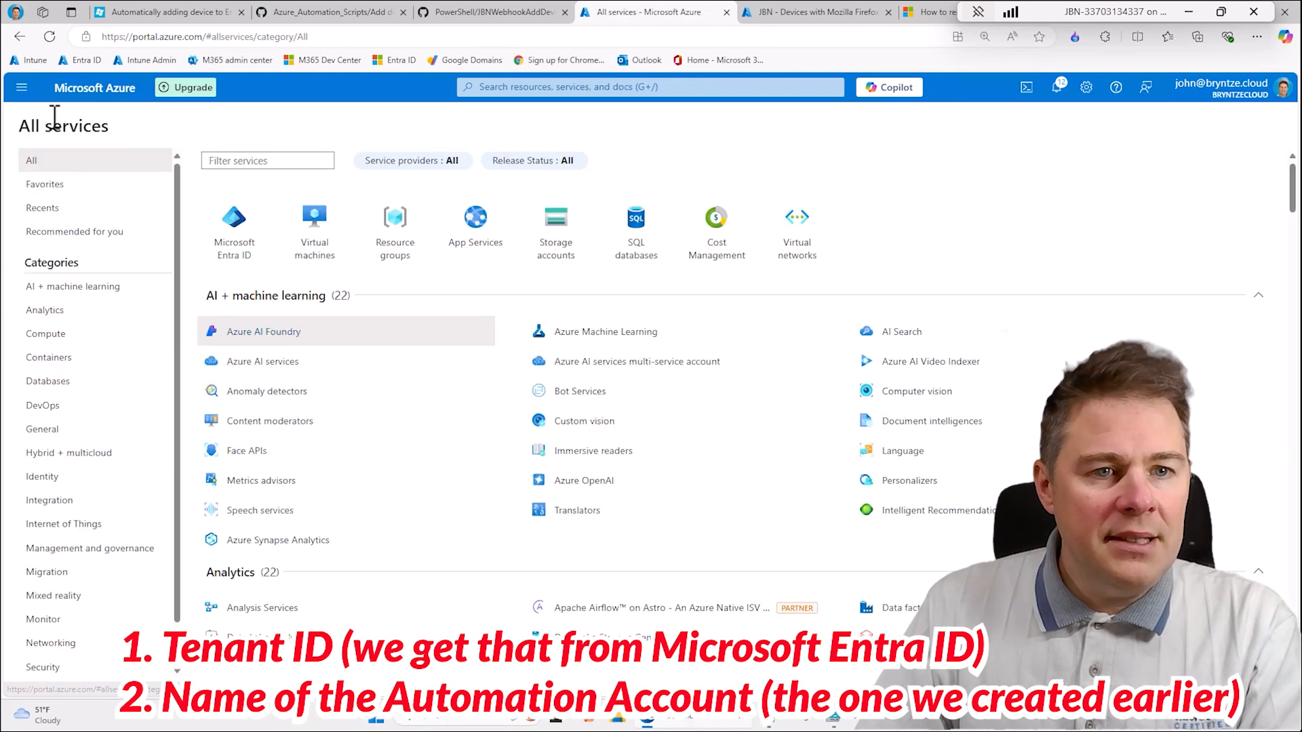
left_click(234, 245)
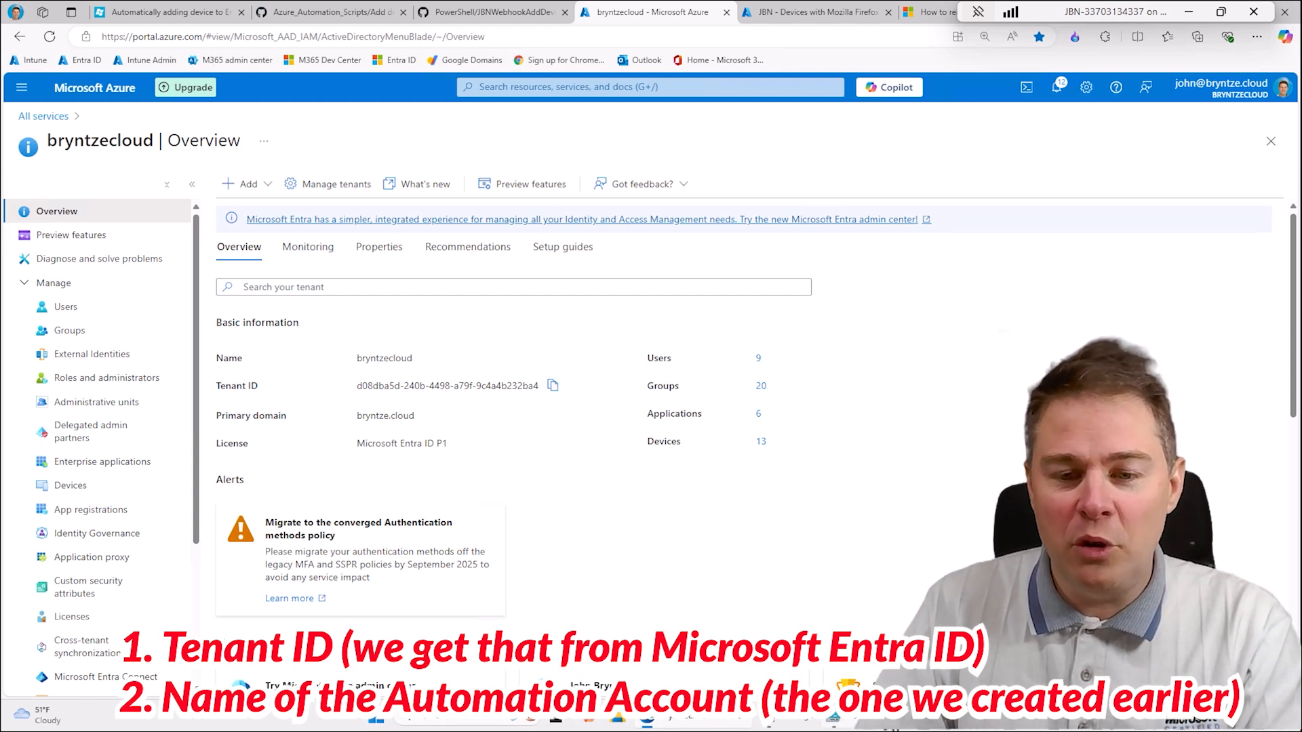
left_click(833, 718)
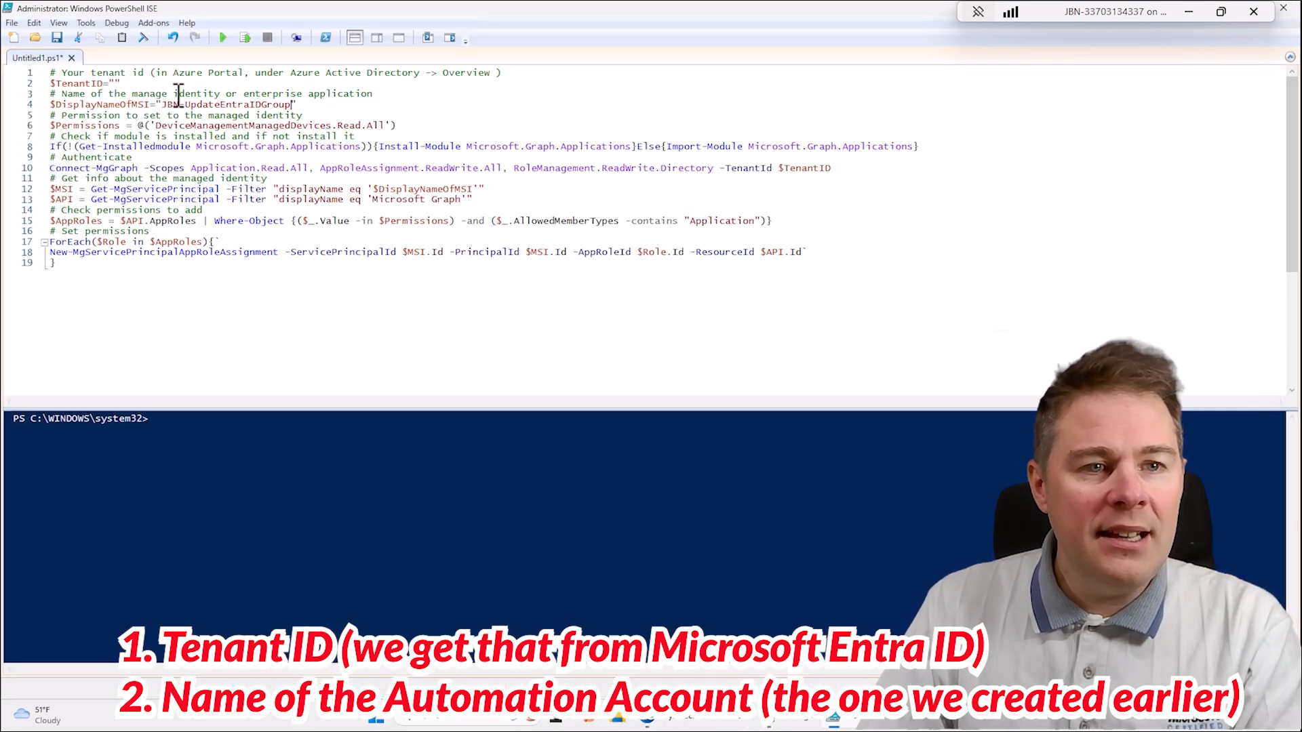
left_click(116, 82)
type("d08dba5d-240b-4498-a79f-9c4a4b232ba4")
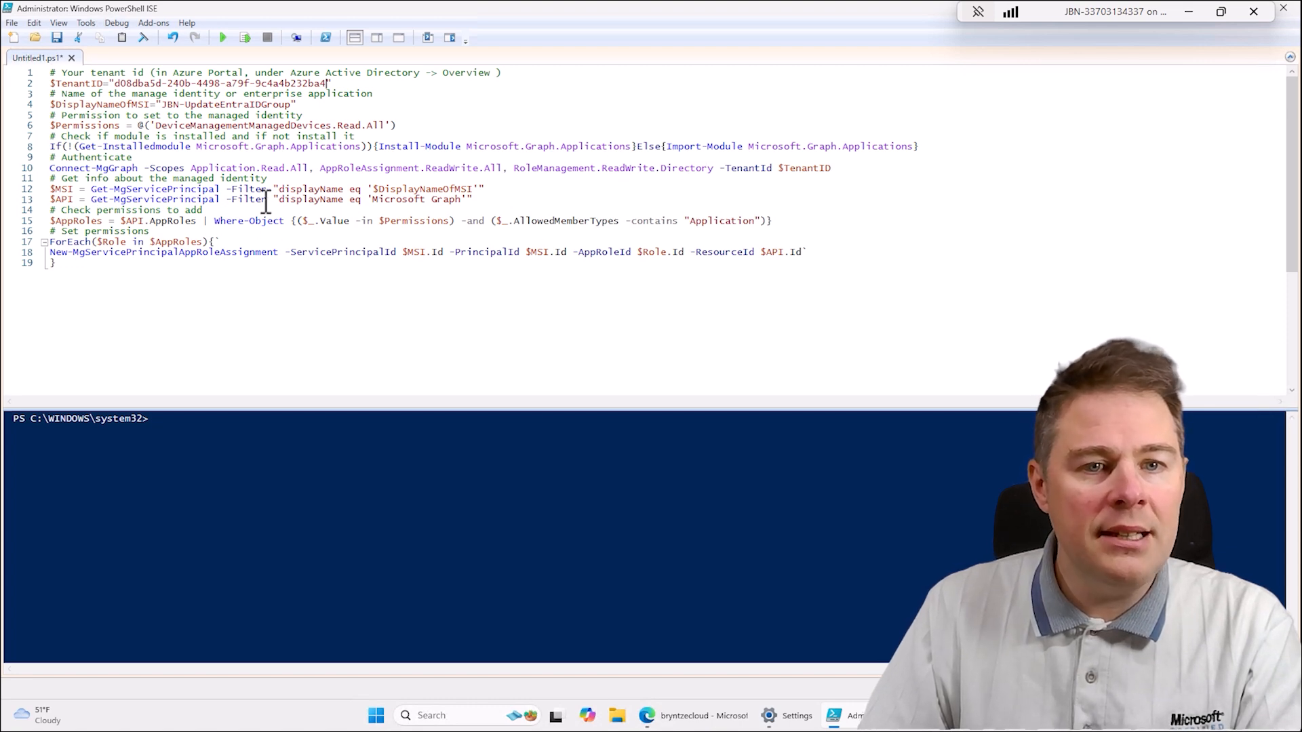
- Run the permission script, allow all module installations from PSGallery, and sign in with the Windows-connected administrator account
left_click(221, 41)
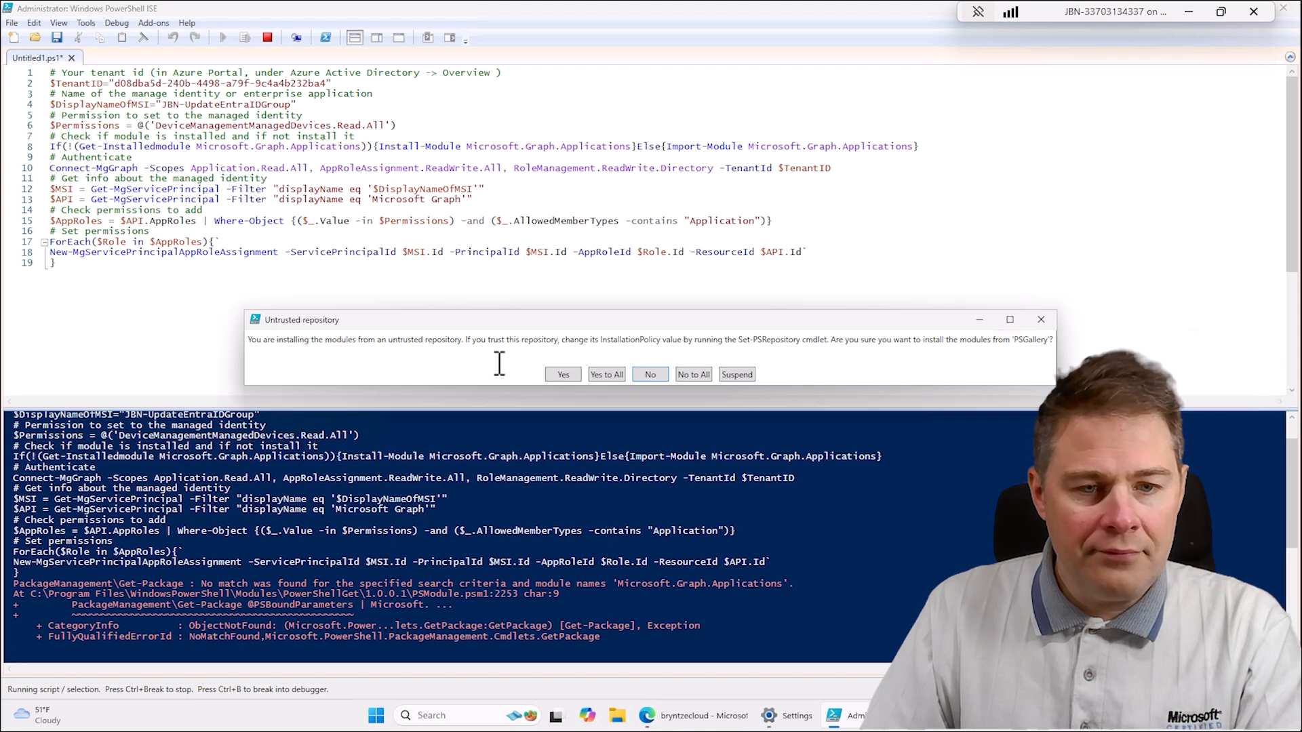
left_click(605, 374)
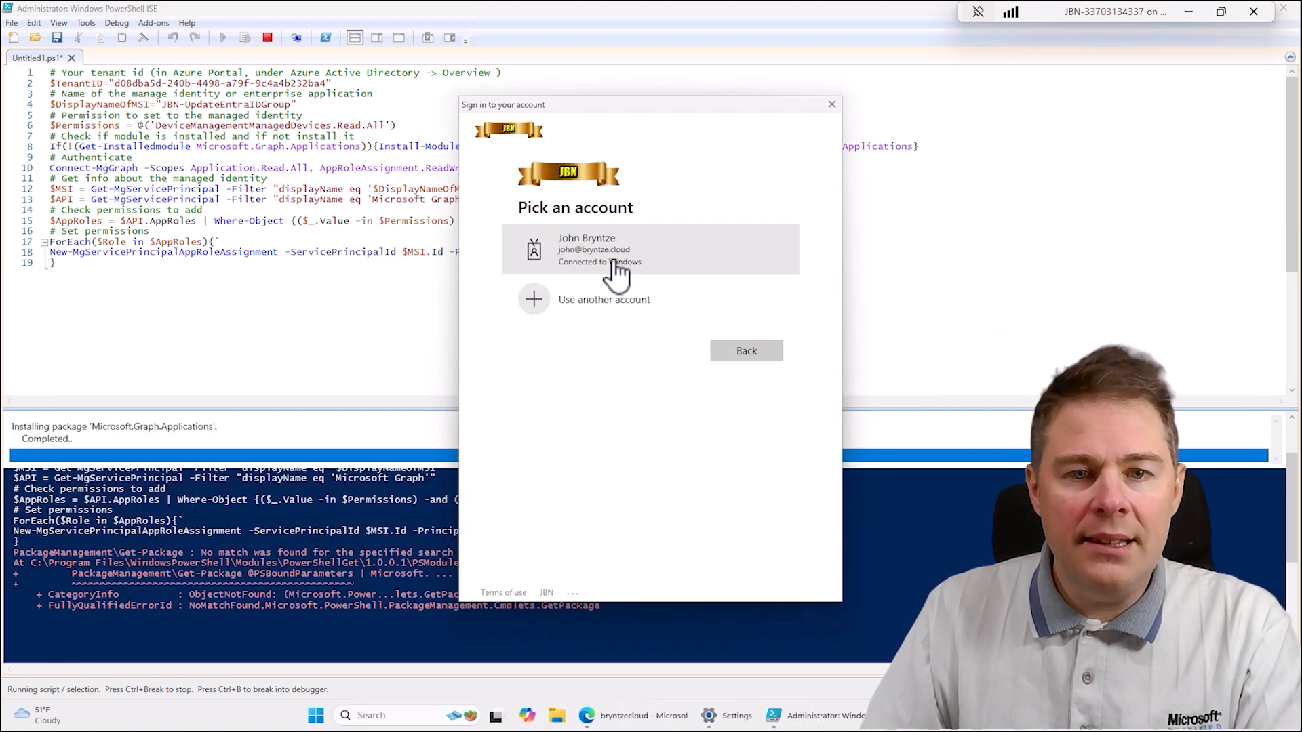
left_click(593, 254)
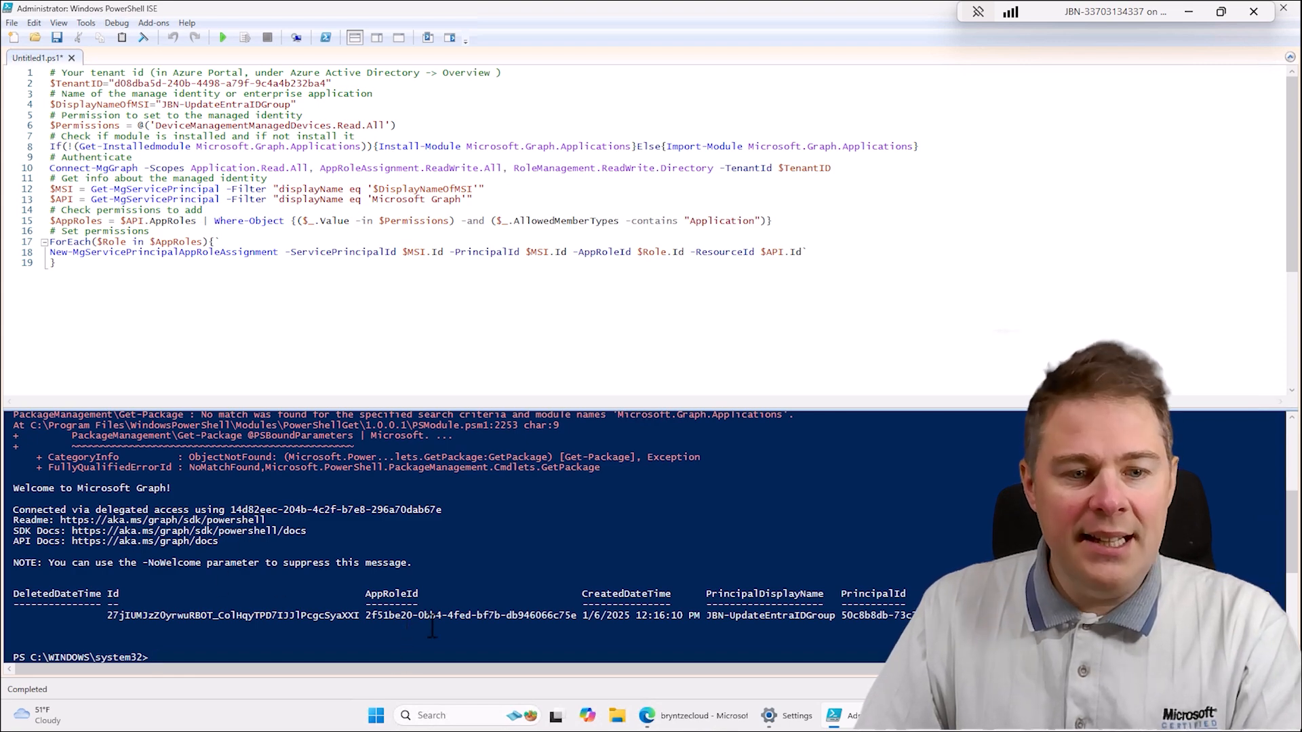
- In the Azure portal in the browser, replace the default enterprise application filters with application type equal to Managed Identities
left_click(698, 715)
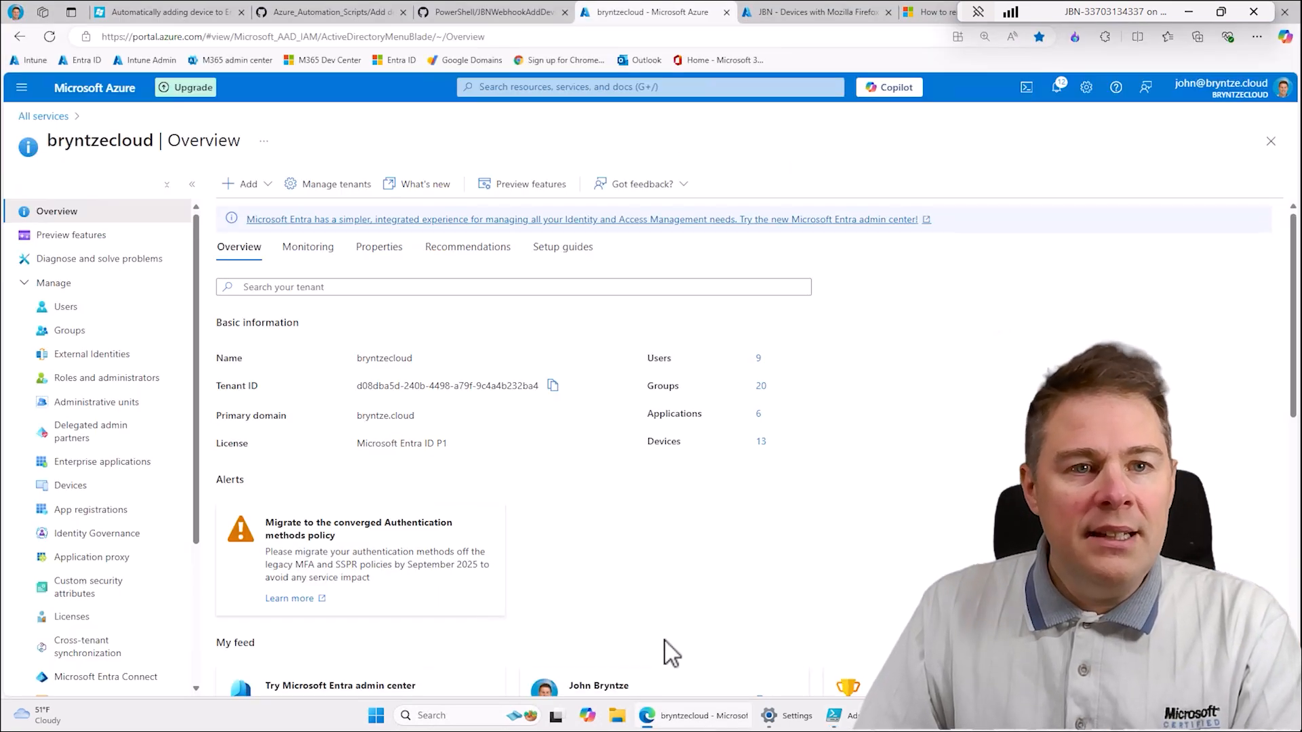
left_click(122, 462)
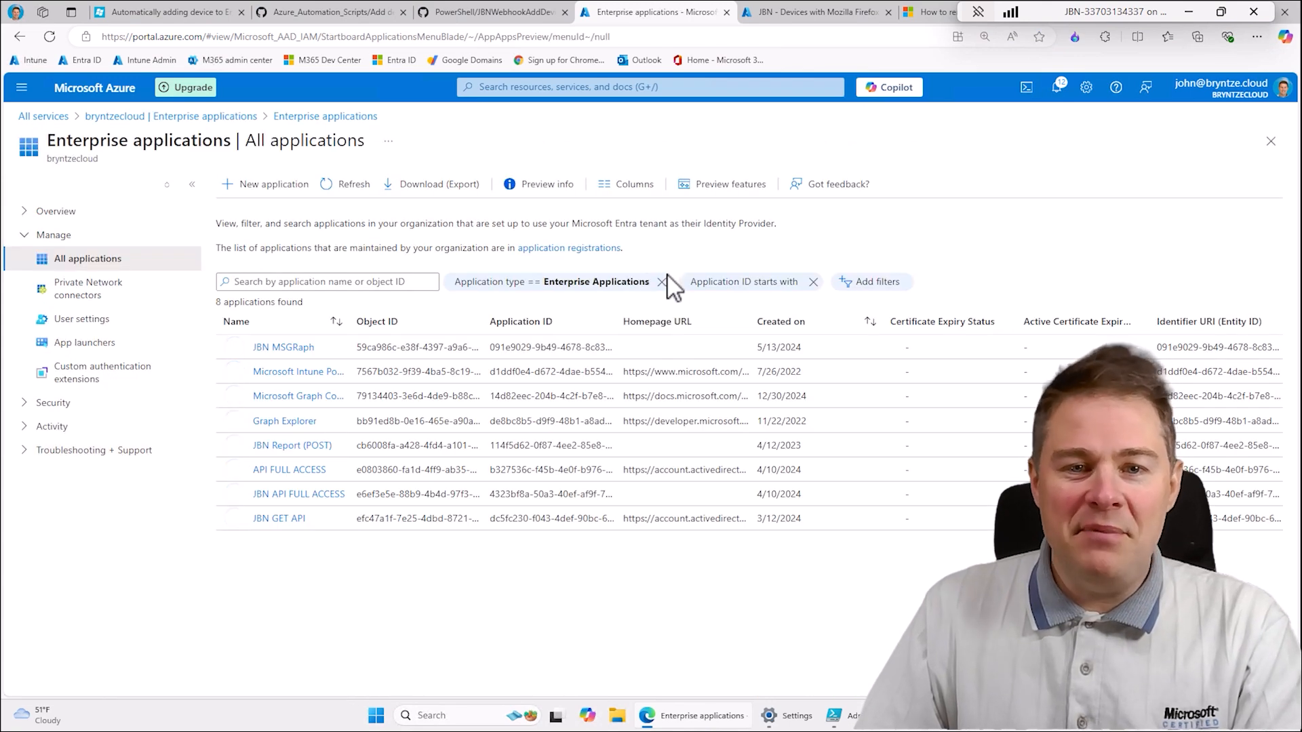
left_click(813, 281)
left_click(661, 281)
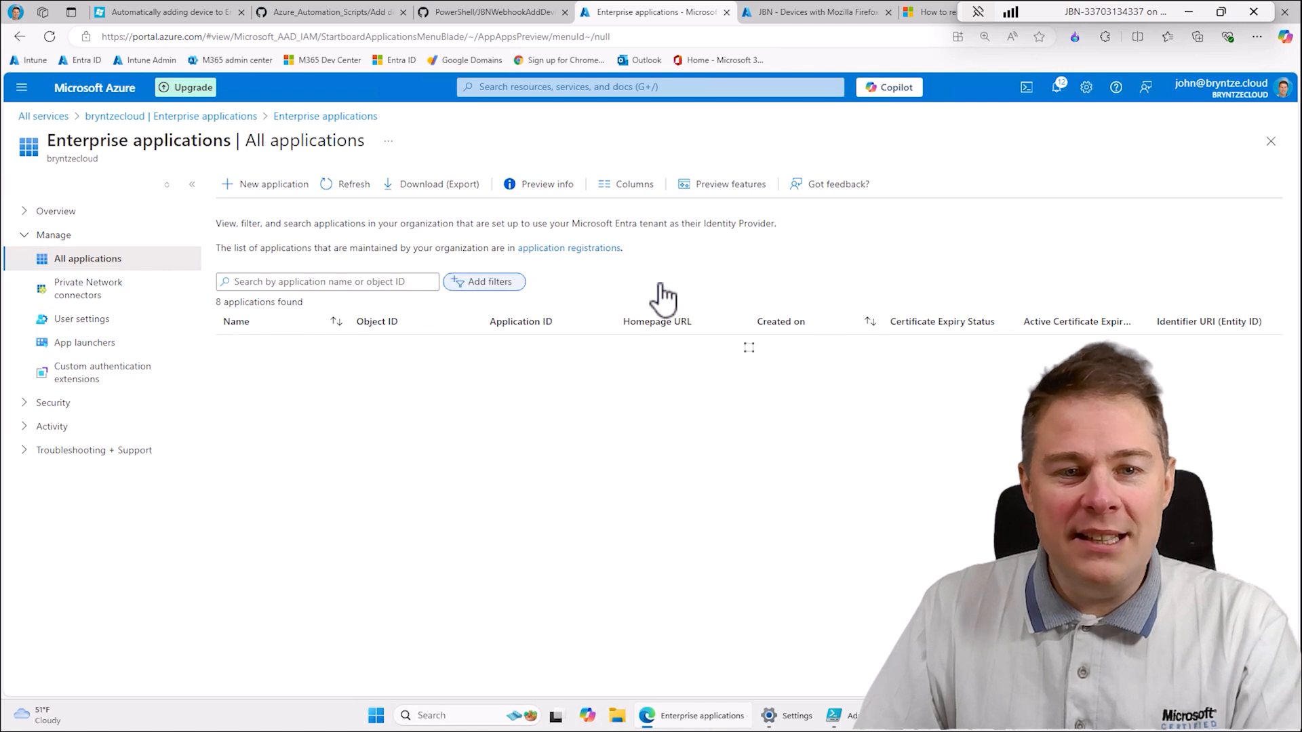
left_click(494, 288)
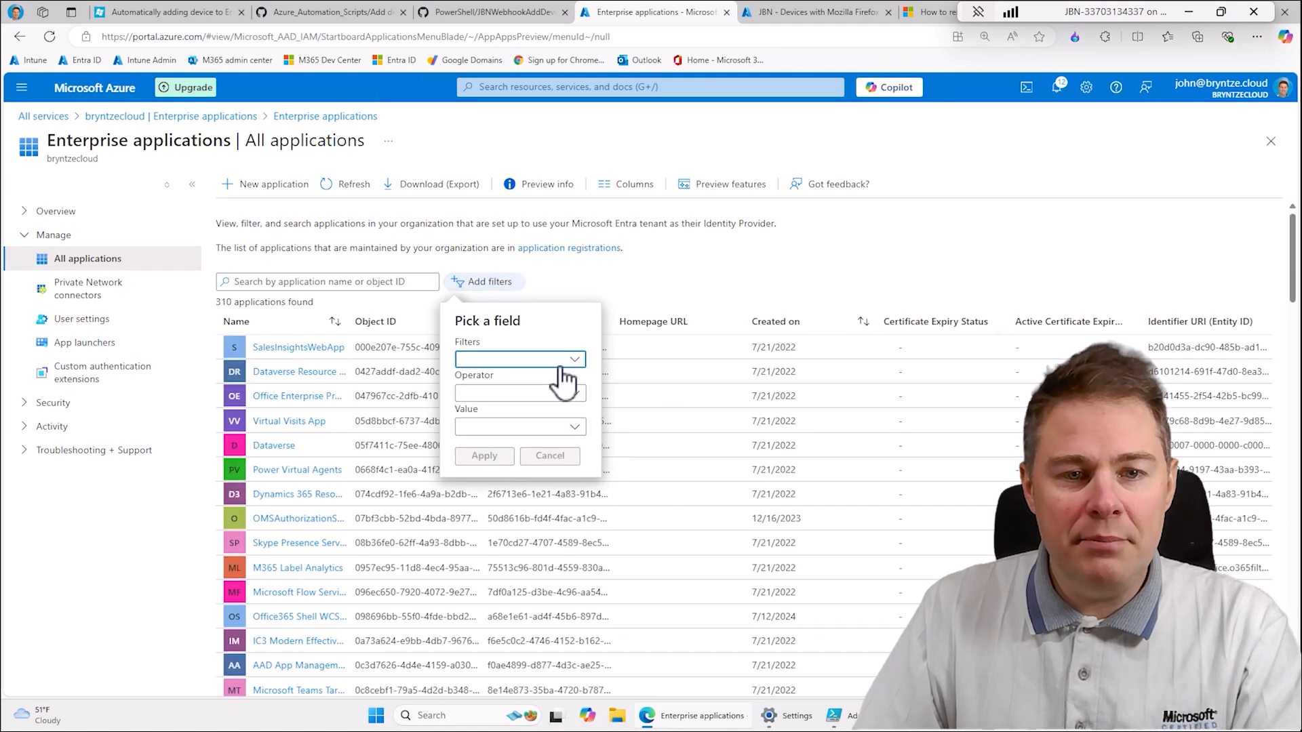
left_click(539, 361)
left_click(516, 382)
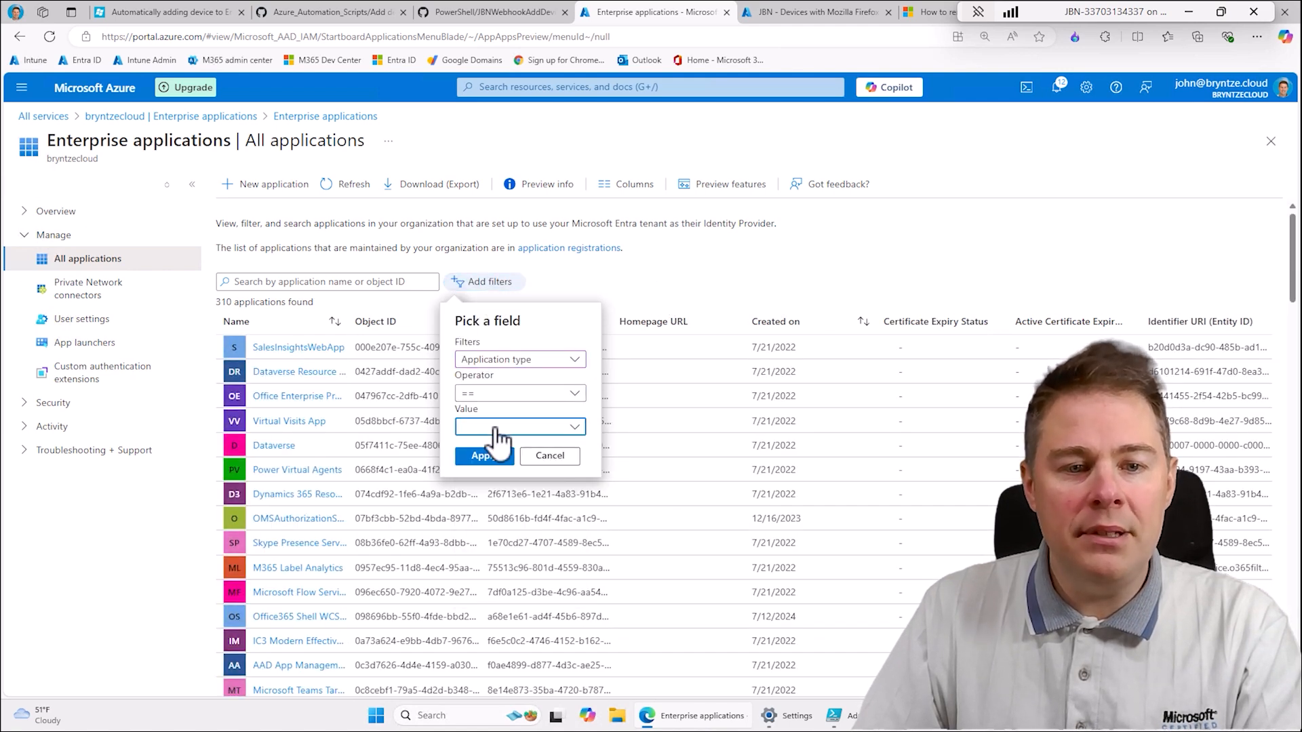
left_click(505, 427)
left_click(536, 499)
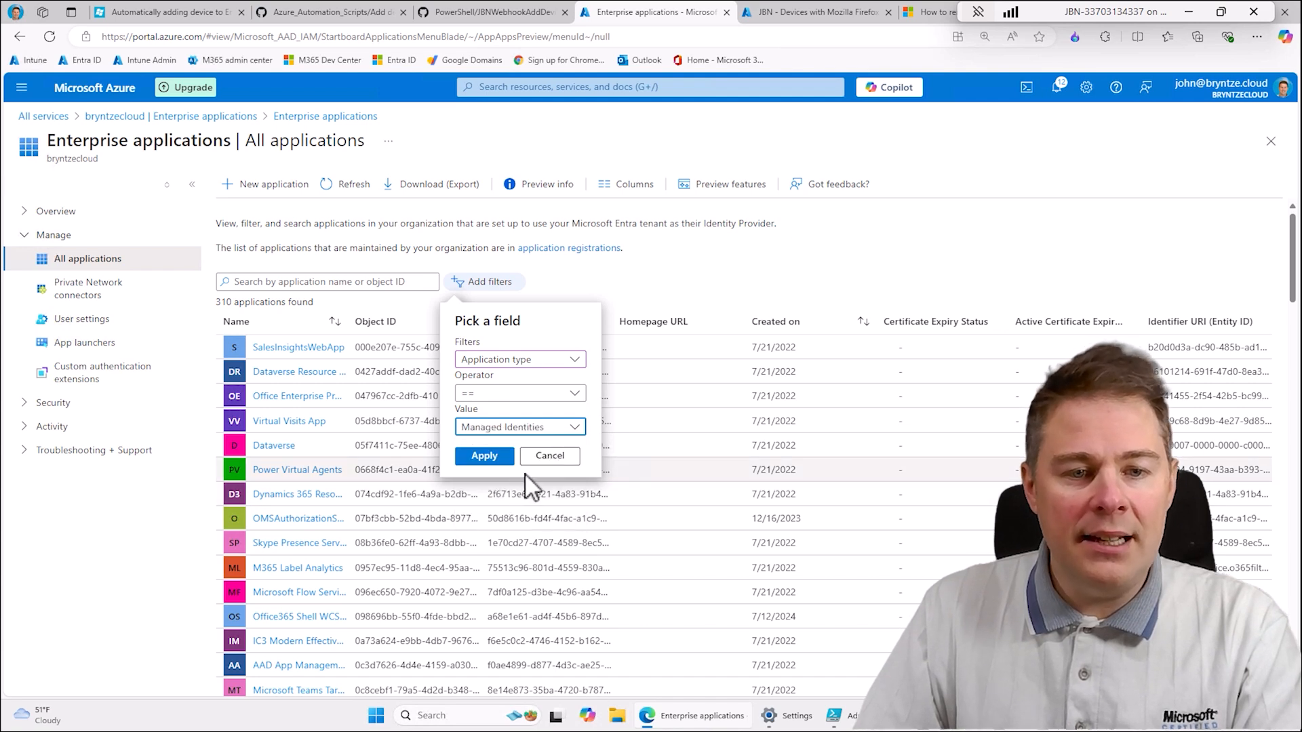
left_click(498, 460)
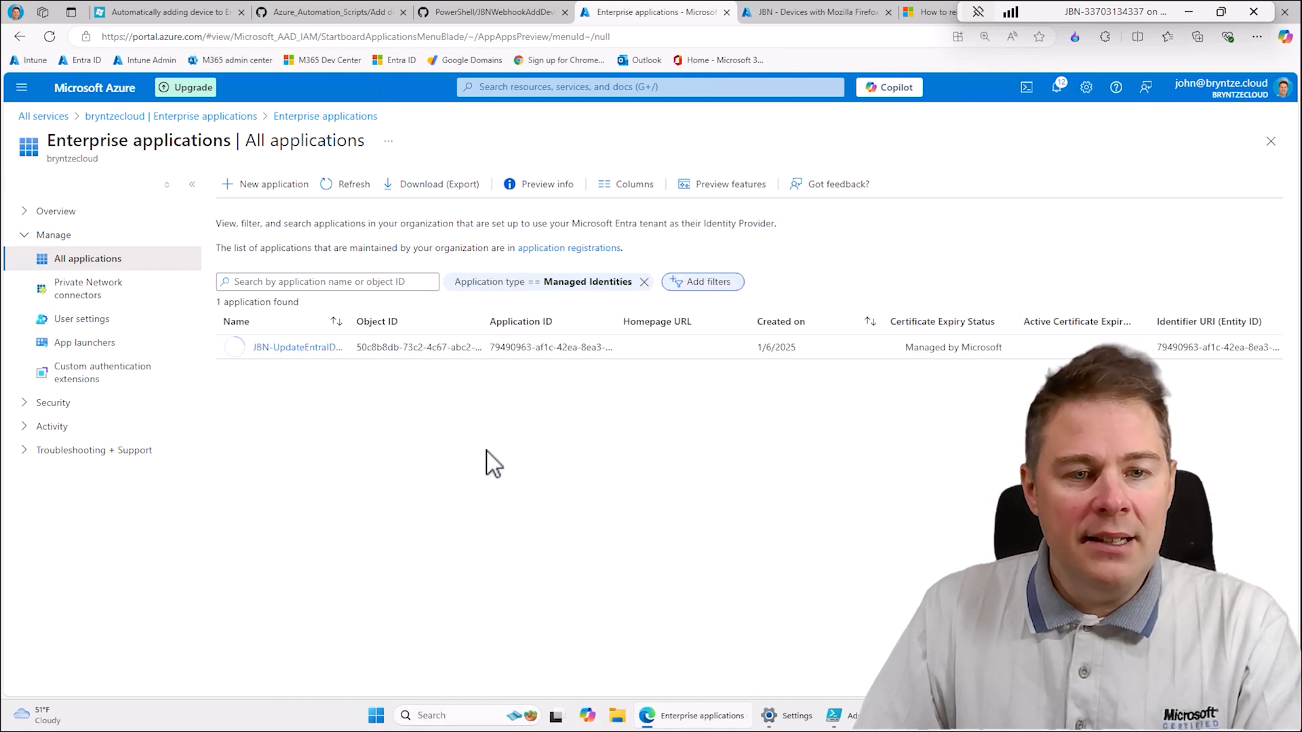
- Open the permissions of the JBN-UpdateEntraIDGroup managed identity, check the admin and user consent lists, and refresh them
left_click(306, 349)
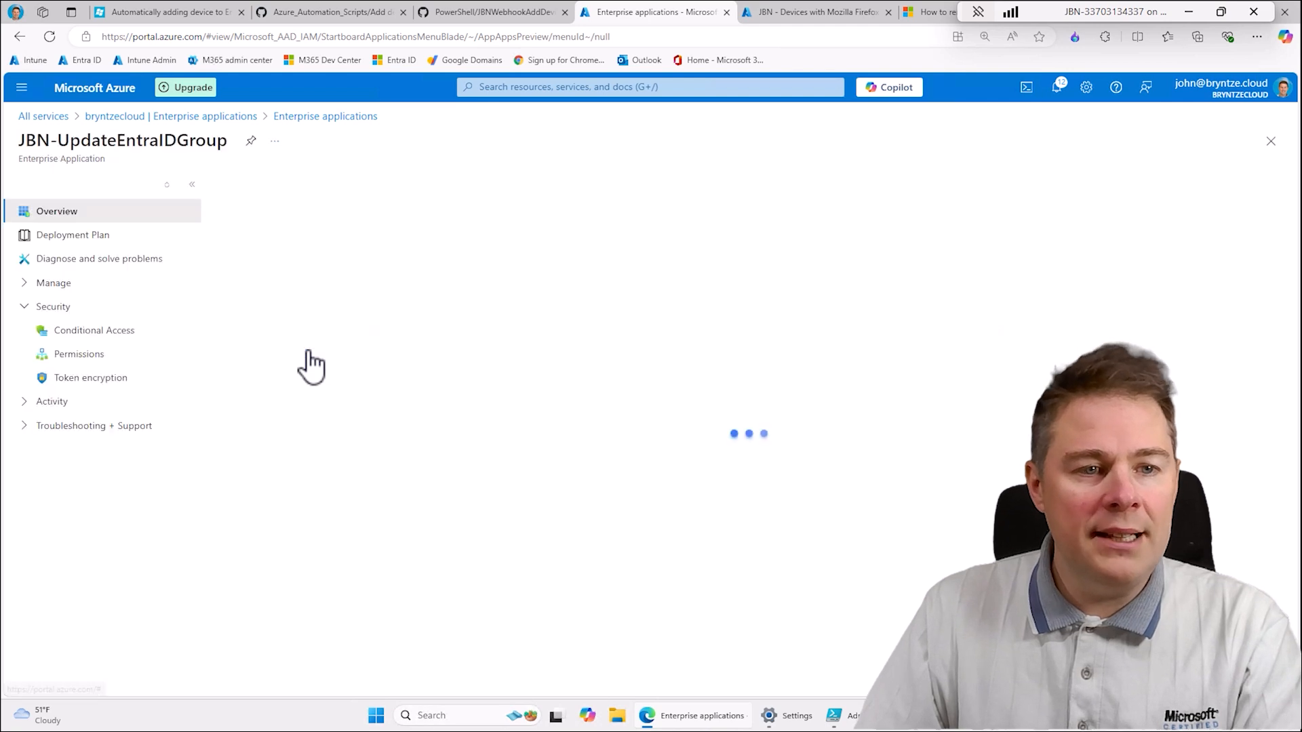
left_click(77, 360)
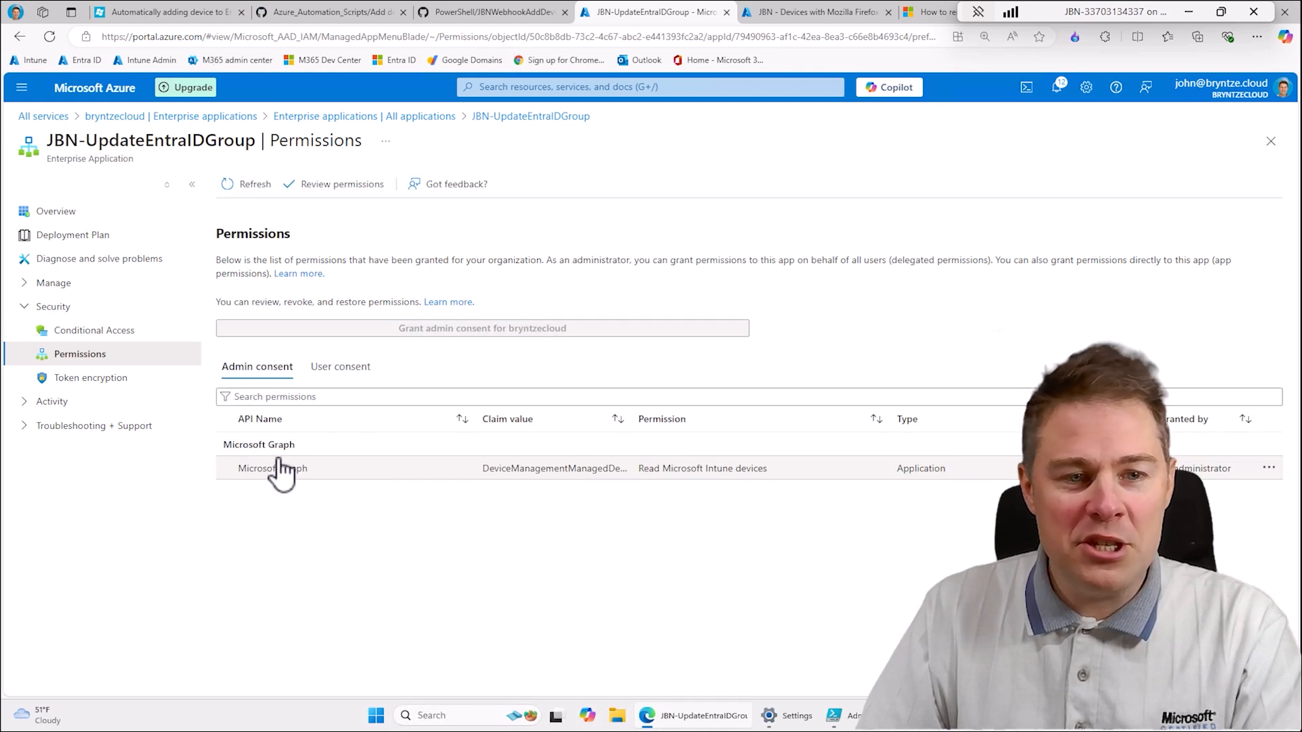
left_click(343, 377)
left_click(275, 369)
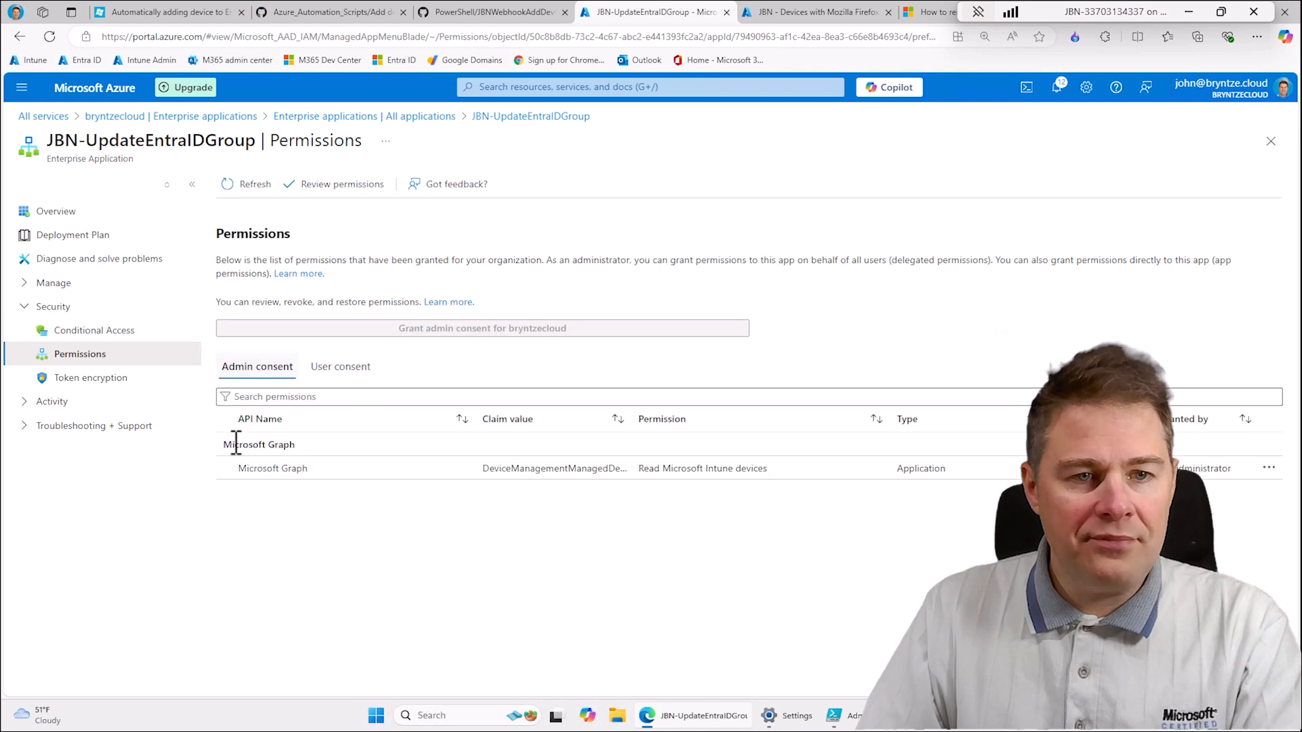
left_click(257, 184)
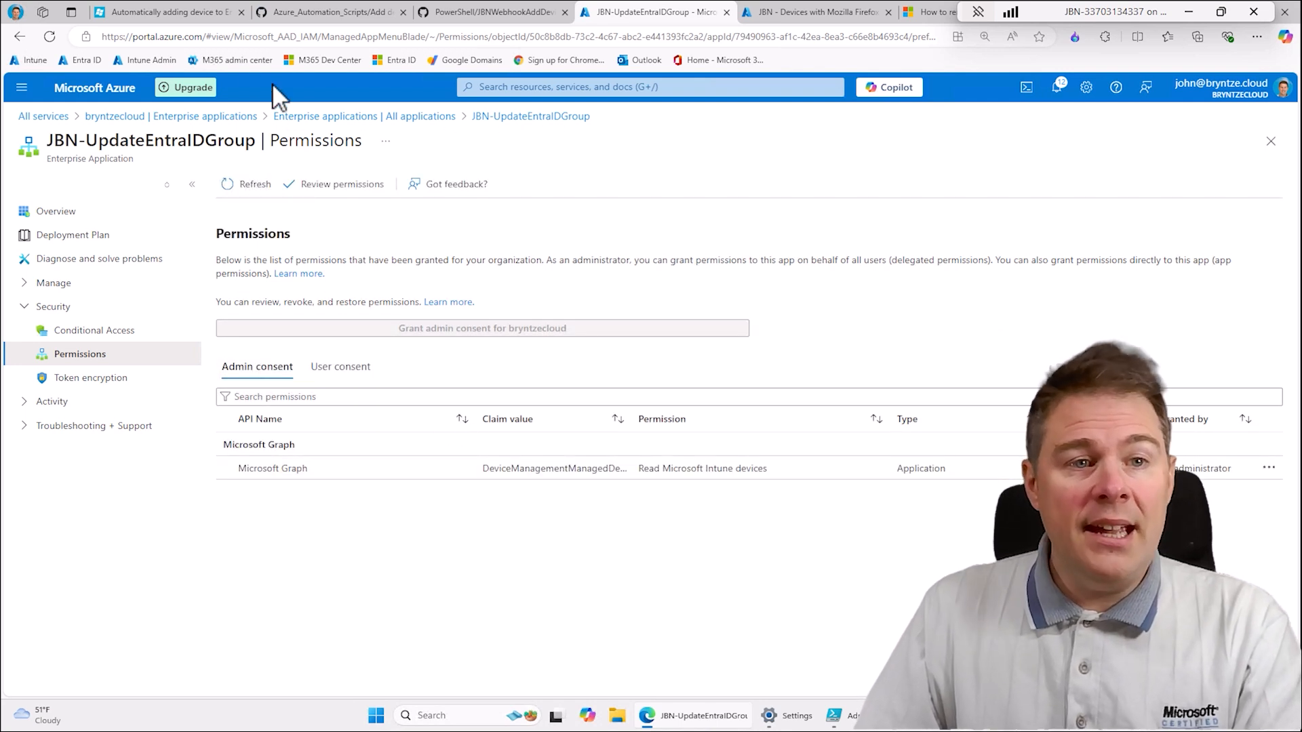
- Review the blog article's managed identity and permissions sections and read the instructions for creating a runbook
left_click(184, 13)
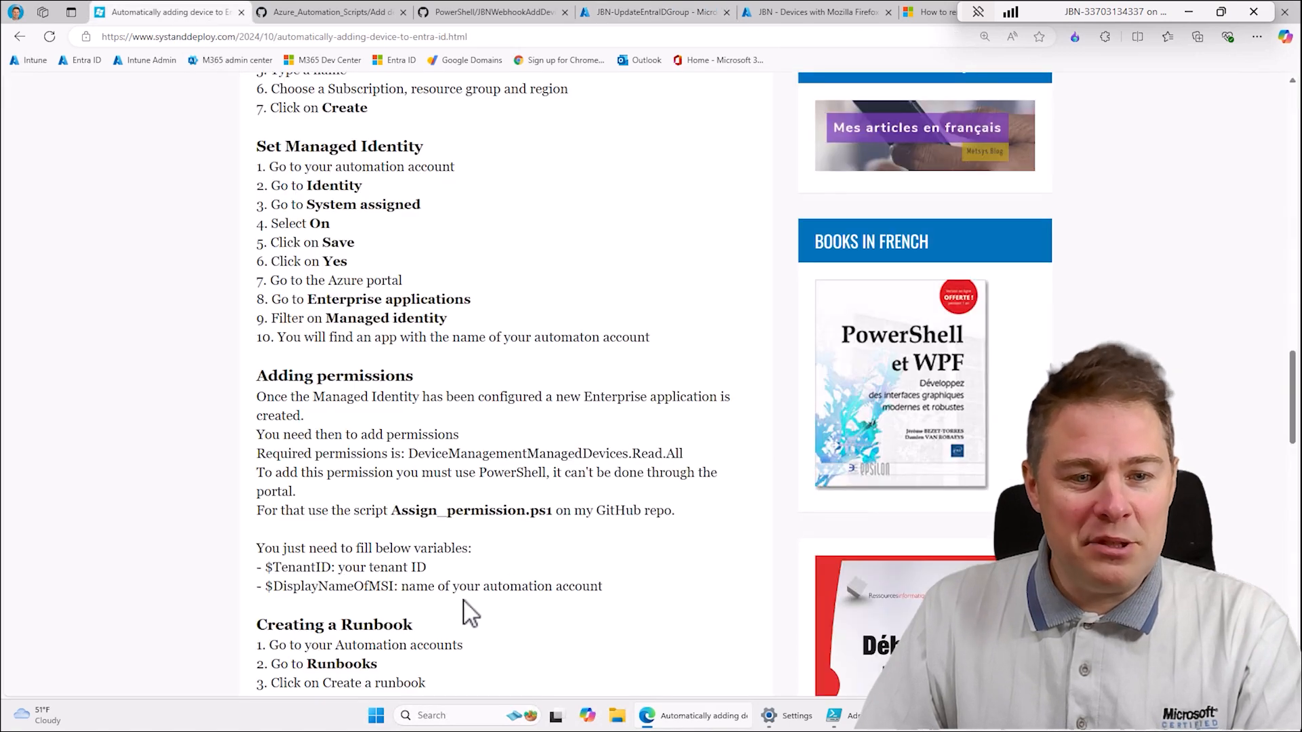
left_click_drag(603, 587, 270, 354)
left_click(357, 199)
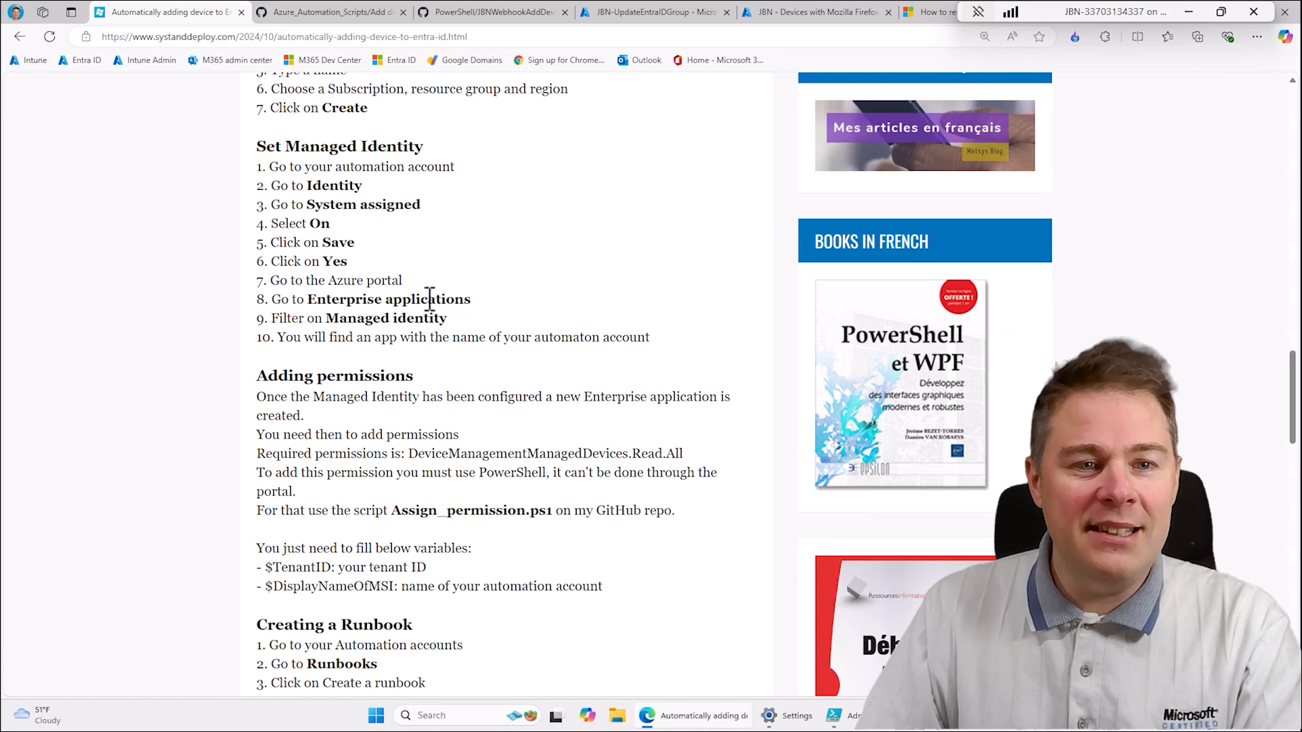
scroll(364, 230, "up", 2)
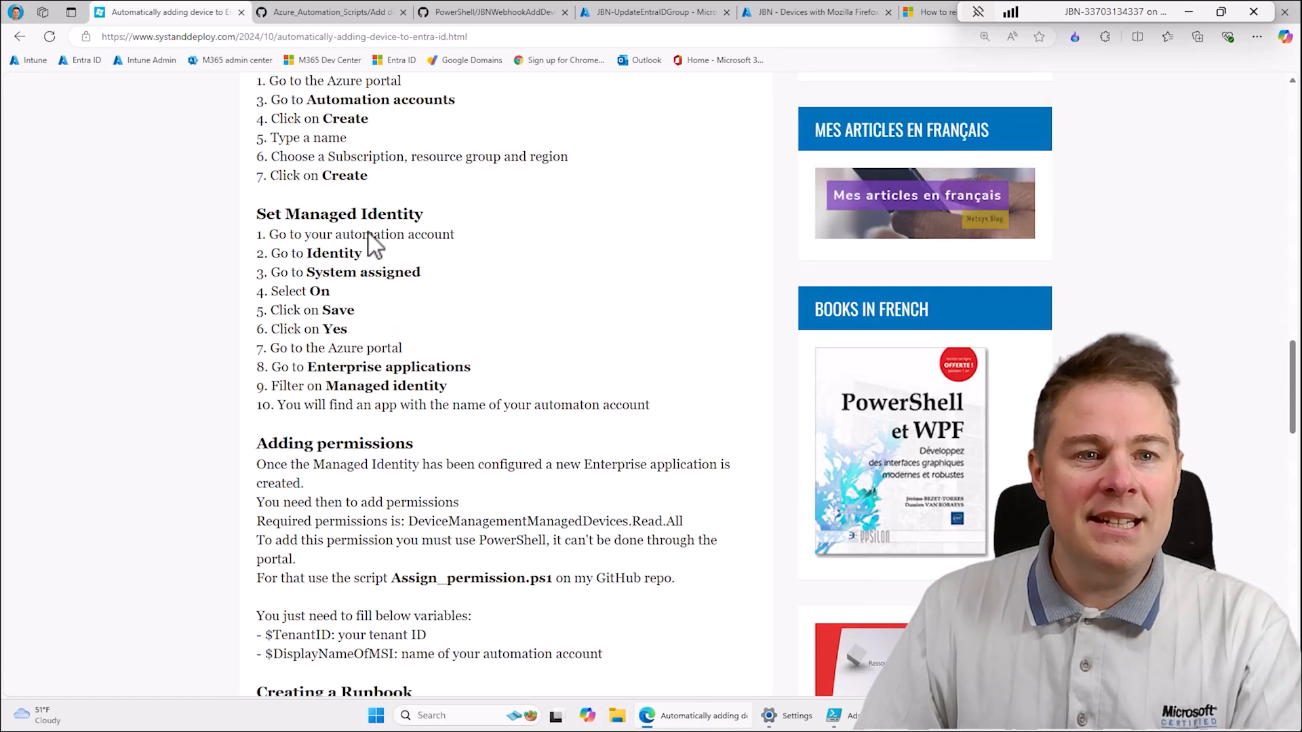
scroll(456, 488, "down", 7)
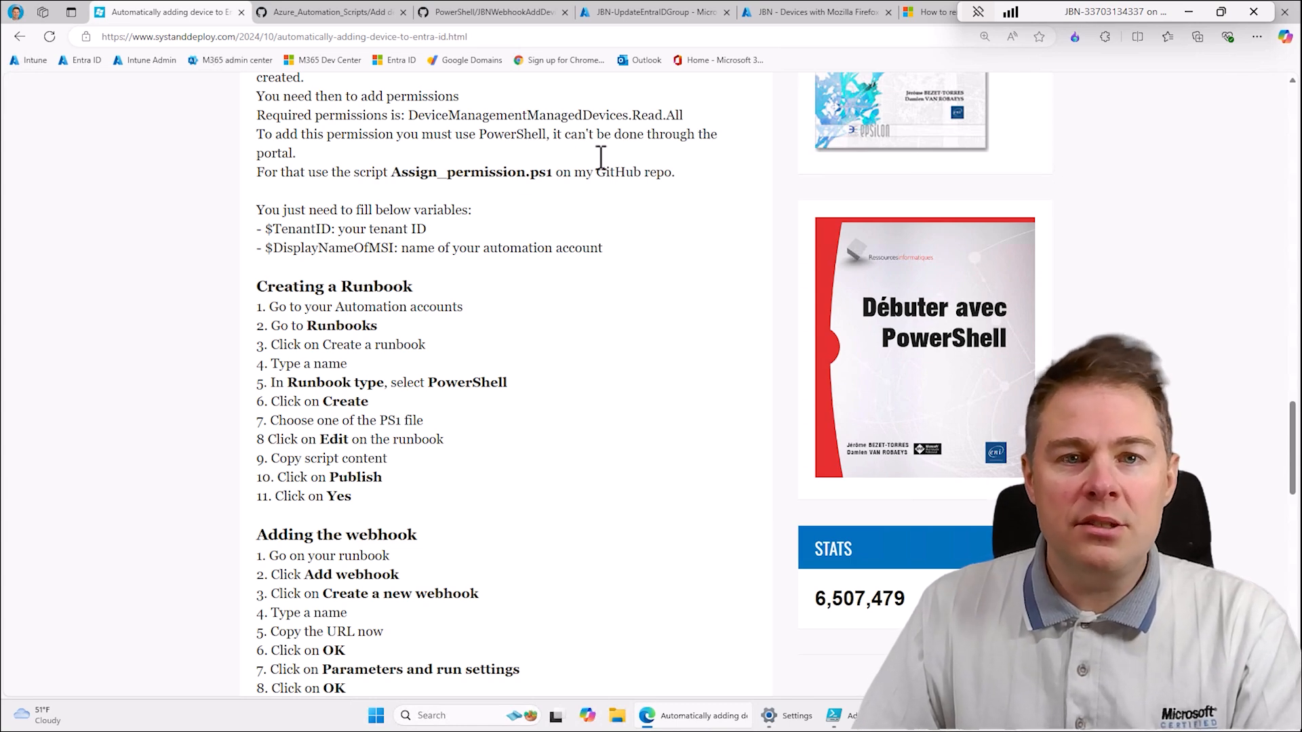
- In the Azure portal, find Automation Accounts among all services and open the runbooks of the JBN-UpdateEntraIDGroup account
left_click(680, 24)
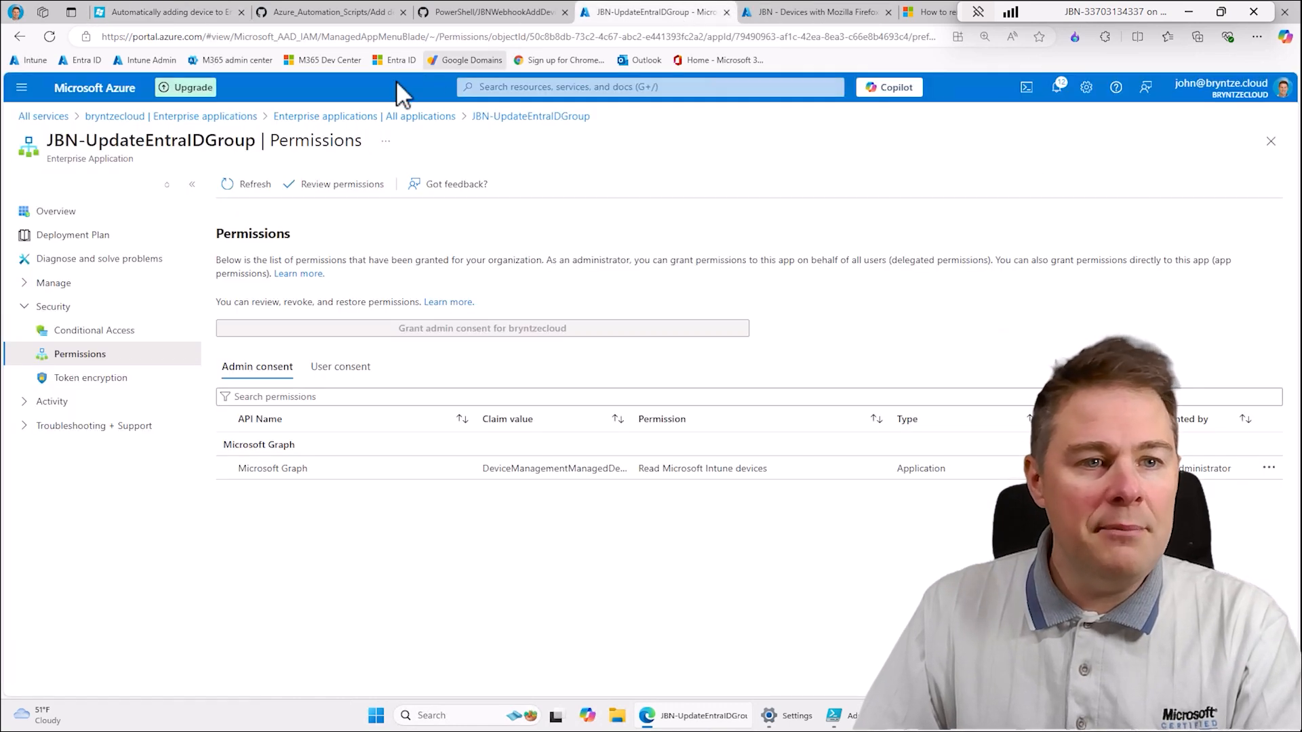
left_click(43, 117)
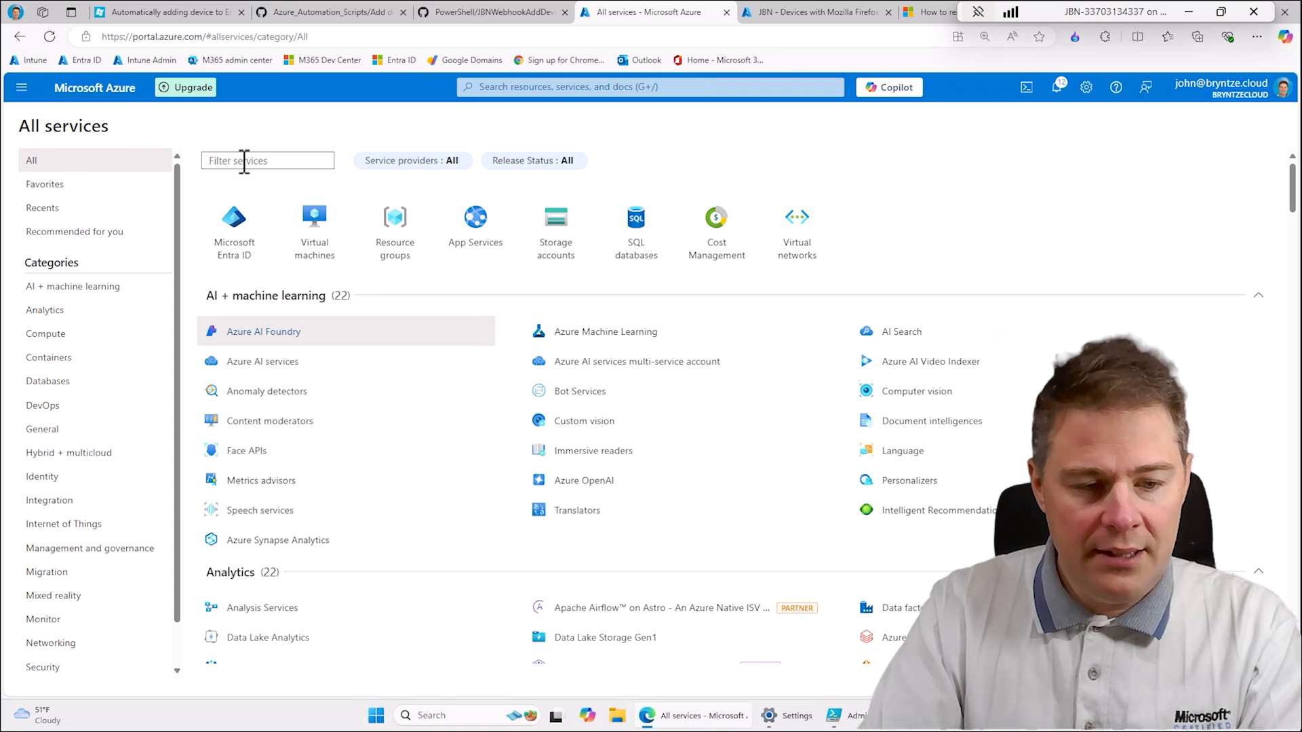
type("aut")
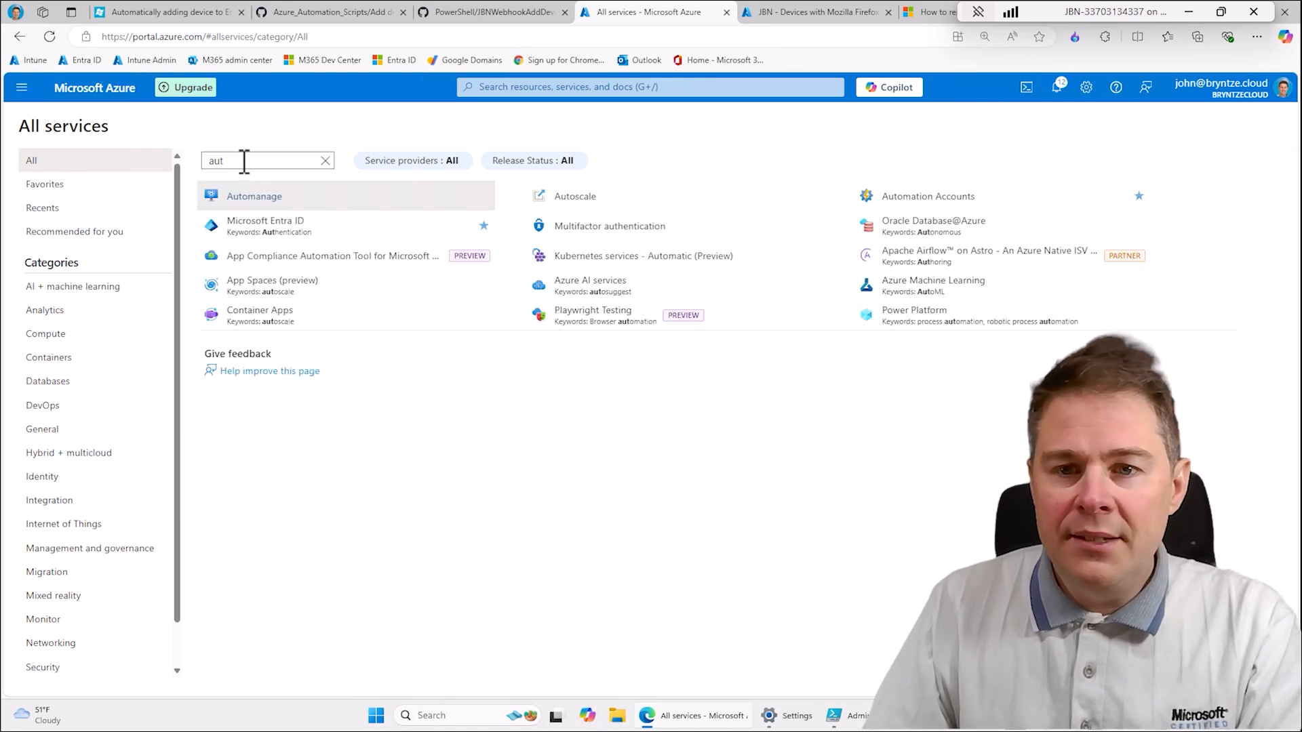
left_click(933, 204)
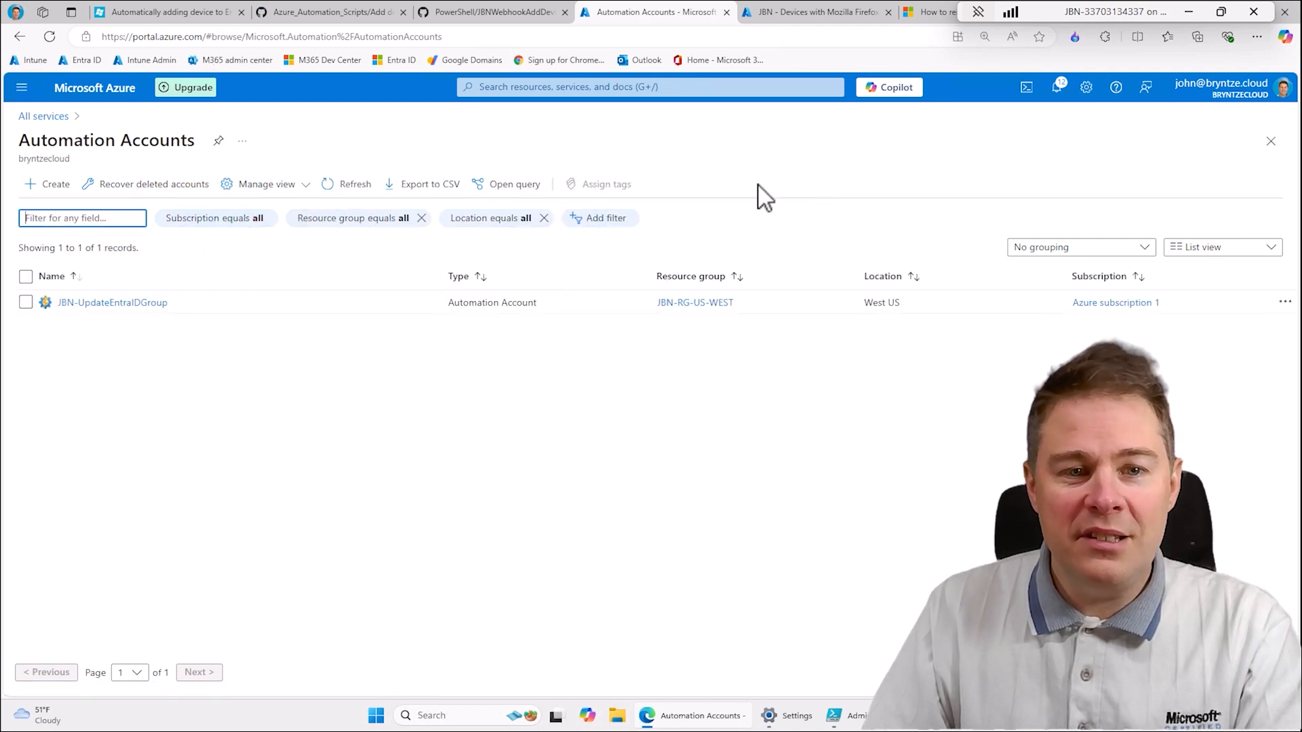
left_click(97, 304)
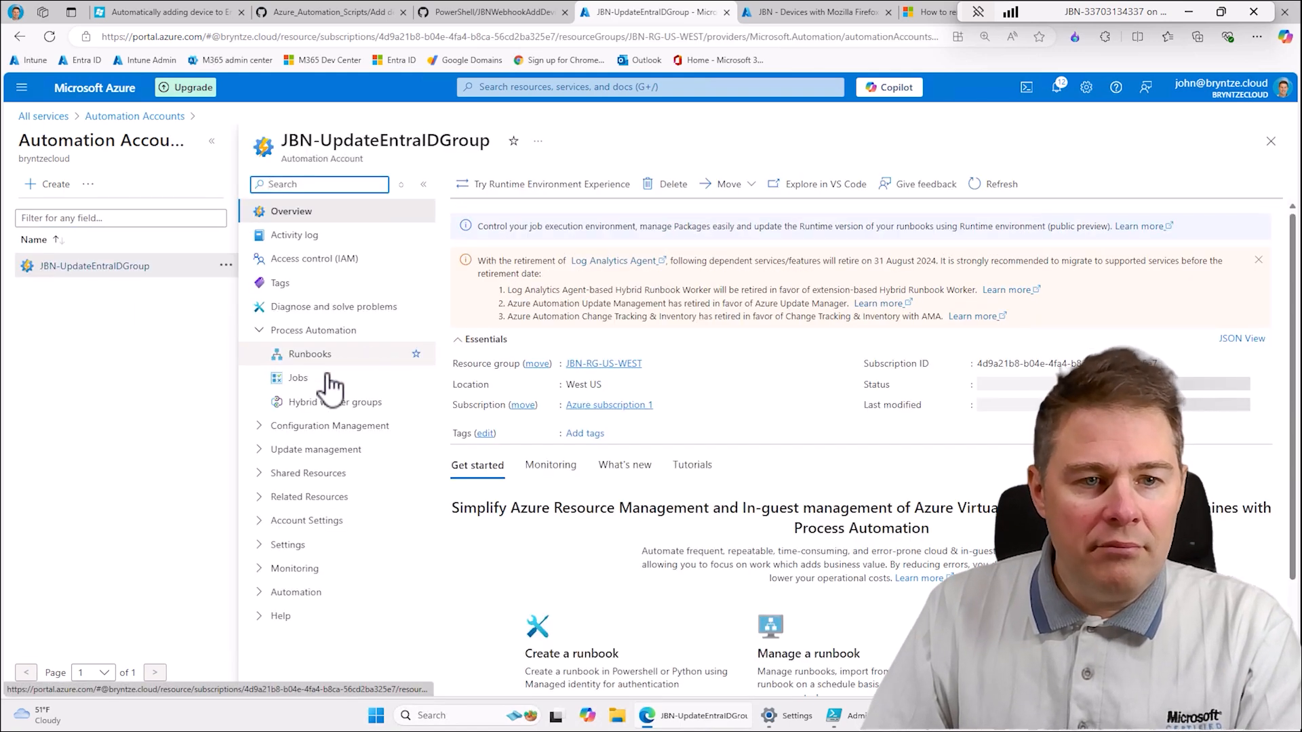
left_click(266, 333)
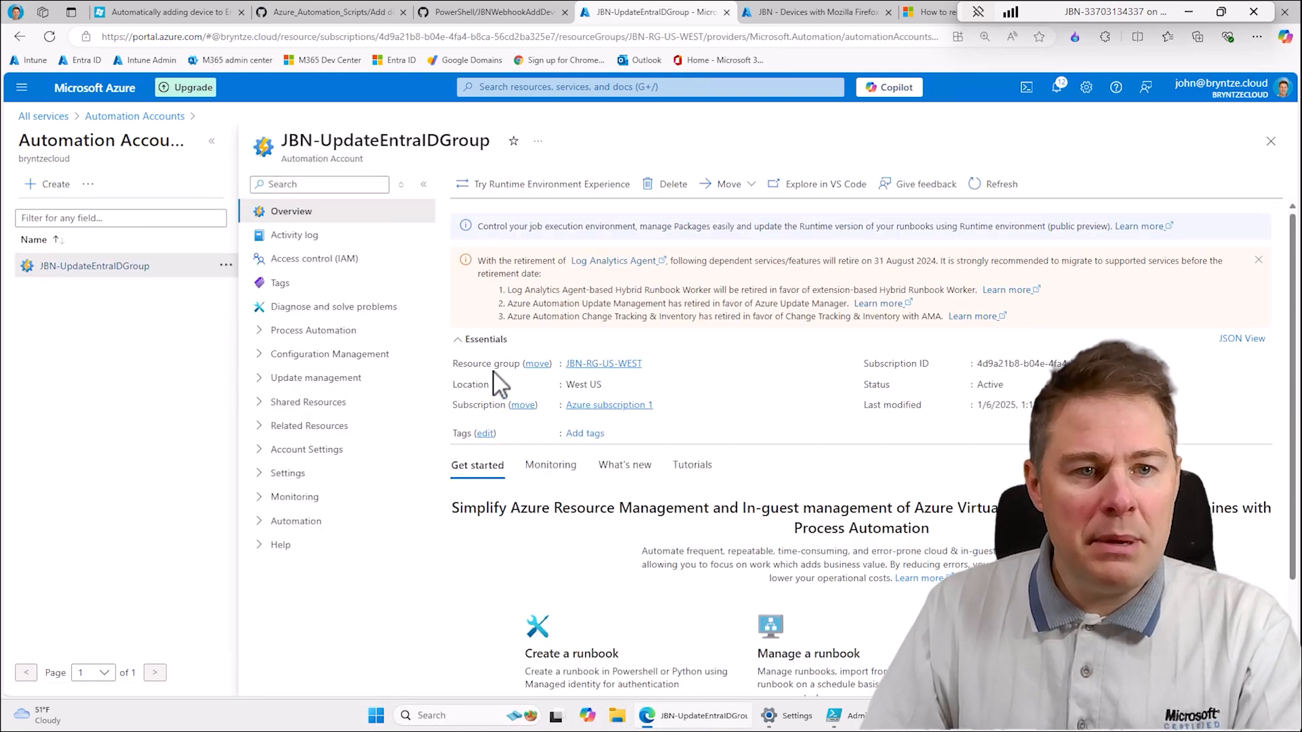
left_click(278, 332)
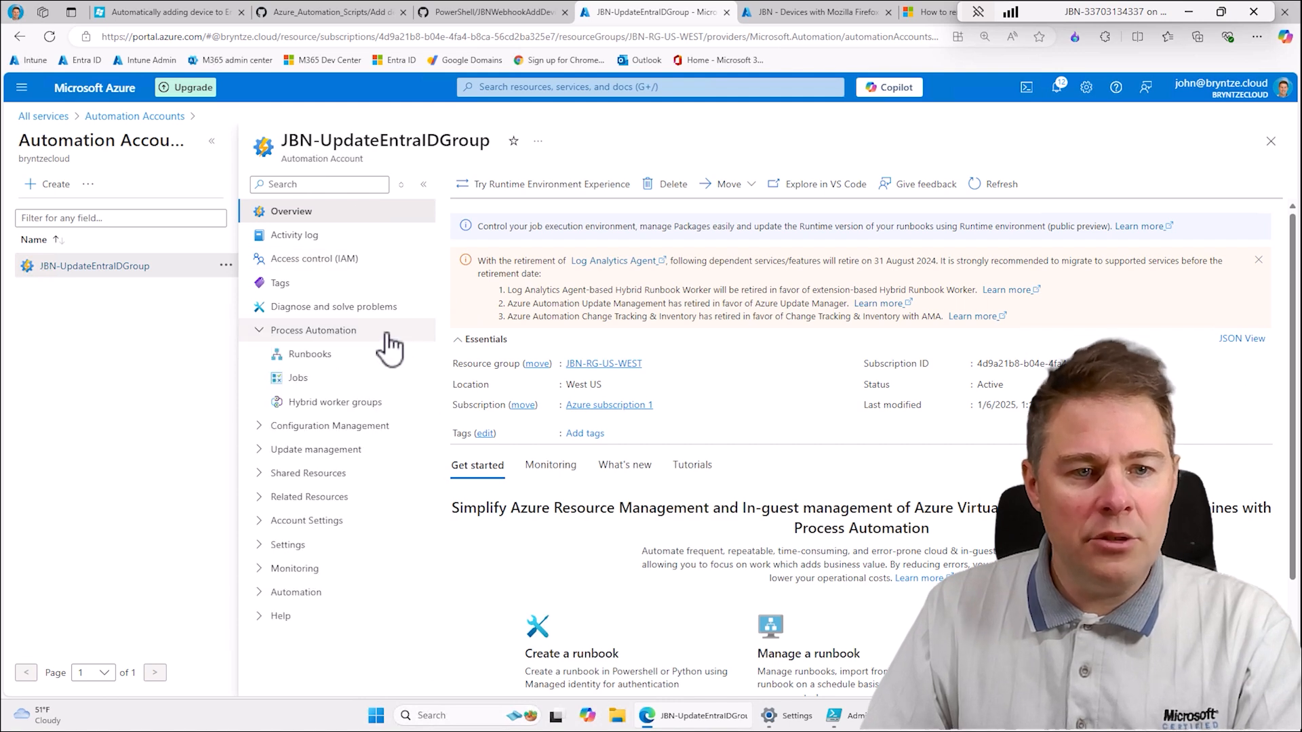
left_click(312, 355)
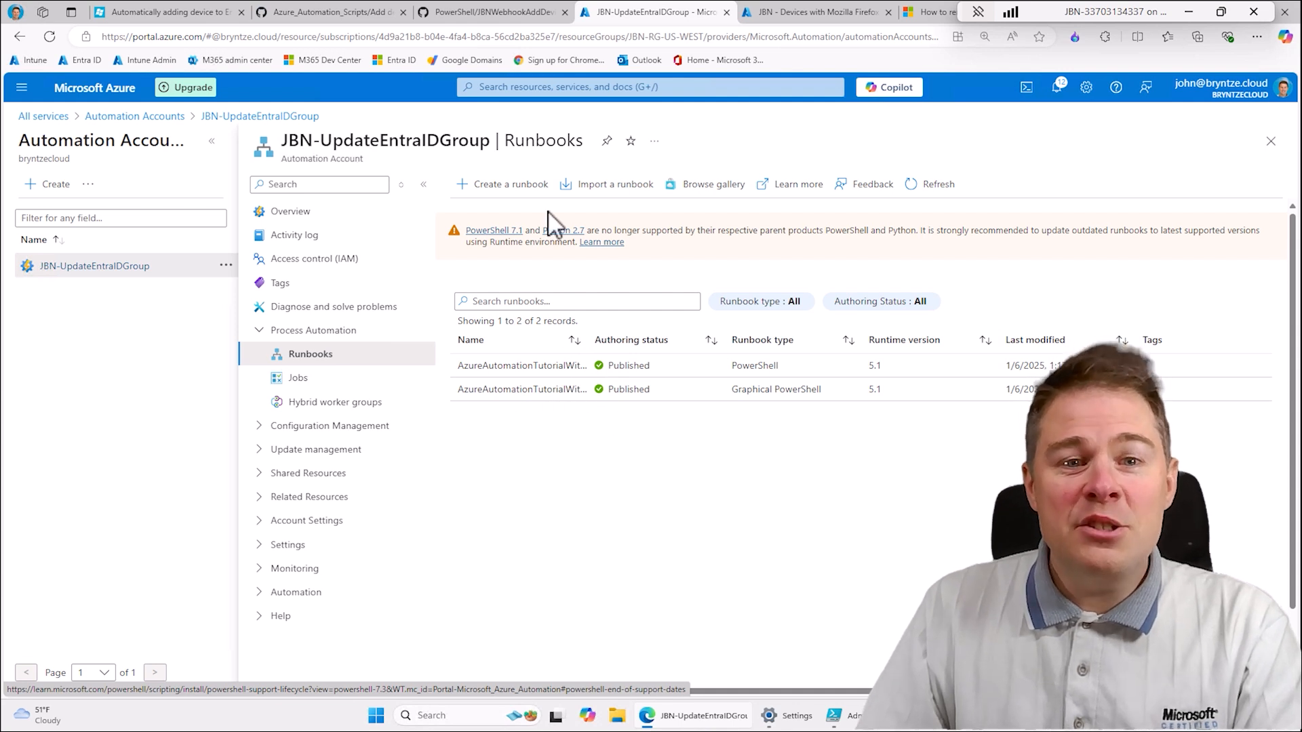
- Start creating a new runbook and name it JBN-Runbook-add-to-entria-id
left_click(510, 184)
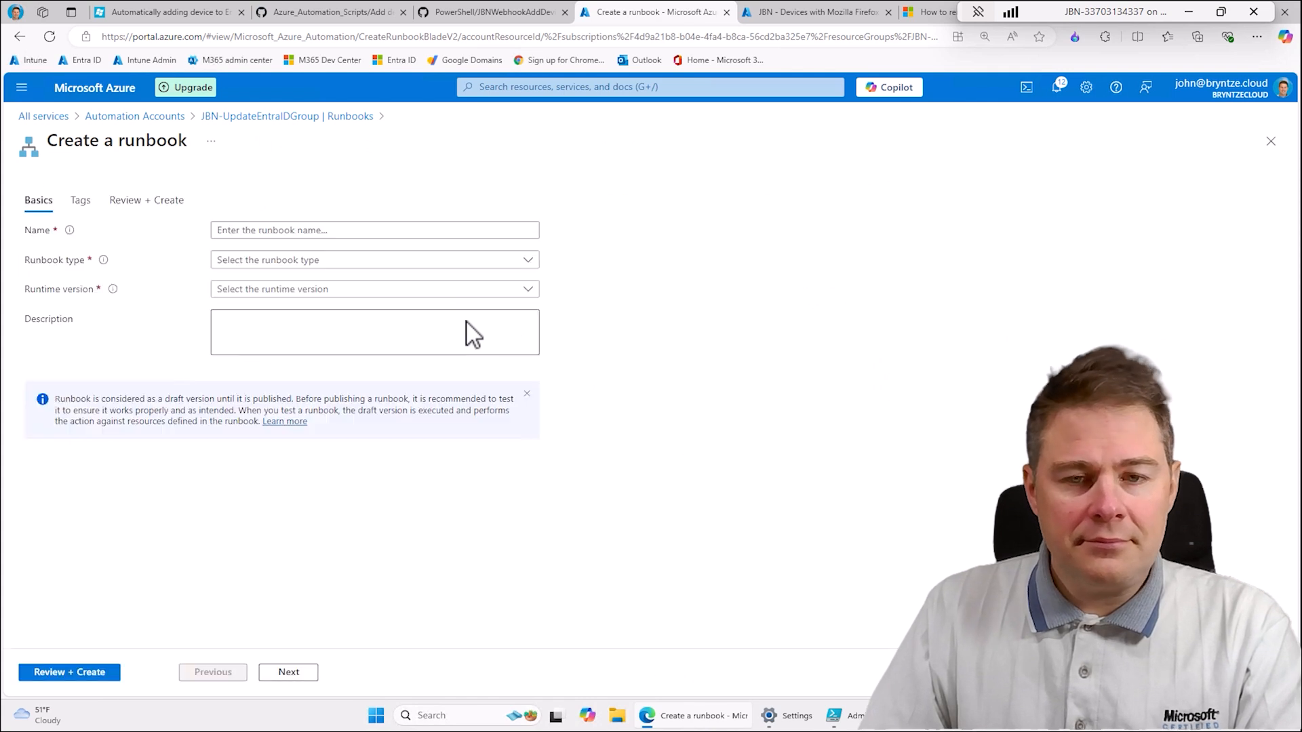
left_click(276, 230)
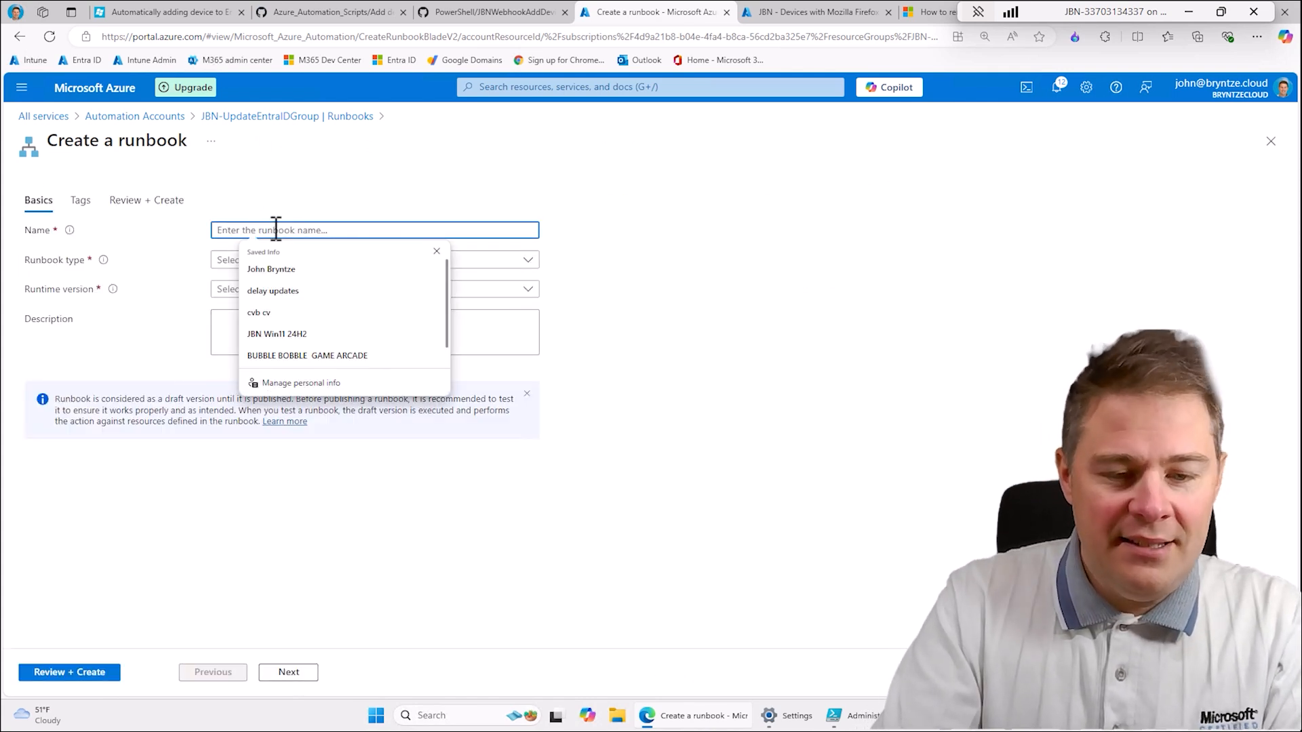
type("J")
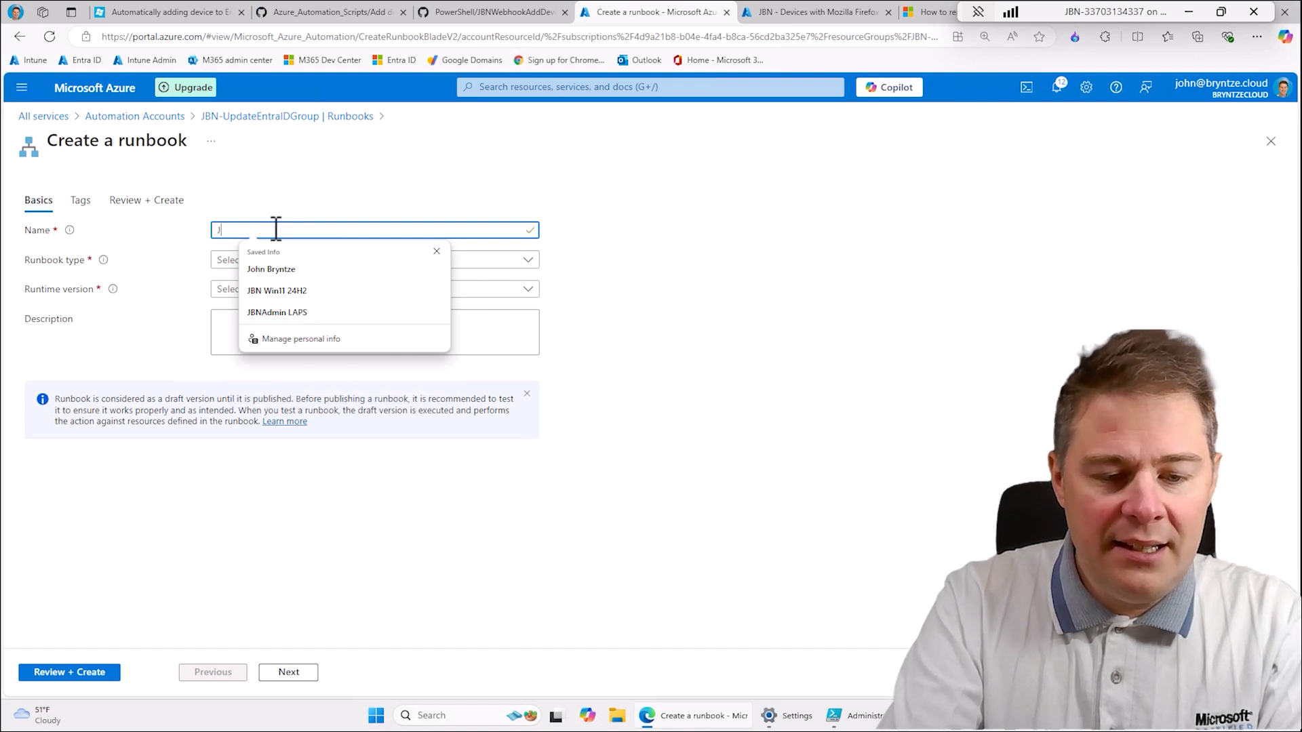
type("BN R")
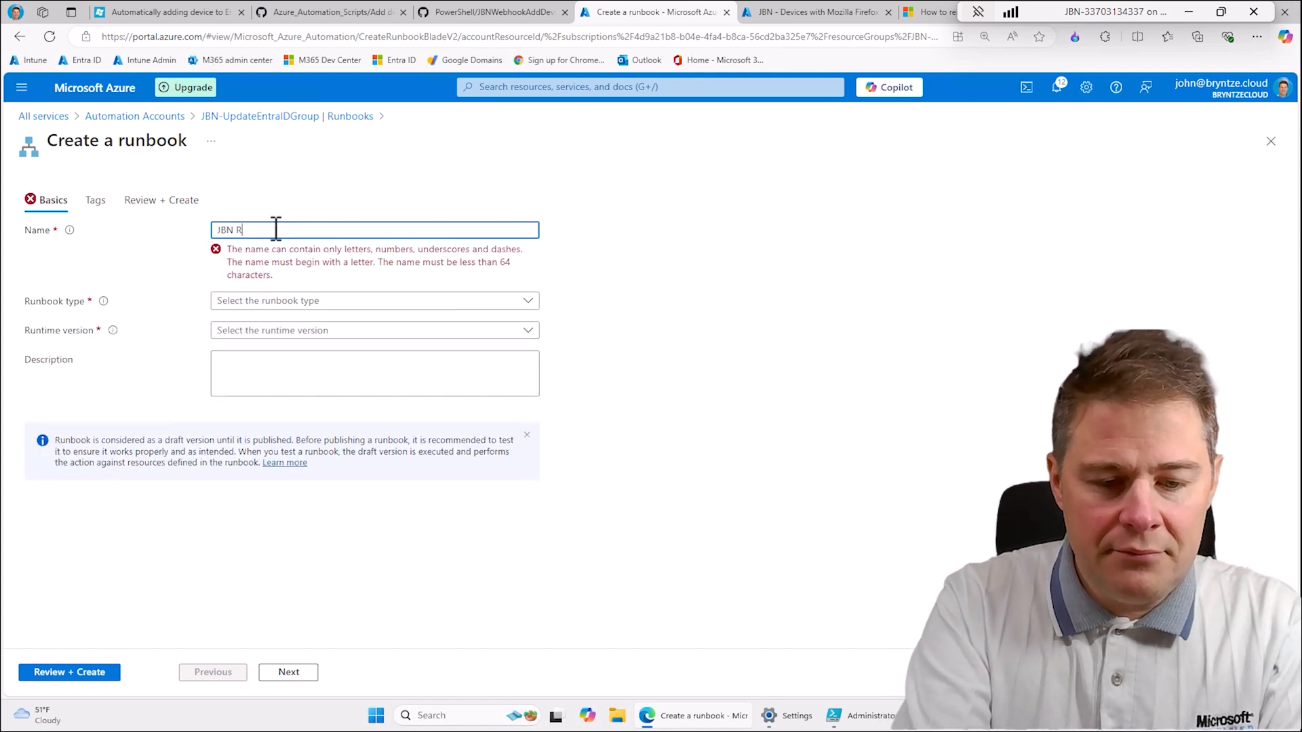
type("un")
key("BackSpace")
key("BackSpace")
key("BackSpace")
key("BackSpace")
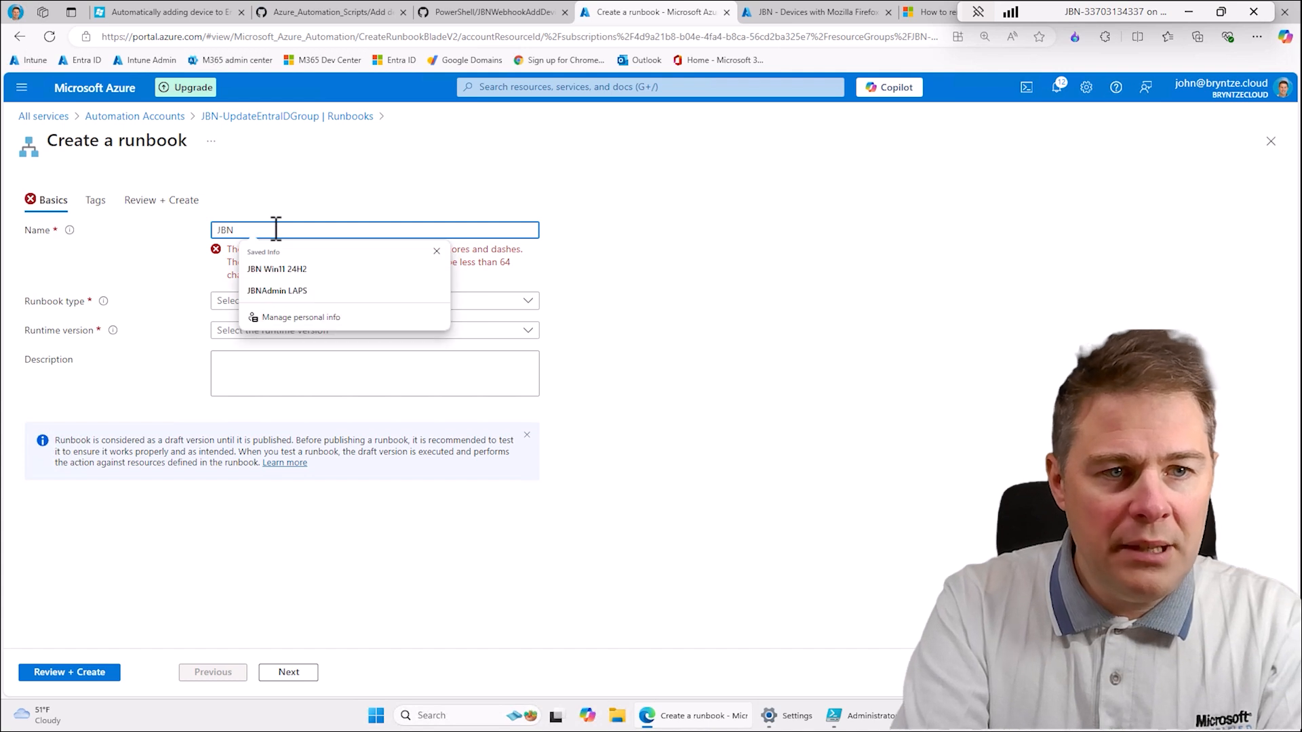
type("-R")
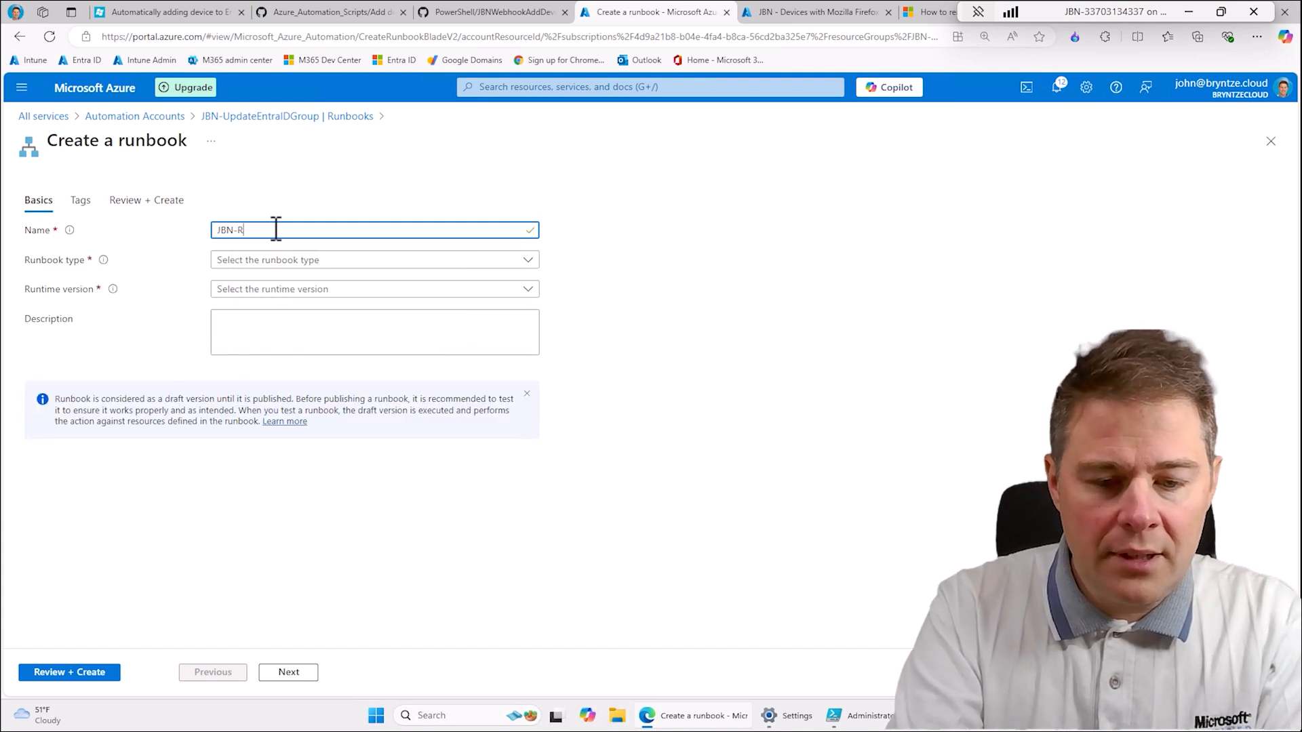
type("unboo")
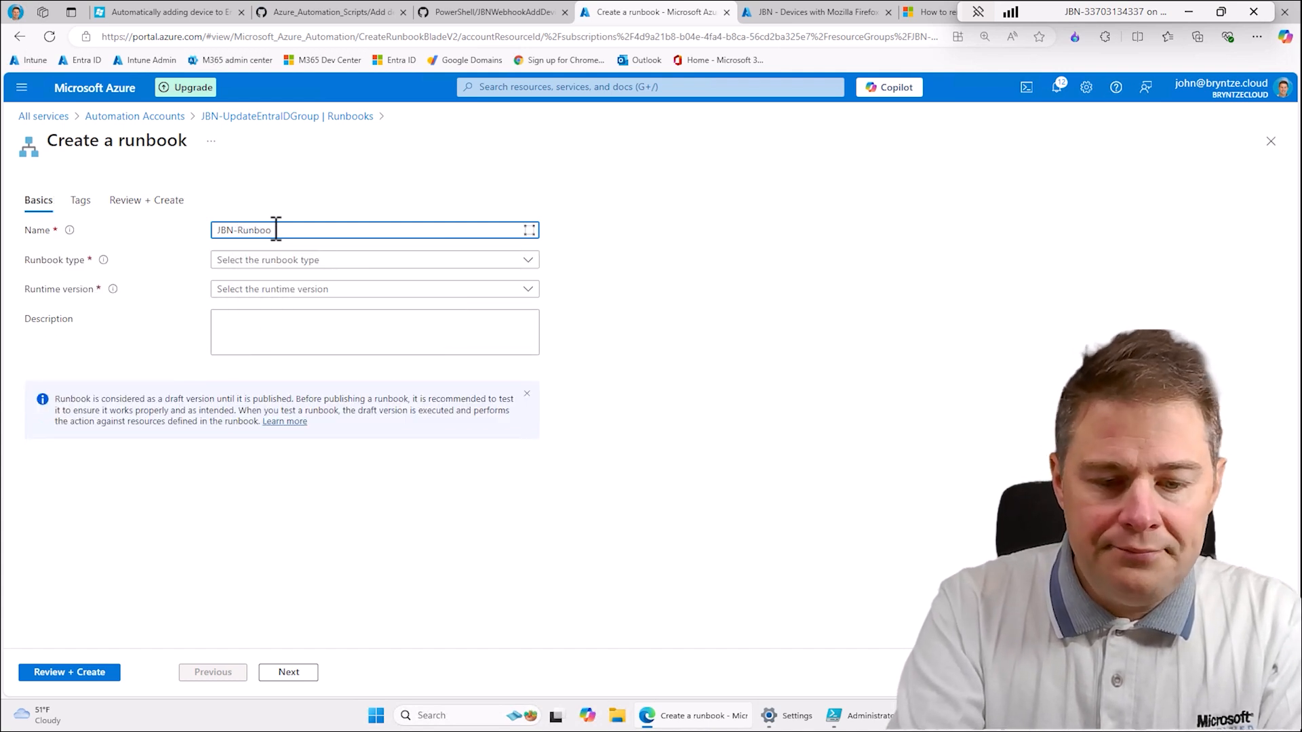
type("k-add-to-entria-id")
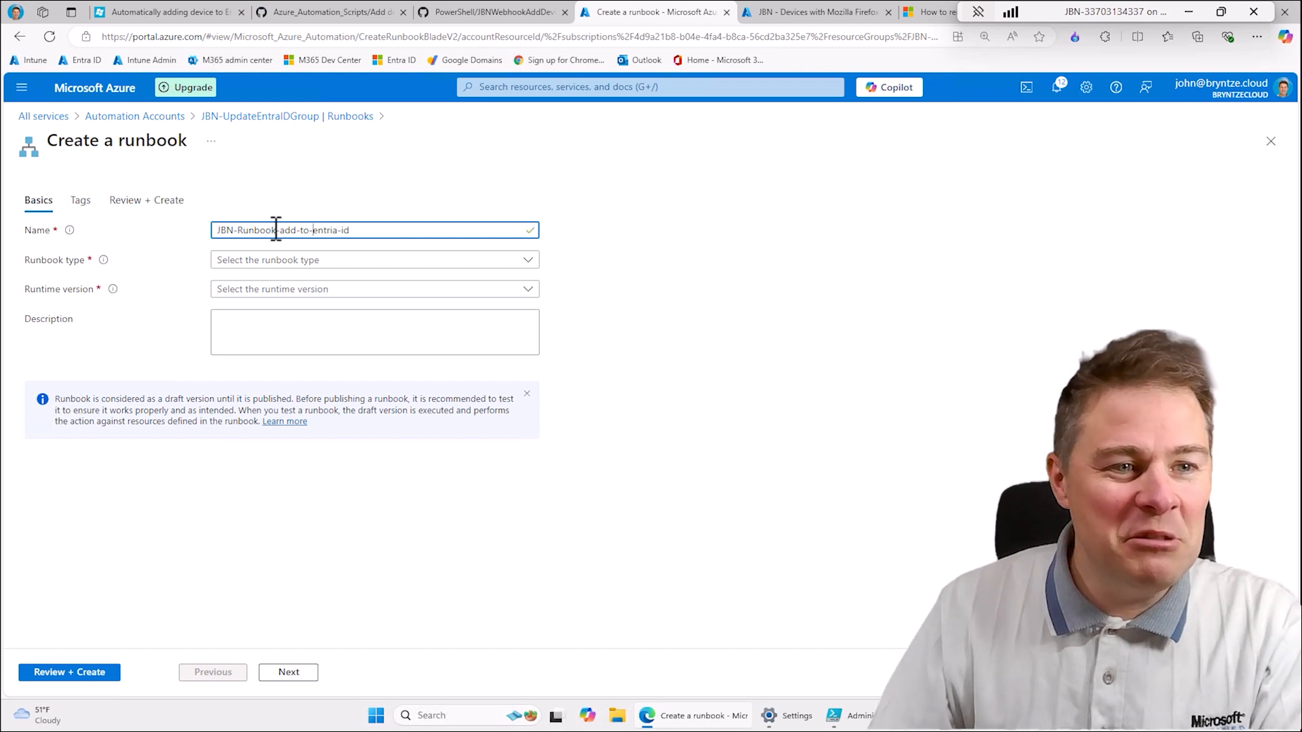
- Try the PowerShell Workflow runbook type and check the required type in the blog article's runbook instructions
left_click(251, 271)
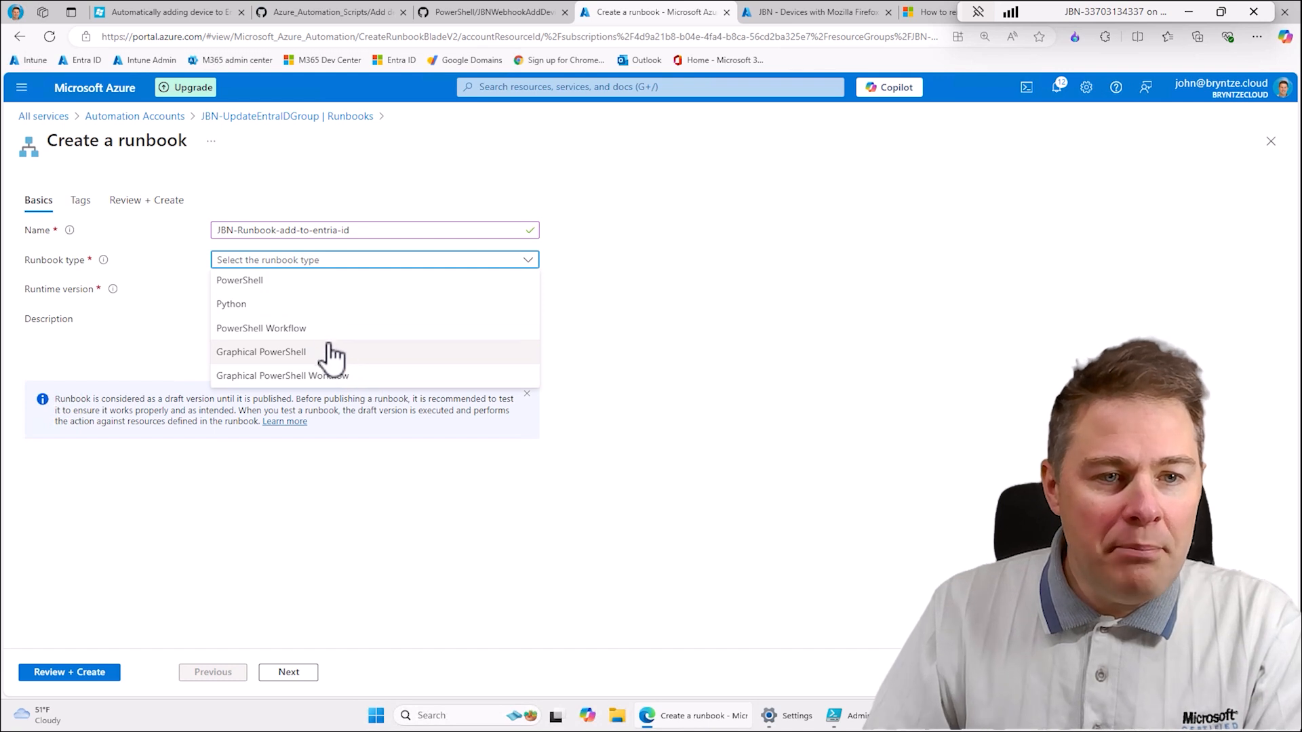
left_click(286, 330)
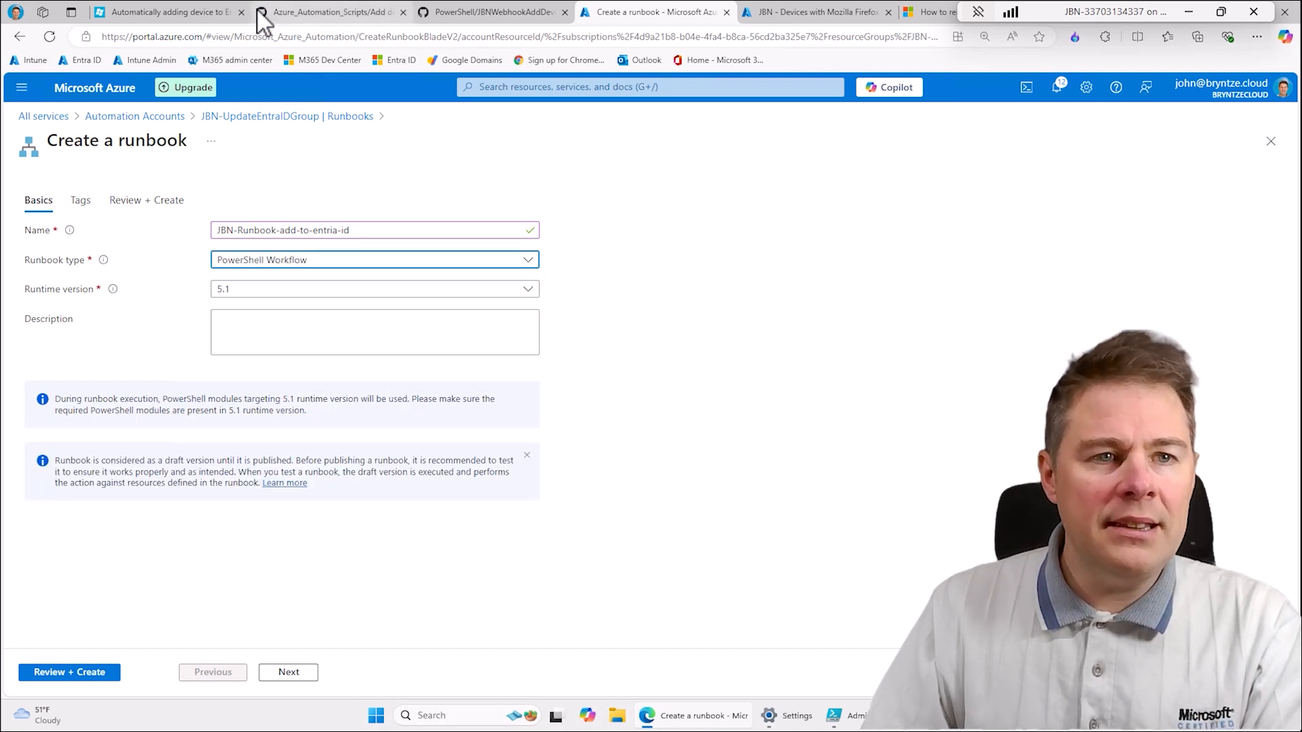
left_click(155, 13)
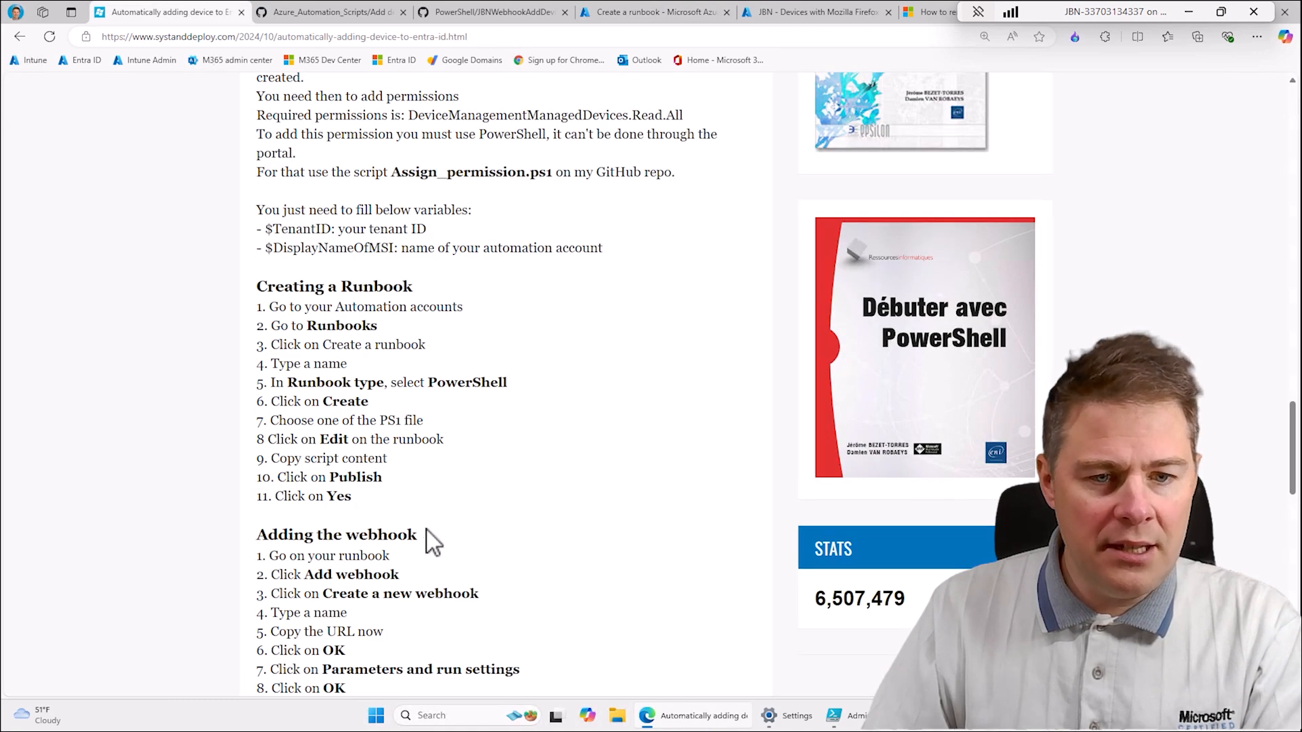
scroll(433, 541, "down", 1)
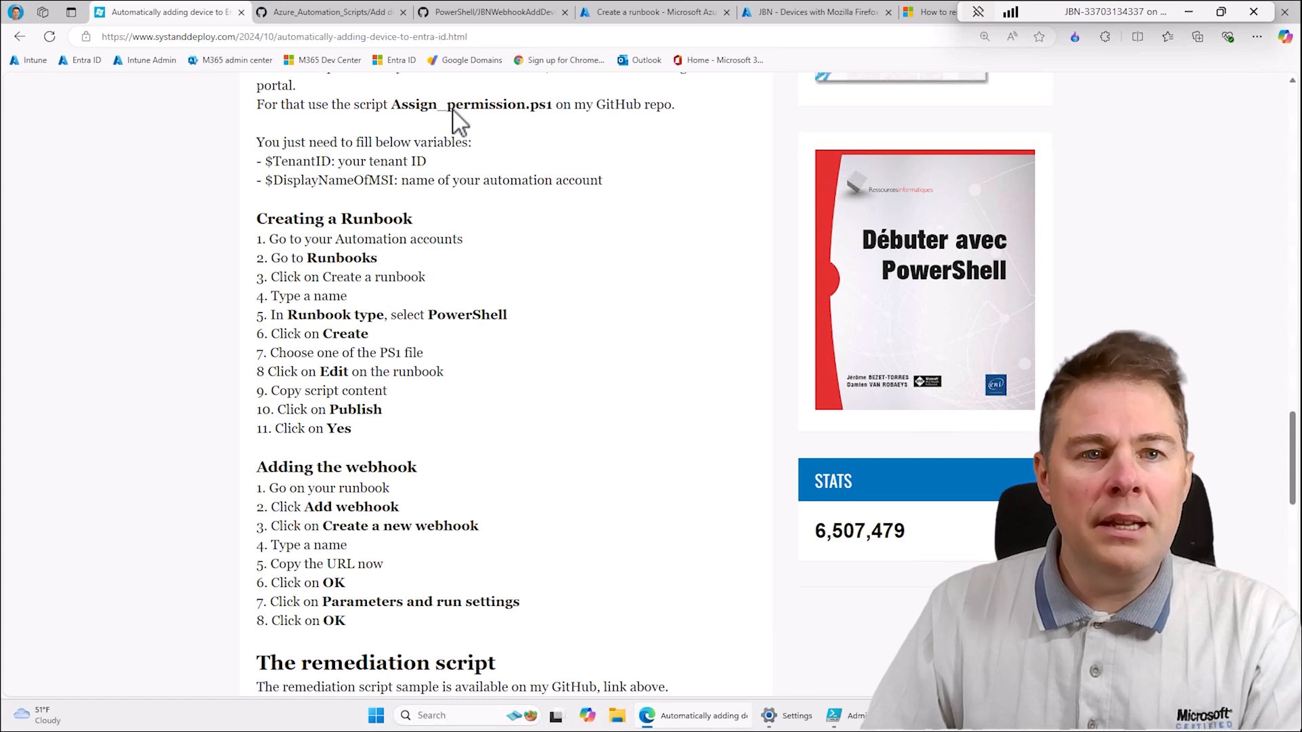
left_click(665, 14)
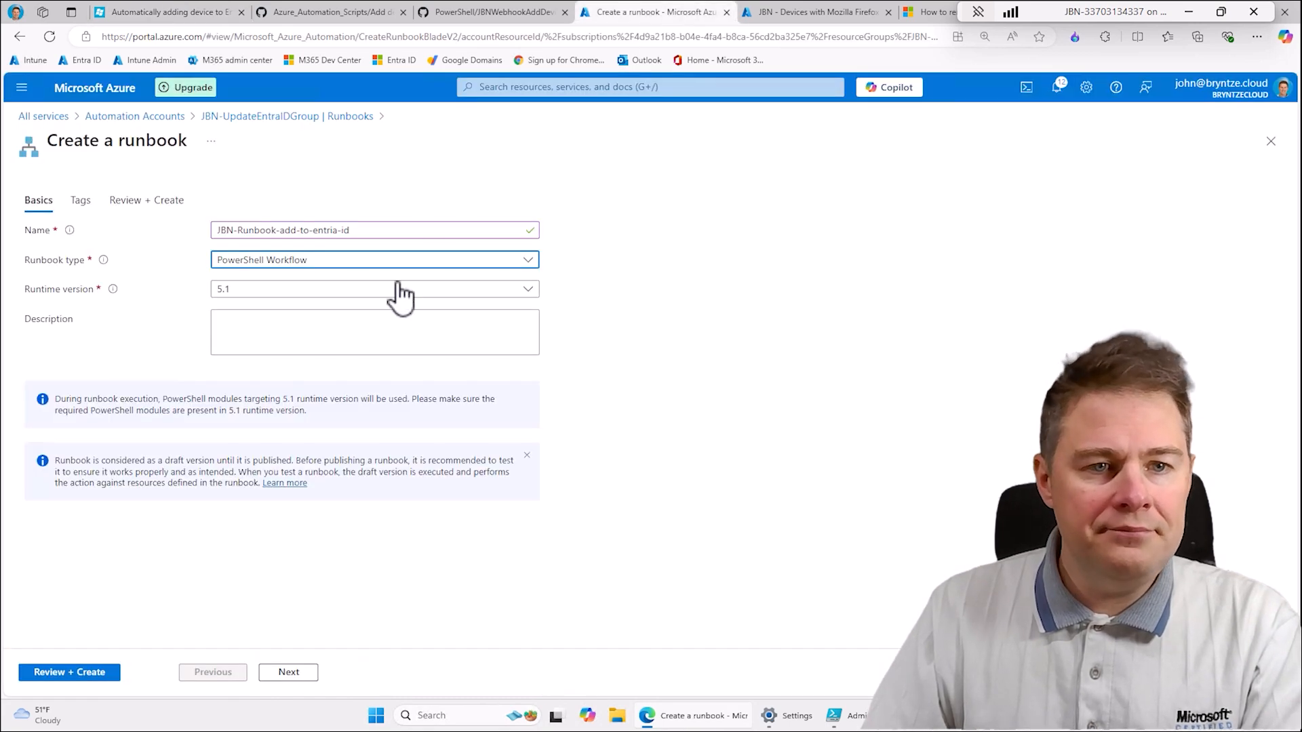
- Set the runbook type to PowerShell and the runtime version to 5.1
left_click(290, 263)
left_click(274, 285)
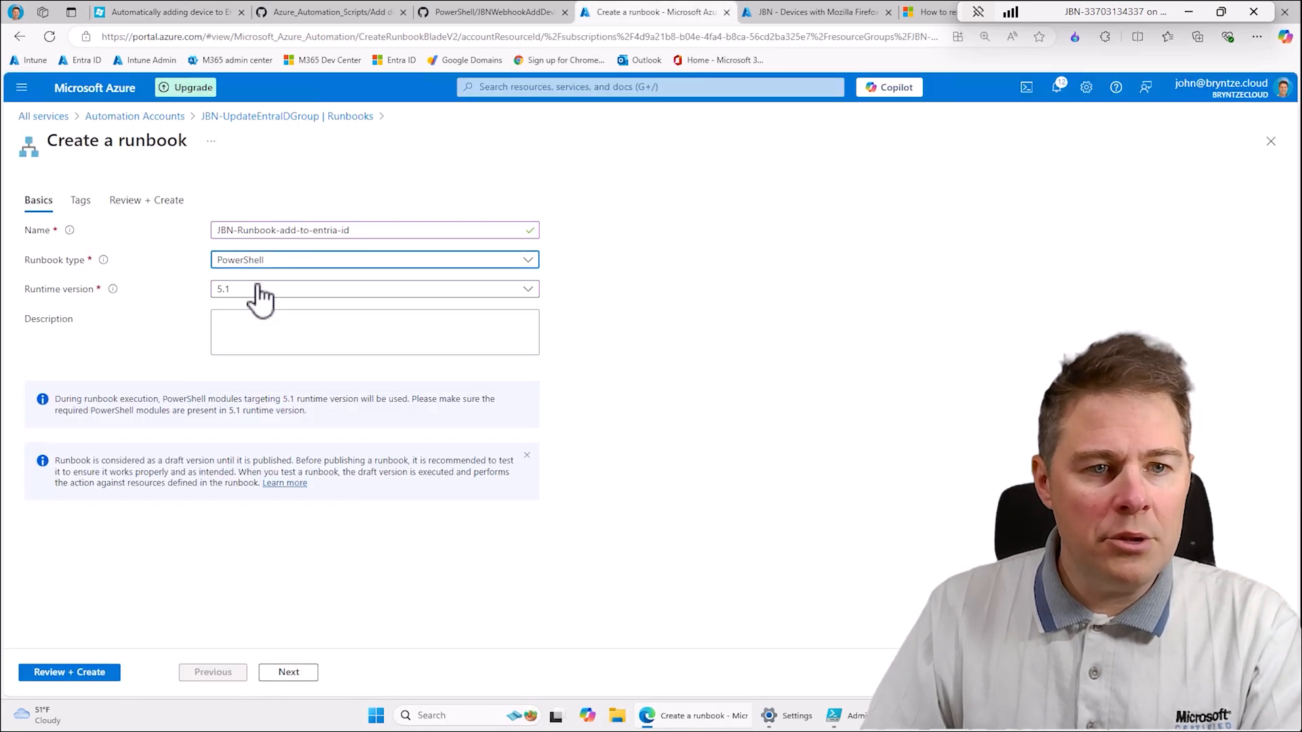
left_click(231, 291)
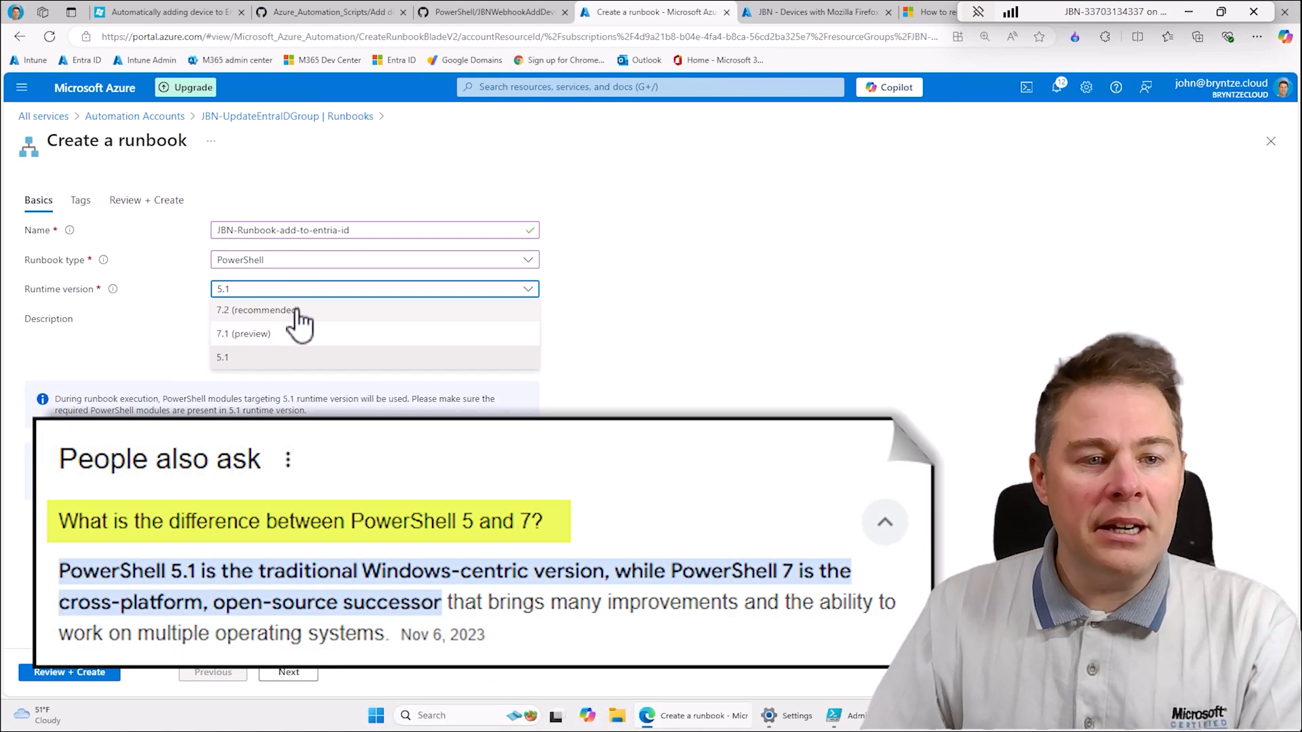
left_click(231, 358)
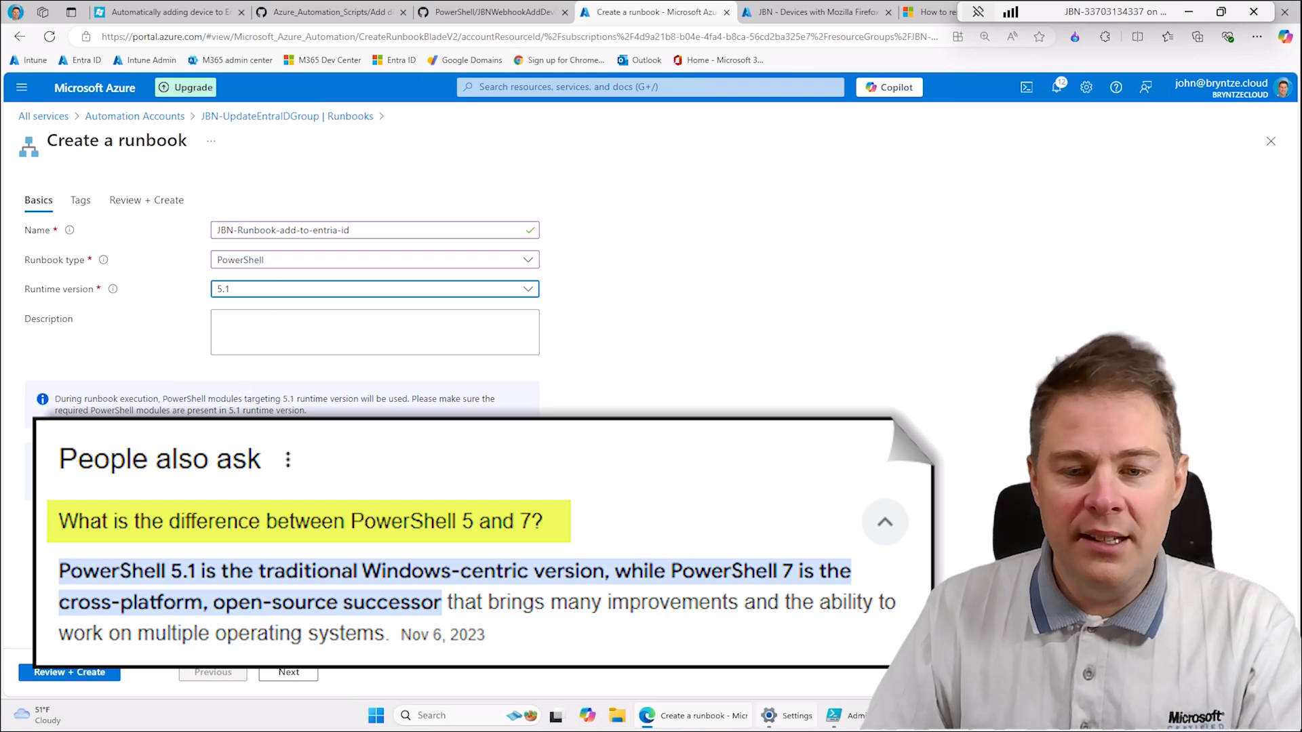
left_click(837, 716)
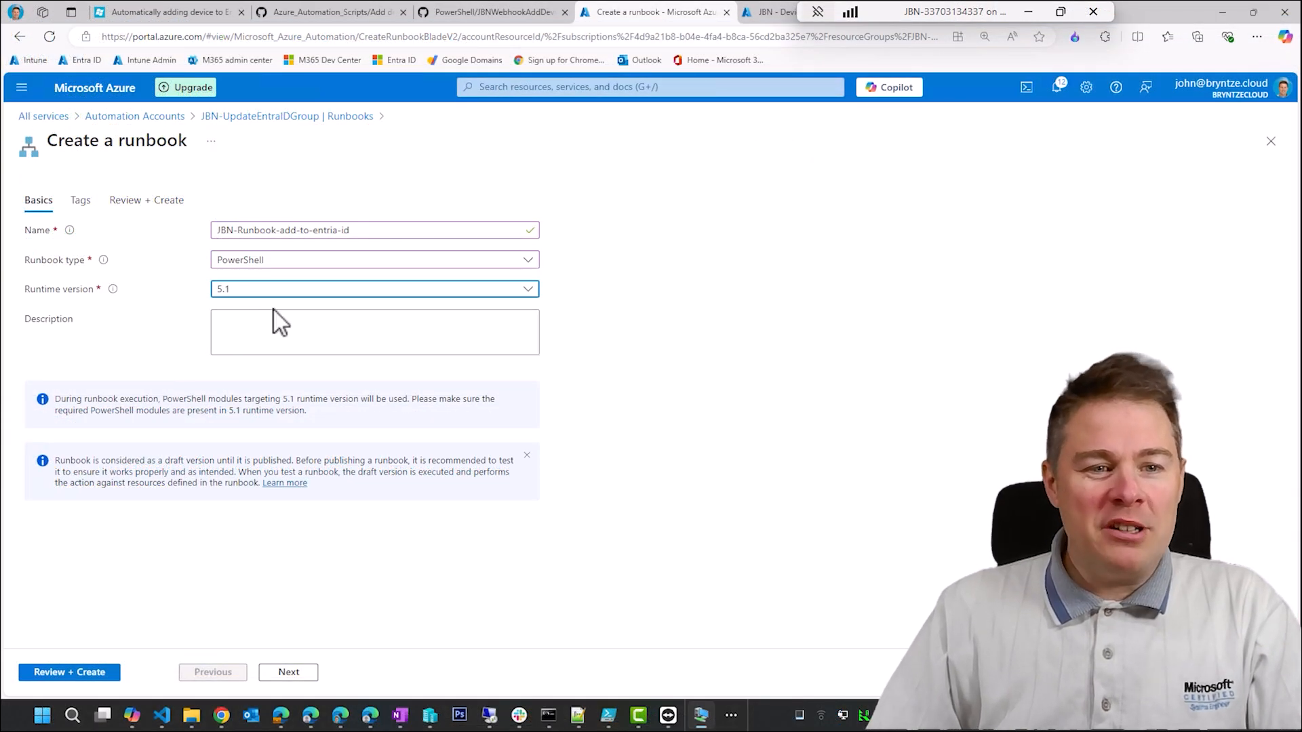
- Enter the description "Runbook to add device into EntraID group" and look through the clipboard history for the group name
left_click(316, 343)
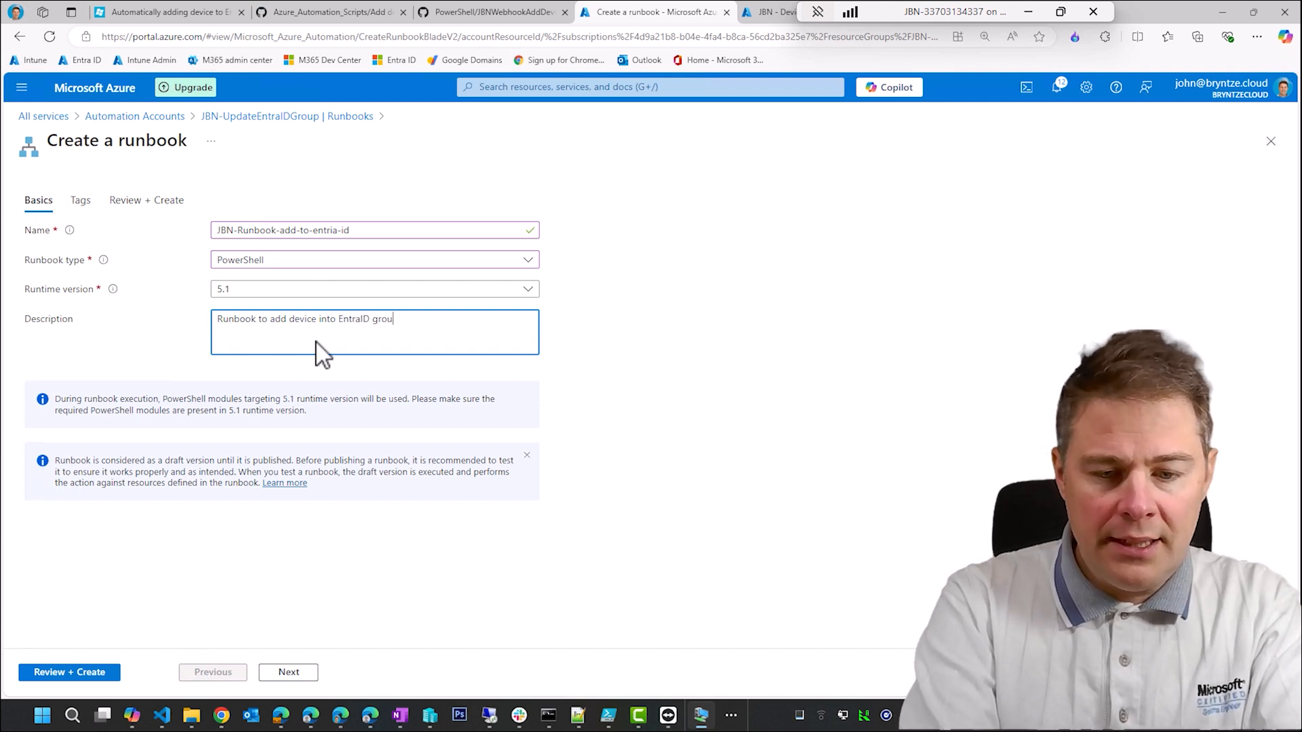
key("super+v")
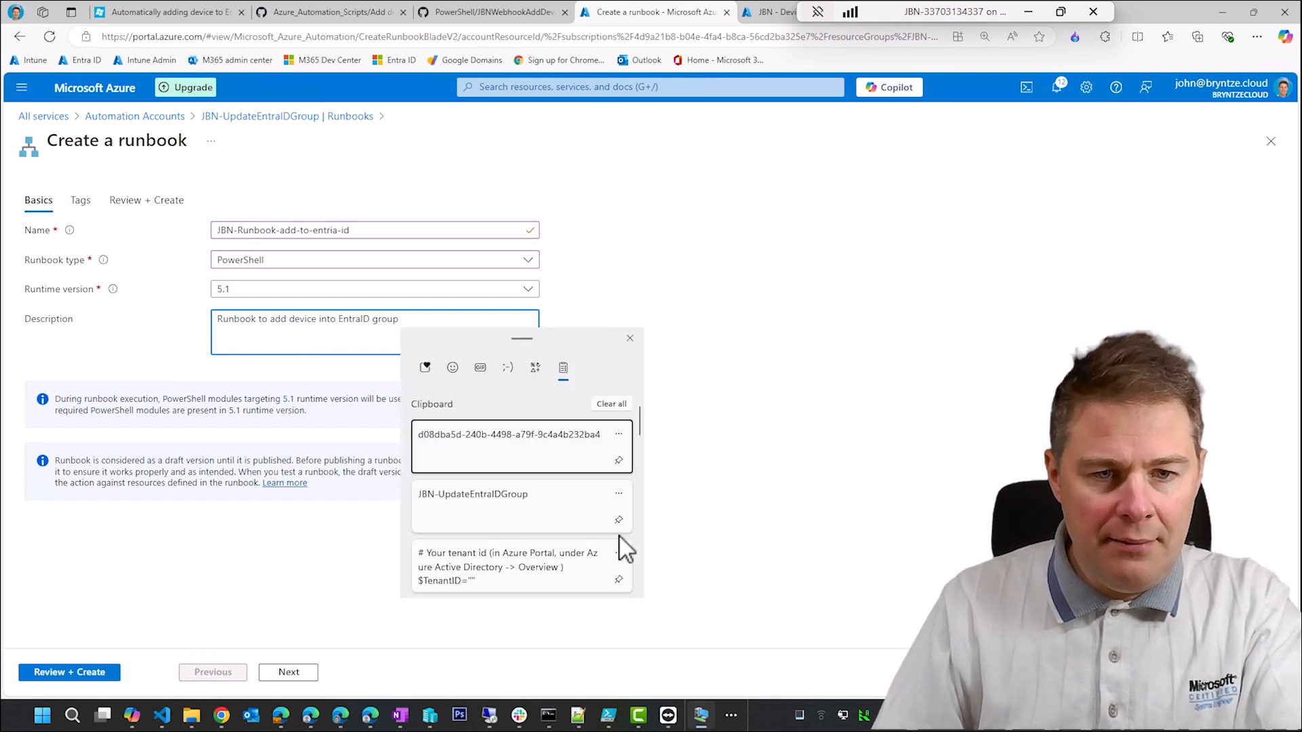
scroll(590, 517, "down", 2)
scroll(590, 517, "up", 2)
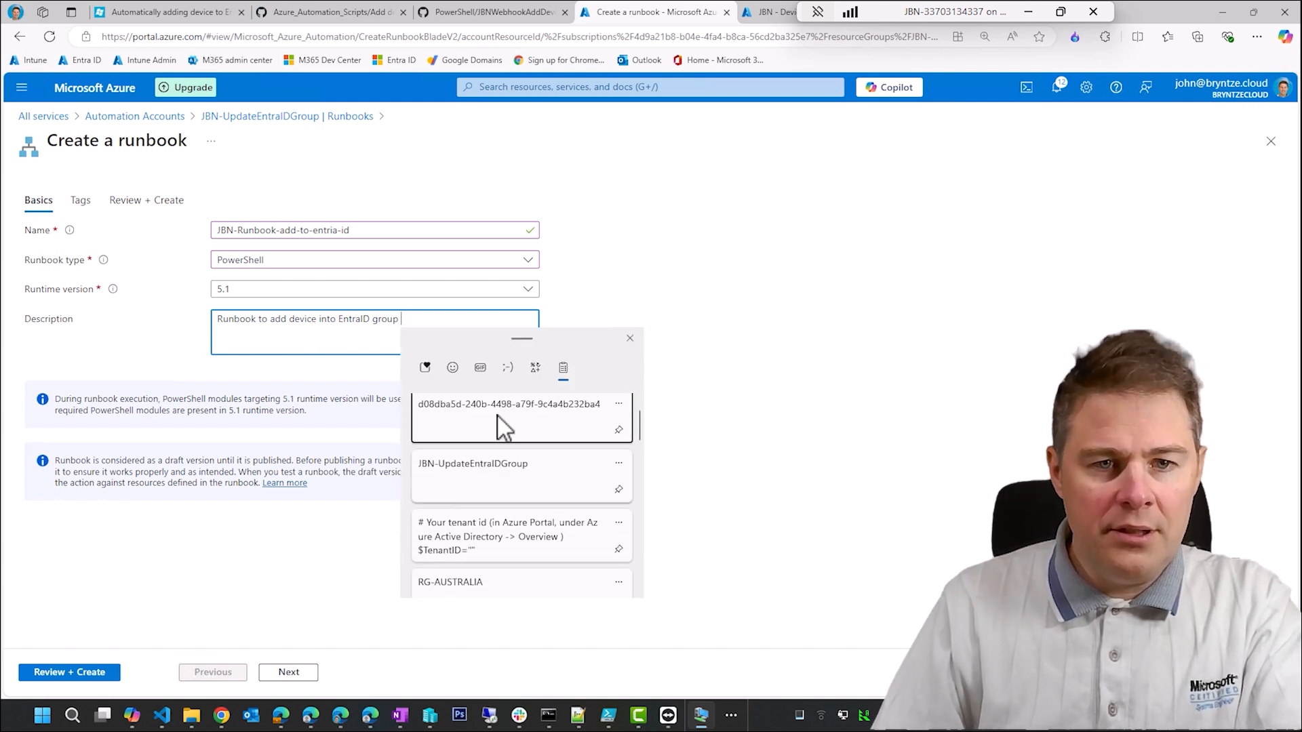
left_click(434, 317)
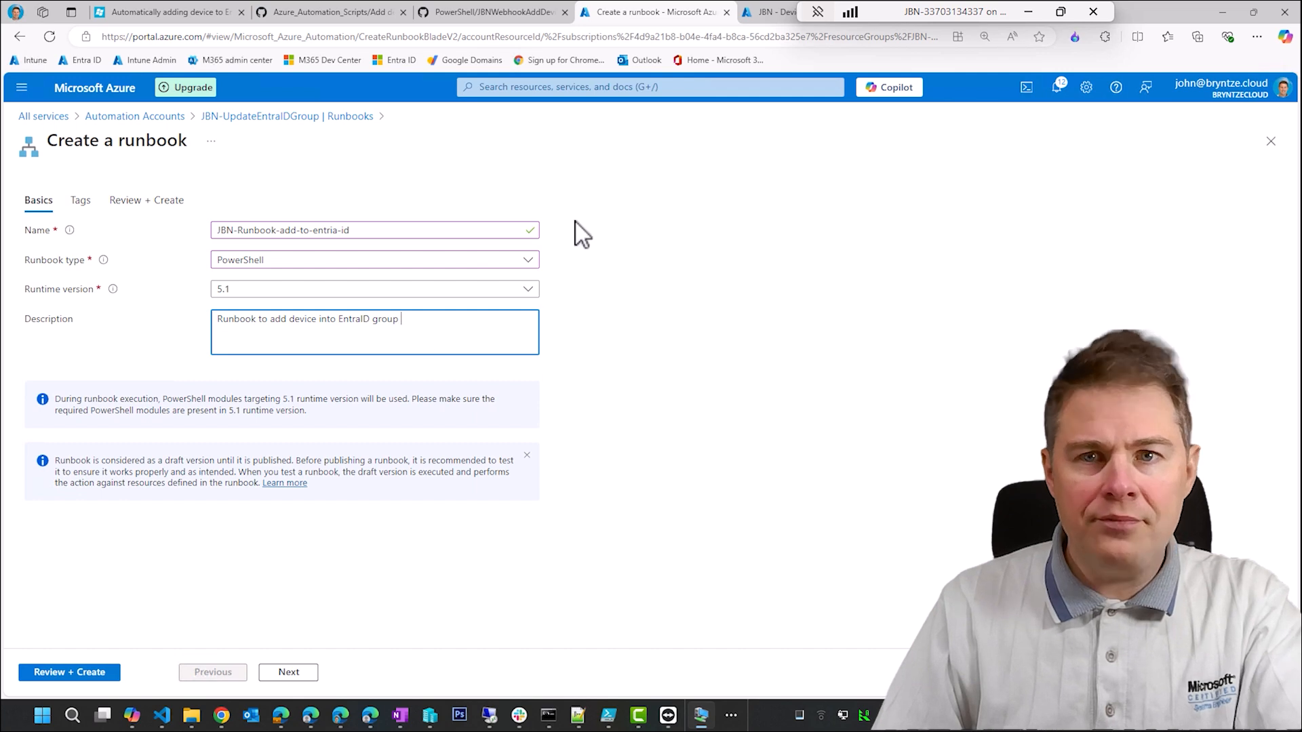
- Append the group name "JBN - Devices with Mozilla Firefox installed" from the Intune group page to the description, leave tags empty, and proceed to the review
left_click_drag(877, 5, 1121, 1)
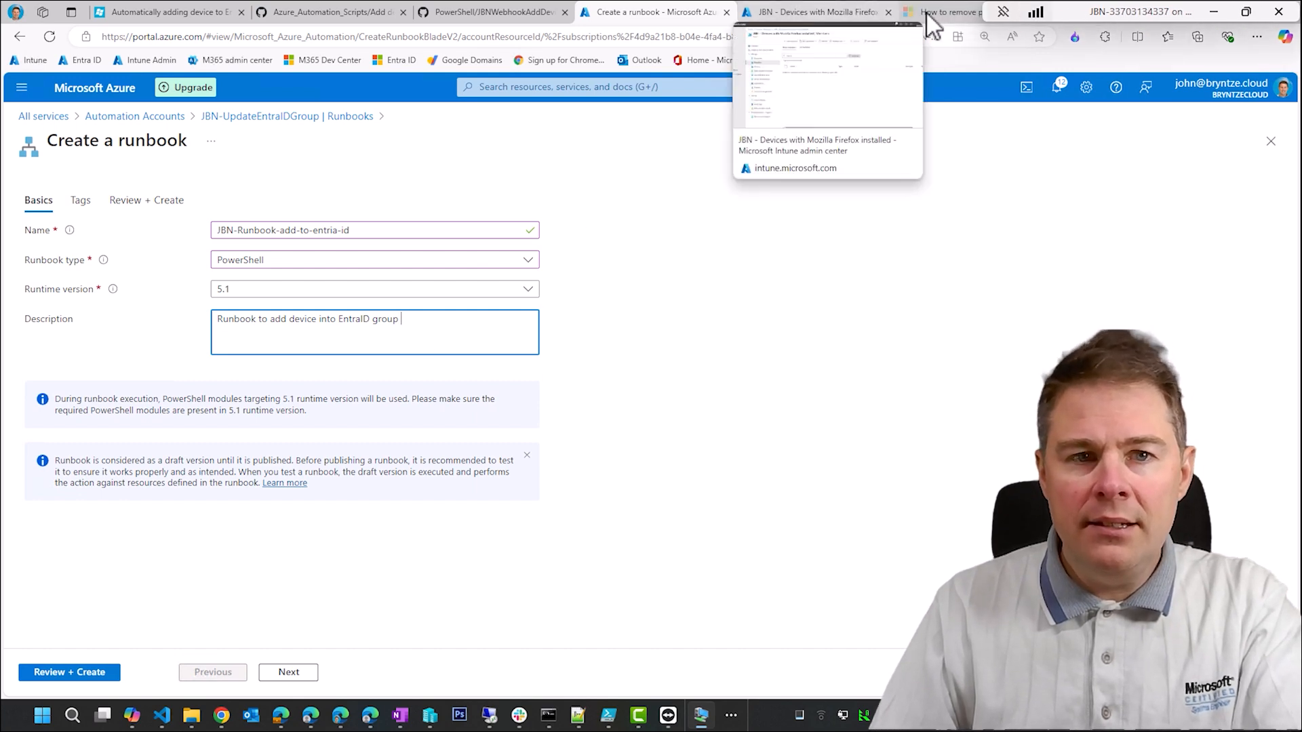
left_click(814, 11)
left_click_drag(563, 141, 217, 145)
key("ctrl+c")
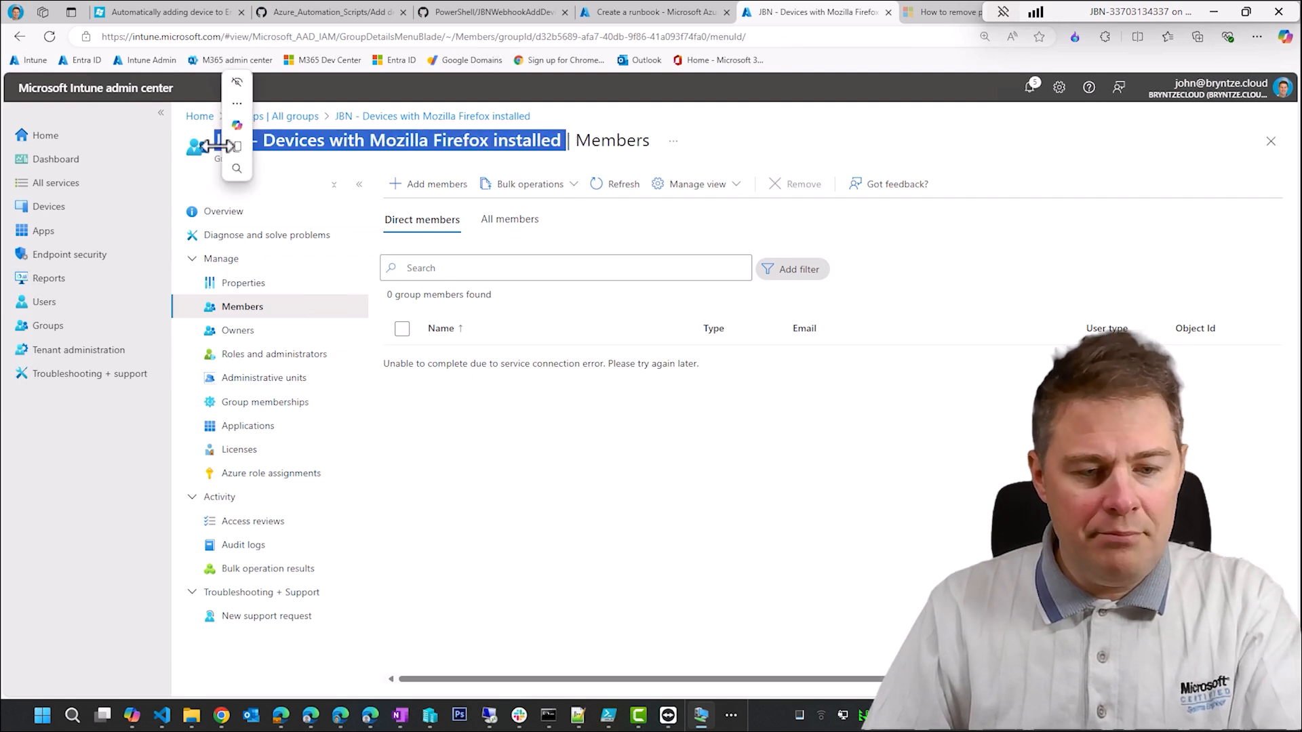
left_click(657, 13)
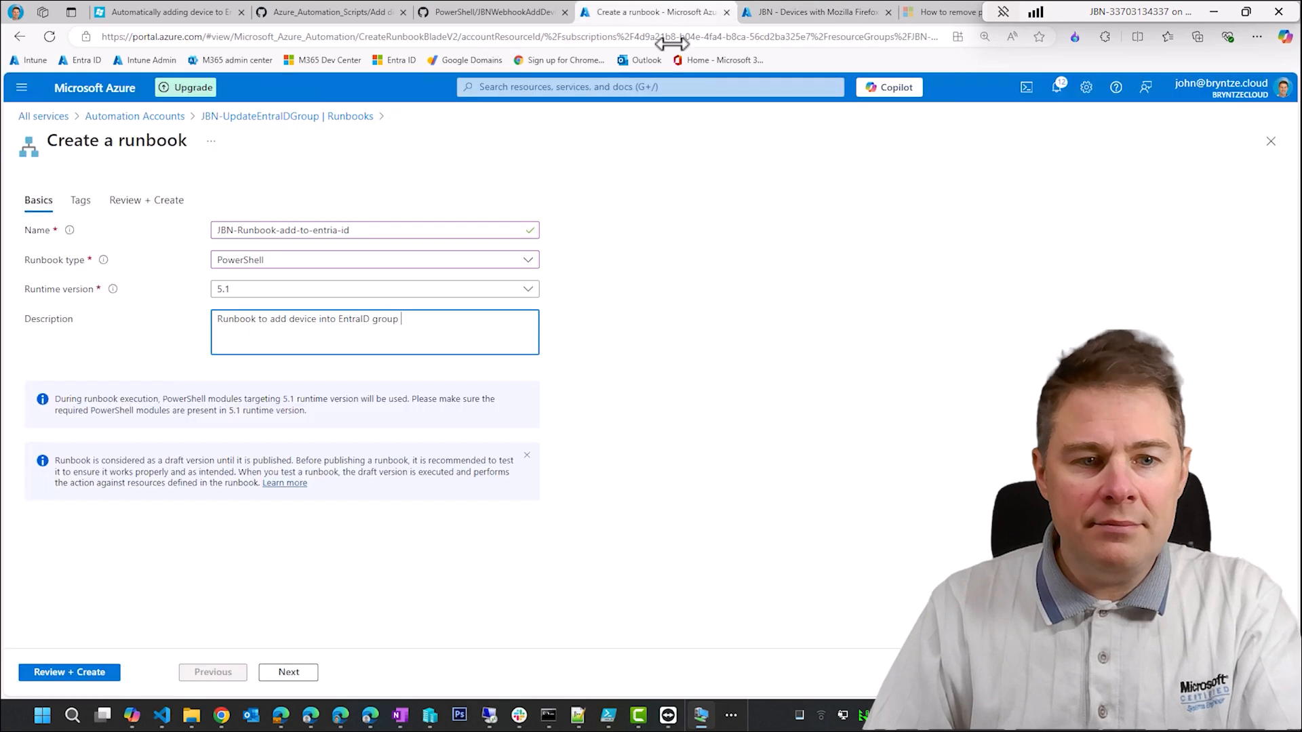
key("ctrl+v")
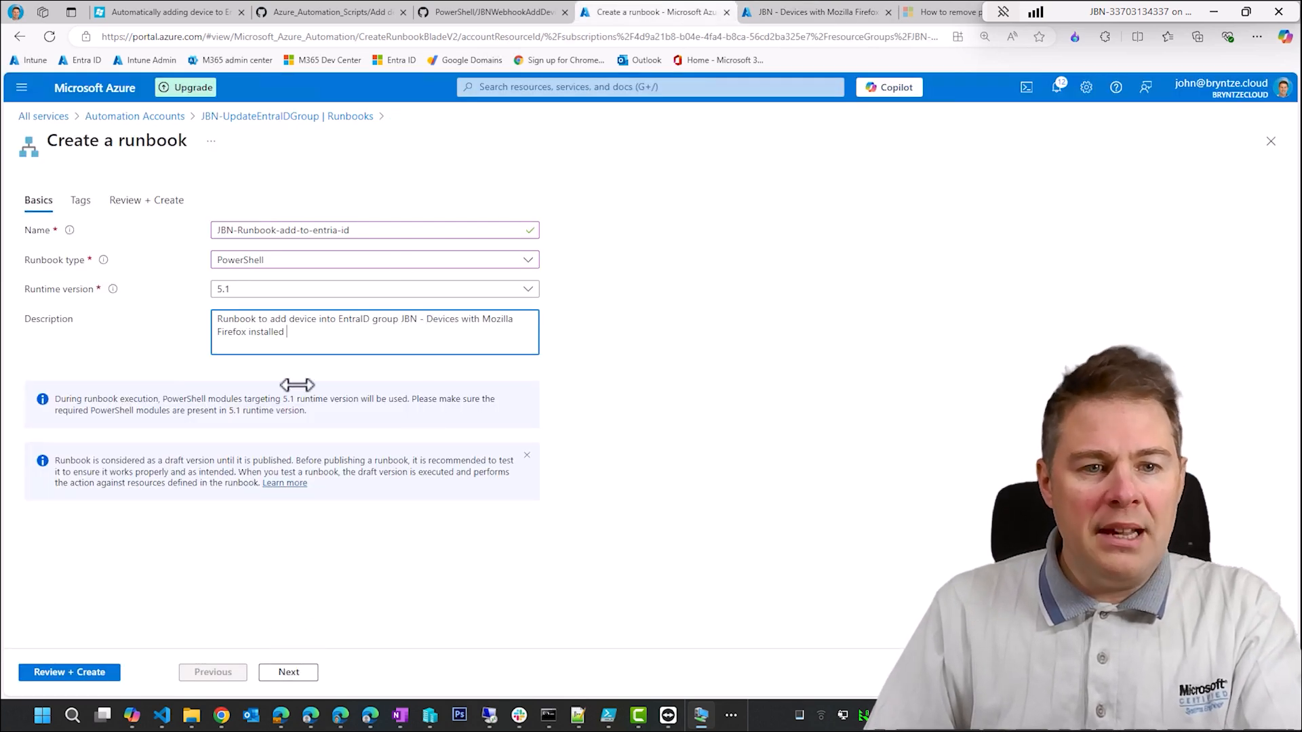
left_click(290, 674)
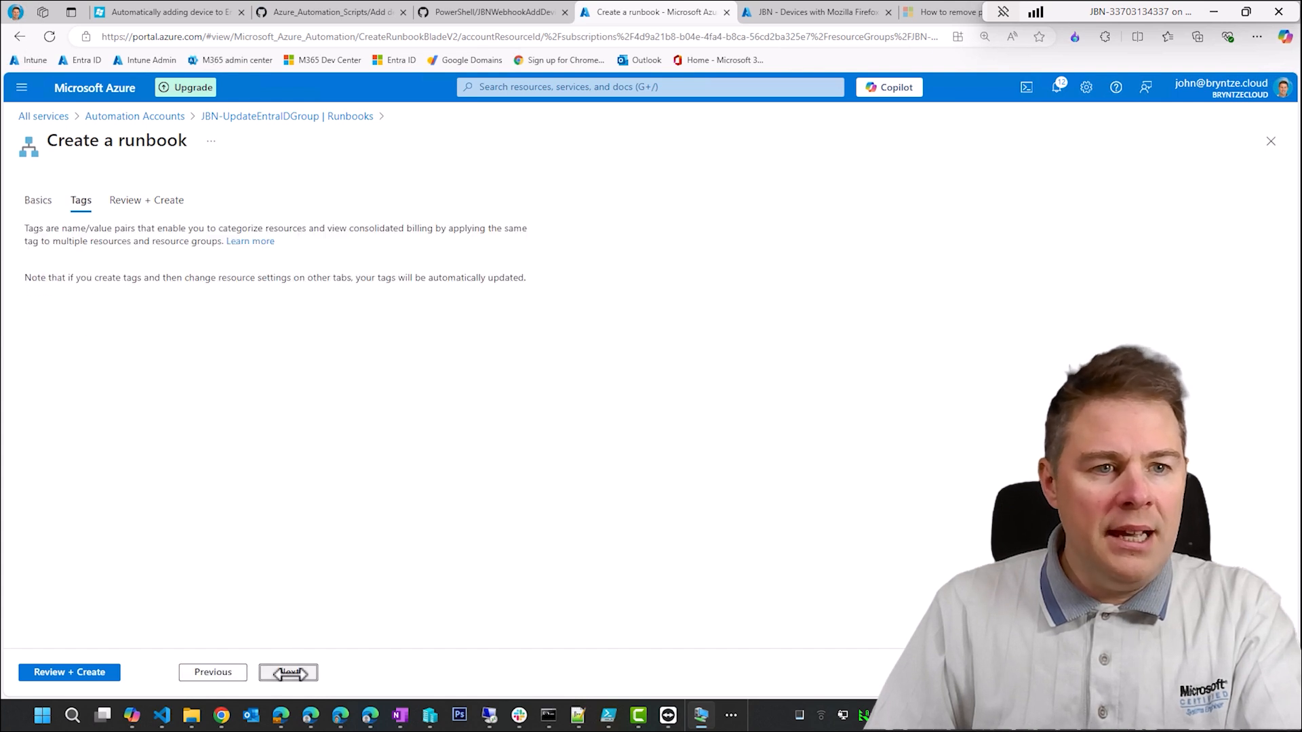
left_click(290, 673)
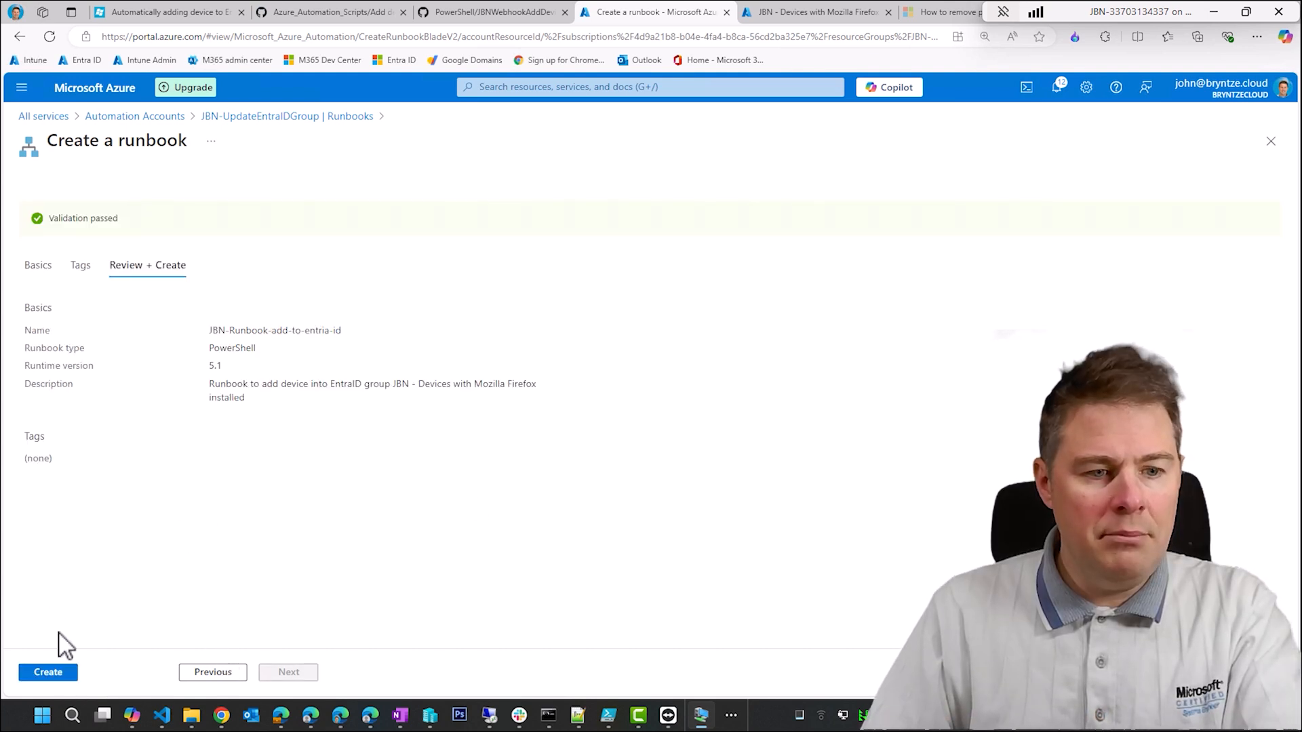
- Create the runbook and check the blog article's next instructions for adding the script and webhook
left_click(68, 679)
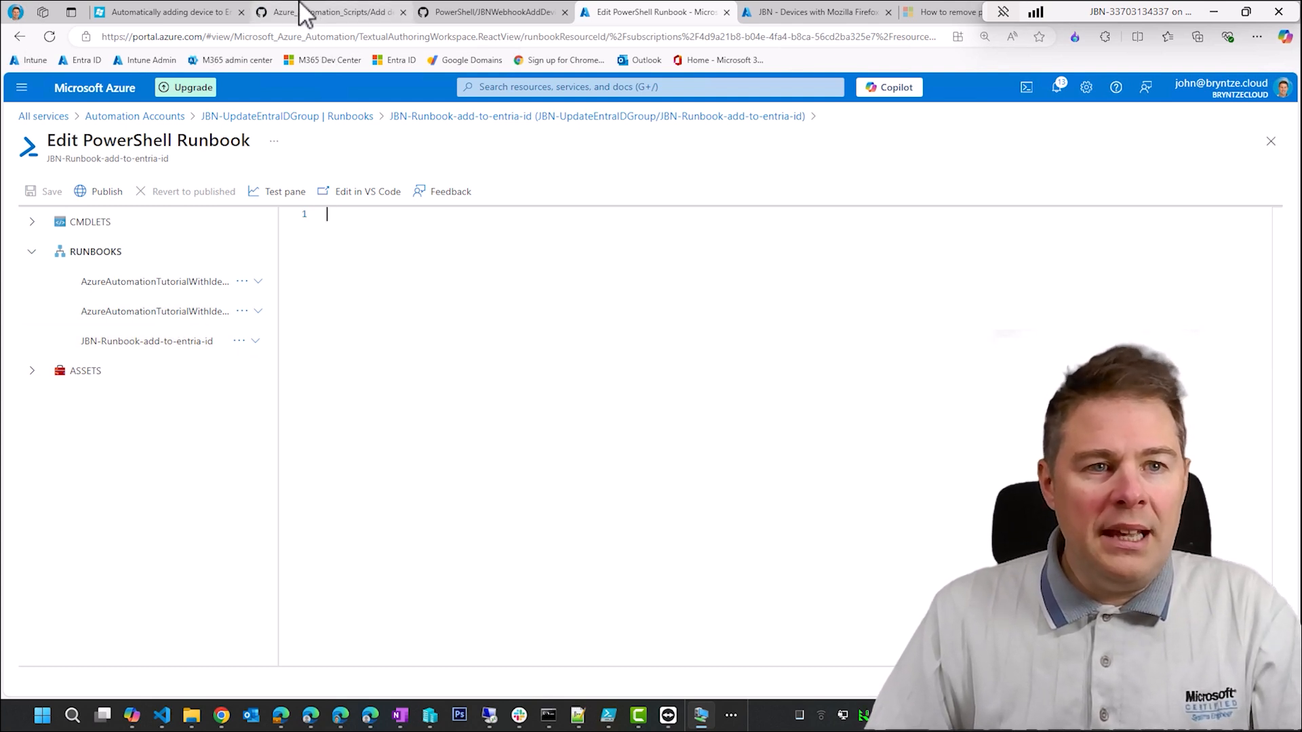
left_click(171, 12)
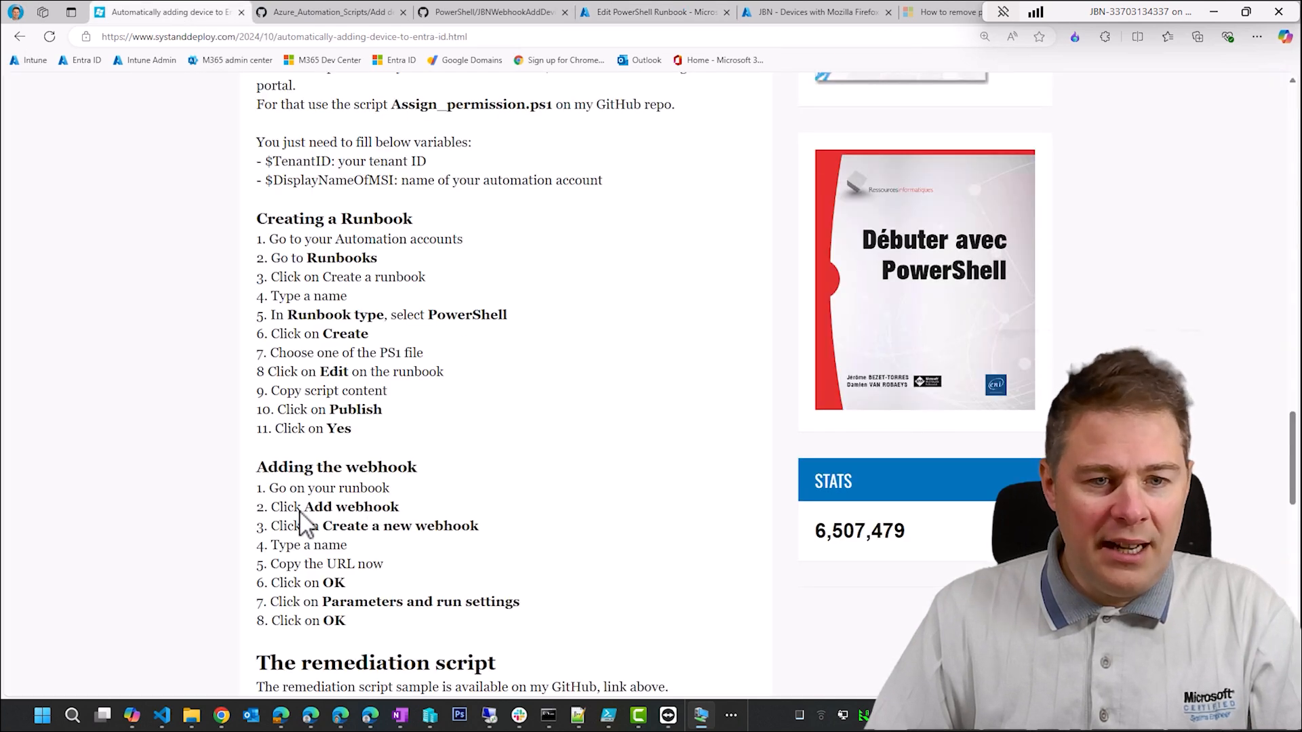
left_click_drag(334, 531, 413, 531)
left_click(407, 543)
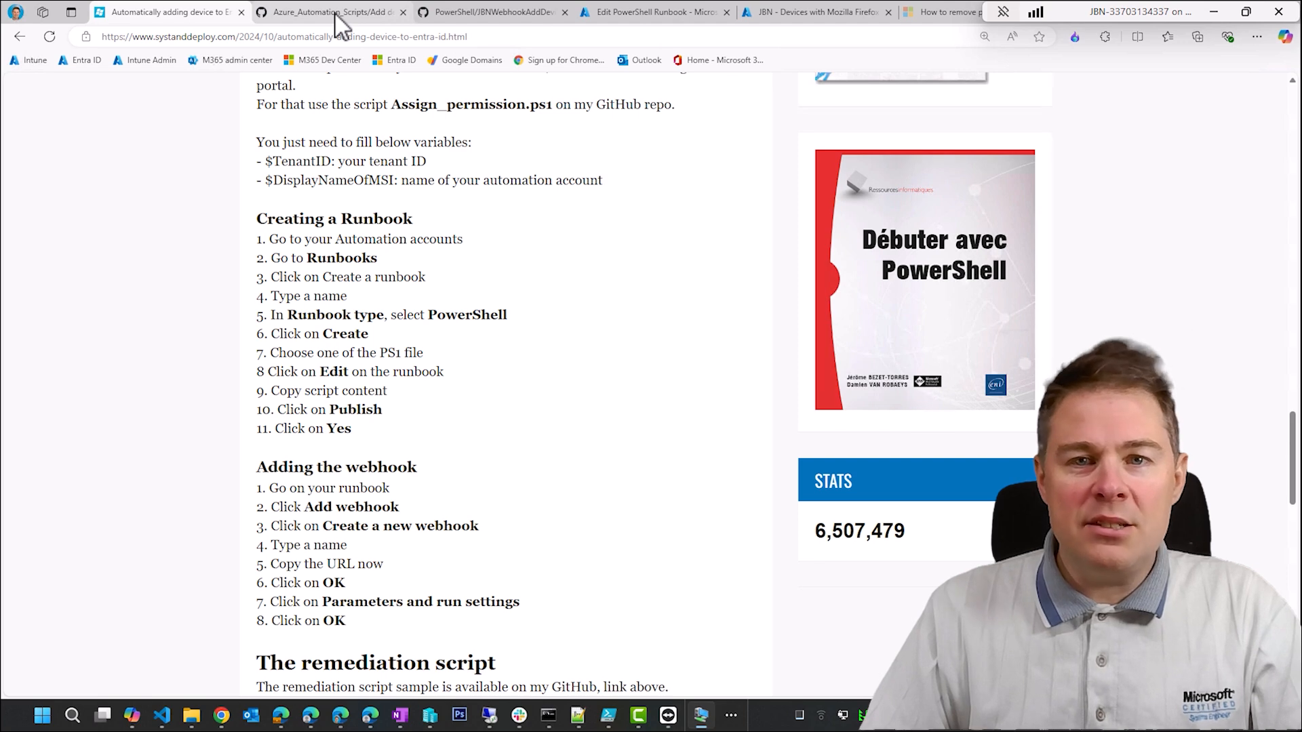
left_click(652, 12)
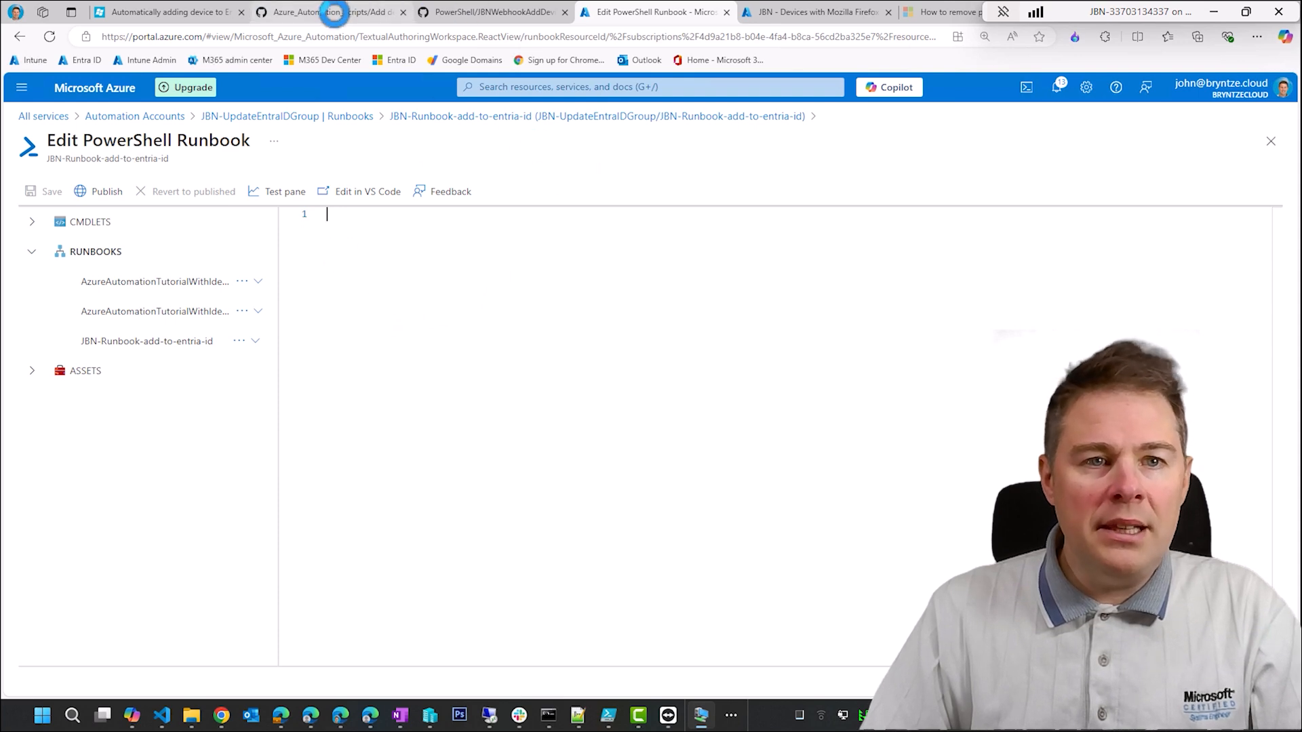
- Open Runbook.ps1 from the "From remediation script" folder of the GitHub repository and try selecting its whole code
left_click(334, 13)
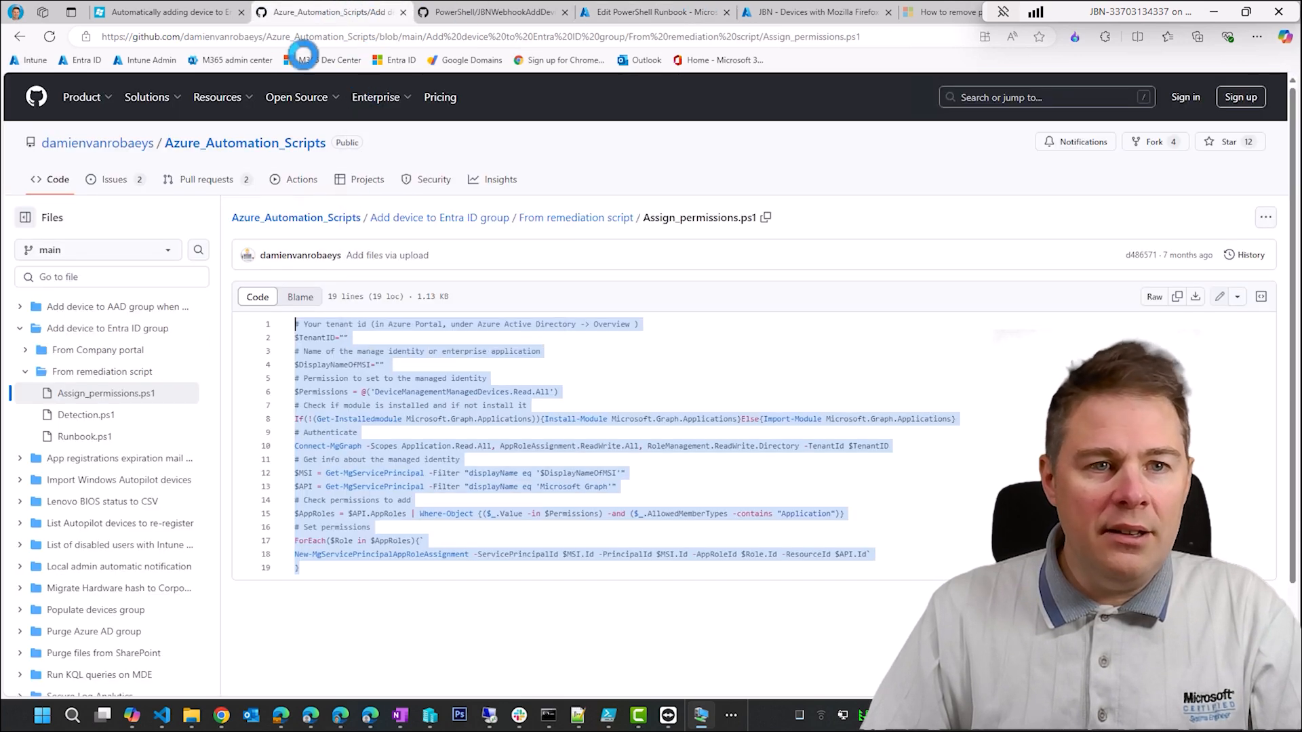
key("alt+Left")
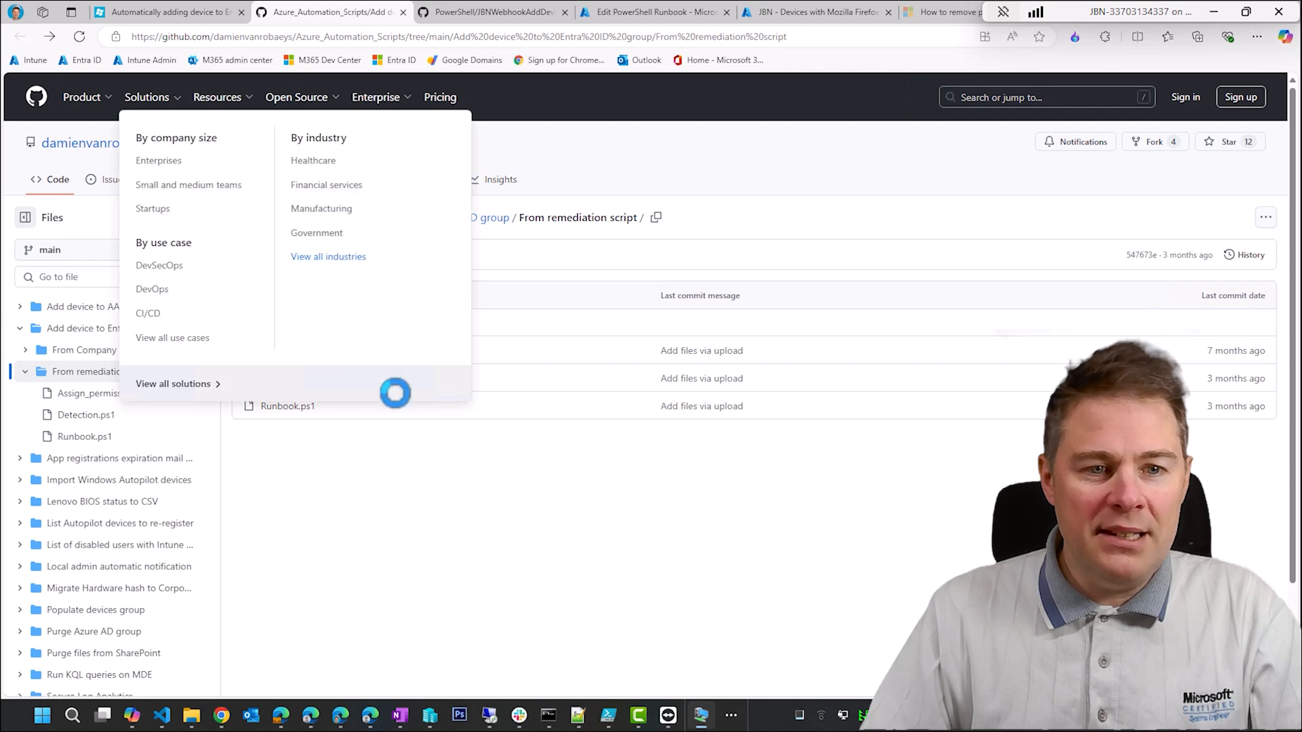
left_click(283, 406)
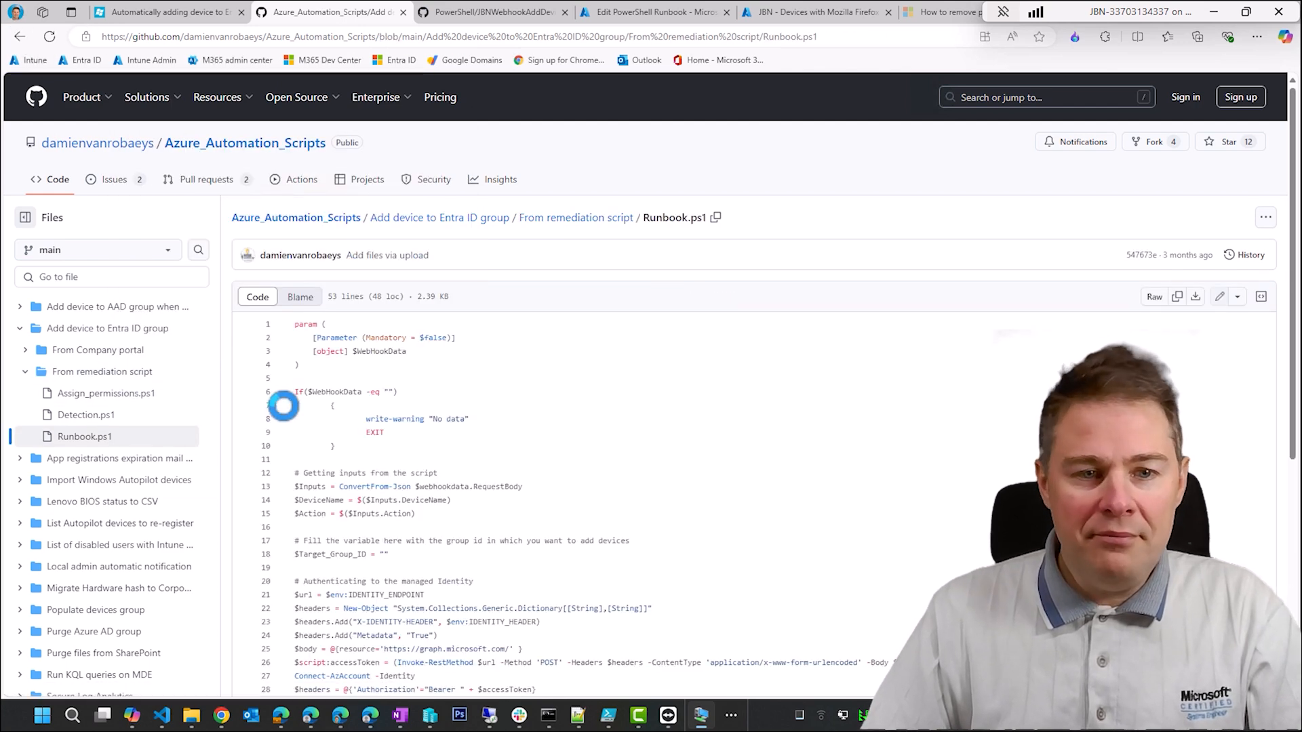
left_click(367, 435)
key("ctrl+a")
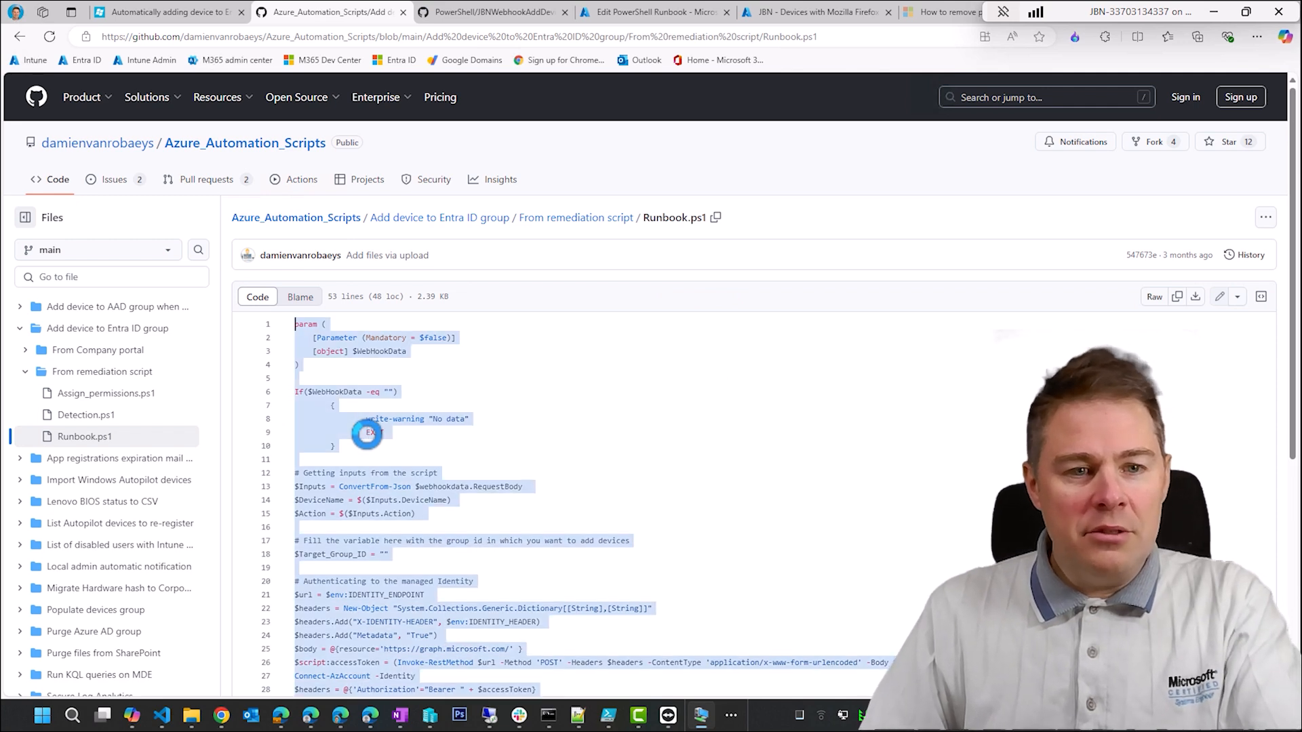
left_click(653, 643)
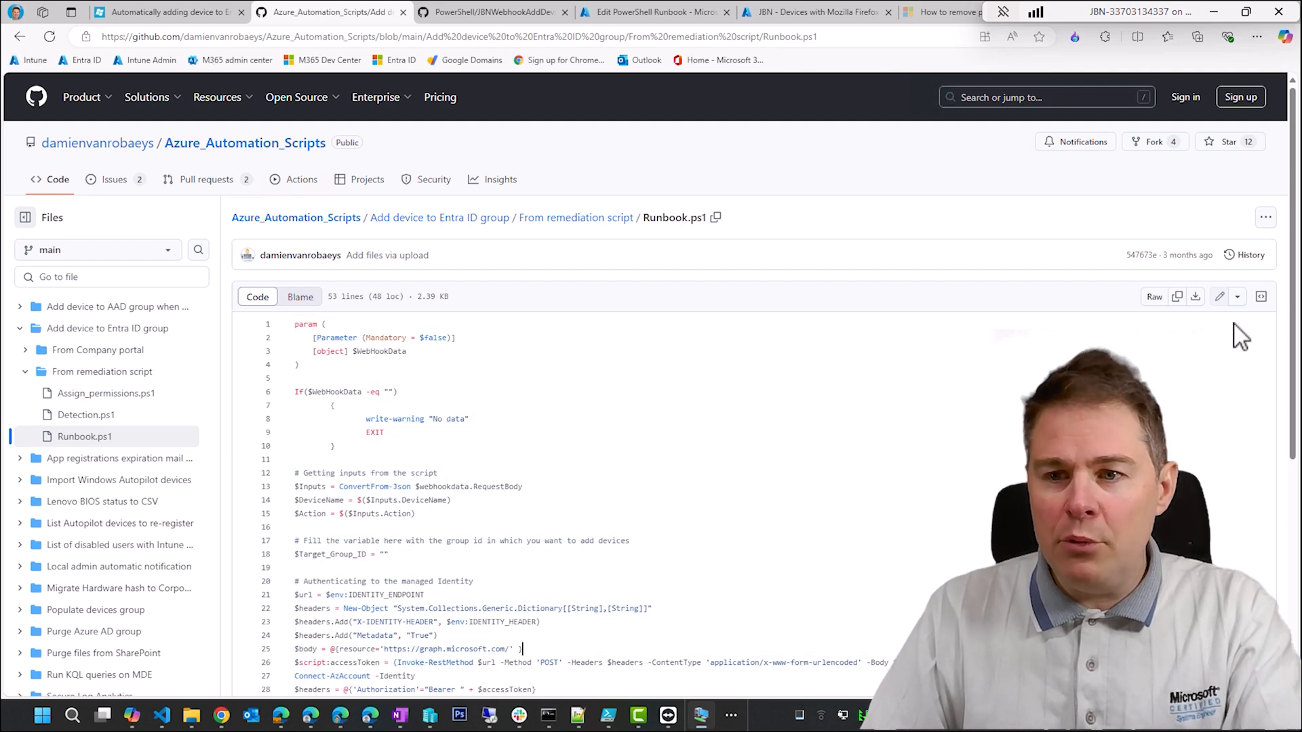
- Download Runbook.ps1 from GitHub, keep the file, and open it from the Downloads folder in Notepad
left_click(1193, 297)
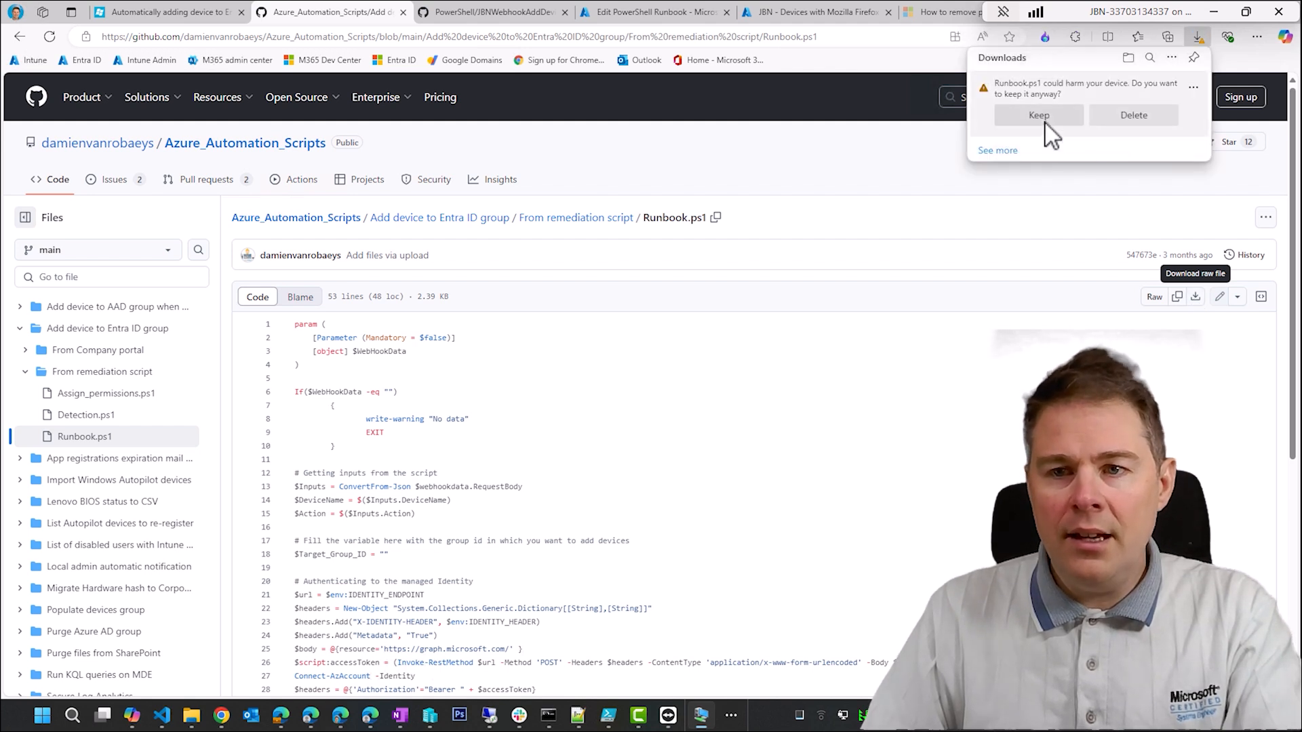
left_click(1148, 96)
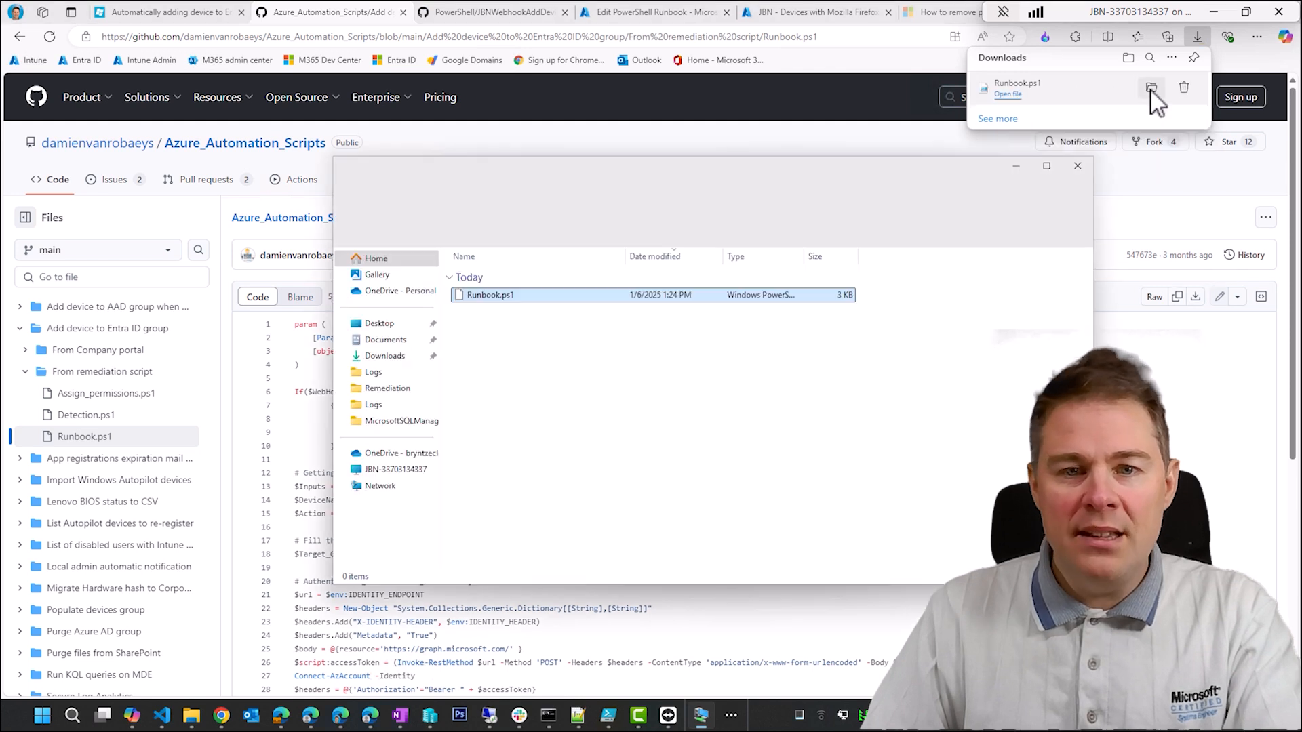
right_click(494, 298)
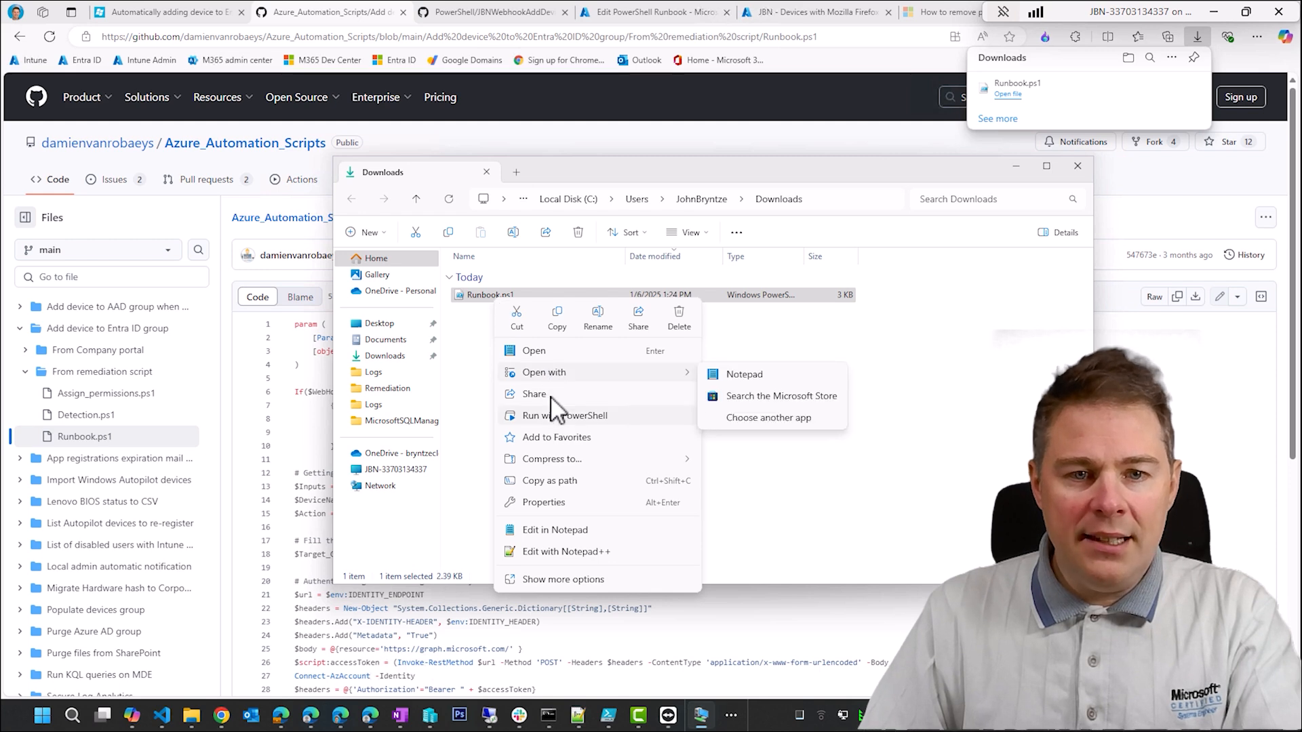
left_click(539, 350)
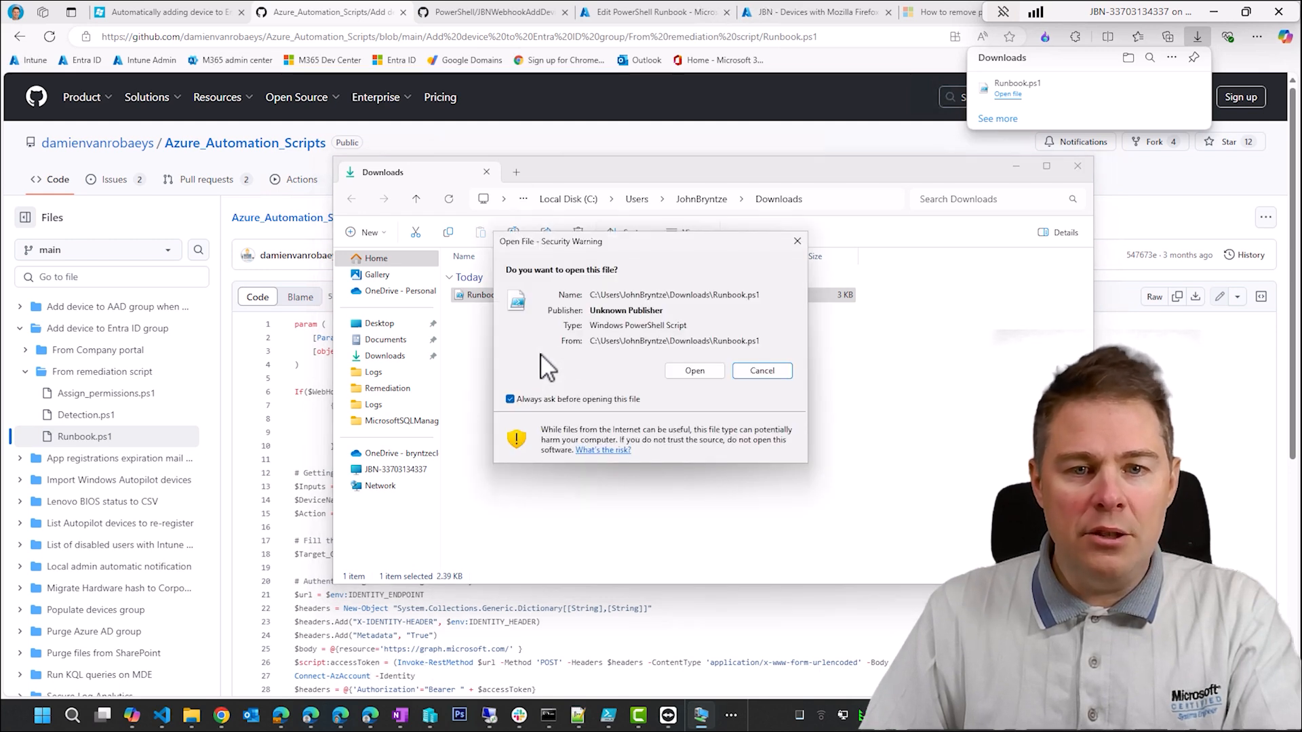
left_click(707, 367)
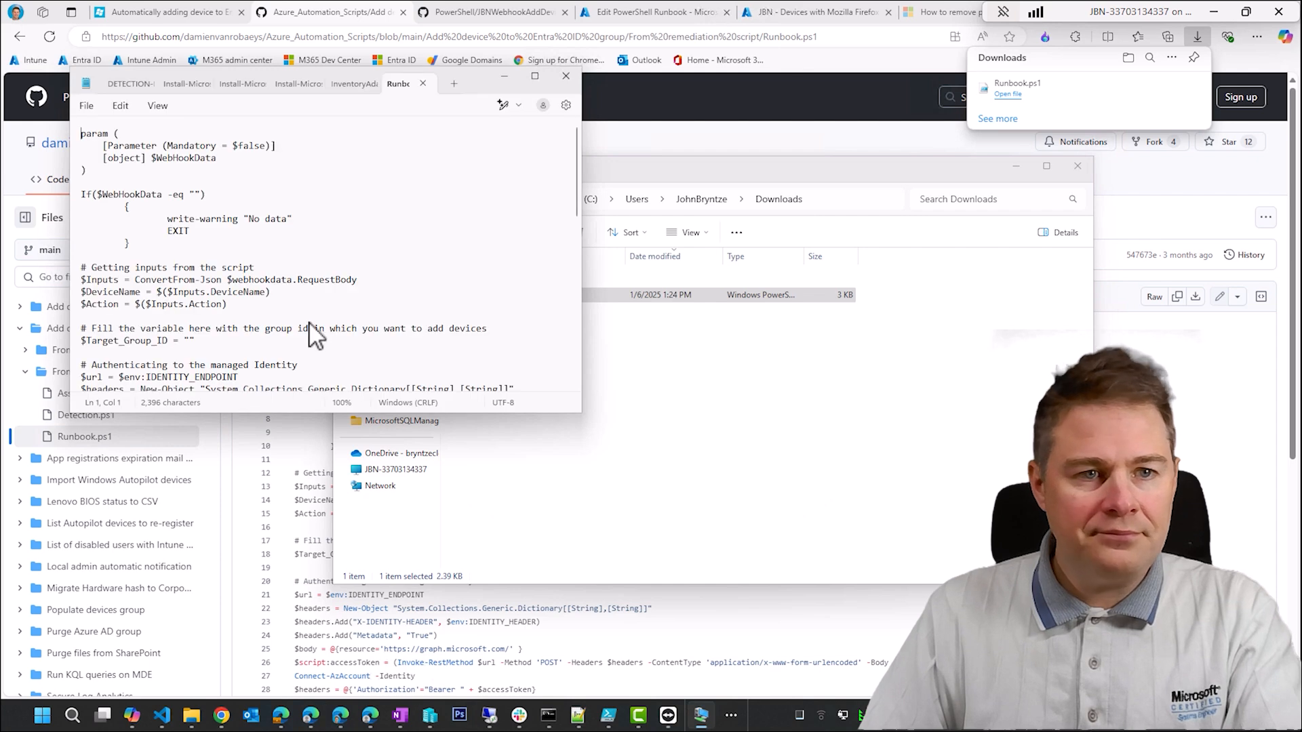
- Copy the entire Runbook.ps1 script into the empty PowerShell runbook in the Azure portal and save it
key("ctrl+a")
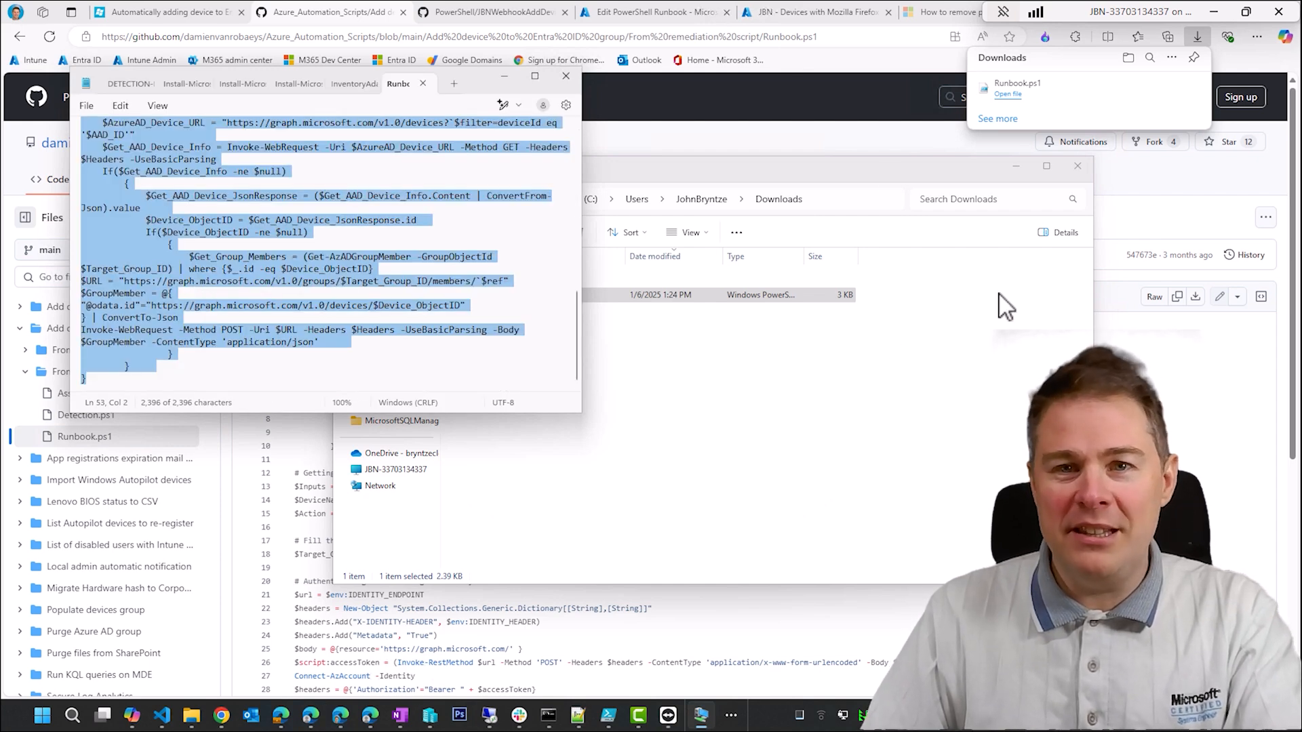
left_click(790, 12)
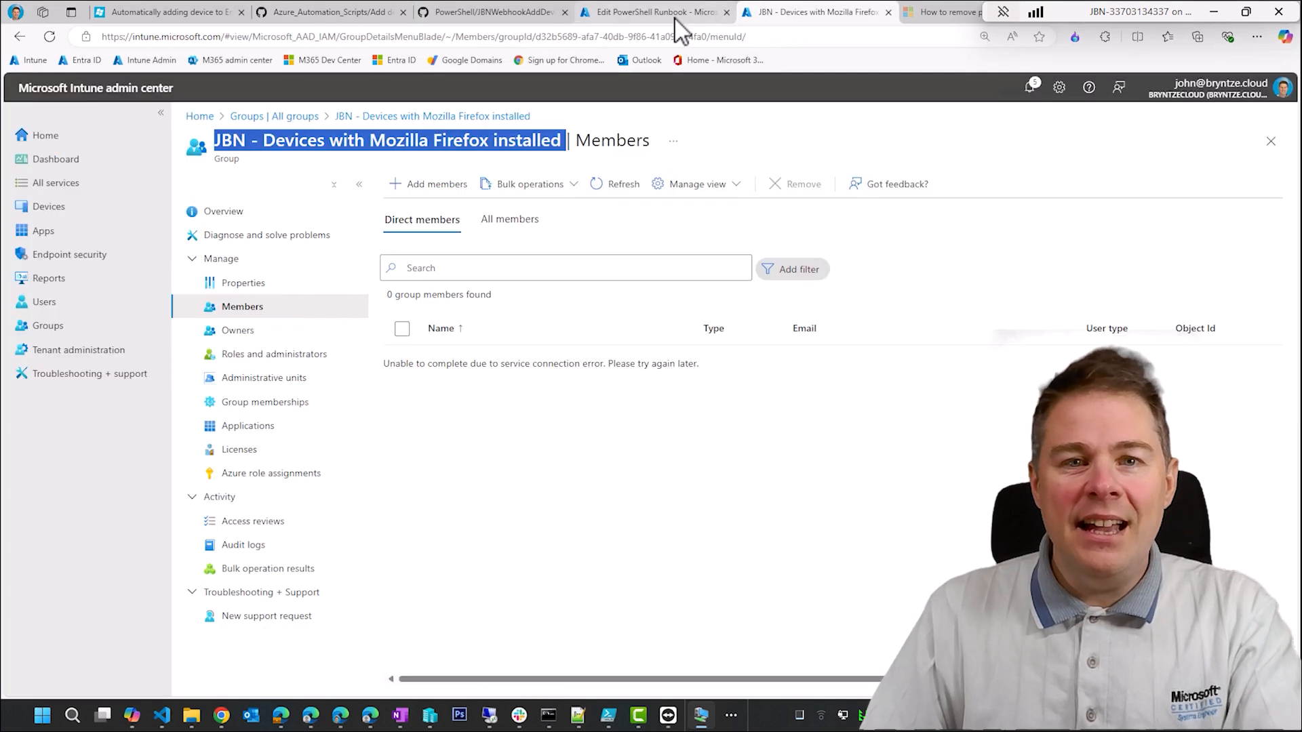
left_click(638, 14)
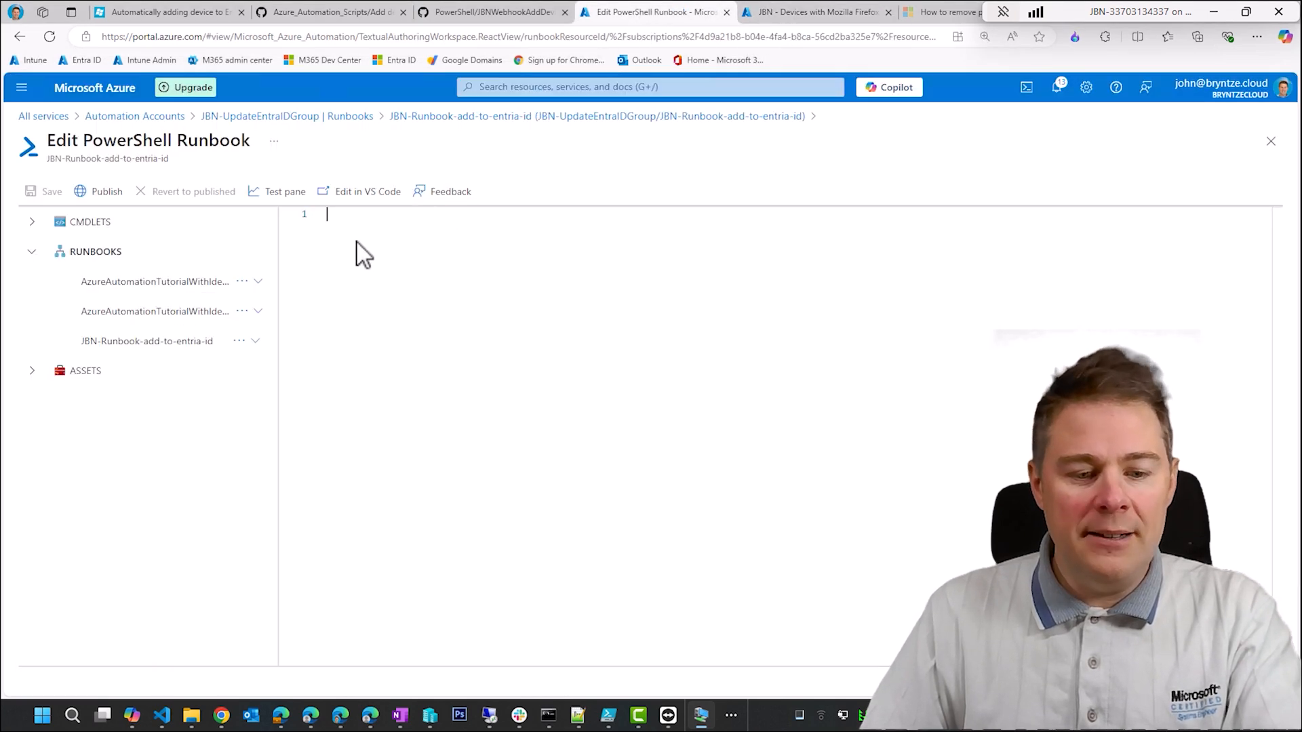
key("ctrl+v")
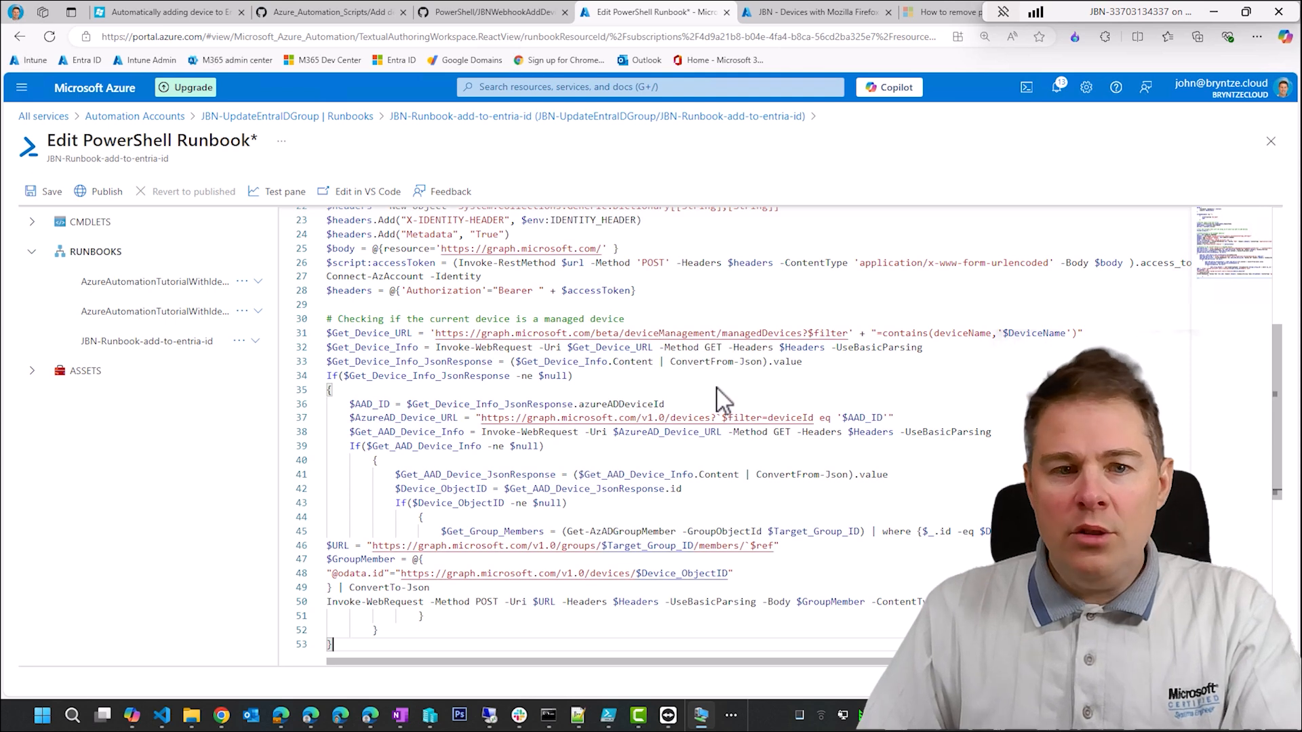
scroll(719, 400, "up", 5)
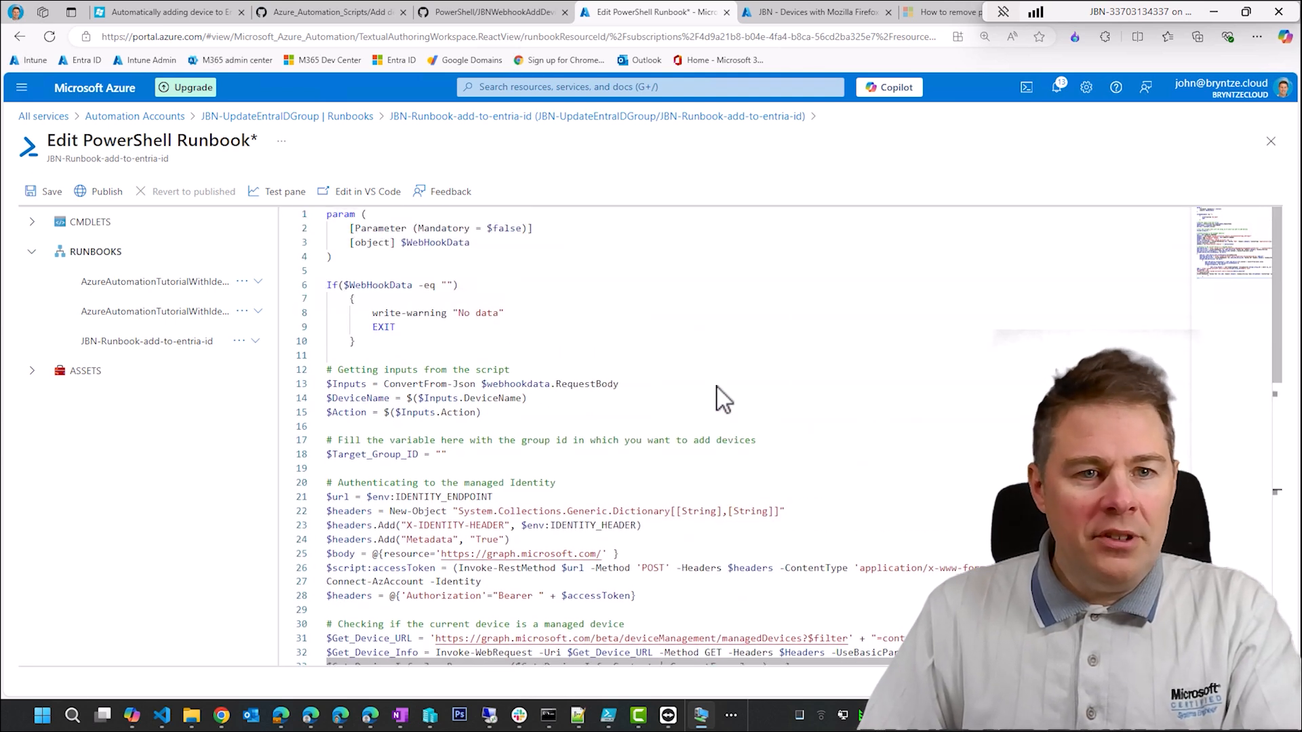
left_click(47, 191)
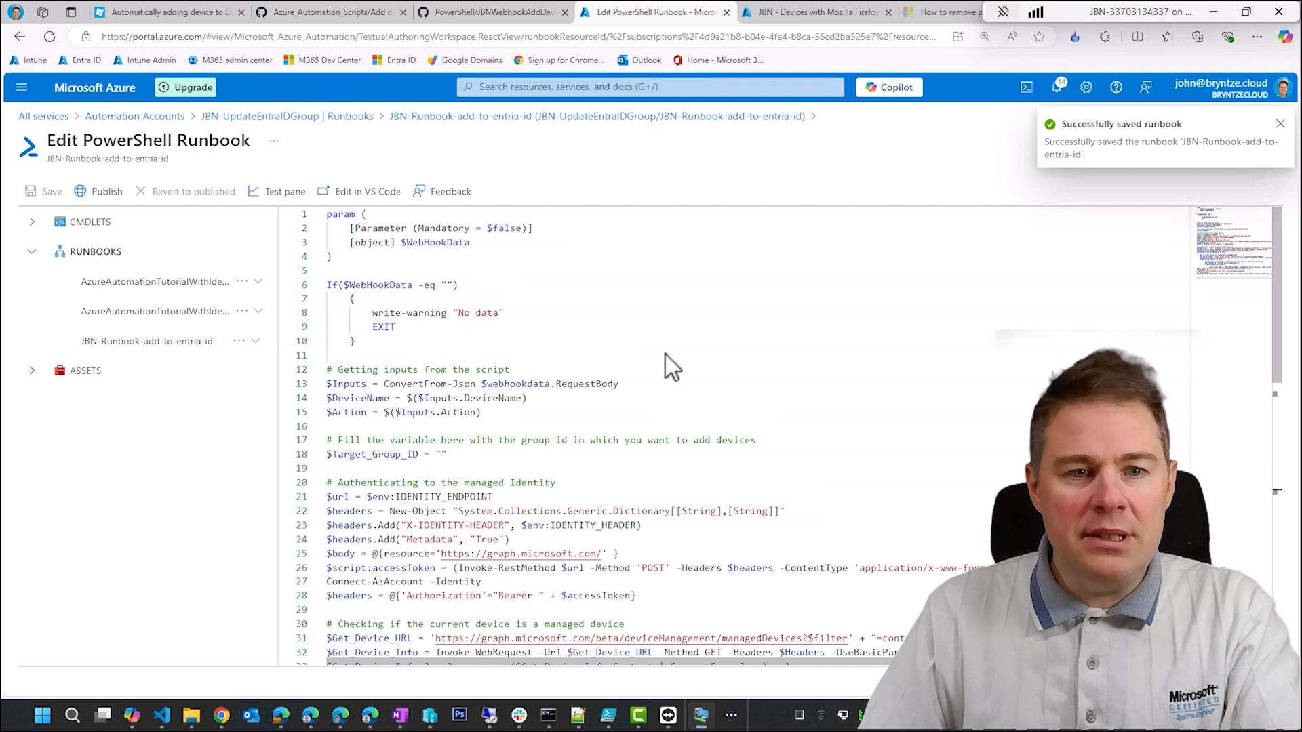
- Set $Target_Group_ID to the object ID copied from the Intune group "JBN - Devices with Mozilla Firefox installed" and save the runbook
left_click(439, 454)
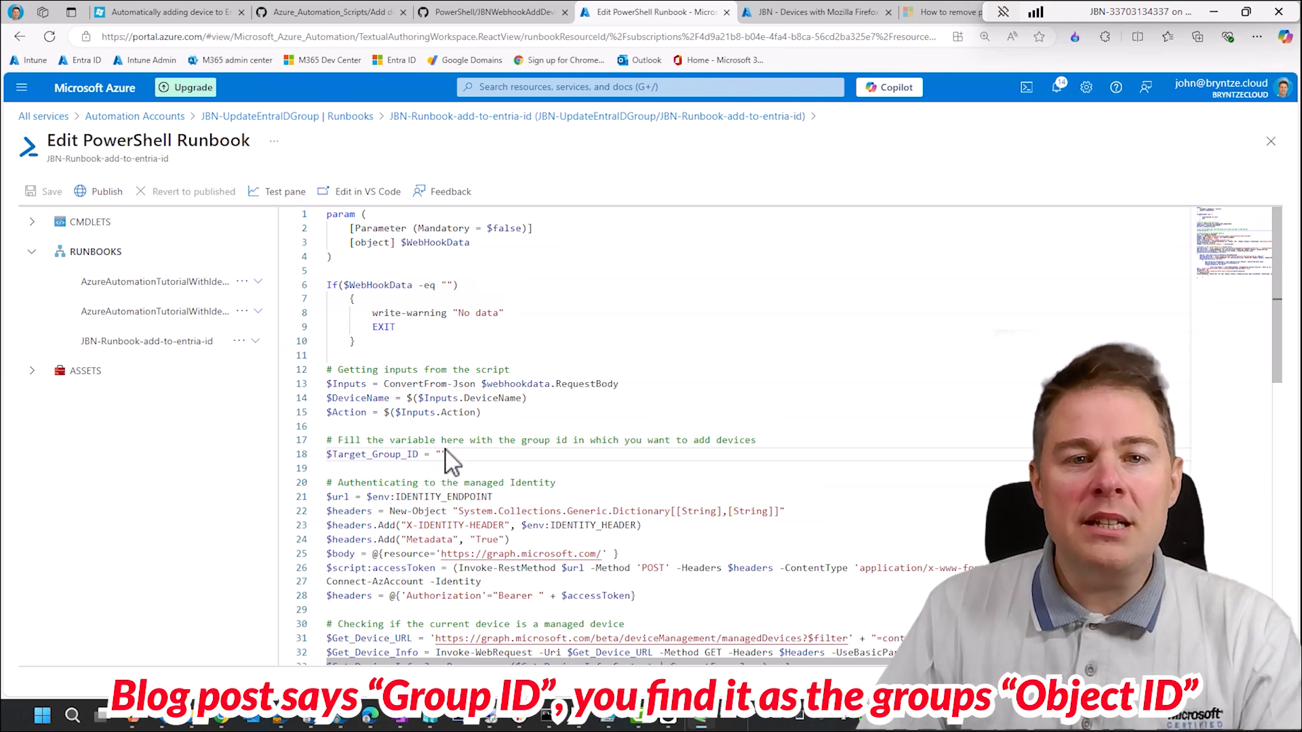
left_click(817, 12)
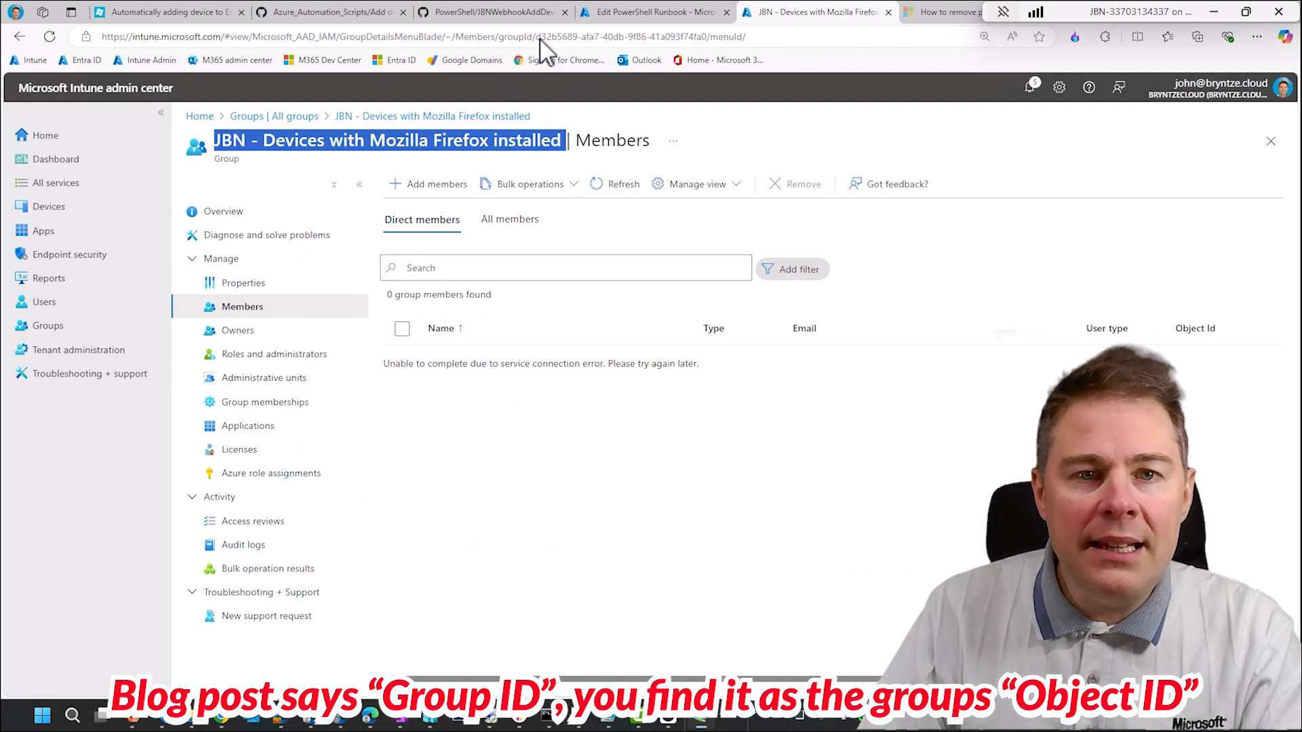
left_click(242, 212)
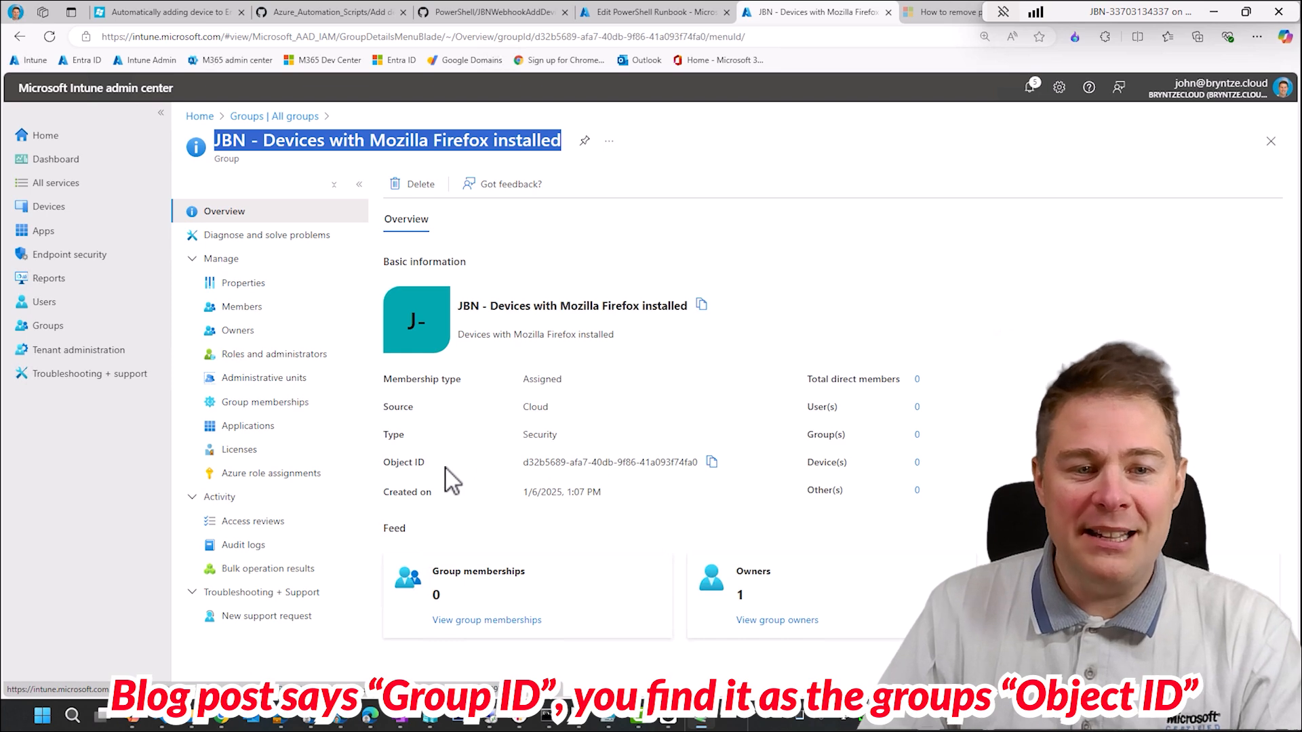
left_click(712, 464)
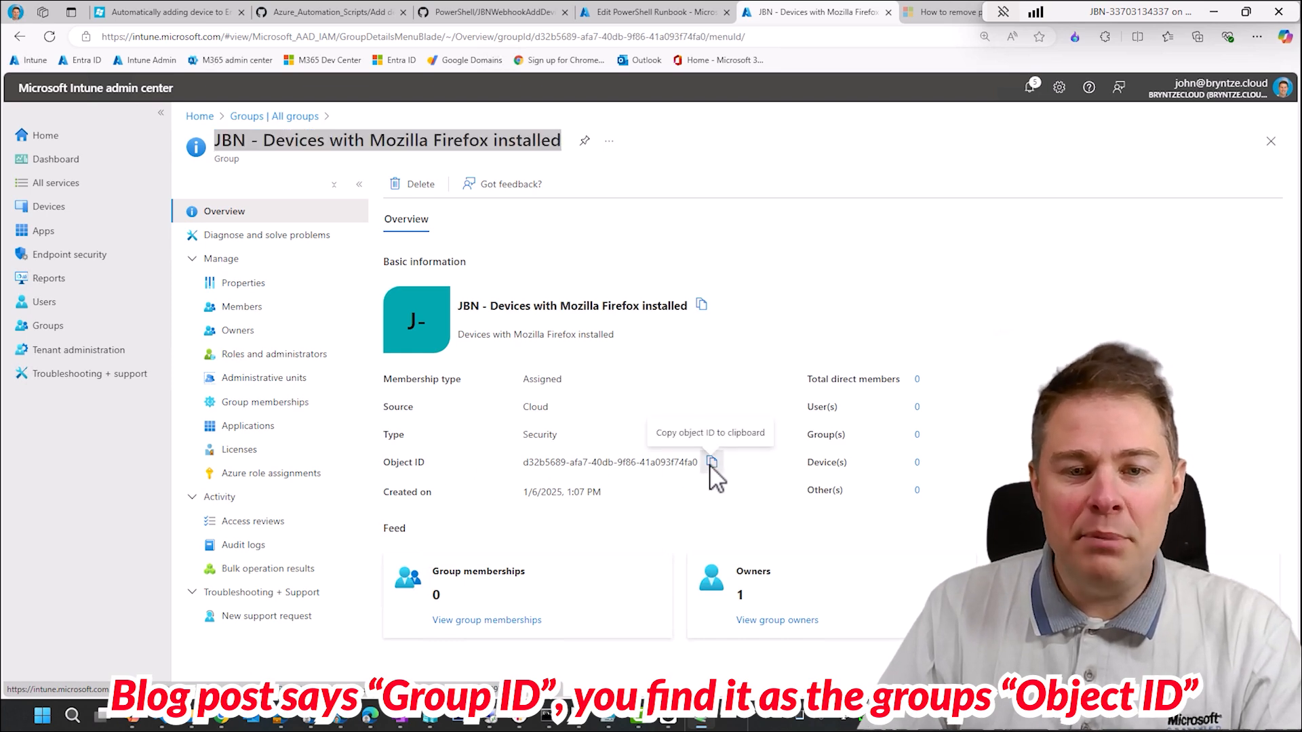
left_click(608, 10)
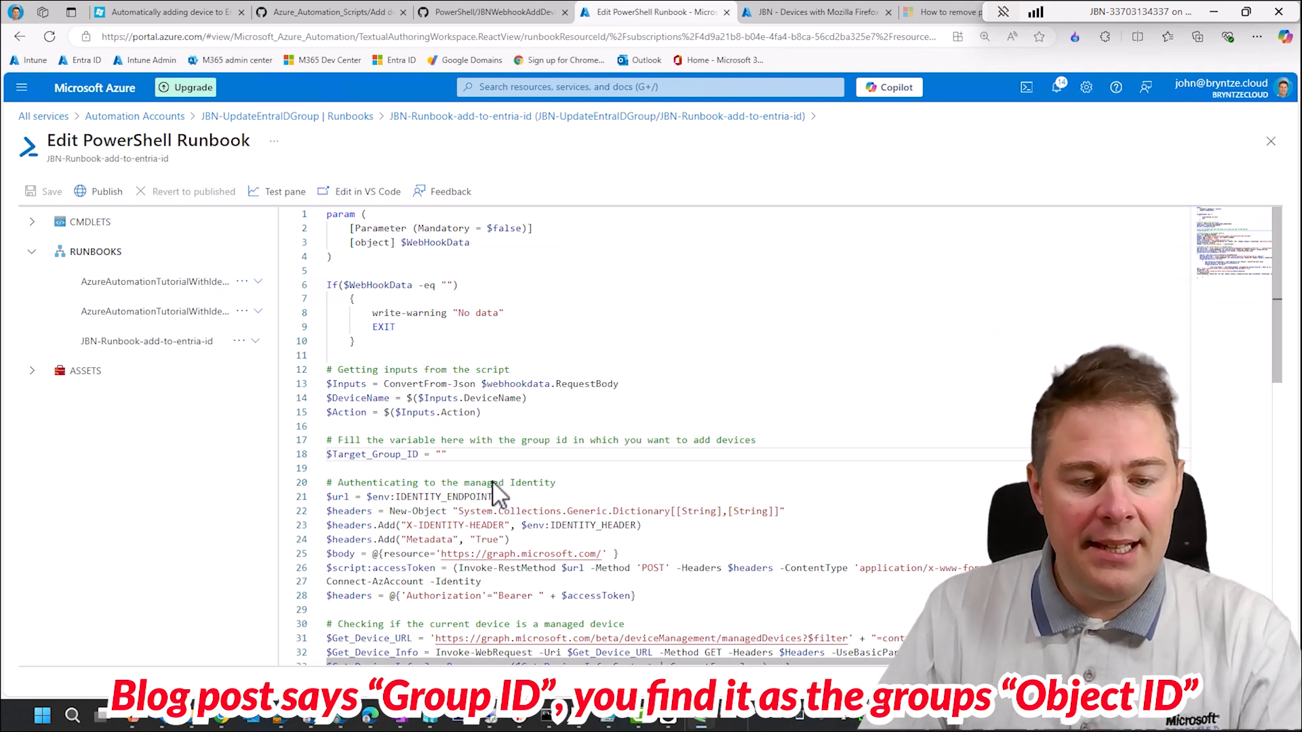
key("ctrl+v")
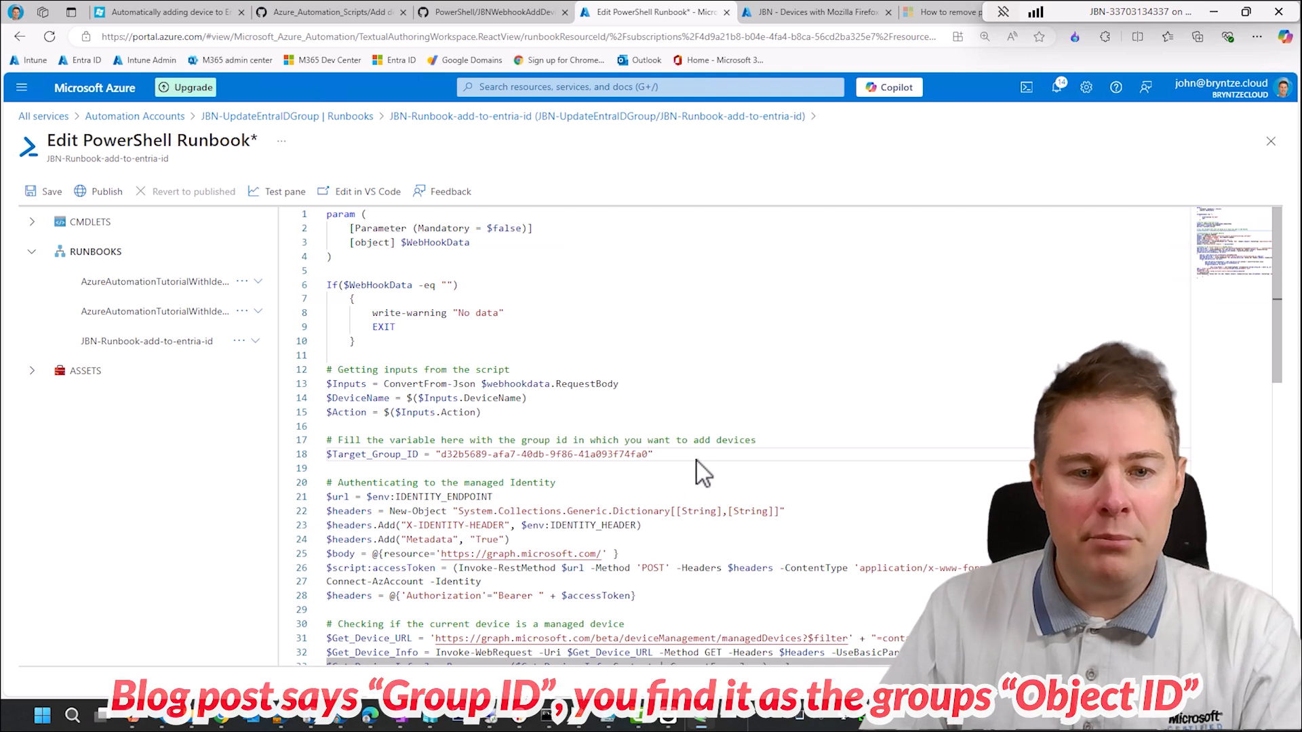
left_click(46, 199)
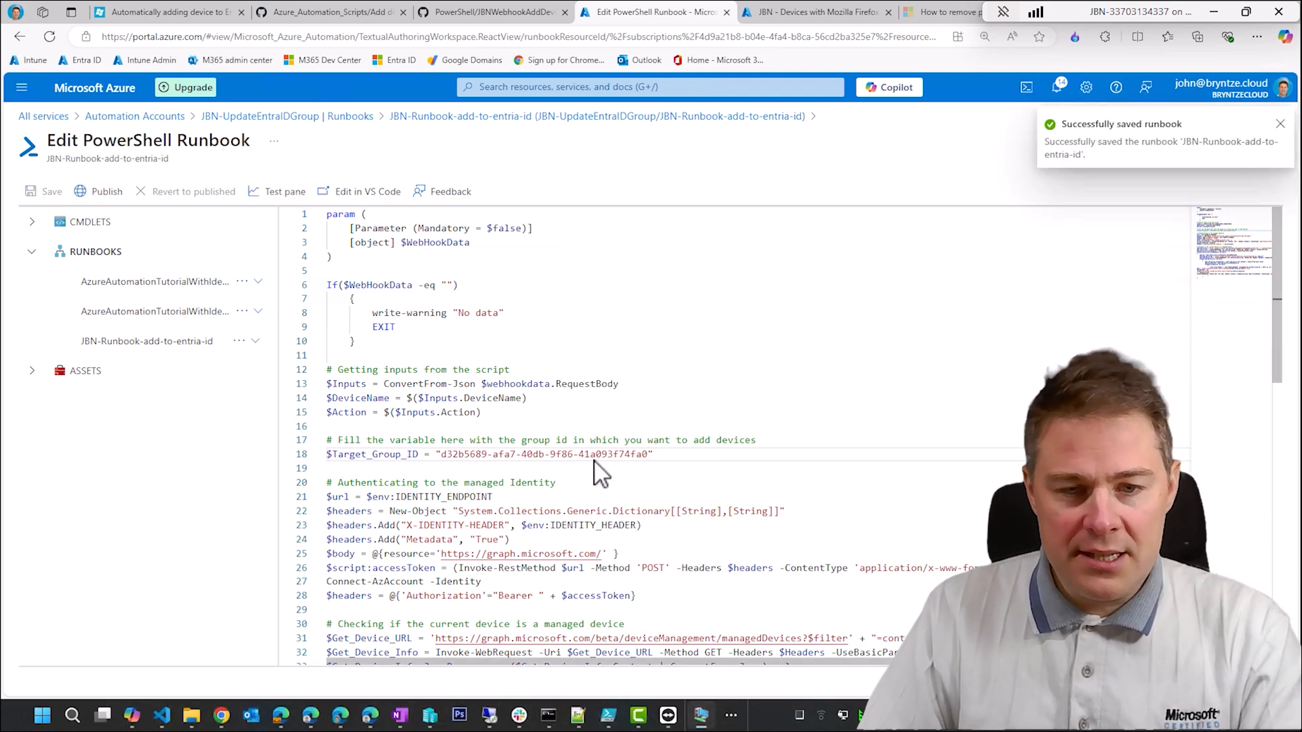
- Look through the finished runbook script and publish it, accepting the override of the previous version
scroll(594, 461, "down", 9)
scroll(595, 457, "down", 2)
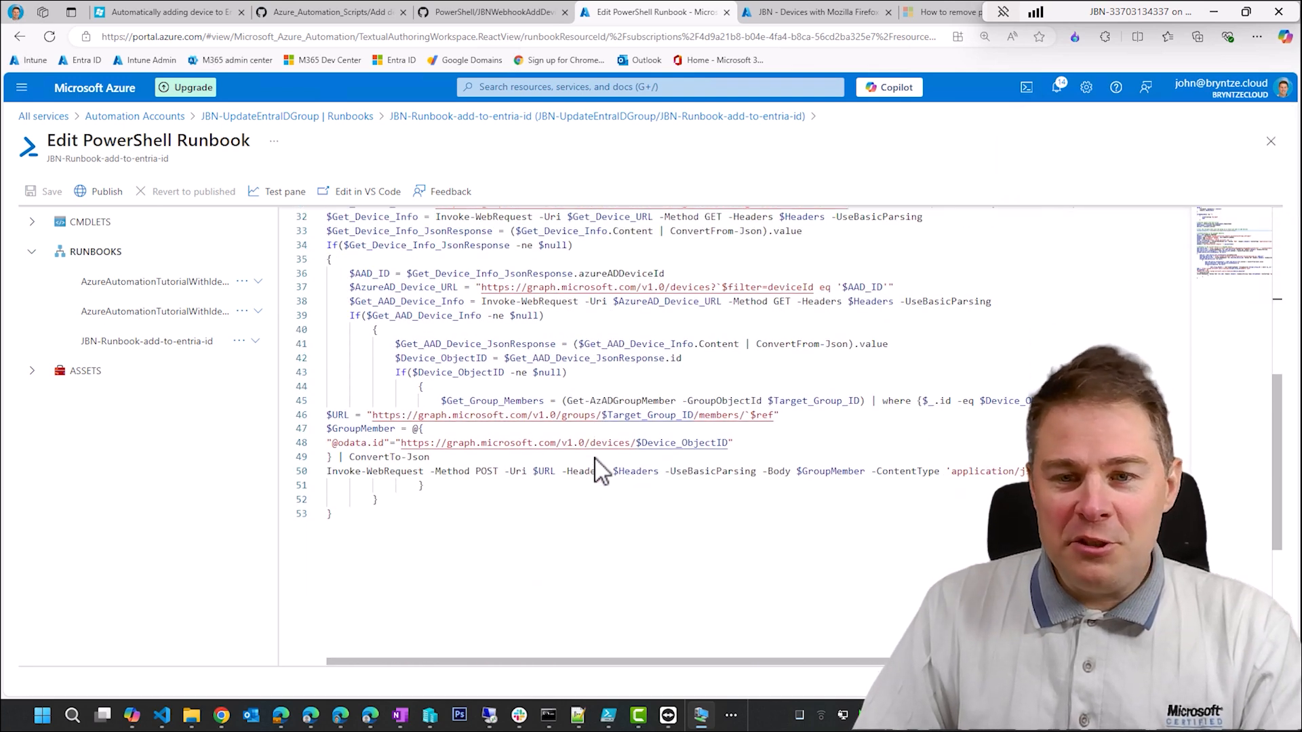
scroll(595, 459, "up", 8)
scroll(595, 464, "up", 2)
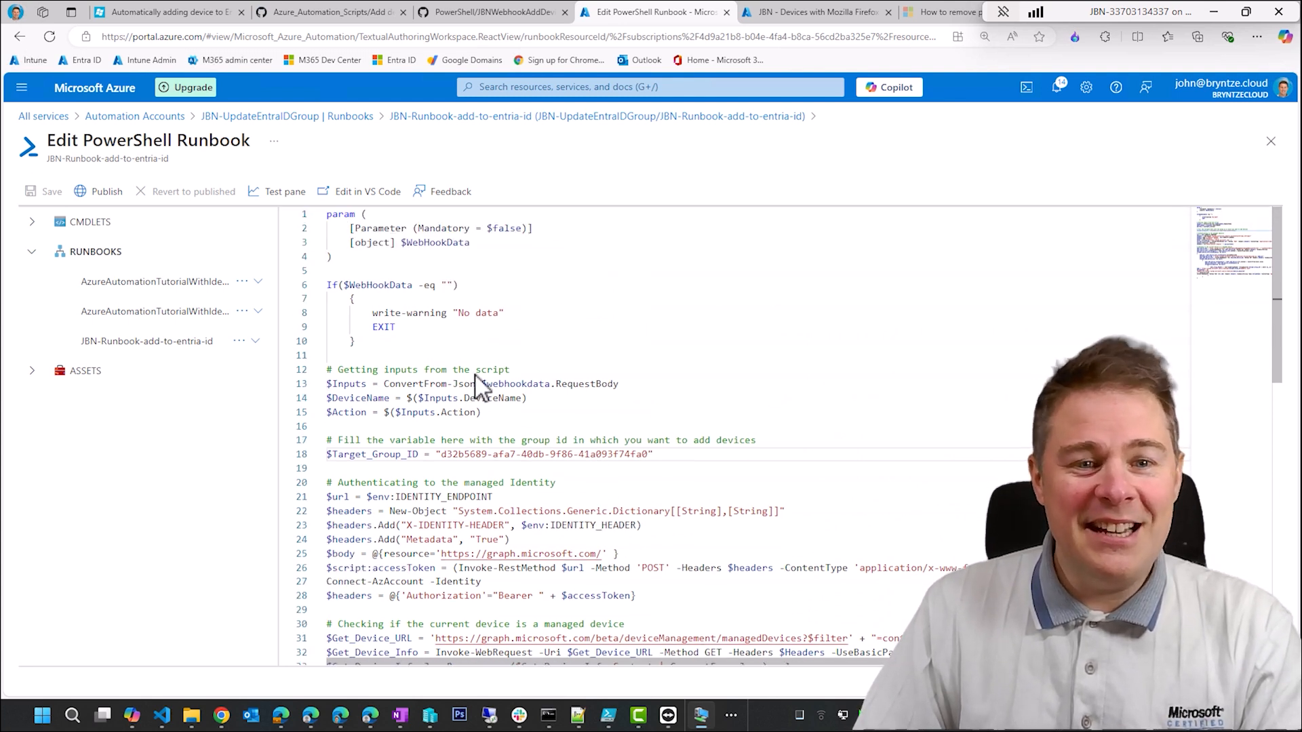
left_click(102, 192)
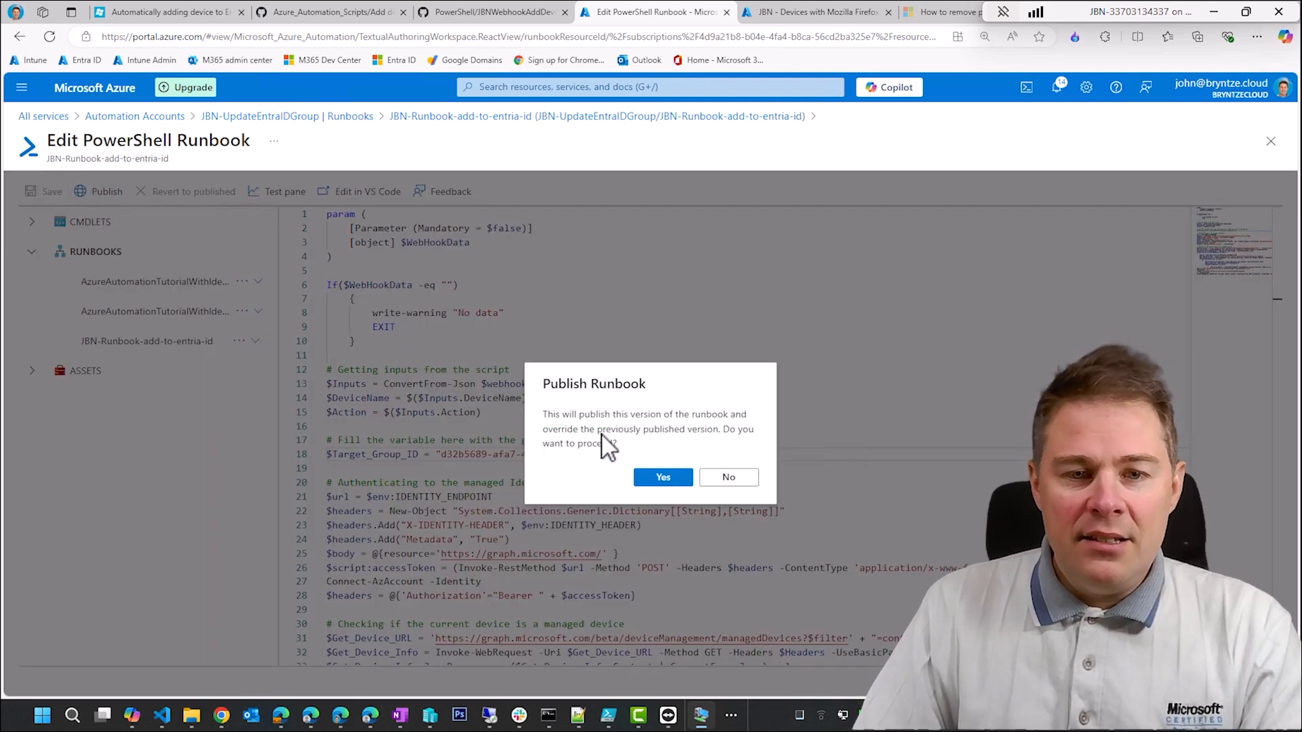
left_click(656, 478)
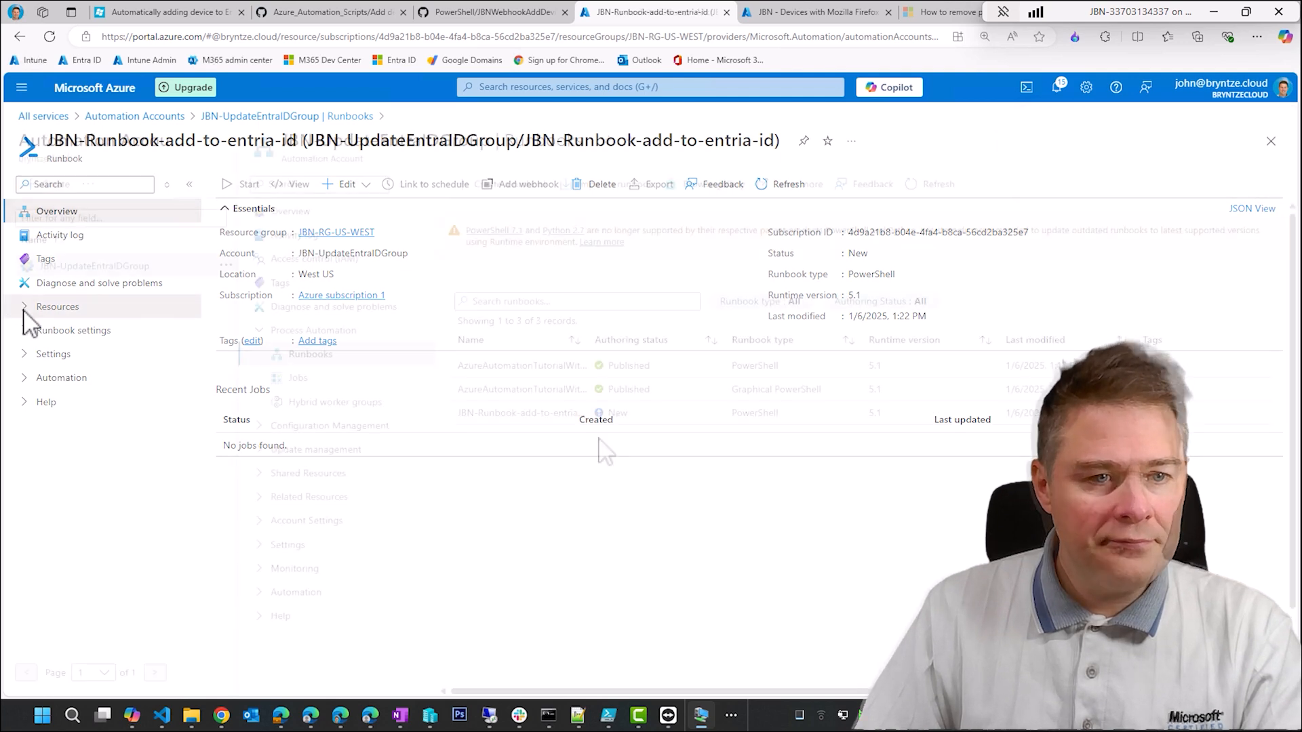
- Refresh the runbook list, open the webhooks of JBN-Runbook-add-to-entria-id, and check the blog article's webhook instructions
left_click(27, 310)
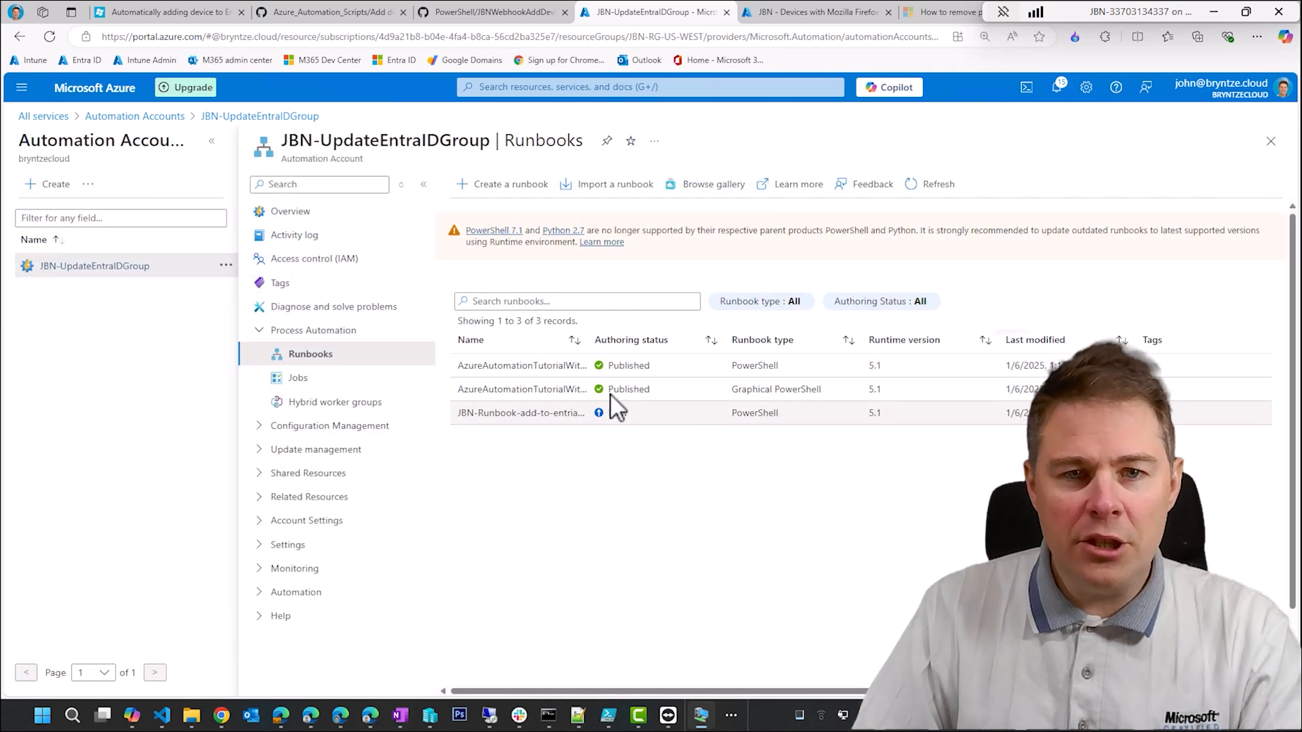
left_click(922, 187)
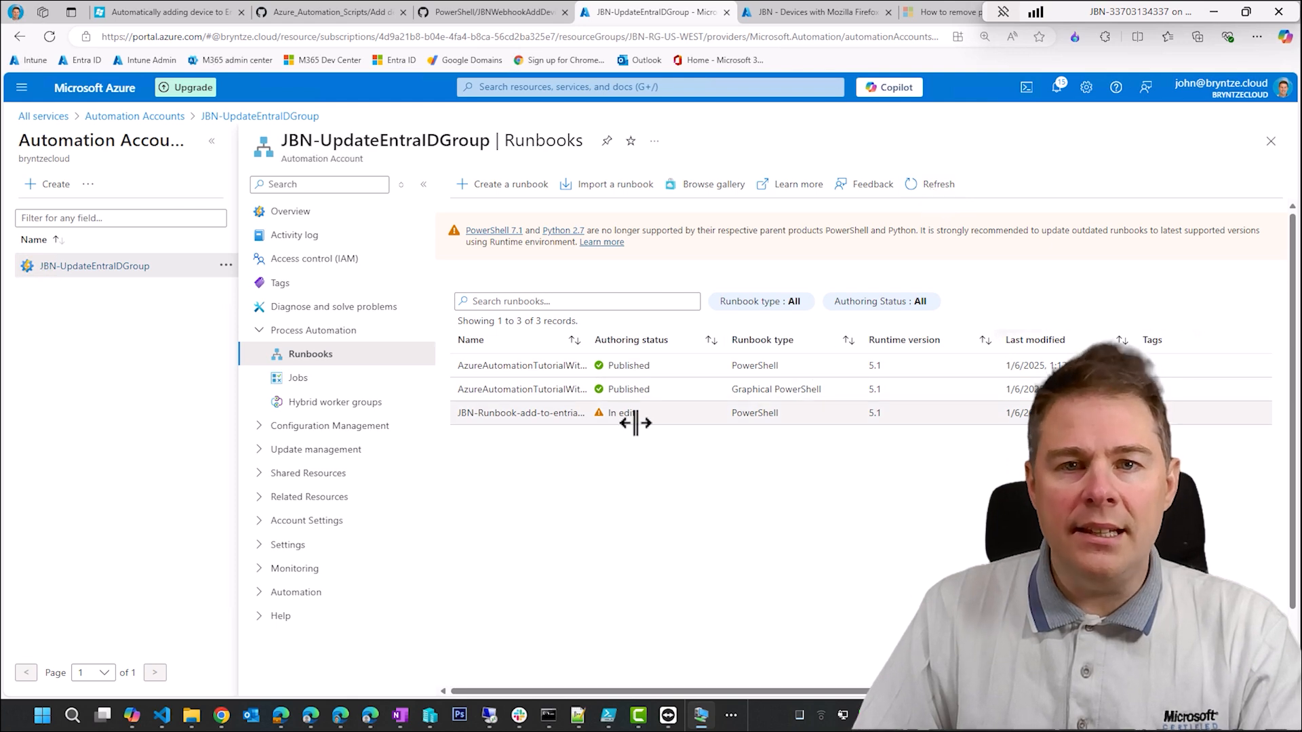
left_click(534, 412)
left_click(68, 377)
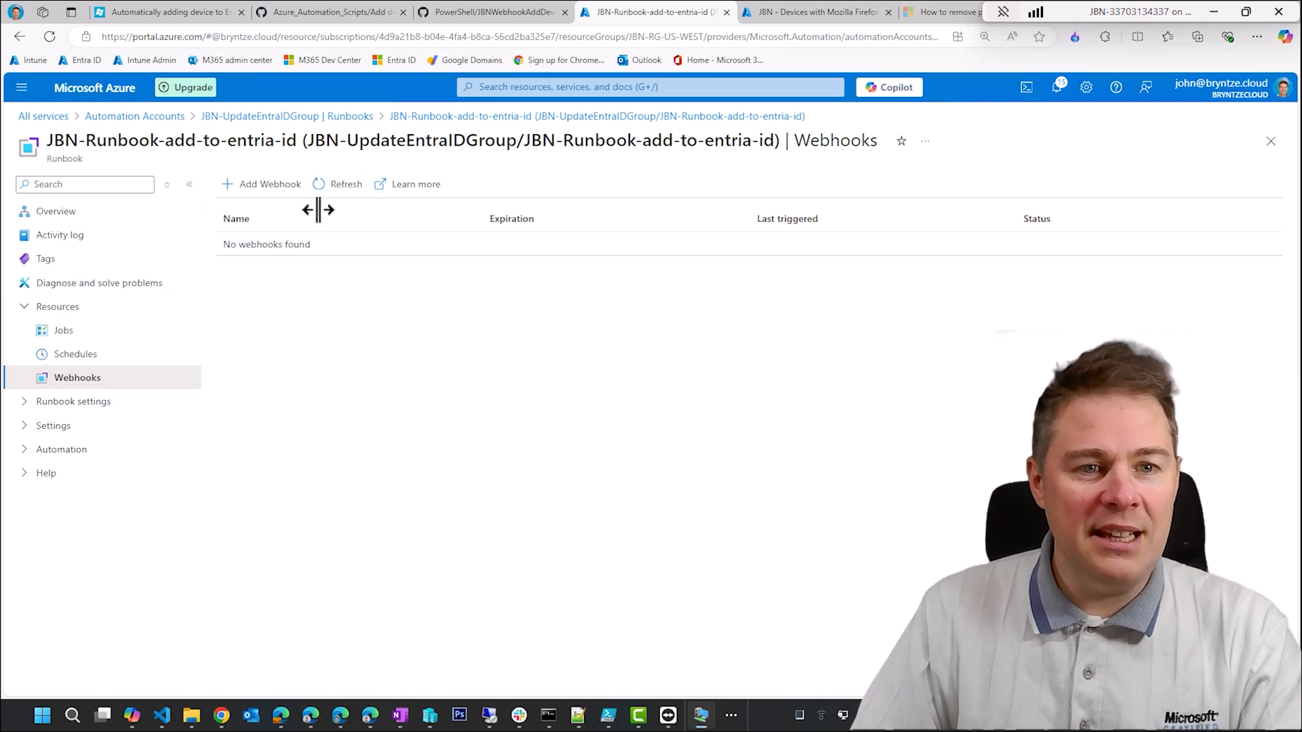
left_click(173, 19)
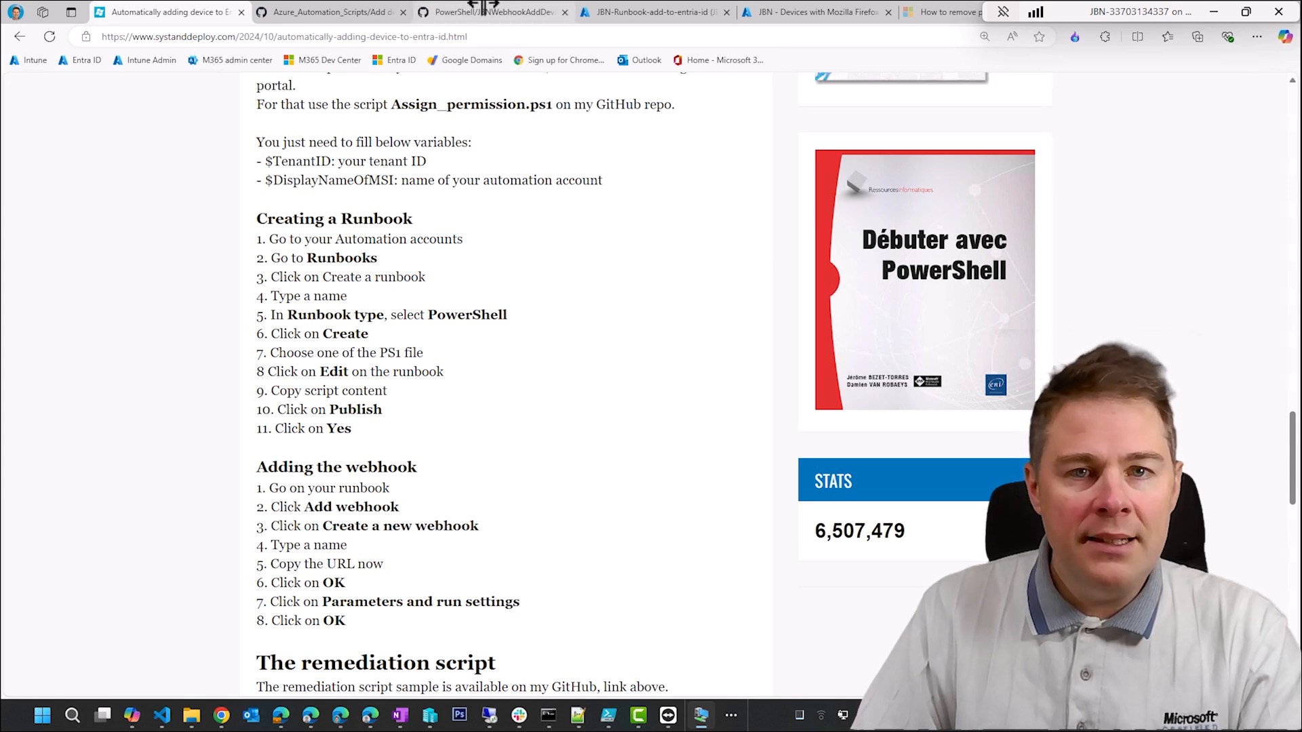
- Return to the runbook's webhooks page in the Azure portal and start a new webhook named JBN-webhook
left_click(631, 9)
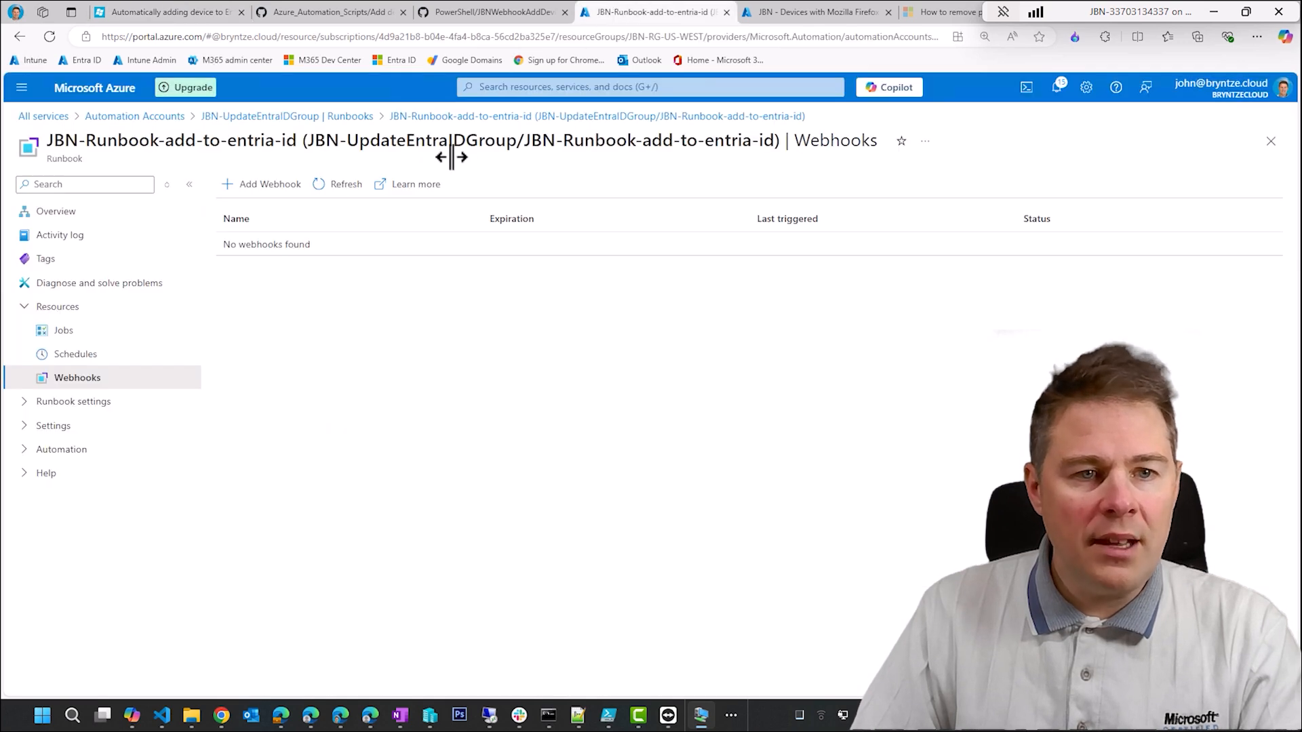
left_click(263, 184)
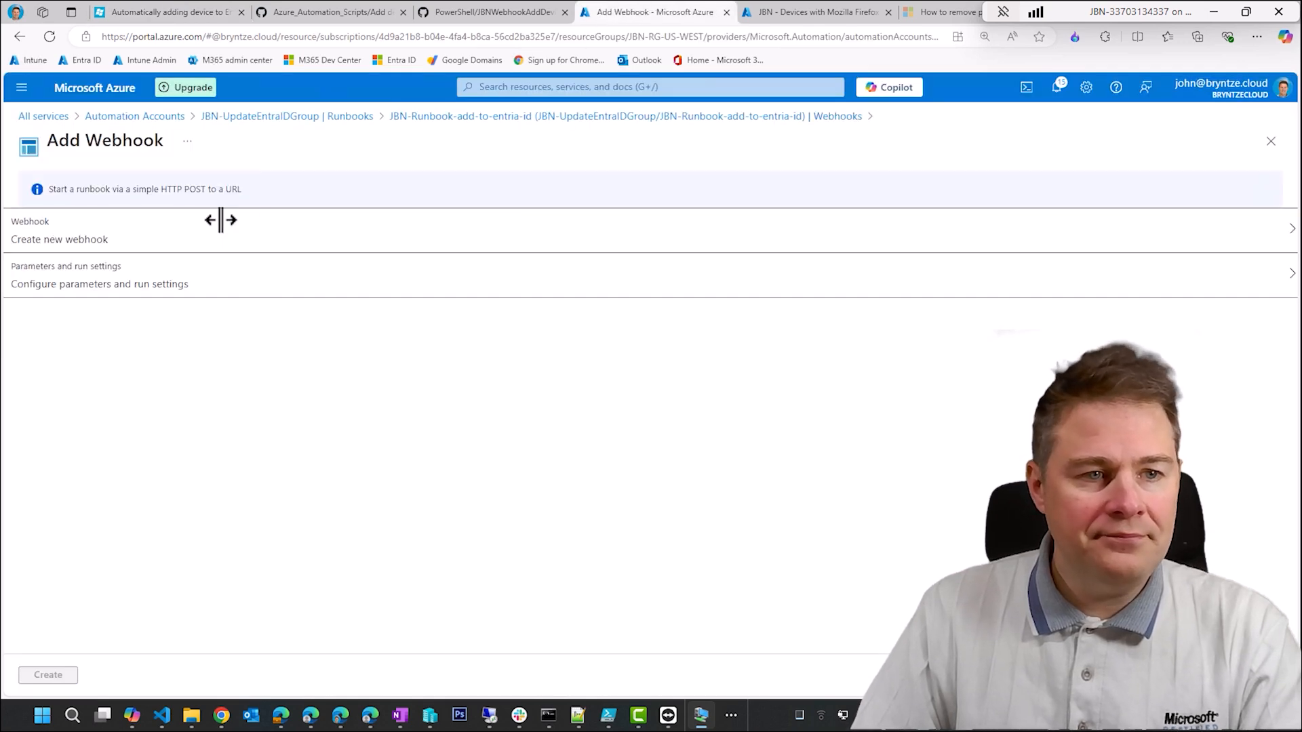
left_click(87, 235)
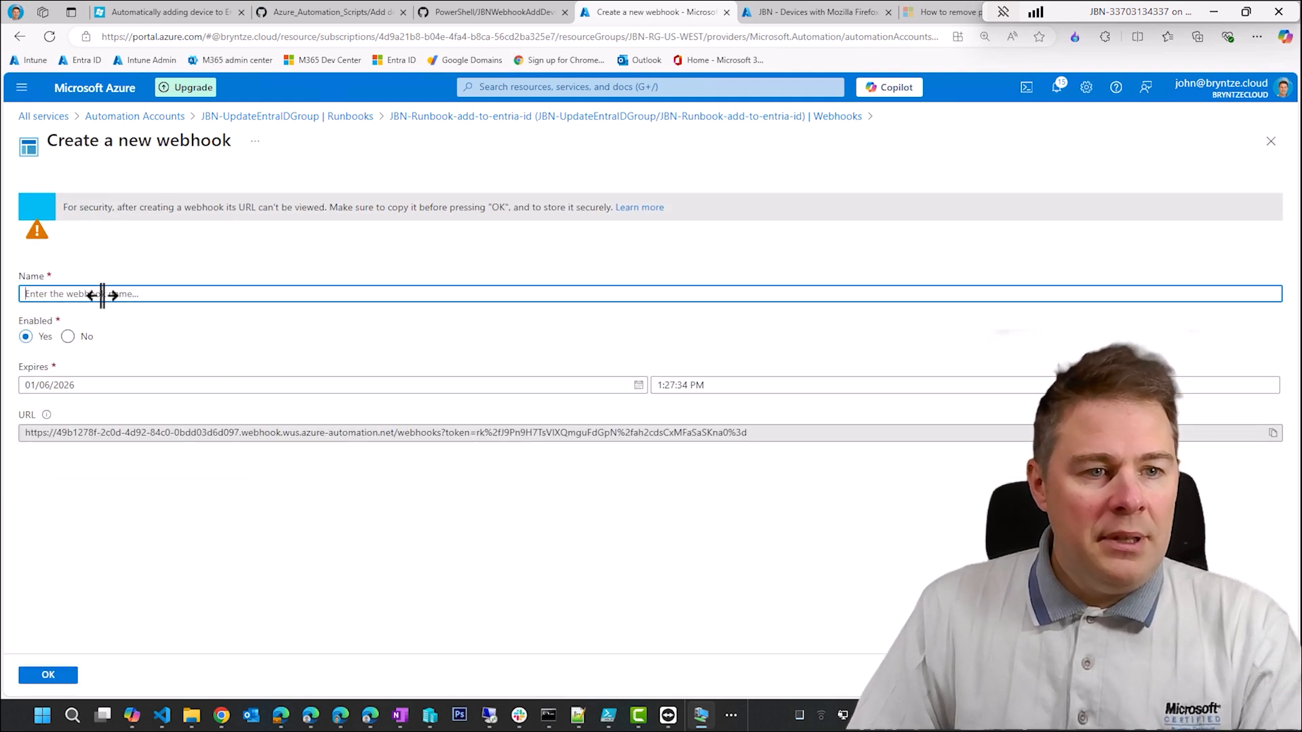
left_click(103, 296)
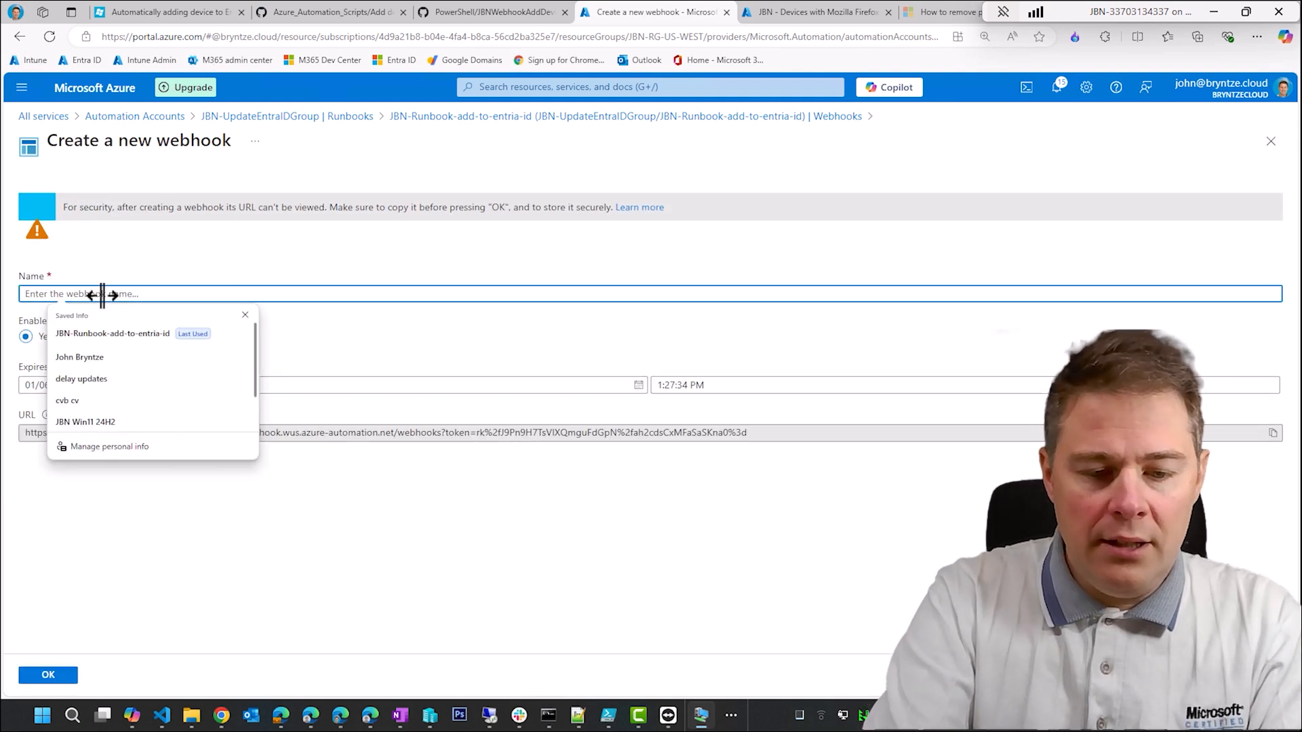
type("JBN-webhook")
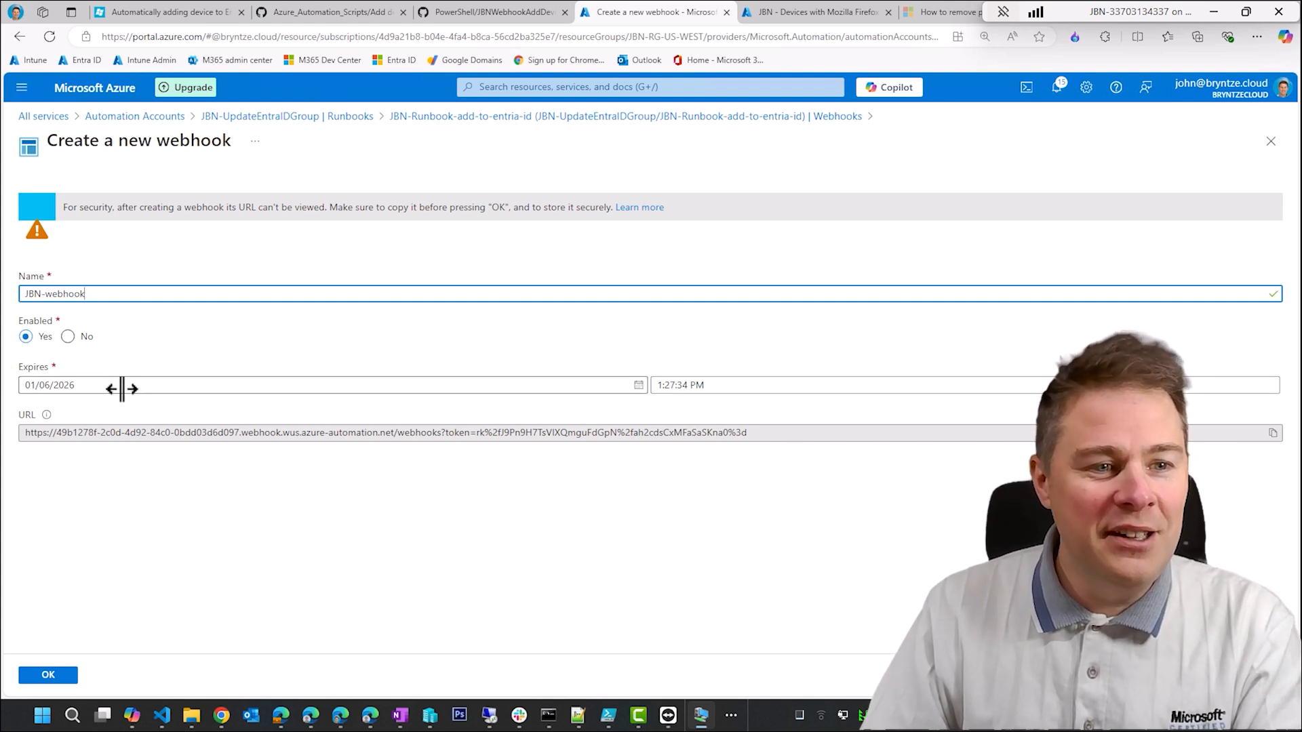
- Set the webhook's expiry date to 07/31/2026
left_click(86, 384)
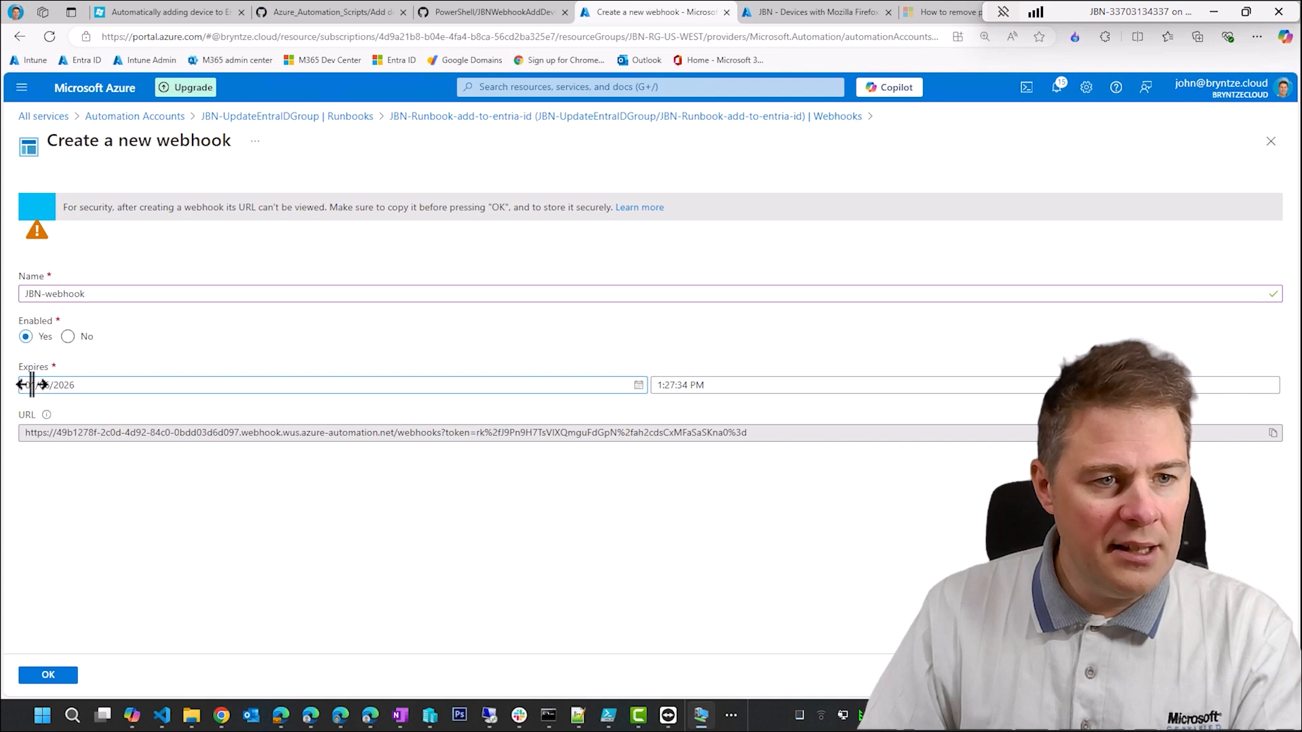
key("BackSpace")
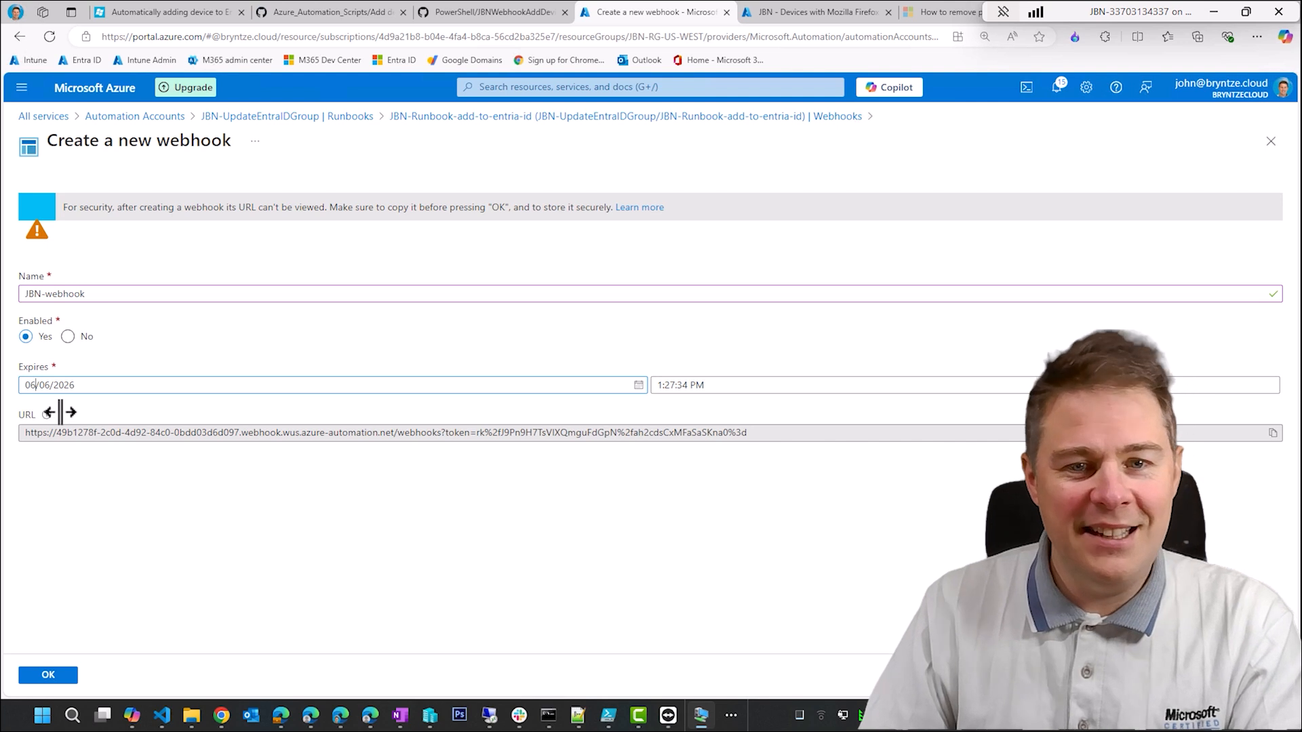
left_click(638, 385)
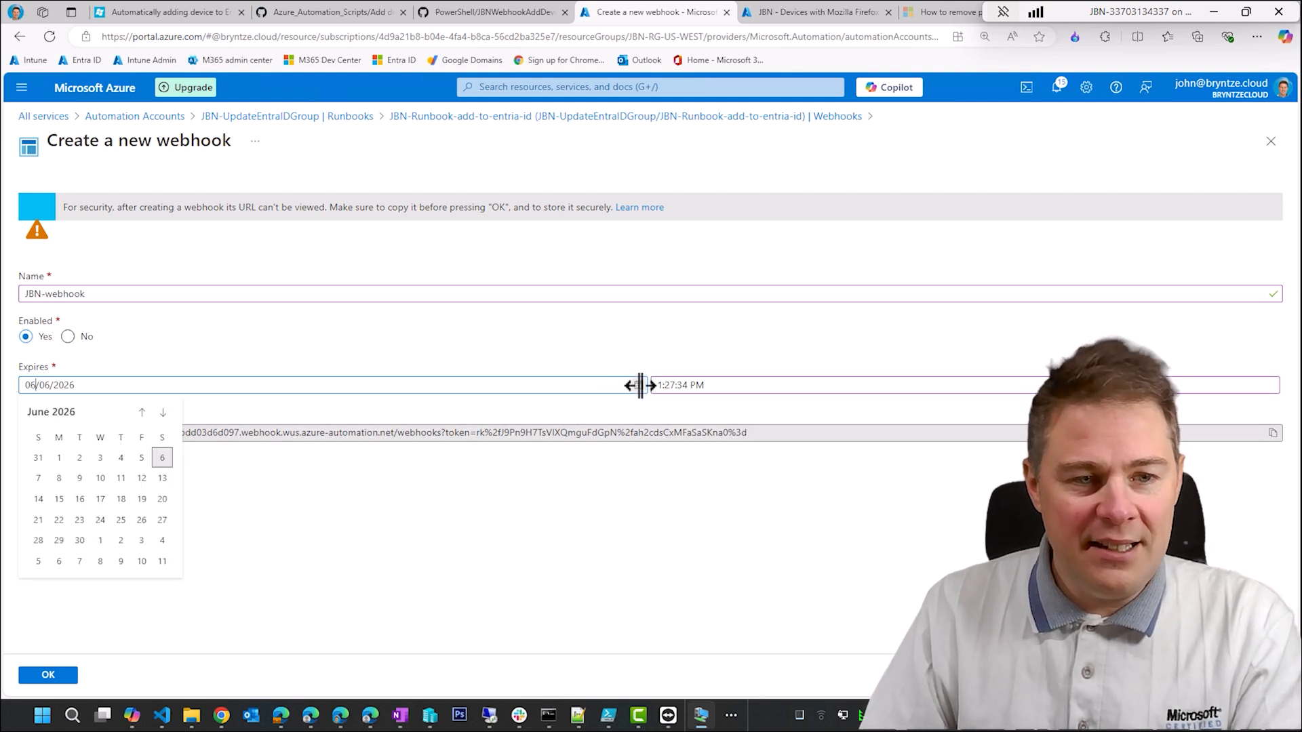
left_click(163, 411)
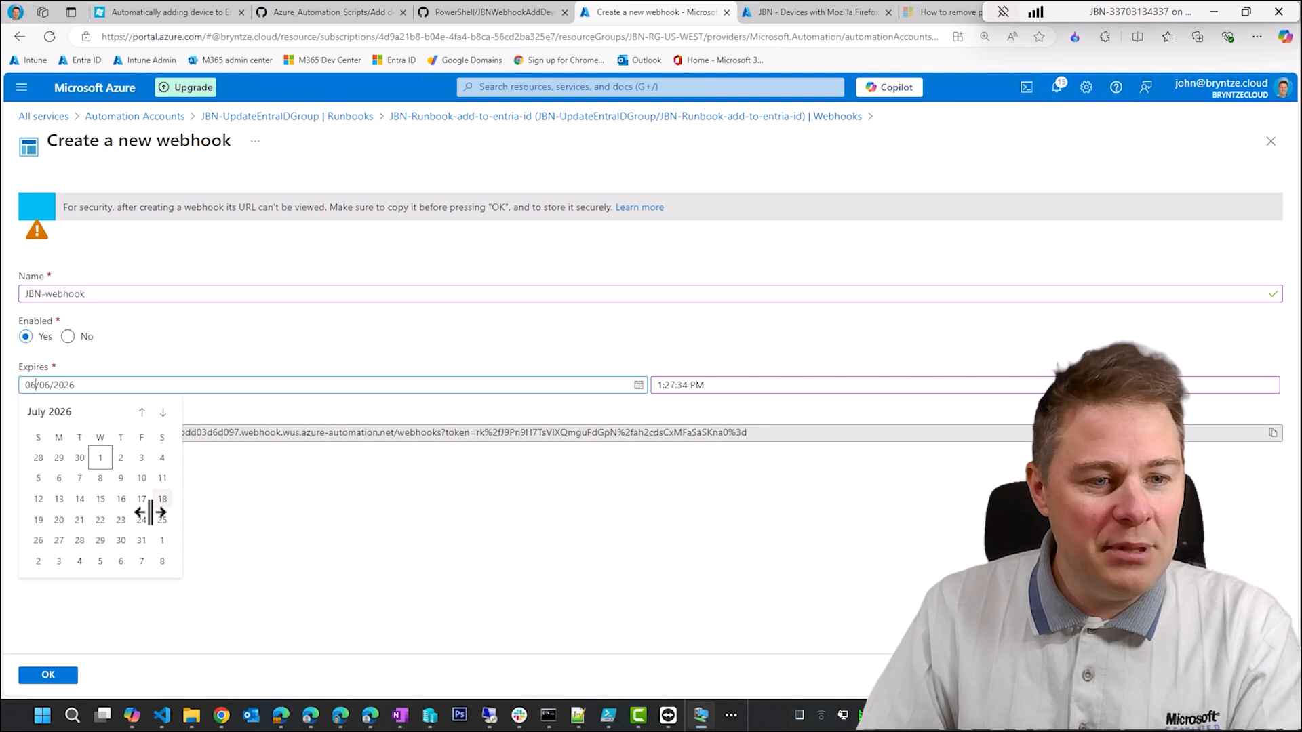
left_click(141, 541)
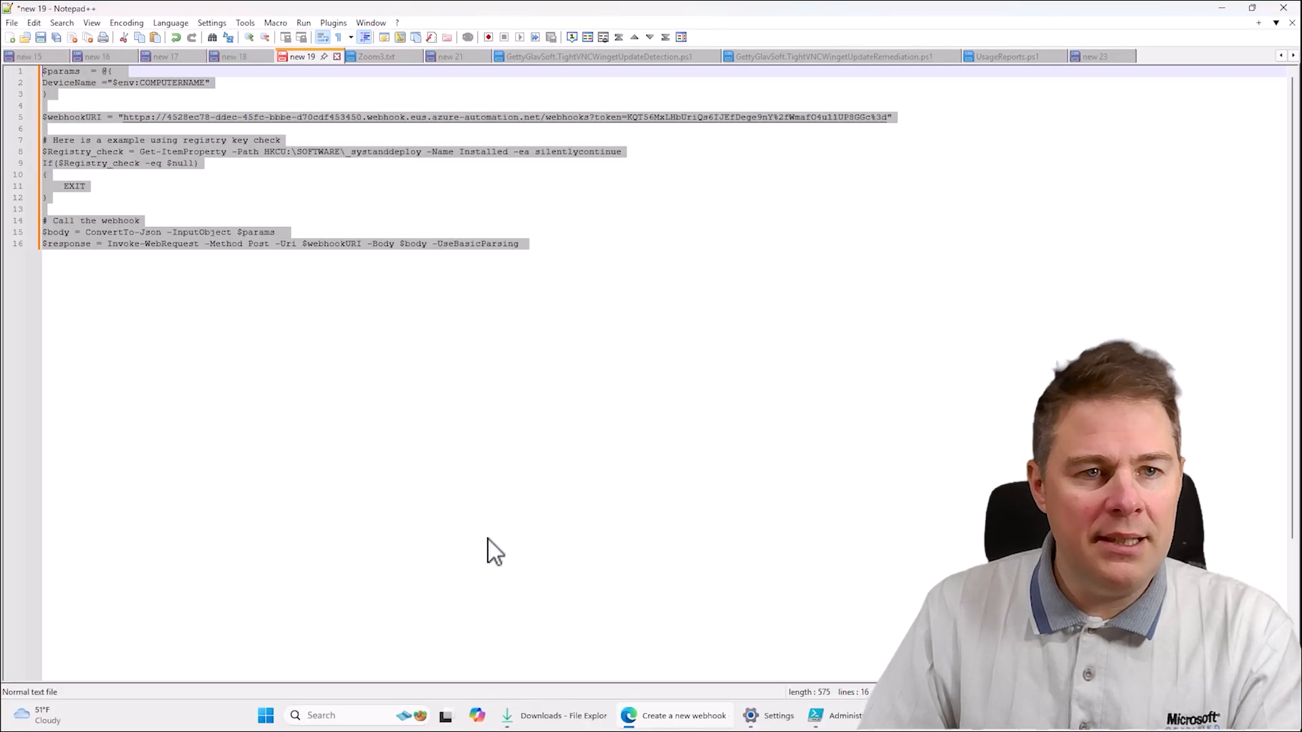
- Paste the copied webhook URL containing the access token into a new Notepad++ document, then return to the Azure portal
key("ctrl+n")
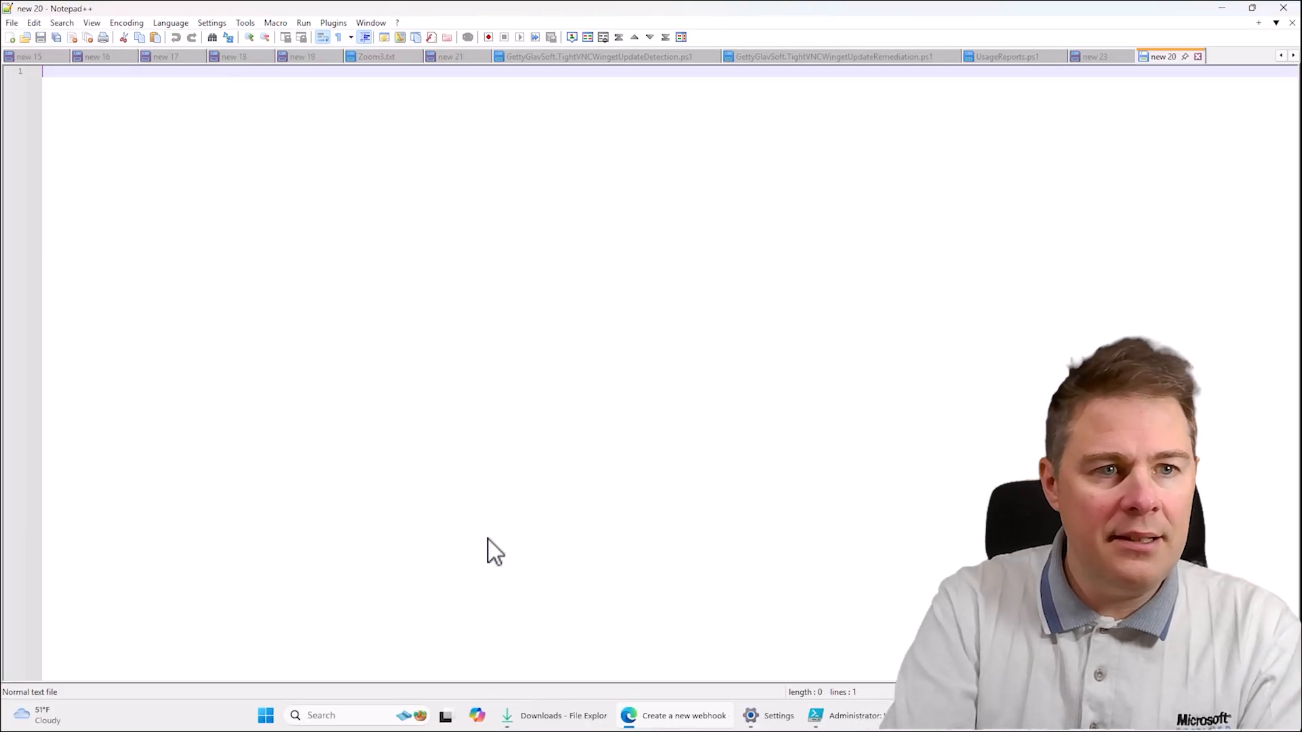
key("ctrl+v")
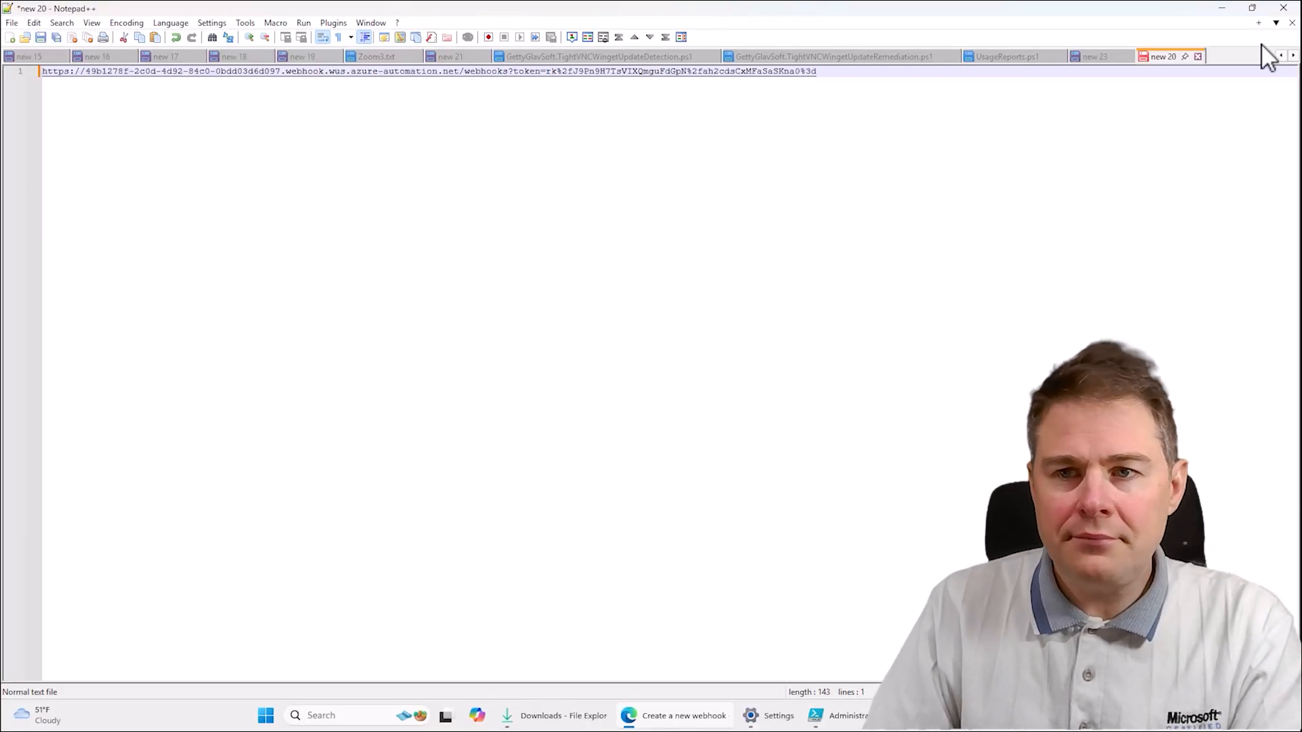
left_click(1252, 8)
left_click(1221, 14)
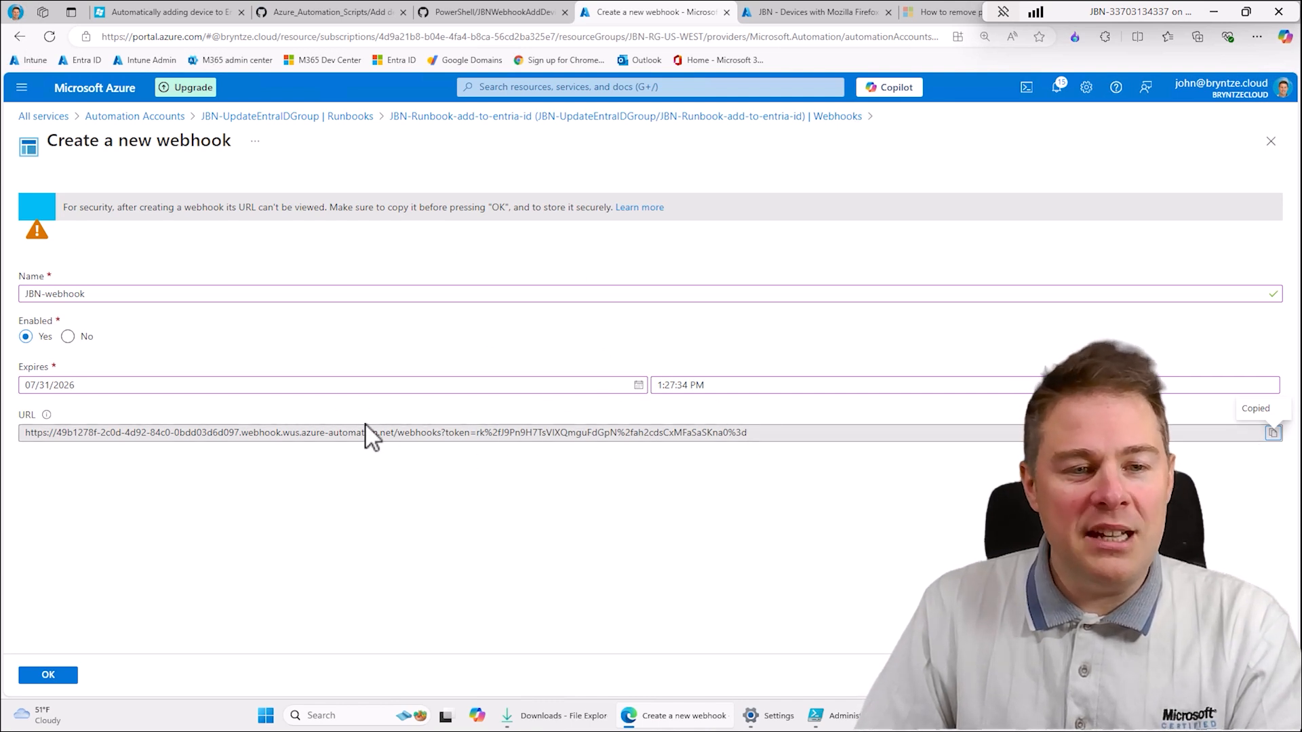
- Accept the JBN-webhook details, return to the runbook's webhooks list and refresh it
left_click(707, 387)
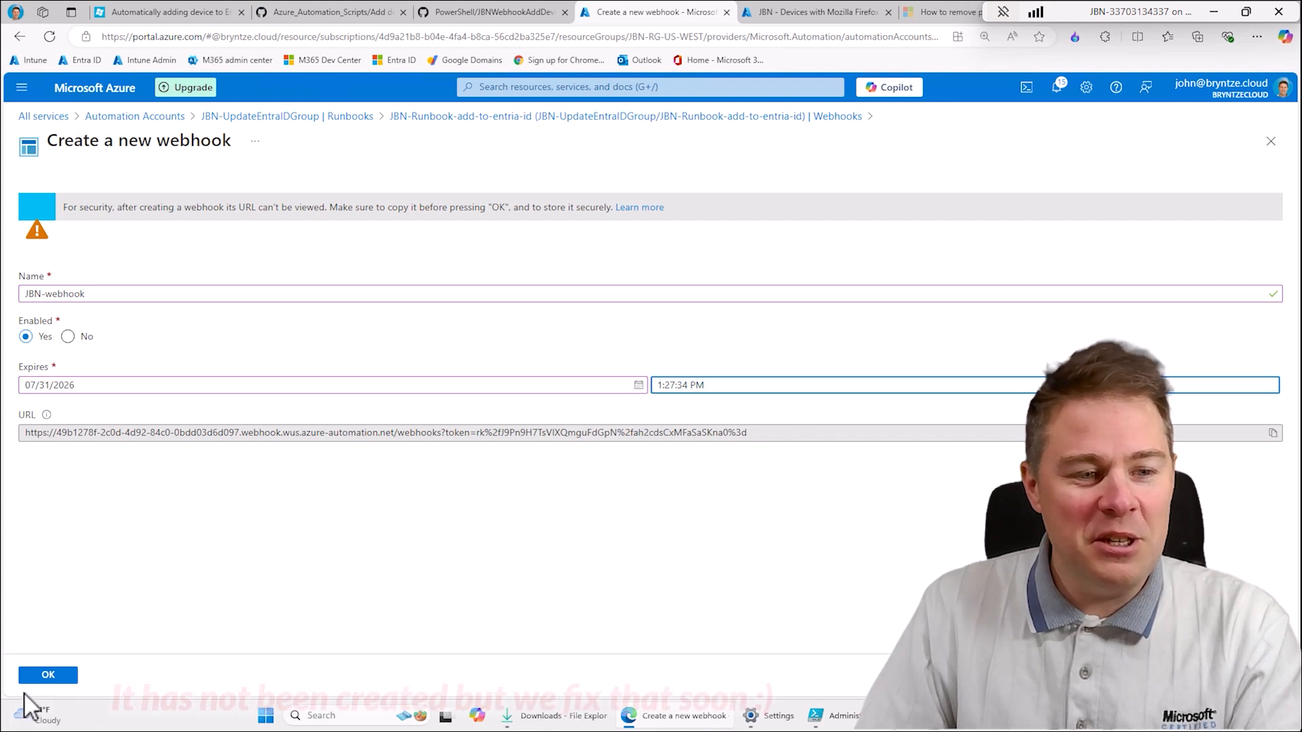
left_click(39, 676)
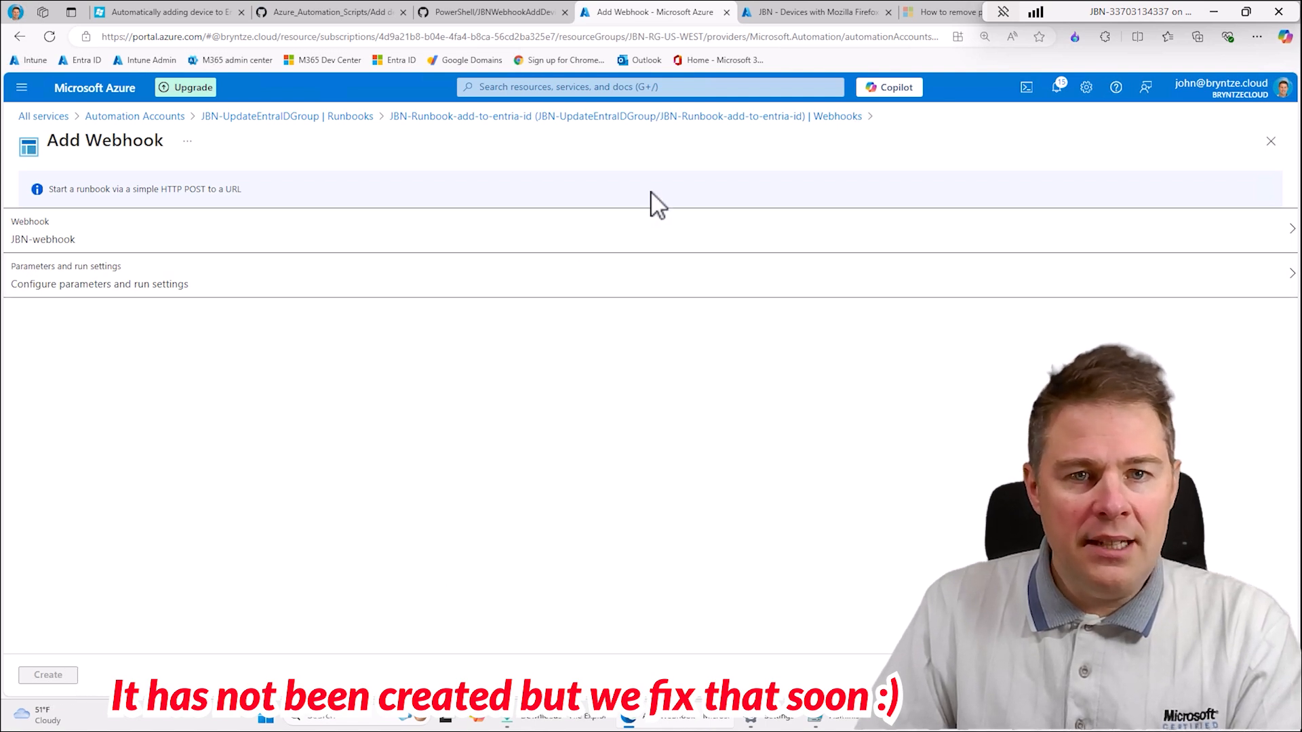
left_click(653, 117)
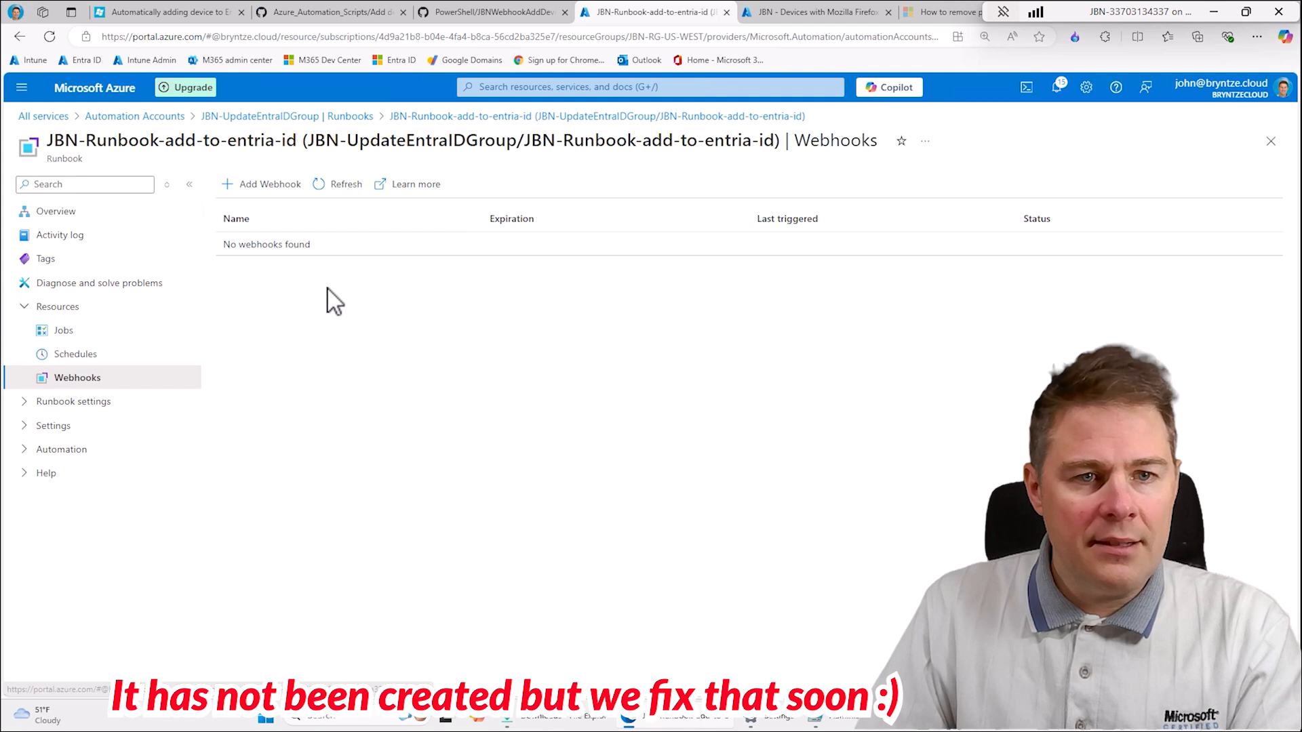
left_click(346, 185)
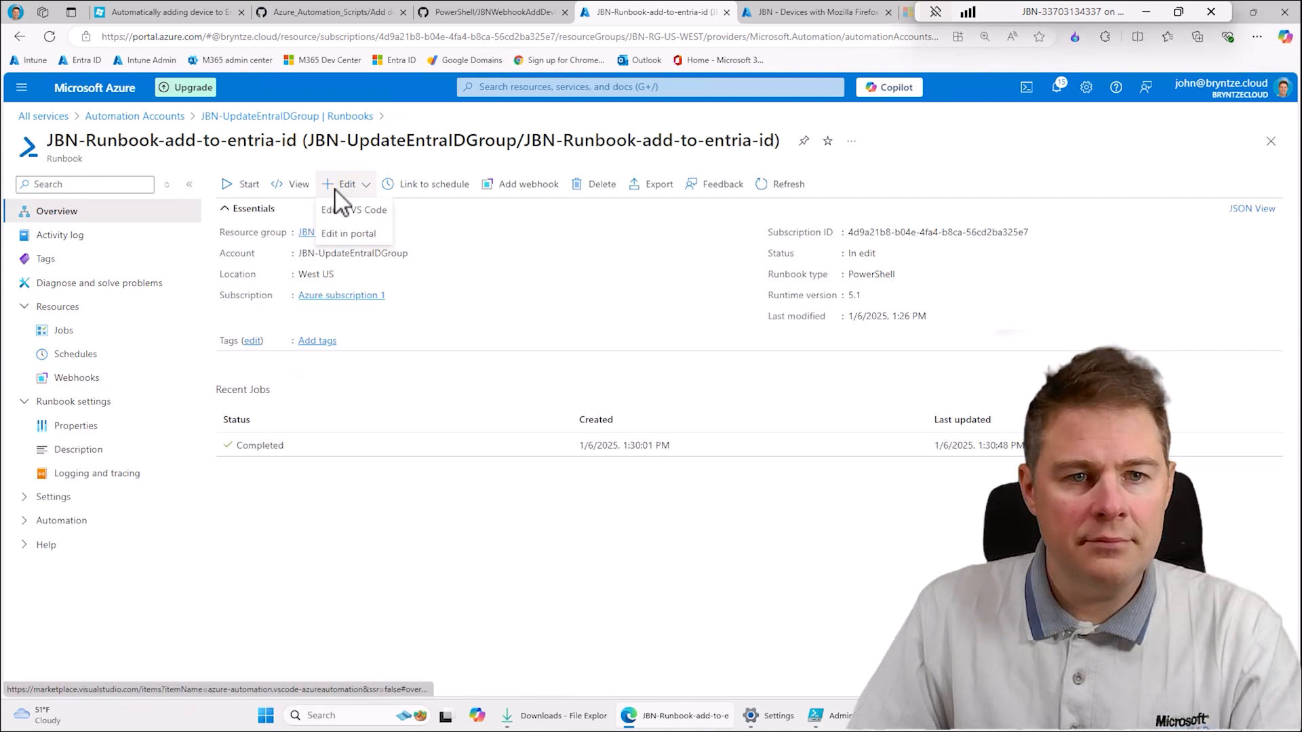
- Open the runbook for editing in the portal and add a trailing space to the "Authenticating to the managed Identity" comment
left_click(350, 233)
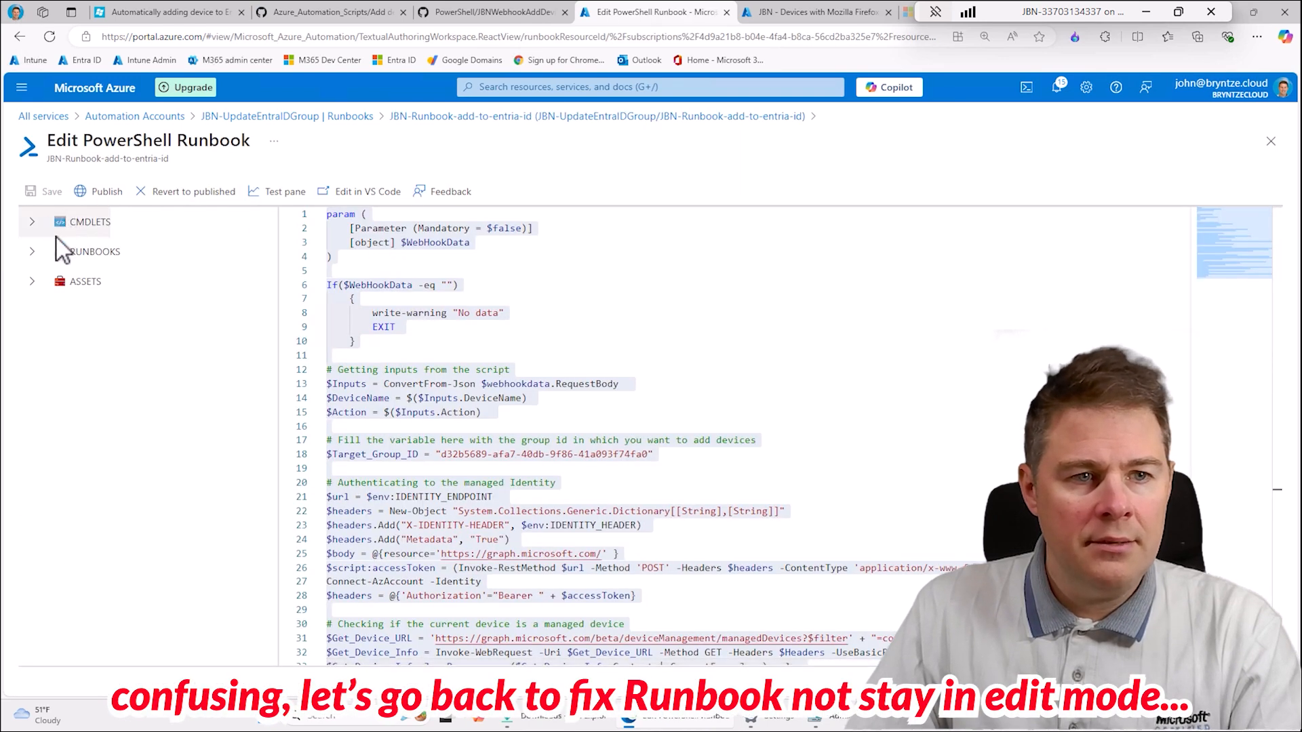
left_click(486, 262)
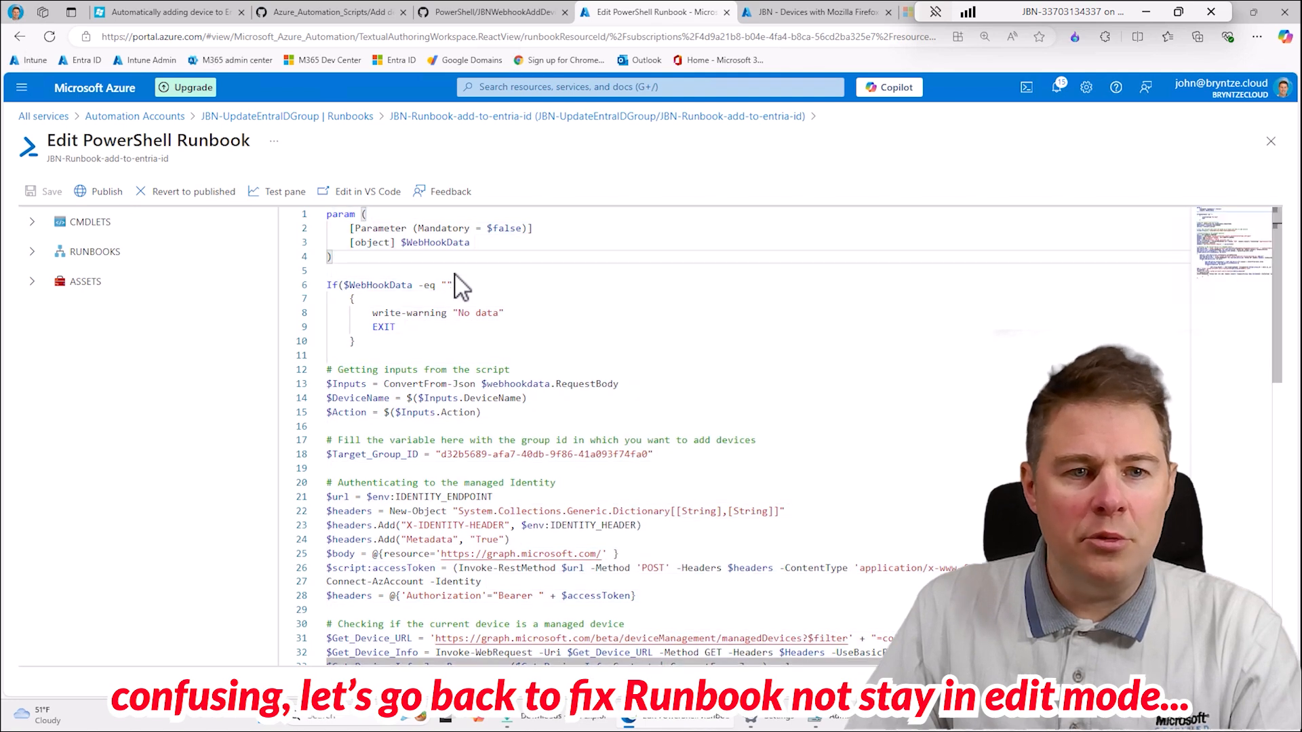
left_click(364, 273)
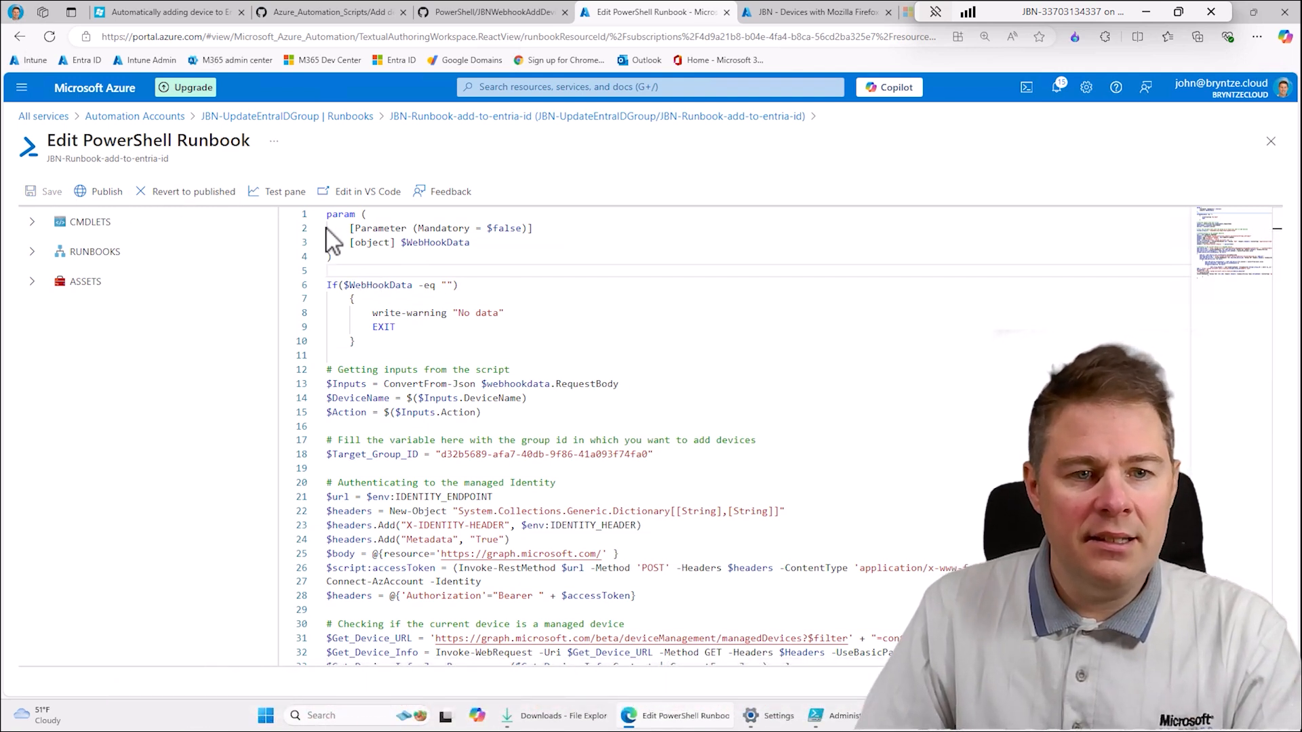
scroll(492, 466, "down", 2)
scroll(491, 466, "down", 1)
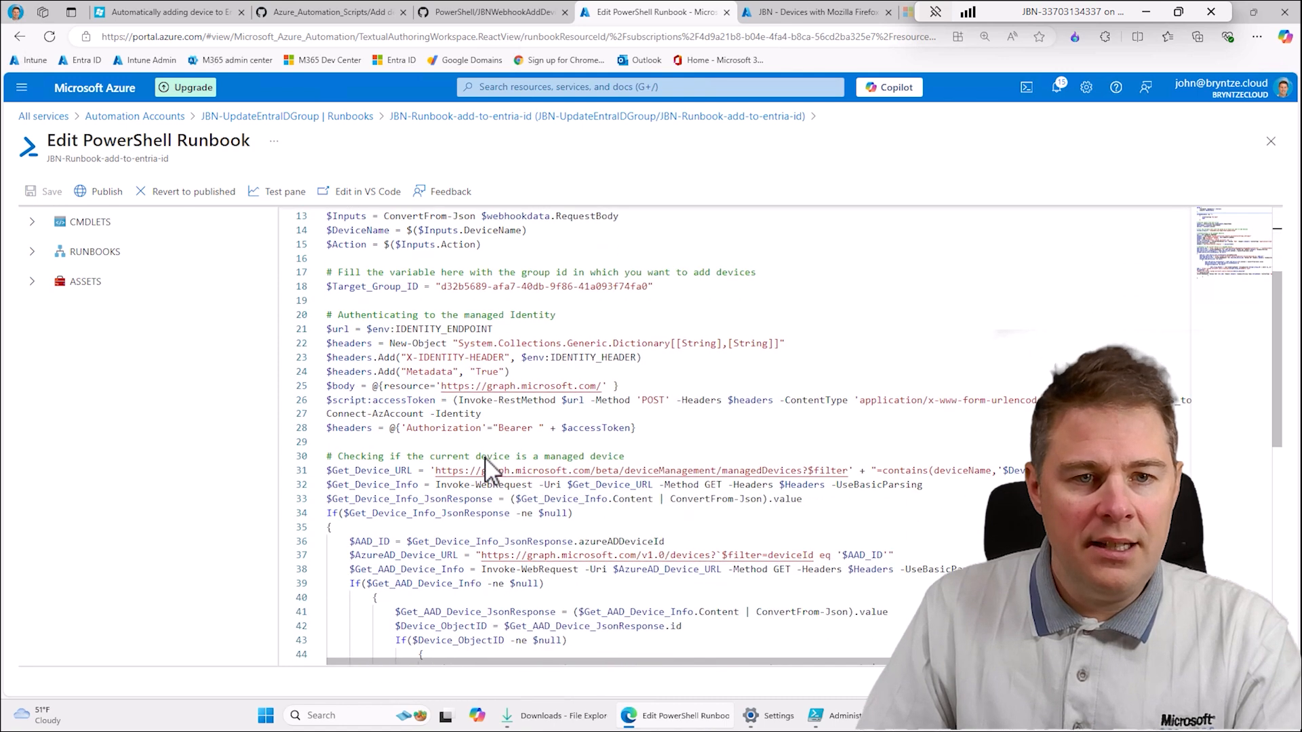
left_click(571, 316)
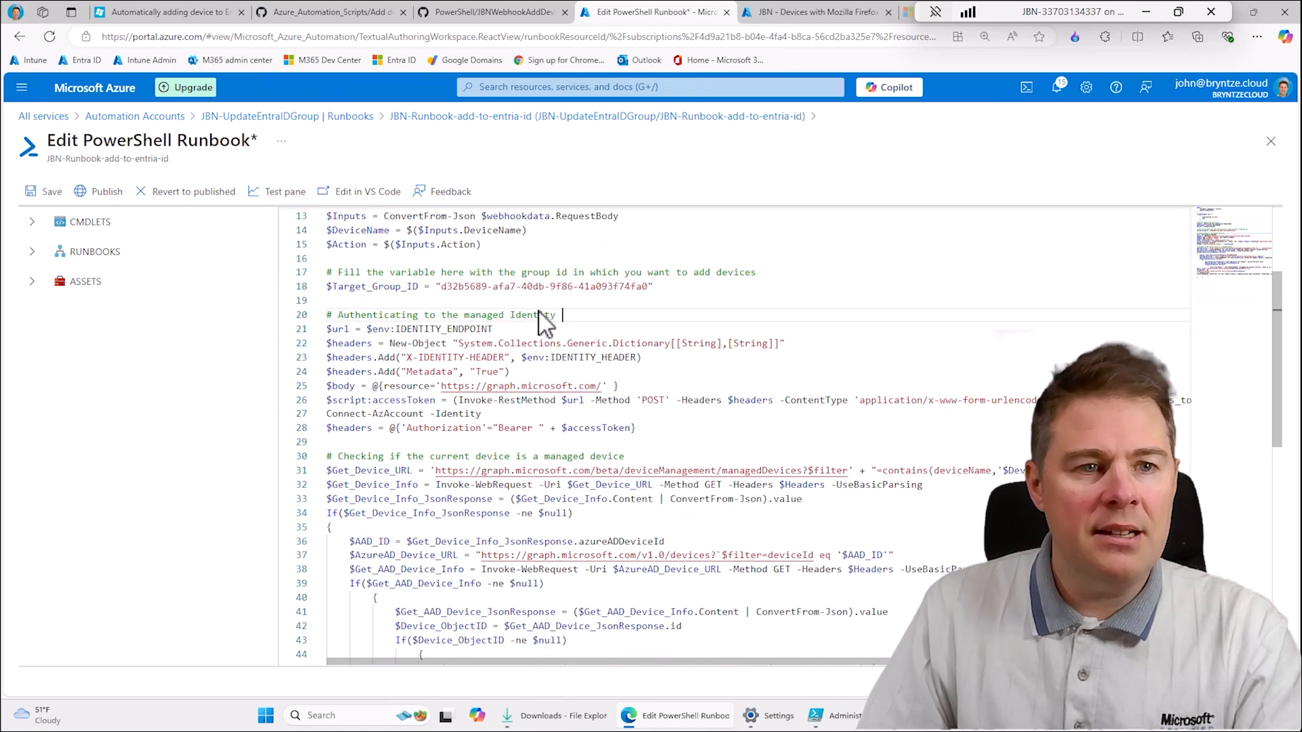
- Save the edited runbook and publish it, accepting the override of the previously published version
left_click(45, 194)
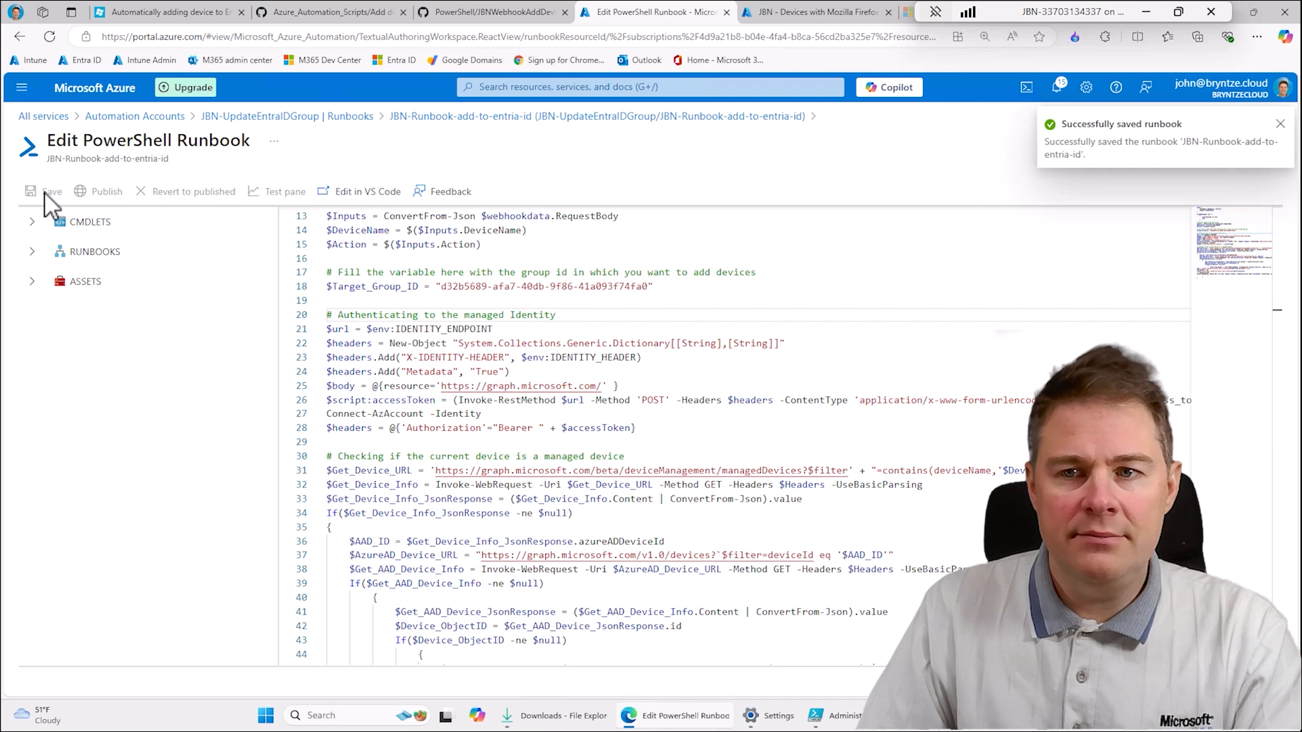
left_click(107, 193)
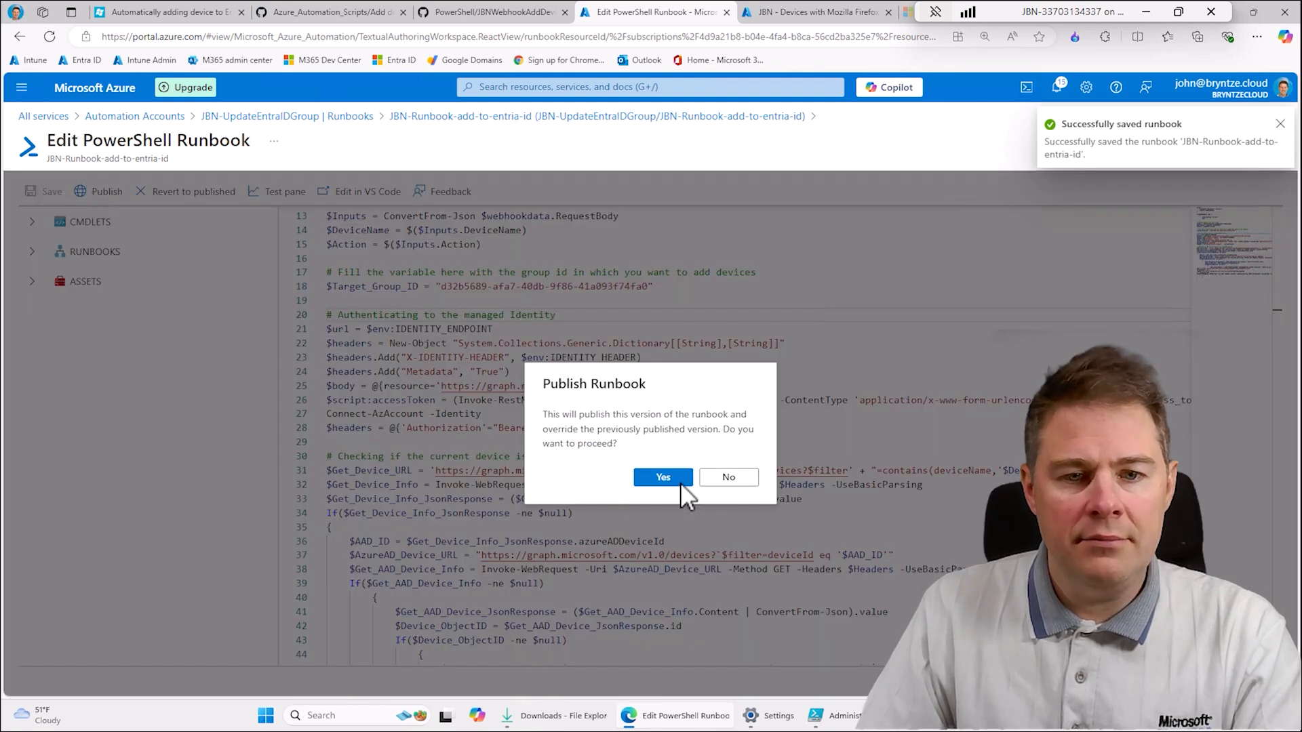
left_click(663, 477)
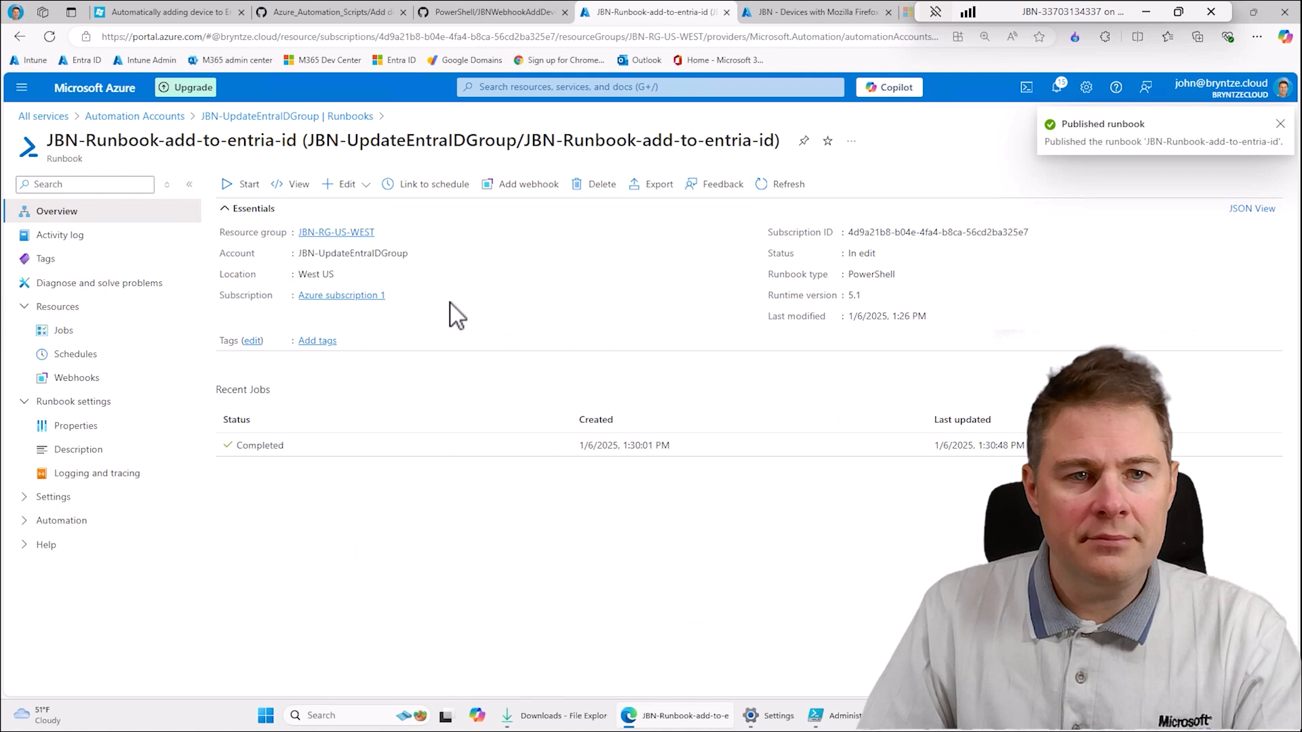
- Refresh the JBN-UpdateEntraIDGroup runbook list to check the authoring status, and reopen JBN-Runbook-add-to-entria-id
left_click(323, 118)
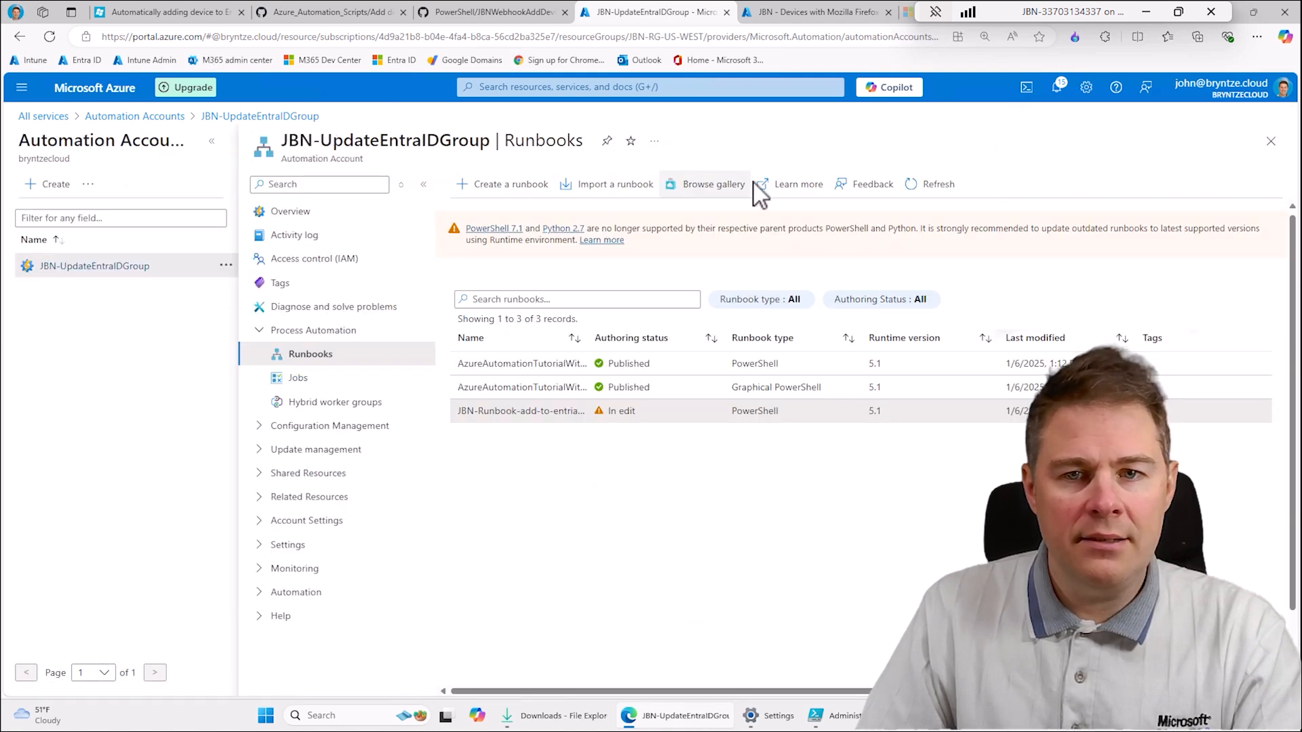
left_click(914, 185)
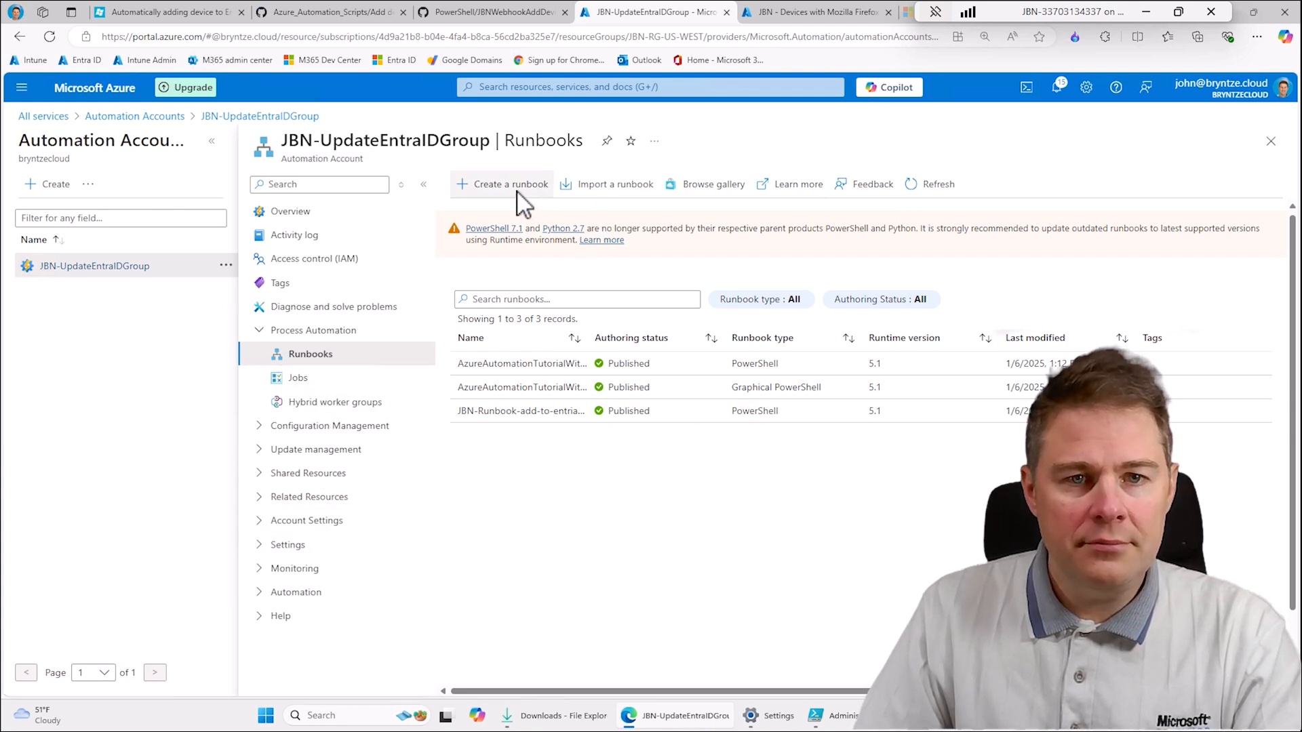
left_click(522, 411)
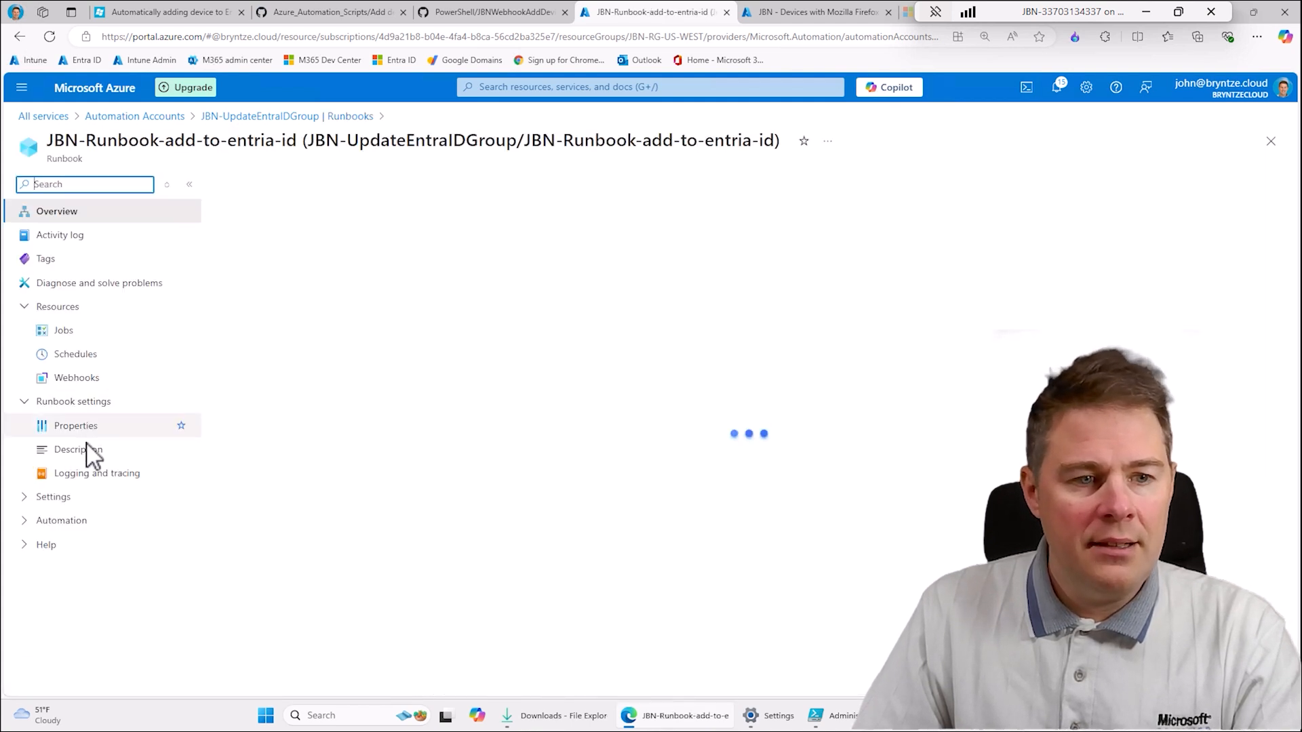
left_click(34, 497)
left_click(35, 497)
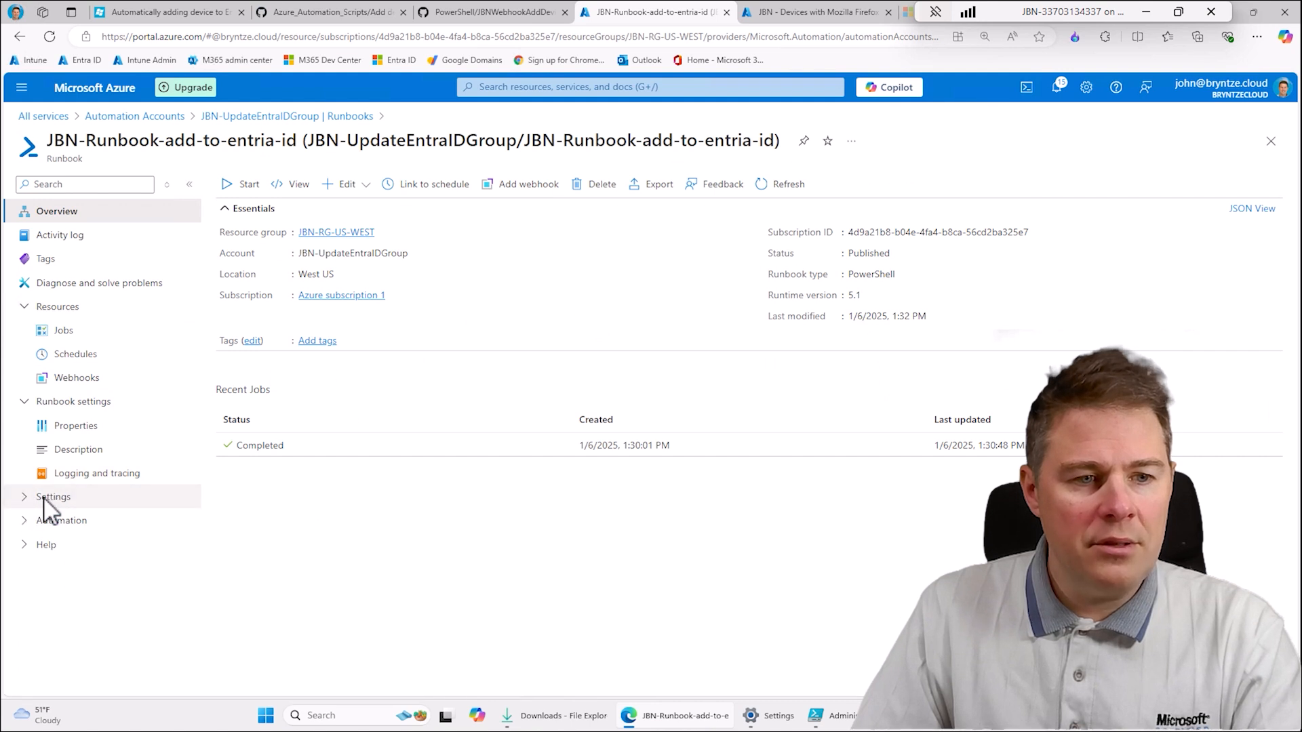
- Open the published runbook's webhooks, refresh the list, and begin another new webhook with the name JBN-webhook
left_click(99, 378)
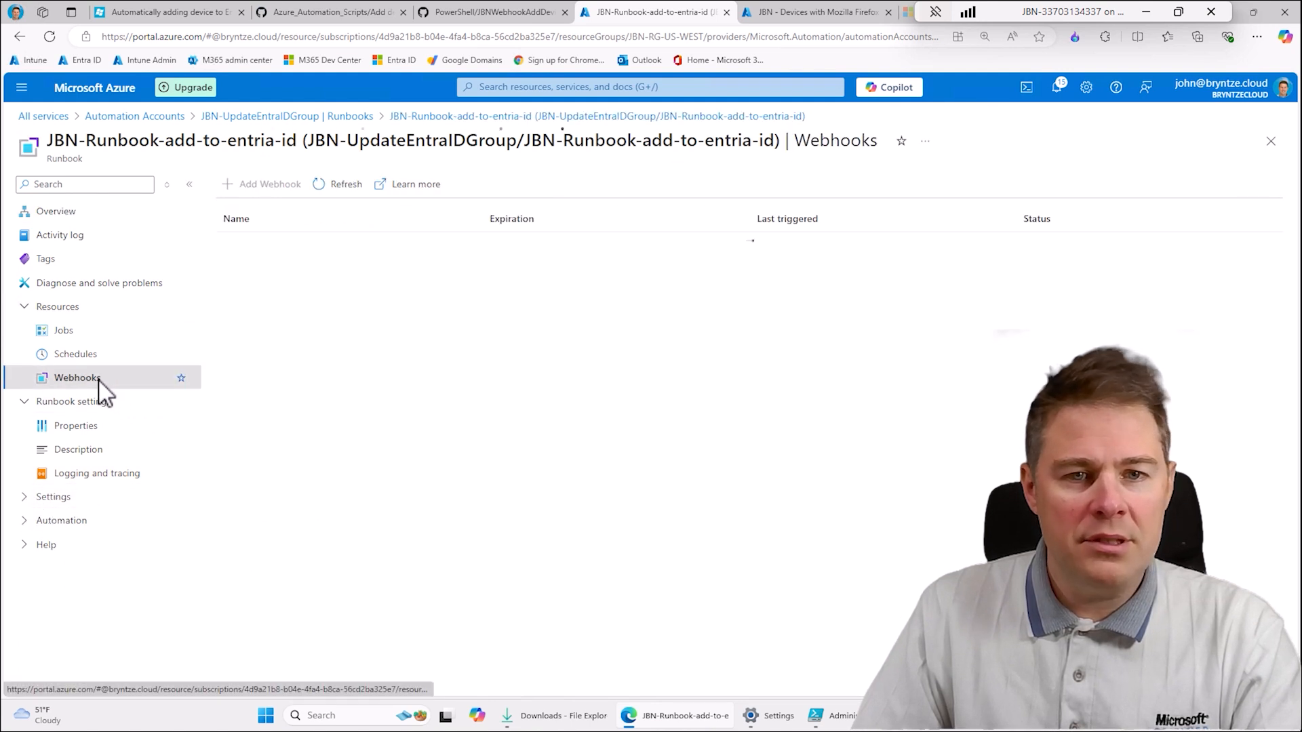
left_click(349, 185)
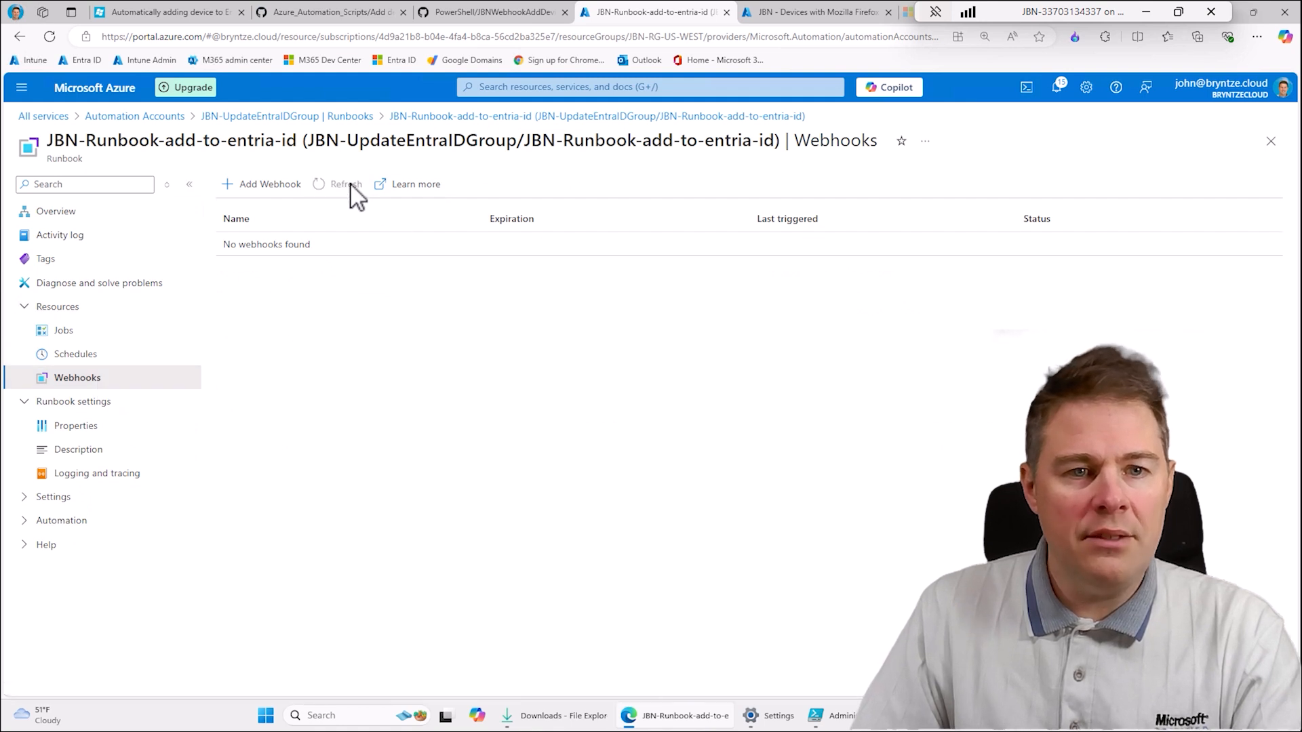
left_click(280, 183)
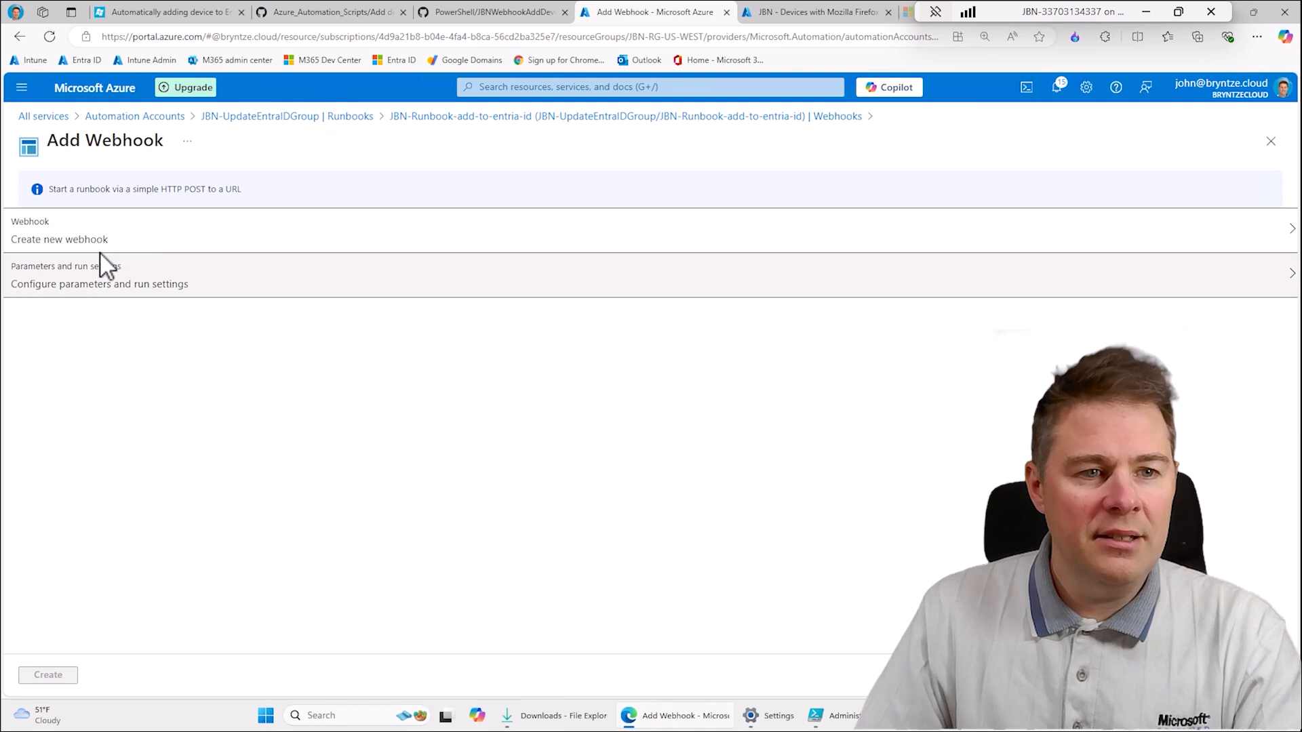
left_click(91, 244)
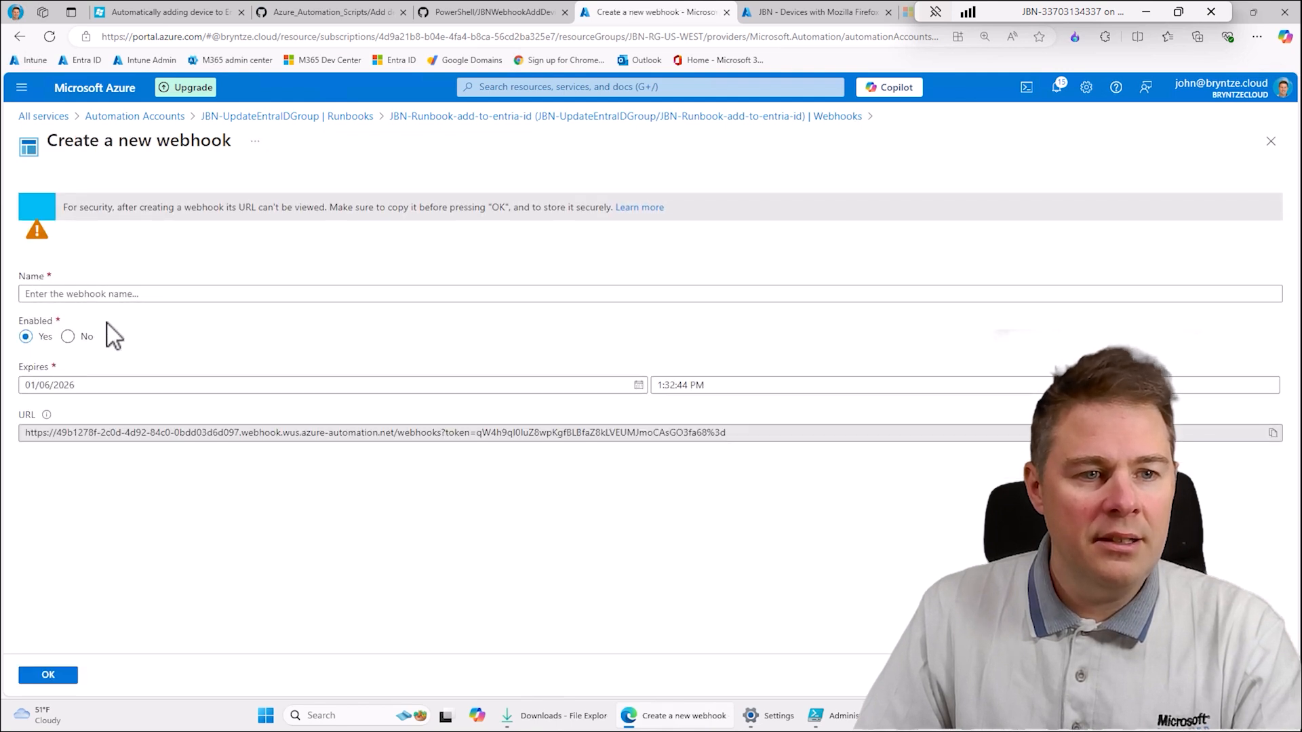
left_click(105, 293)
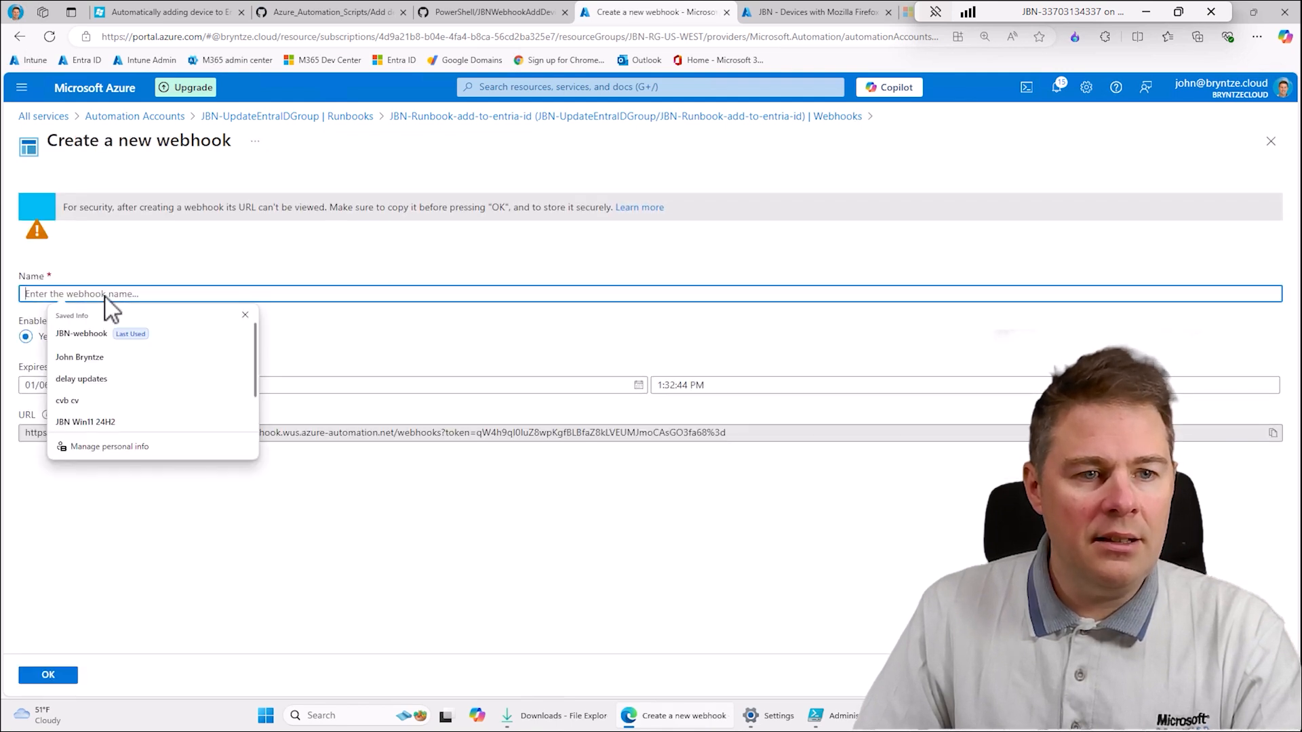
left_click(90, 338)
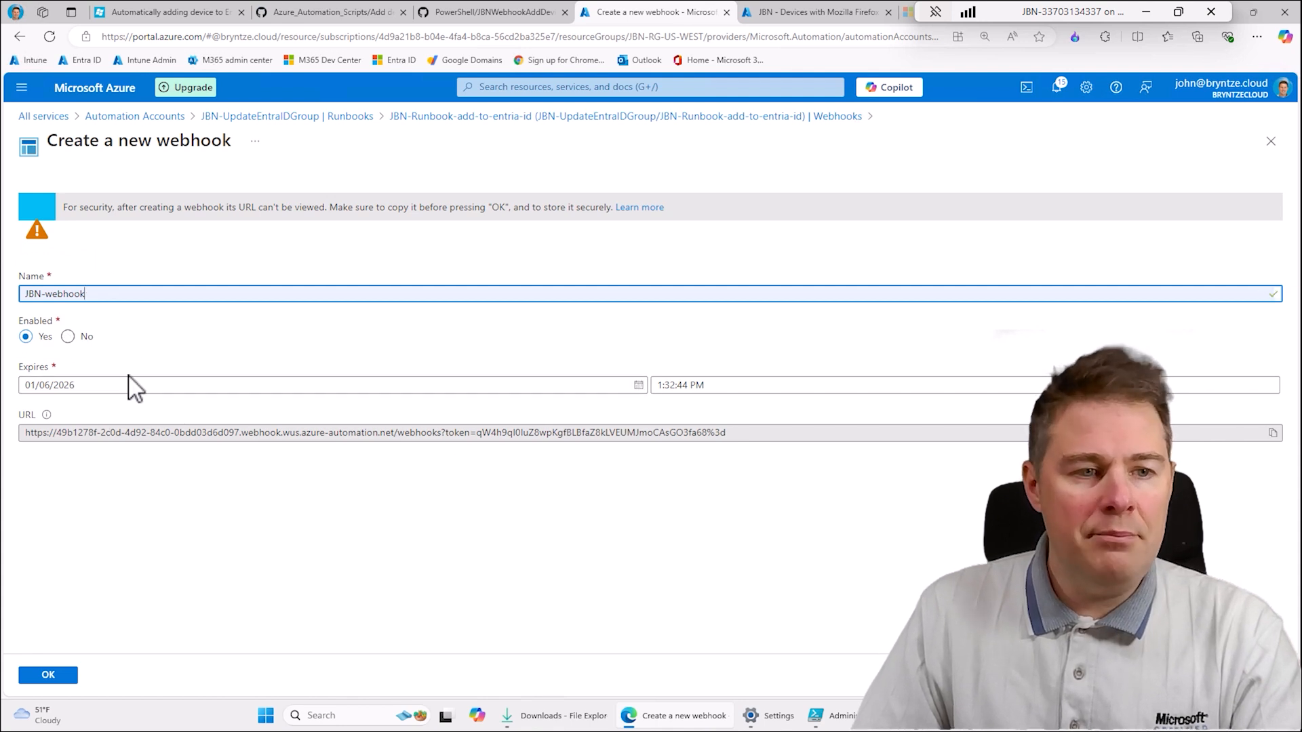
- Copy the new webhook's URL, accept the run settings with WEBHOOKDATA left empty, and create JBN-webhook
left_click(1273, 433)
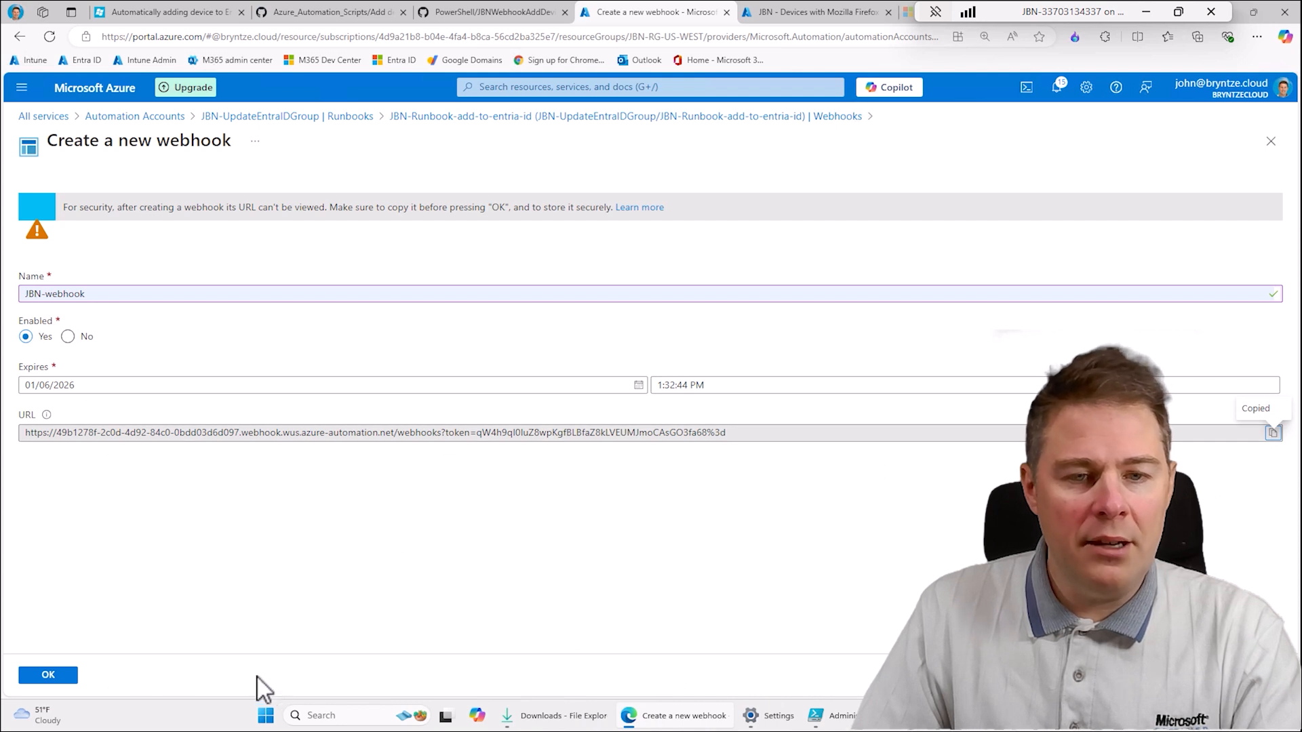
left_click(55, 677)
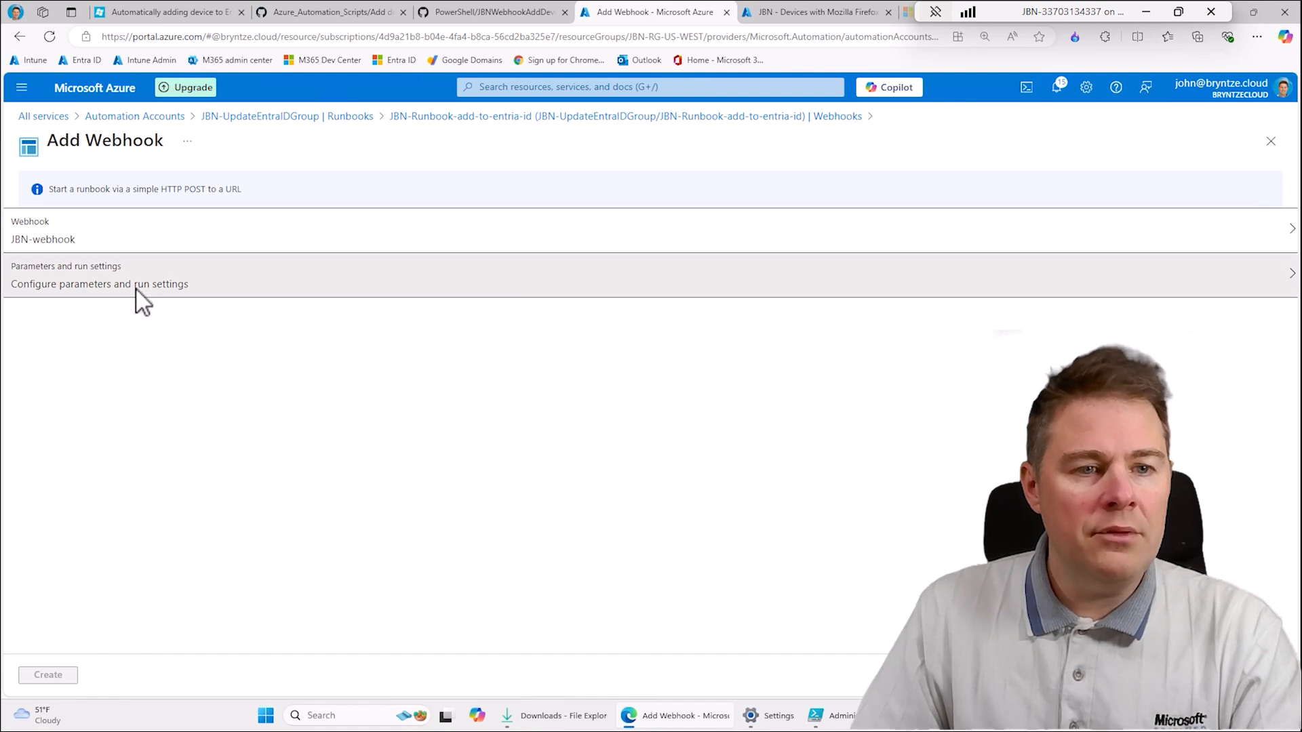
left_click(141, 284)
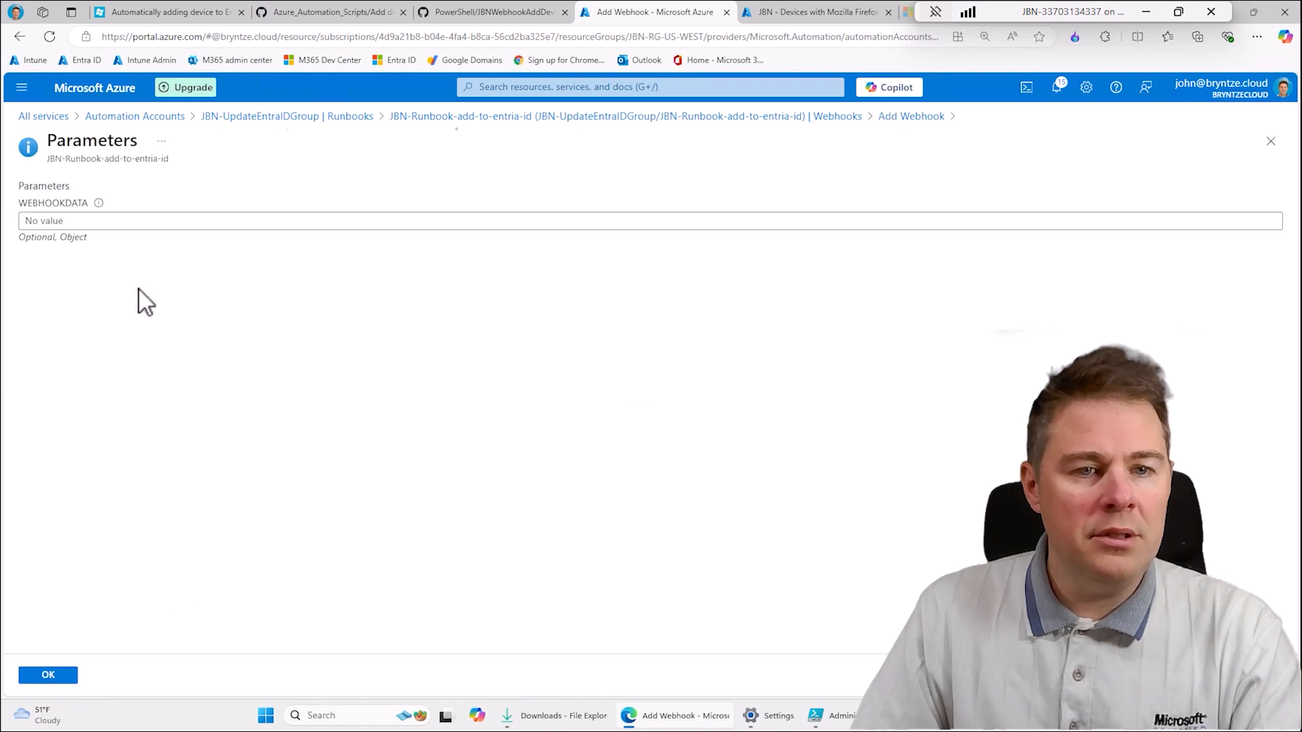
left_click(49, 674)
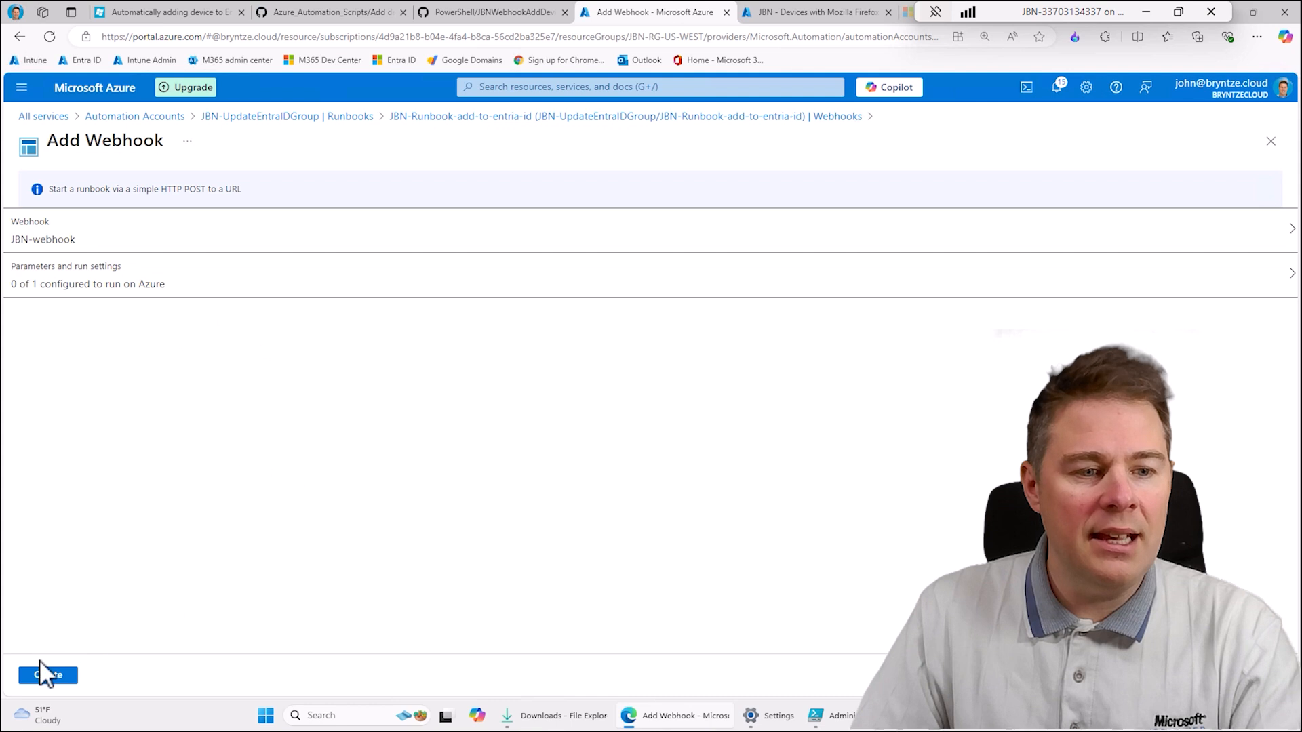
left_click(49, 675)
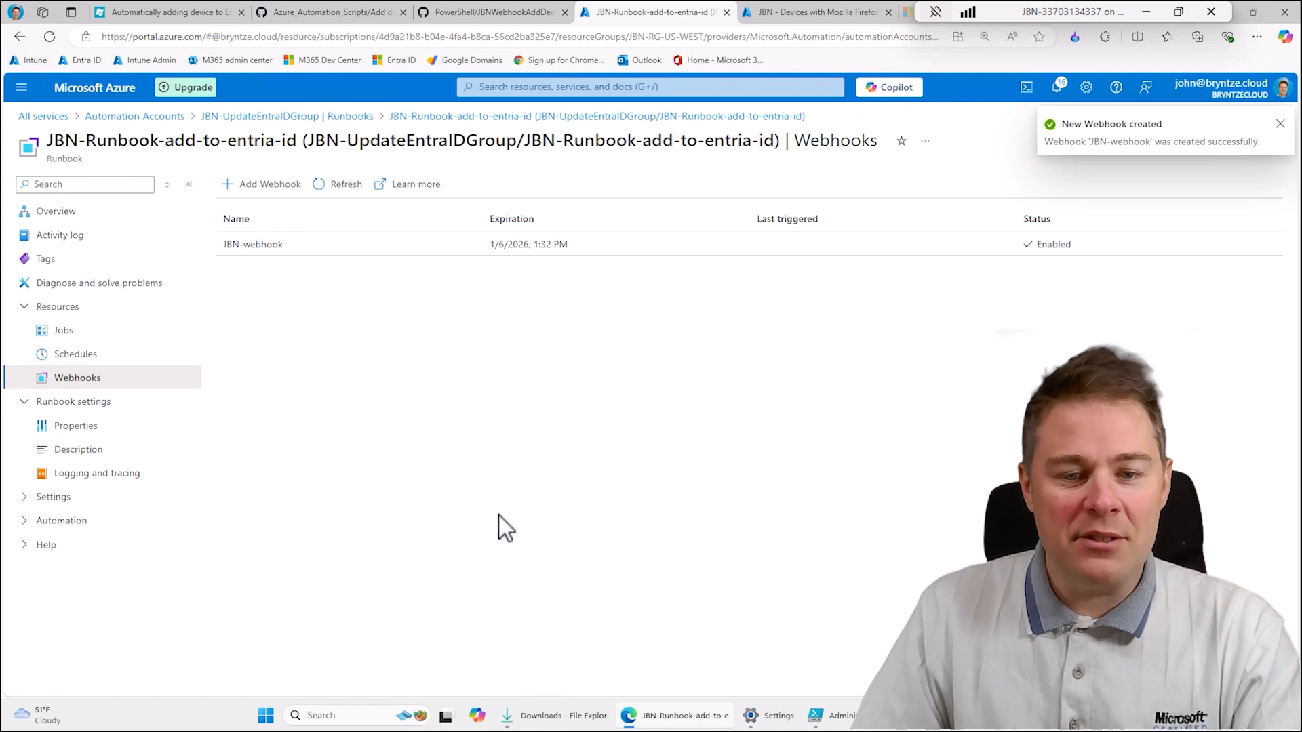
- Switch to Notepad++, paste the copied webhook URL with its token into a new document, and return to the browser
left_click(265, 717)
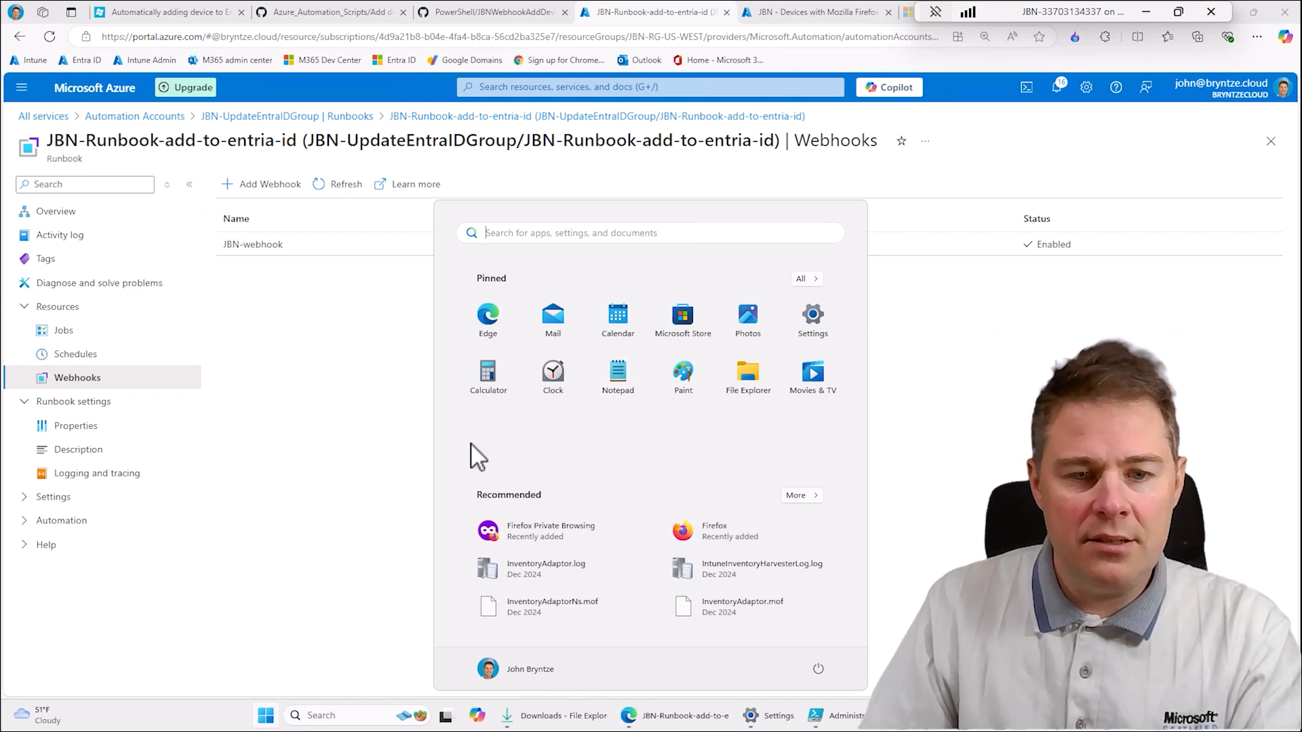
left_click(540, 236)
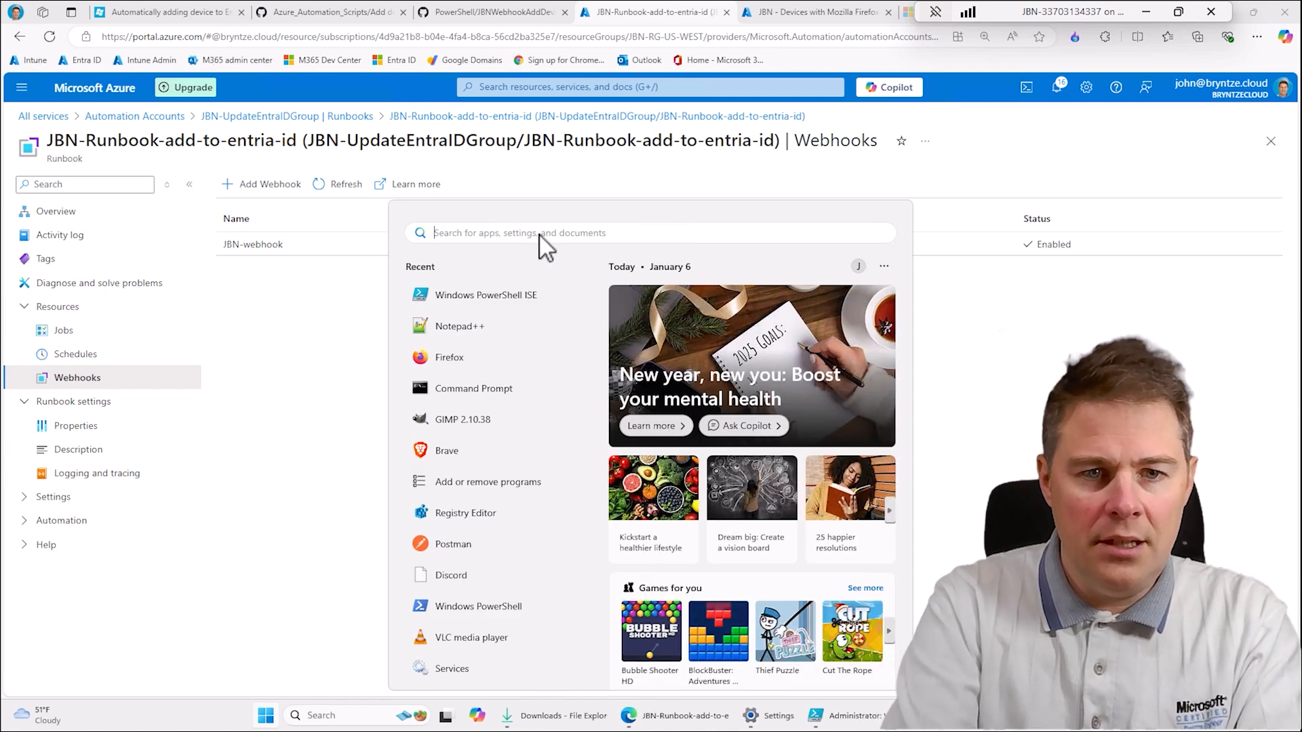
left_click(483, 331)
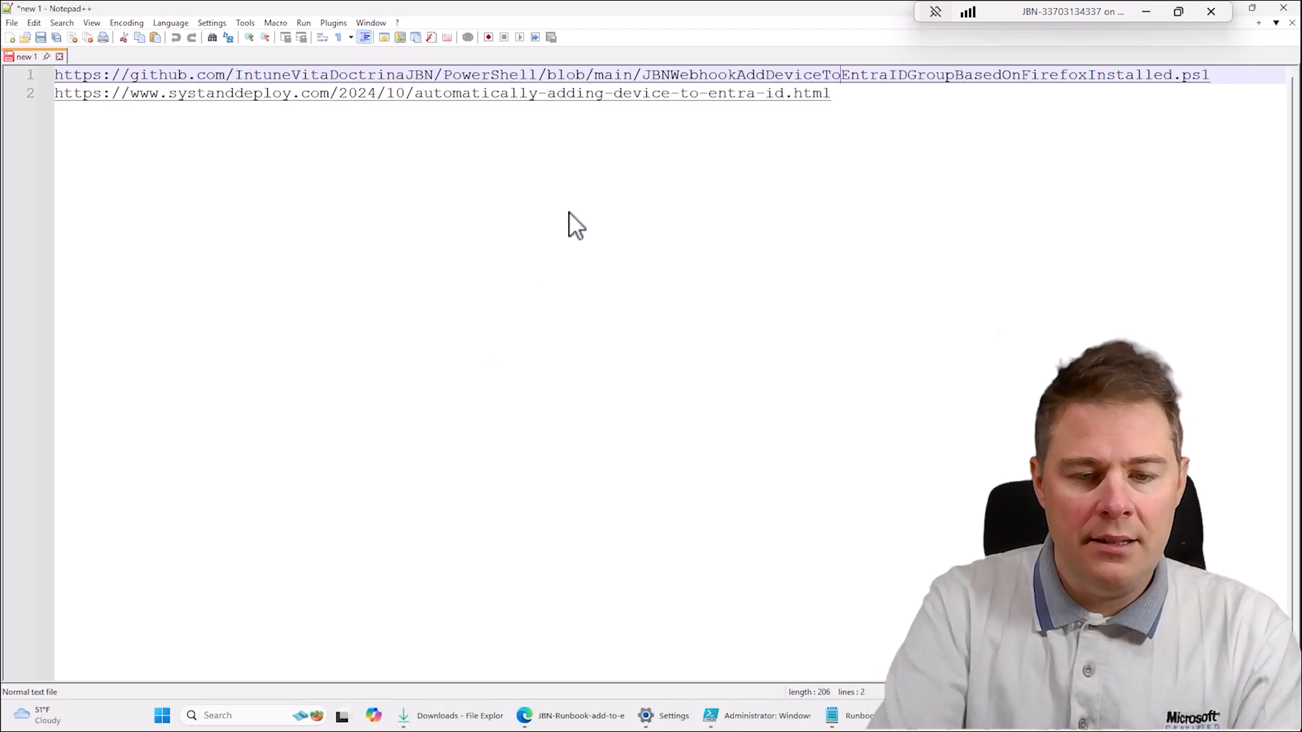
key("ctrl+n")
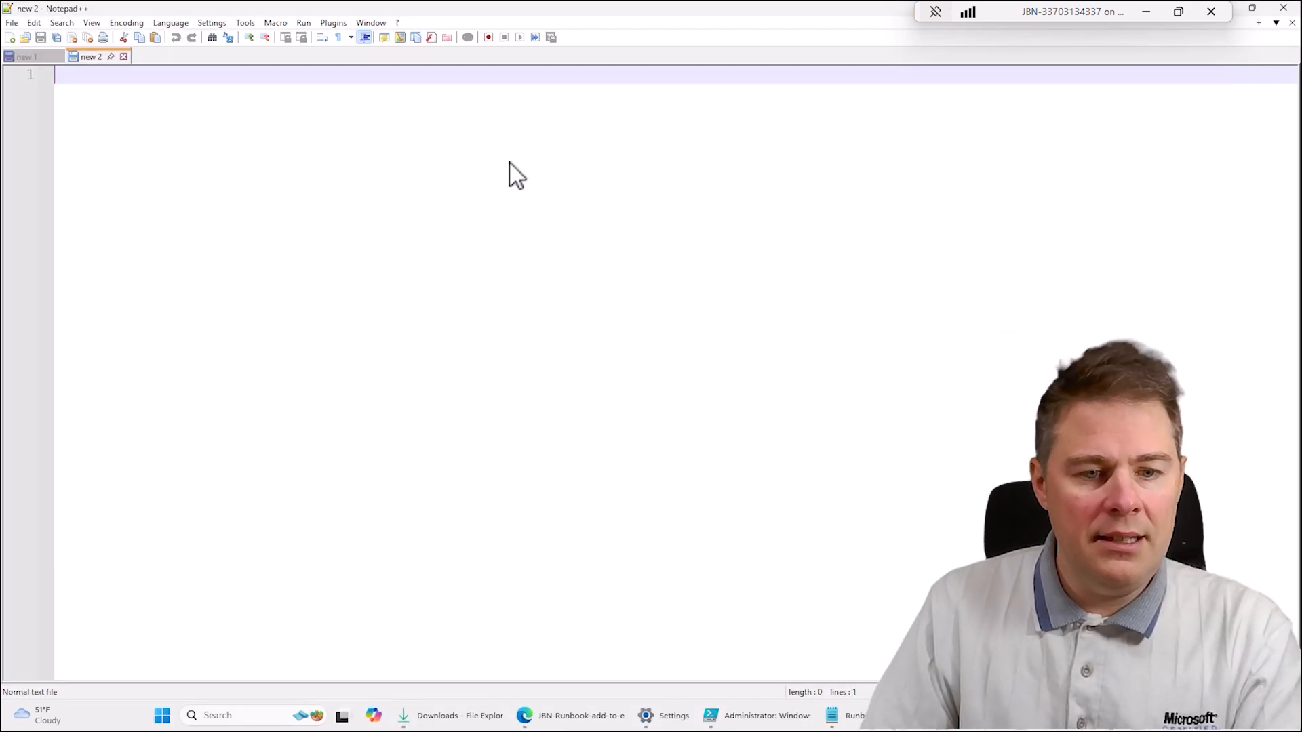
key("ctrl+v")
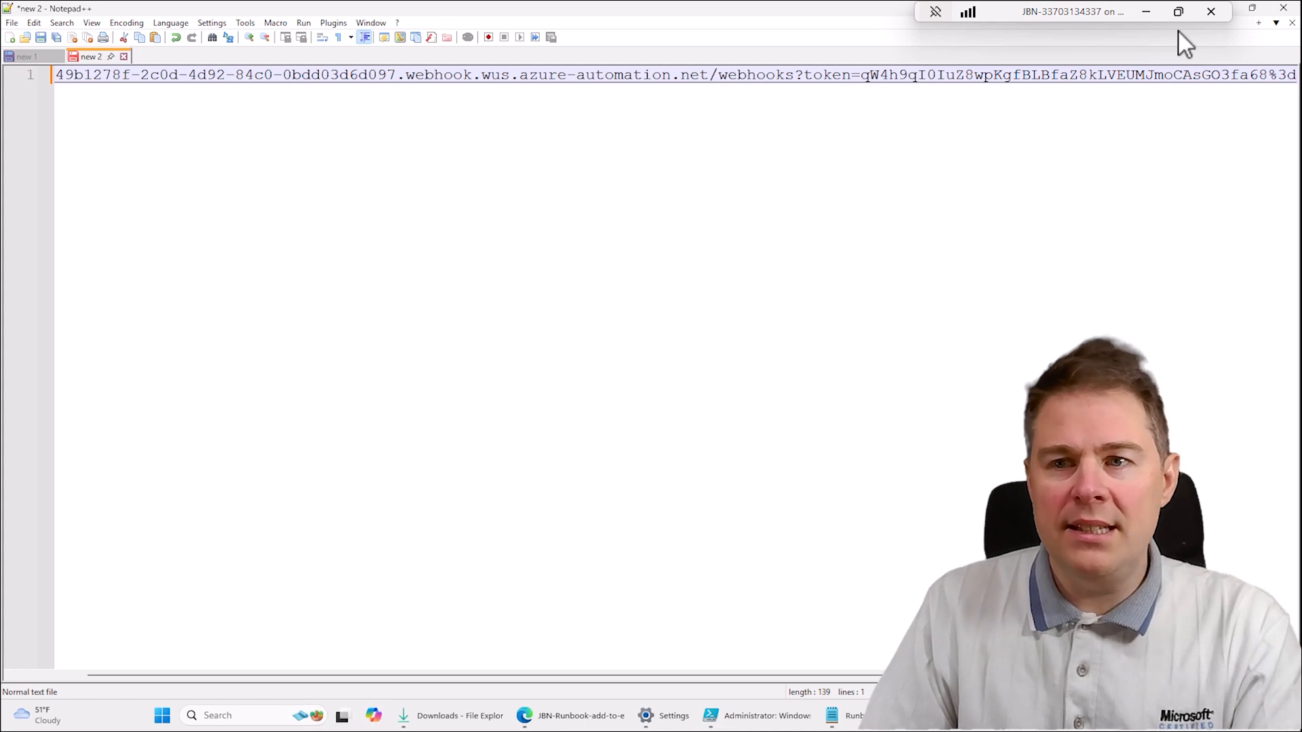
left_click_drag(1058, 14, 912, 14)
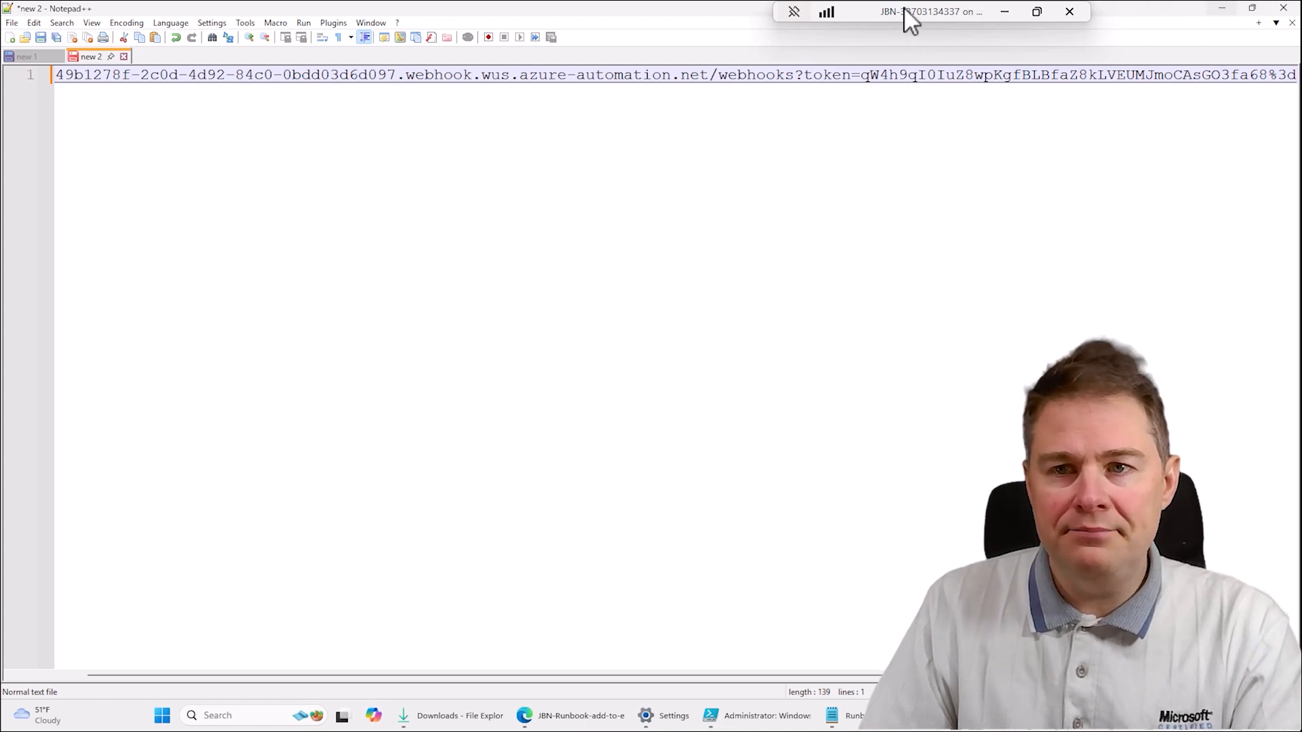
left_click(1224, 8)
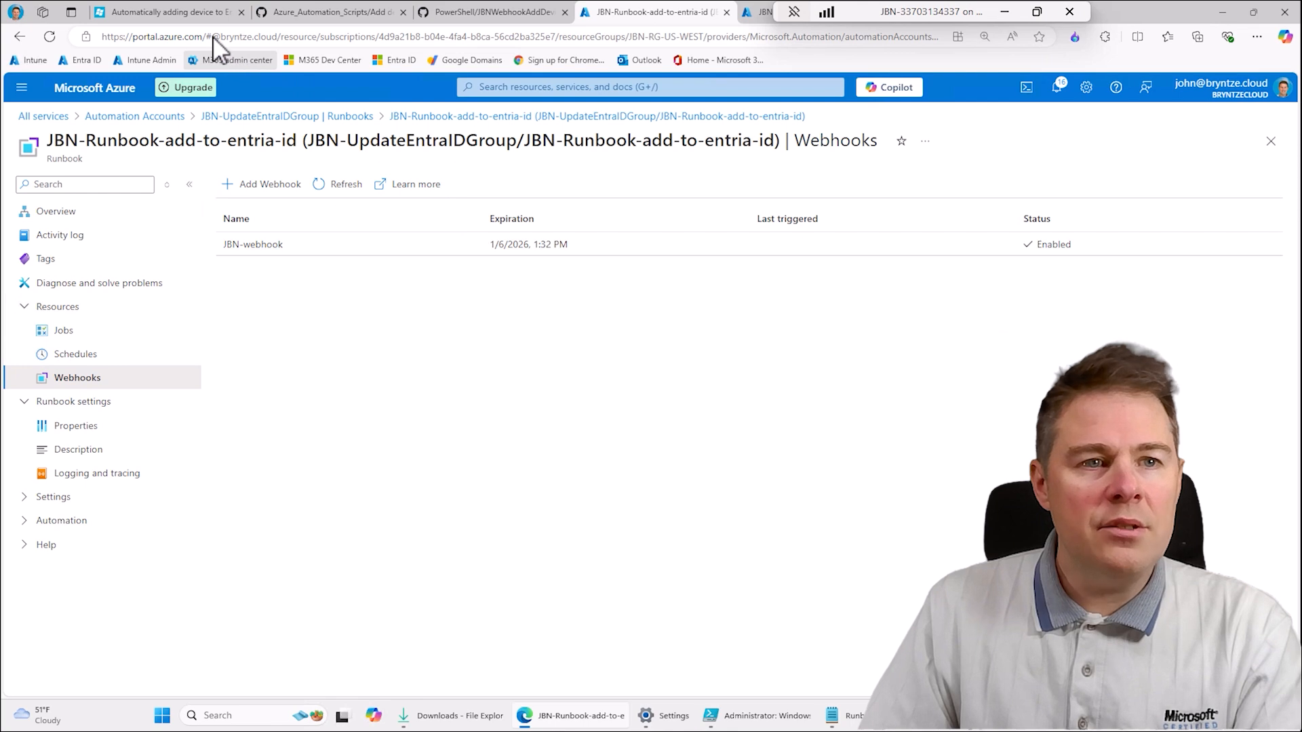
- Read the guide's webhook and remediation script sections, and check the "From remediation script" folder on GitHub for its script files
left_click(204, 13)
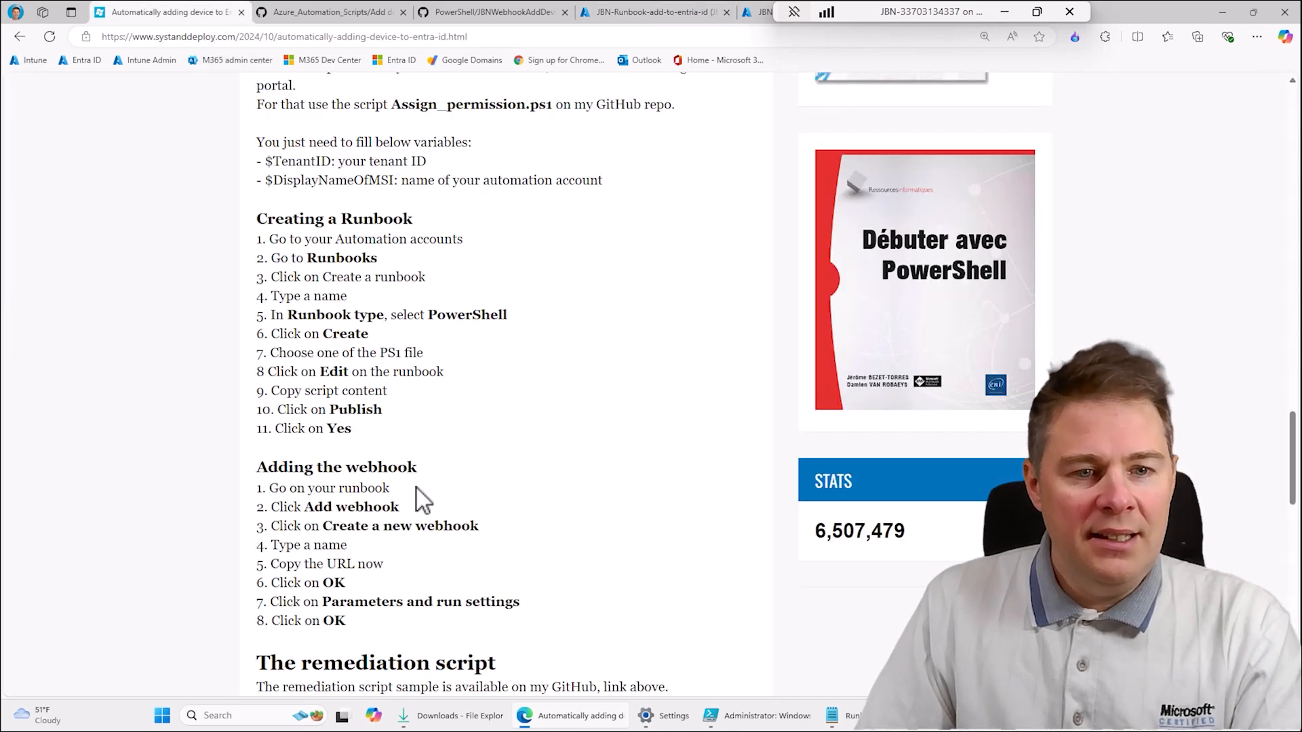
scroll(375, 543, "down", 1)
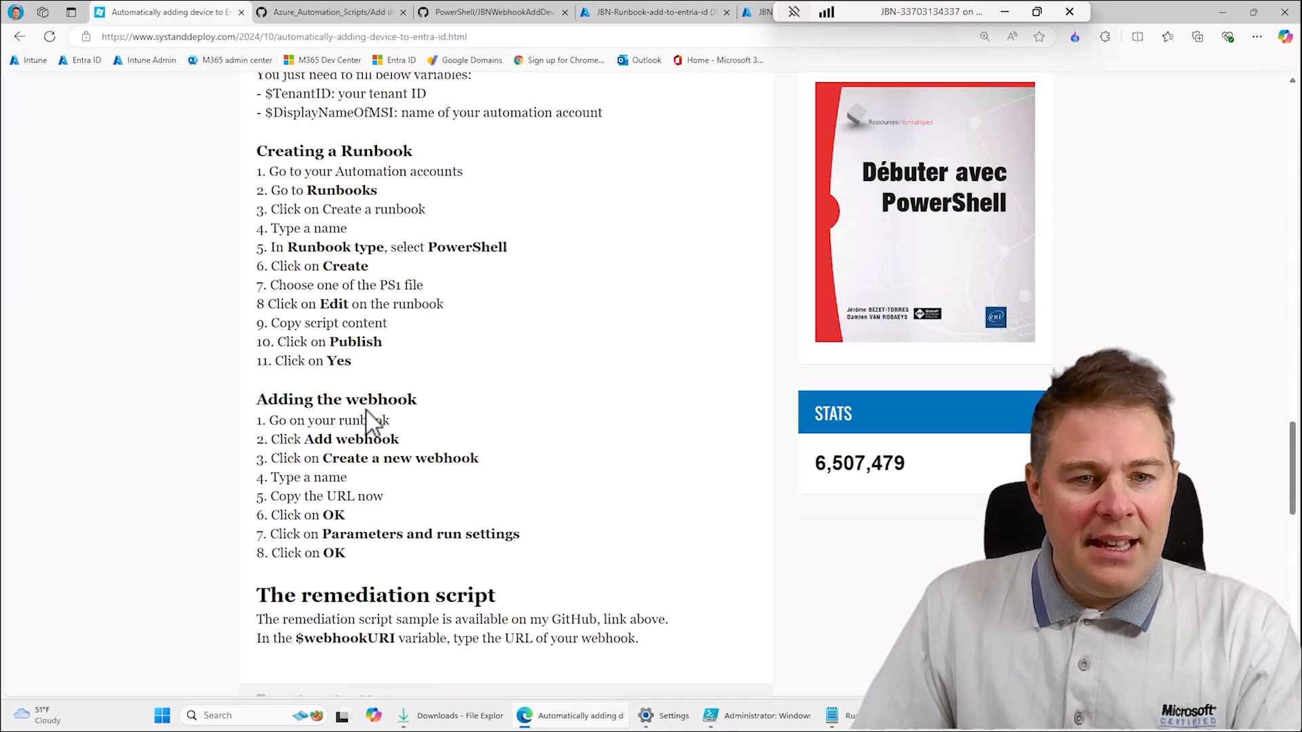
scroll(403, 546, "down", 1)
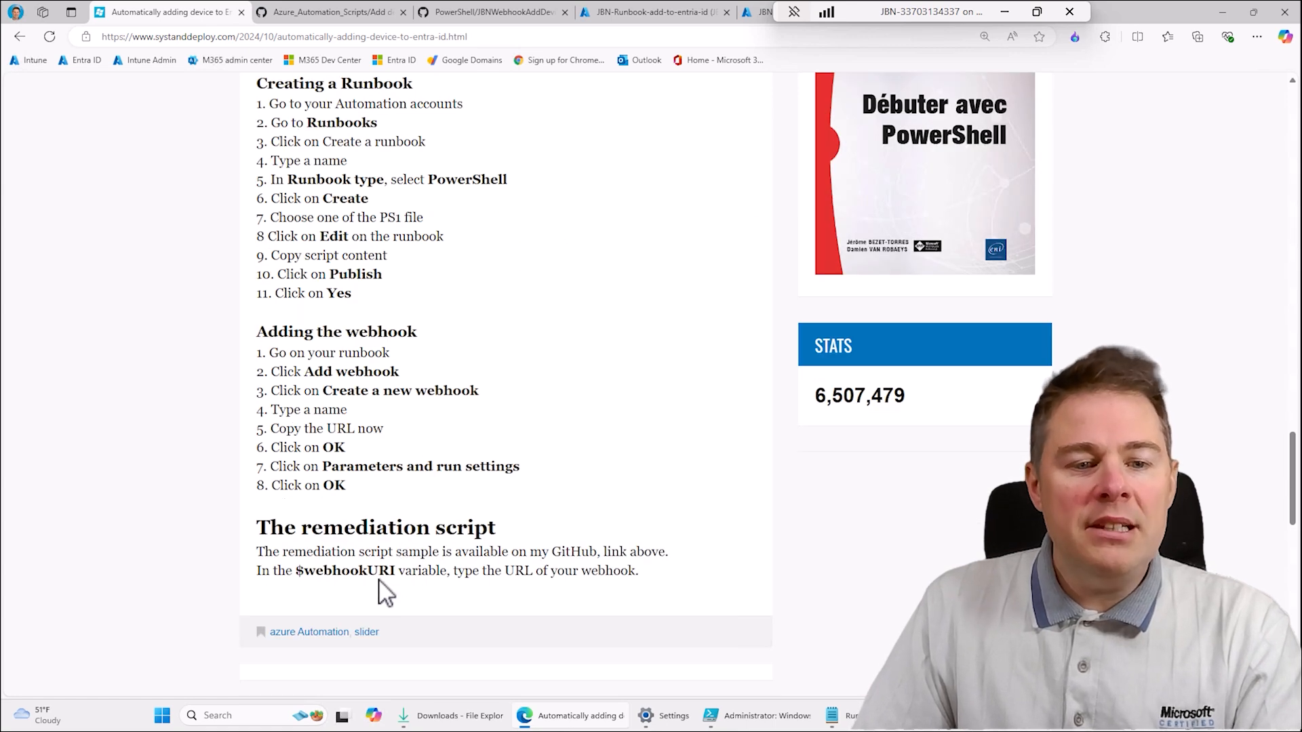
left_click(325, 12)
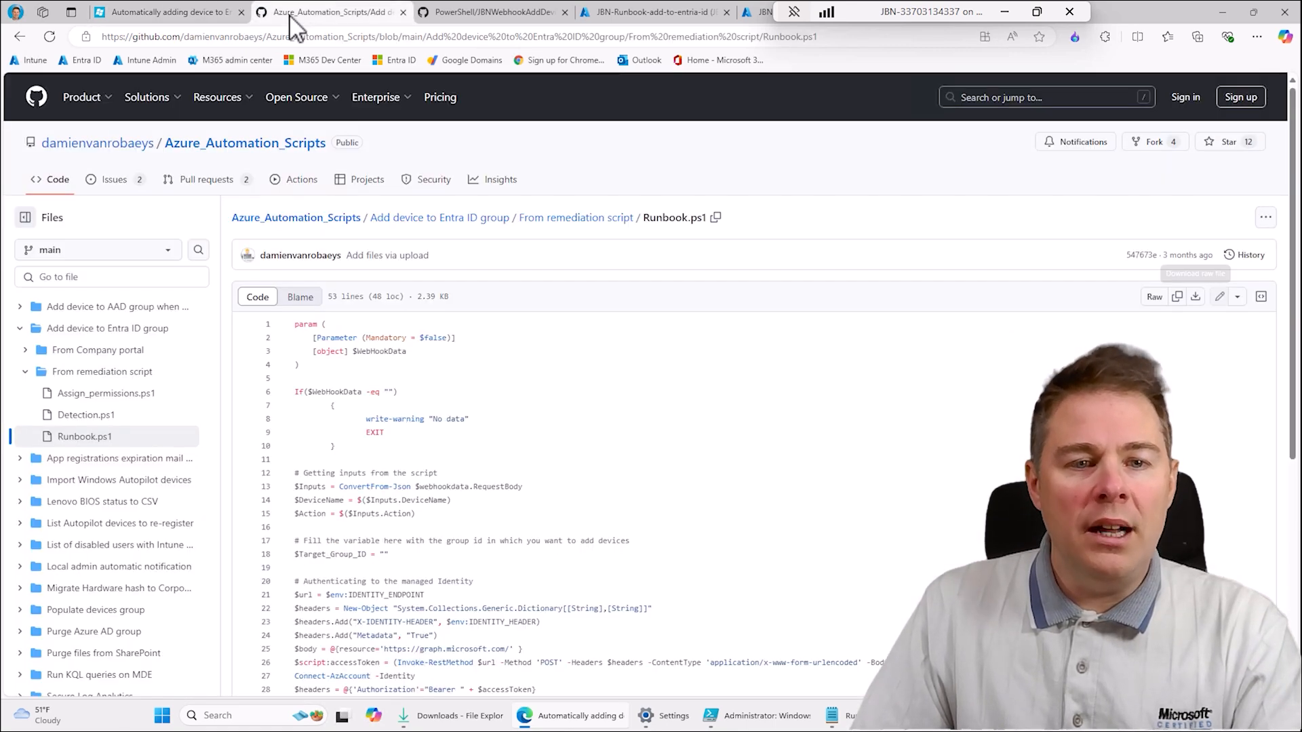
left_click(20, 37)
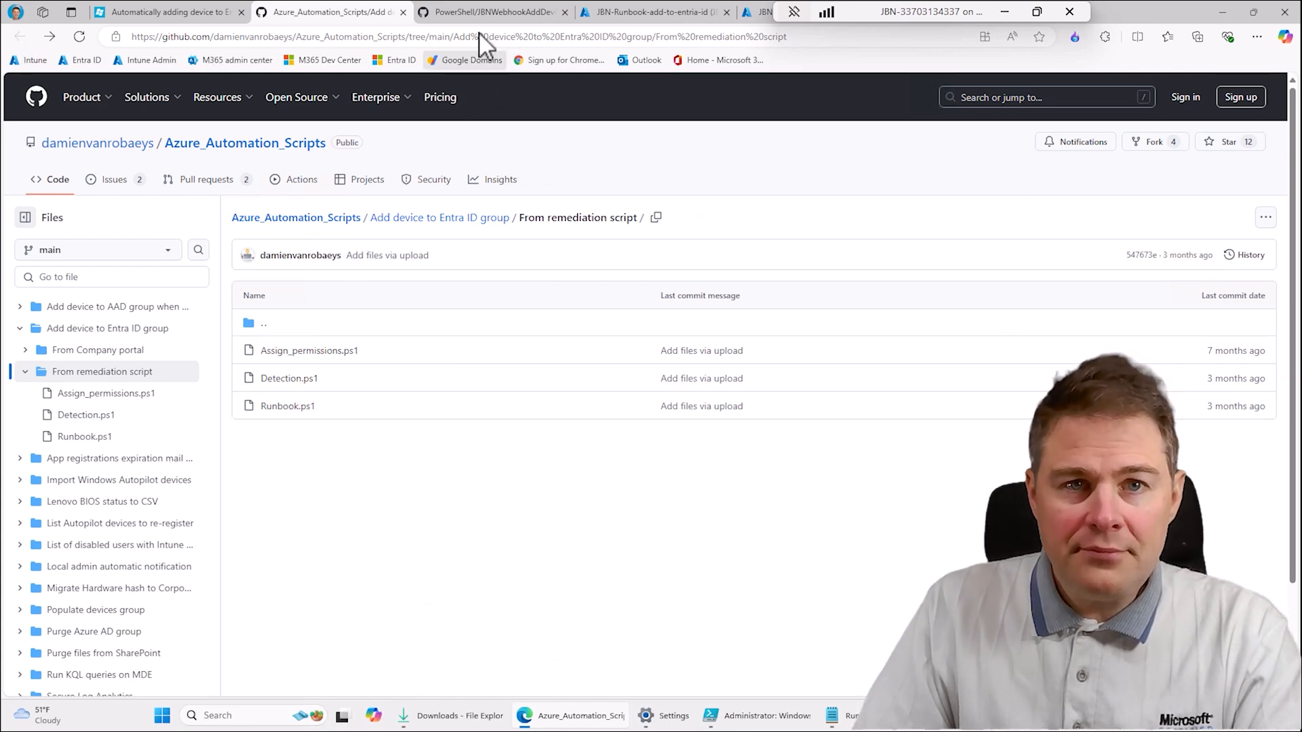
- Download JBNWebhookAddDeviceToEntraIDGroupBasedOnFirefoxInstalled.ps1 from the IntuneVitaDoctrinaJBN PowerShell repository and show it in the Downloads folder
left_click(461, 14)
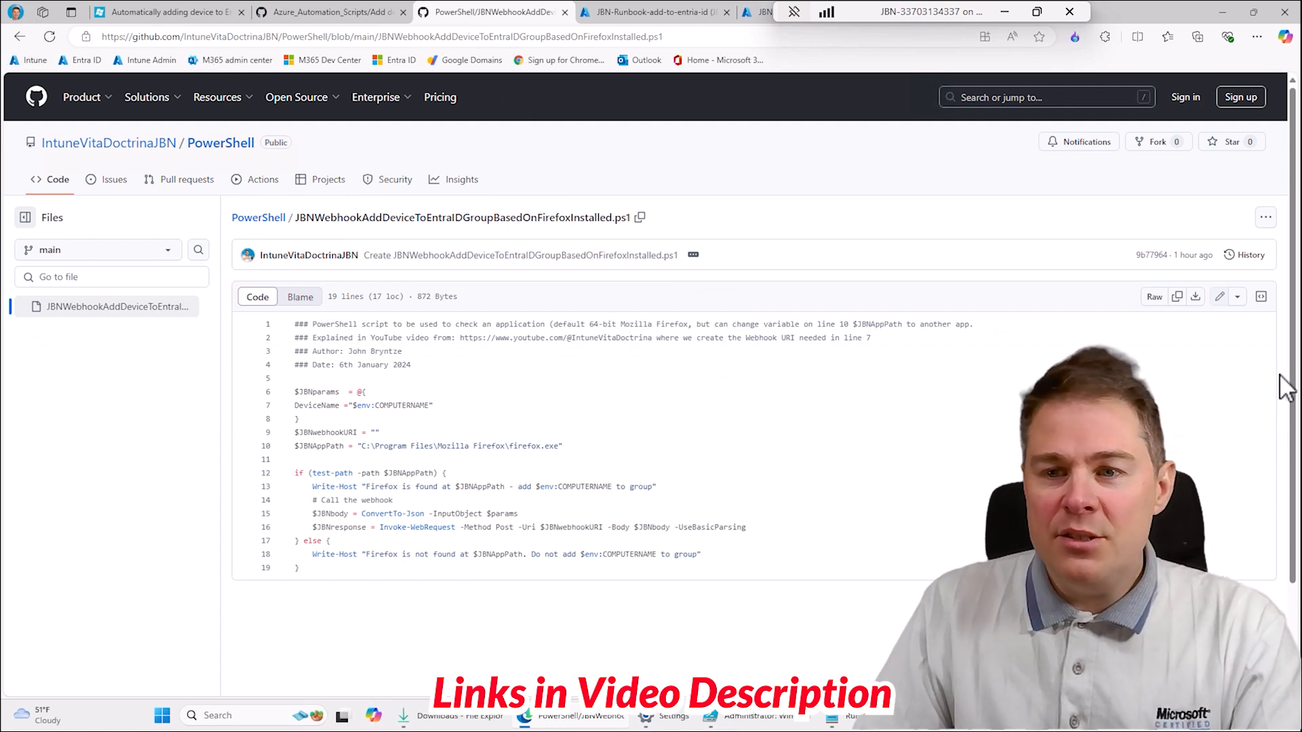
left_click(1195, 298)
left_click(1036, 112)
left_click(1158, 88)
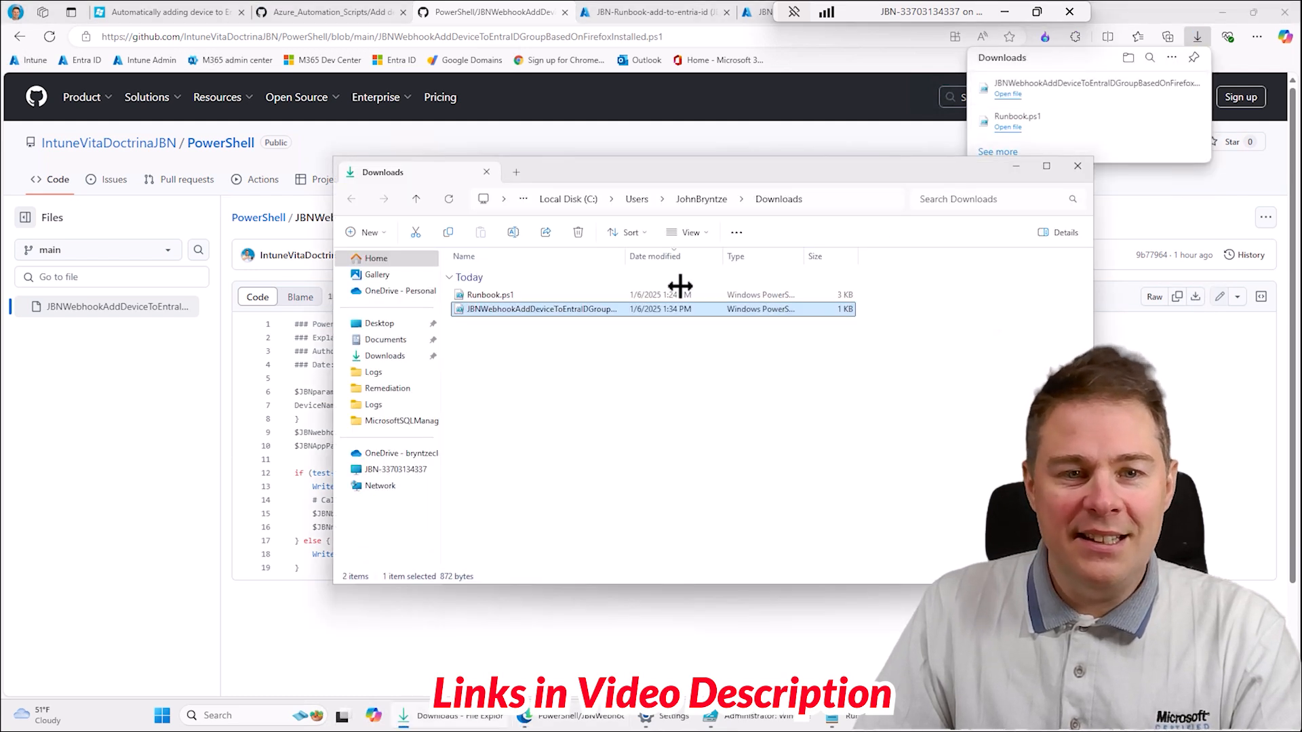
- Switch to Windows PowerShell ISE and open JBNWebhookAddDeviceToEntraIDGroupBasedOnFirefoxInstalled.ps1 from the Downloads folder
right_click(497, 303)
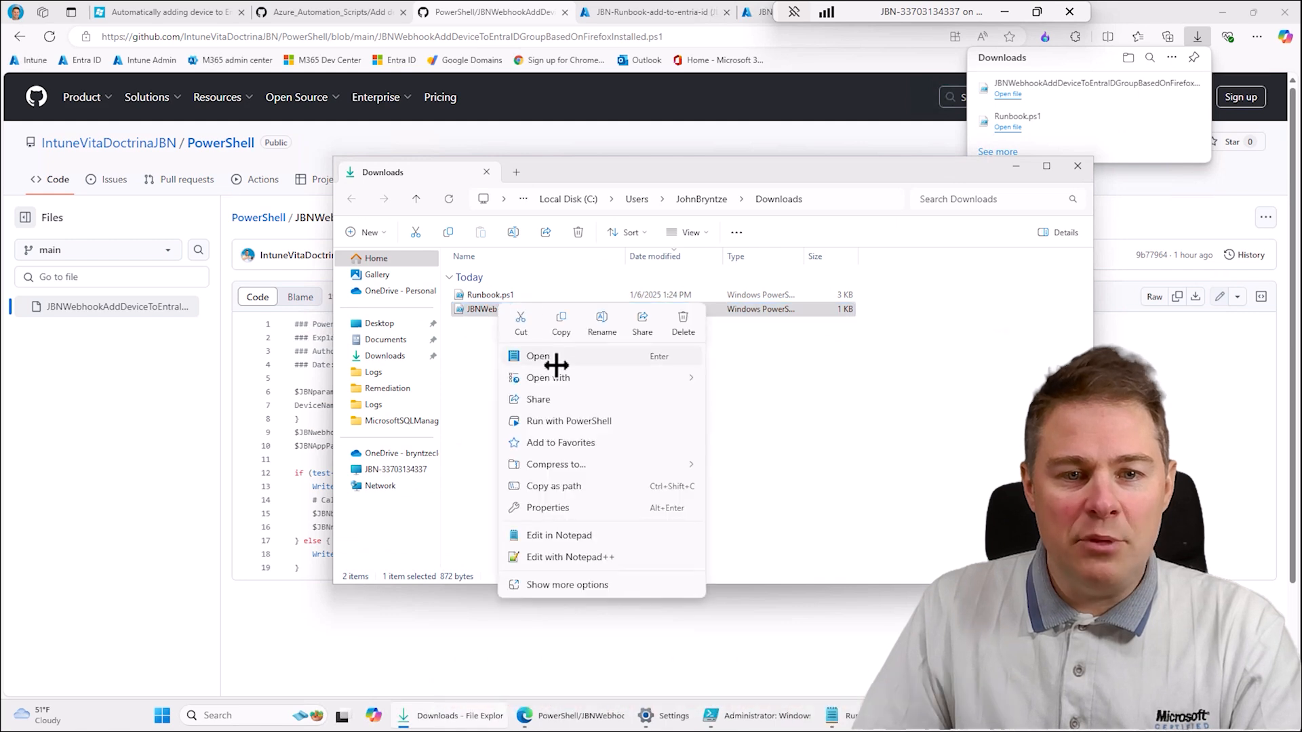
mouse_move(602, 380)
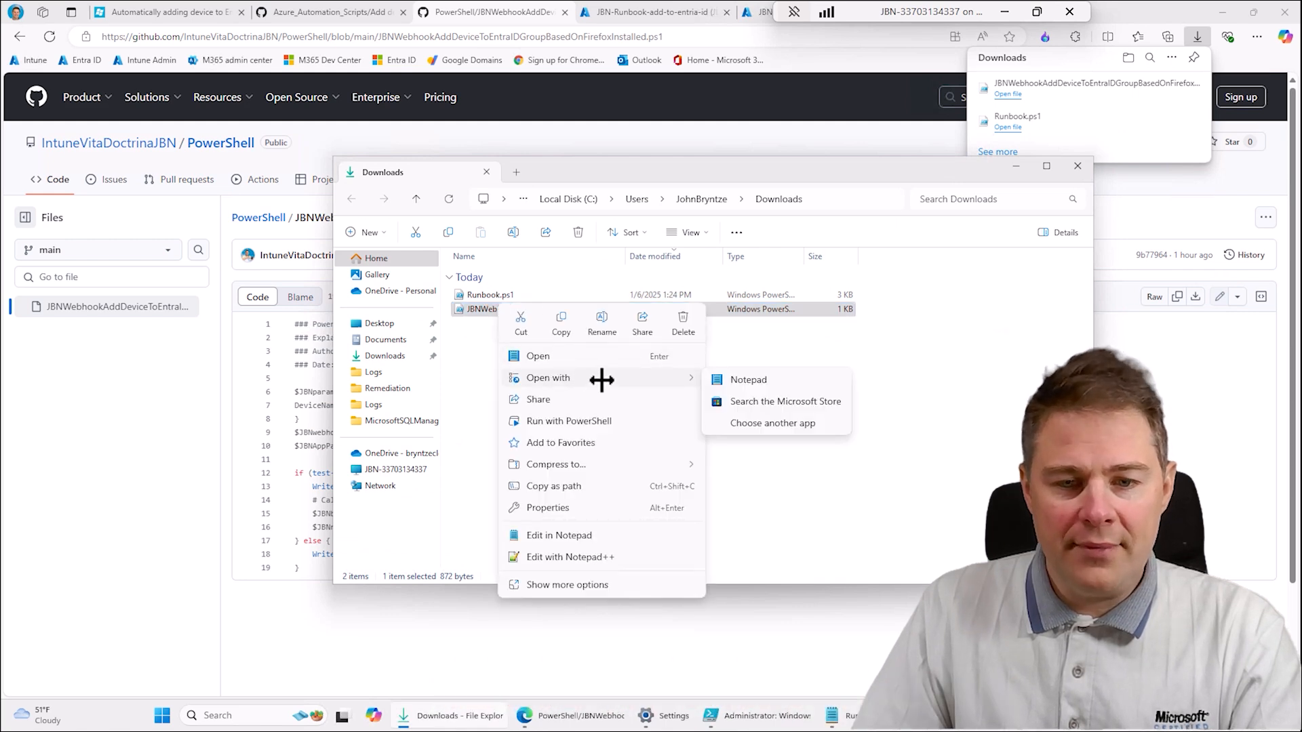
left_click(746, 713)
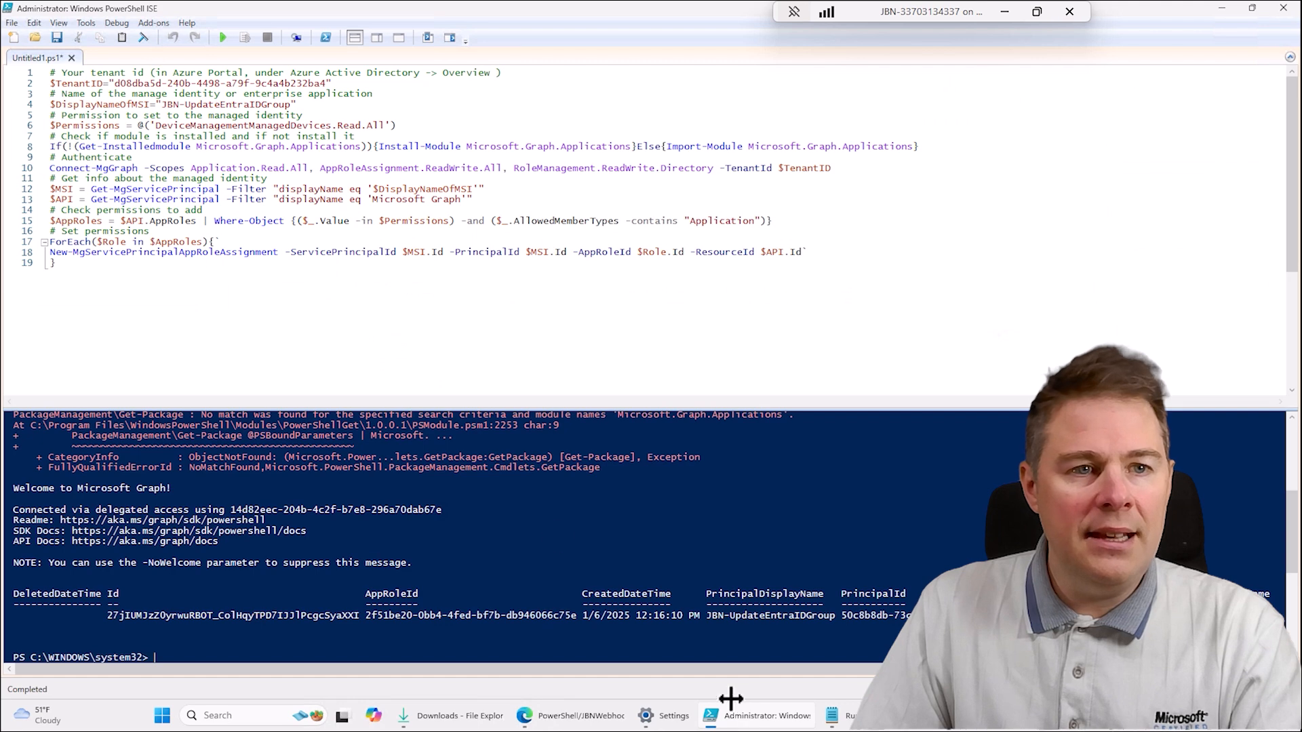
left_click(11, 23)
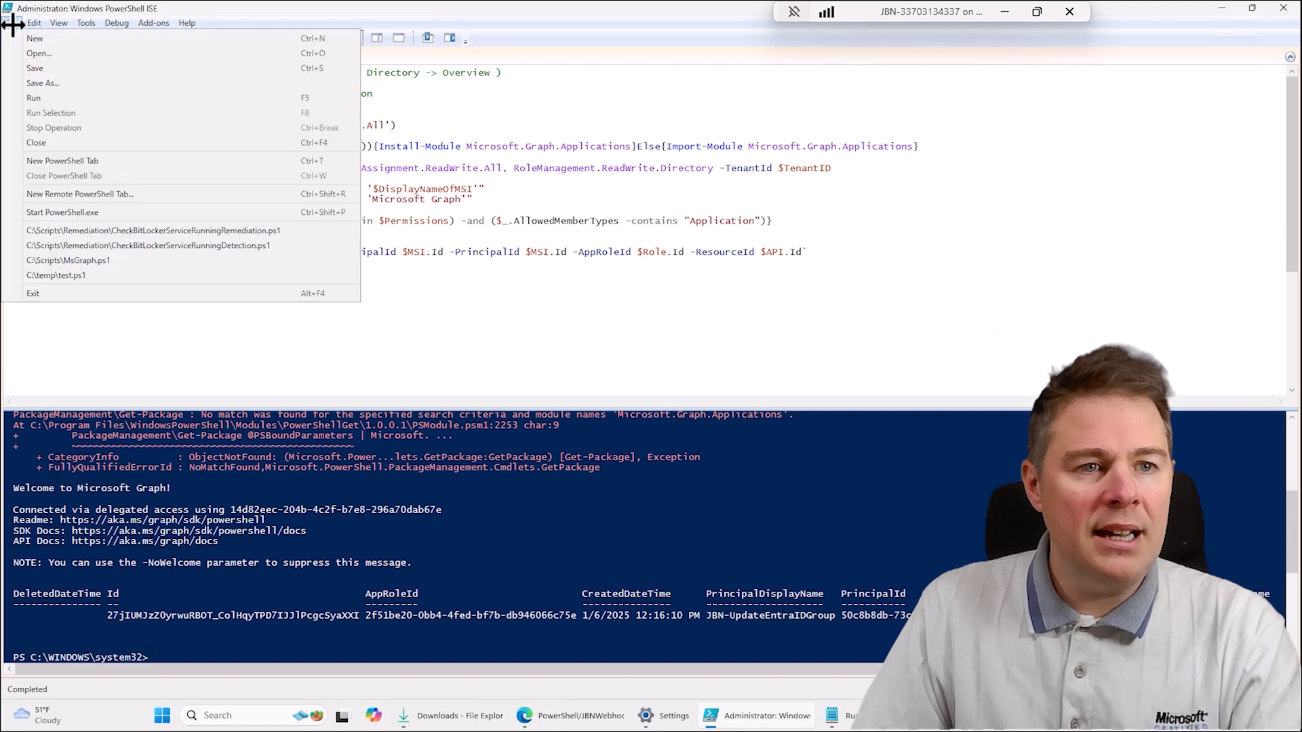
left_click(41, 52)
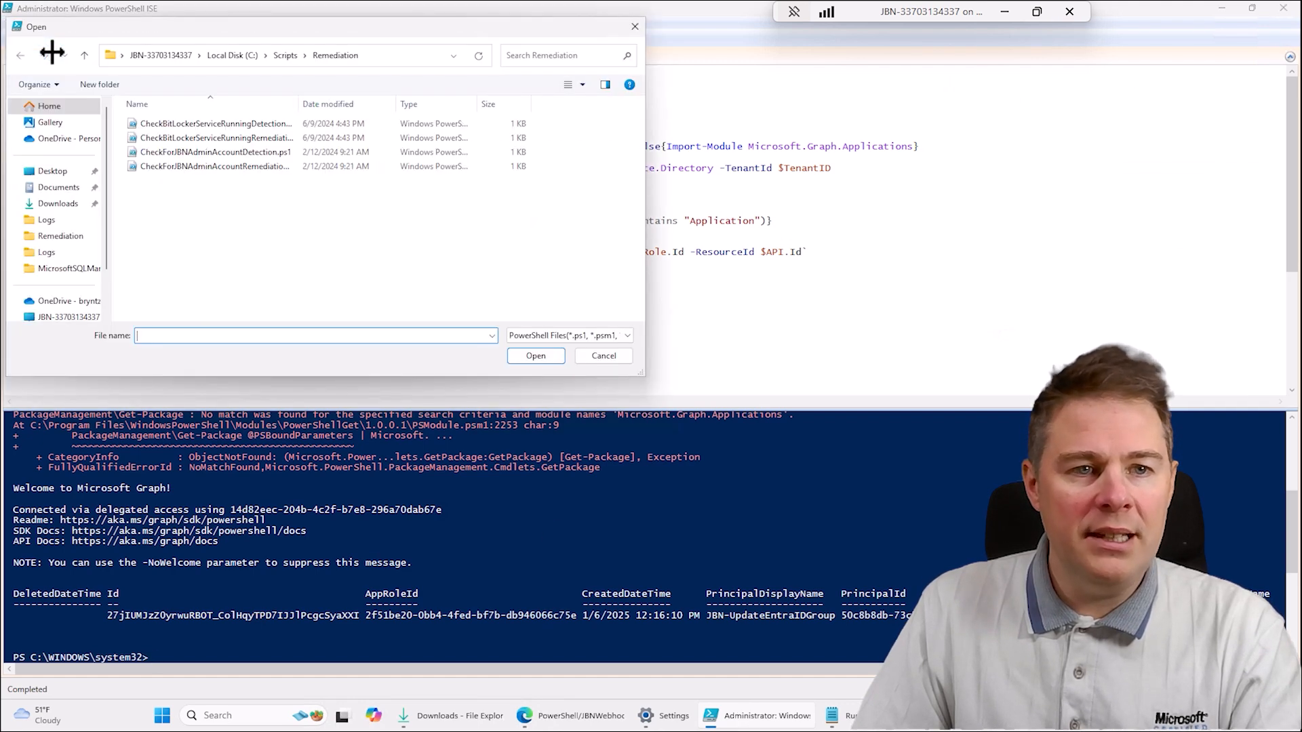
left_click(54, 203)
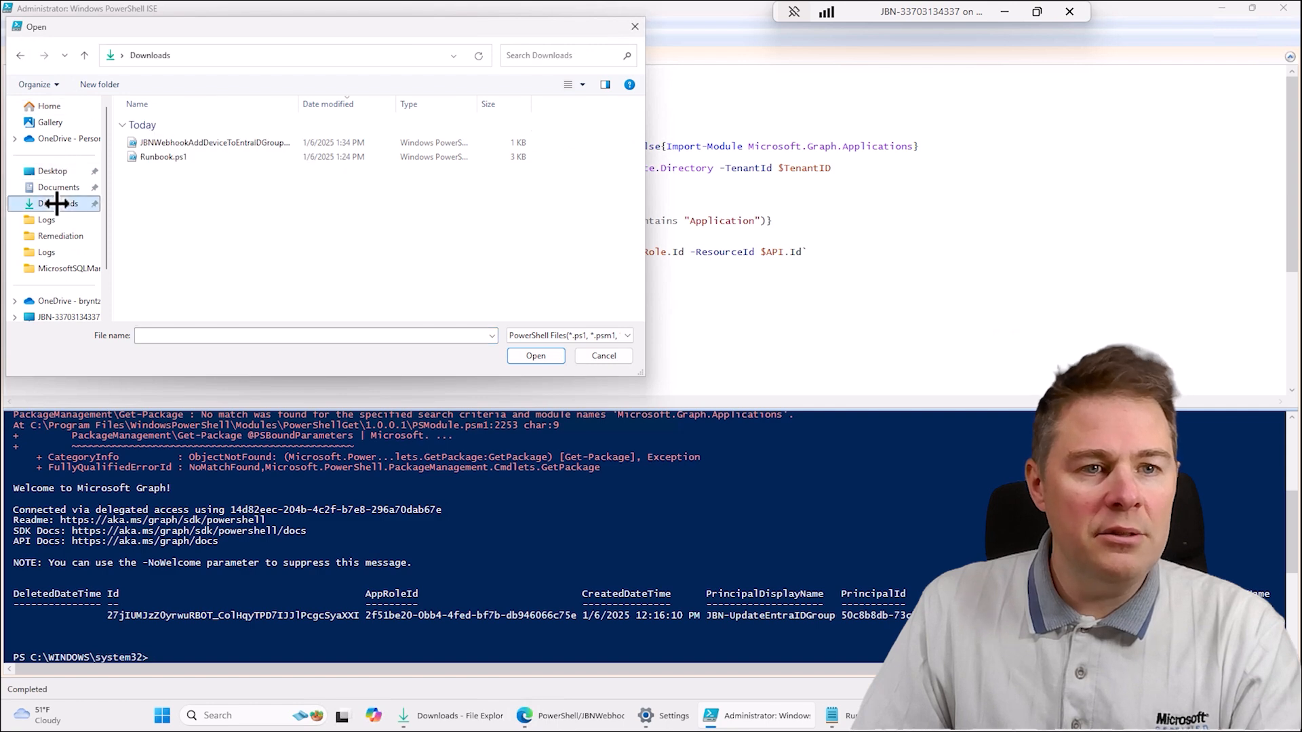
double_click(183, 142)
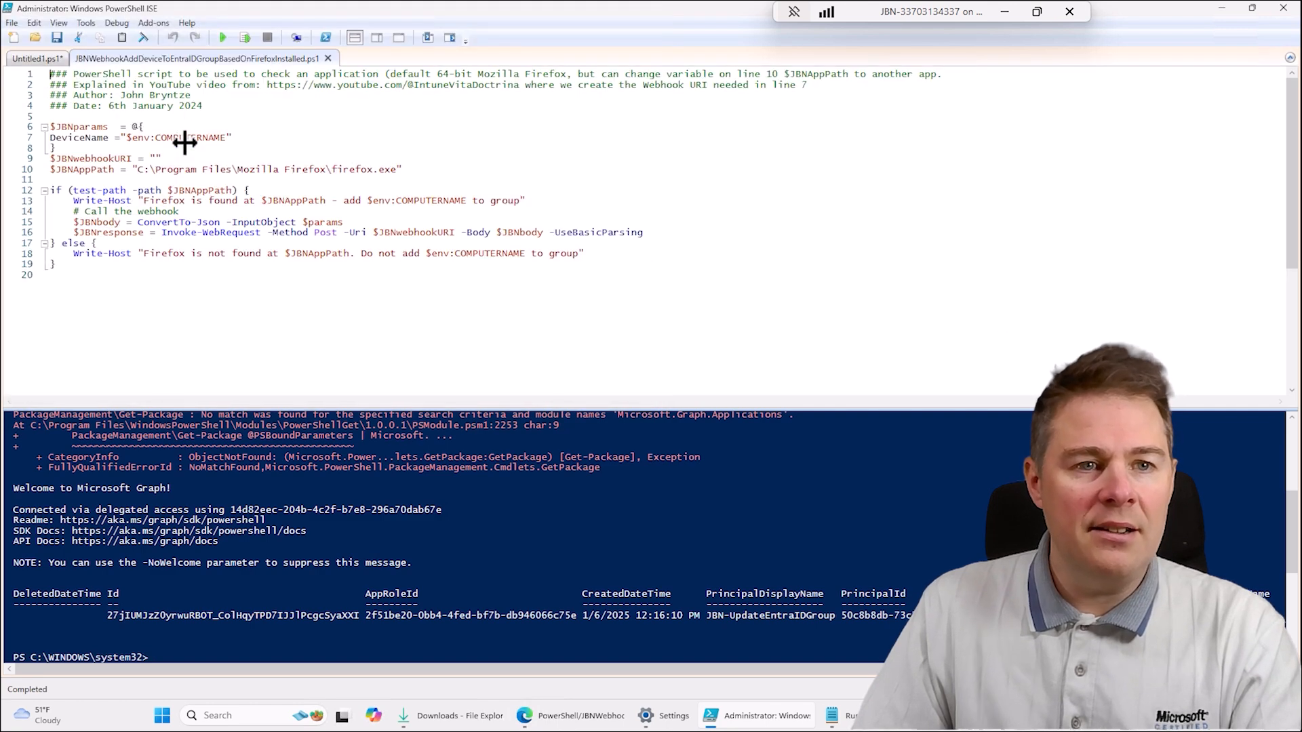
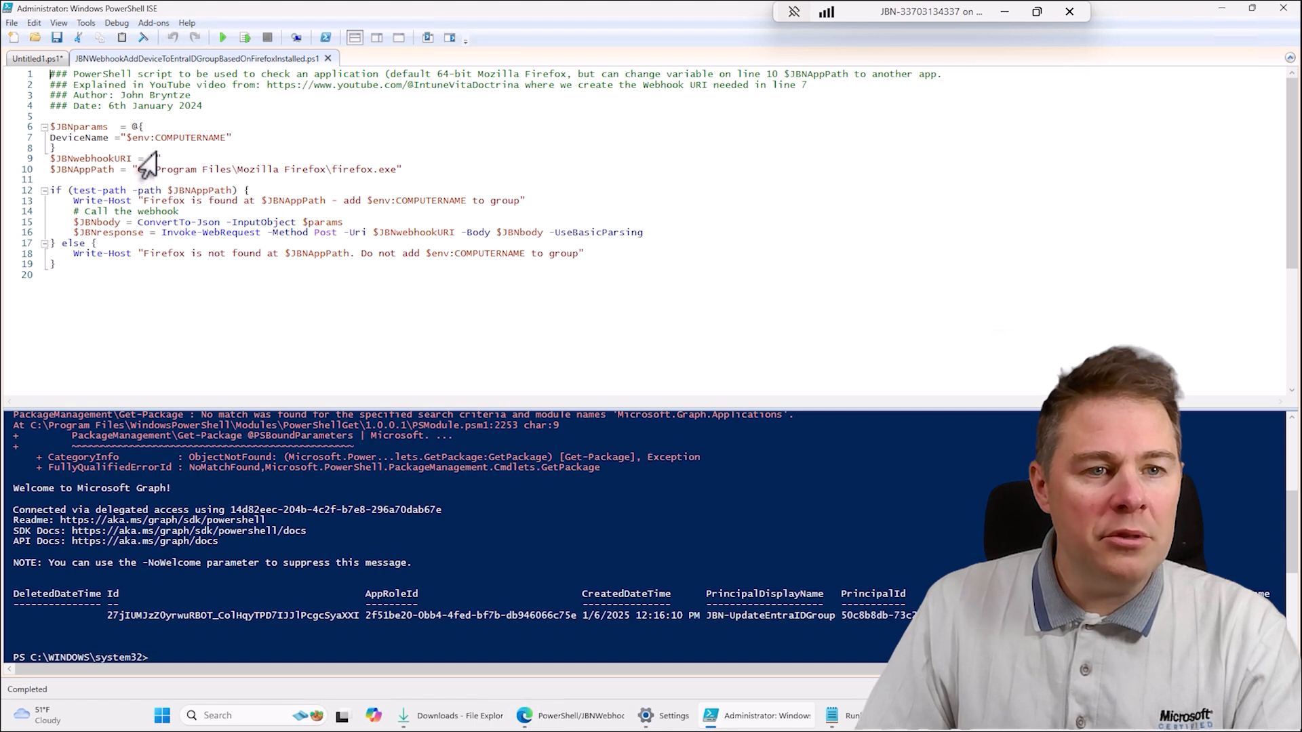
- Paste the webhook URL with its token into the $JBNwebhookURI variable on line 9, and clear the console with cls
key("ctrl+v")
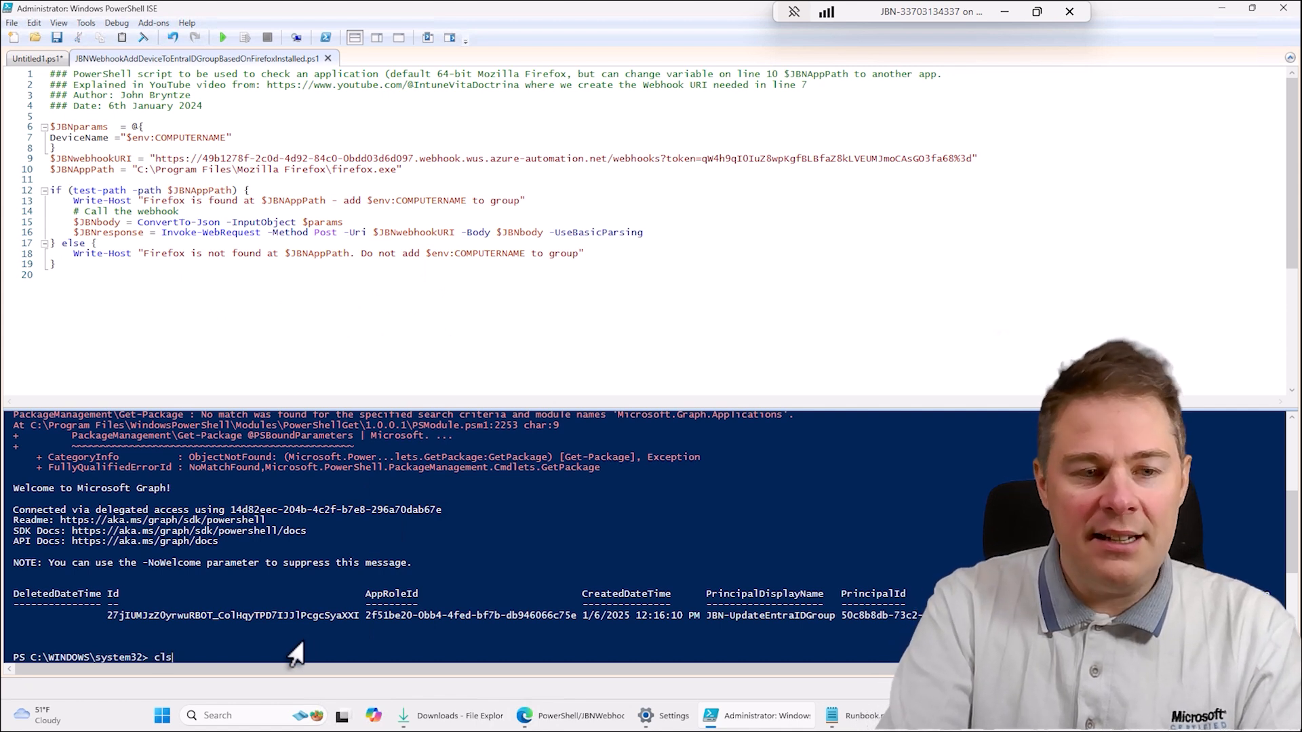
key("Return")
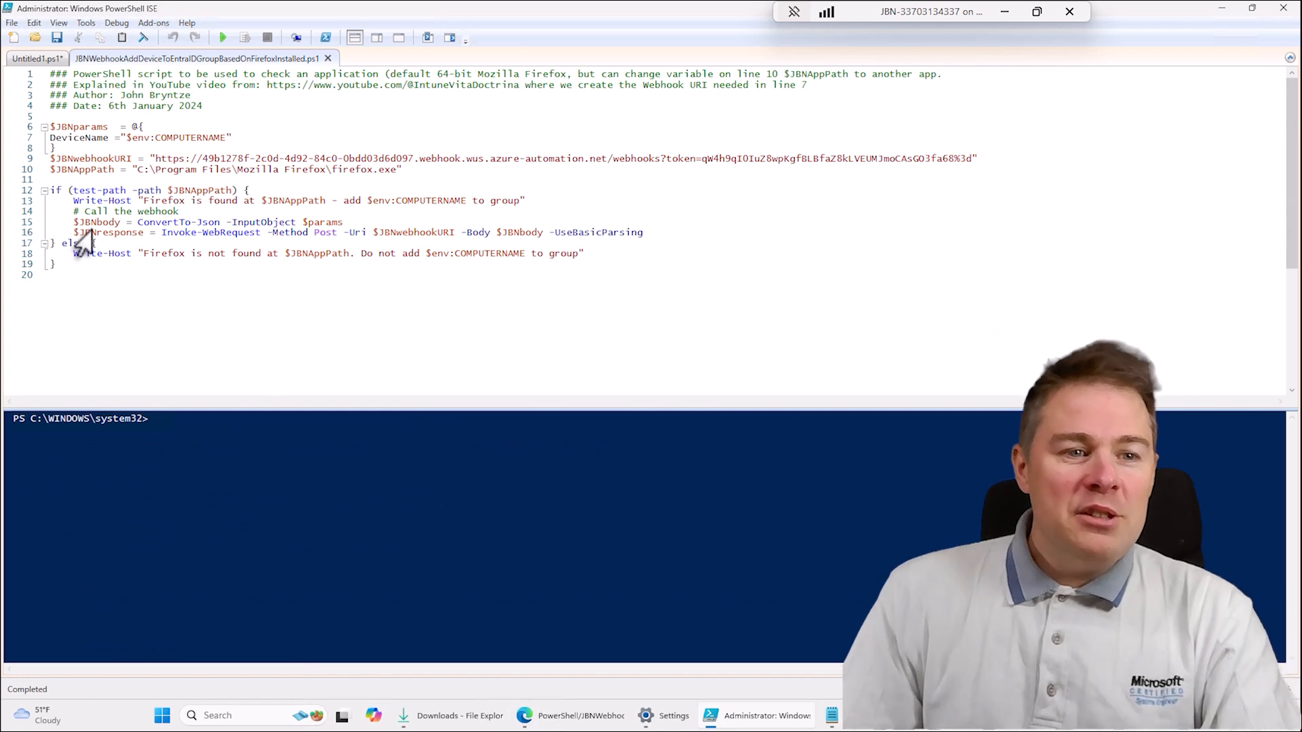
- Review the whole script, focusing on the DeviceName parameter and the $JBNwebhookURI value
left_click_drag(55, 266, 4, 76)
left_click(195, 106)
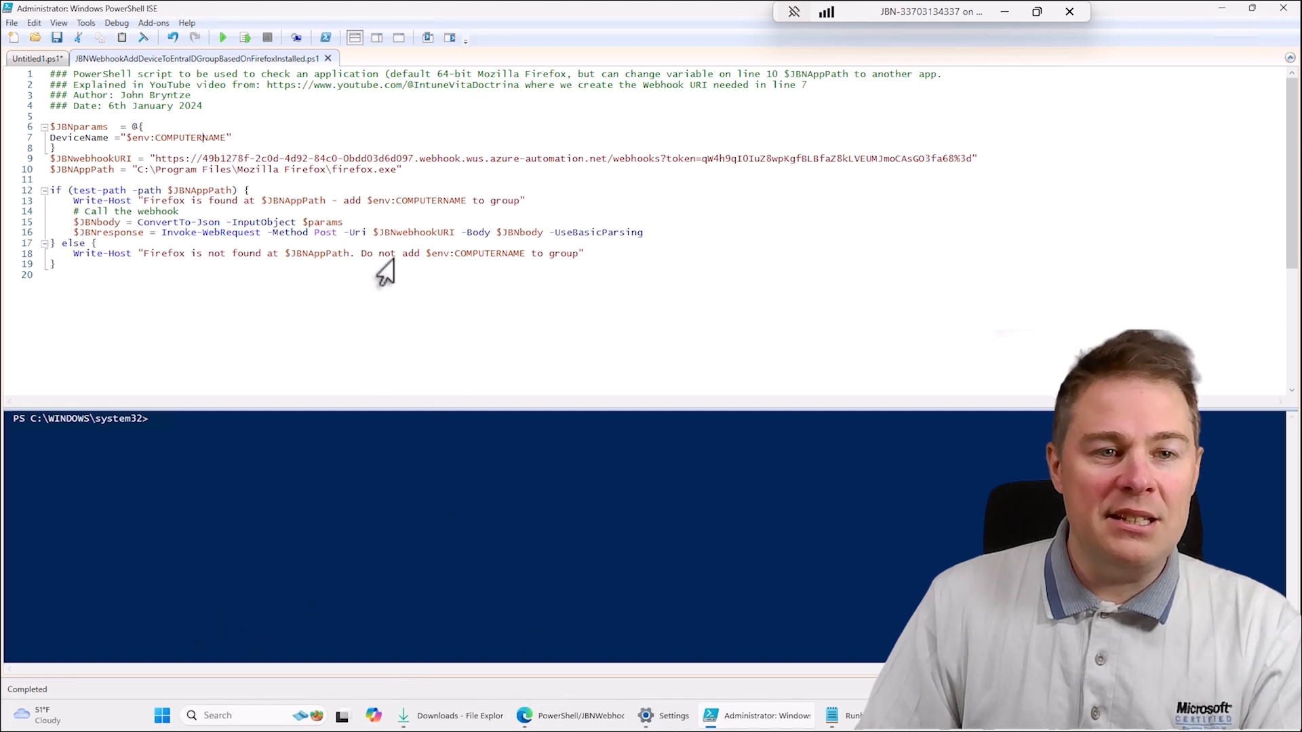
left_click_drag(232, 138, 40, 139)
left_click_drag(155, 160, 954, 162)
left_click(939, 188)
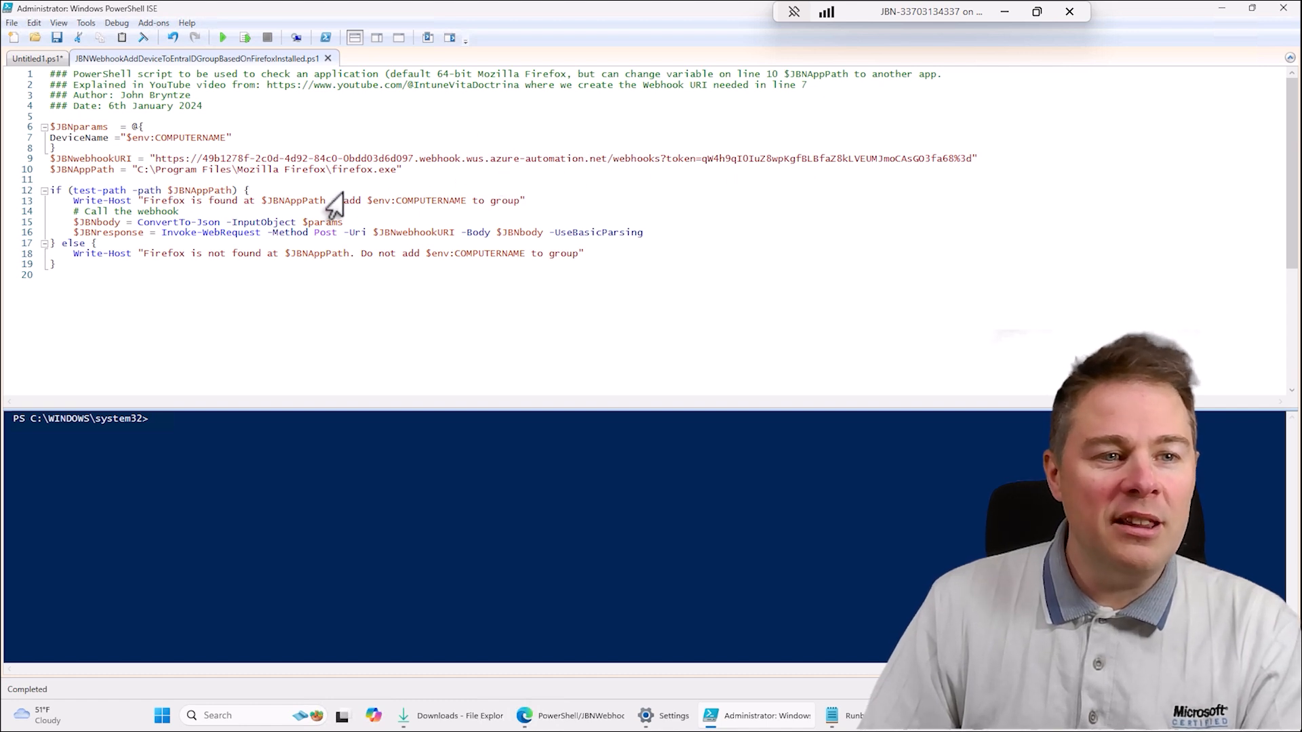
- Examine how the Invoke-WebRequest line uses the Post method, the $JBNwebhookURI address and the $JBNbody JSON carrying the computer name
left_click(29, 160)
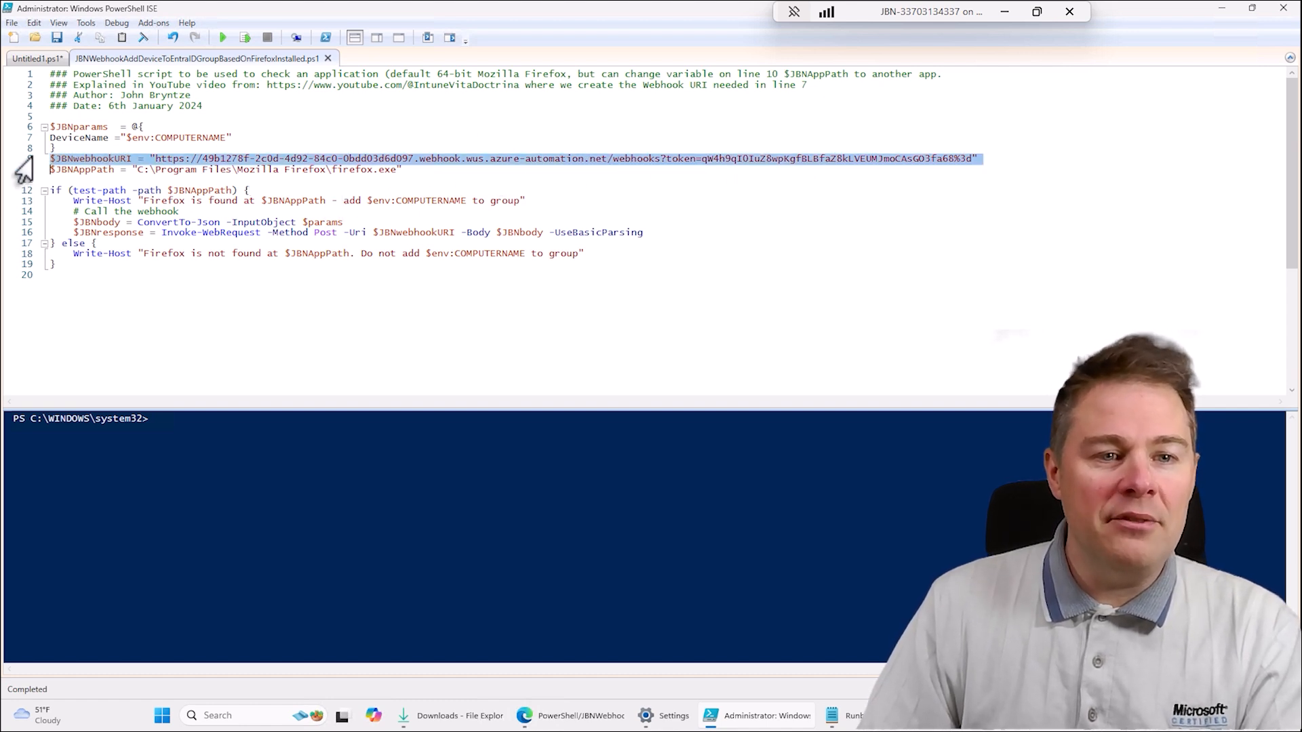
left_click(28, 234)
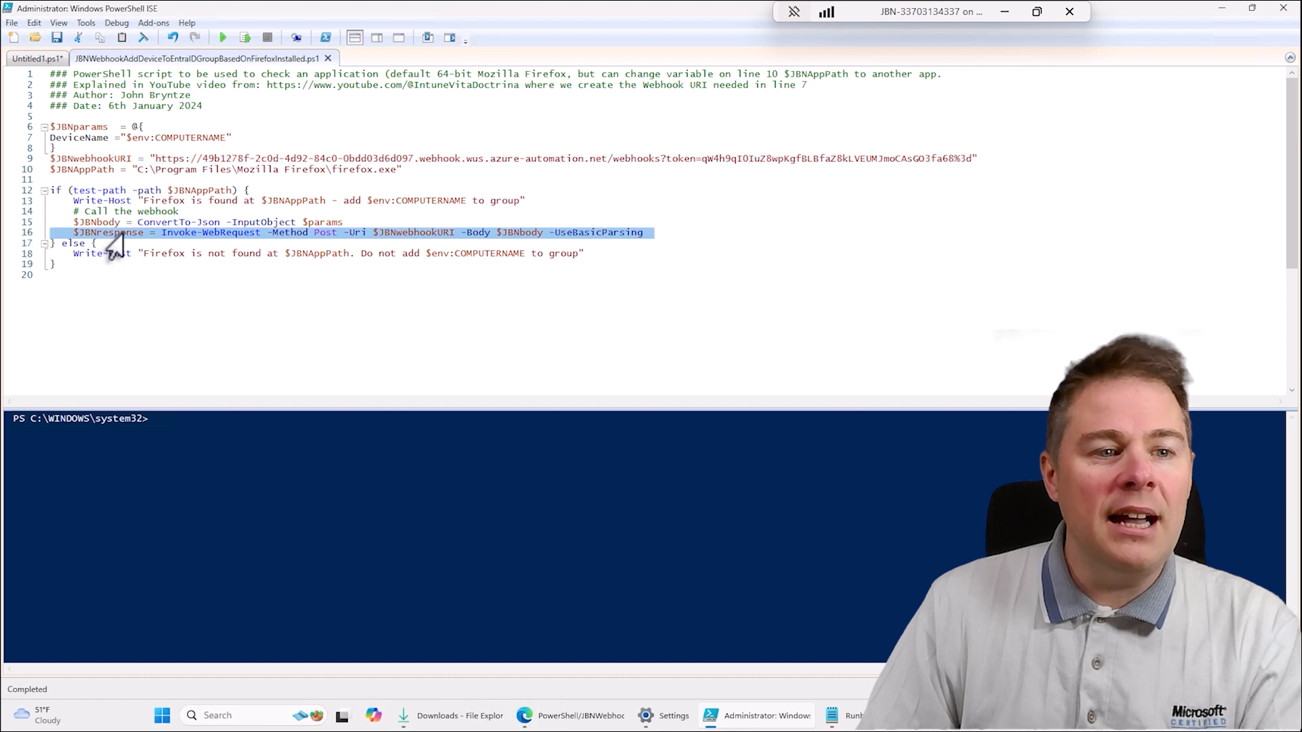
left_click(192, 232)
left_click_drag(162, 233, 248, 232)
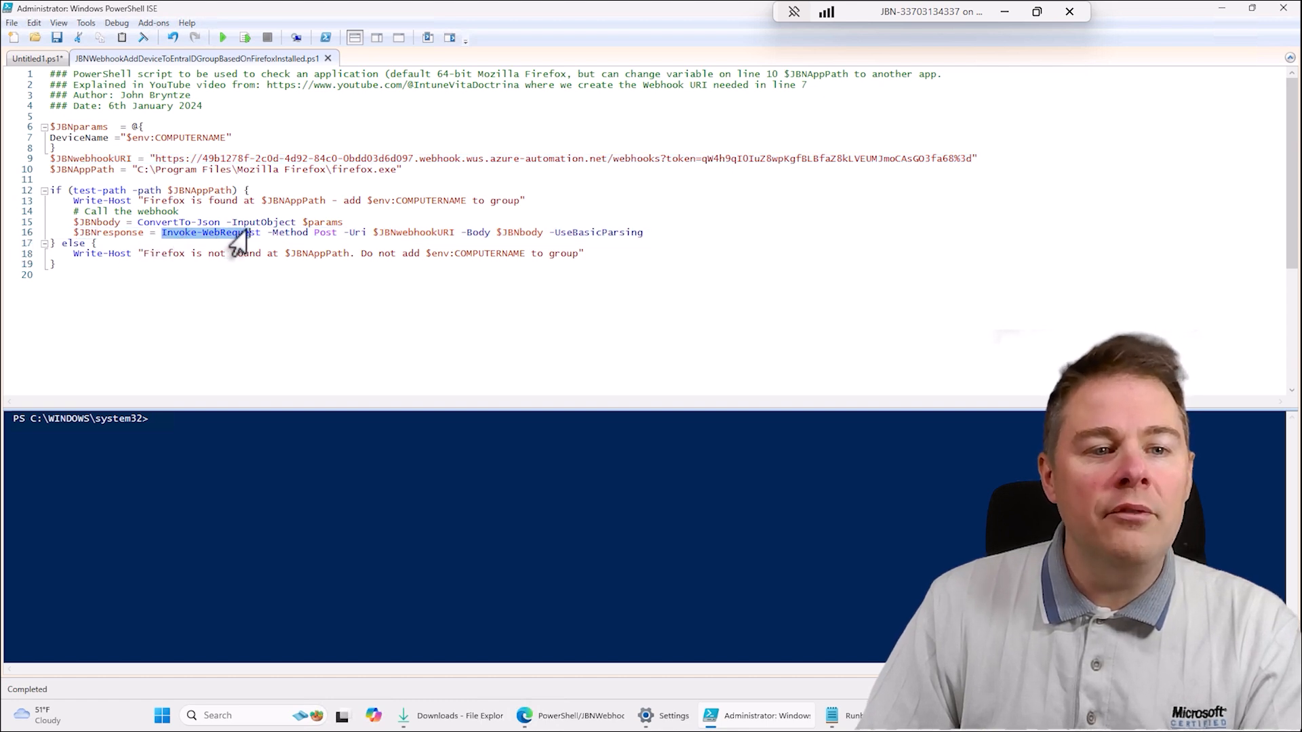
double_click(316, 233)
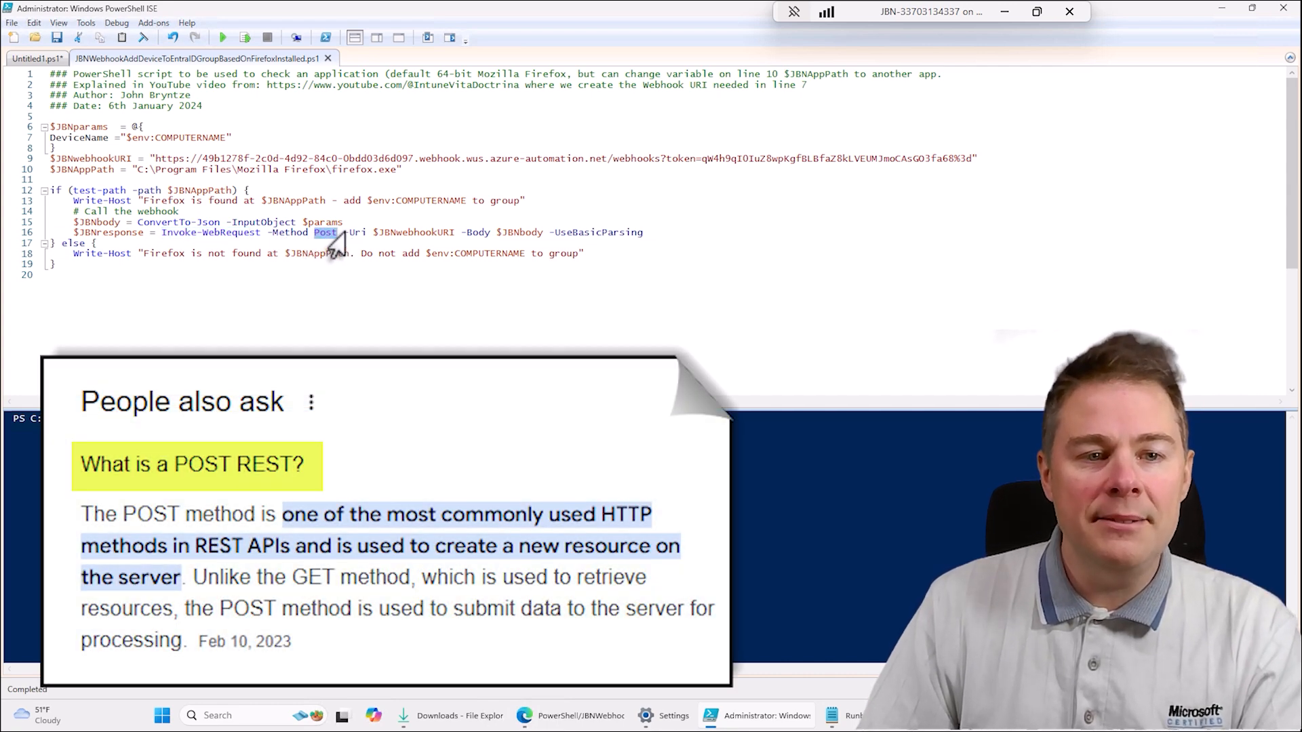
double_click(363, 234)
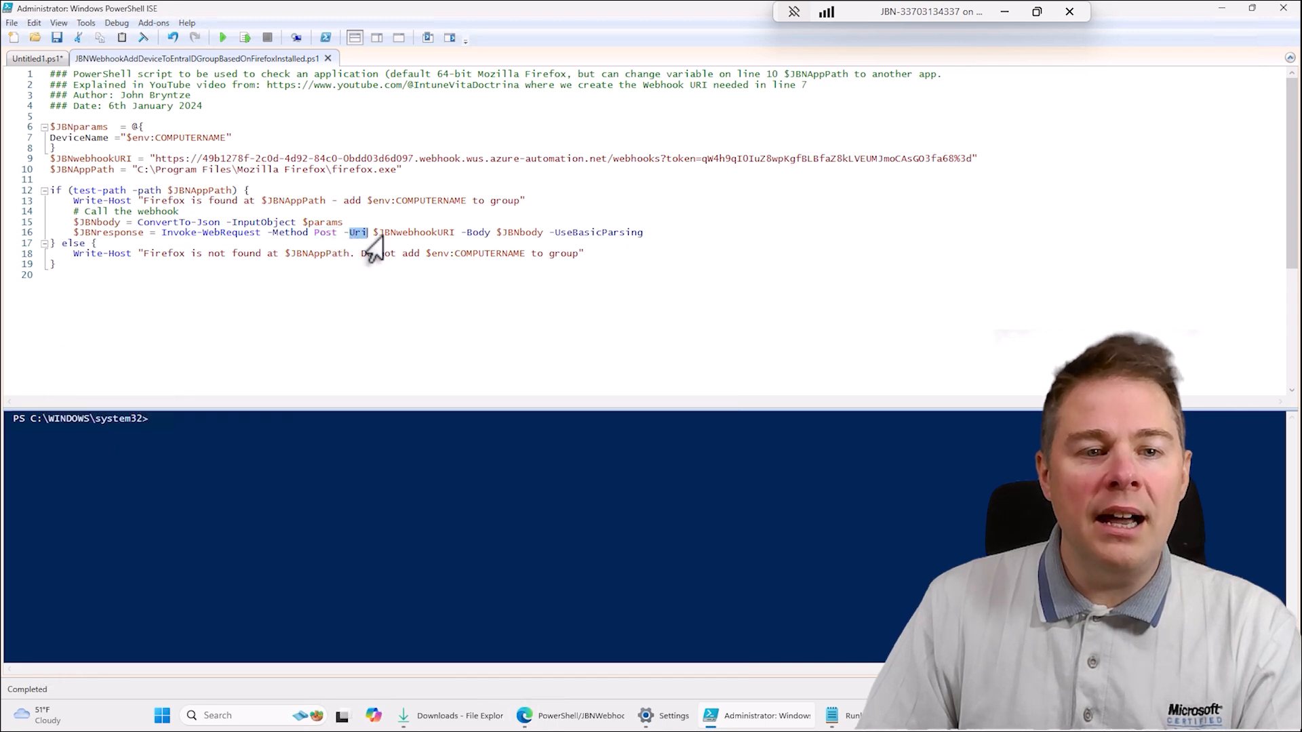
left_click_drag(244, 159, 279, 159)
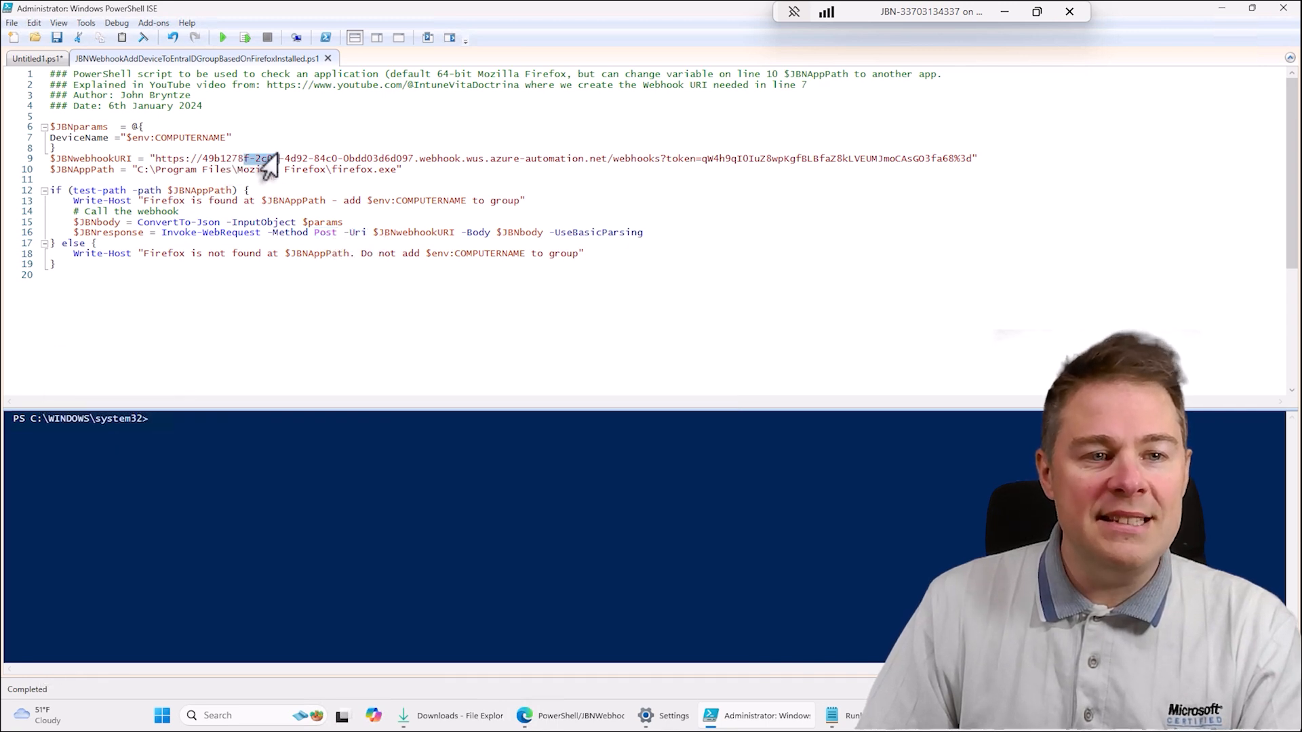
double_click(519, 232)
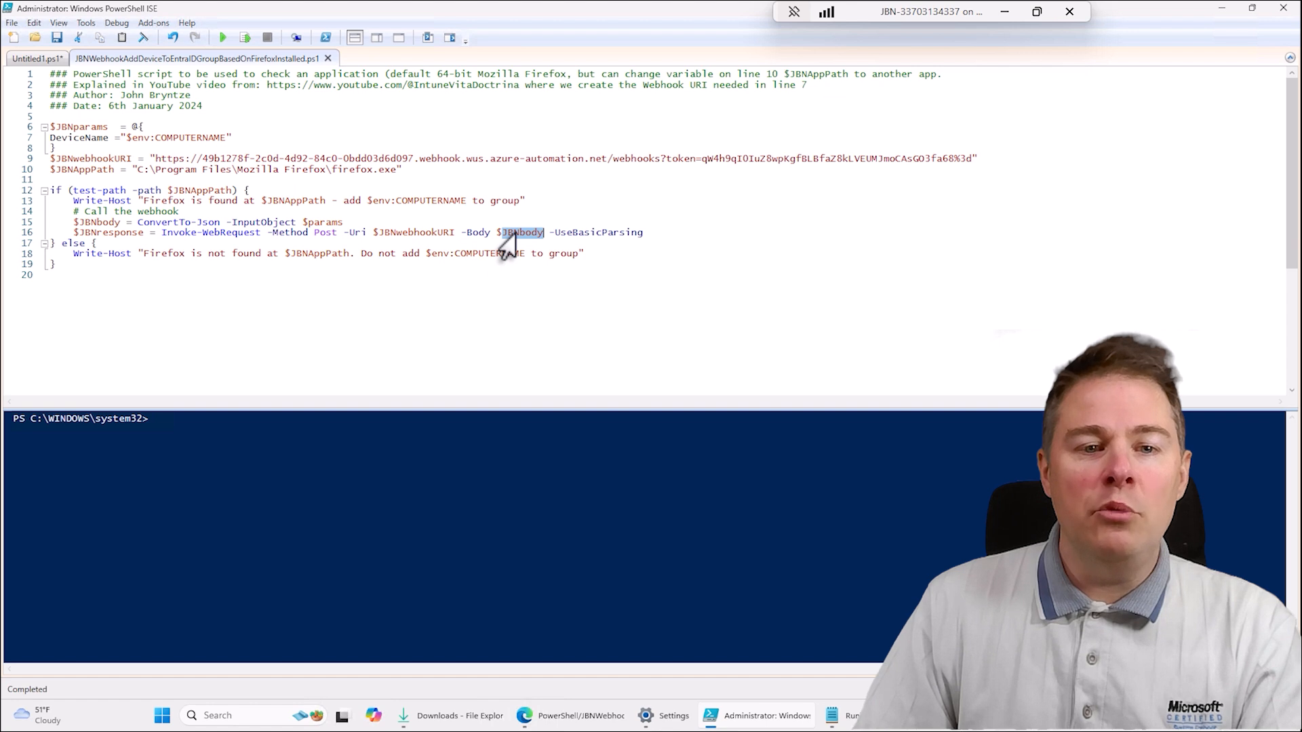
left_click(419, 159)
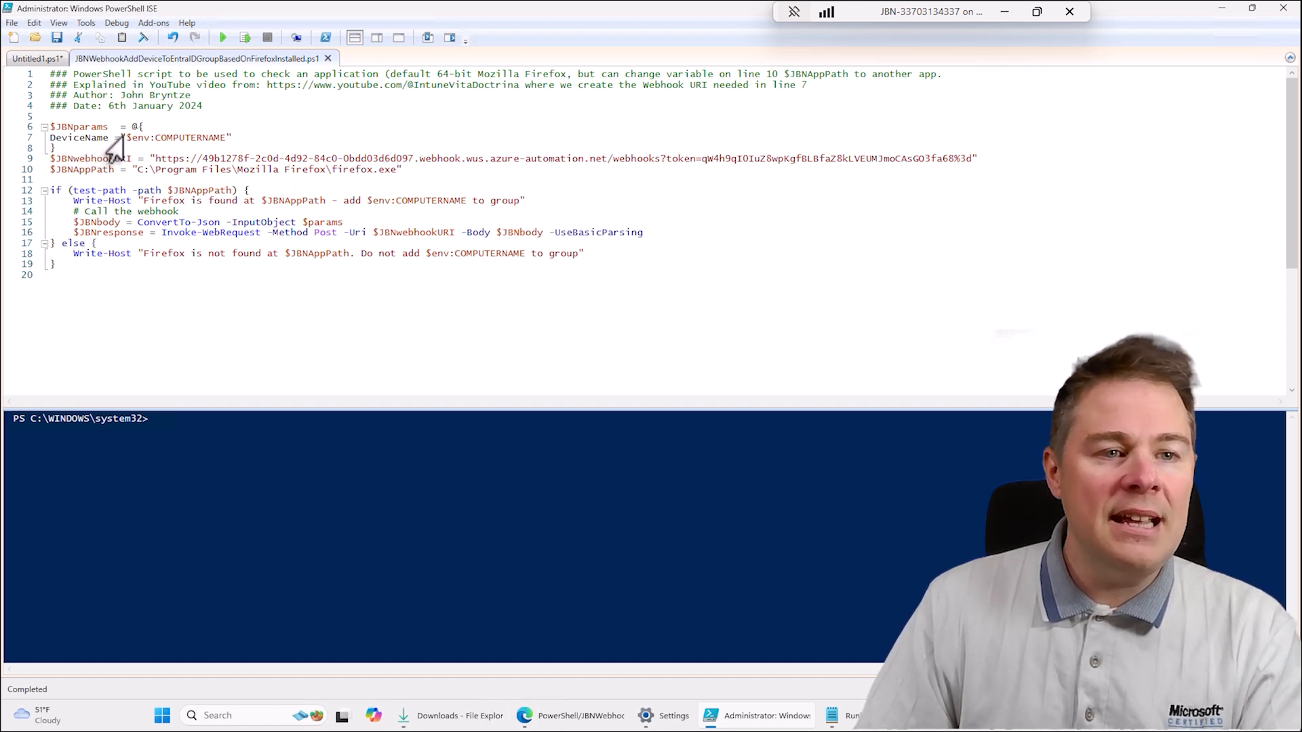
left_click_drag(125, 136, 208, 143)
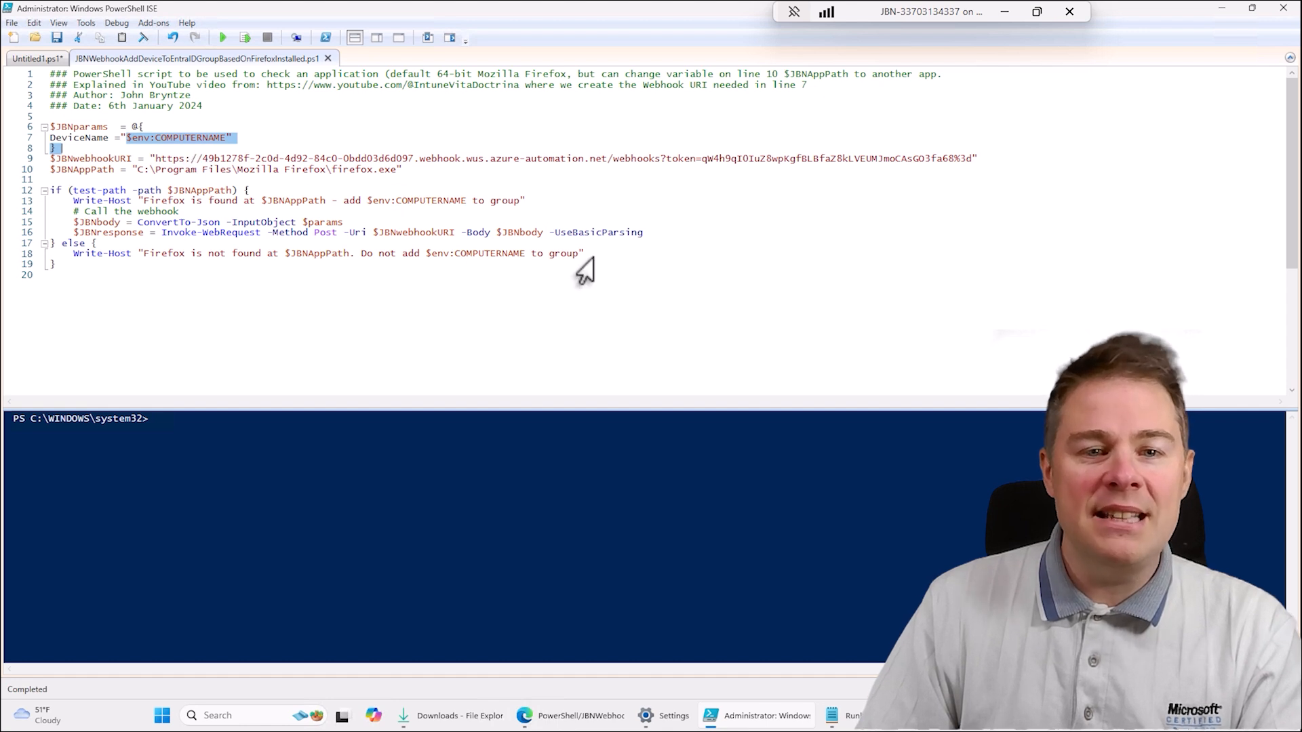
left_click(170, 226)
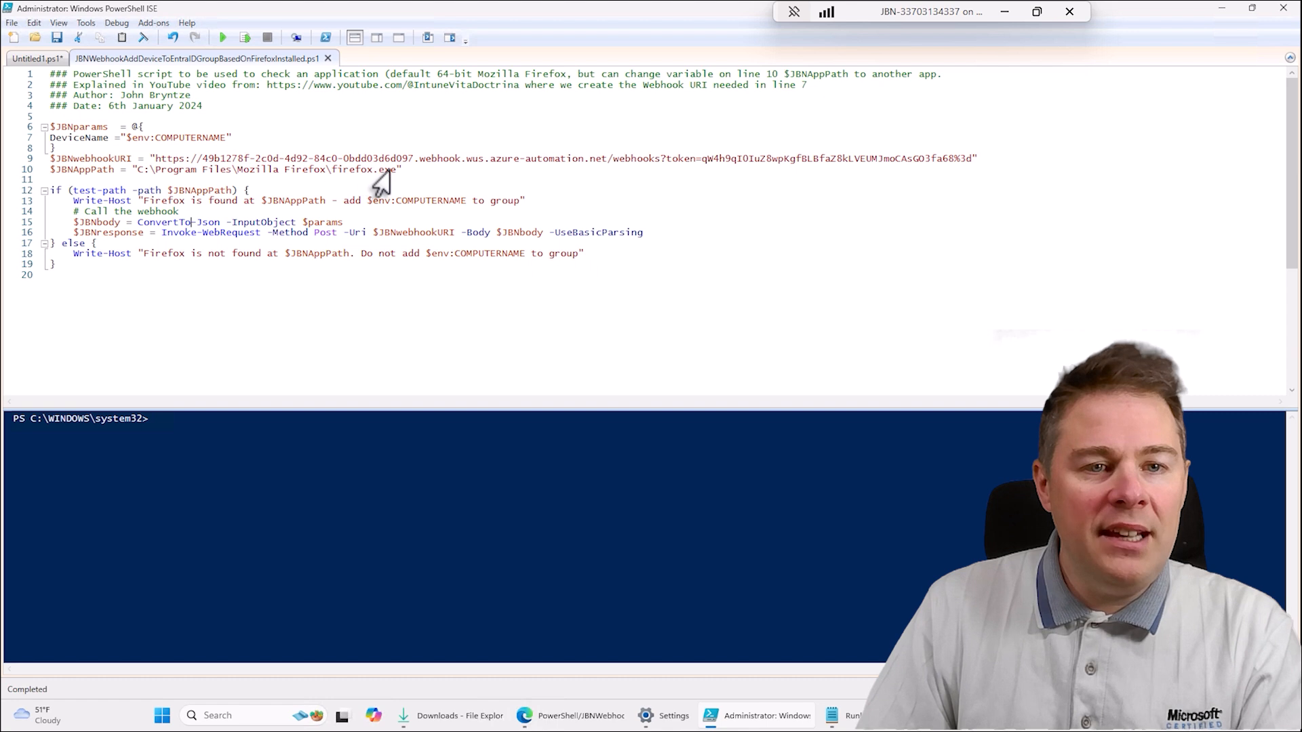
- Change the $JBNAppPath value on line 10 to "C:\Program Files\Mozilla Firefox\JBfirefox.exe"
left_click_drag(396, 169, 132, 169)
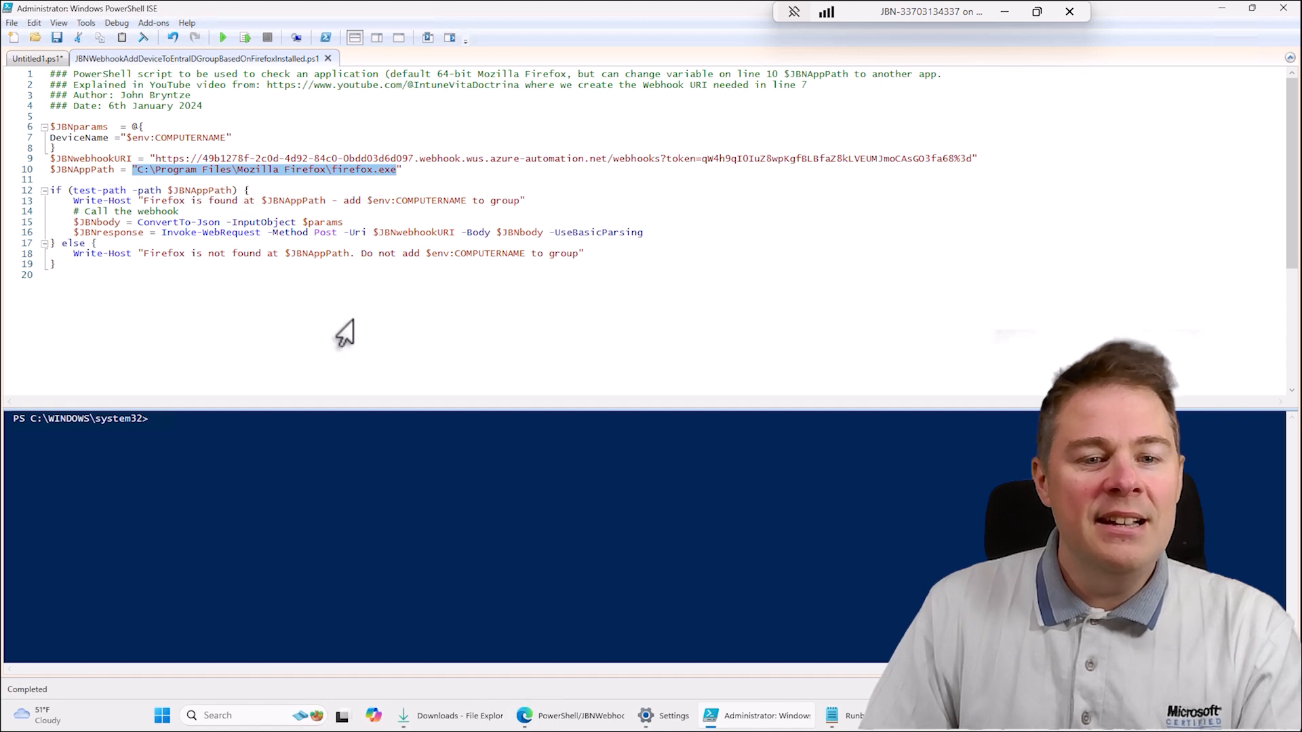
left_click(312, 299)
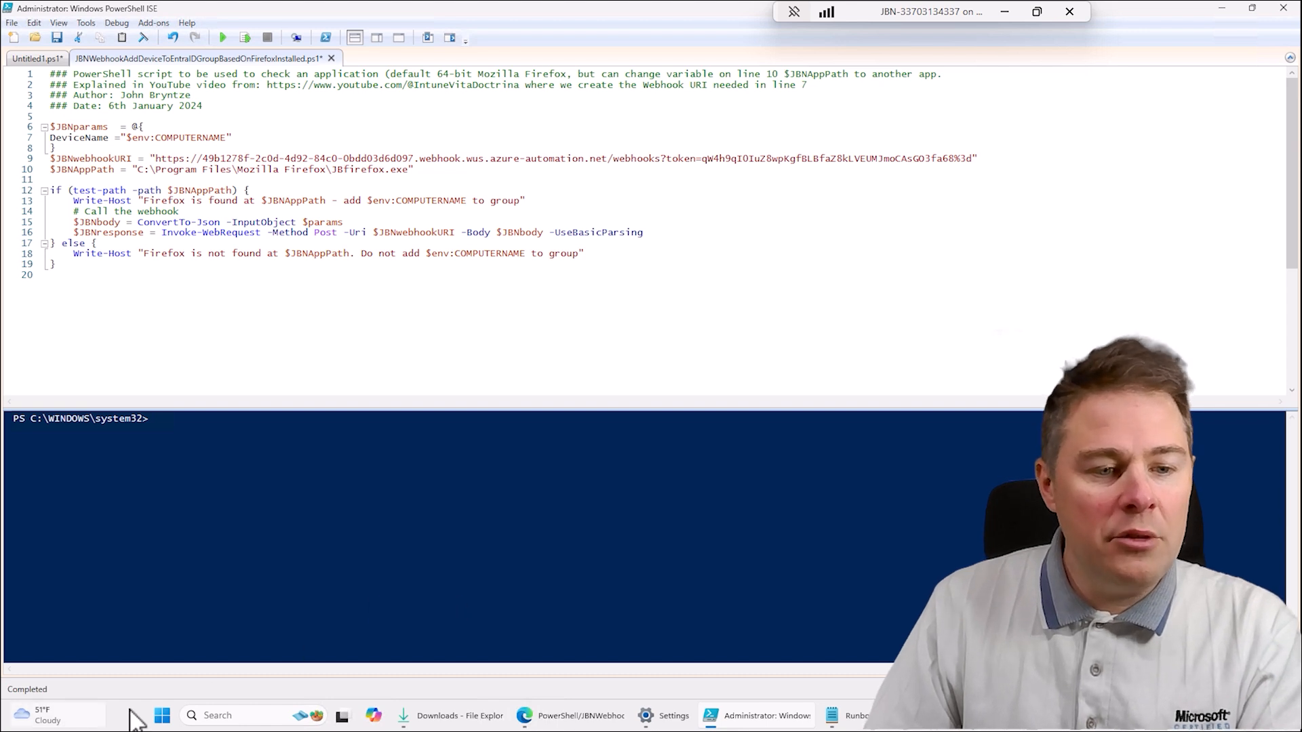
- Search Windows for Firefox, follow its shortcut to the installed program's file location, and display the full folder path
left_click(163, 716)
type("firefox")
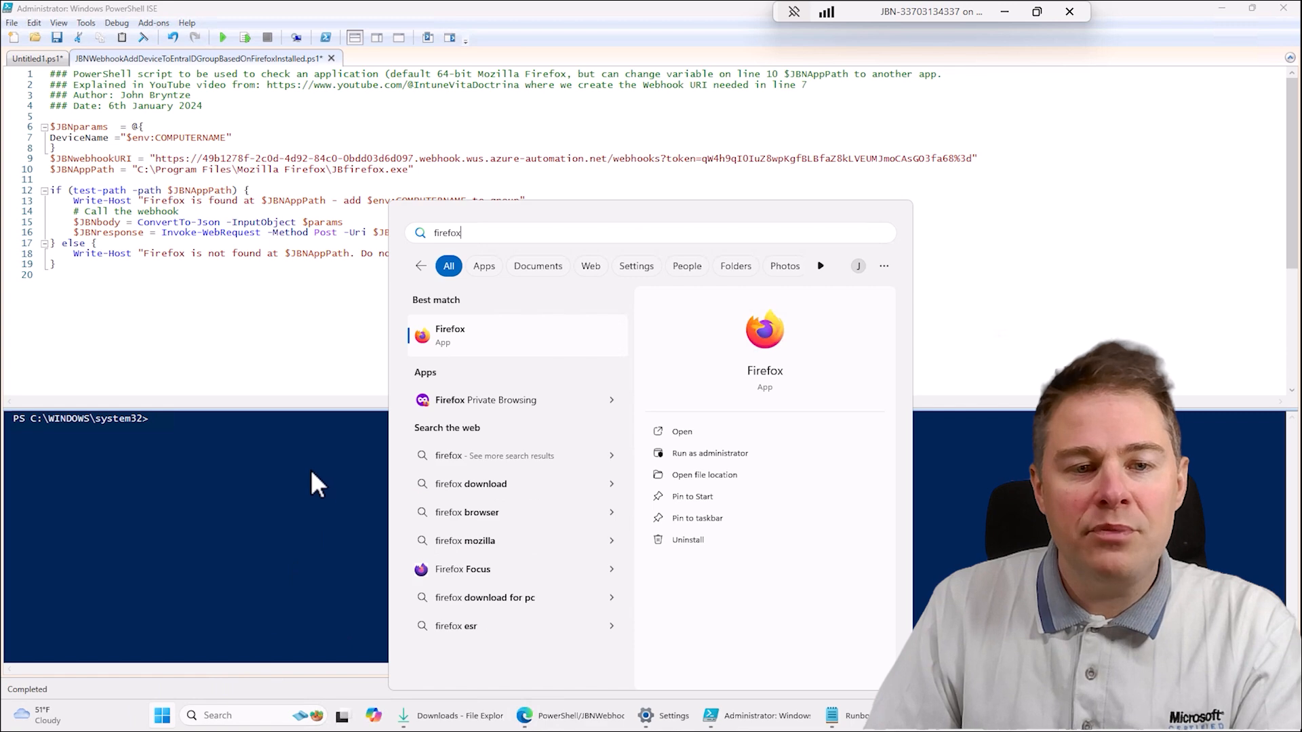
right_click(461, 353)
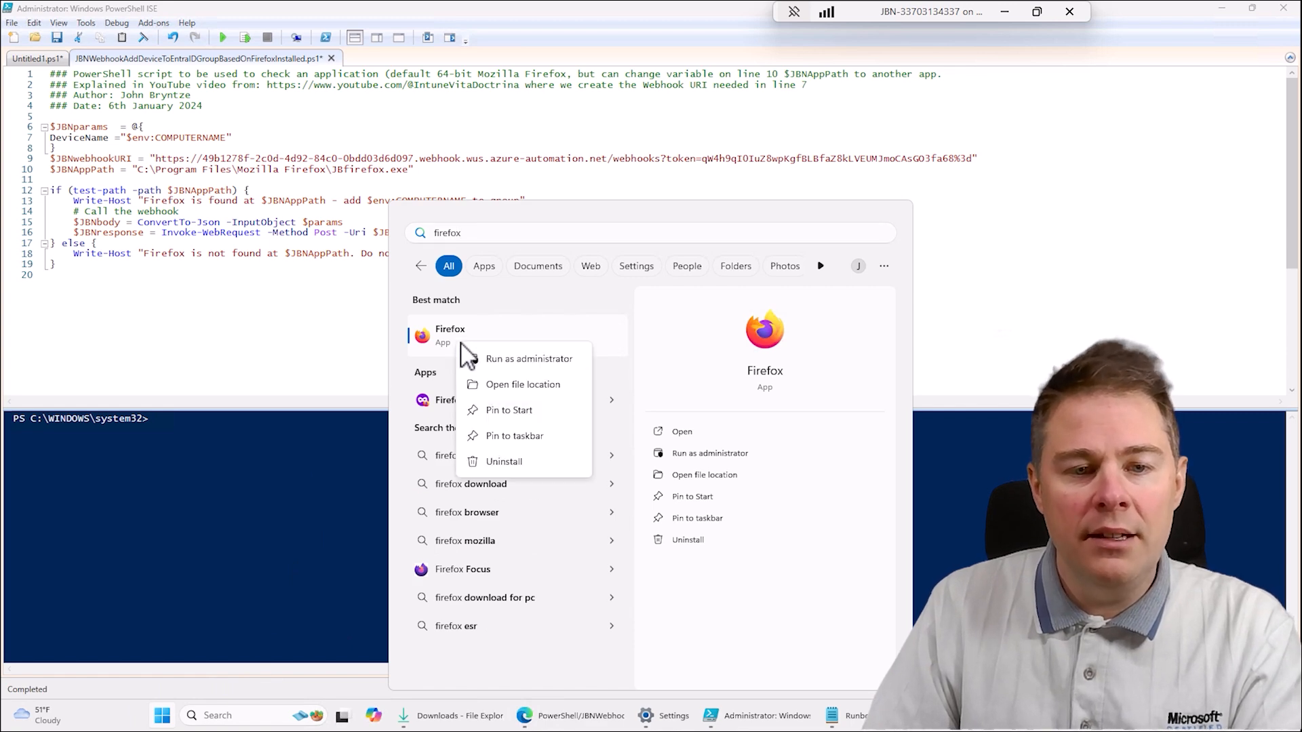
left_click(541, 386)
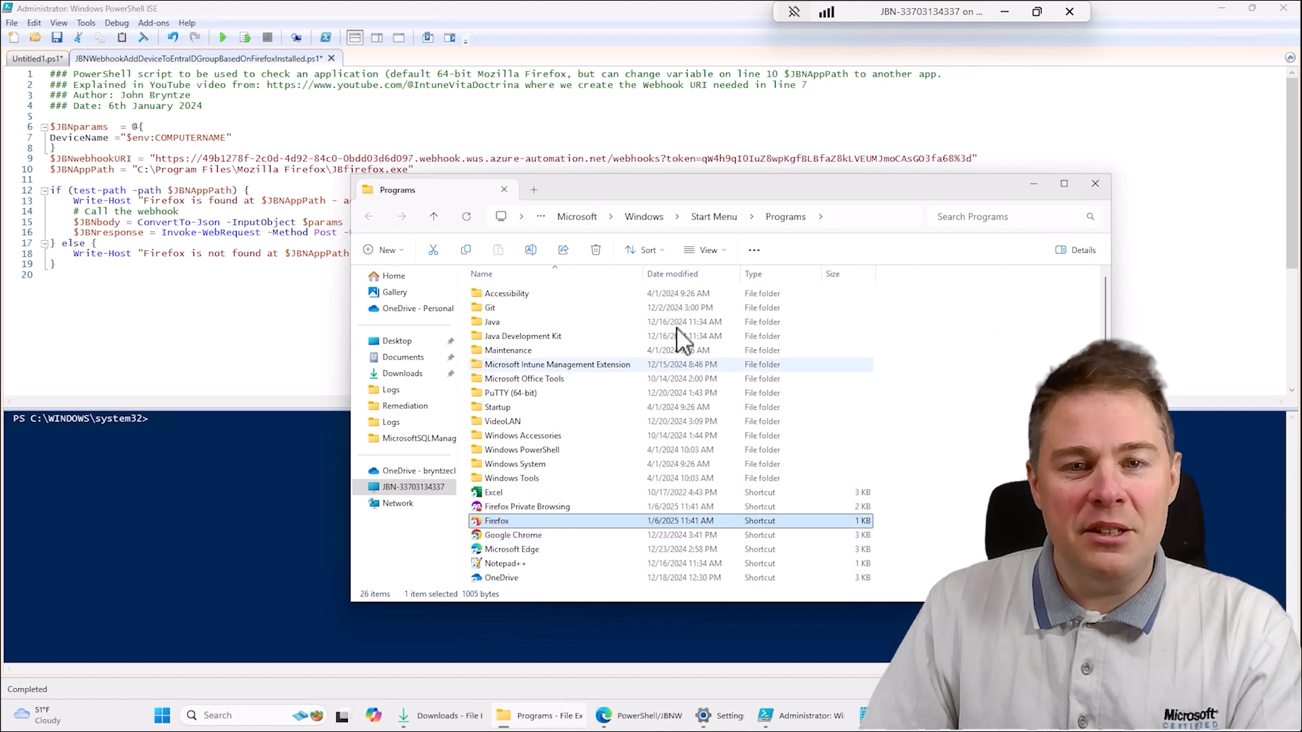
right_click(509, 522)
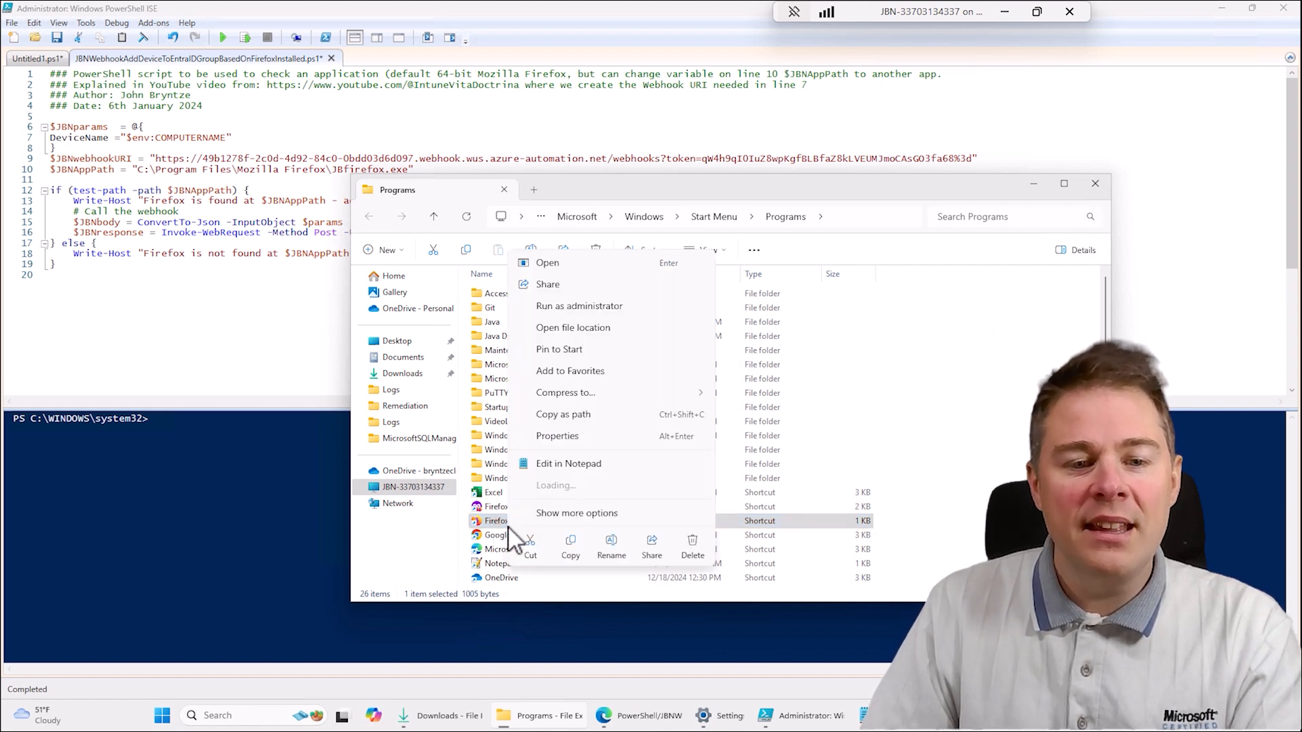
left_click(571, 327)
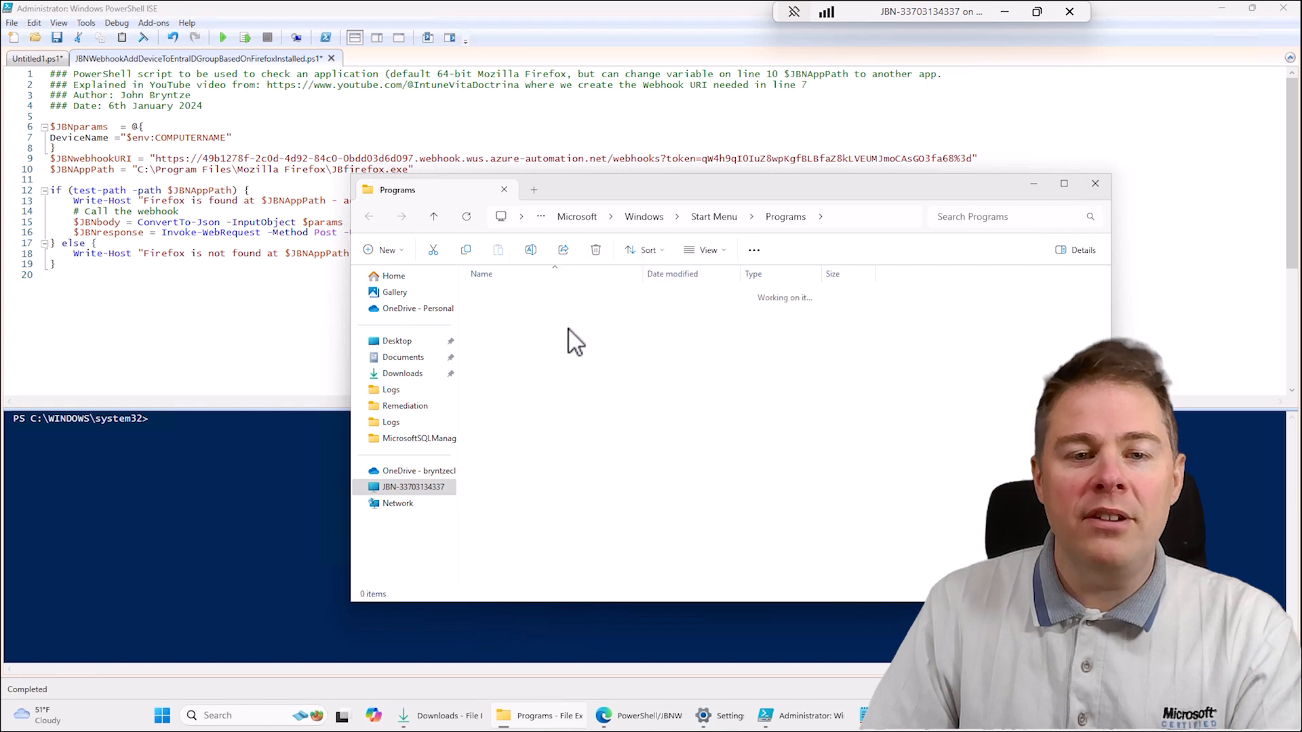
left_click(895, 218)
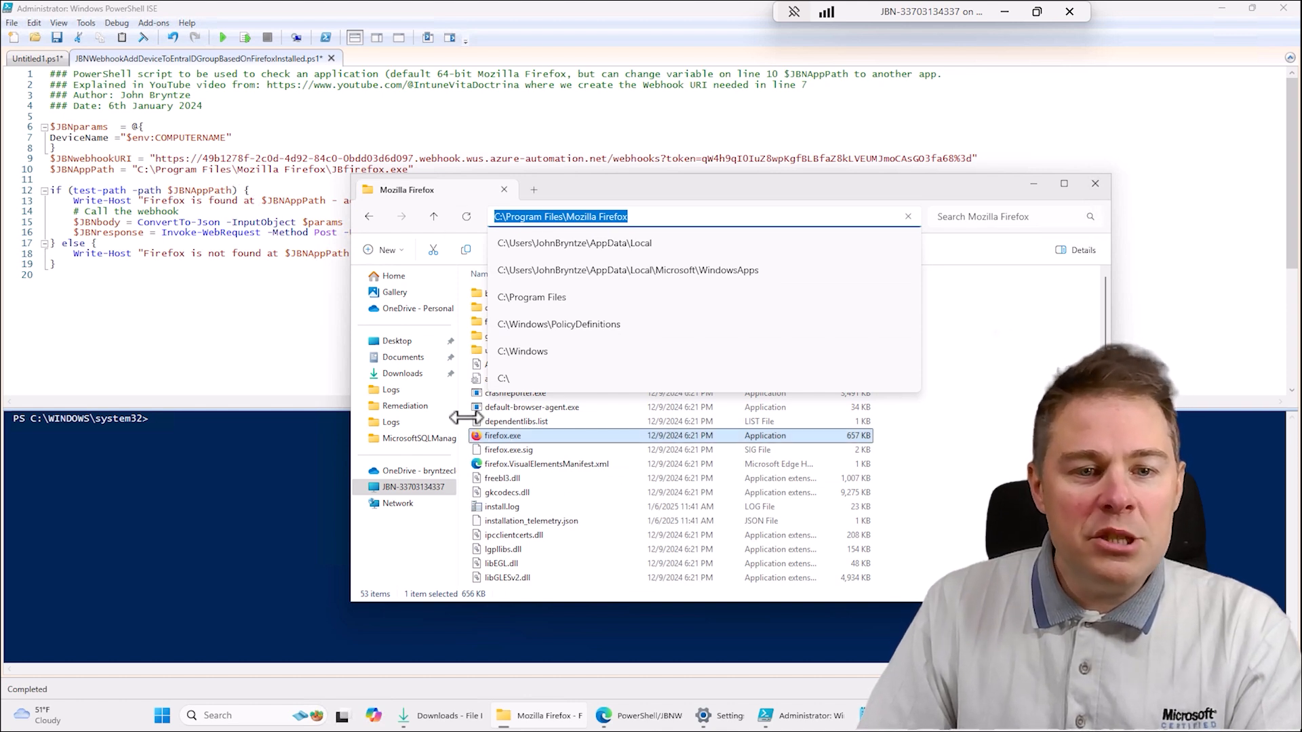
- Return to PowerShell ISE and review the $JBNAppPath line, the test-path condition and the if and else blocks
left_click(349, 174)
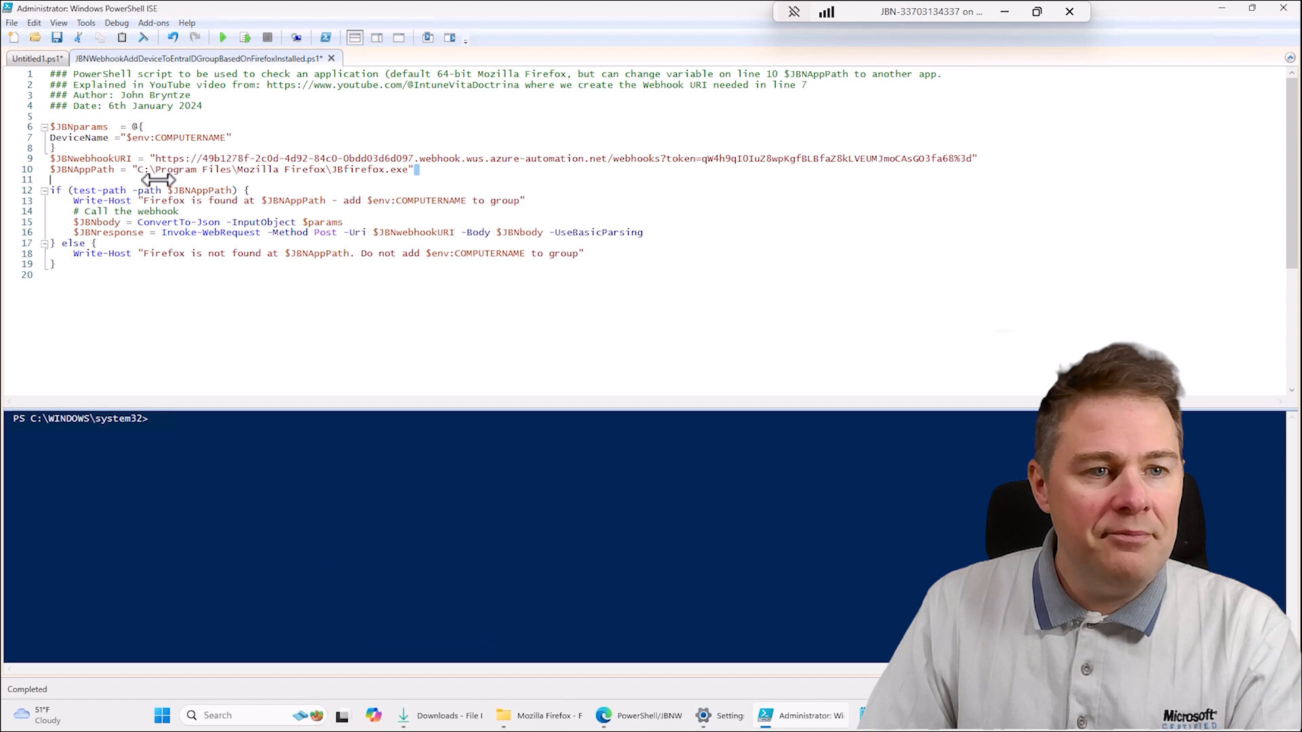
left_click(33, 170)
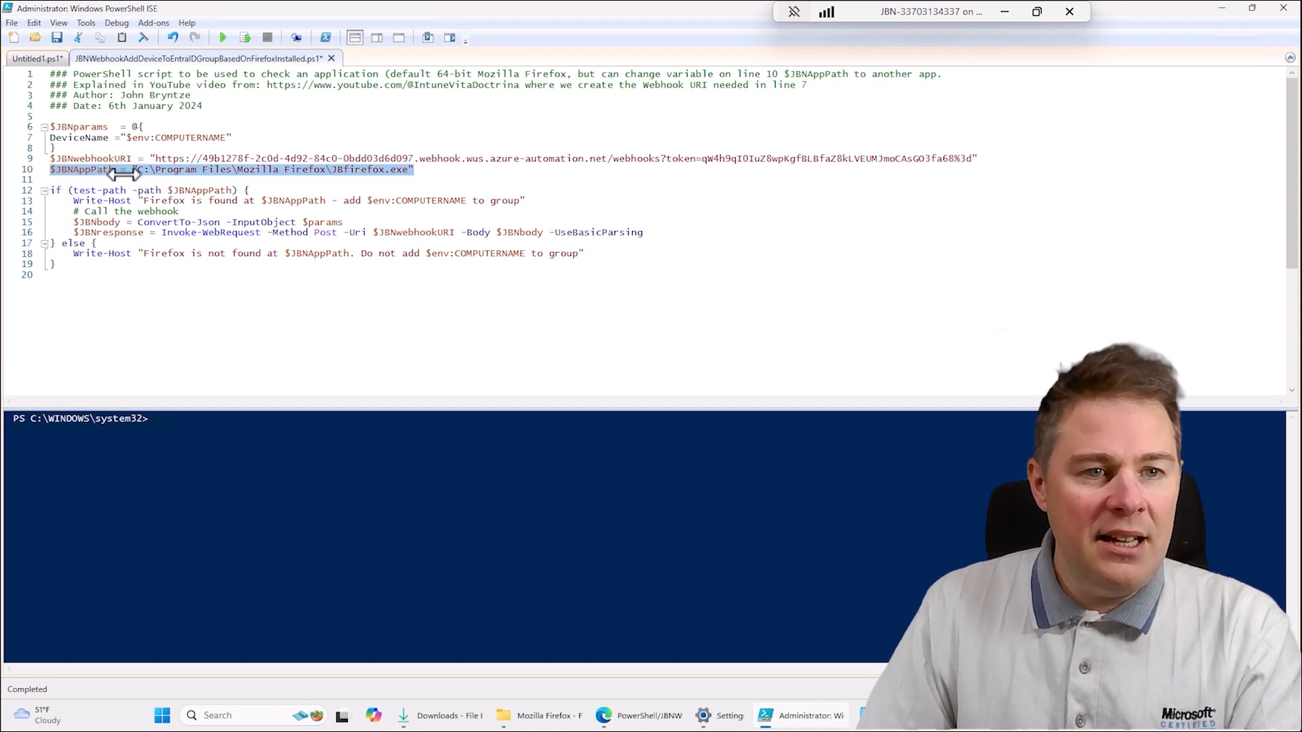
left_click(397, 171)
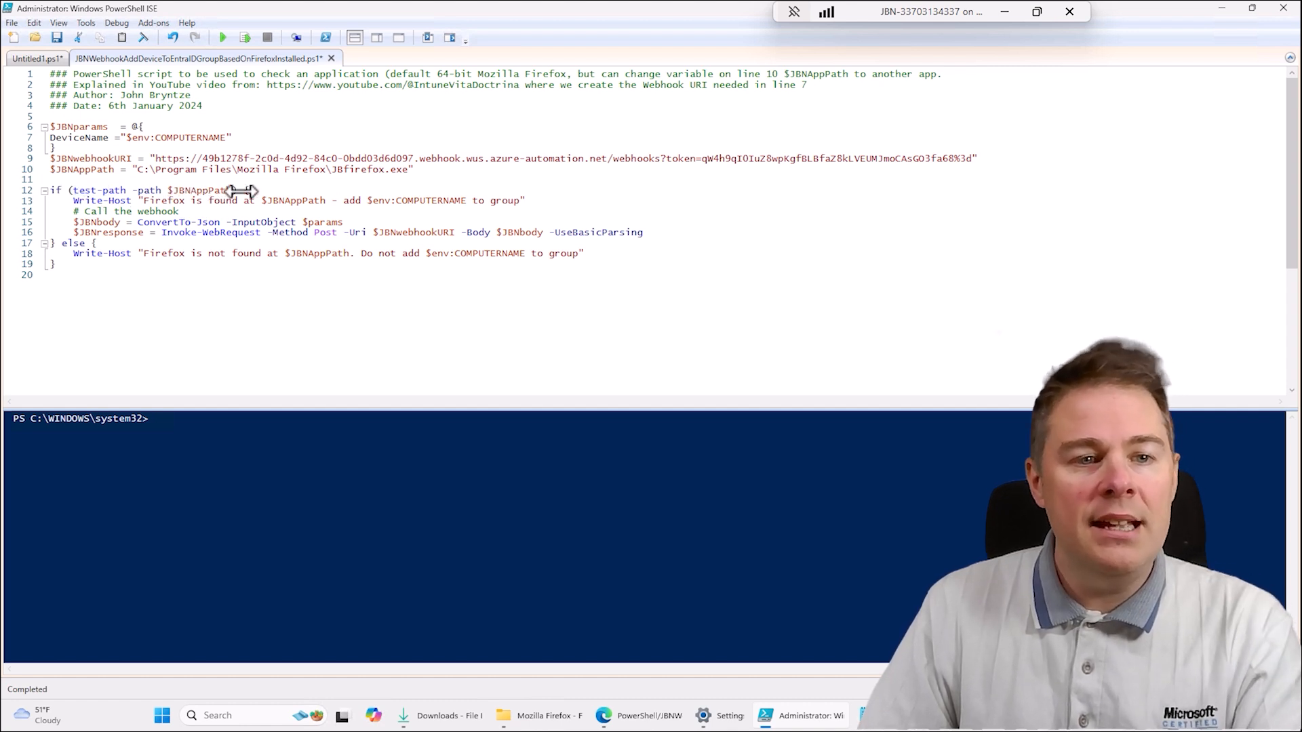
left_click_drag(65, 245, 494, 270)
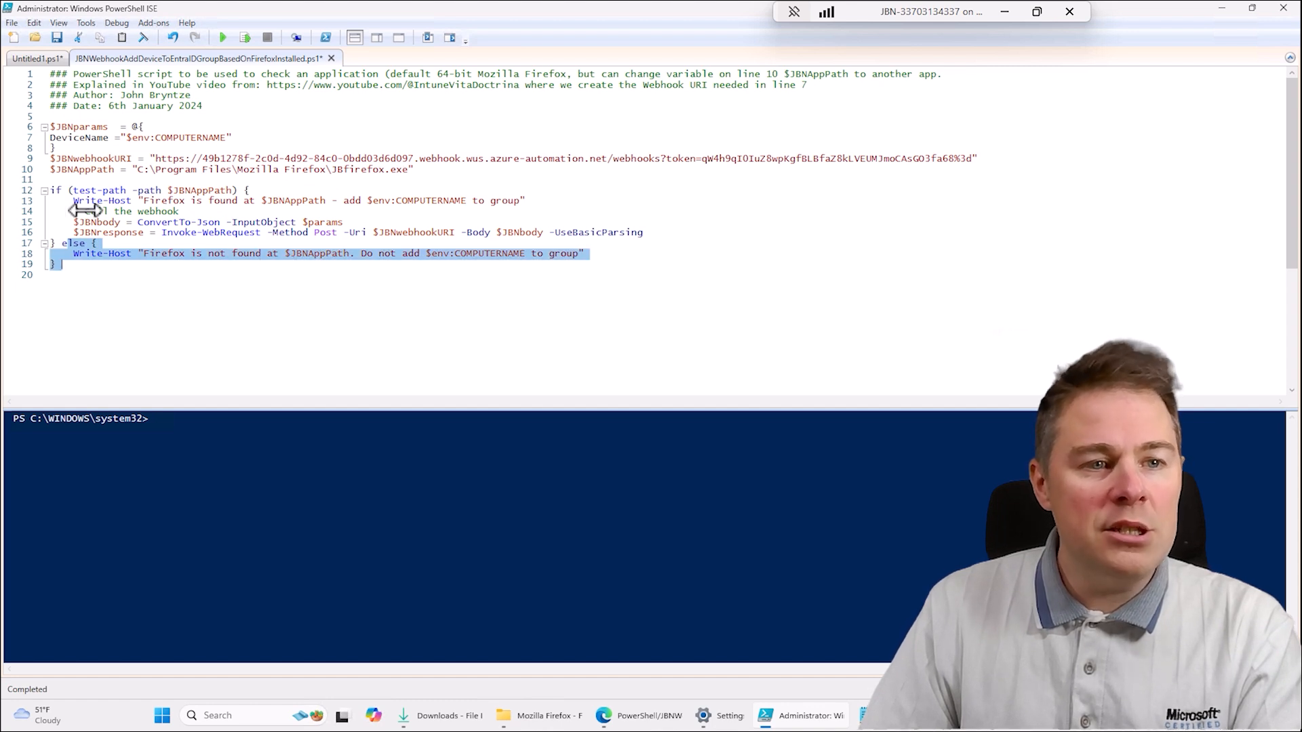
left_click(70, 202)
left_click_drag(61, 190, 174, 193)
left_click(114, 215)
left_click_drag(68, 201, 653, 242)
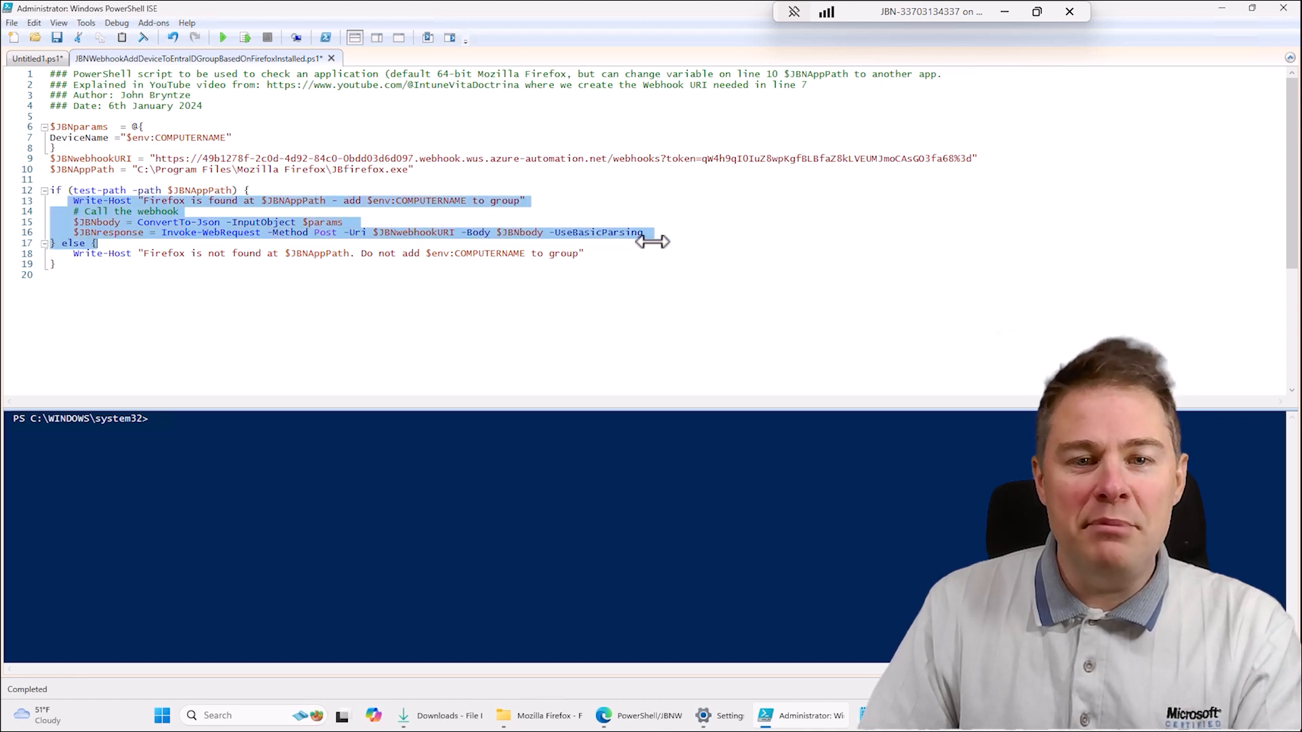
- Save and run the script with the JBfirefox.exe path, and check the device name in the console output
left_click(203, 281)
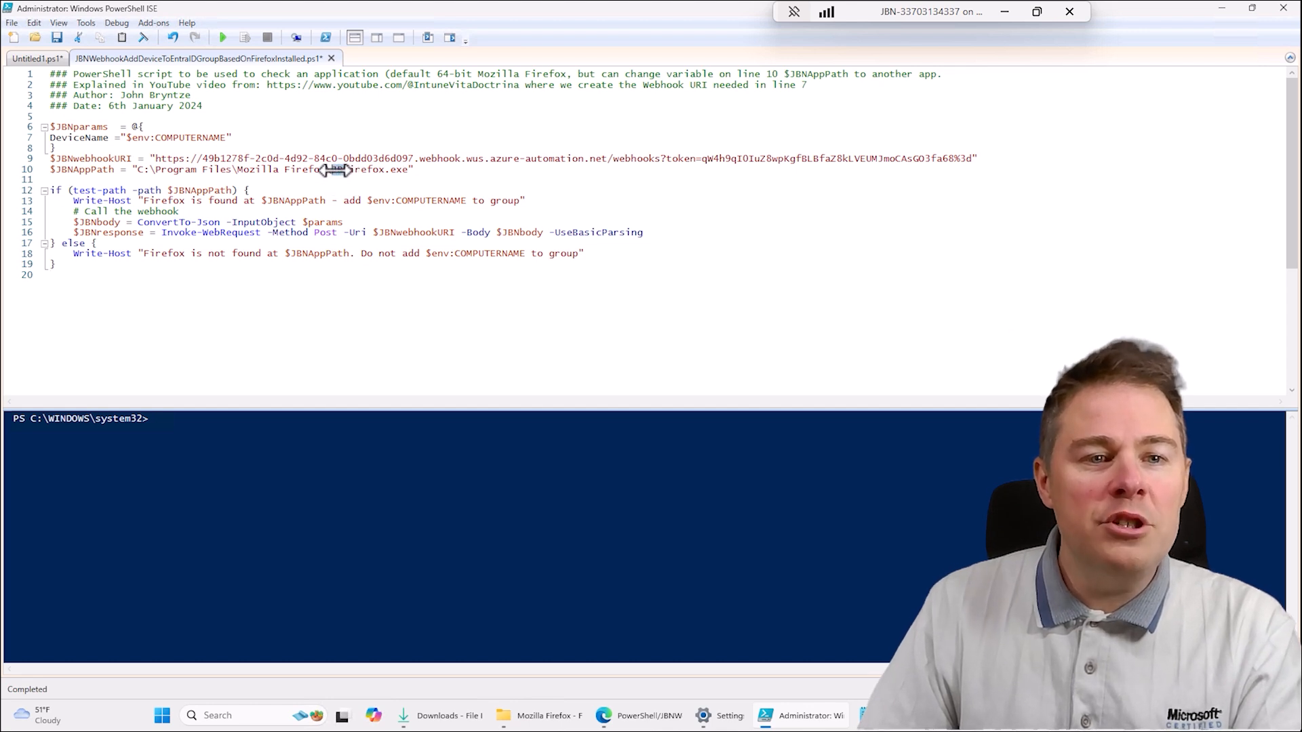
left_click(222, 38)
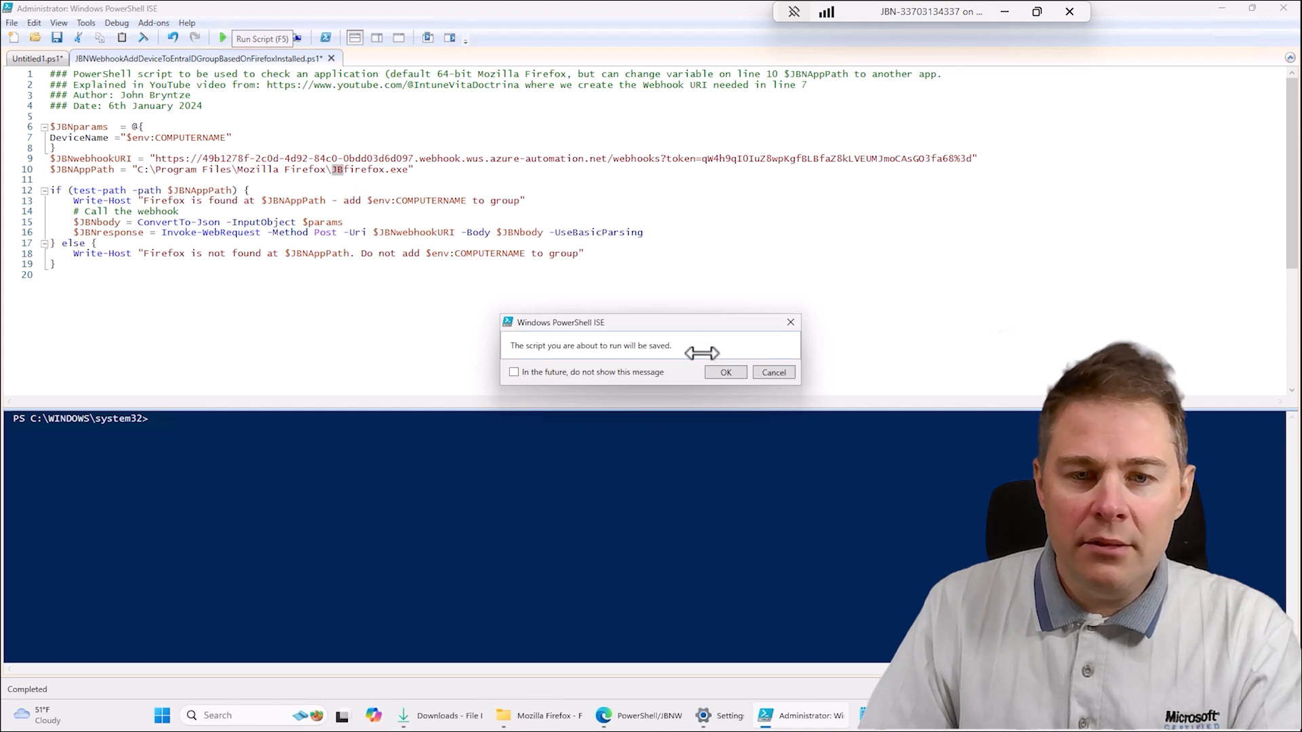
left_click(725, 372)
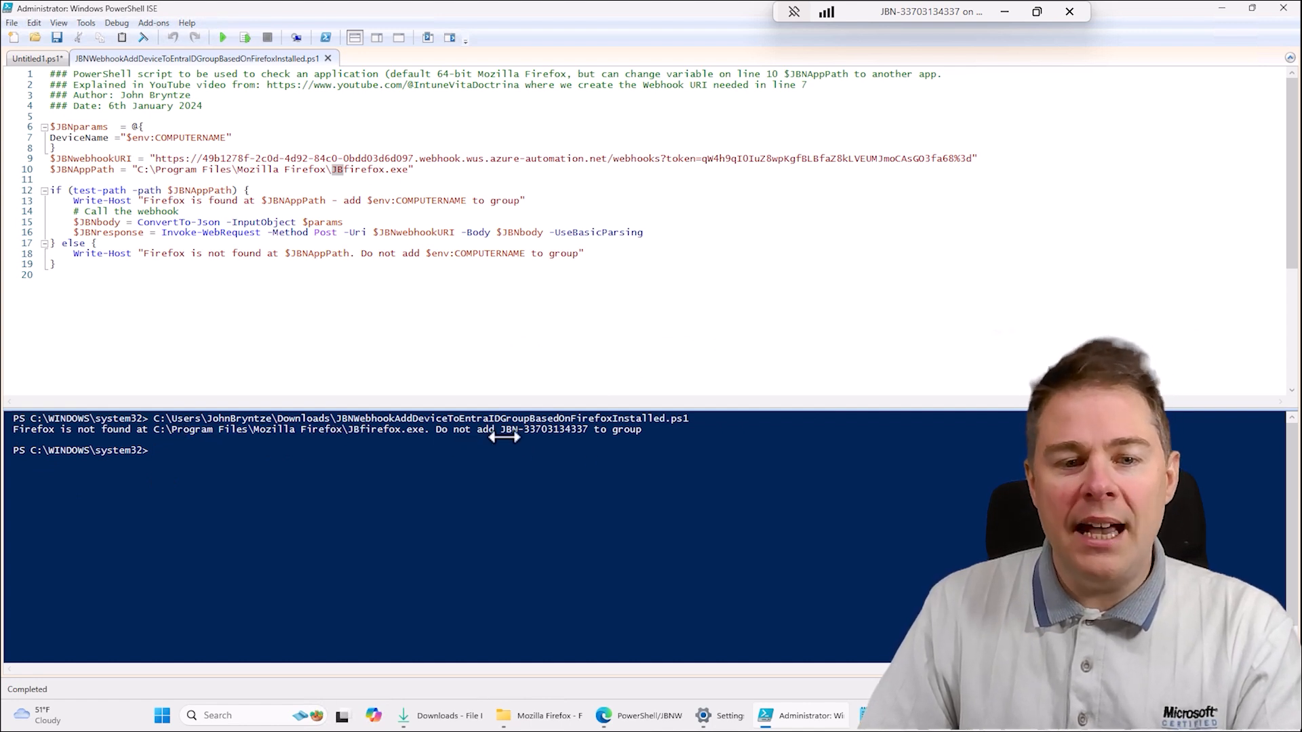
left_click_drag(500, 433, 576, 433)
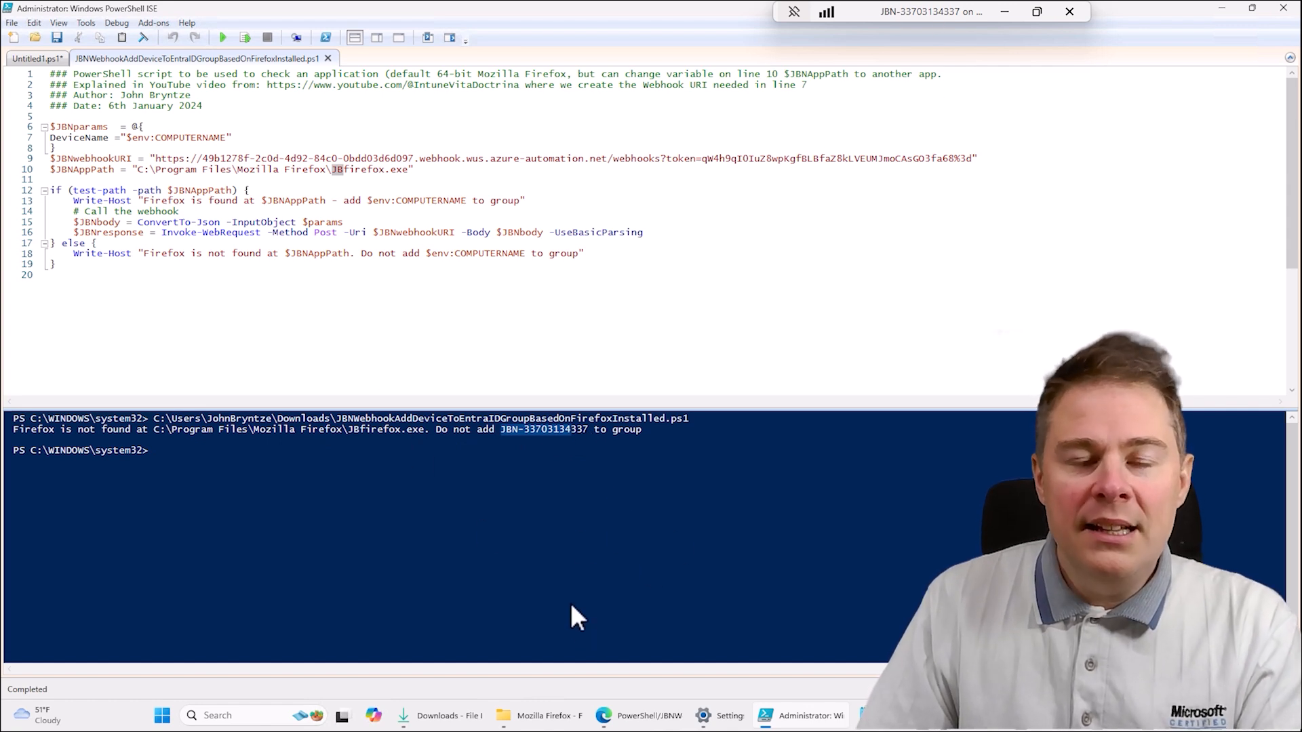
- Switch to the browser, open the members of the group "JBN - Devices with Mozilla Firefox installed" in Intune, and refresh the list
left_click(637, 715)
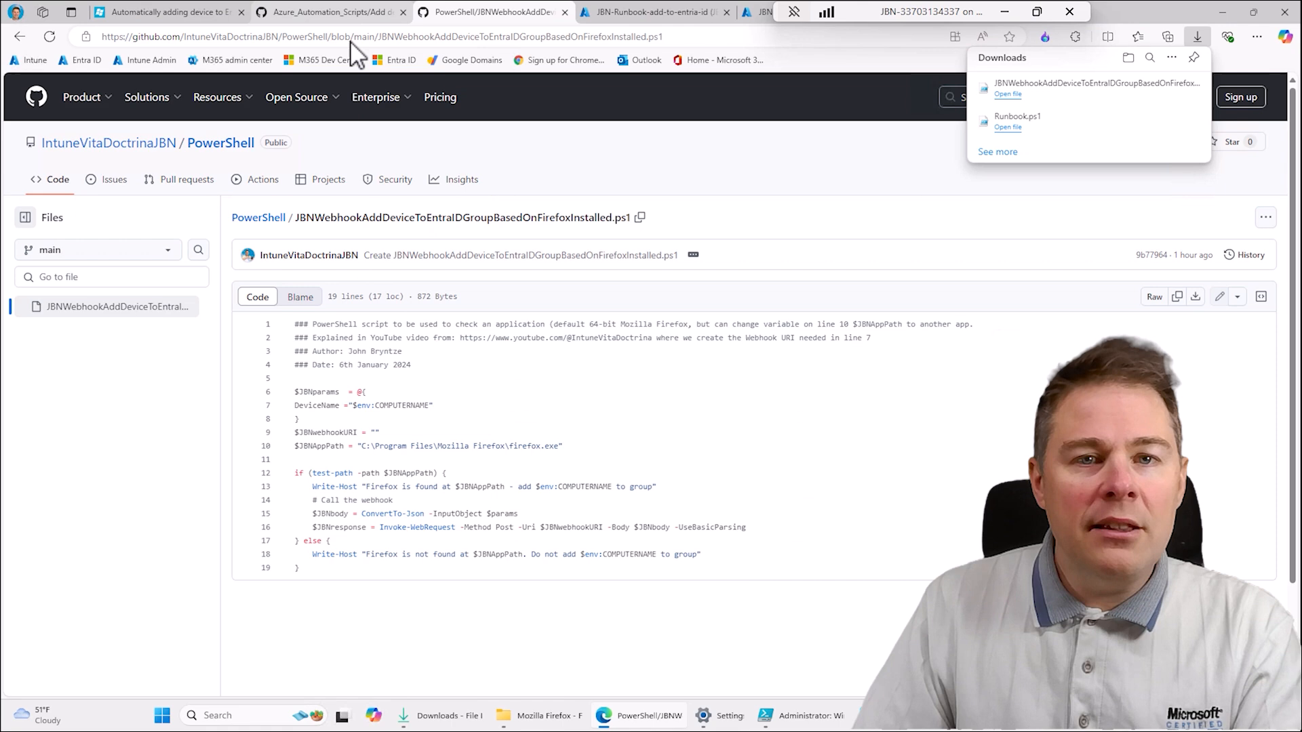
left_click_drag(876, 10, 1087, 10)
left_click(799, 13)
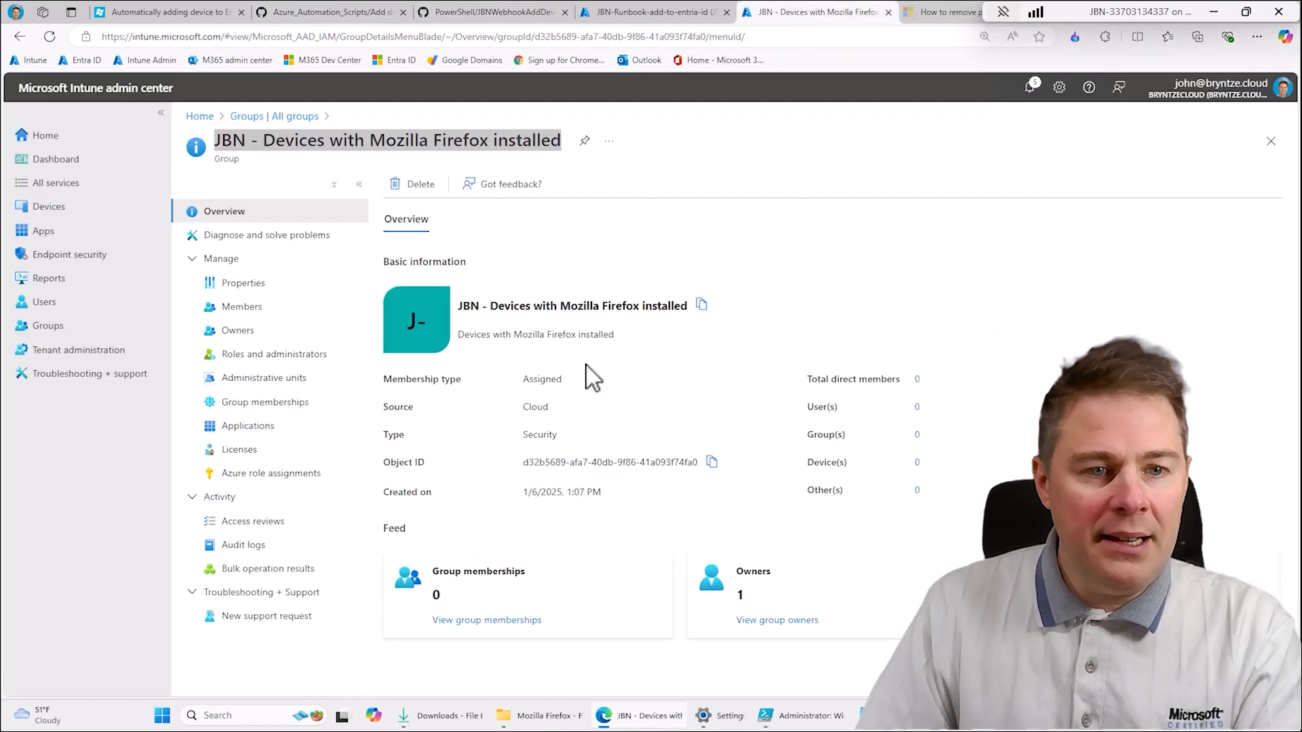
left_click(249, 309)
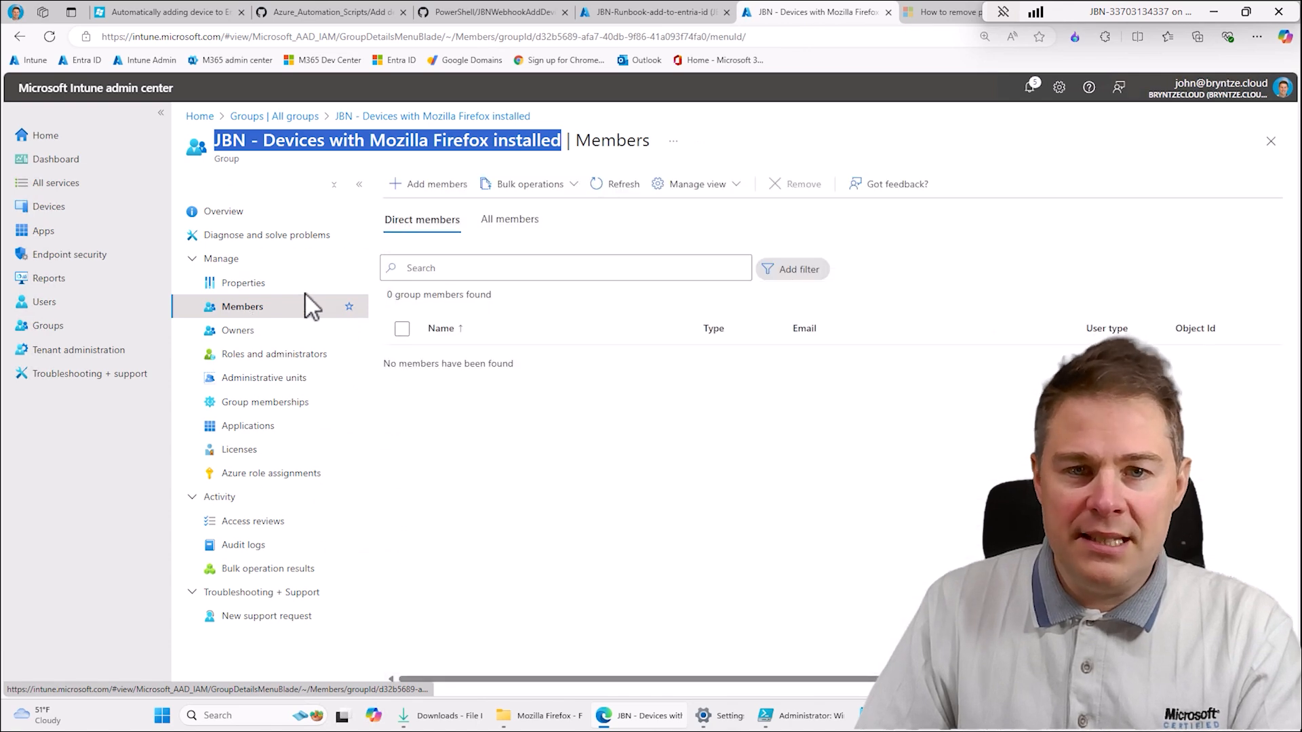
left_click(631, 187)
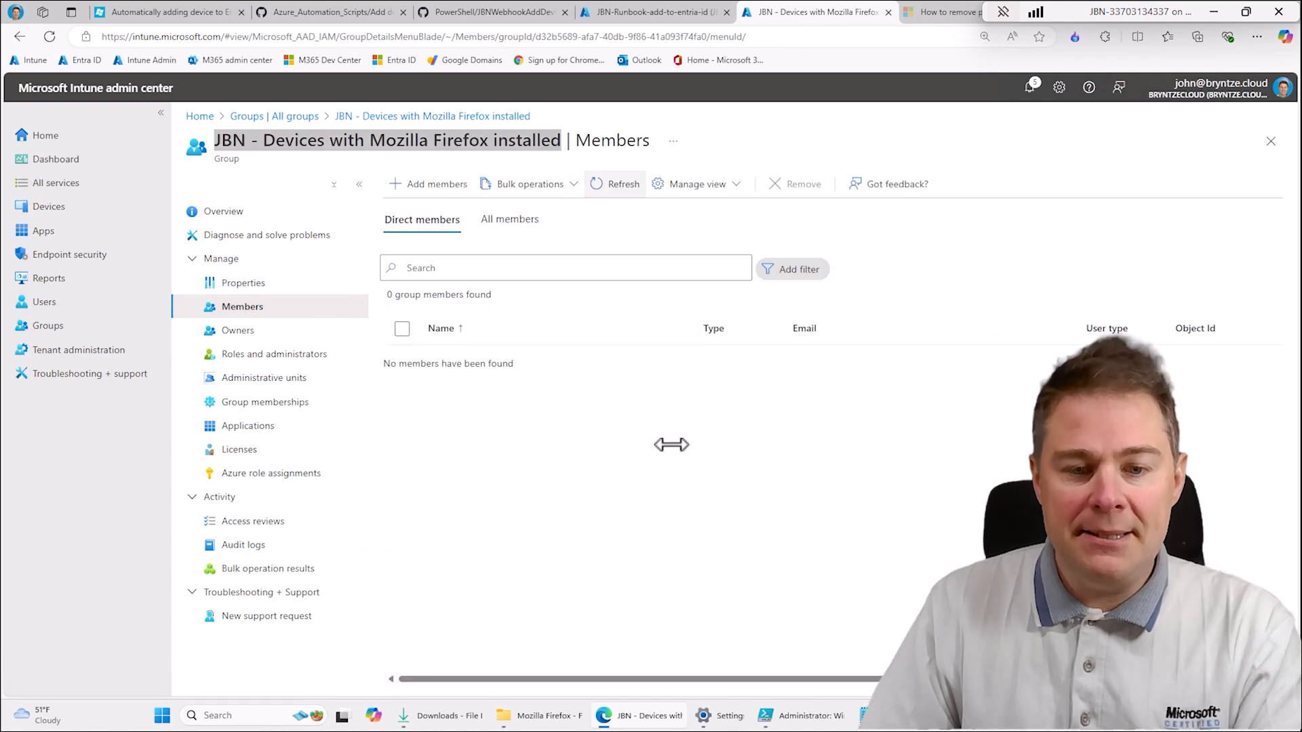
- Switch to PowerShell ISE, correct the executable in the $JBNAppPath value to firefox.exe, and review the test-path condition against it
left_click(810, 716)
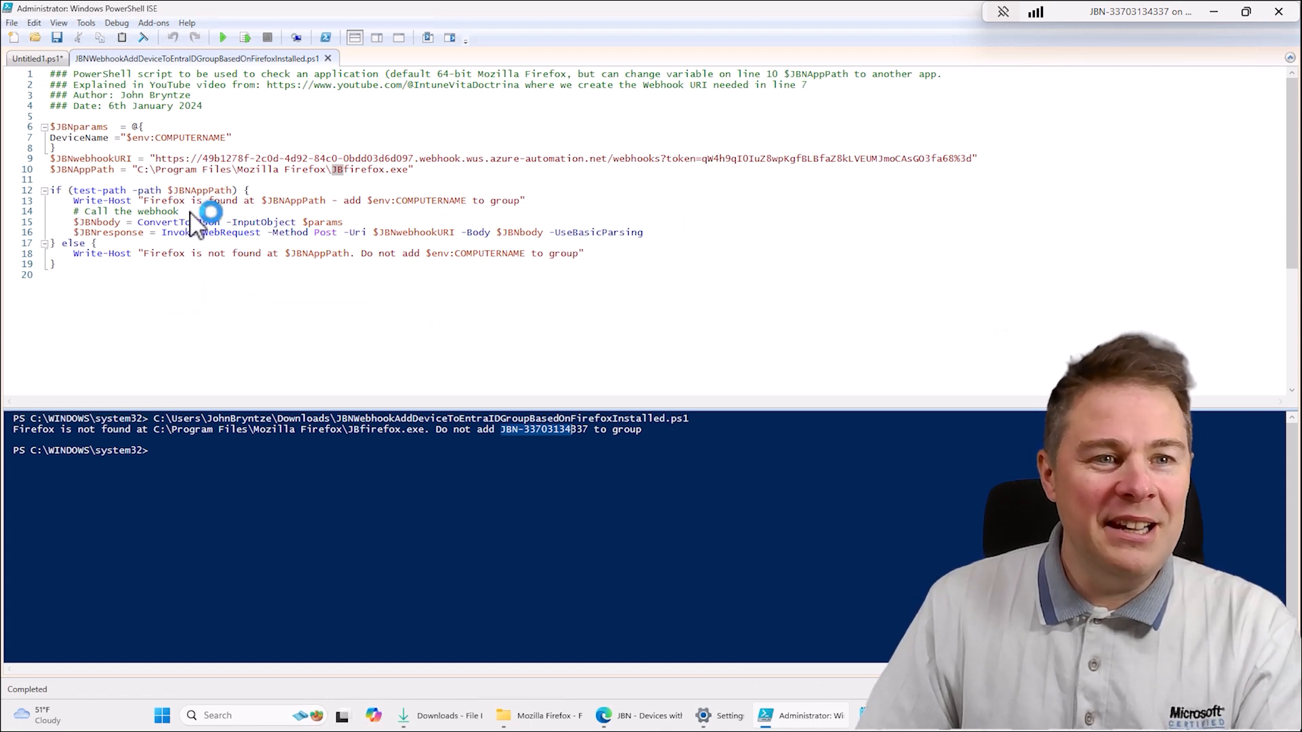
left_click(337, 170)
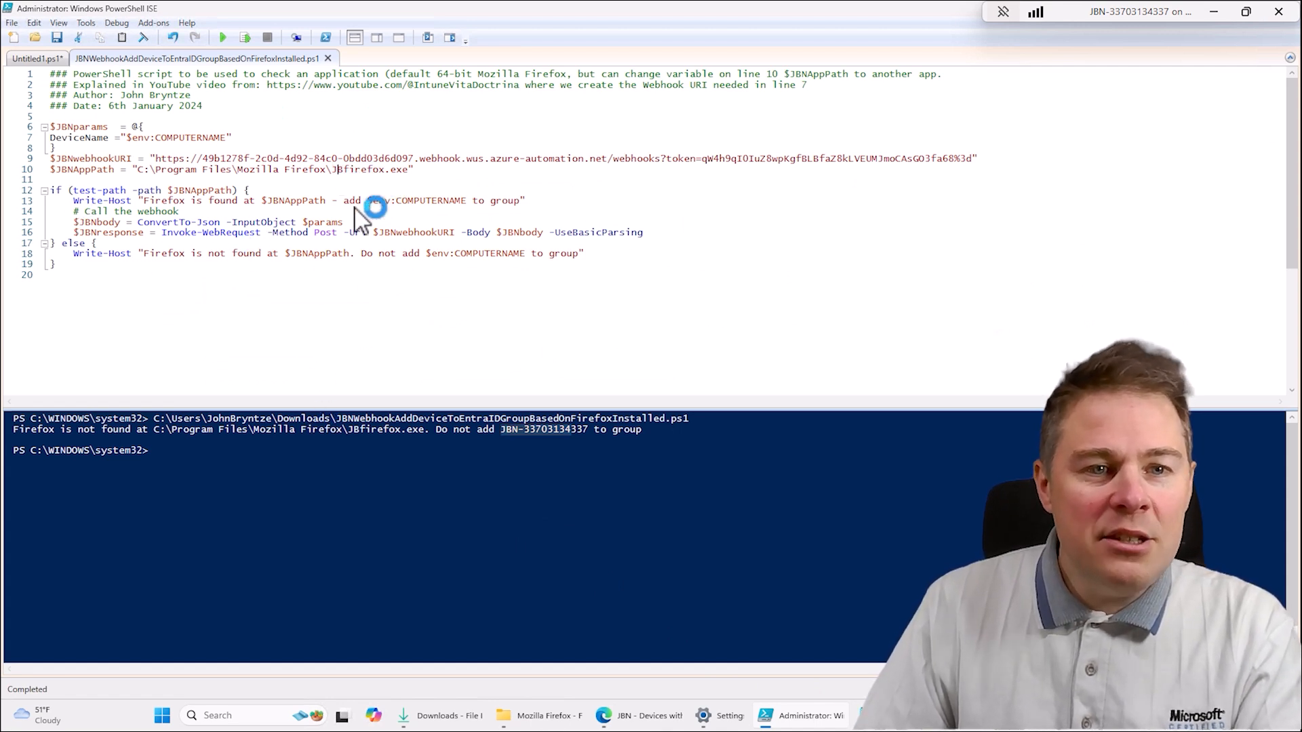
key("BackSpace")
key("Delete")
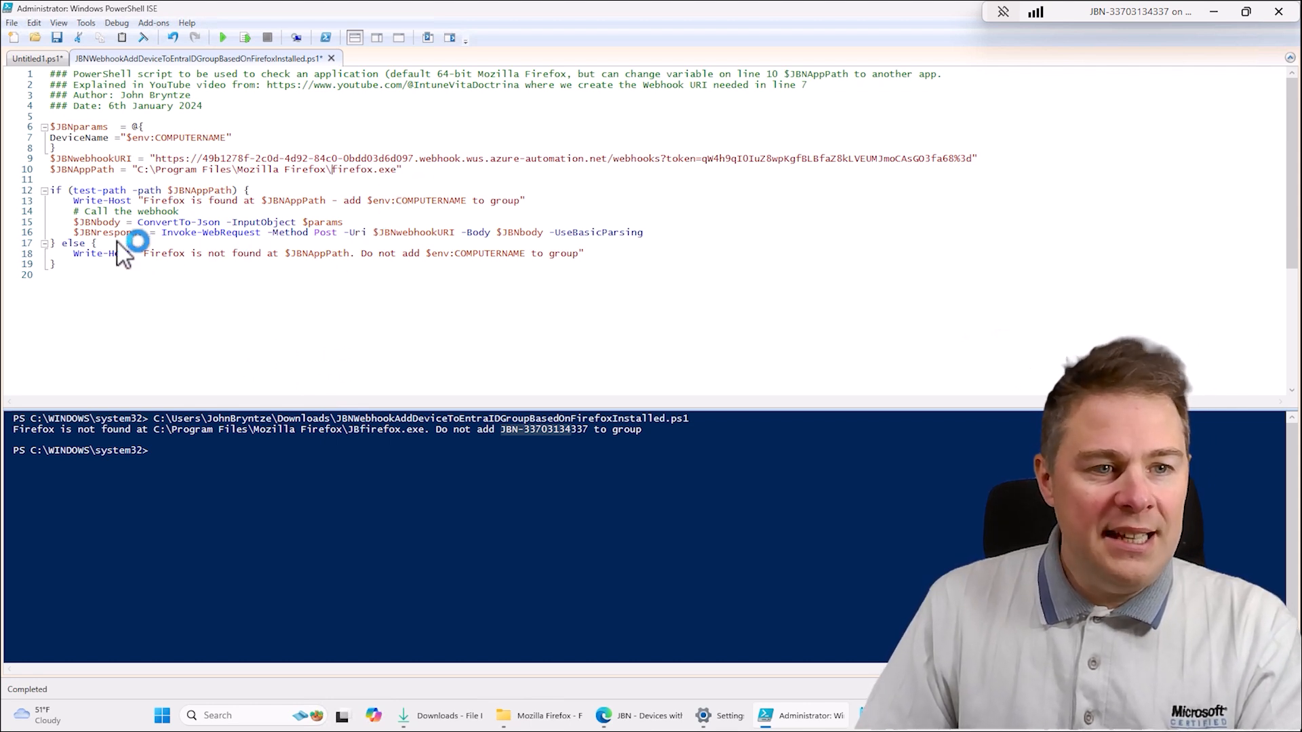
left_click_drag(74, 192, 138, 190)
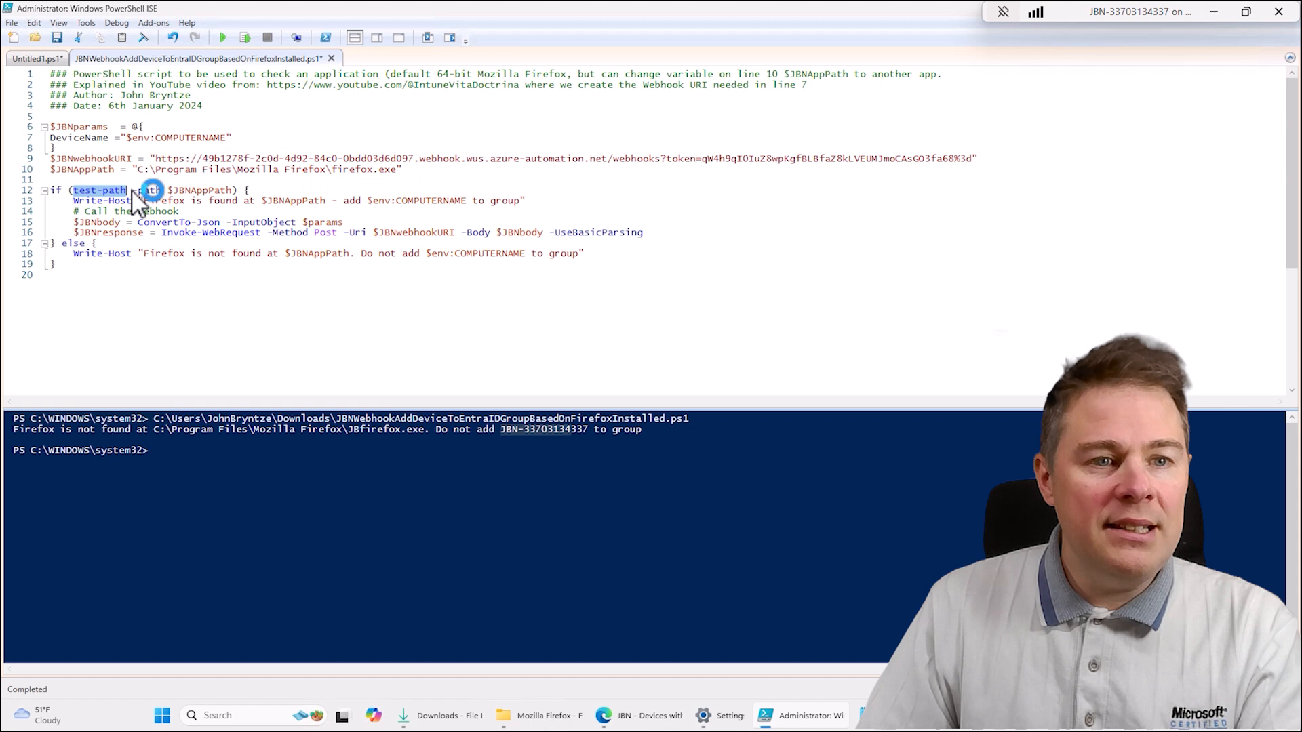
left_click_drag(326, 171, 368, 171)
left_click(144, 231)
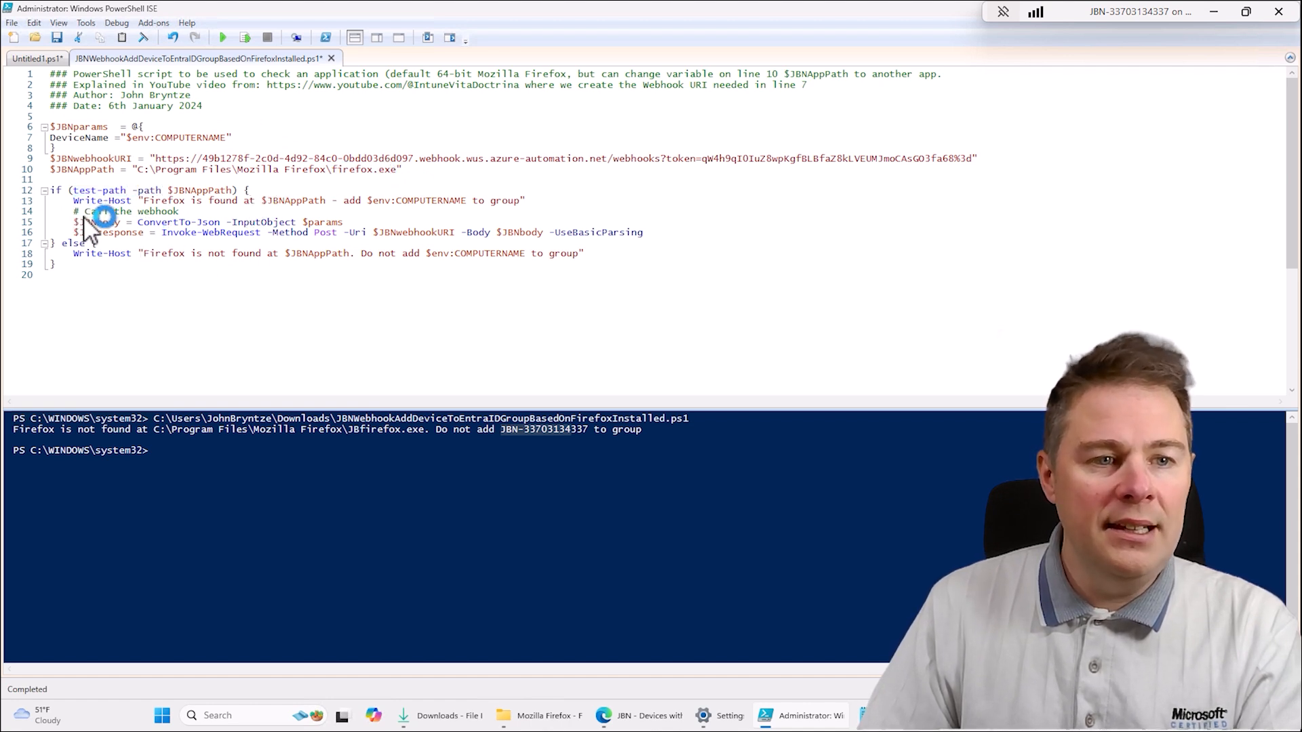
- Change the ConvertTo-Json input object in the $JBNbody line to $JBNparams to match the variable defined above
left_click_drag(112, 225, 270, 226)
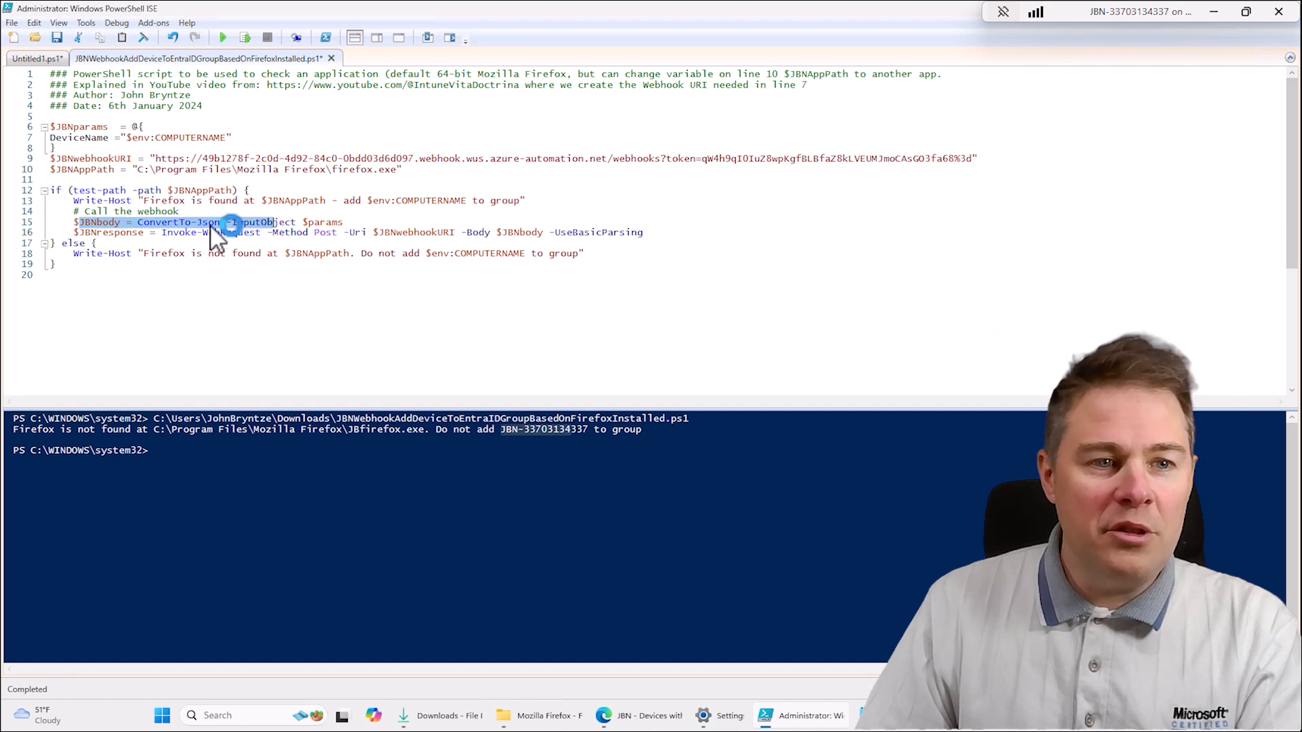
left_click(70, 125)
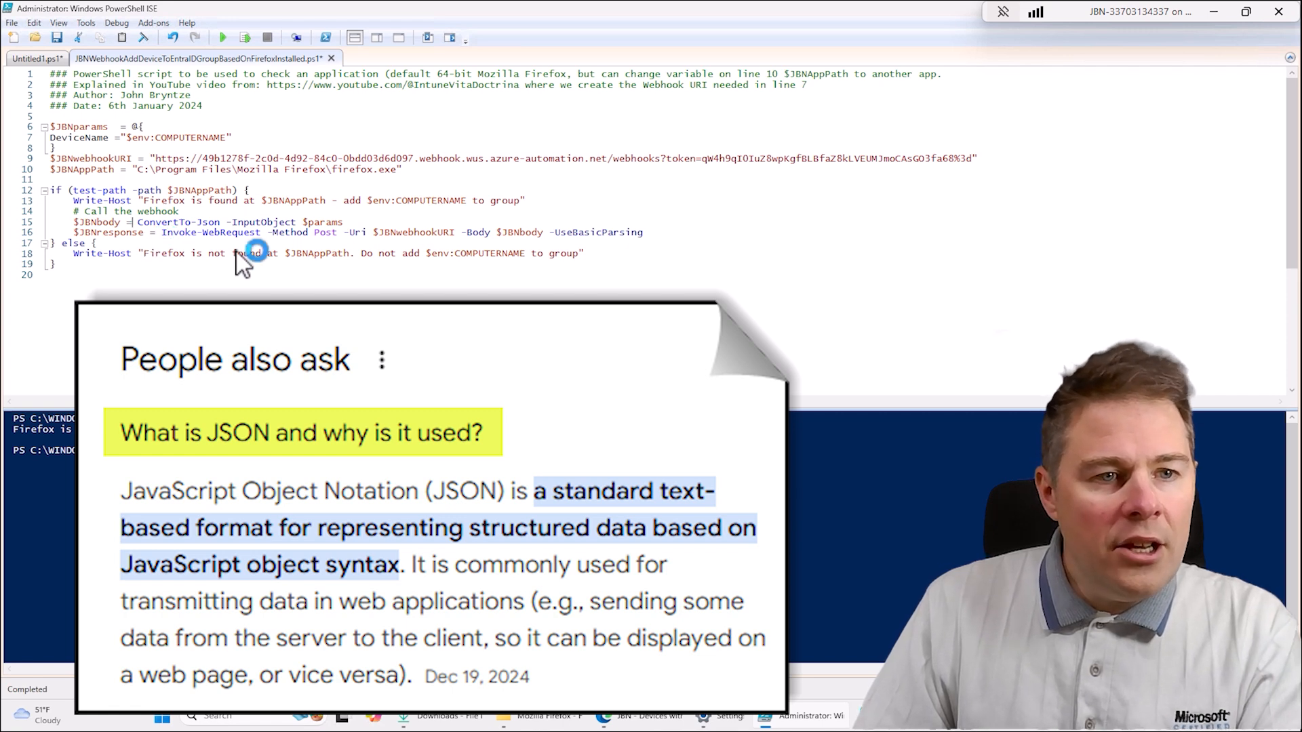
left_click(307, 223)
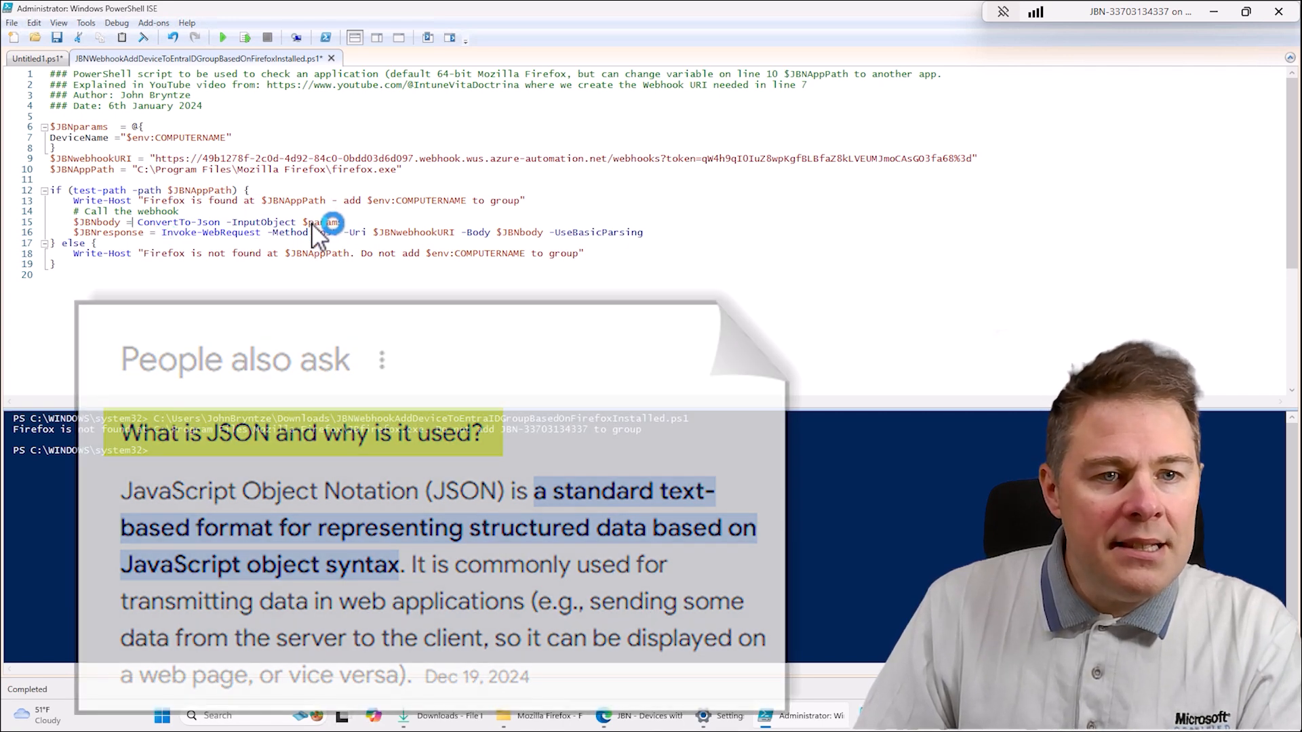
type("JBN")
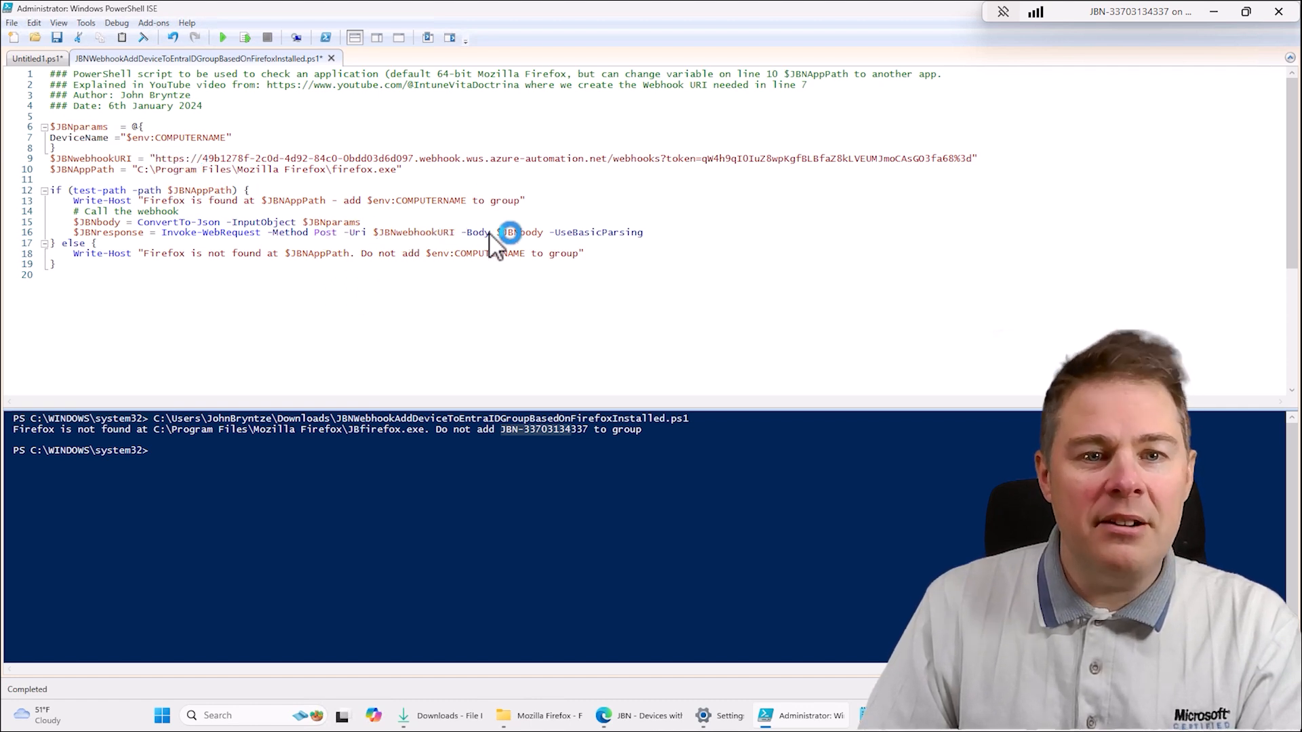
- Save the script and run it with the corrected firefox.exe path and $JBNparams variable
left_click(178, 208)
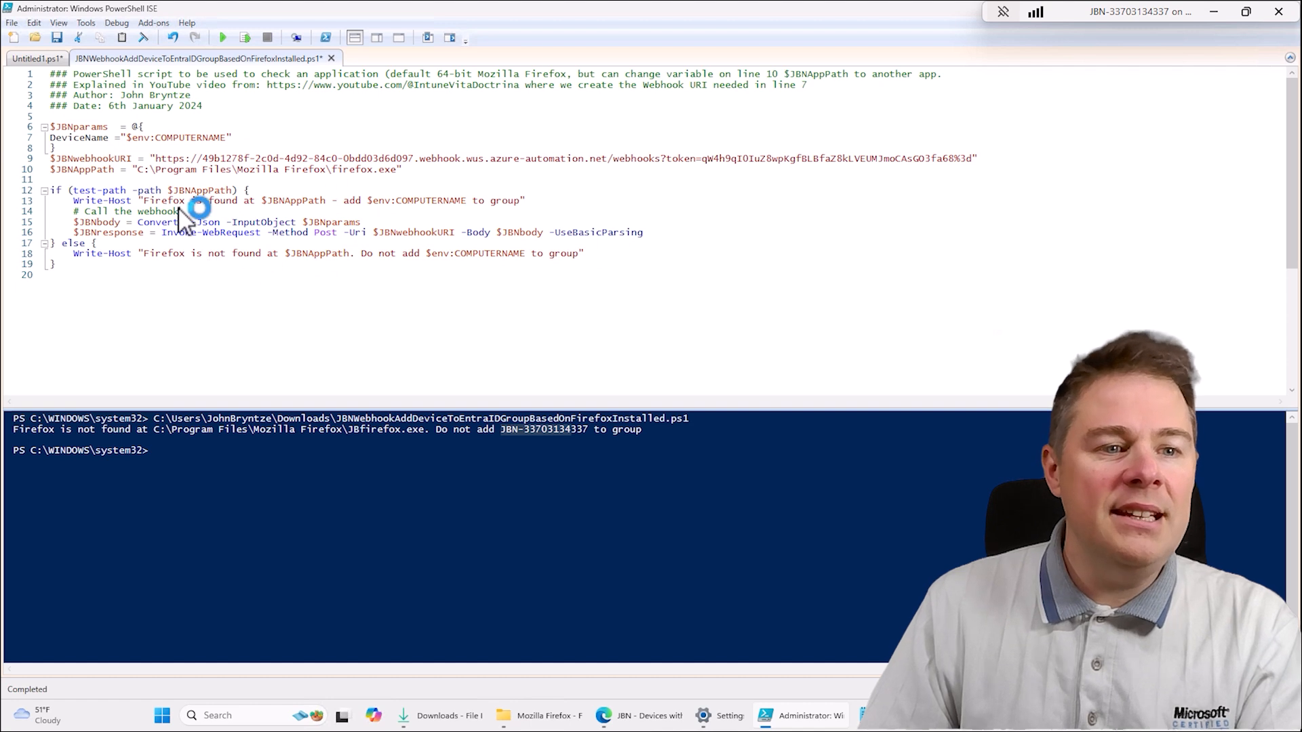
left_click(76, 253)
left_click(57, 38)
left_click(224, 38)
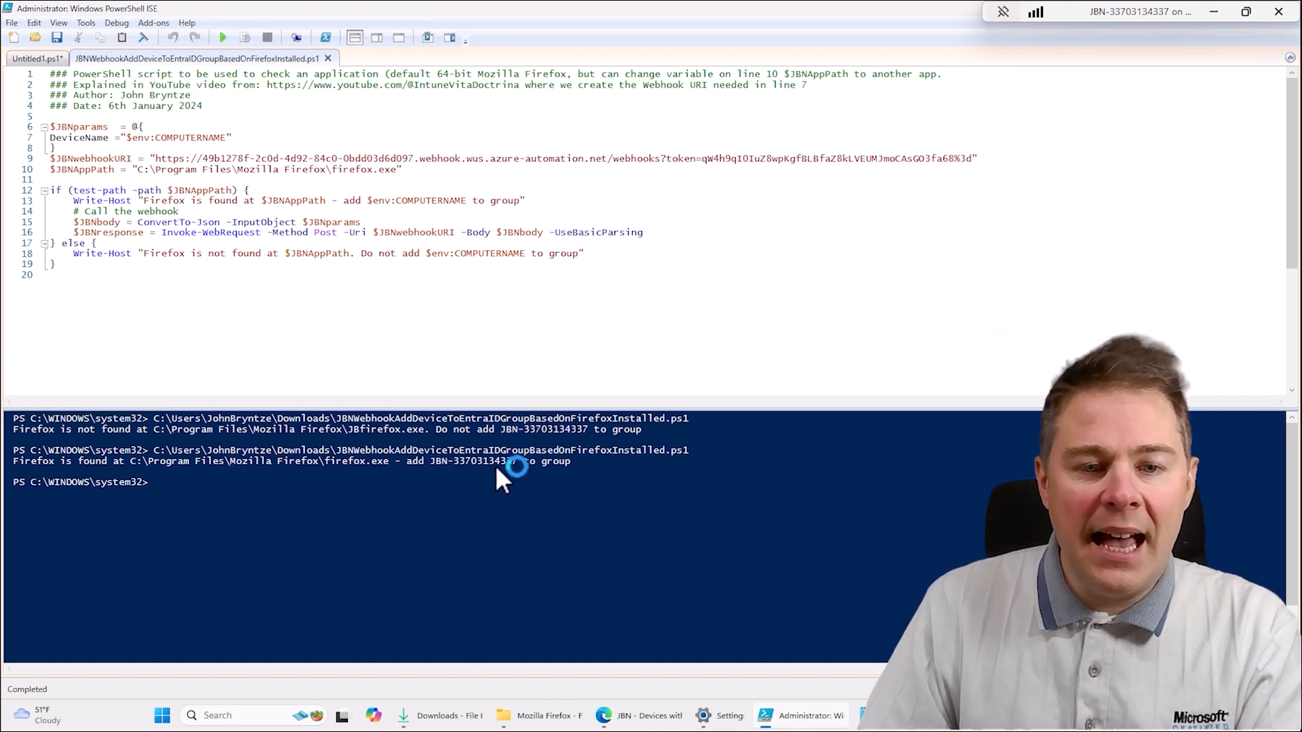
- Switch to the browser, list the jobs of JBN-Runbook-add-to-entria-id in Azure, and open and refresh the newest job's details
left_click(675, 713)
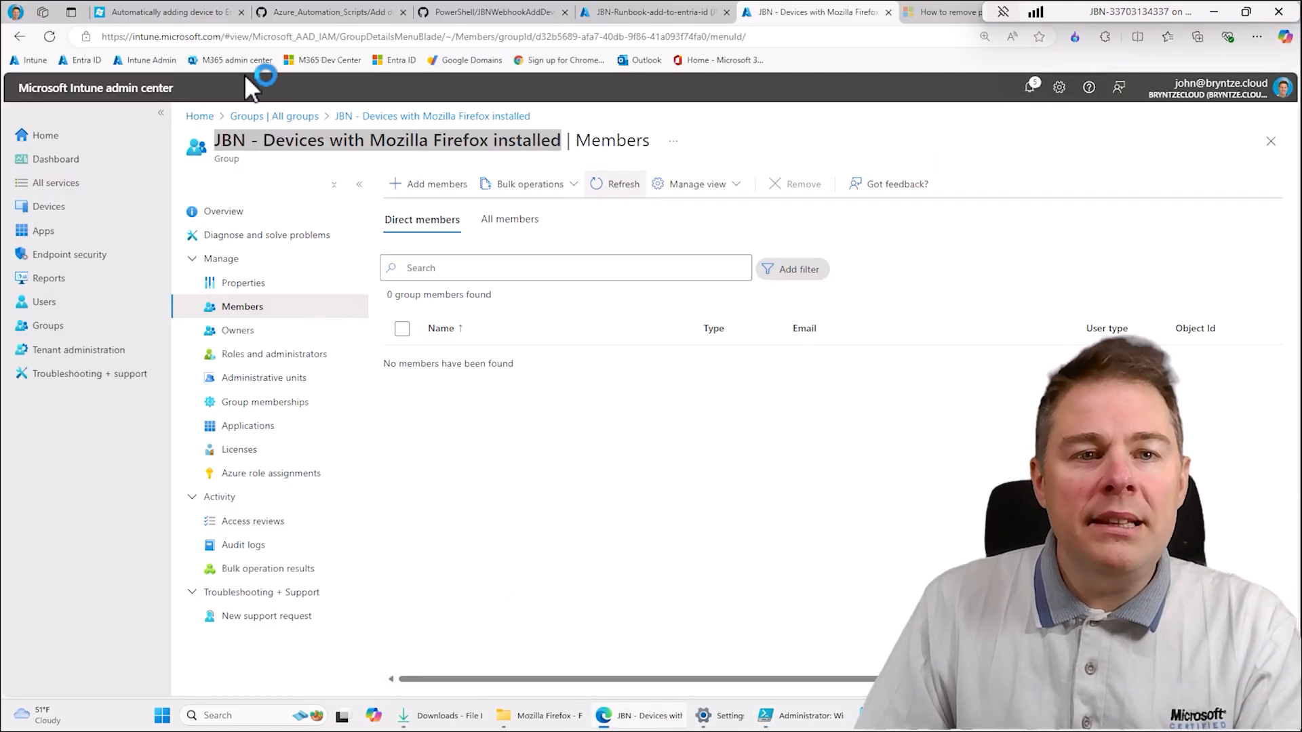
left_click(614, 12)
left_click(71, 332)
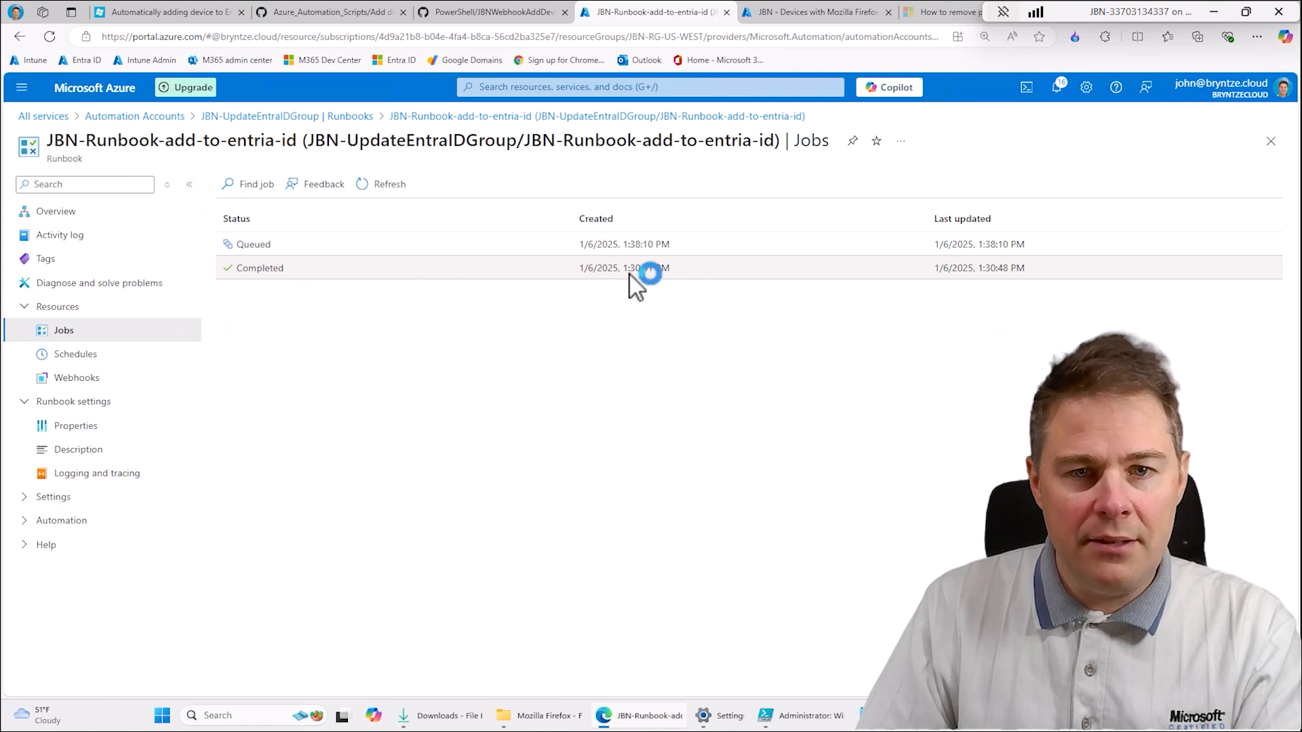
left_click(389, 184)
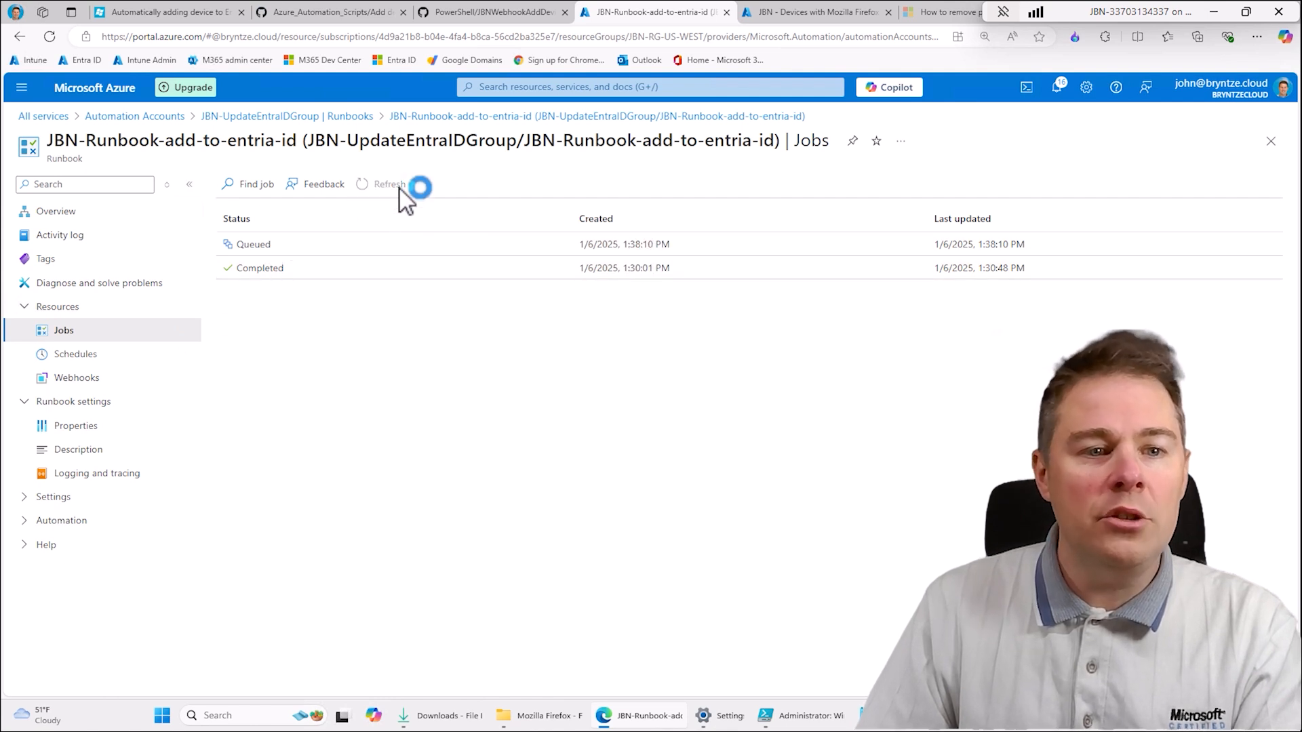
left_click(255, 246)
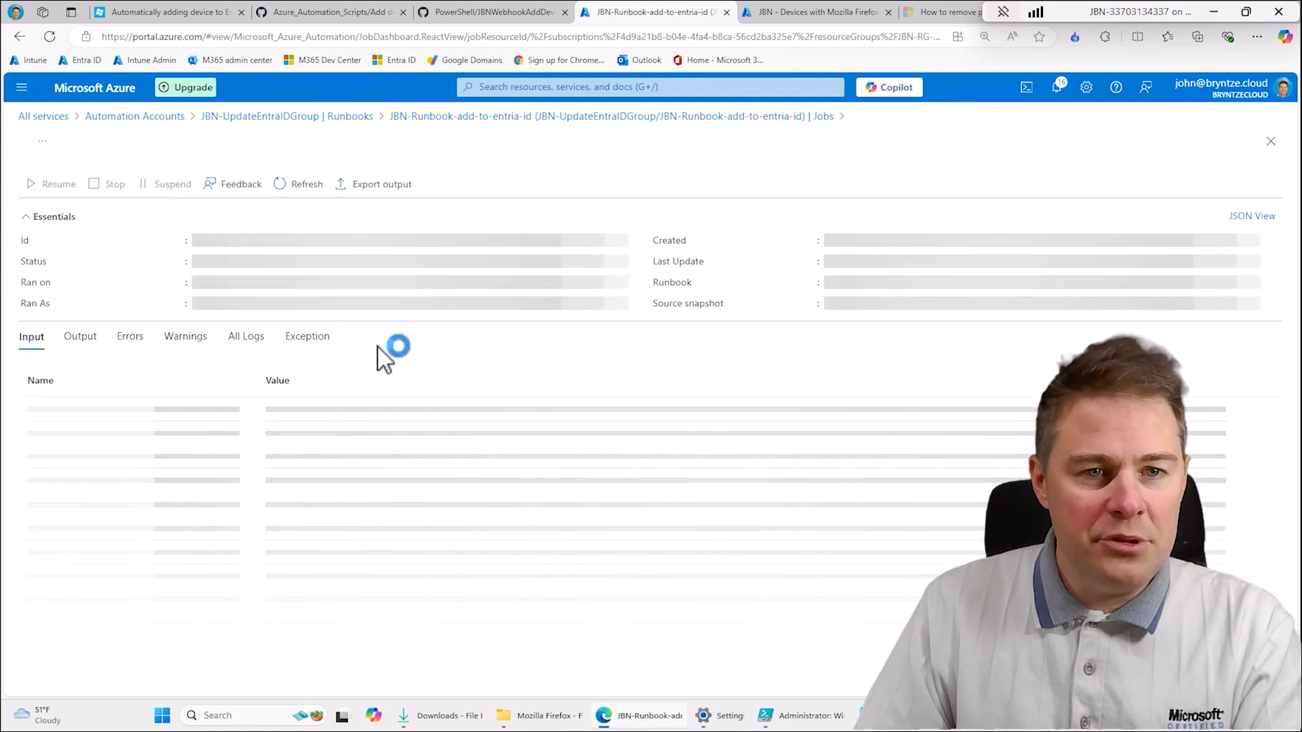
left_click(297, 184)
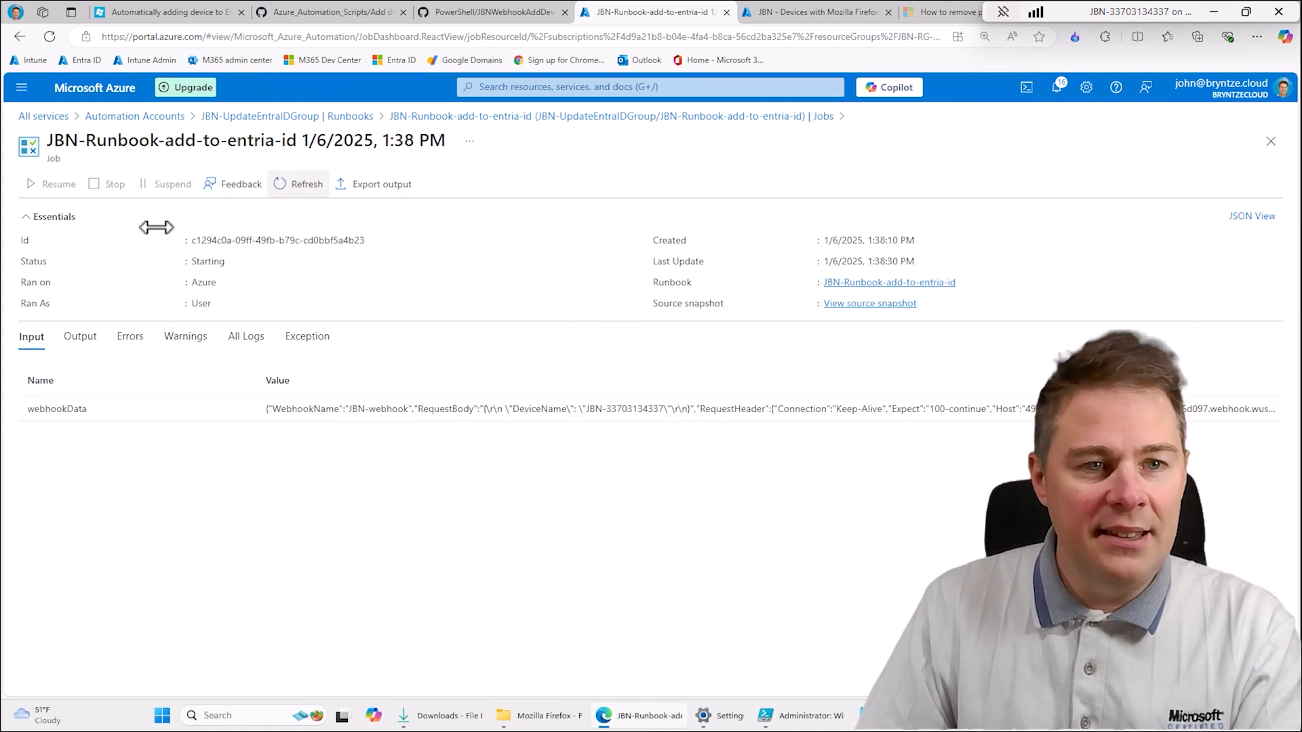
- Return to the runbook's job list, refresh it until the newest job finishes, and check that job's errors
left_click(461, 117)
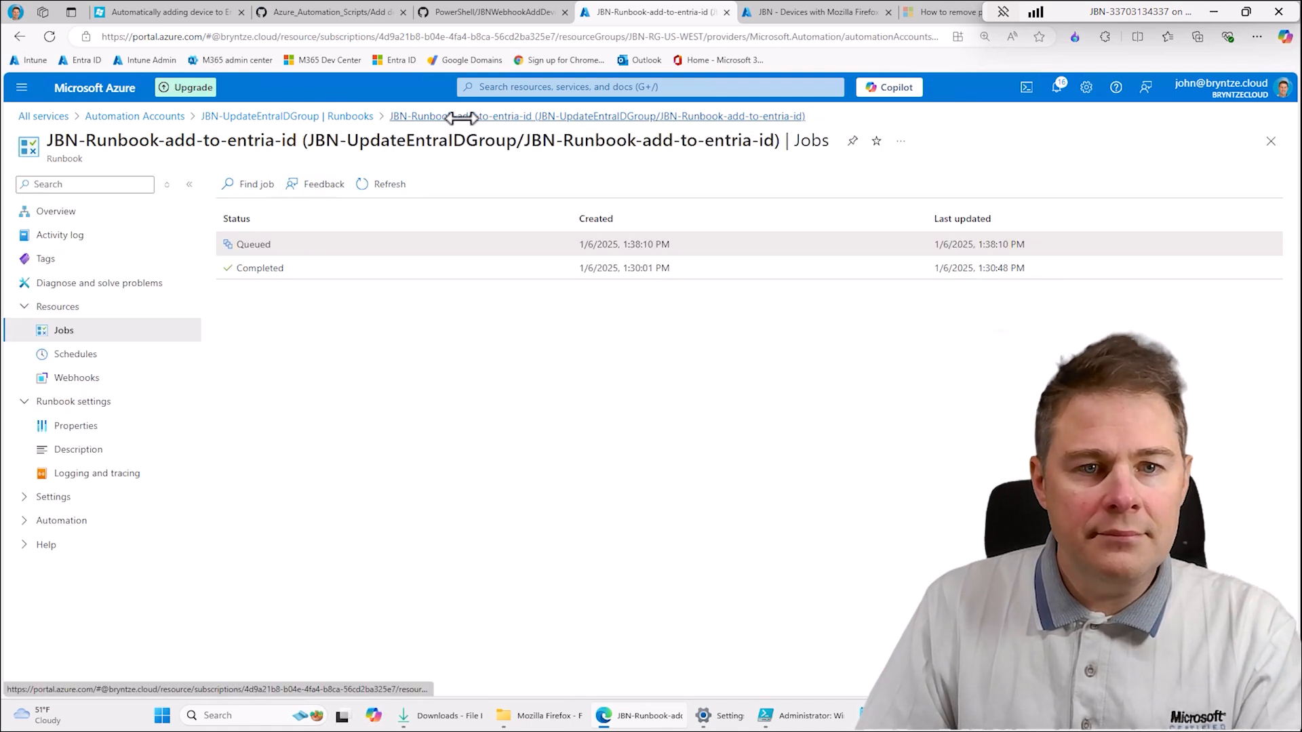
left_click(373, 183)
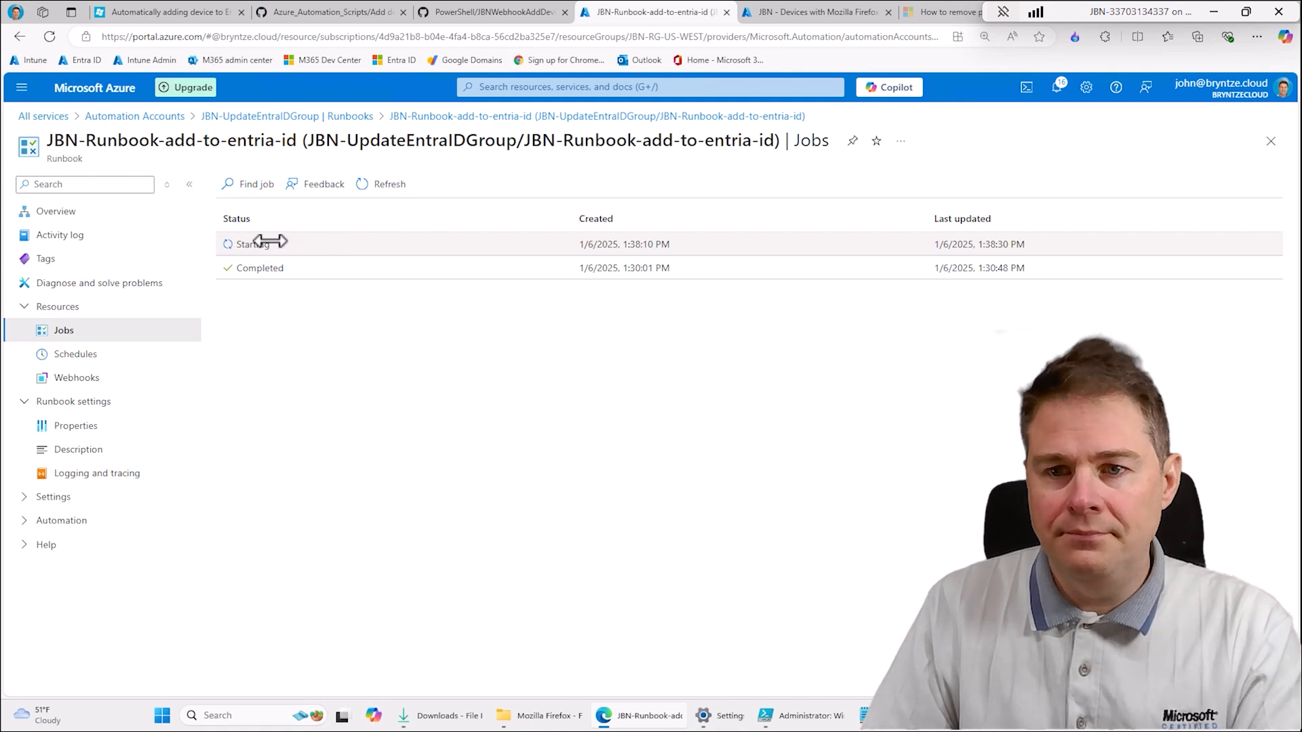
left_click(379, 183)
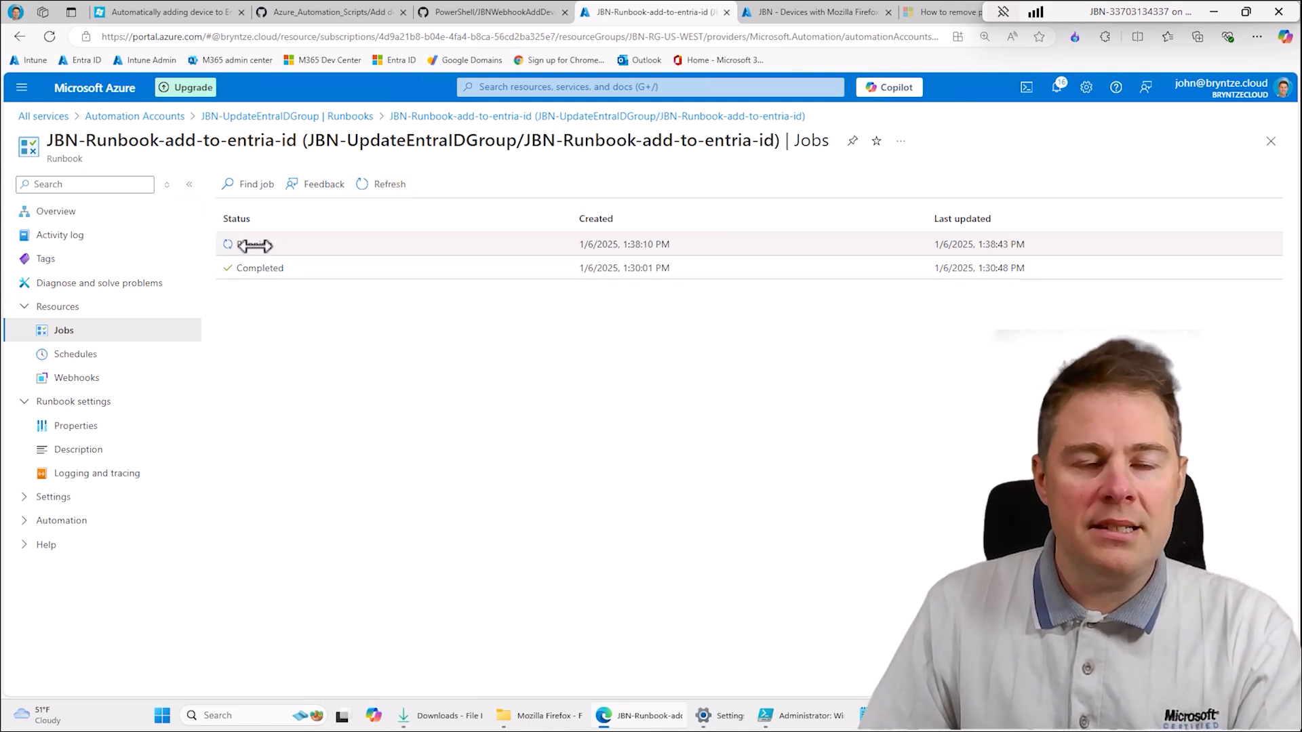
left_click(393, 187)
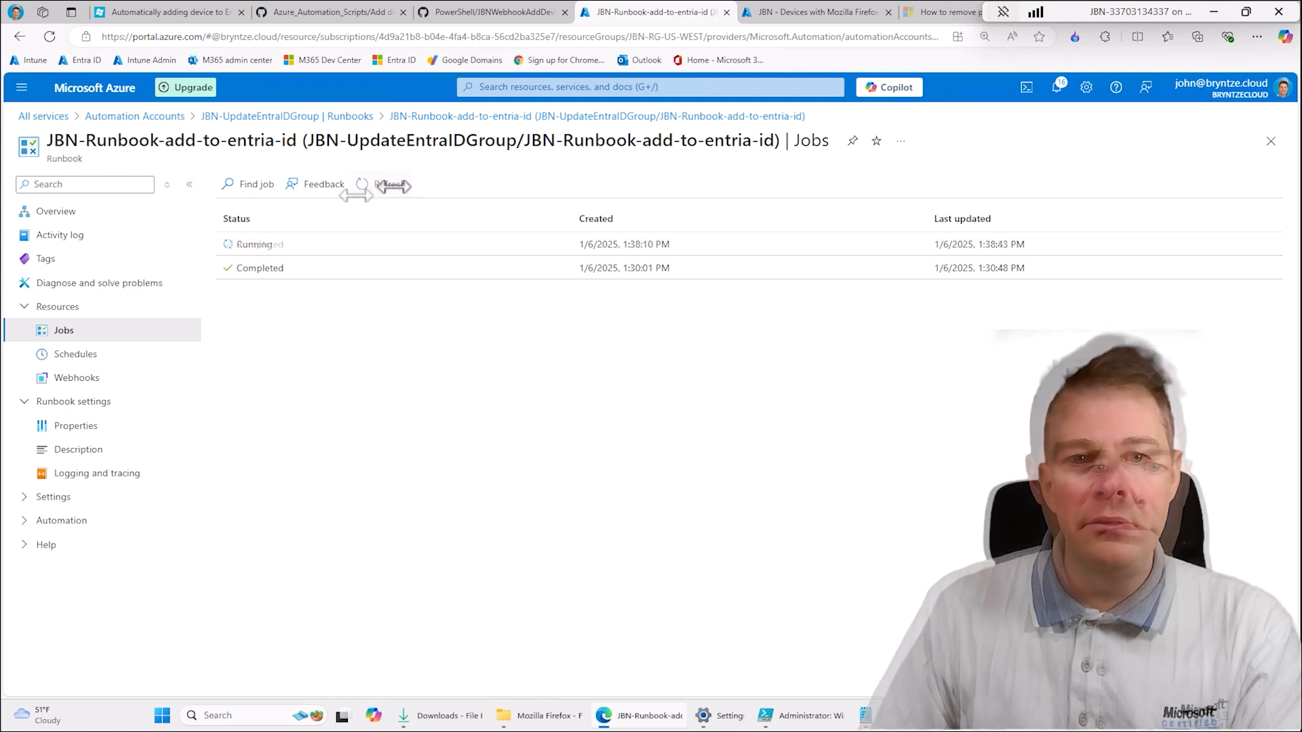
left_click(265, 241)
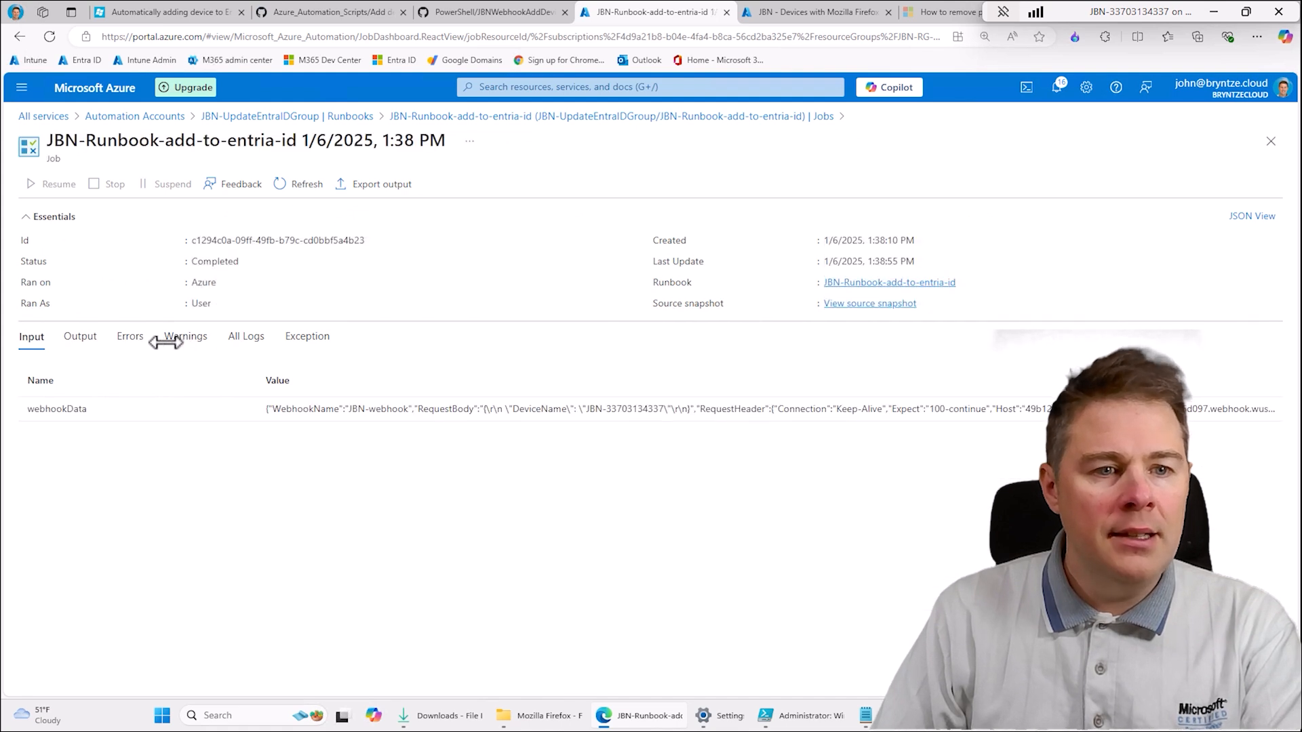
left_click(131, 337)
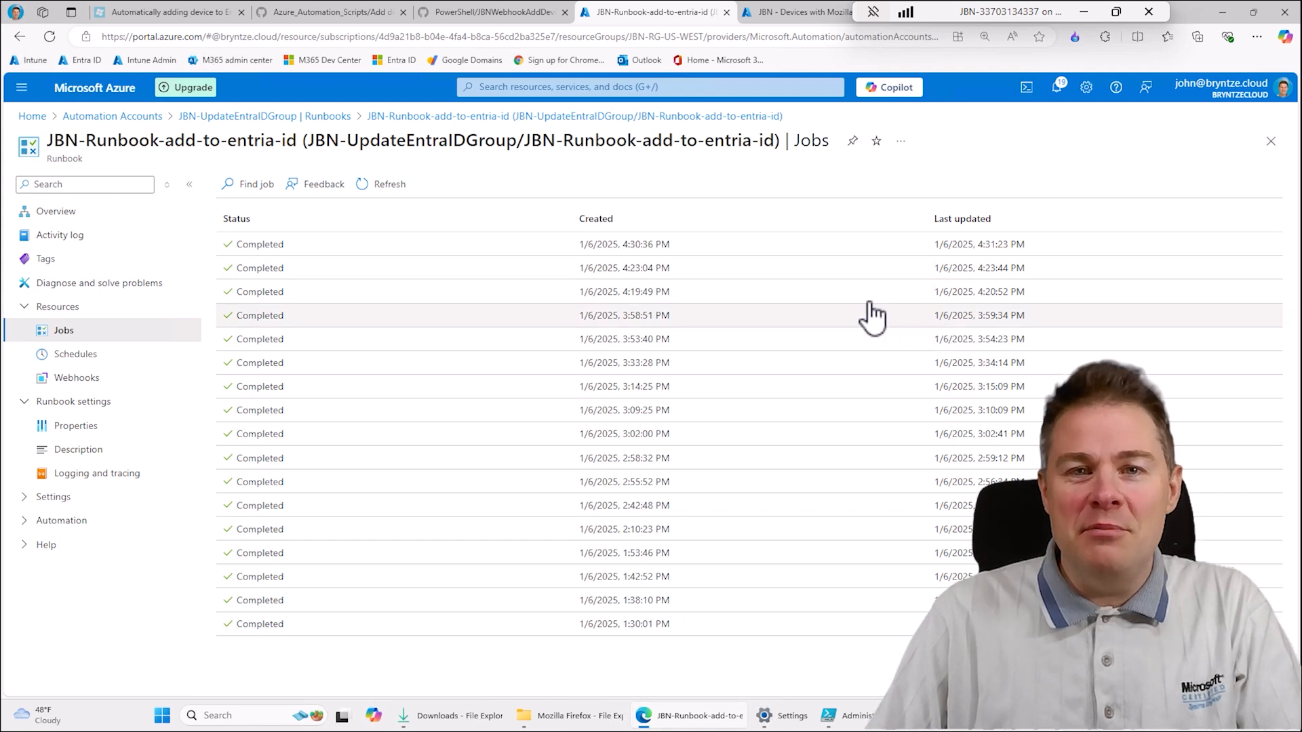
- Go to the Intune members page of "JBN - Devices with Mozilla Firefox installed" and refresh the member list
left_click(790, 13)
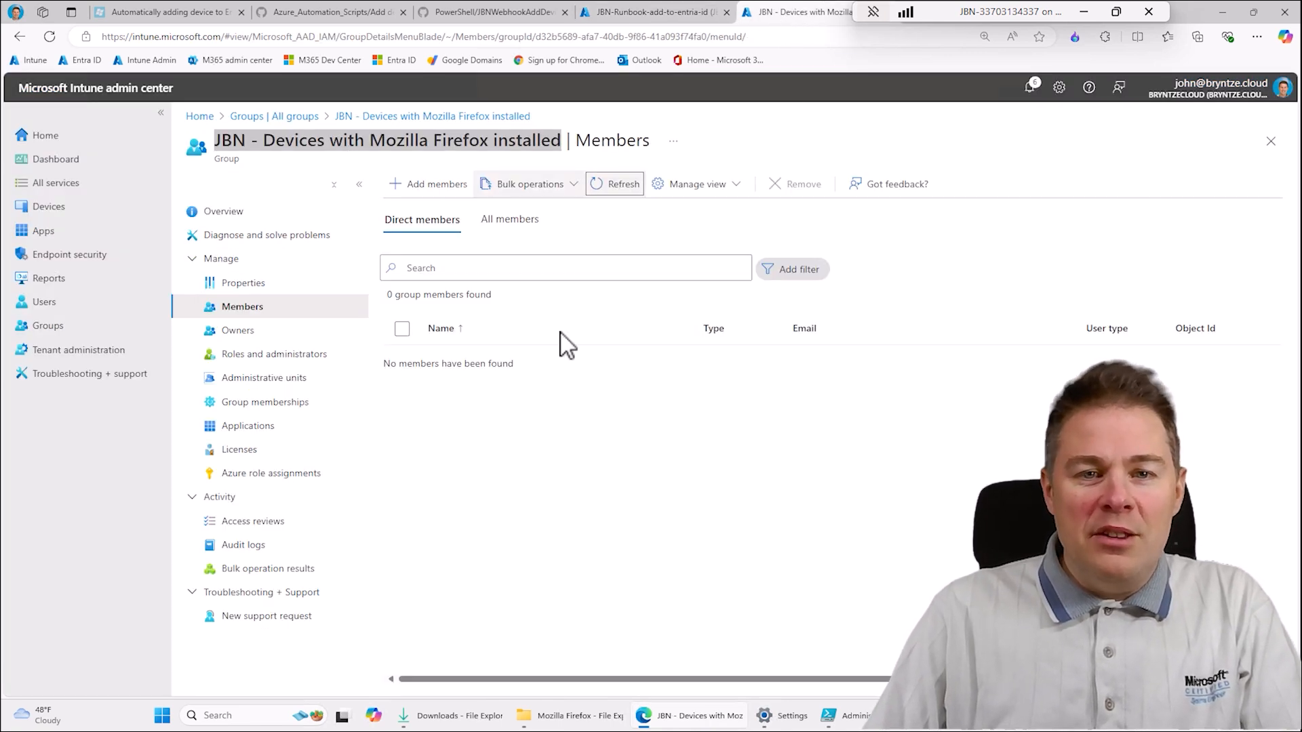
left_click(619, 184)
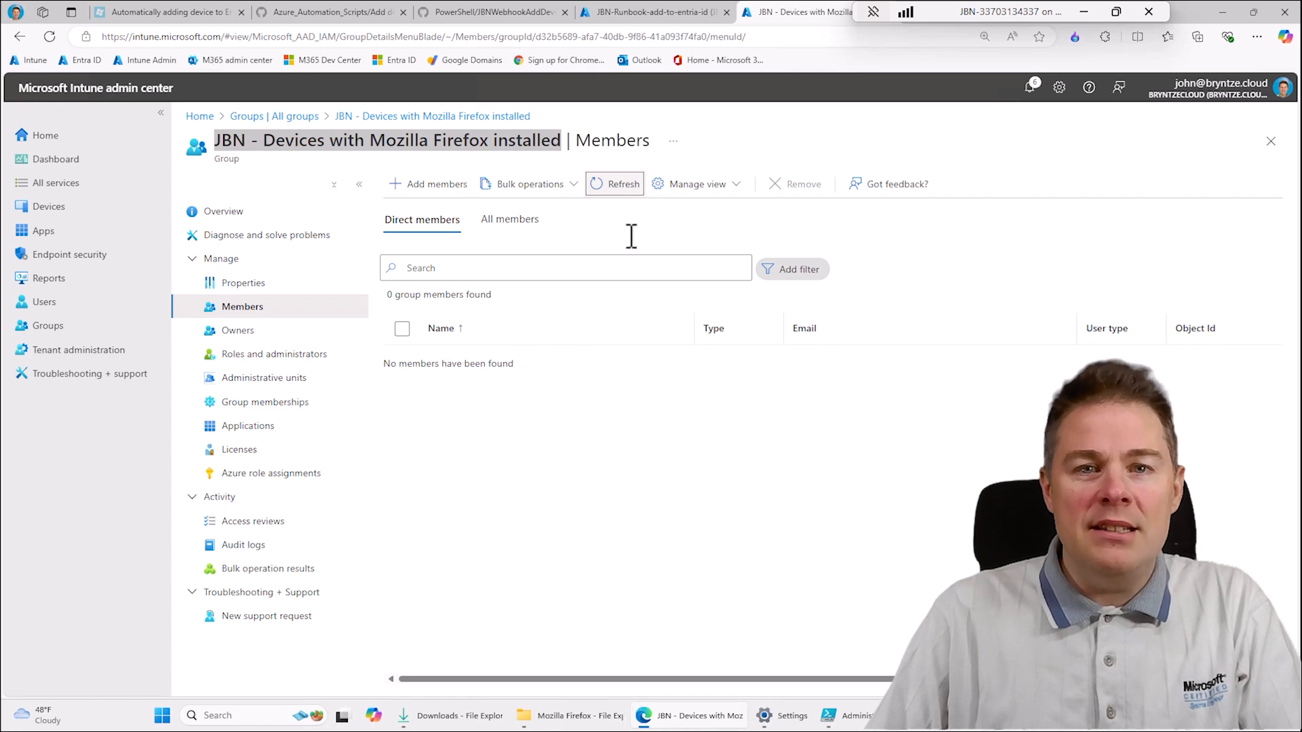
- Switch to PowerShell ISE and review the script's app path, webhook URI, DeviceName parameter and Invoke-WebRequest line with -UseBasicParsing
left_click(831, 715)
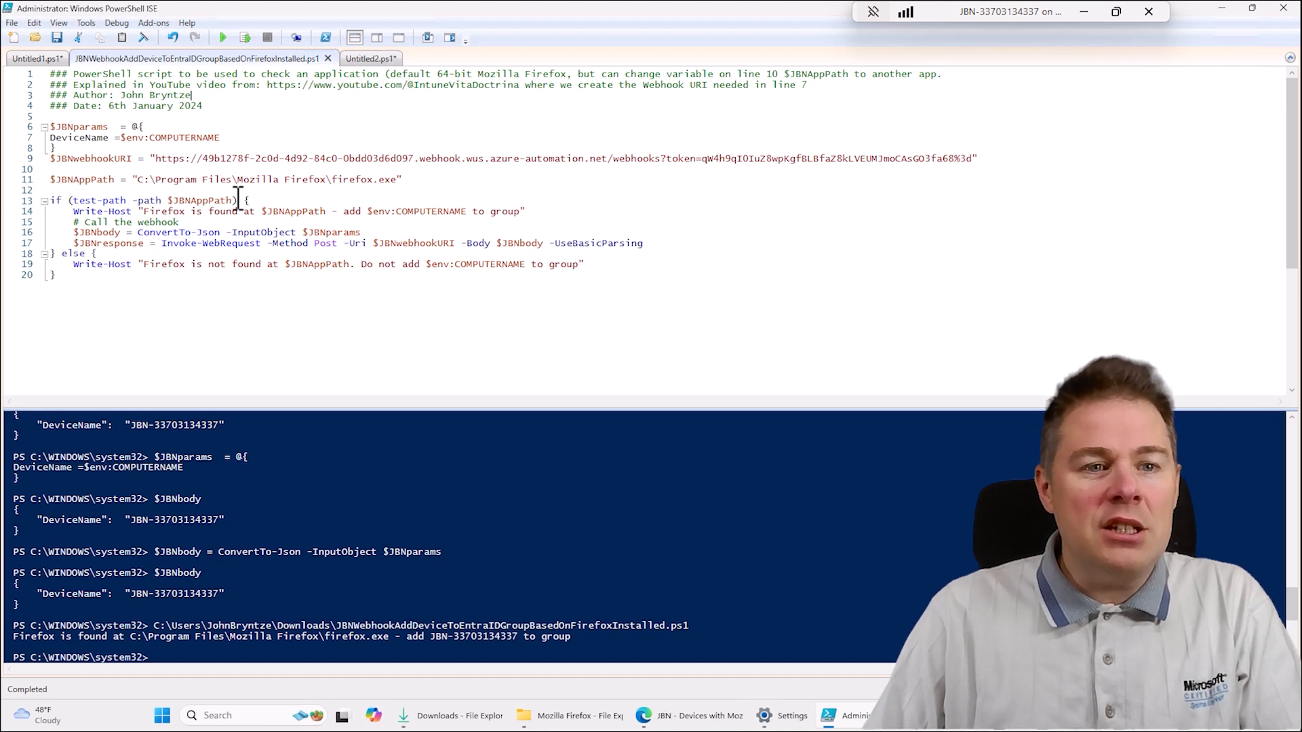
left_click_drag(157, 180, 370, 180)
double_click(366, 180)
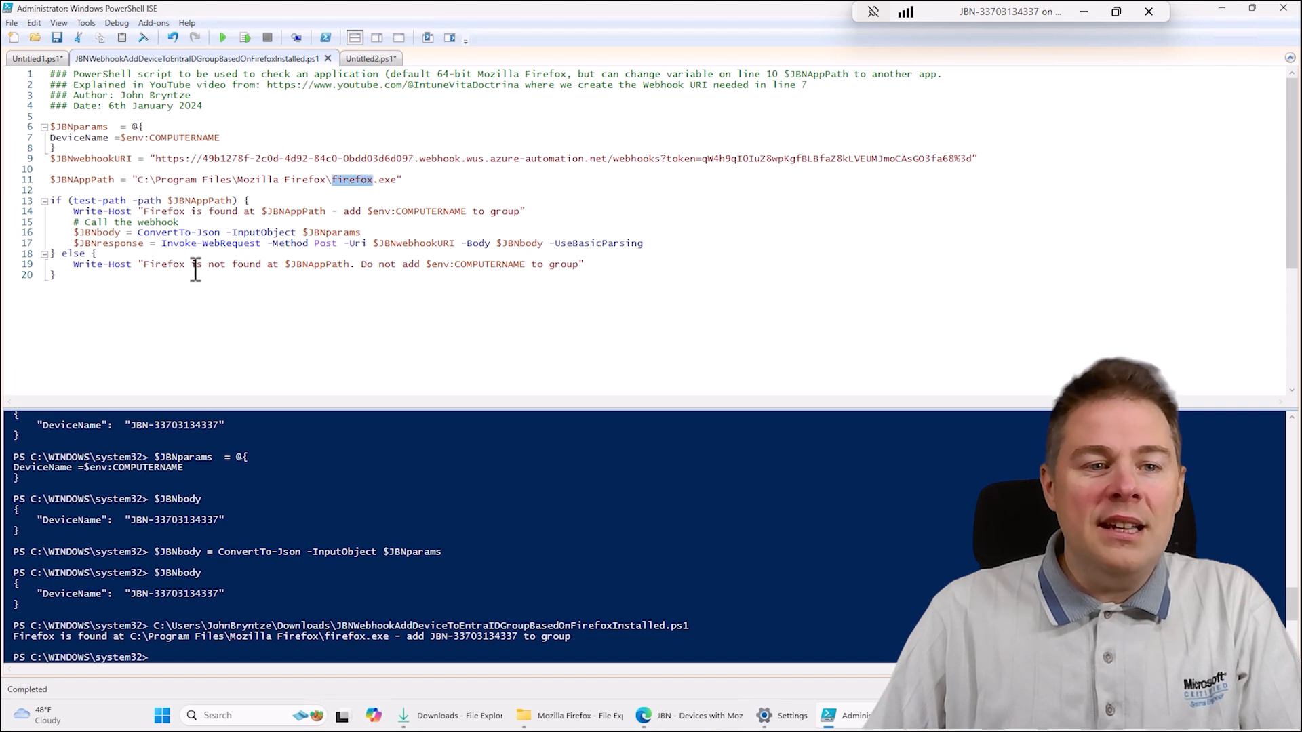
left_click(219, 217)
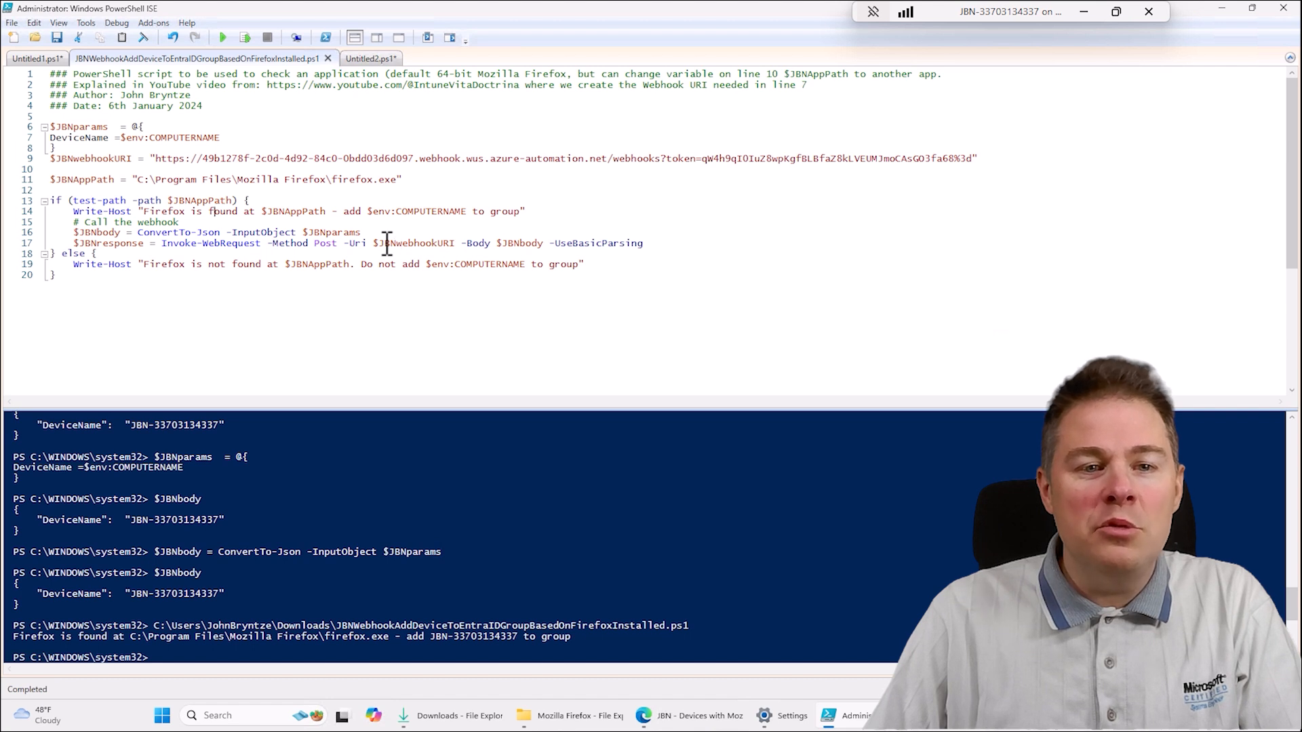
left_click_drag(379, 242, 407, 232)
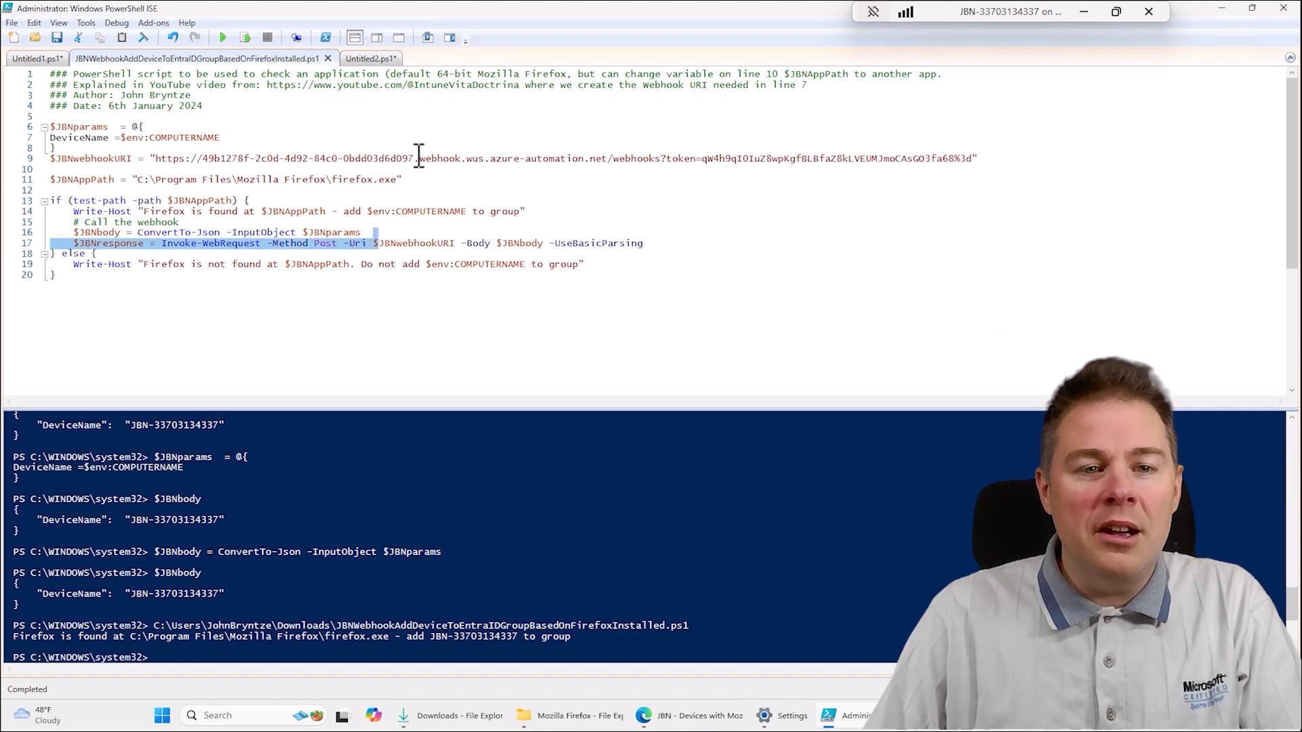
left_click_drag(419, 155, 429, 157)
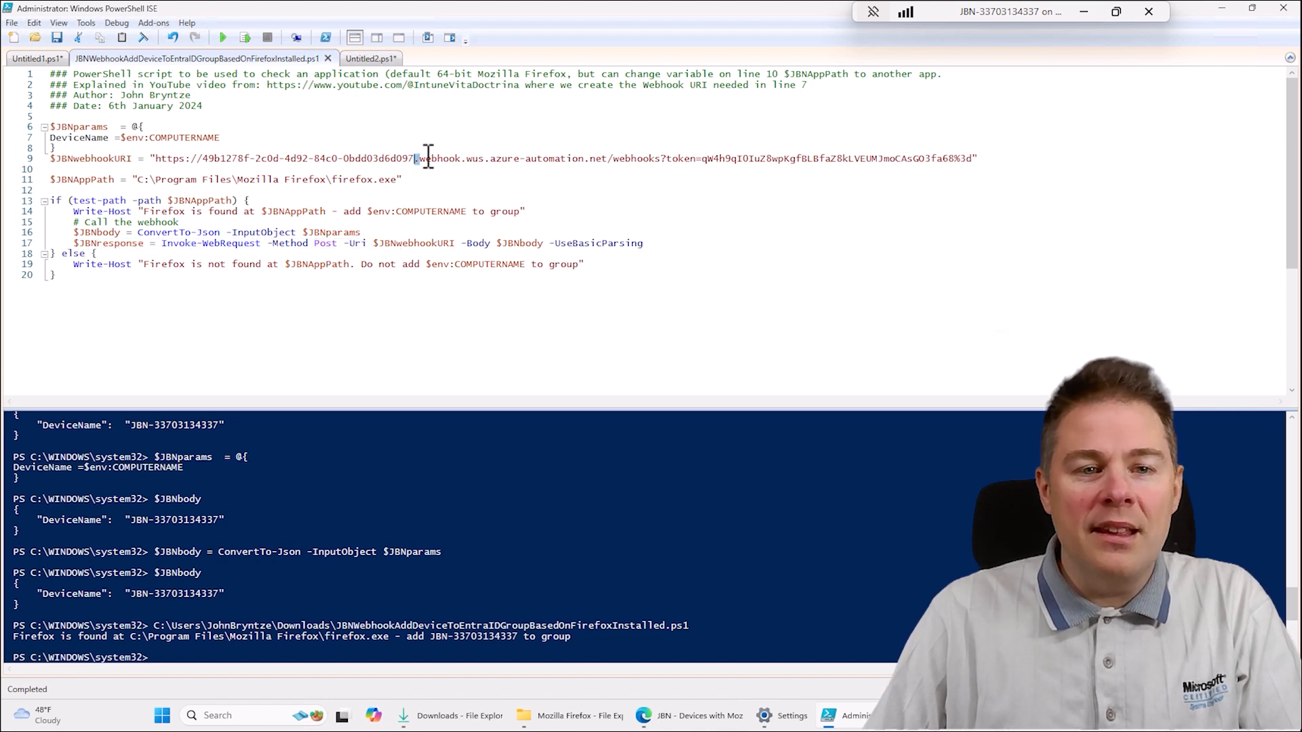
double_click(162, 139)
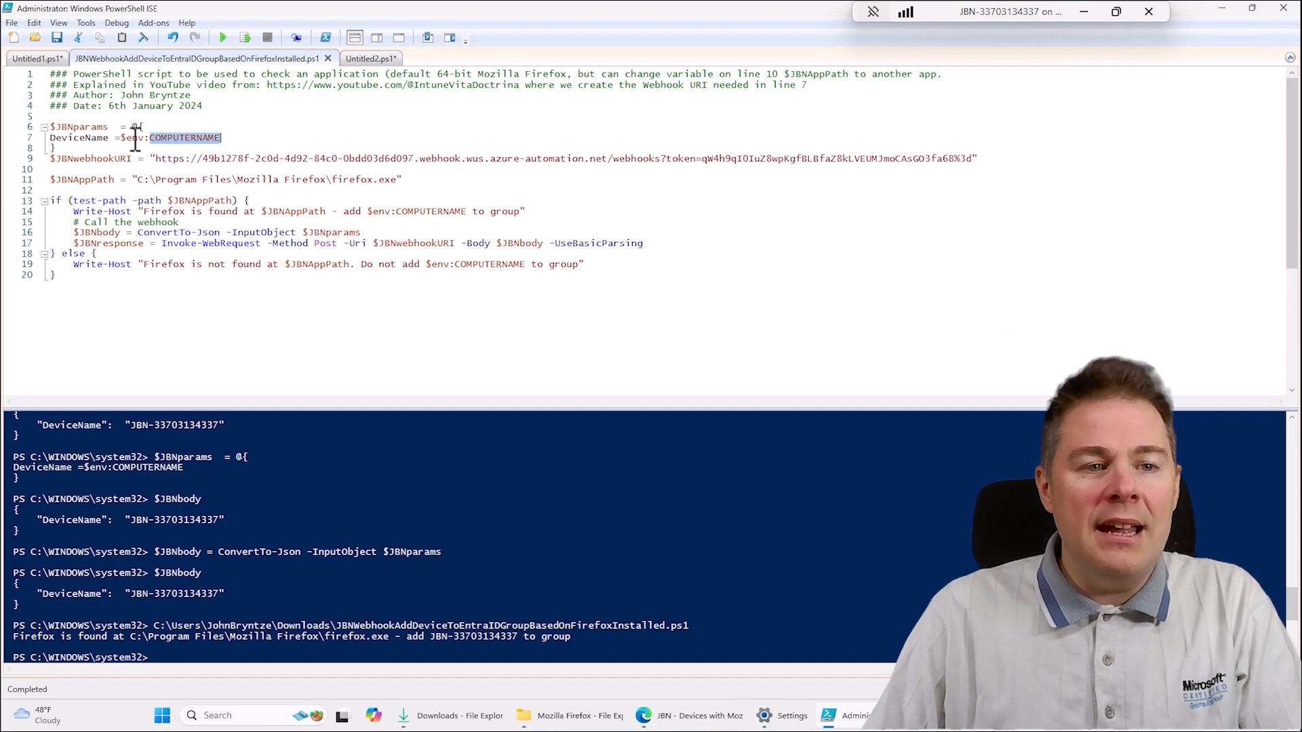
double_click(74, 139)
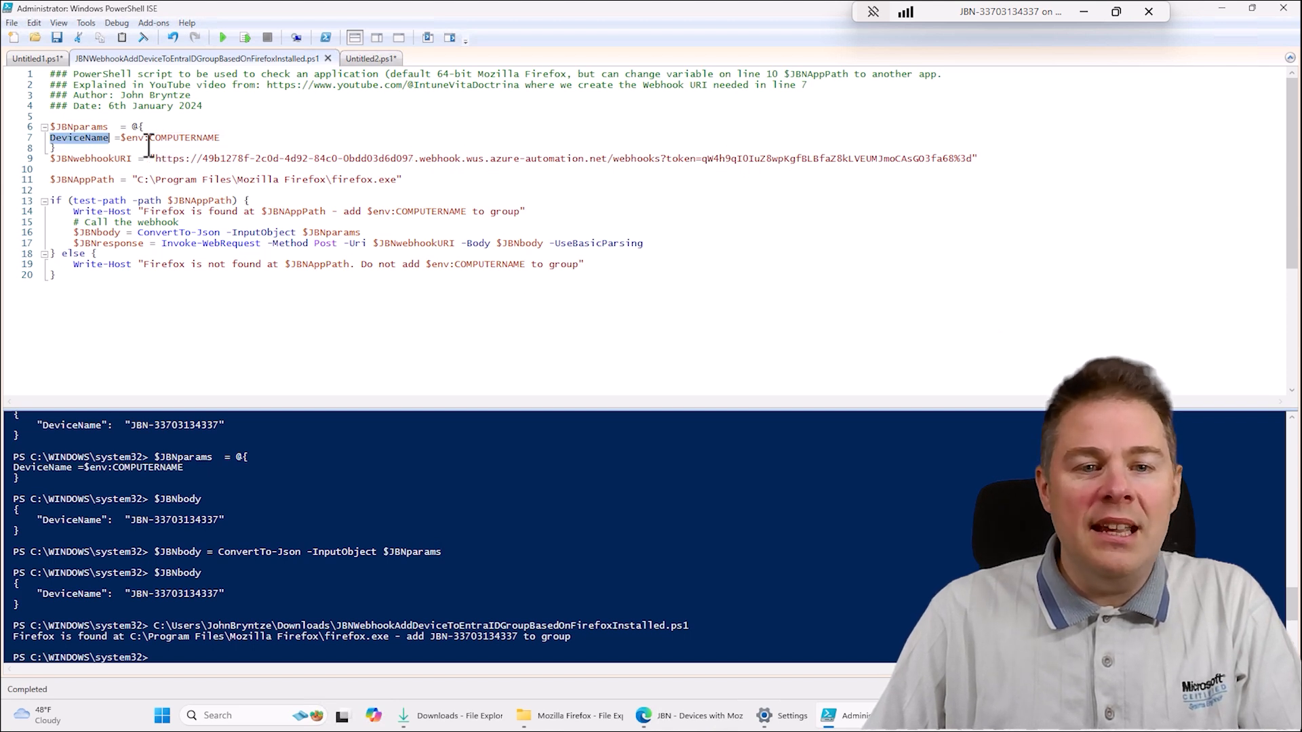
double_click(584, 243)
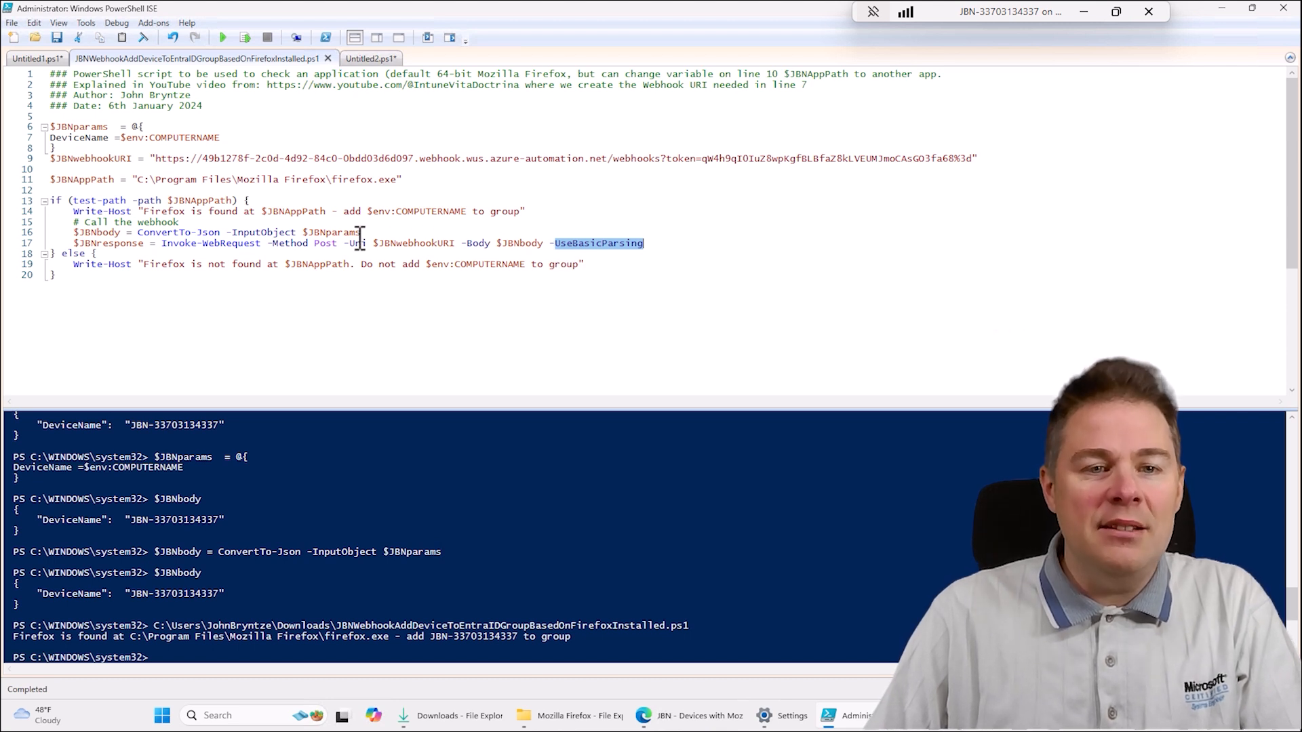
- Clear the console and run the Firefox detection script again
left_click(473, 163)
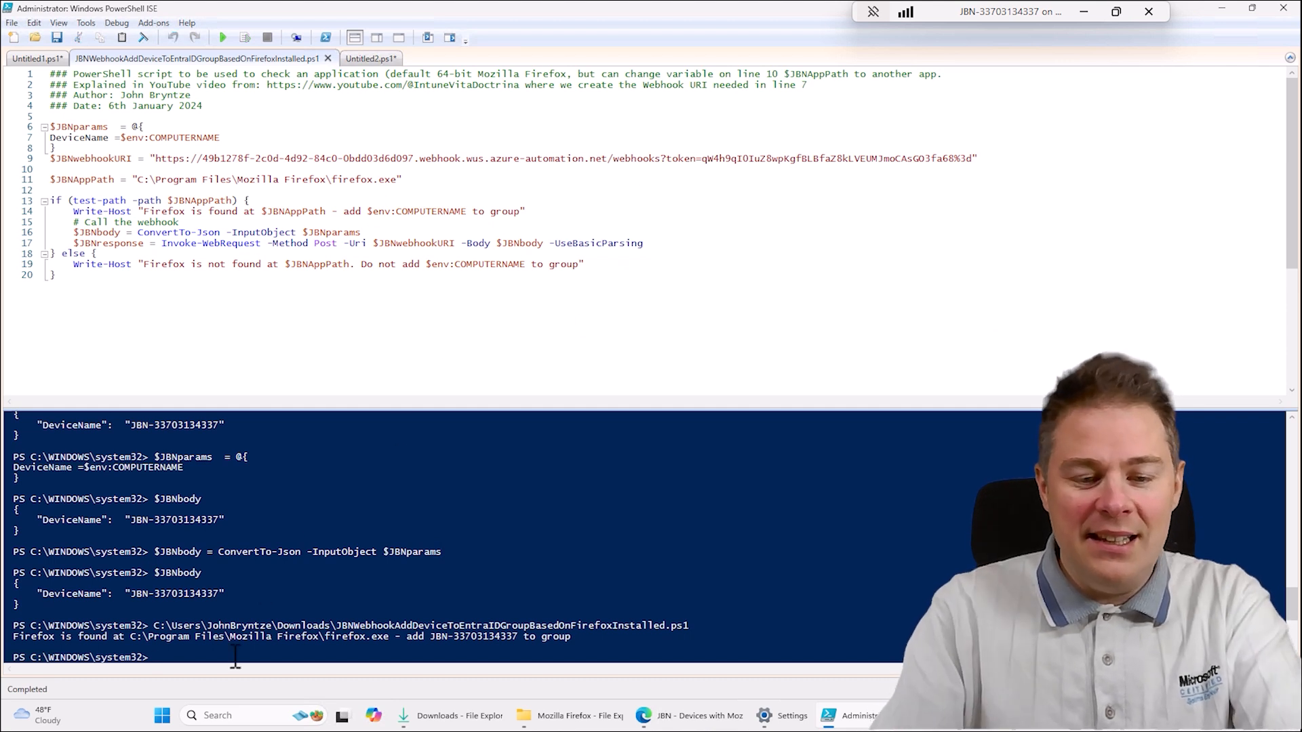
key("Return")
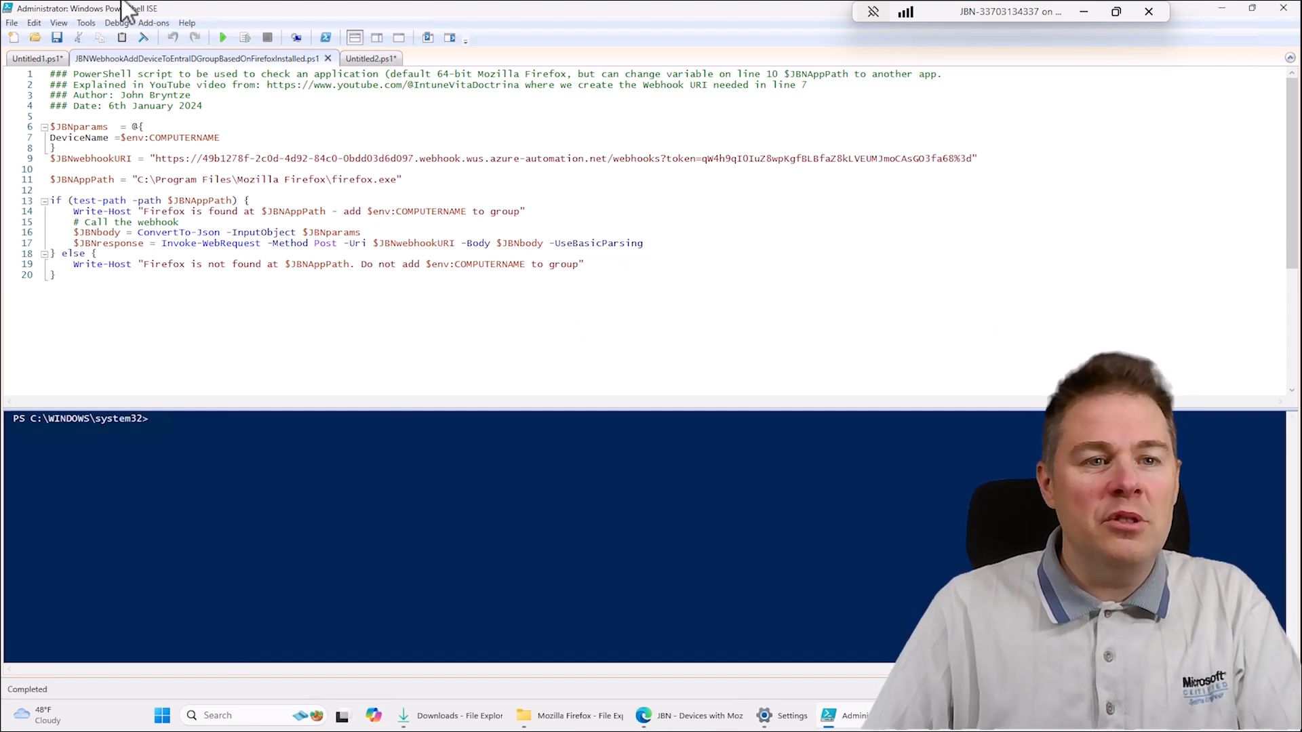
left_click(223, 37)
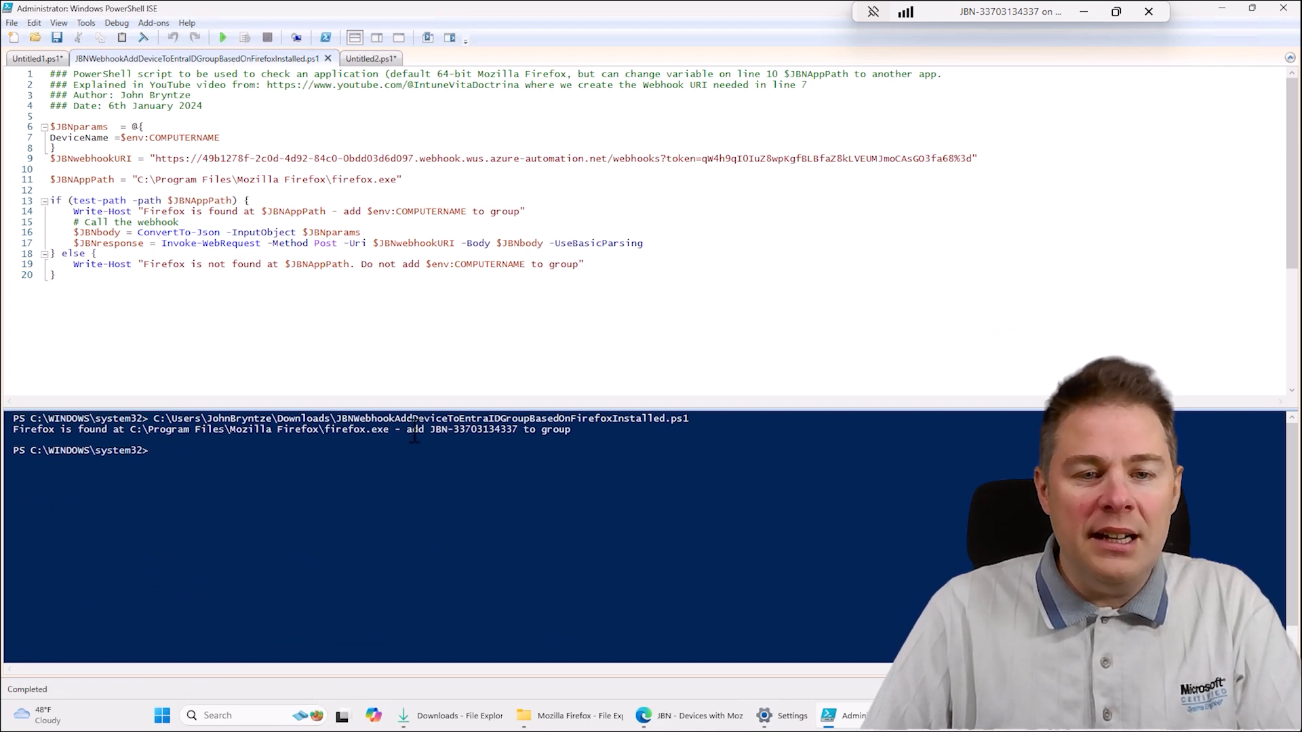
- Switch to the runbook's job list in the Azure portal and refresh it until the newest job finishes
left_click(669, 716)
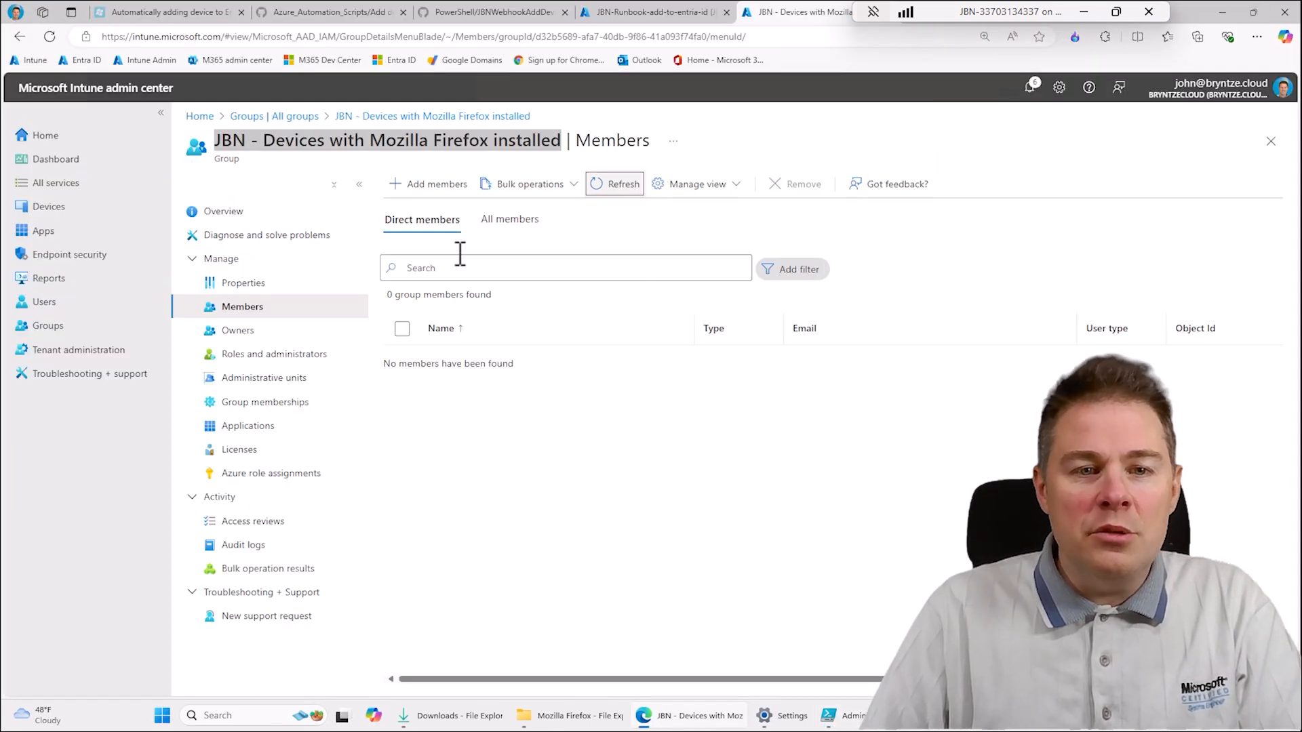
left_click(621, 12)
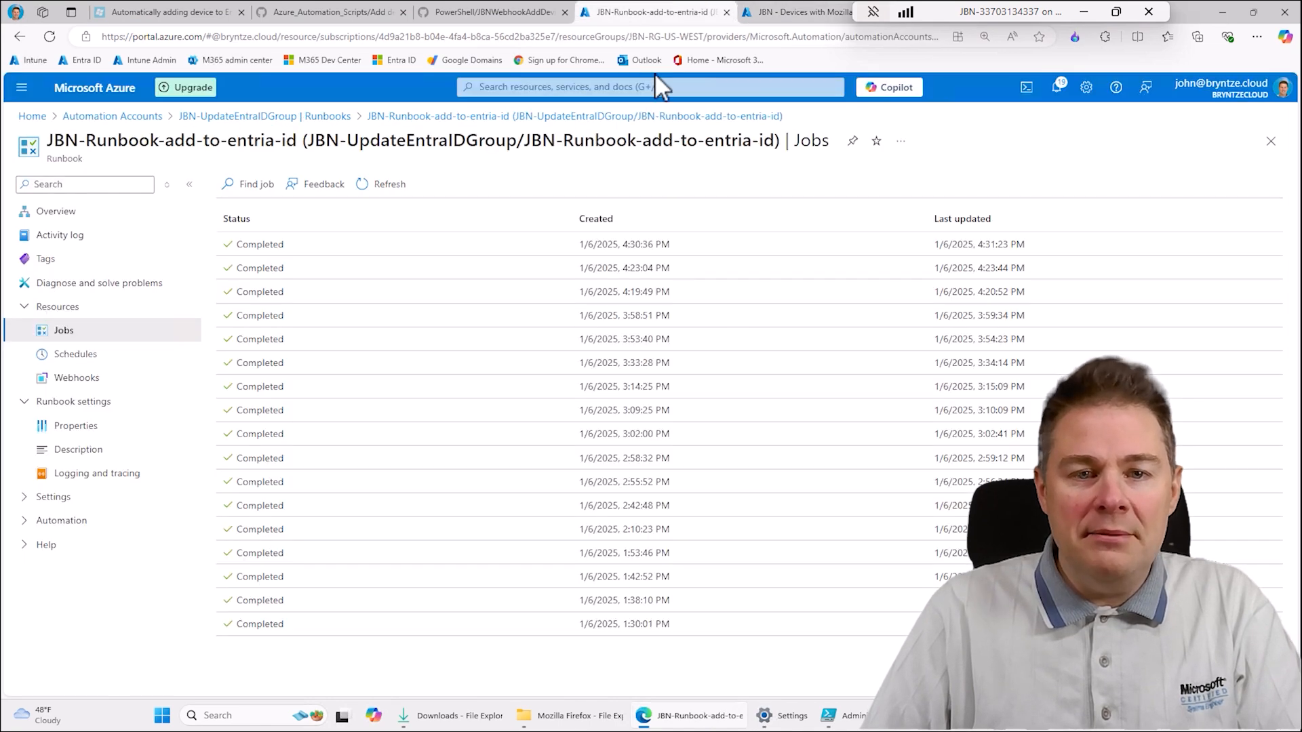
left_click(387, 185)
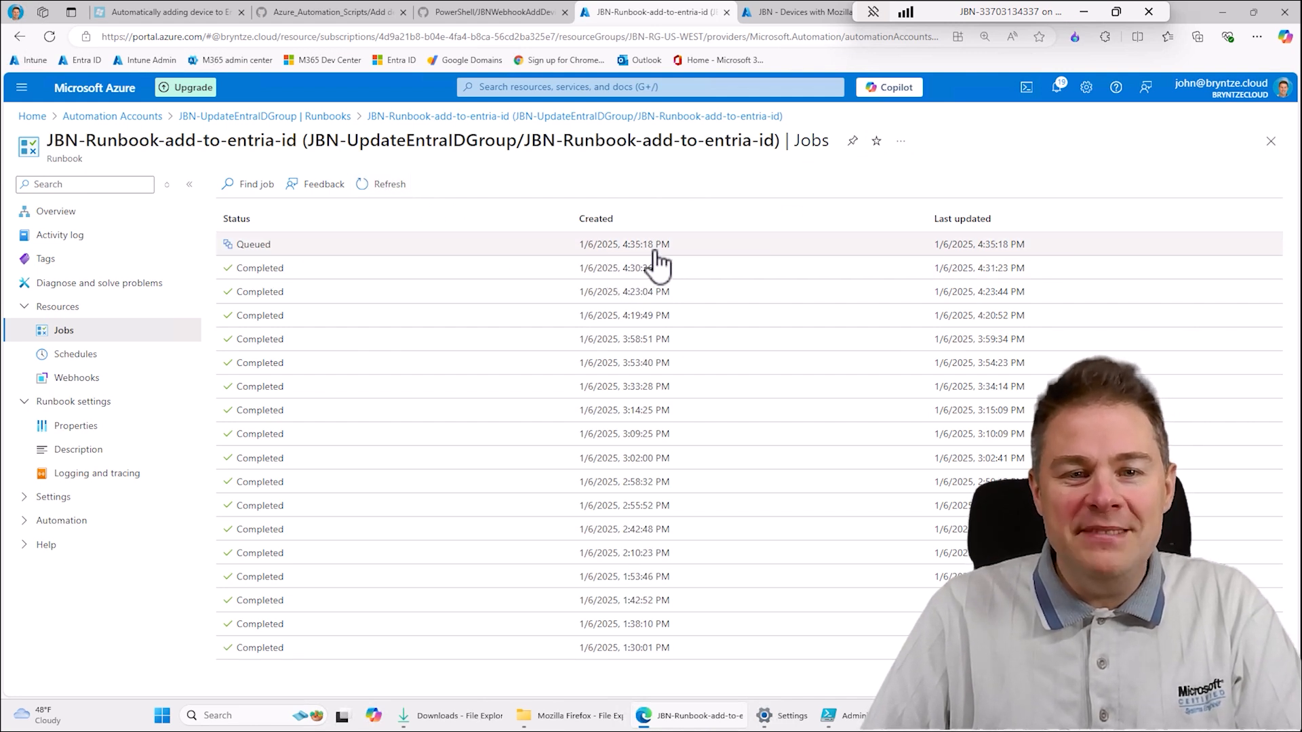
left_click(372, 190)
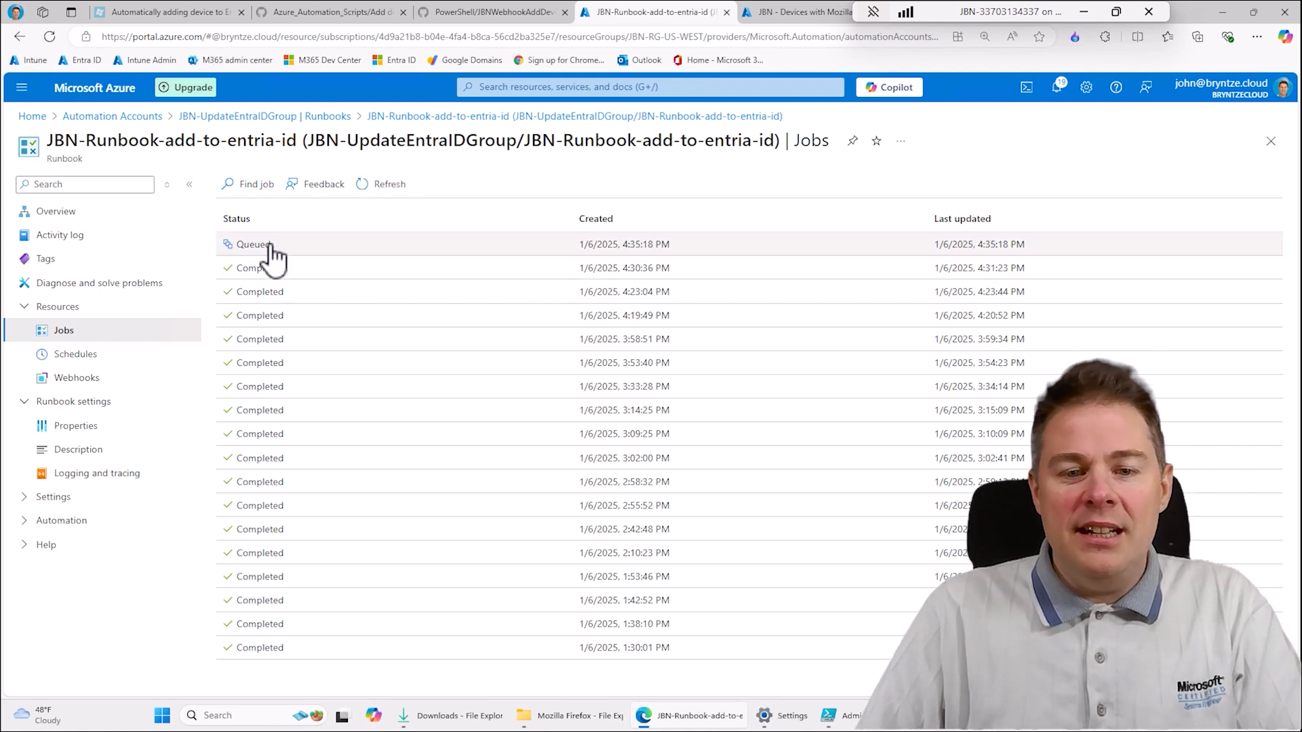
left_click(389, 188)
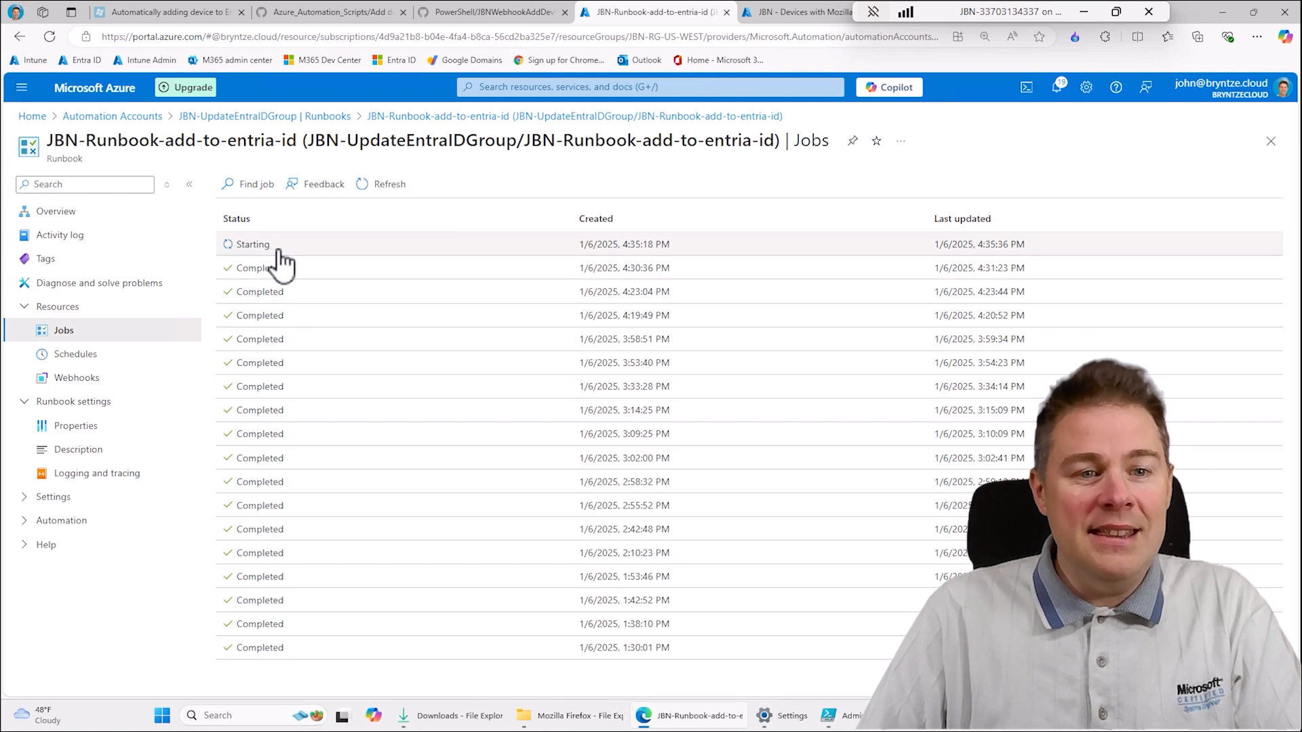
left_click(385, 193)
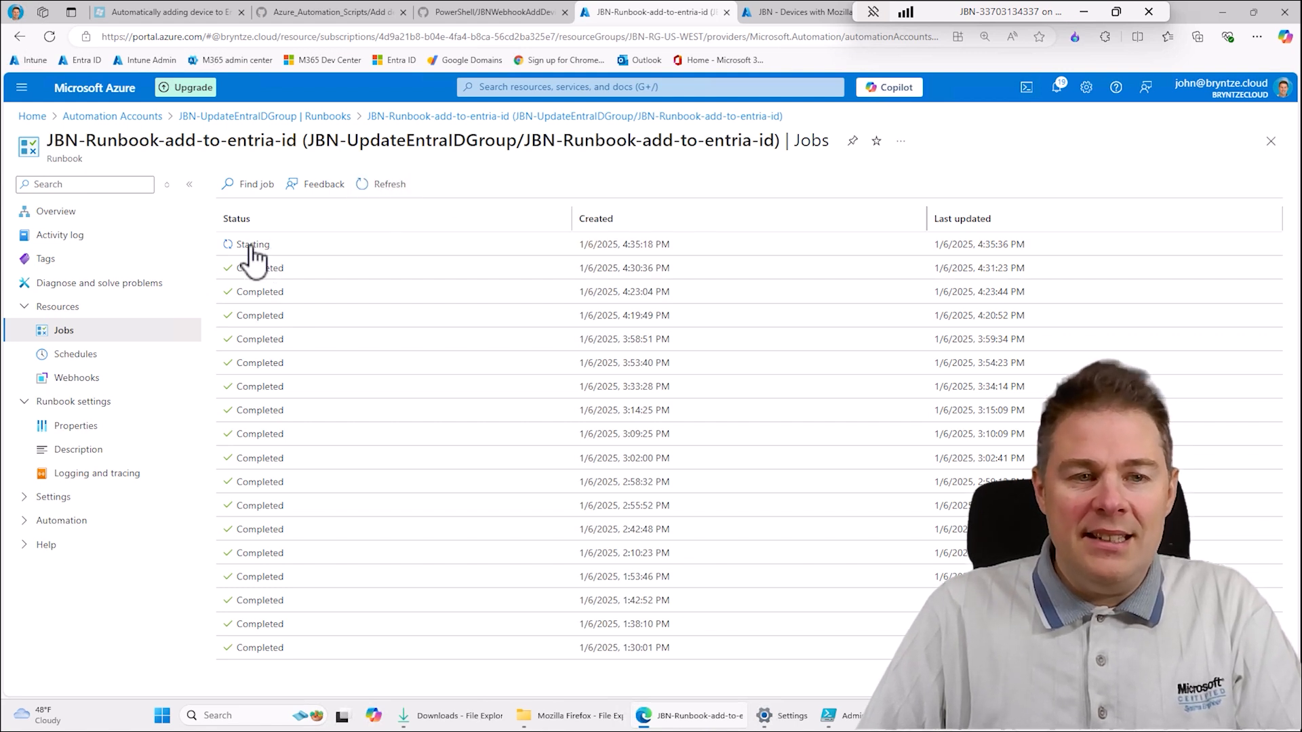
left_click(389, 190)
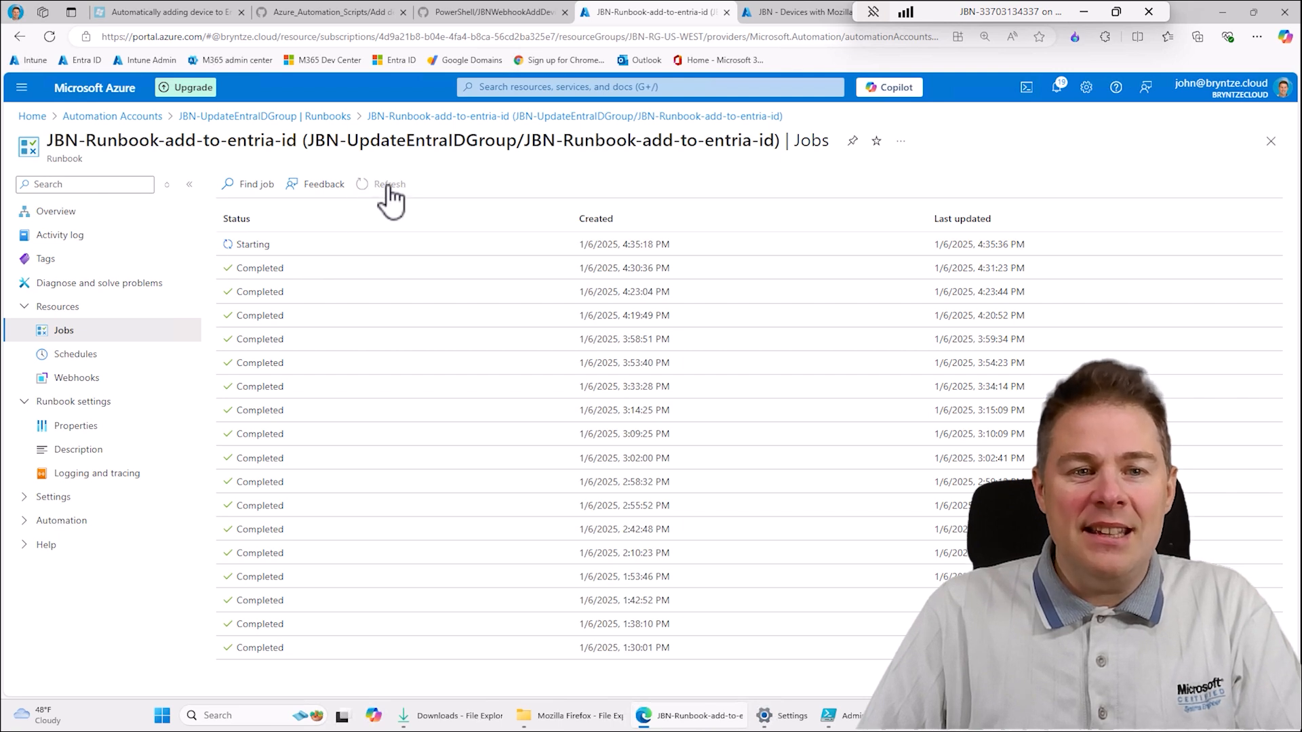
left_click(389, 189)
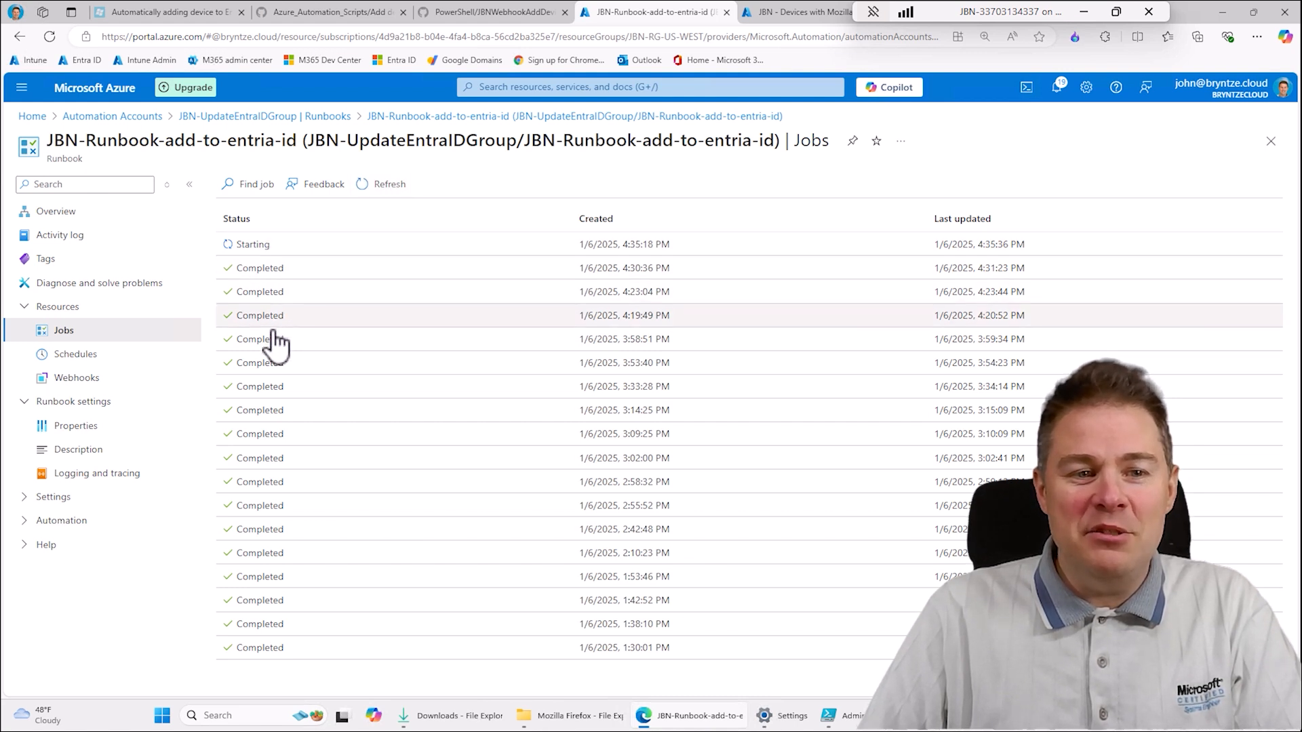
left_click(393, 186)
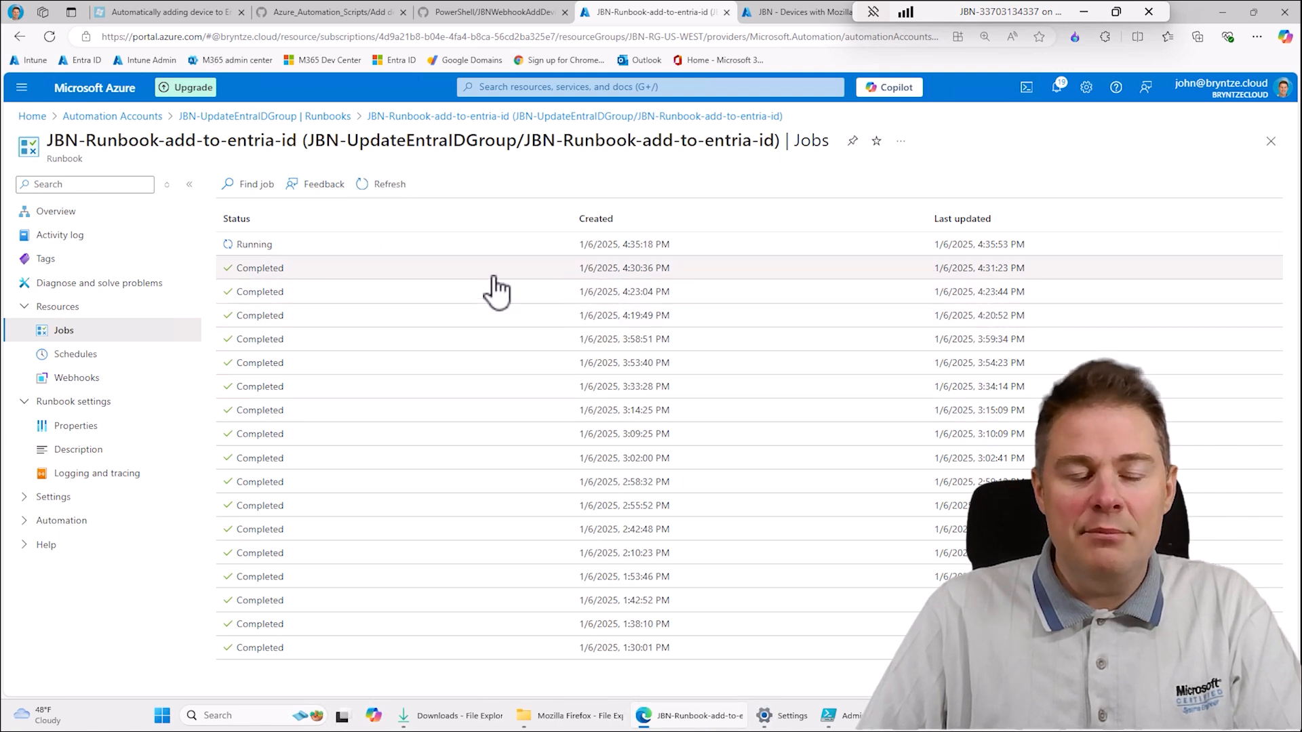
left_click(382, 187)
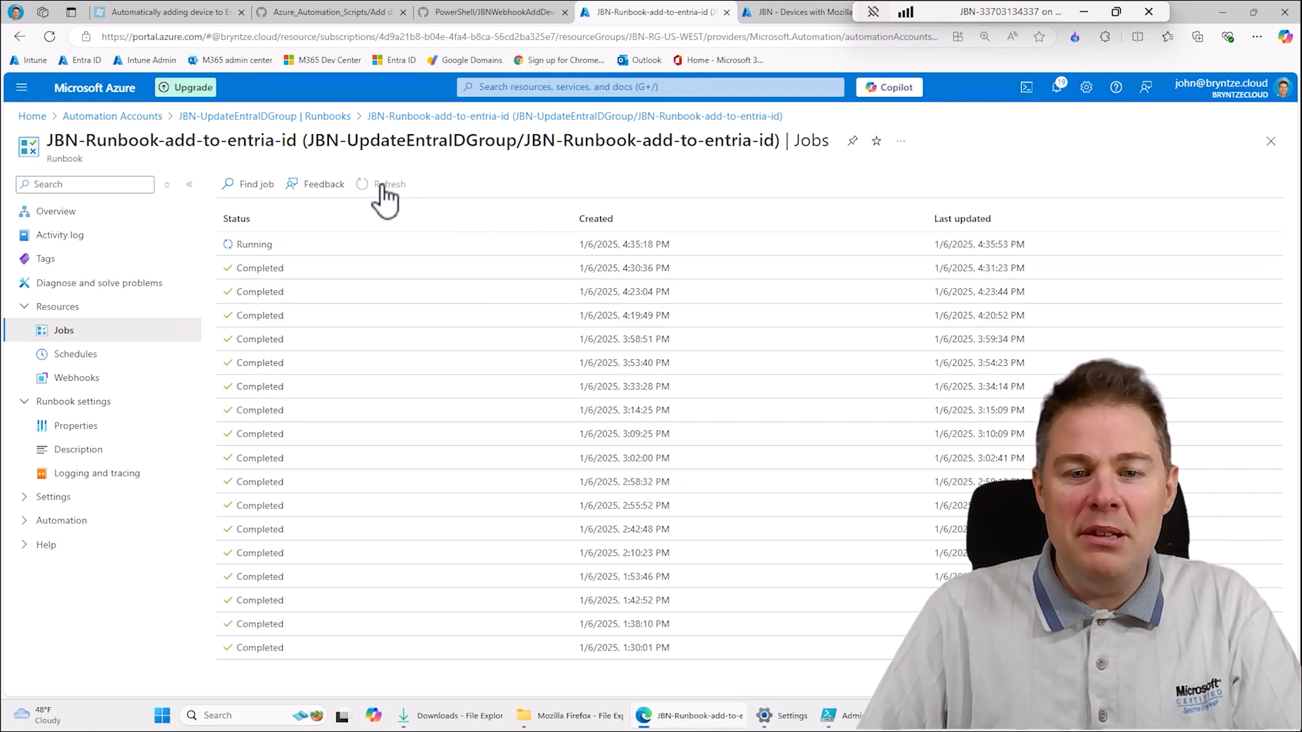
left_click(382, 187)
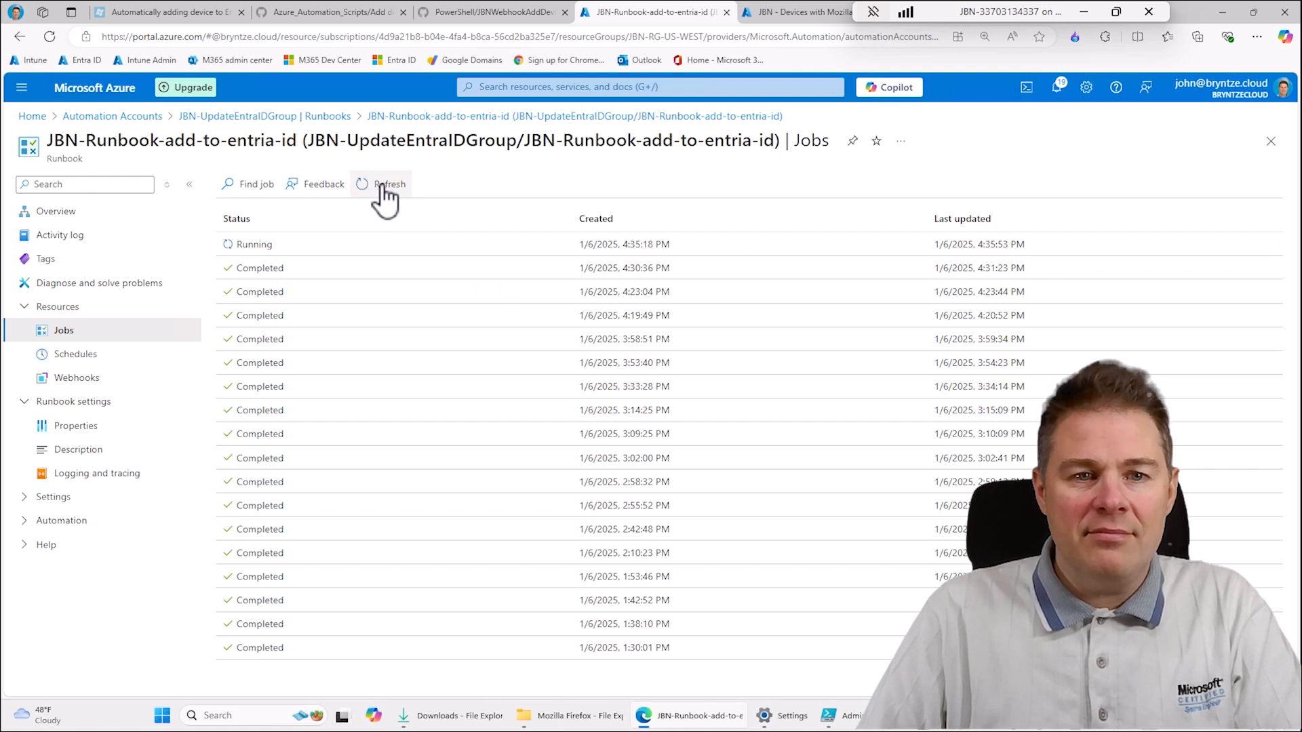
left_click(382, 187)
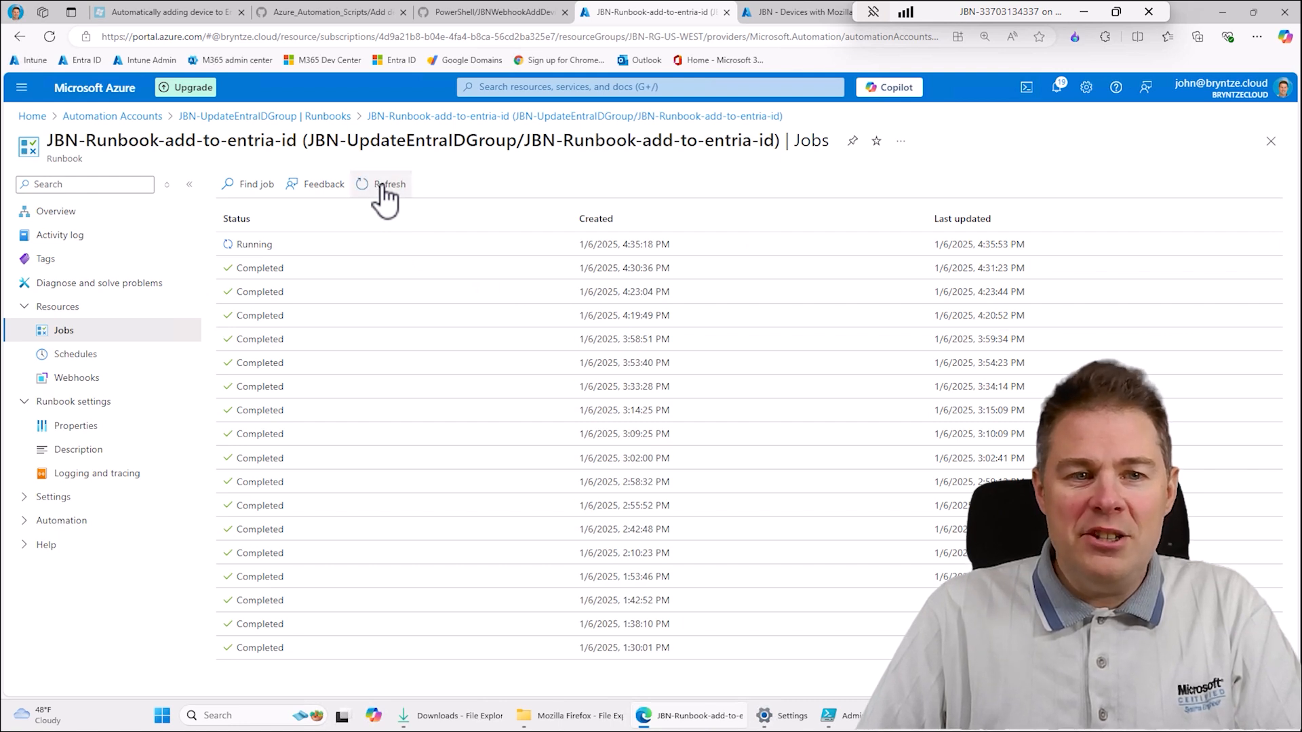
left_click(382, 187)
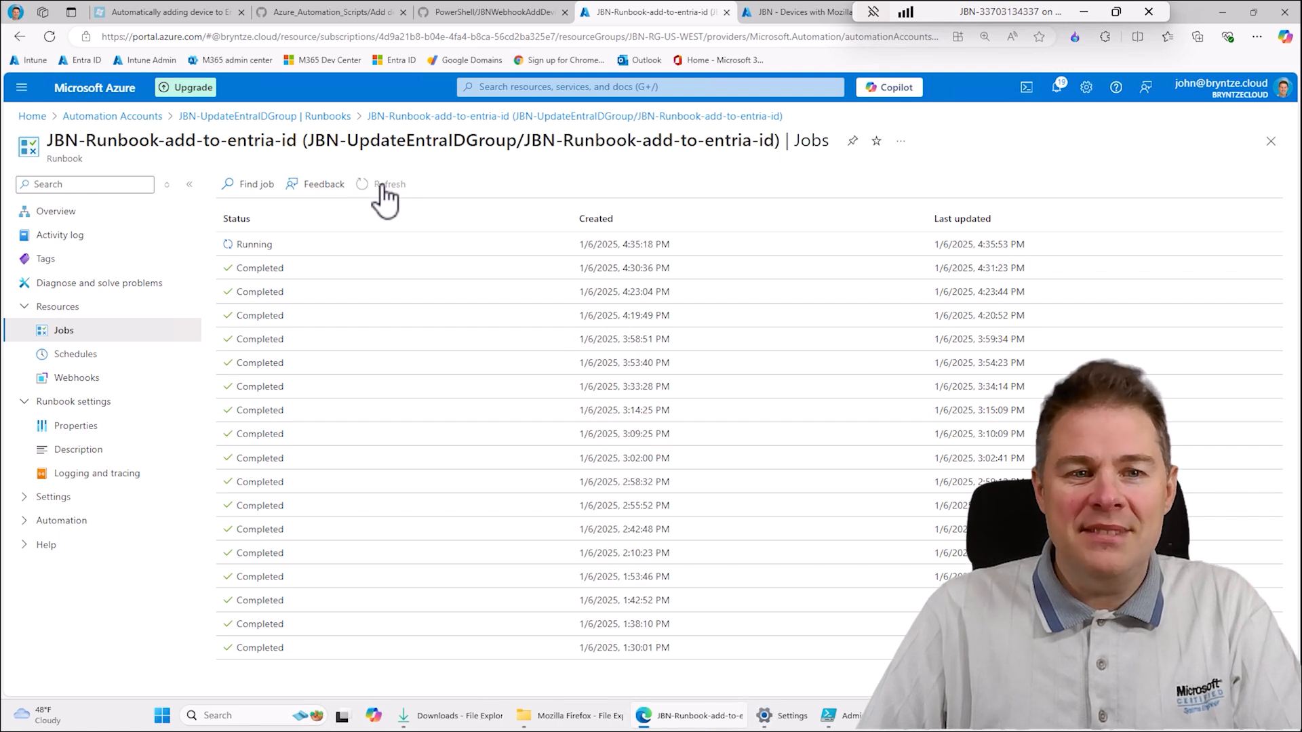
left_click(382, 187)
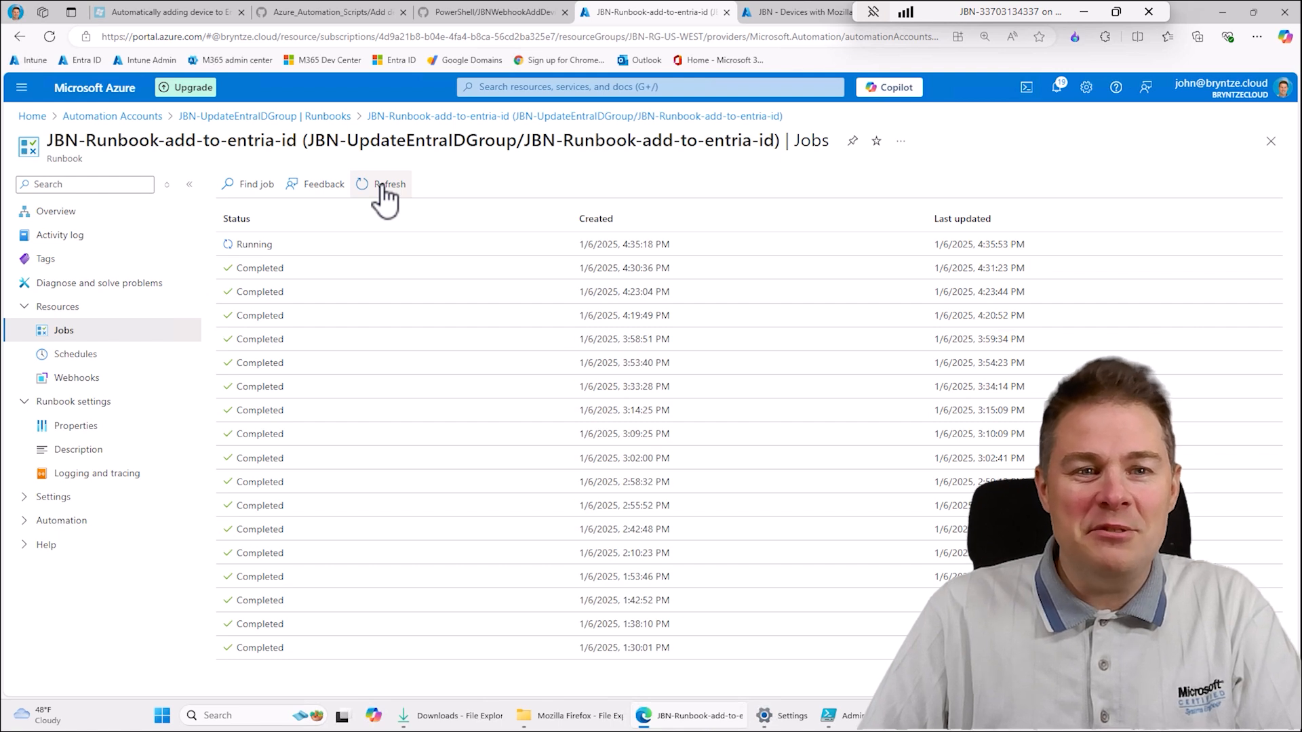
left_click(382, 187)
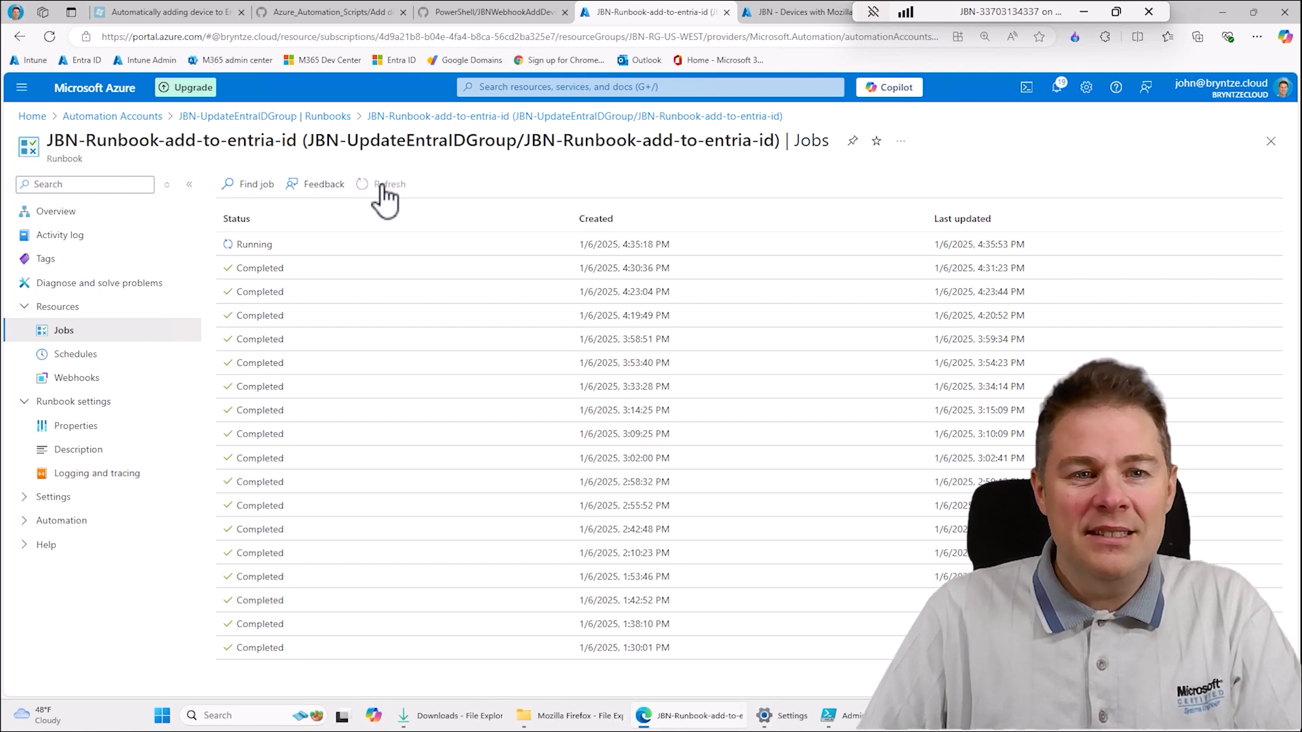
left_click(380, 189)
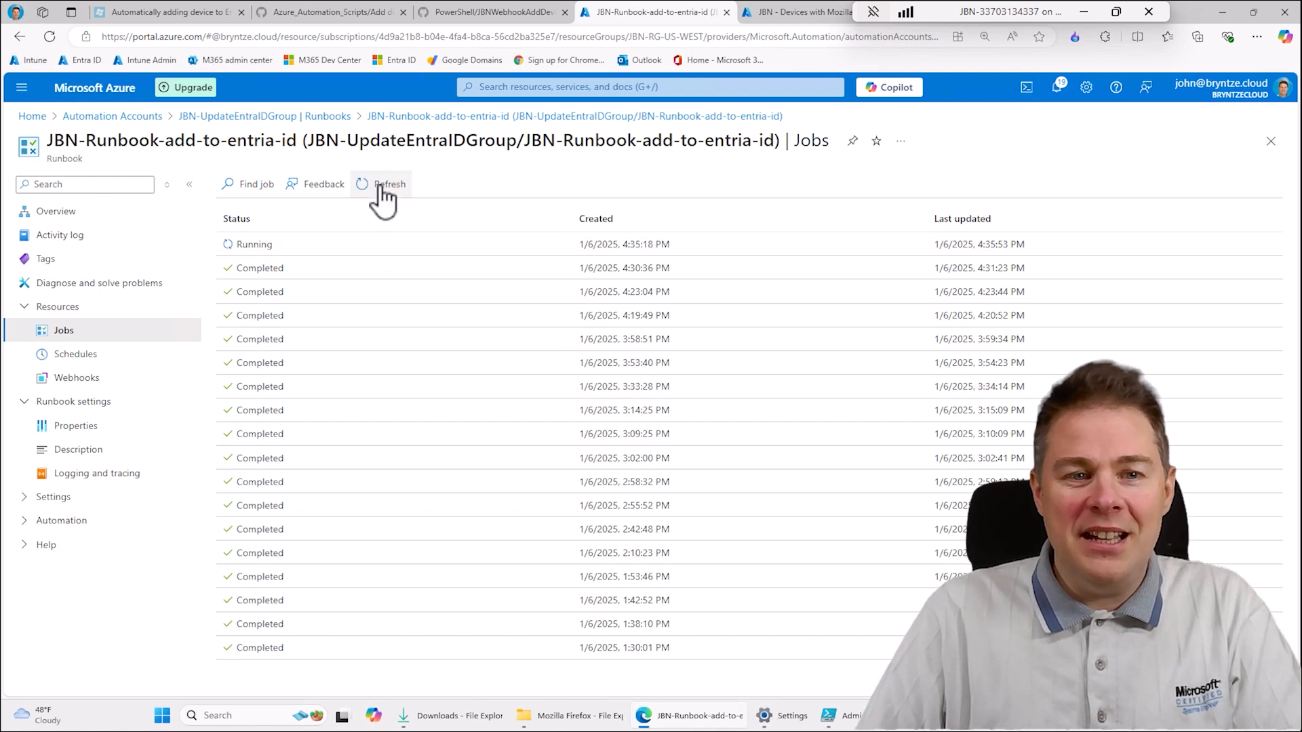
left_click(381, 189)
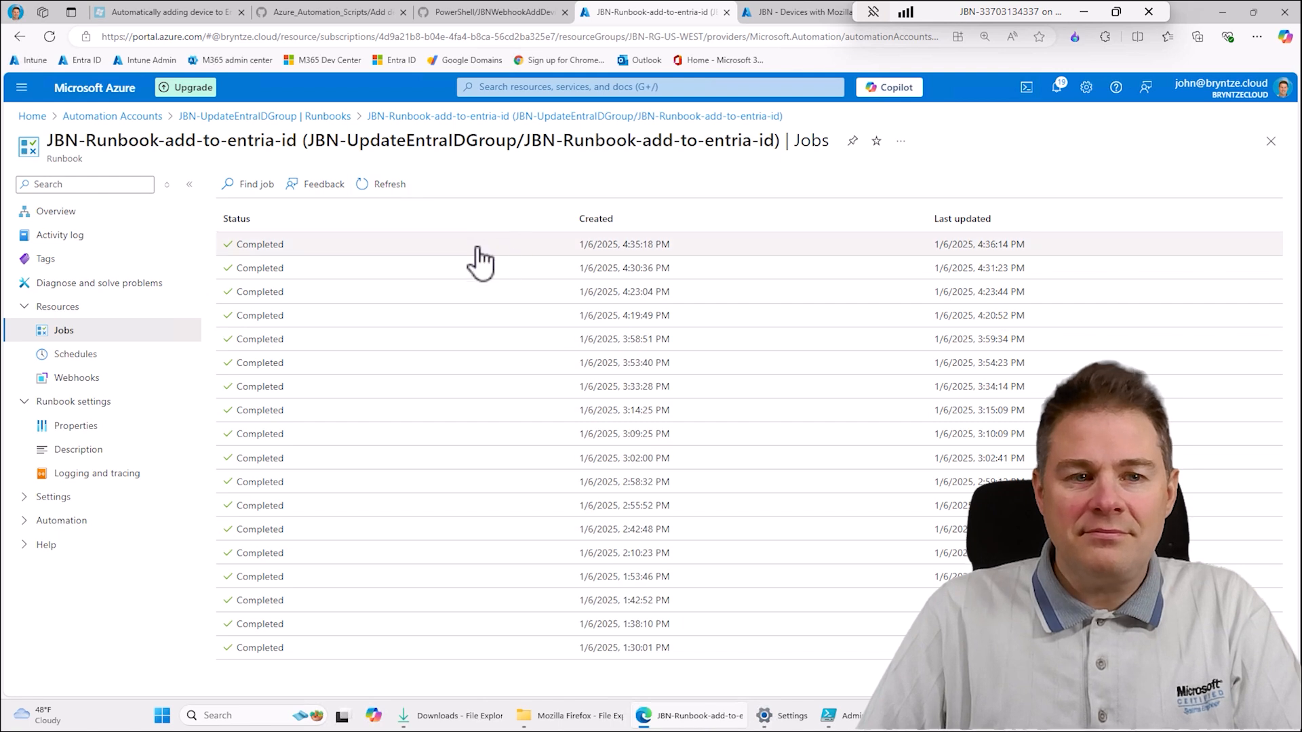
- Open the newest runbook job and check its errors and the StatusCode in its output
left_click(271, 245)
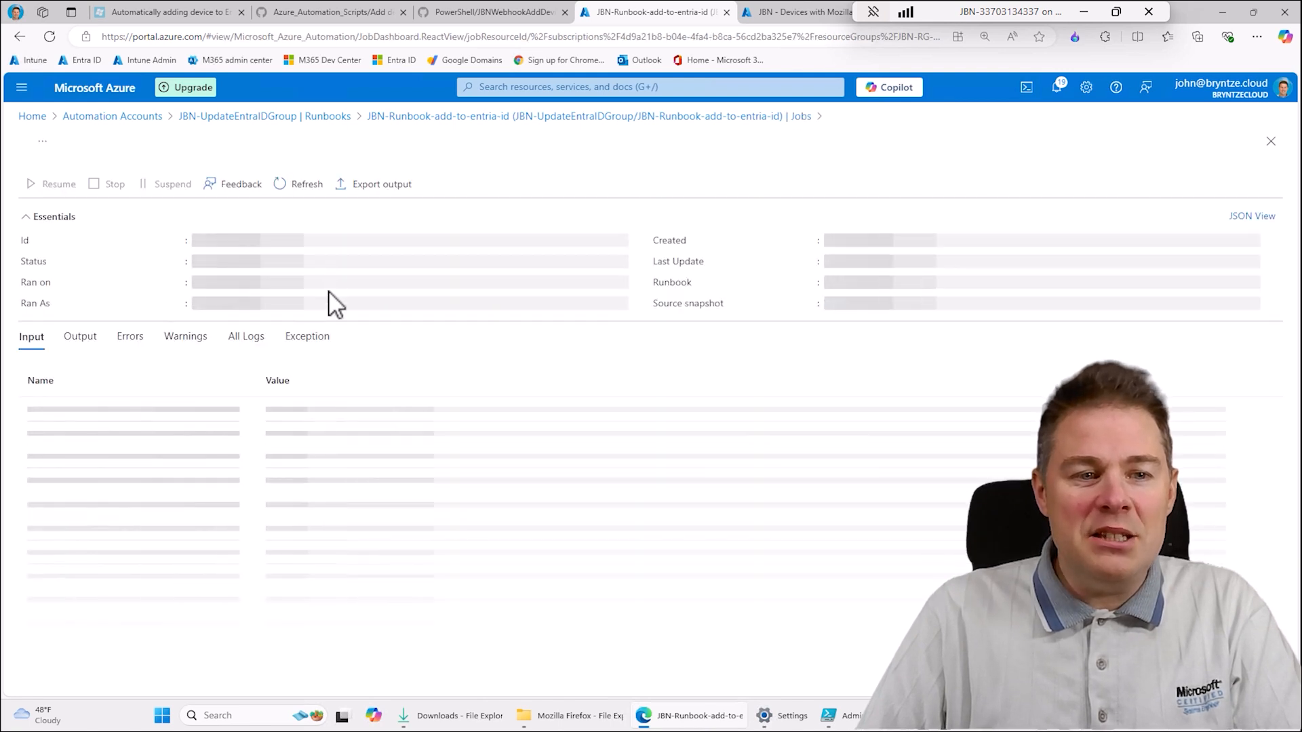
left_click(132, 339)
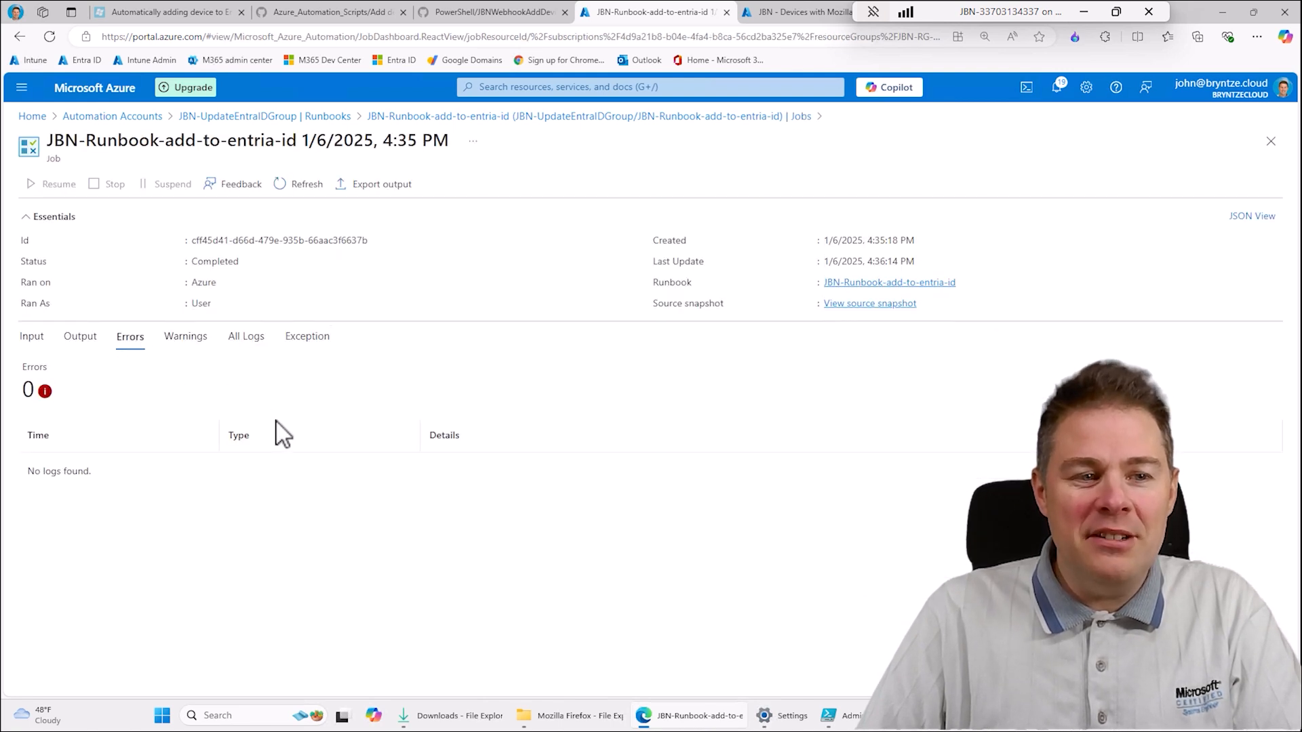
left_click(83, 339)
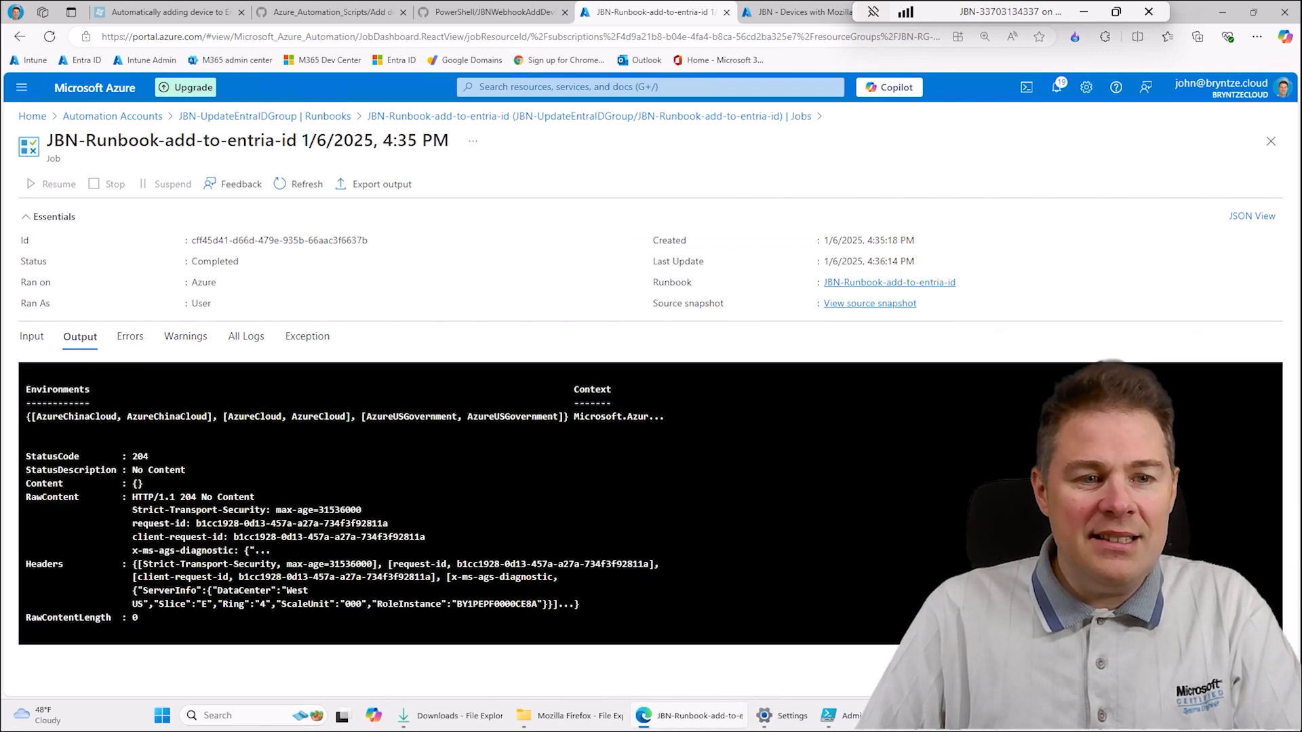
double_click(140, 458)
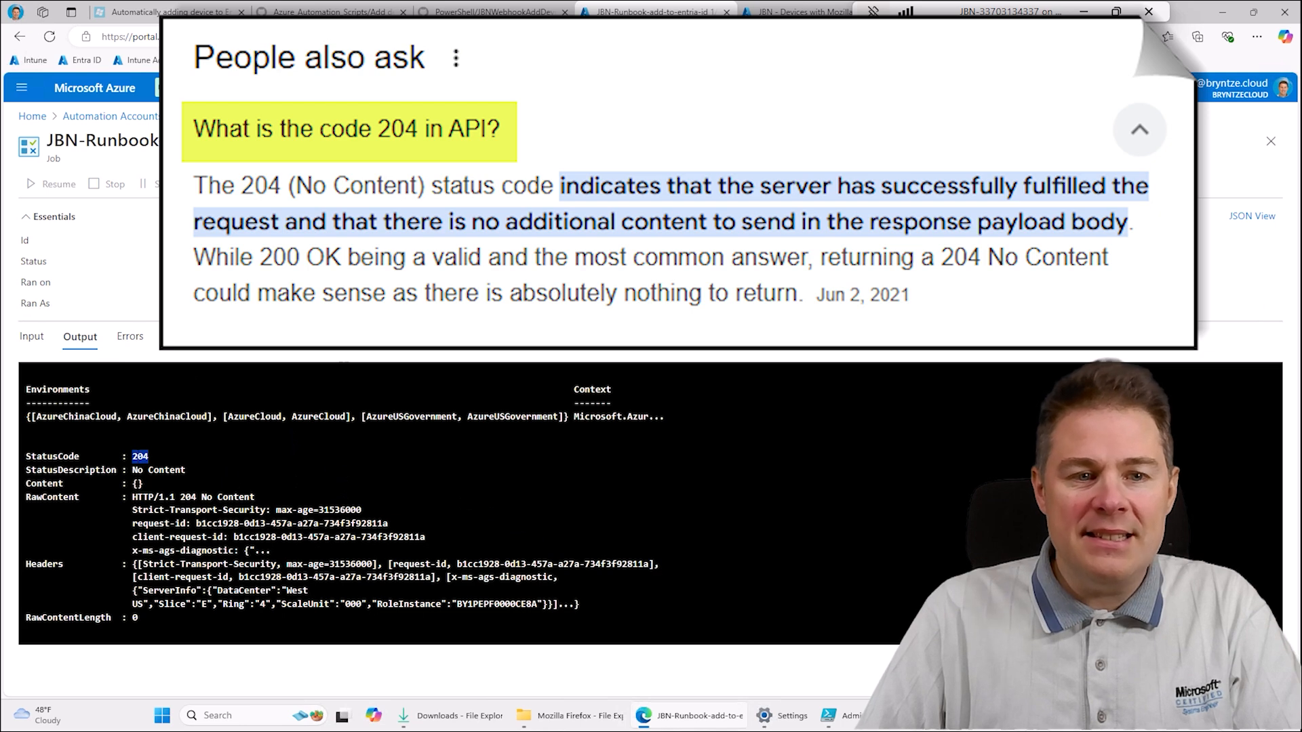
- Refresh the Intune member list of "JBN - Devices with Mozilla Firefox installed" and look over the detection script in PowerShell ISE
left_click(770, 9)
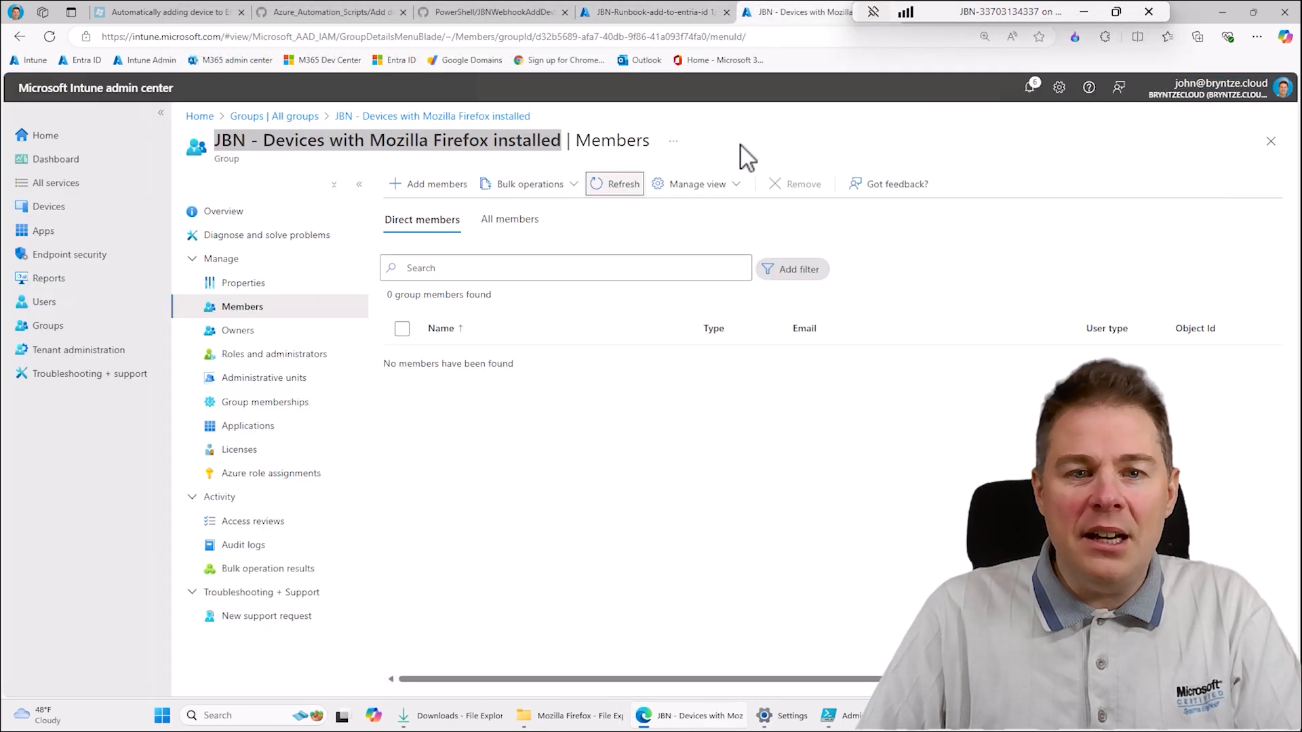
left_click(620, 190)
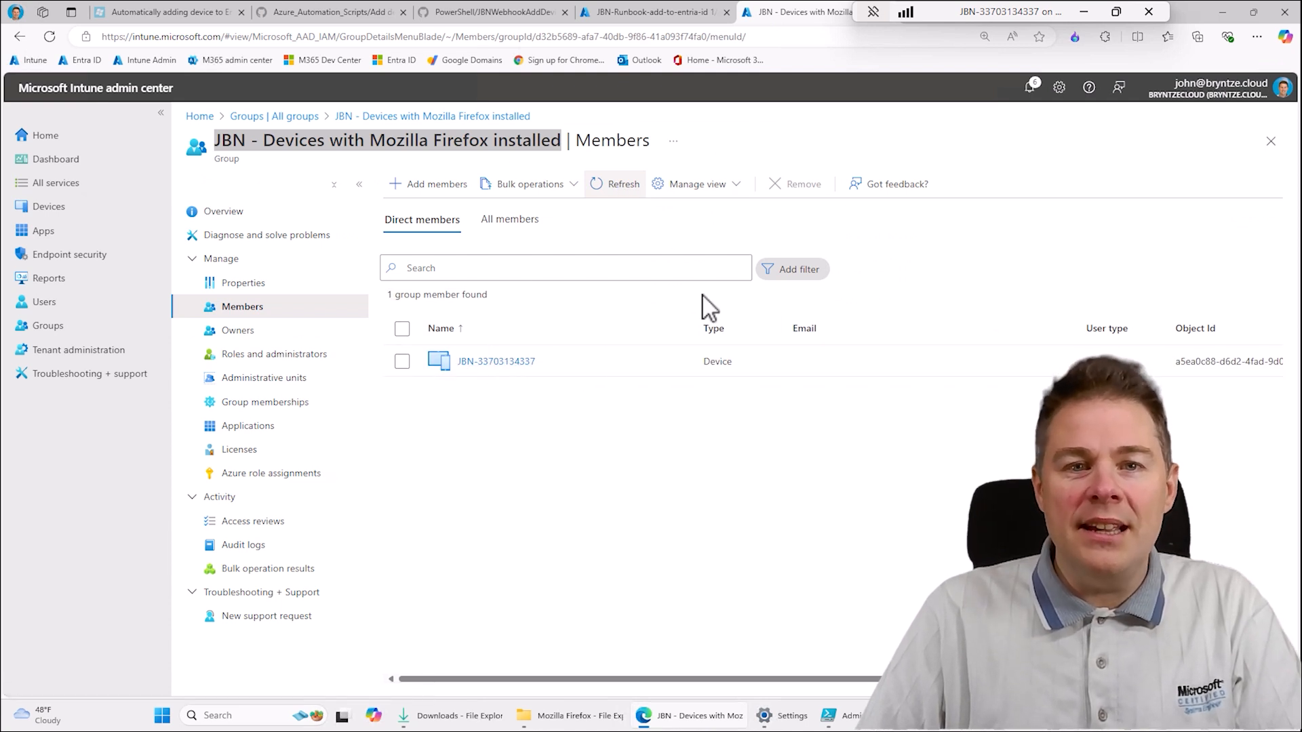
left_click(623, 11)
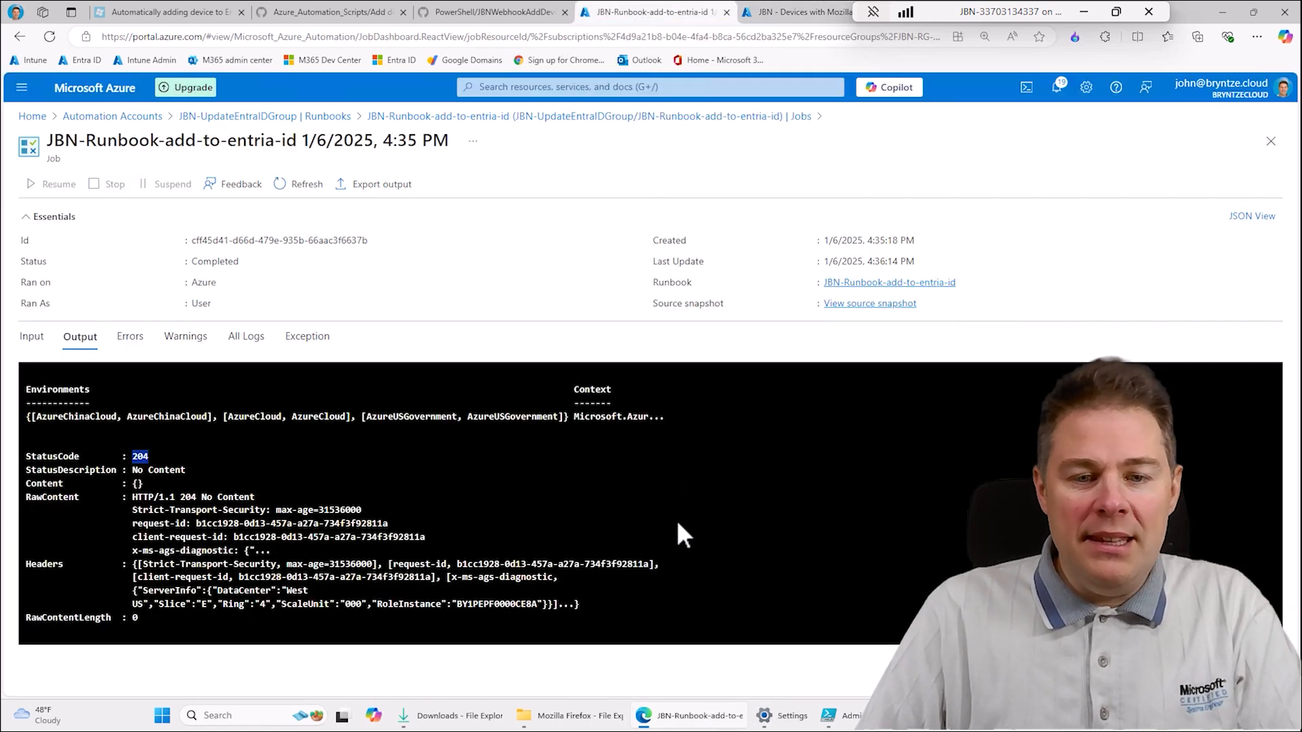
left_click(828, 715)
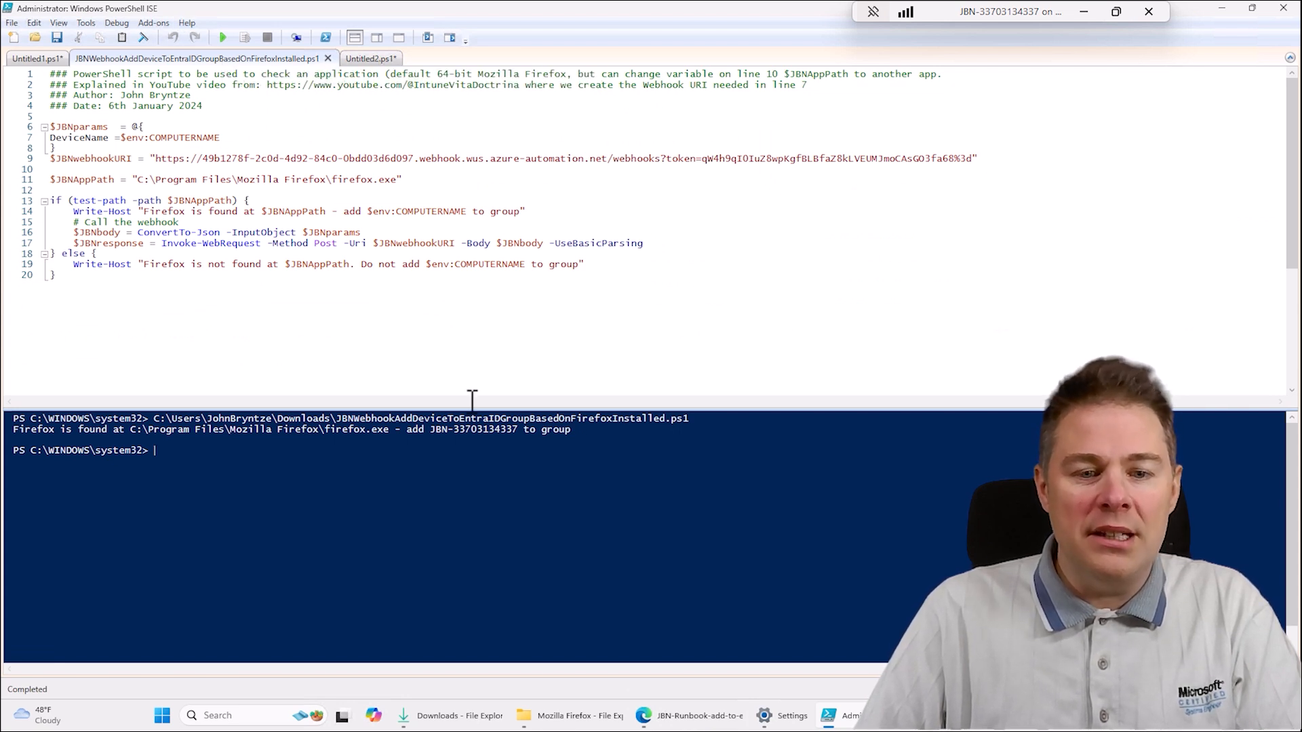
left_click(712, 717)
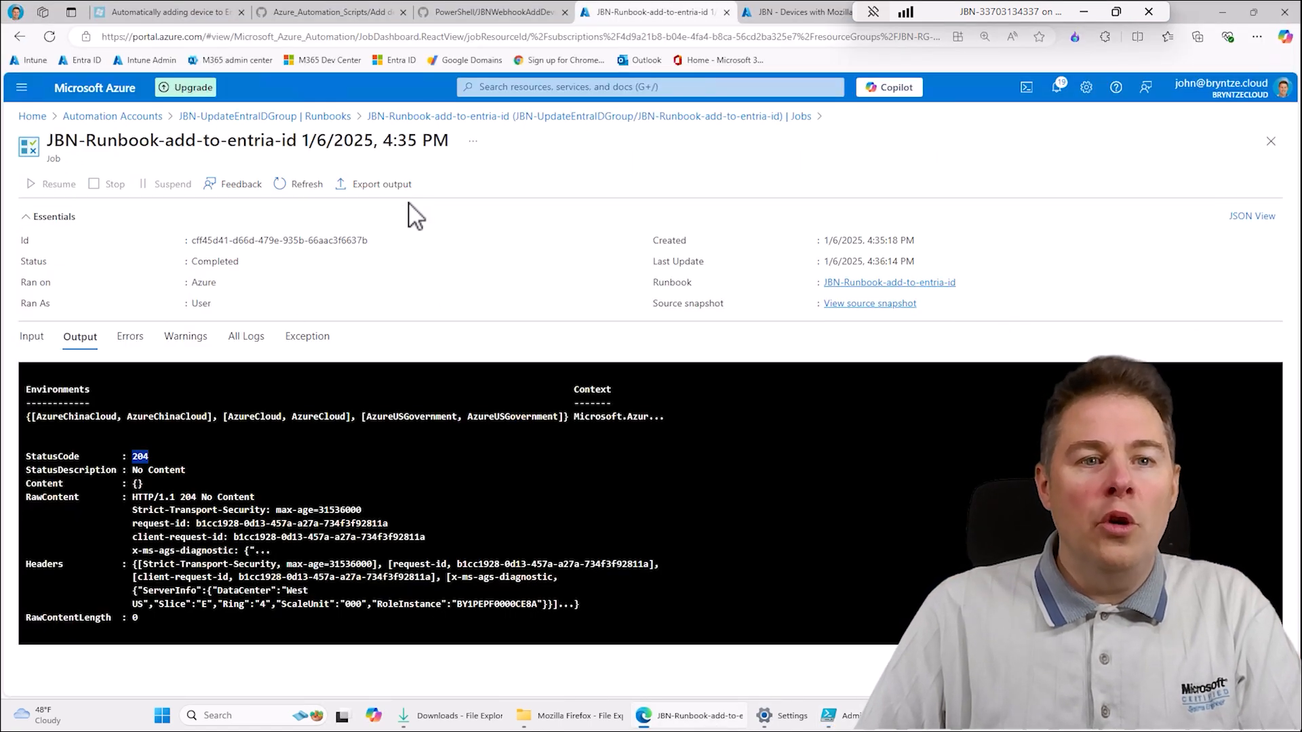
- Go to the Intune device scripts and remediations and start creating a new custom remediation script package
left_click(793, 12)
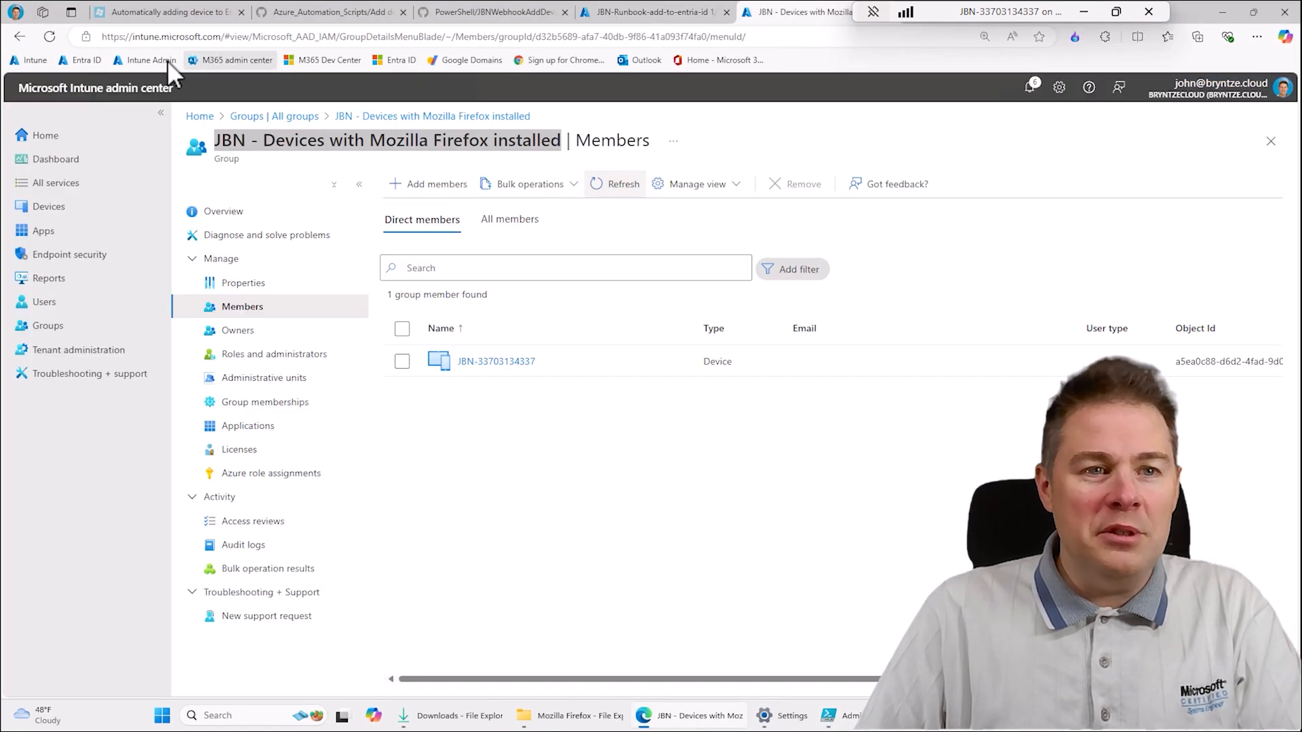
left_click(68, 210)
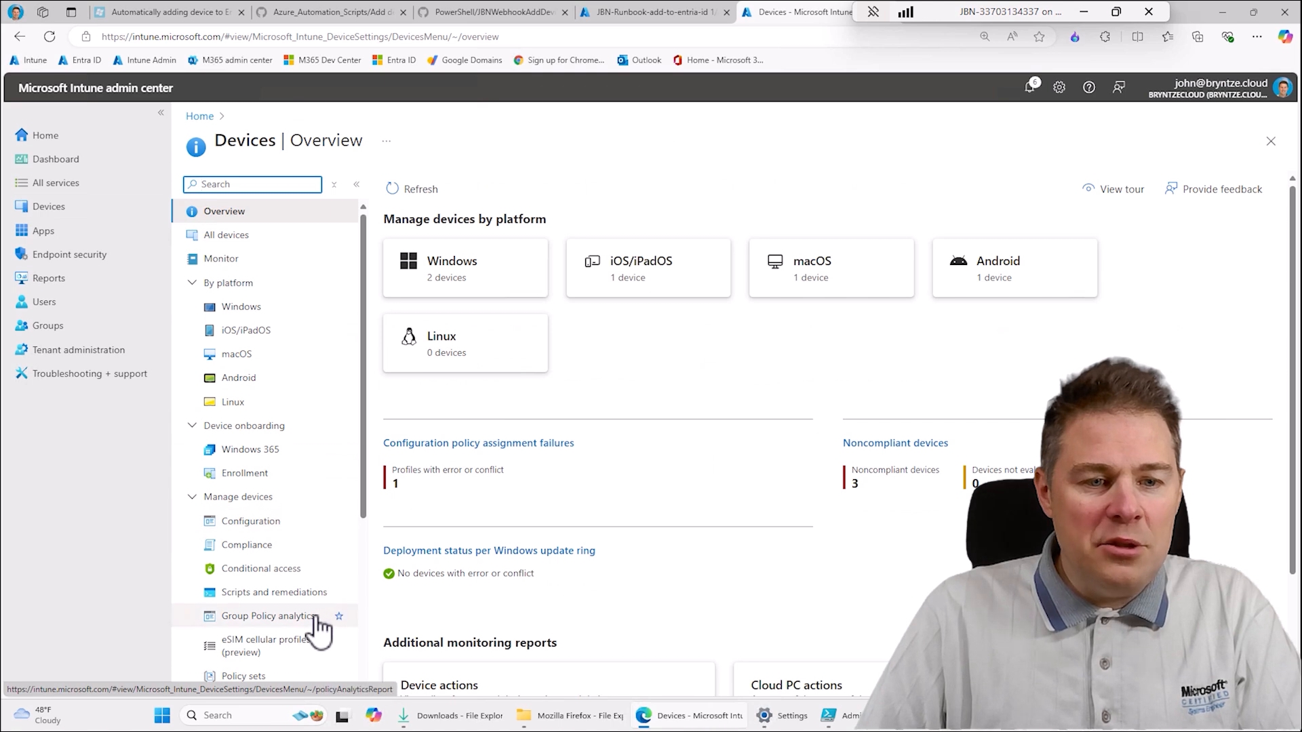
left_click(295, 602)
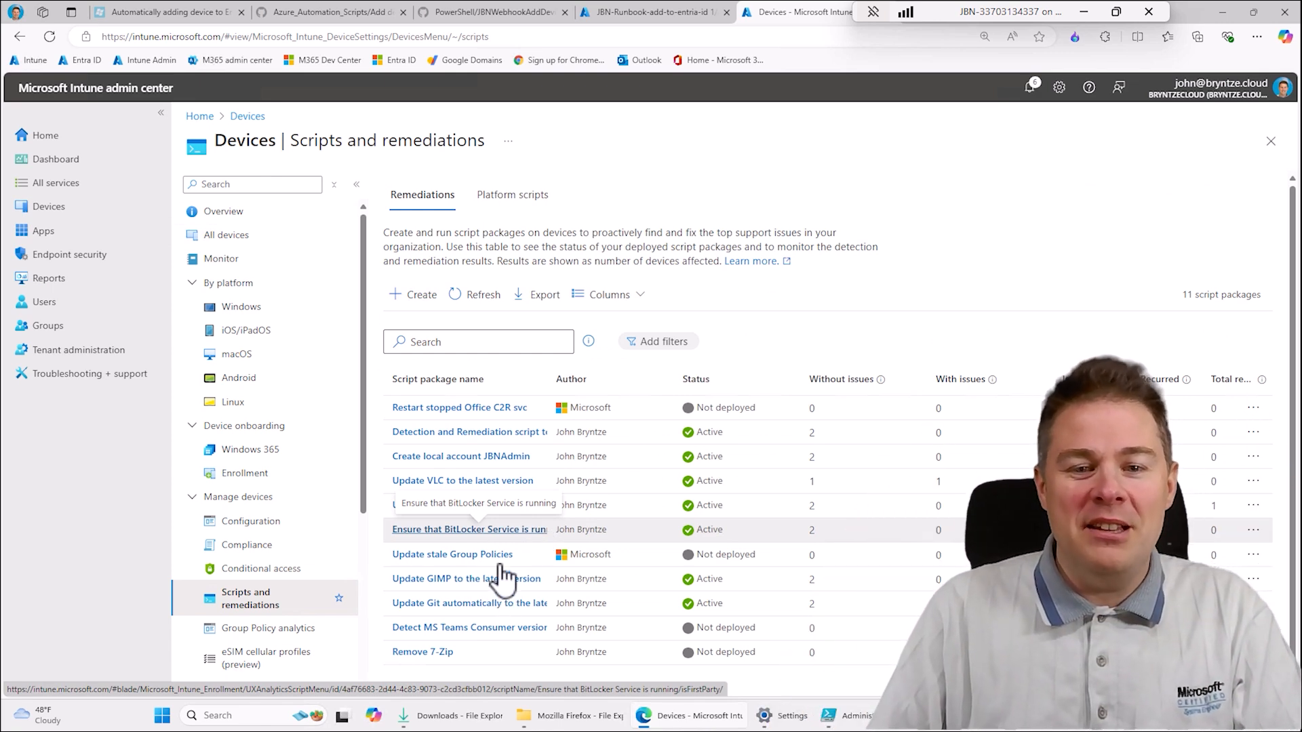
left_click(417, 295)
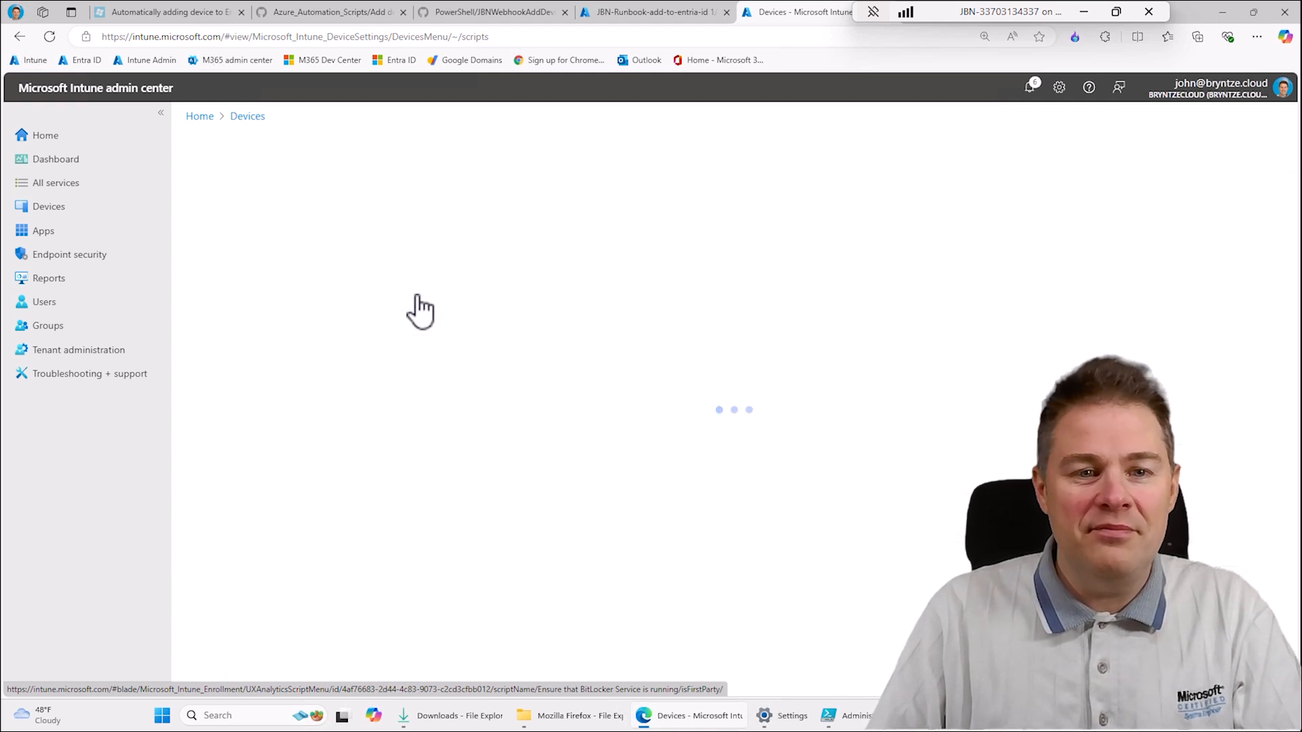
- Start the script package name with "Adding devices that has Firefox installed to" and look through the clipboard history for the group name
left_click(415, 256)
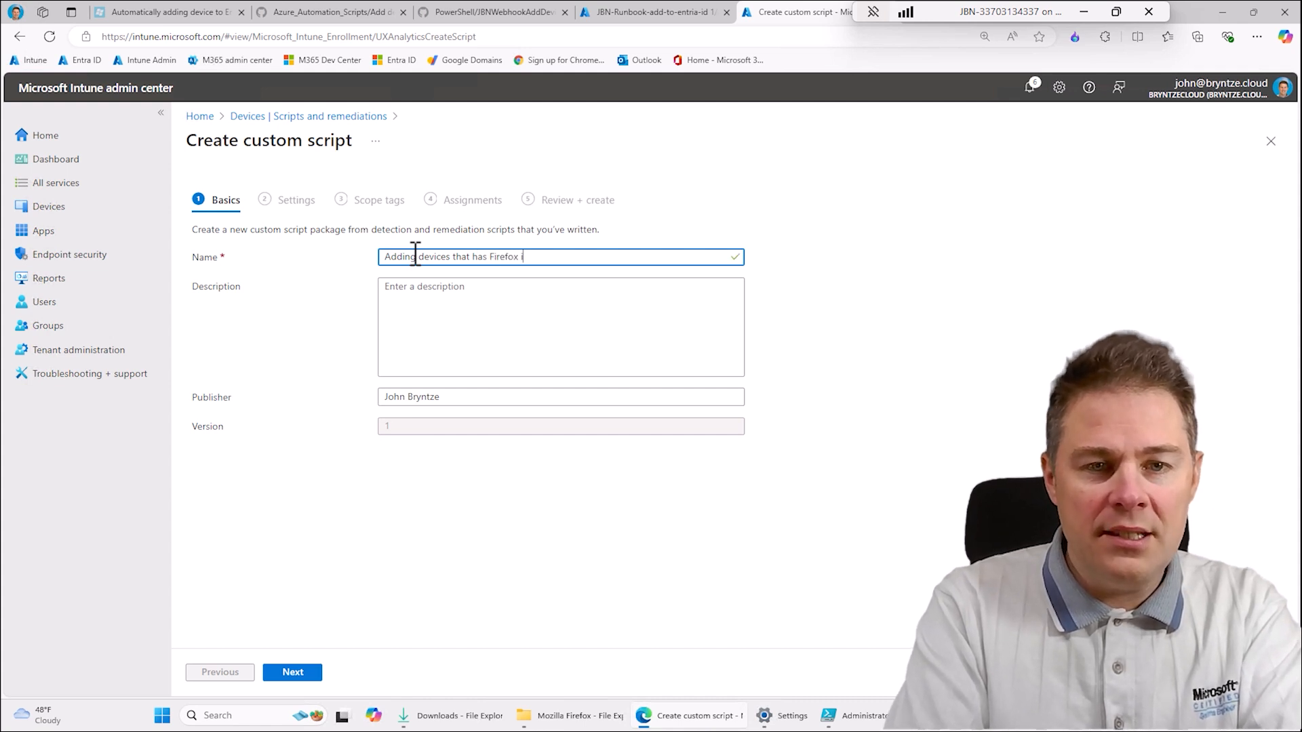
type("to")
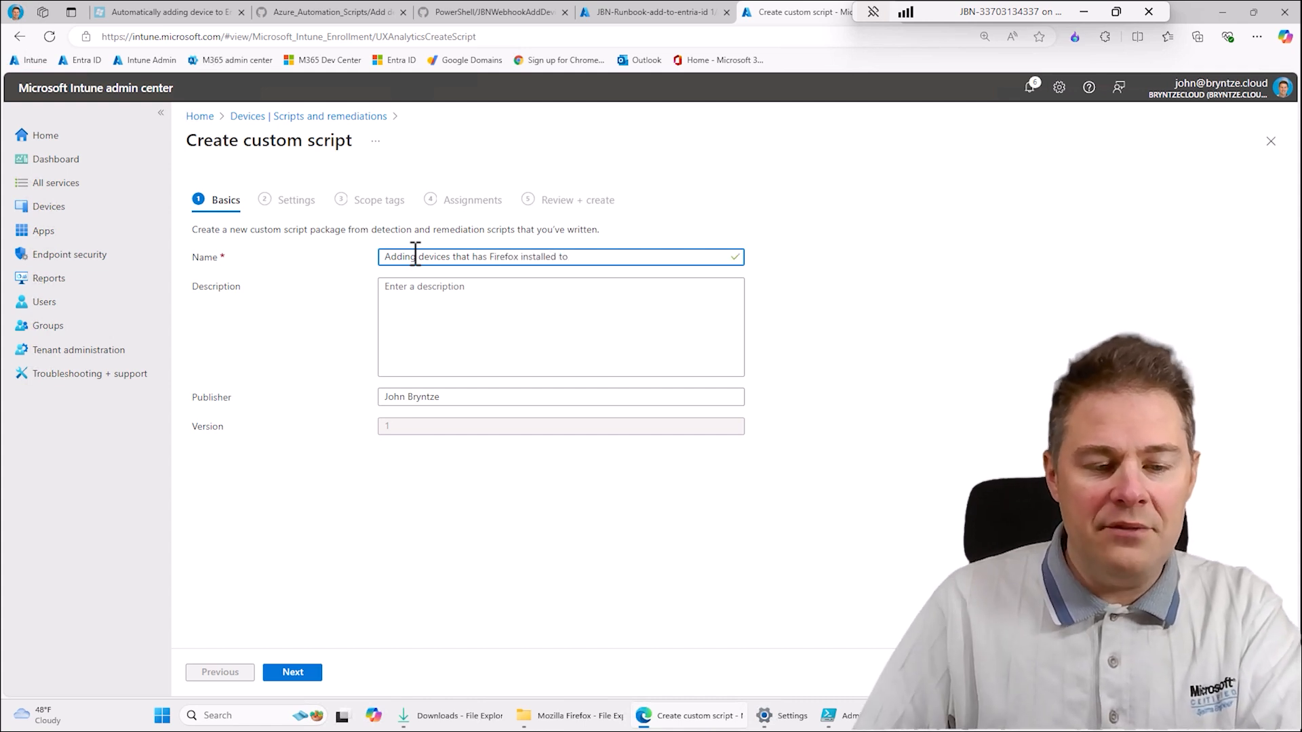
key("super+v")
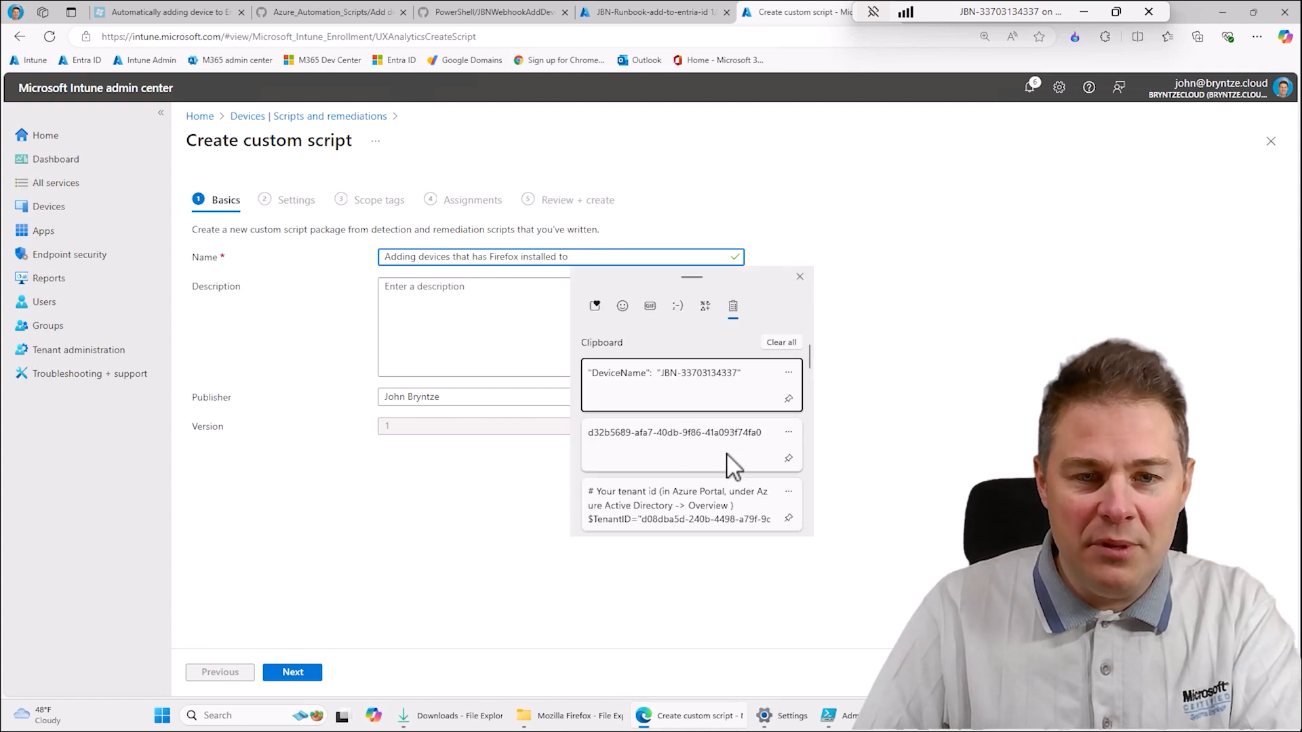
scroll(734, 461, "down", 3)
scroll(735, 459, "down", 5)
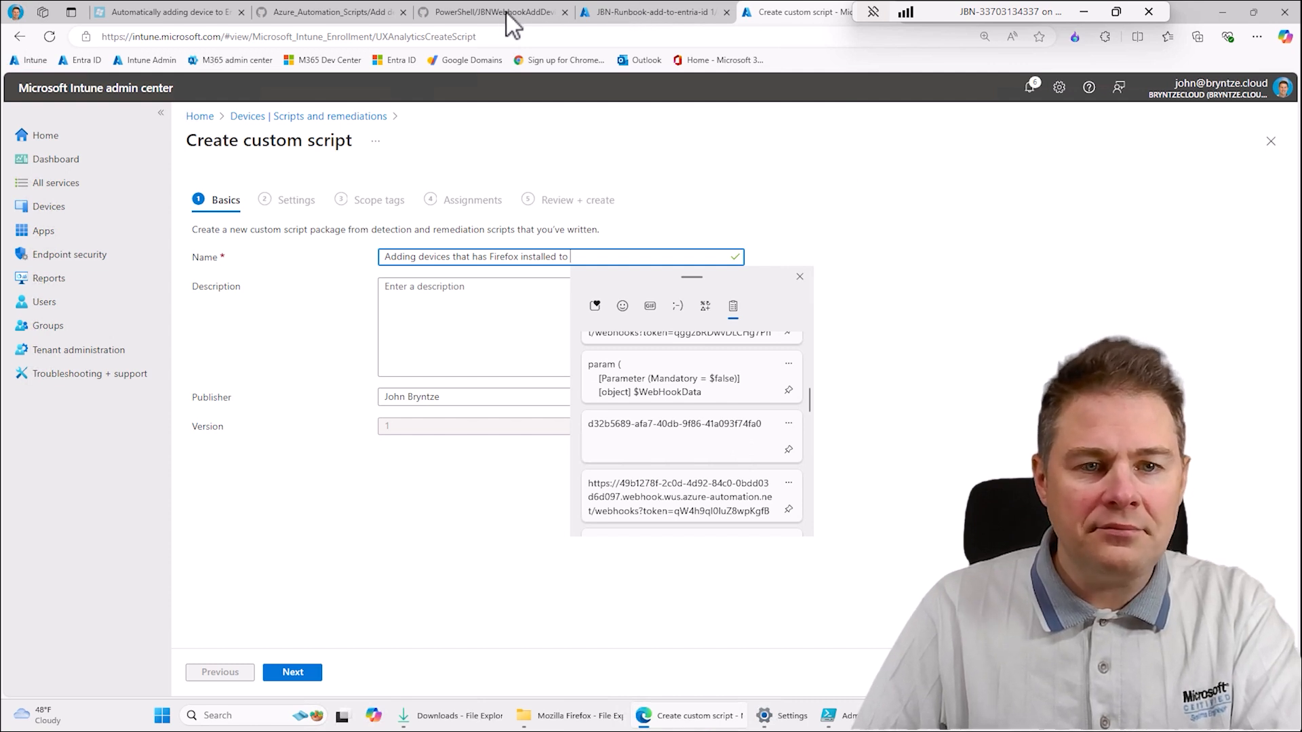
left_click(624, 11)
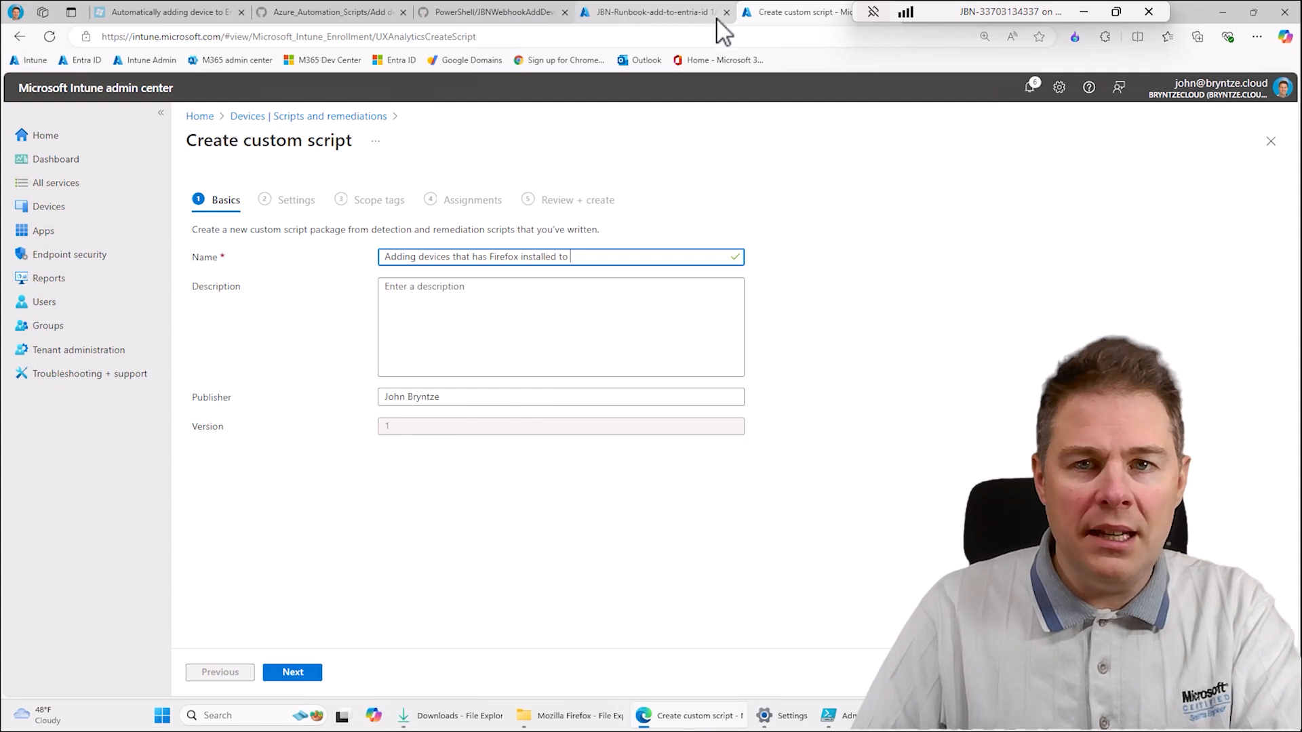
- Open the Intune groups in a separate browser tab and copy the name of "JBN - Devices with Mozilla Firefox installed" from its overview
right_click(48, 326)
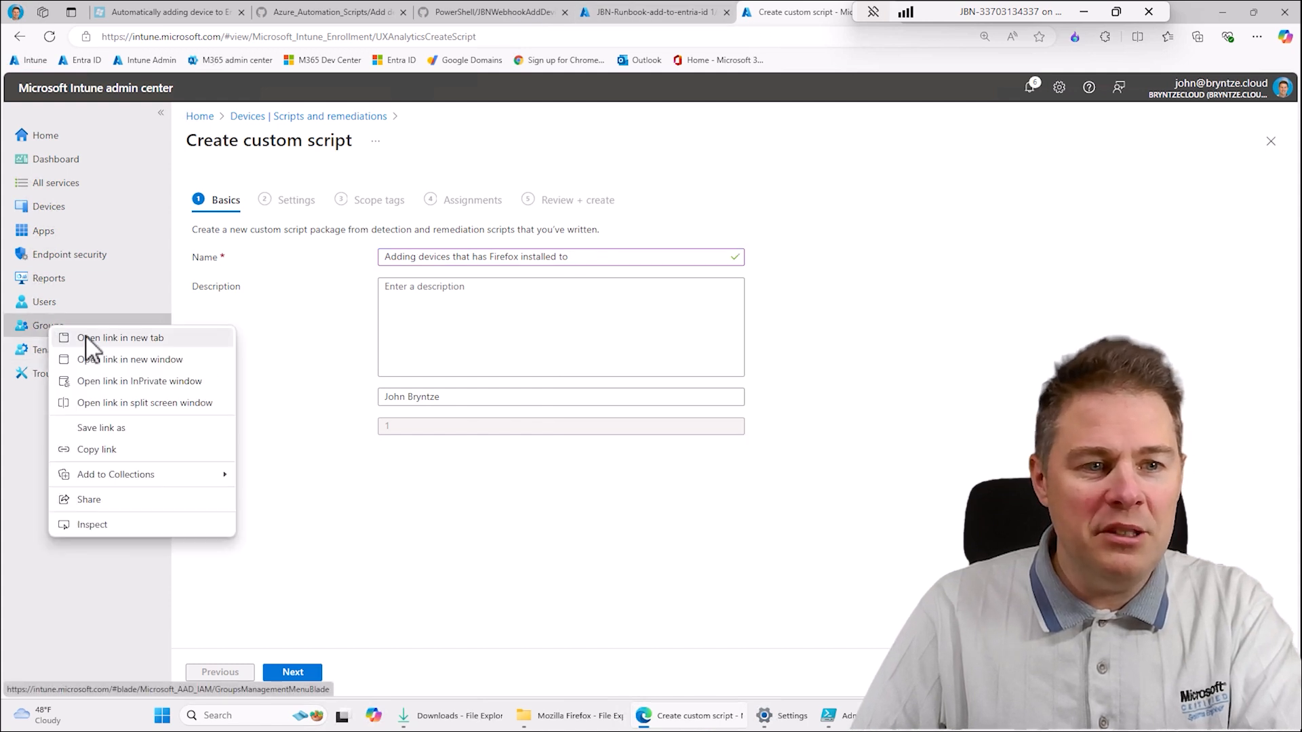
left_click(88, 338)
left_click_drag(986, 11, 333, 14)
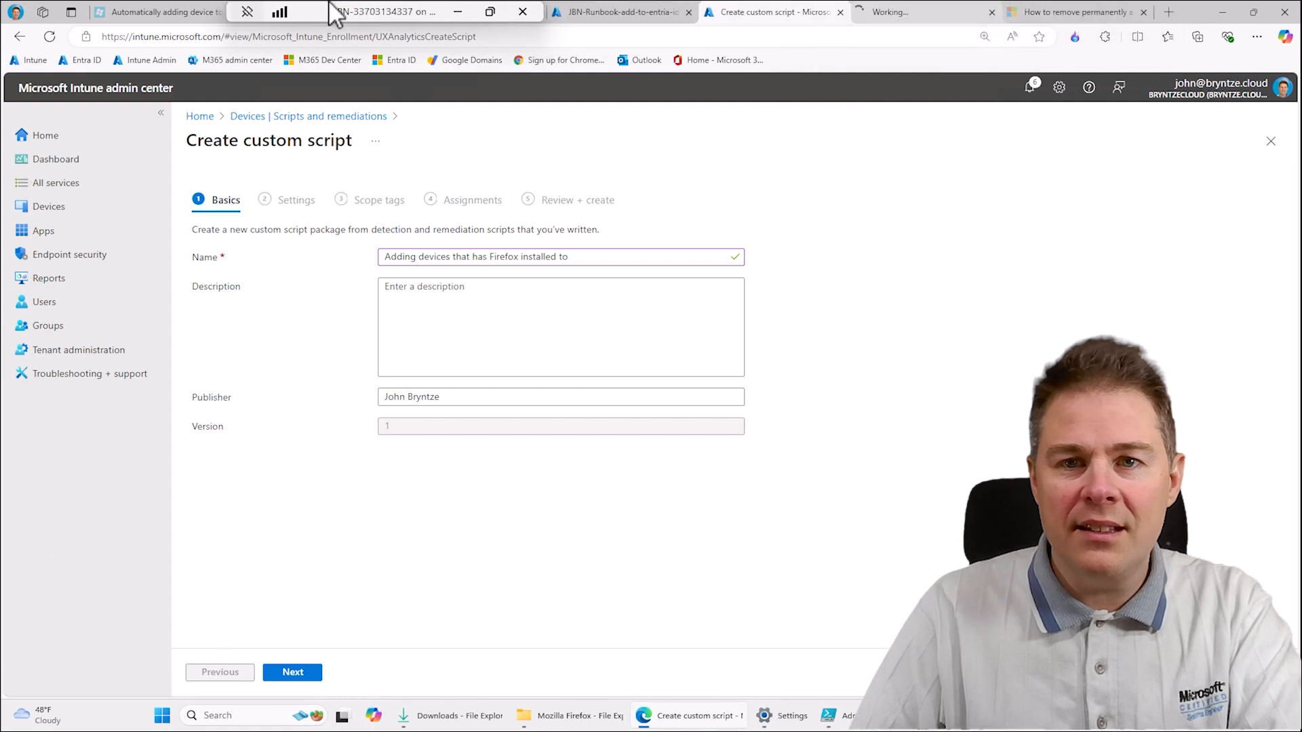
left_click(917, 12)
left_click(48, 326)
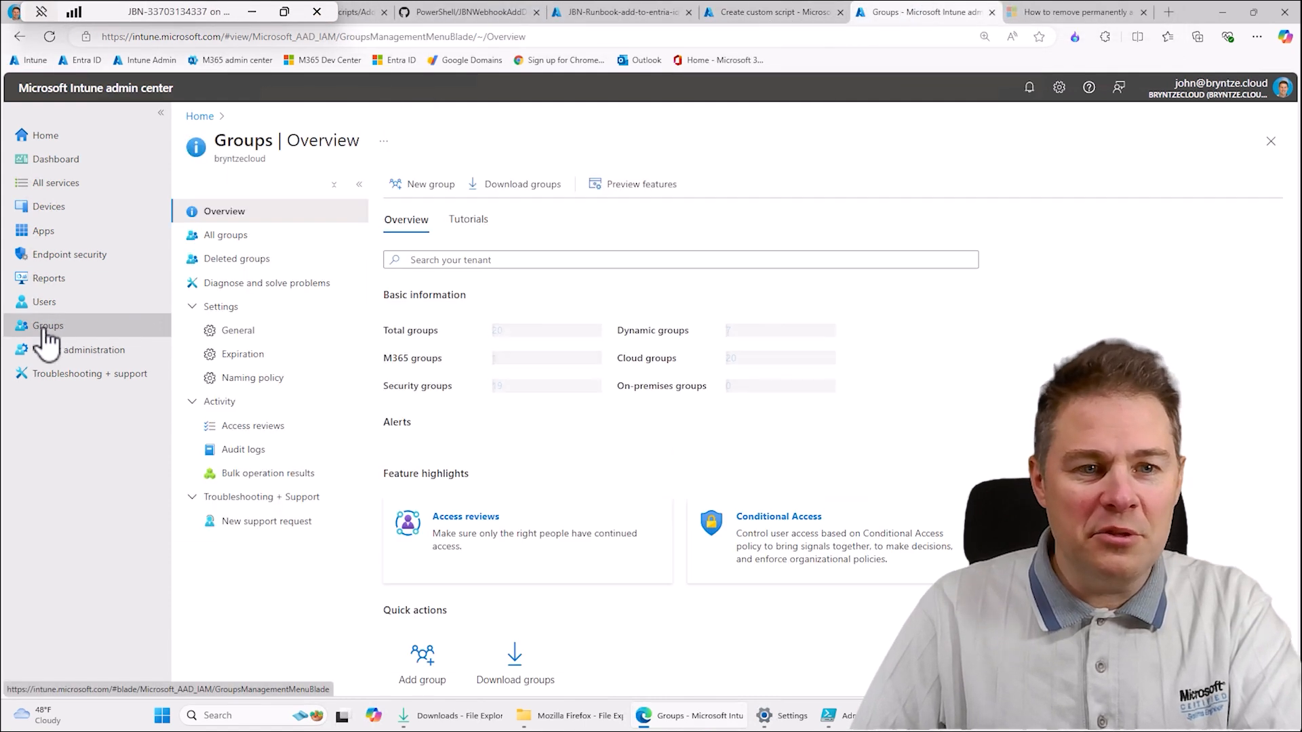
left_click(215, 237)
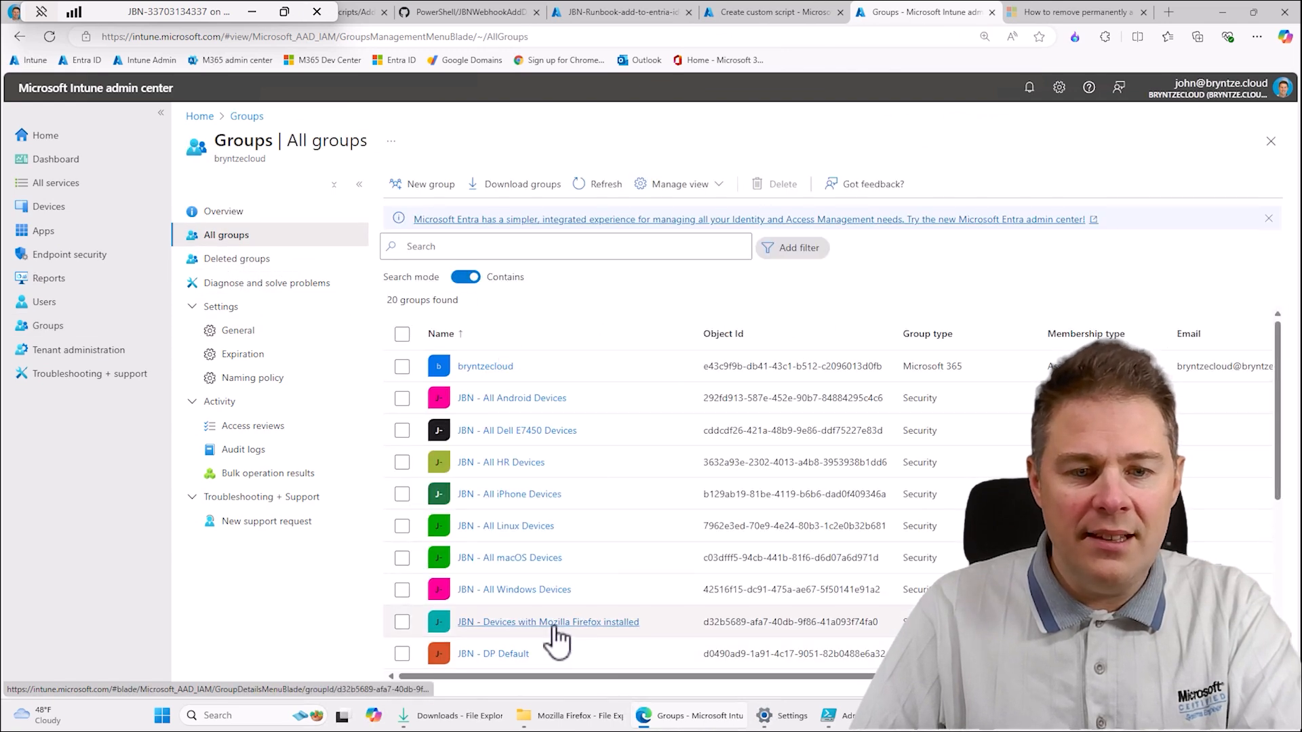
left_click(553, 623)
left_click_drag(563, 142, 415, 142)
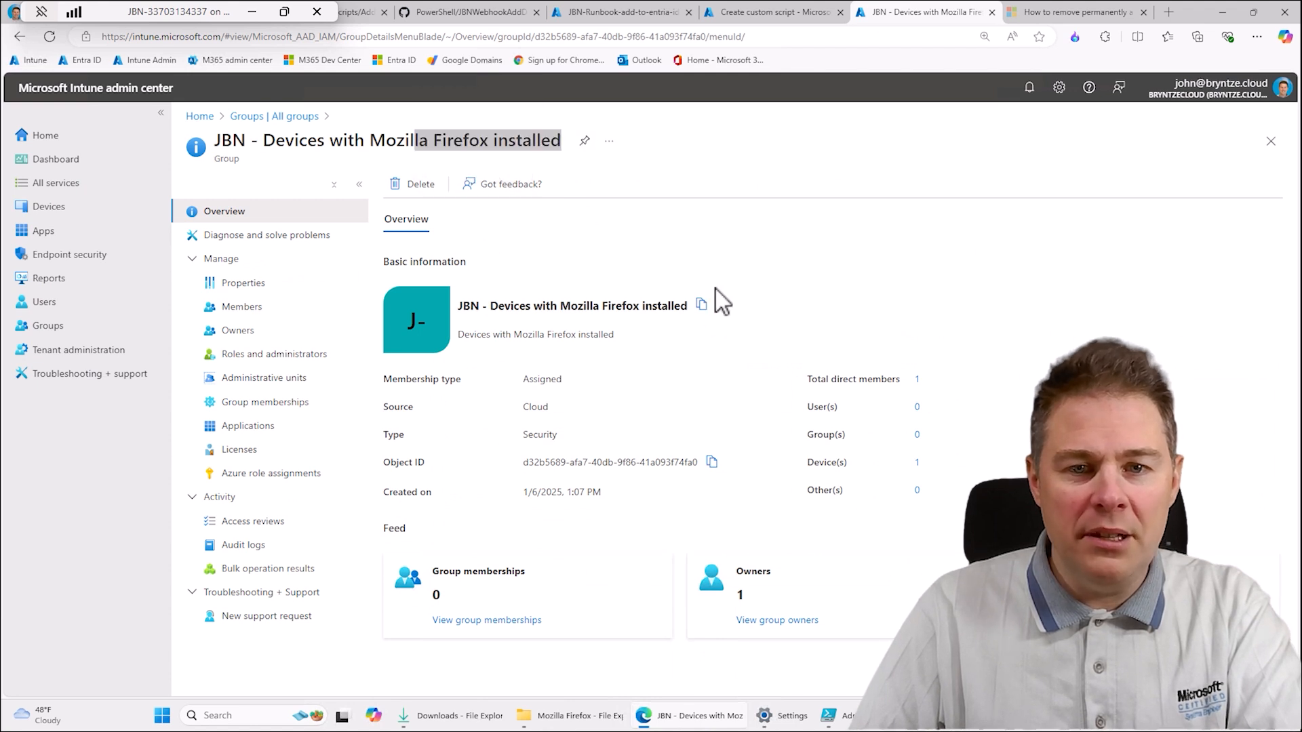
left_click(703, 306)
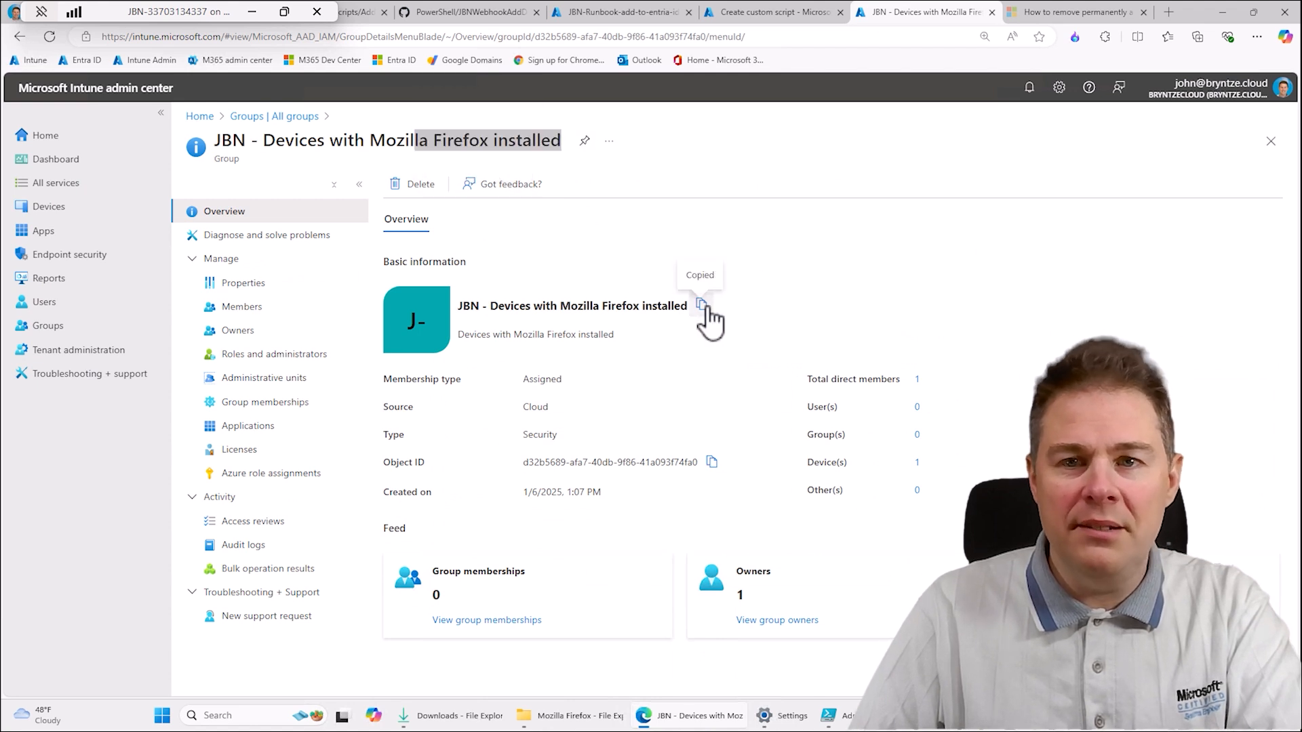
- Complete the script package name with the copied group name, reuse the full name as the description, and continue to the script settings
left_click(766, 19)
left_click(589, 258)
key("ctrl+v")
key("ctrl+a")
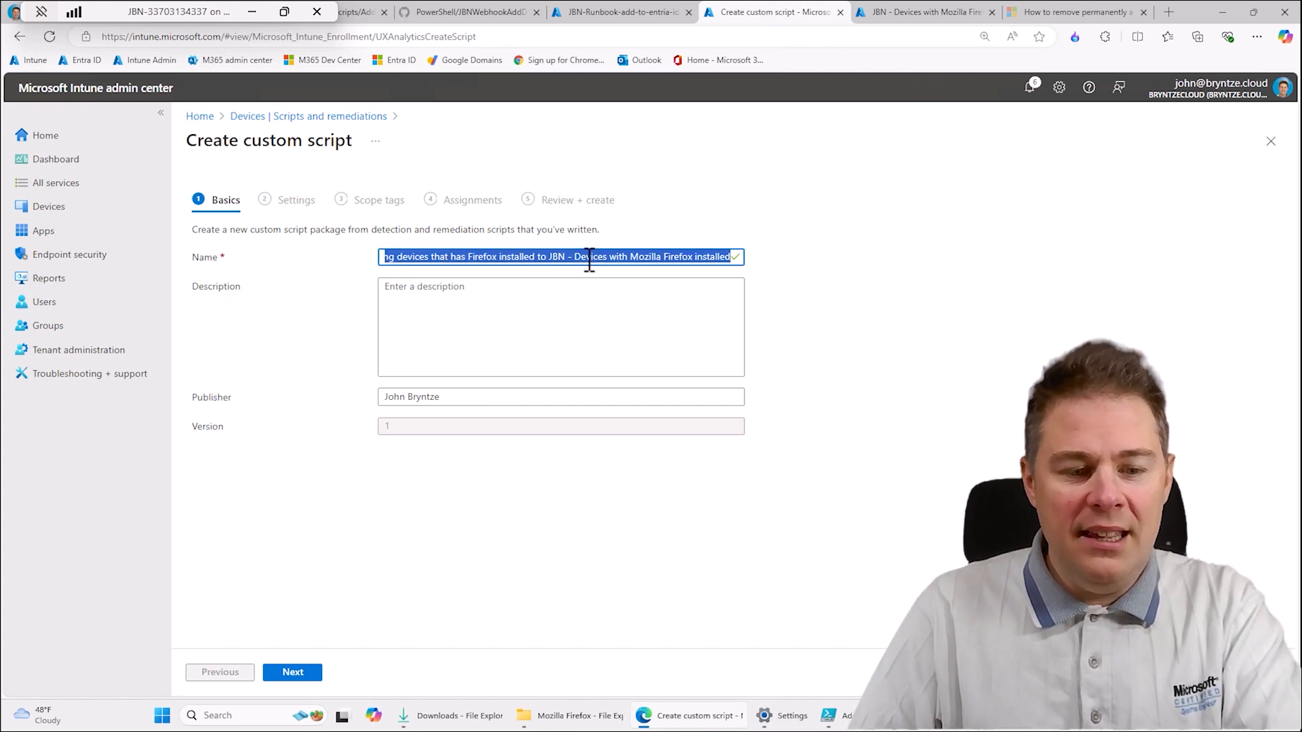
left_click(518, 299)
key("ctrl+v")
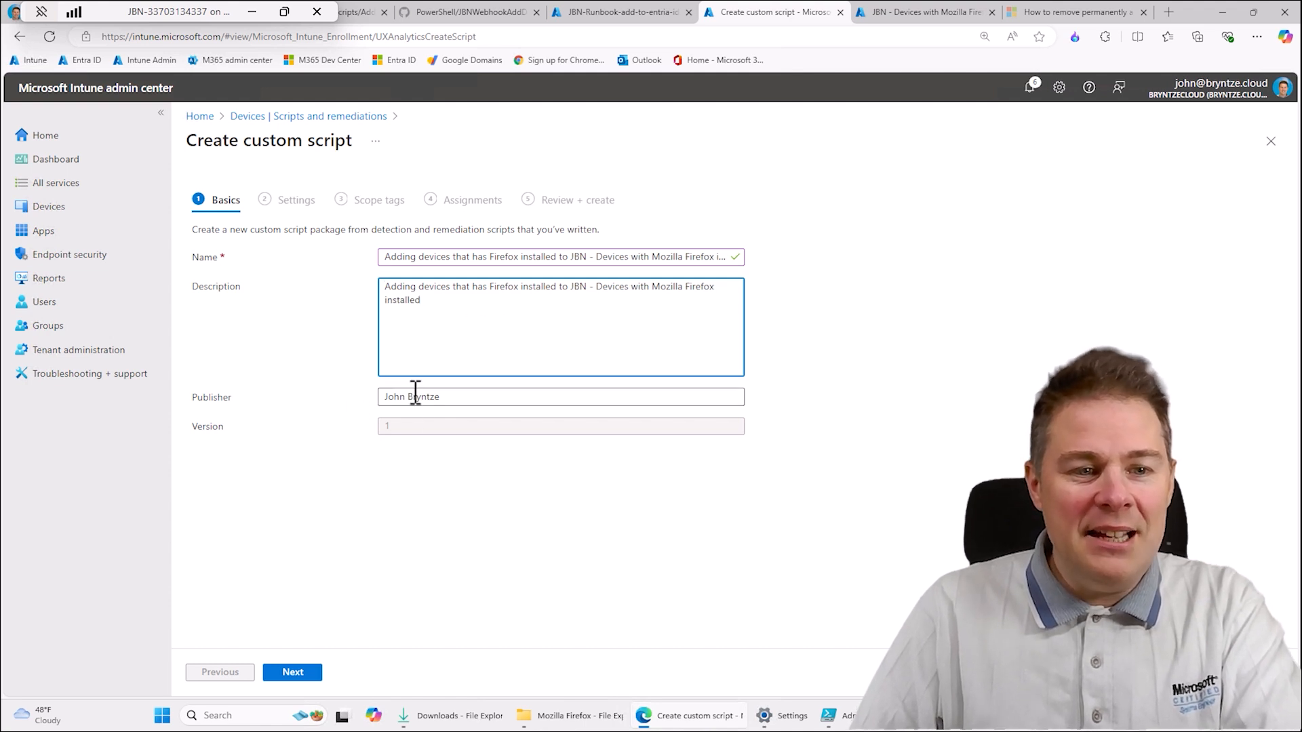
left_click(306, 673)
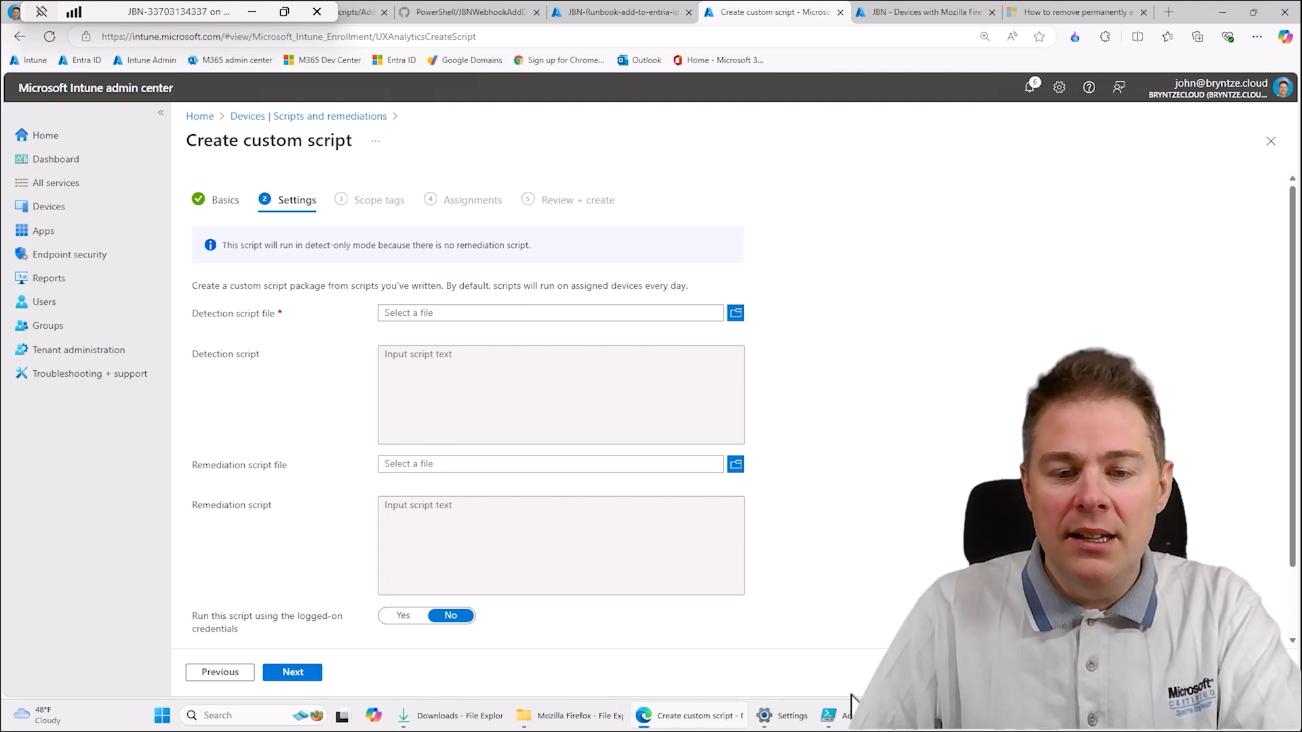
- Switch to PowerShell ISE, add "exit 0" at the end of both the if and else branches of the detection script, and save it
mouse_move(856, 730)
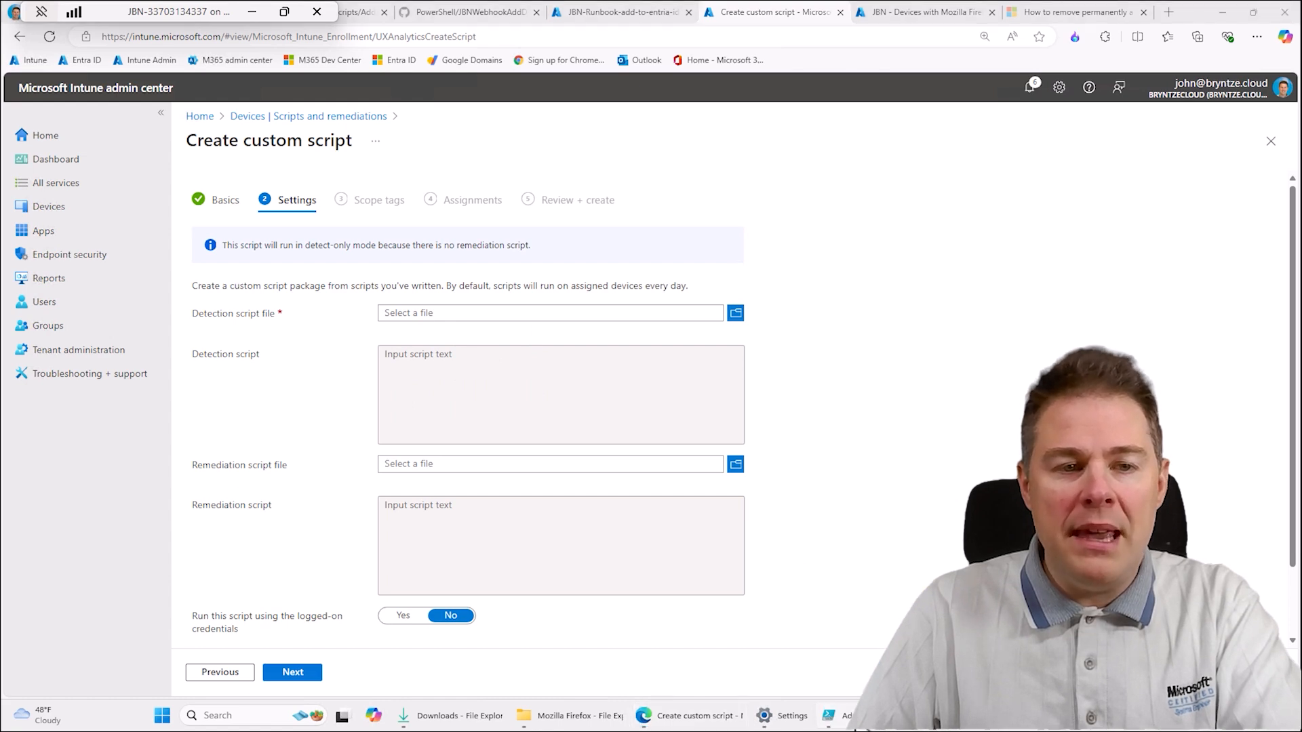
left_click(856, 730)
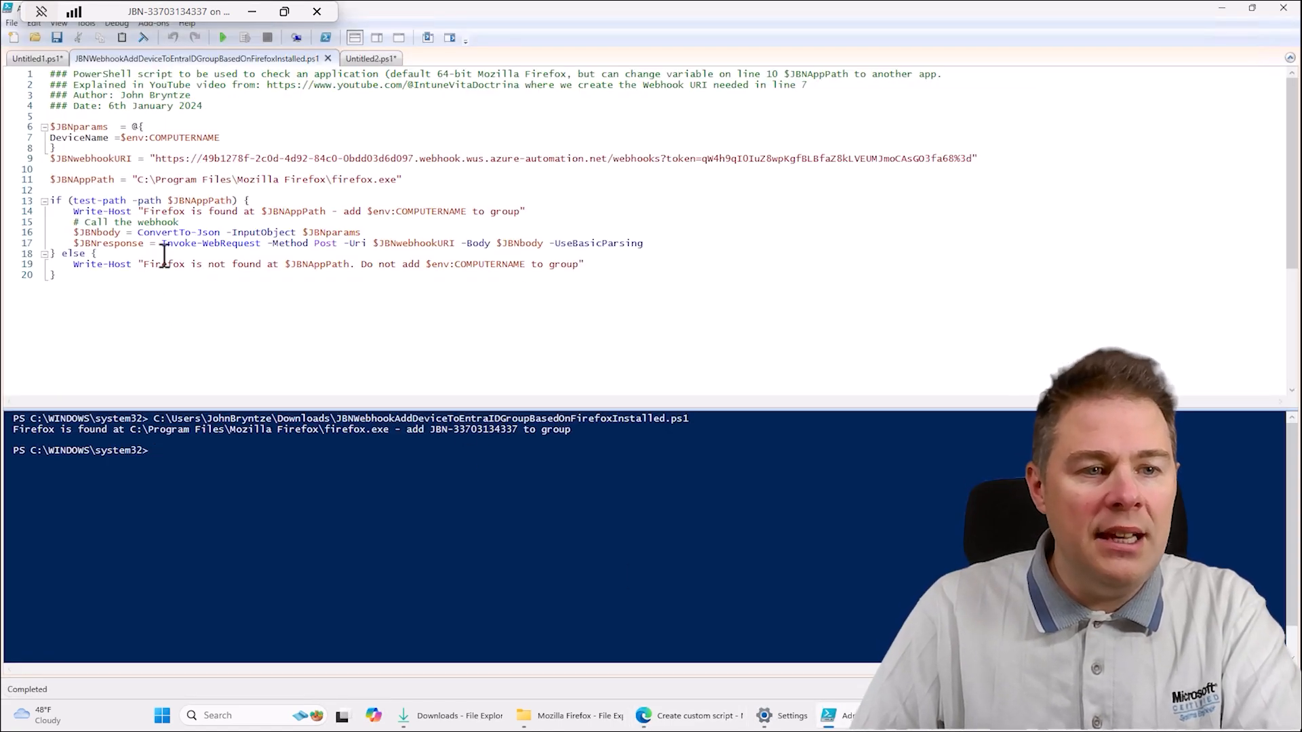
left_click(670, 244)
key("Return")
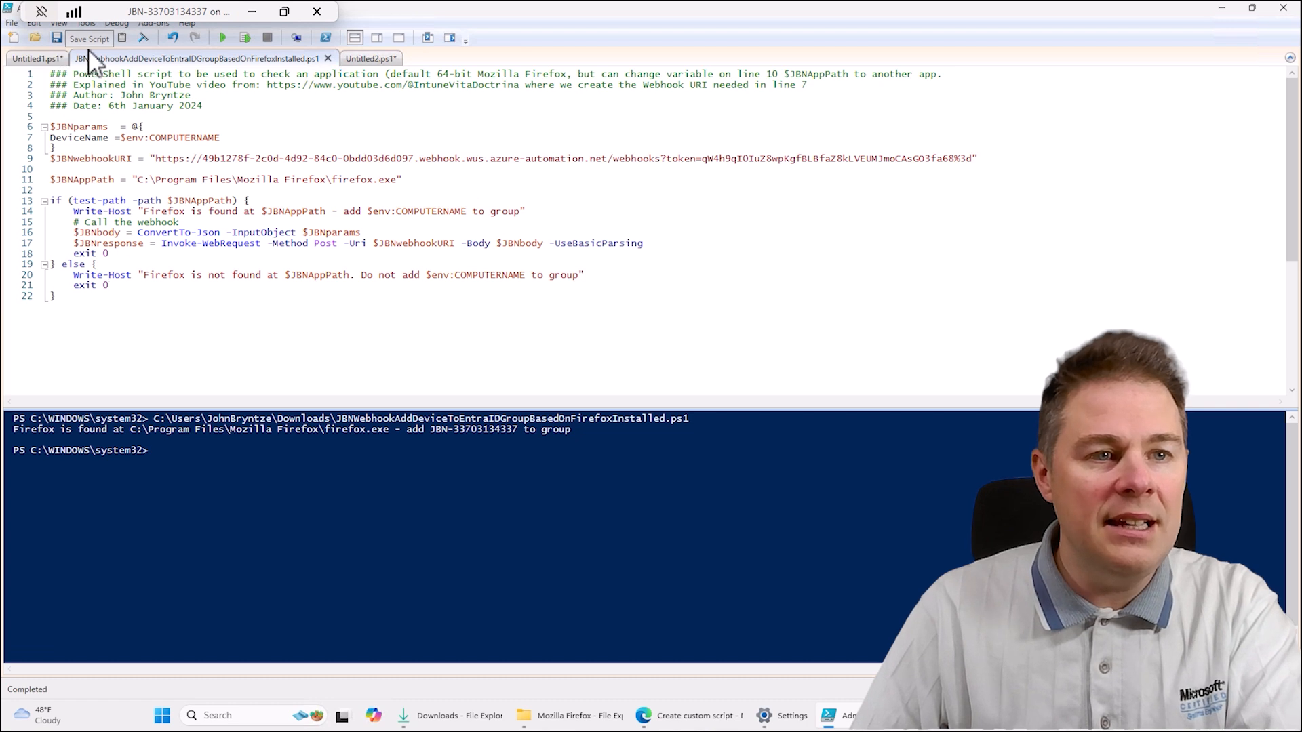
left_click_drag(109, 9, 466, 13)
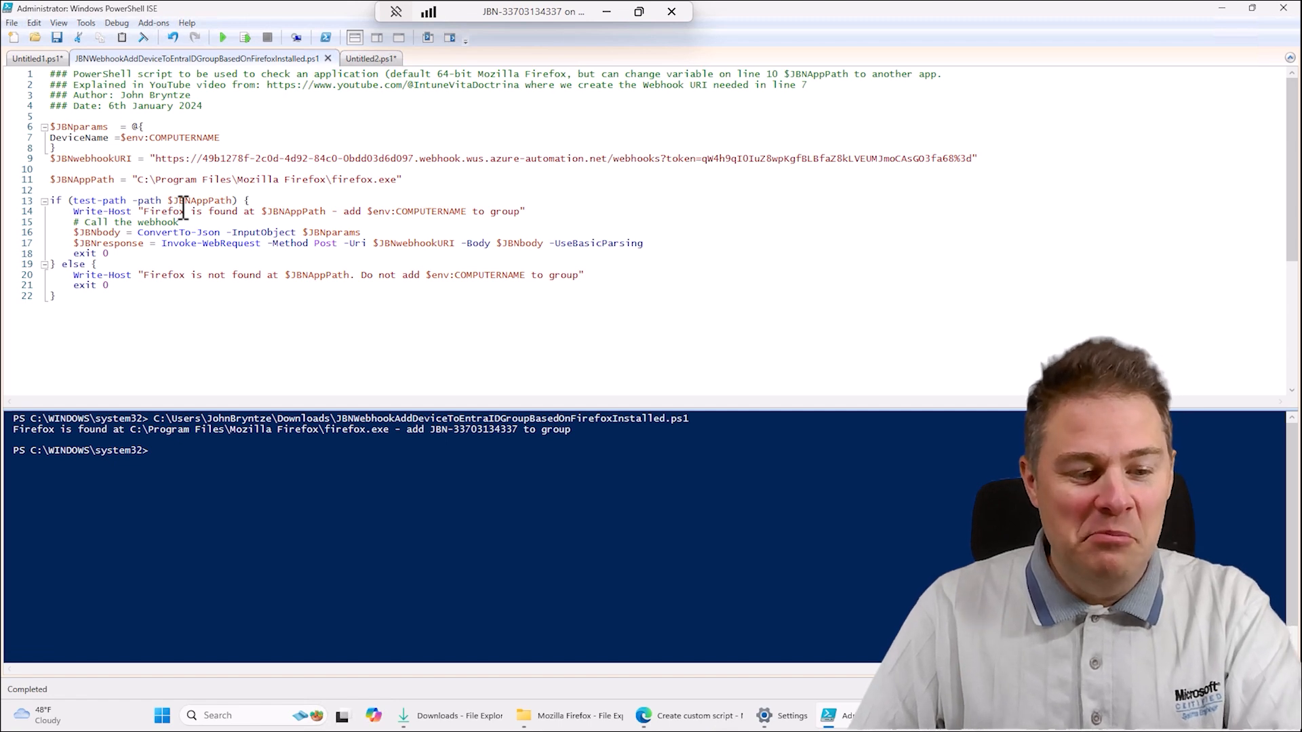
key("ctrl+a")
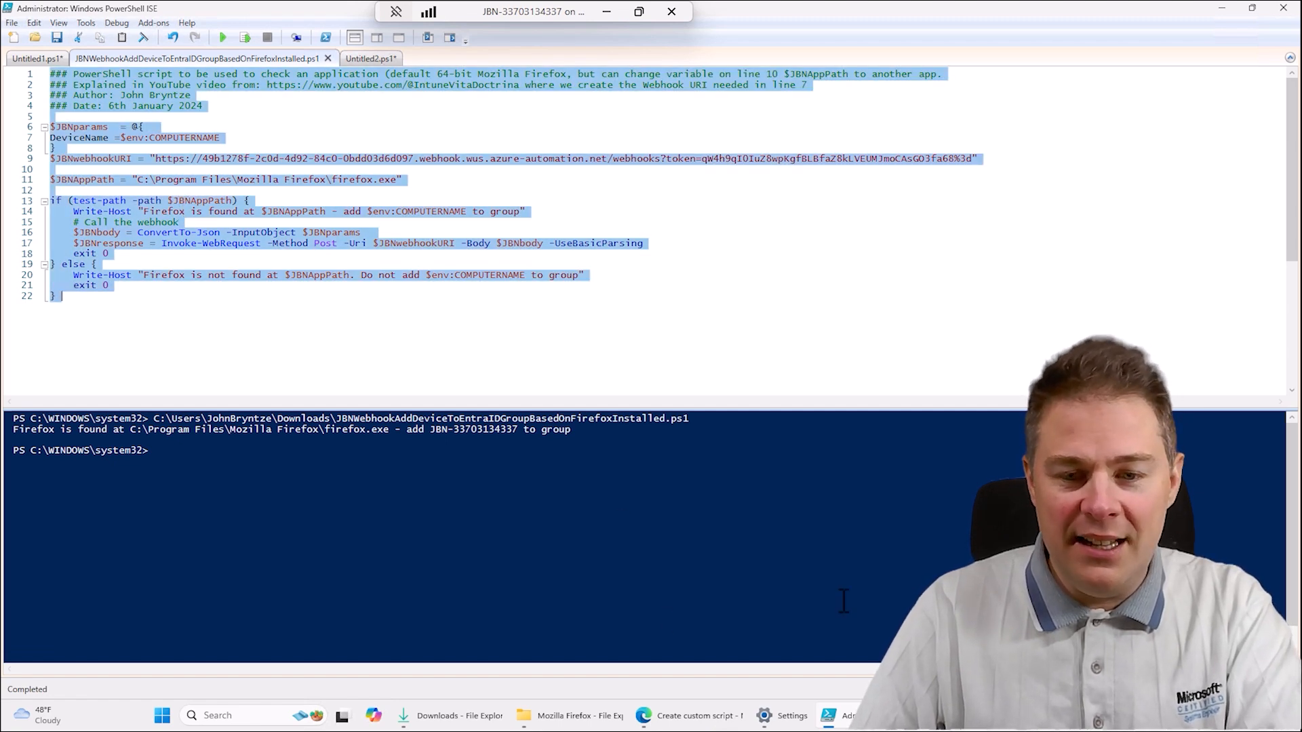
- Open the webhook detection script from the Downloads folder in Notepad++ and check its file encoding
left_click(554, 721)
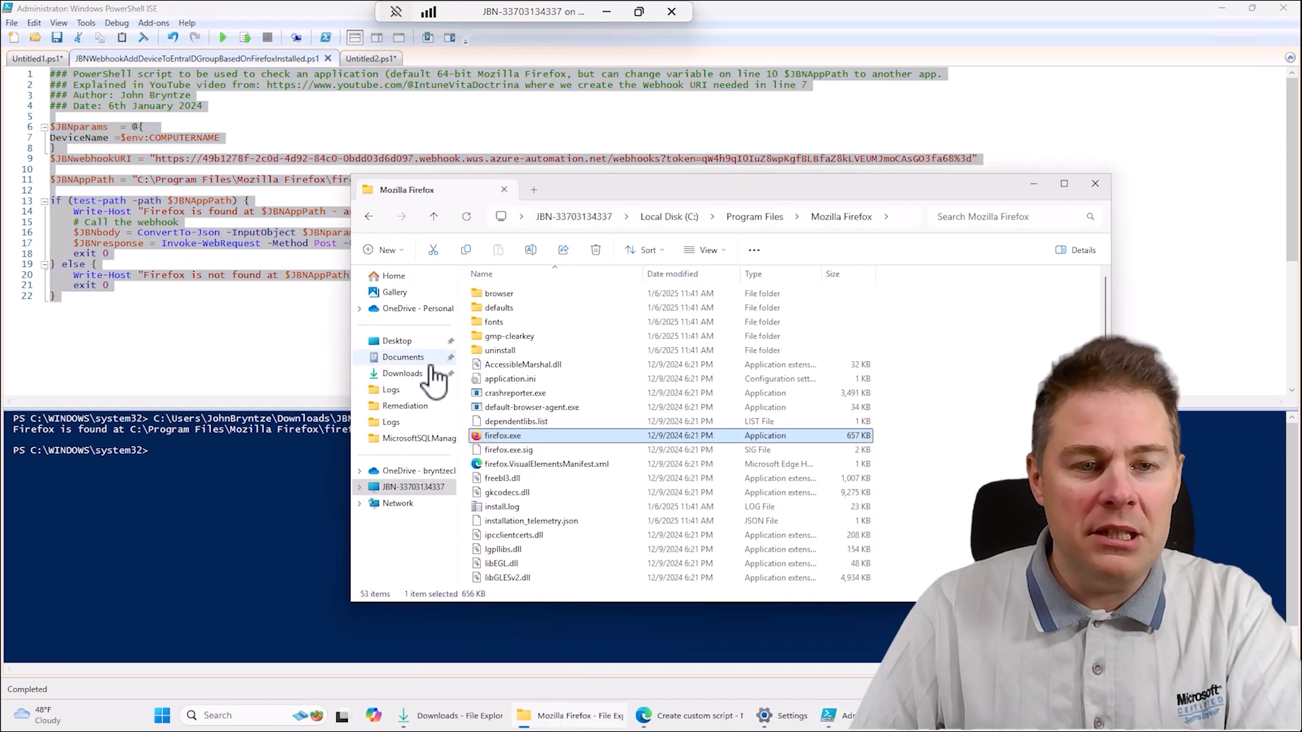
left_click(402, 375)
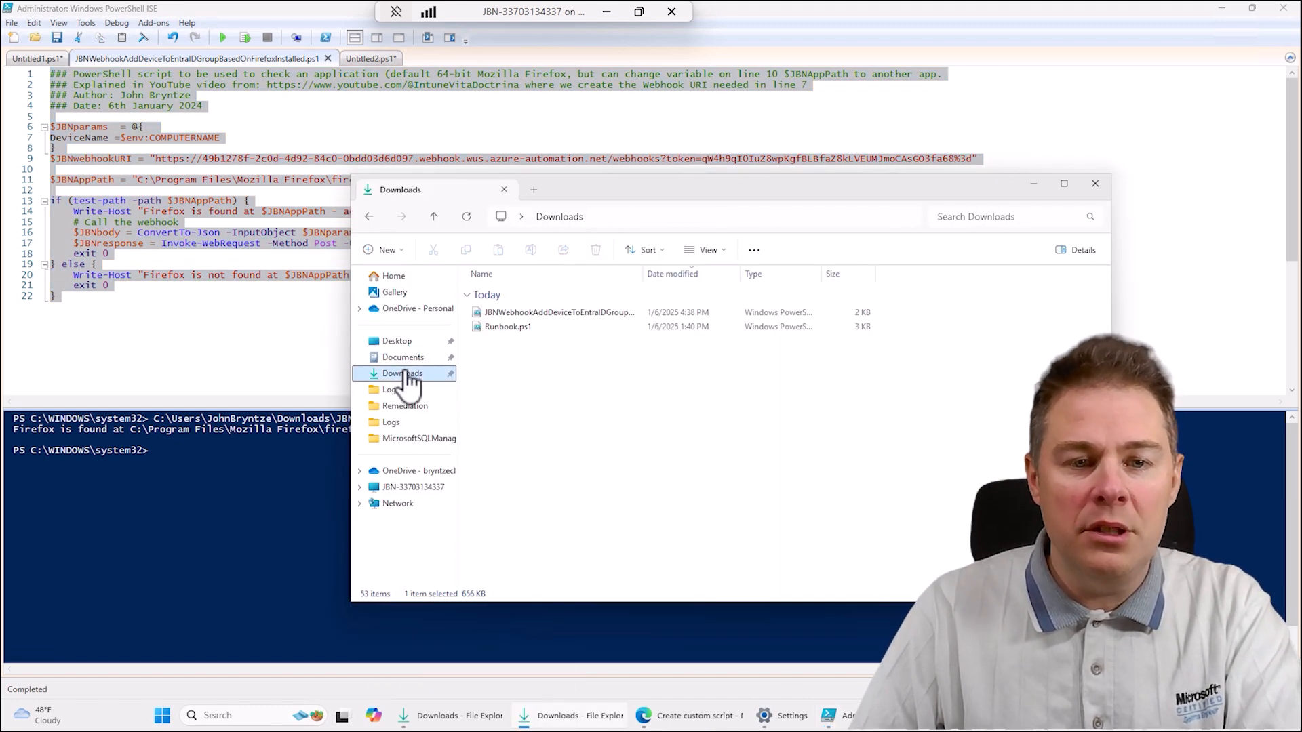
right_click(545, 314)
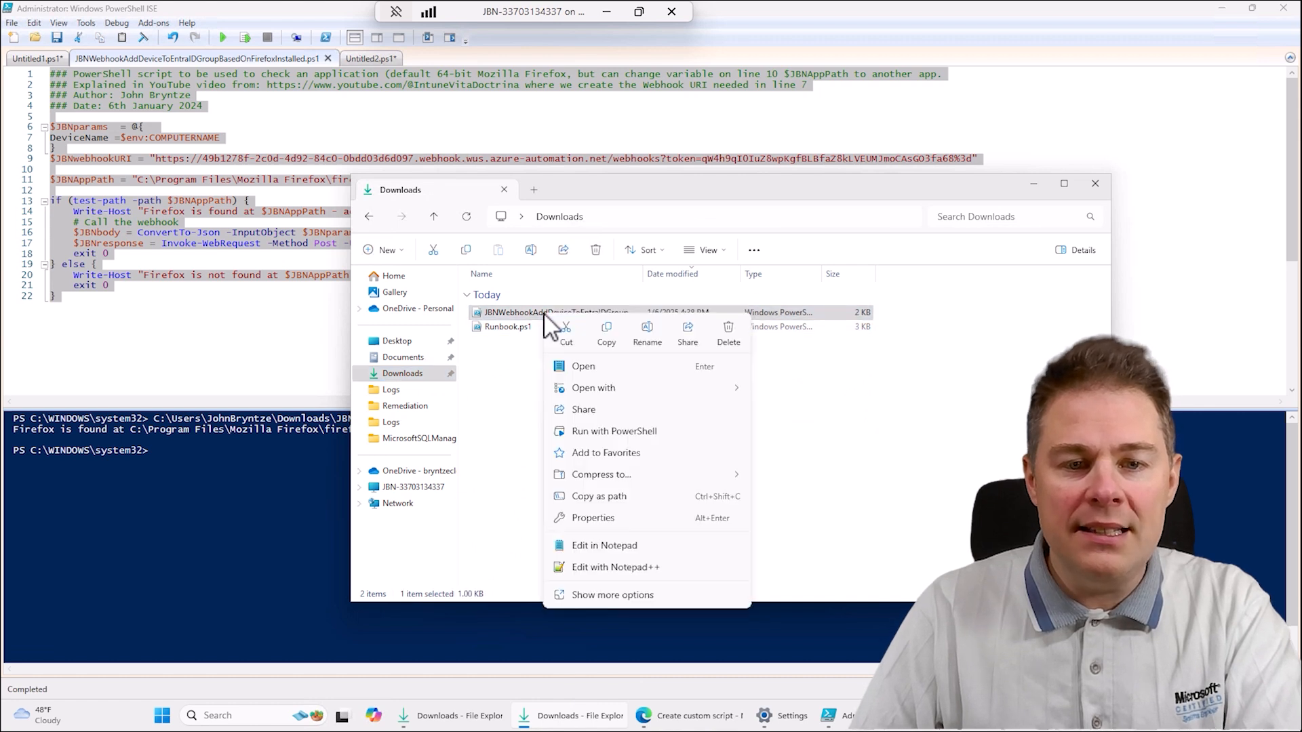
mouse_move(665, 389)
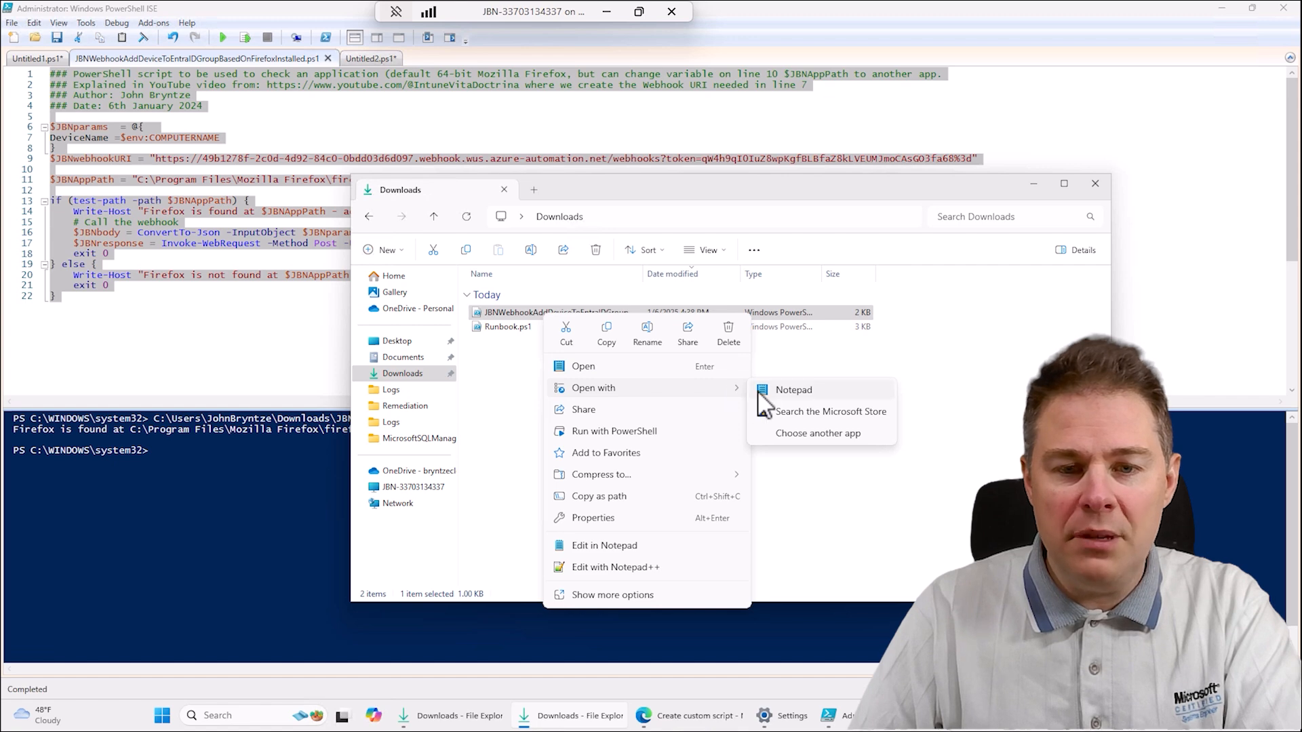
left_click(625, 569)
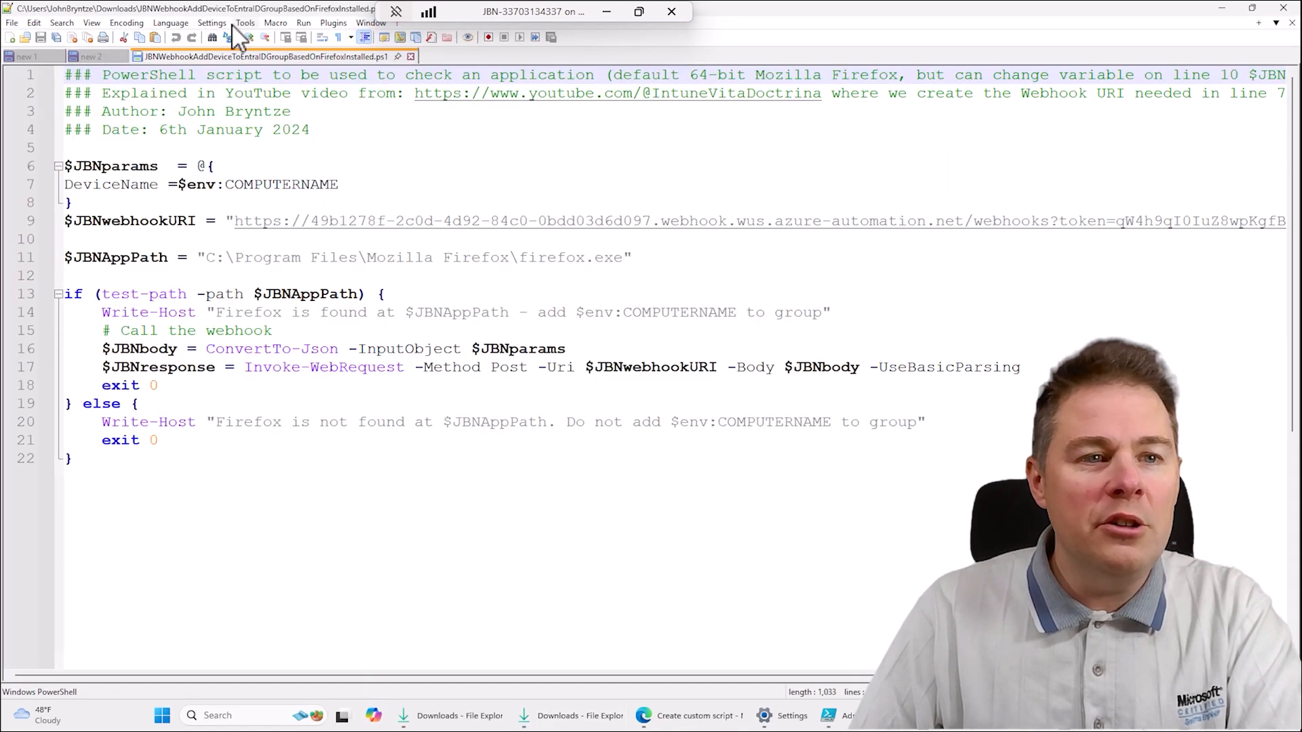
left_click(129, 23)
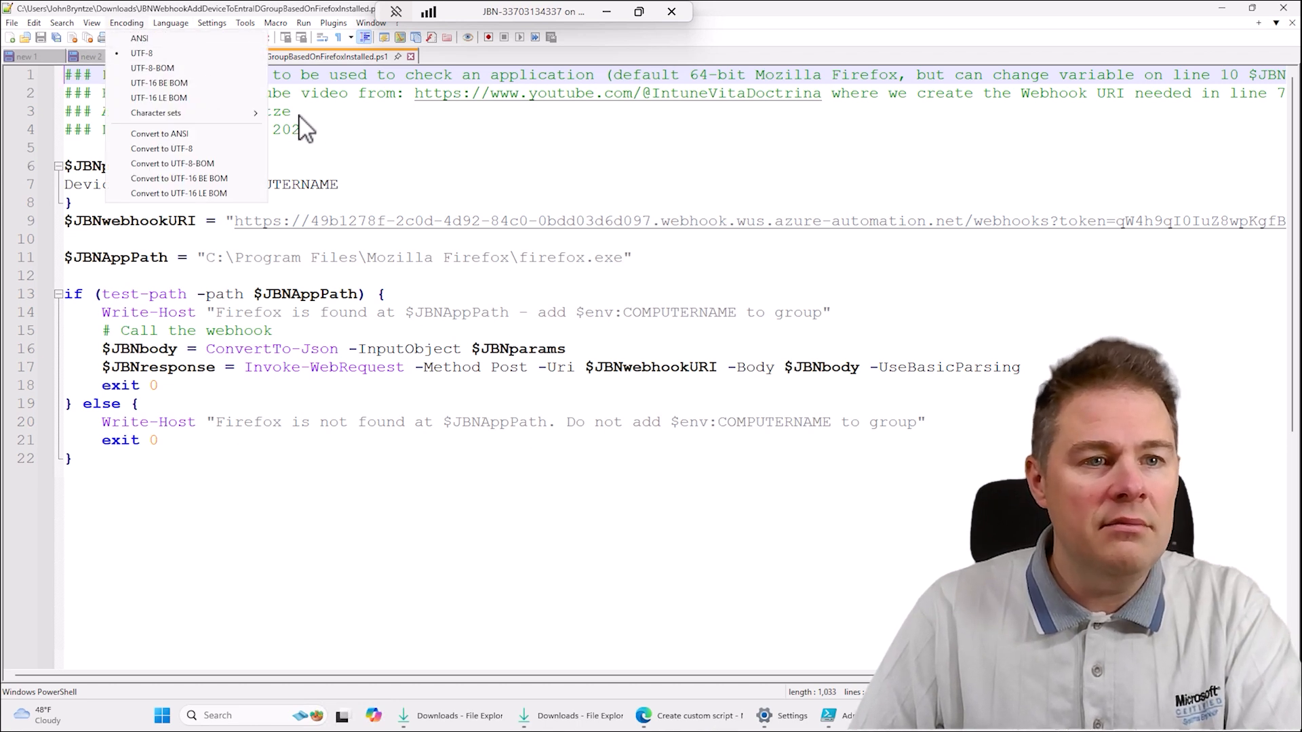
left_click(339, 106)
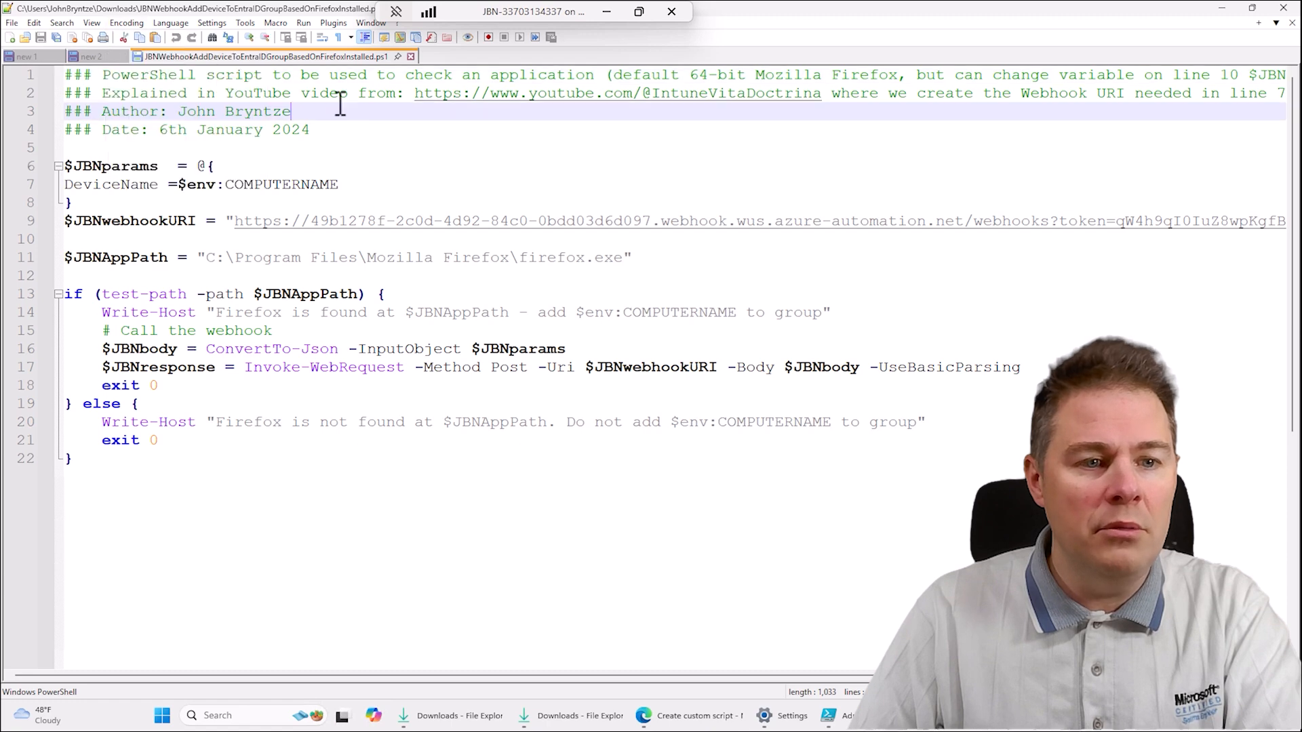
left_click(1221, 9)
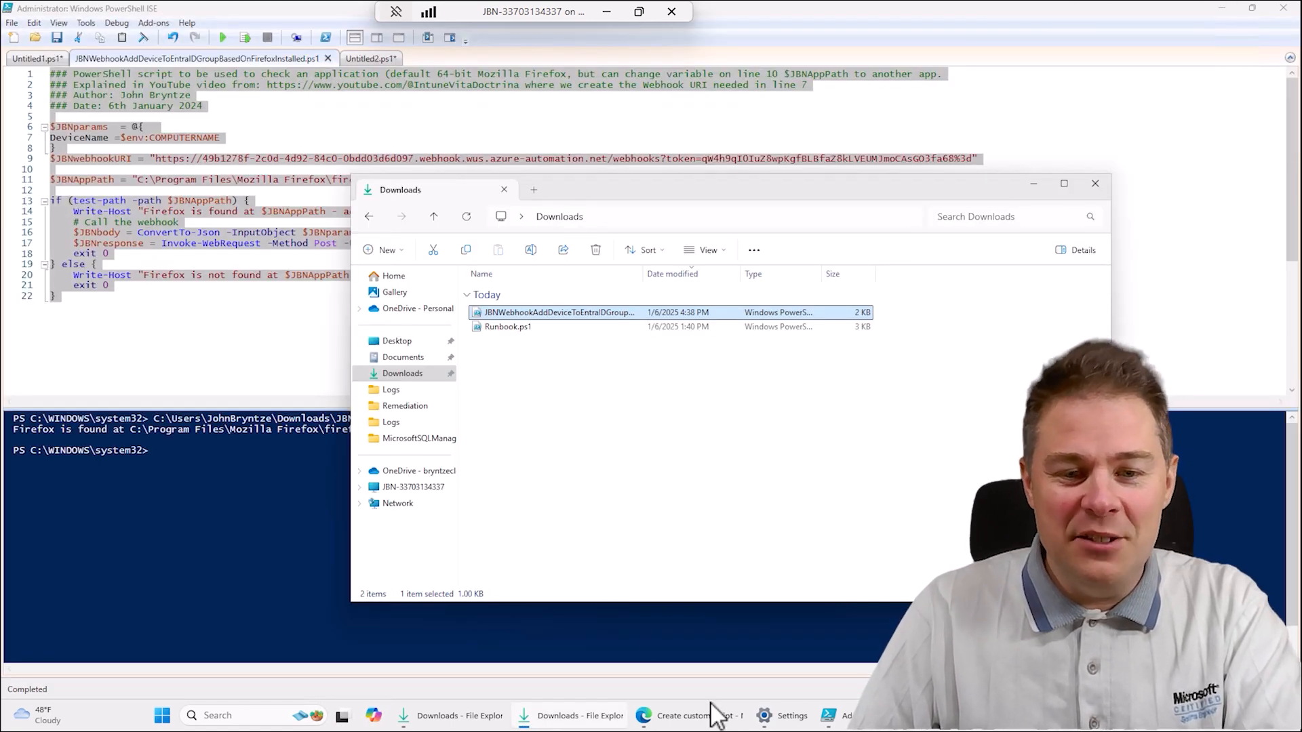
- Back in Intune, load JBNWebhookAddDeviceToEntraIDGroupBasedOnFirefoxInstalled.ps1 as the detection script and review its final lines
left_click(725, 720)
left_click(735, 313)
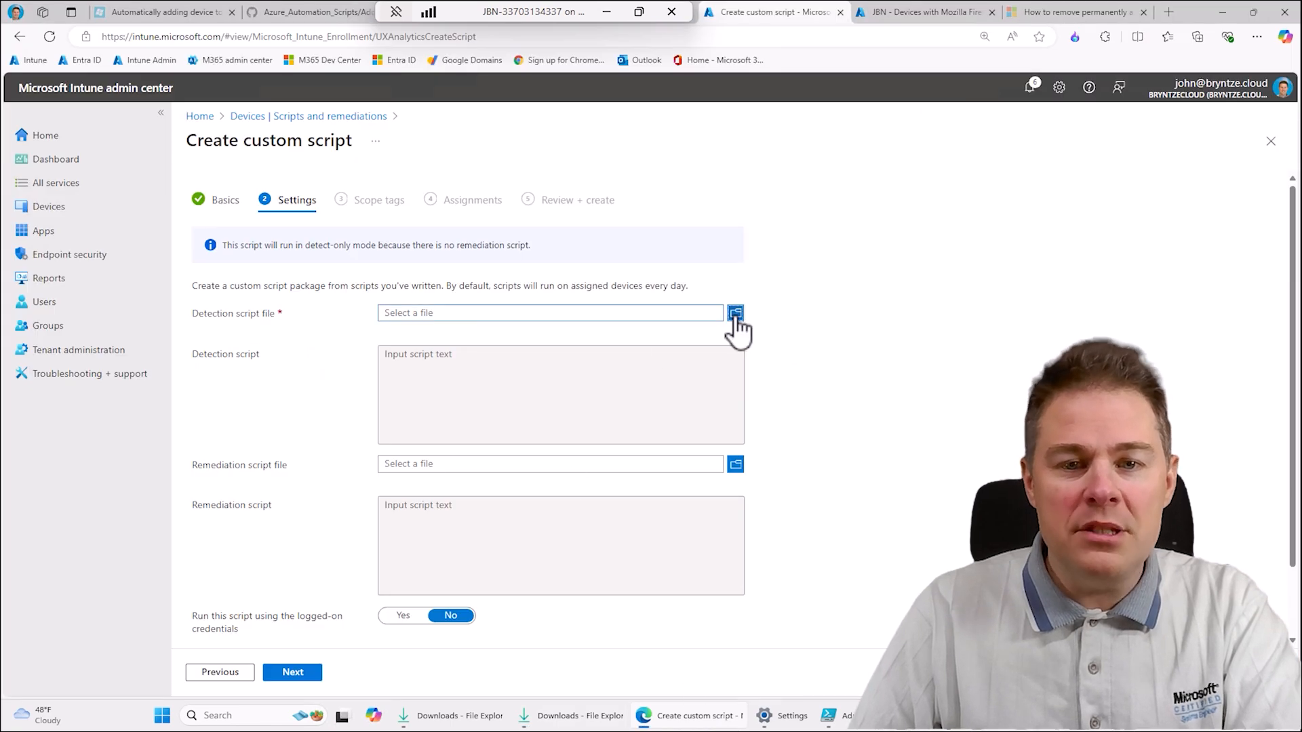
double_click(315, 250)
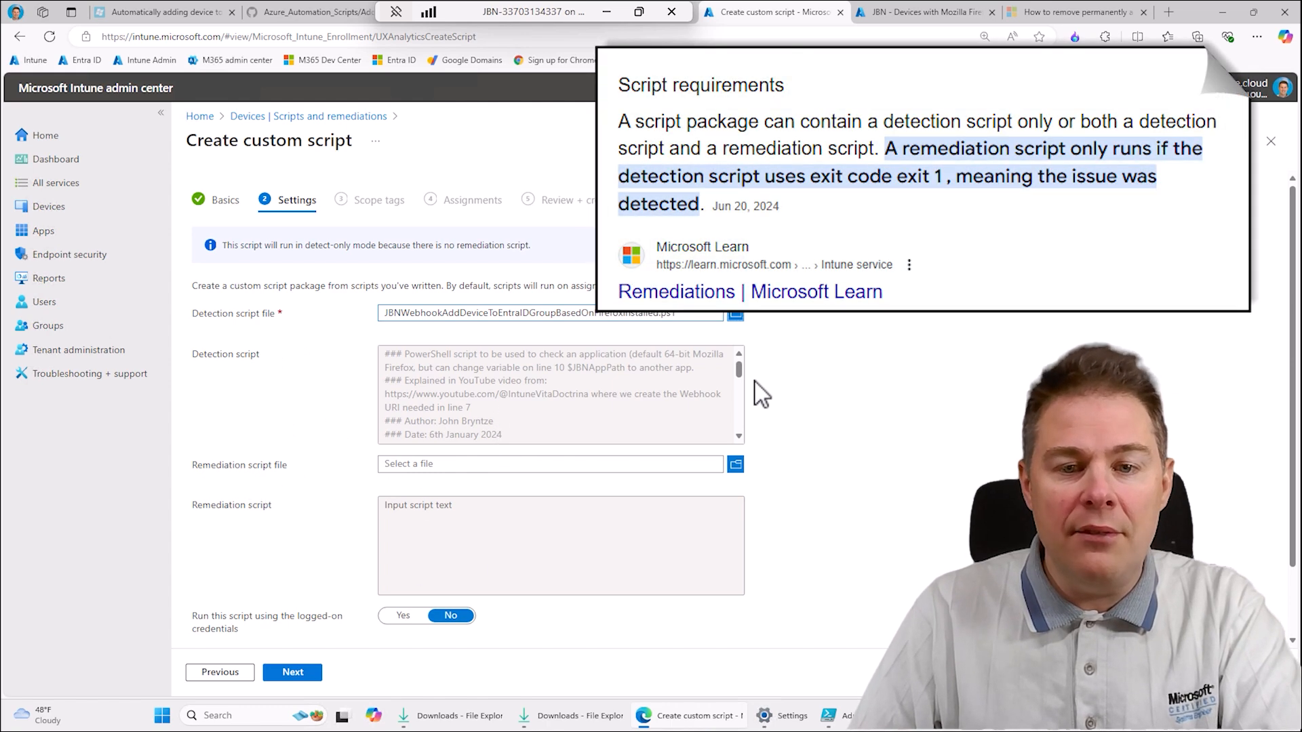
left_click_drag(743, 370, 742, 424)
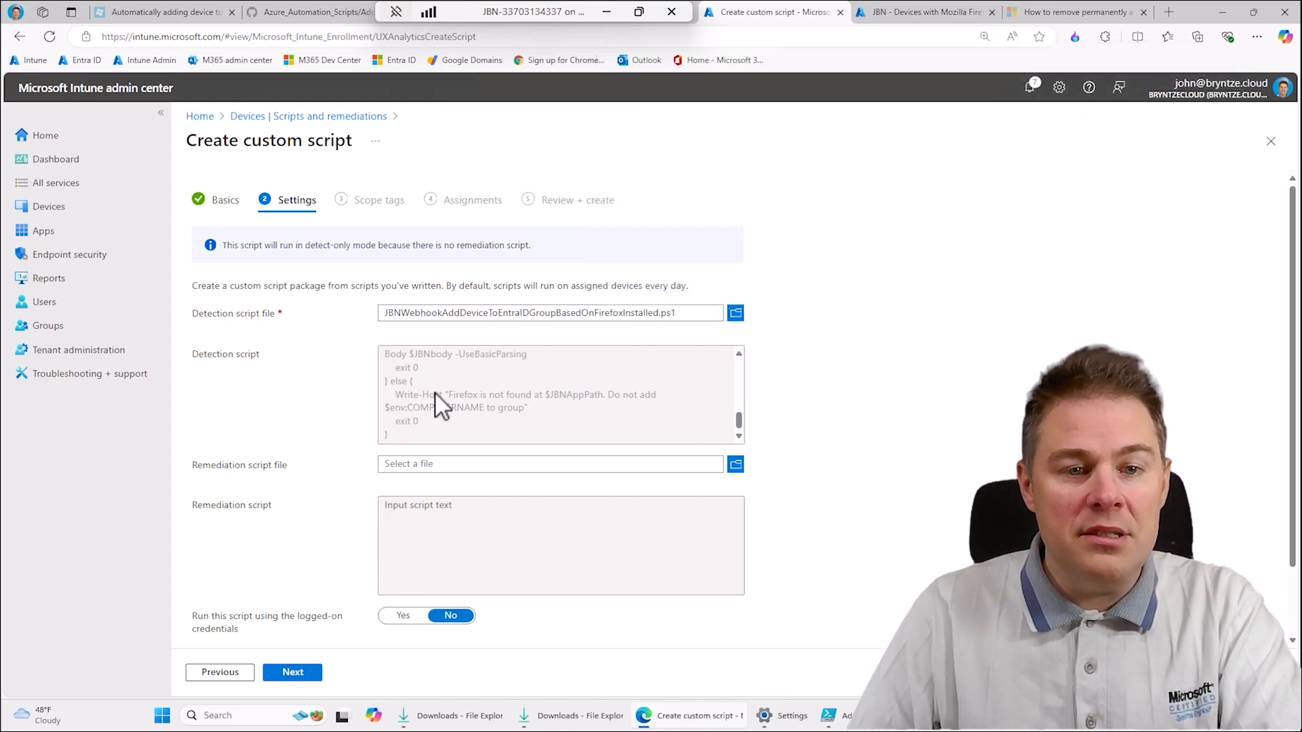
- Keep the default settings and scope tags, and include the group JBN - All Windows Devices in the script package's assignments
left_click(302, 678)
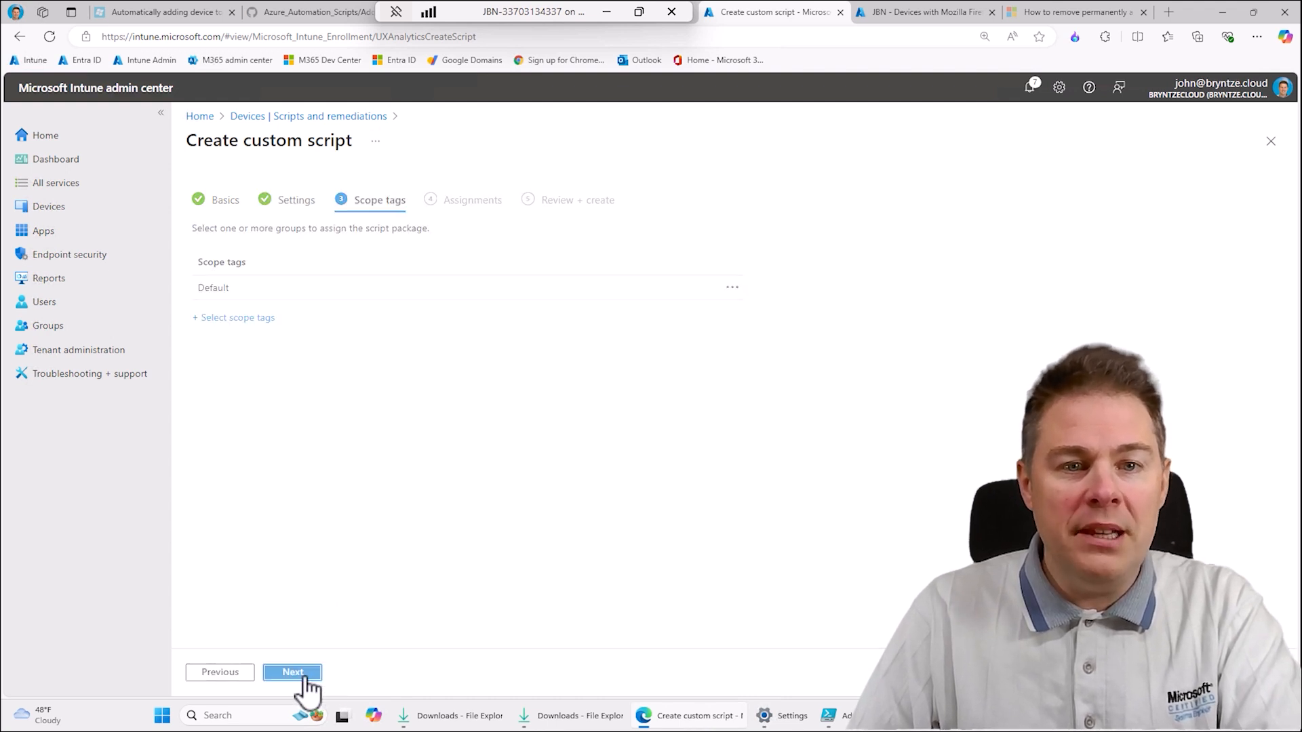
left_click(301, 681)
left_click(437, 278)
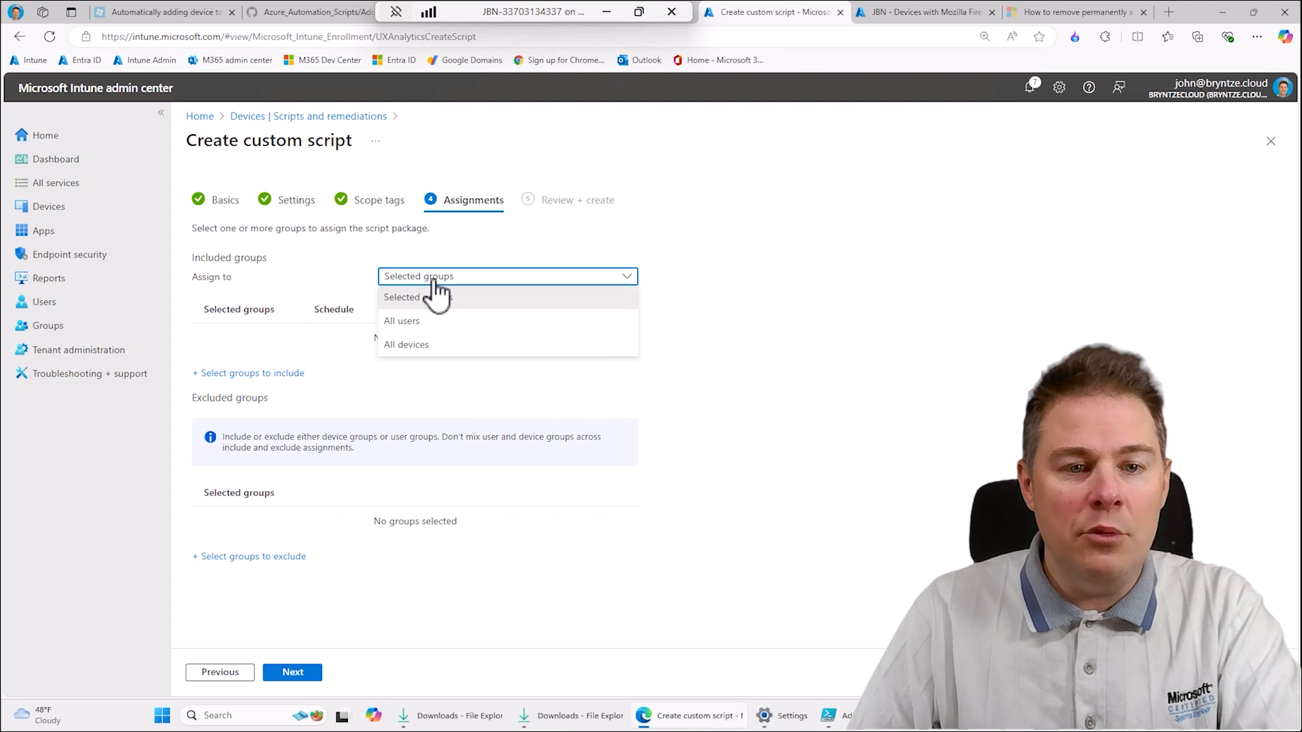
left_click(364, 294)
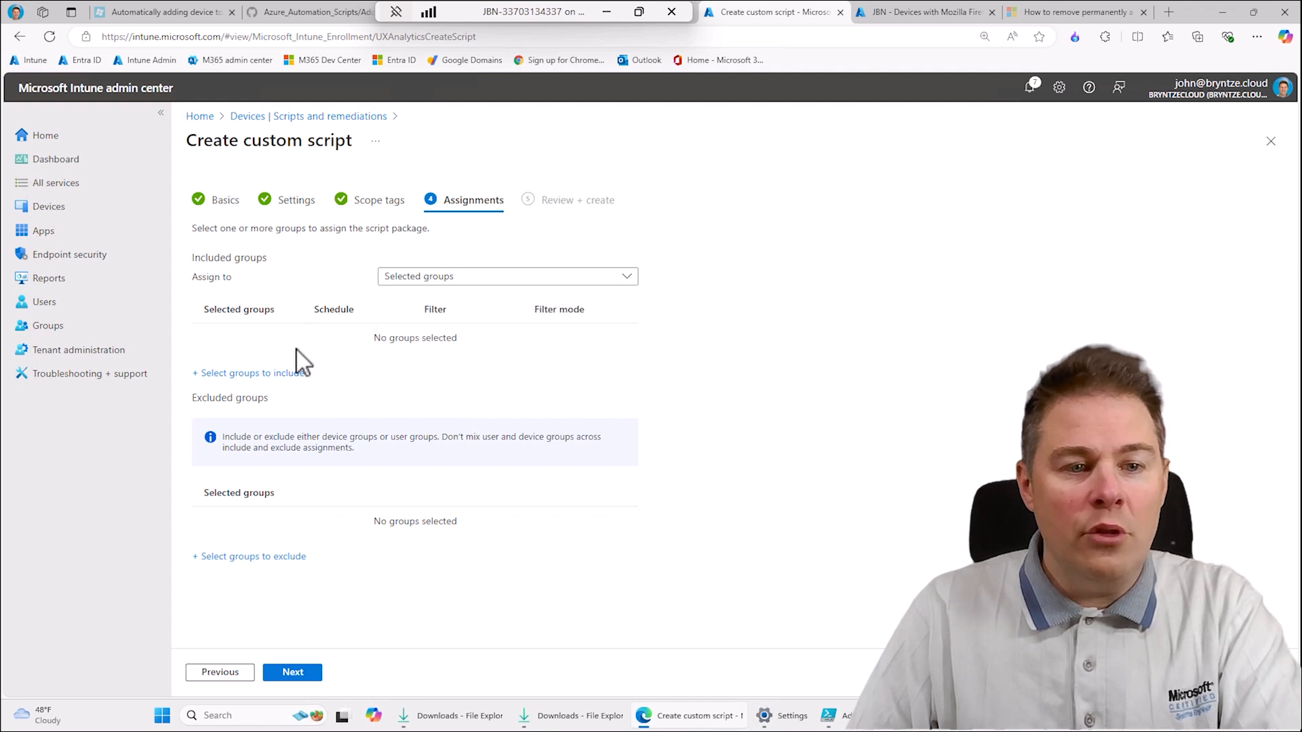
left_click(276, 375)
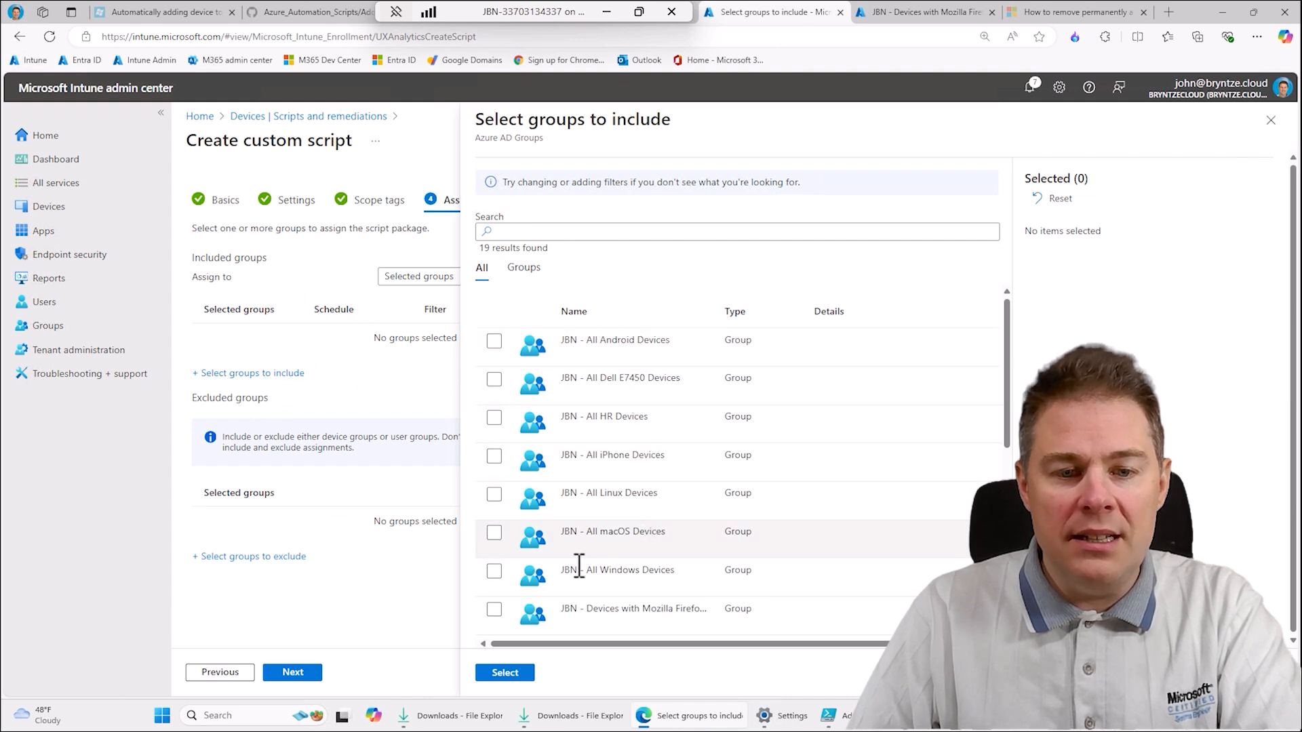
left_click(490, 575)
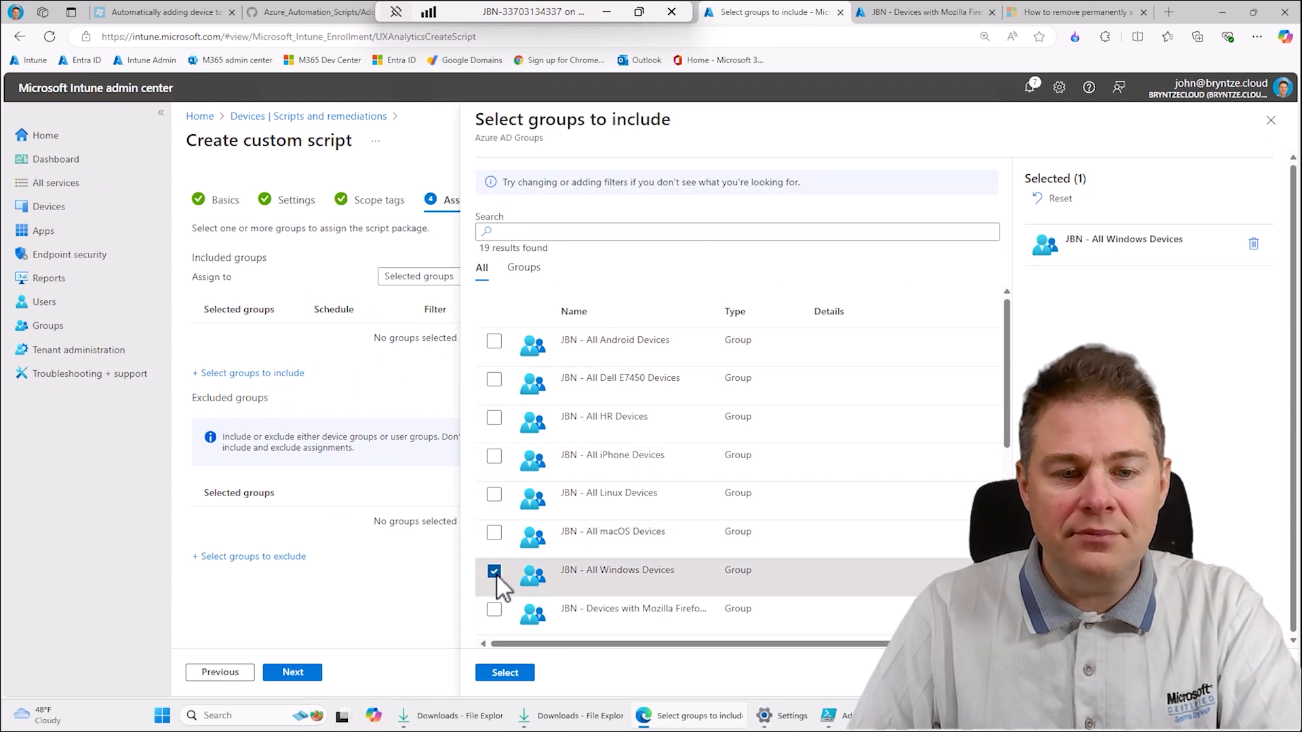
left_click(505, 673)
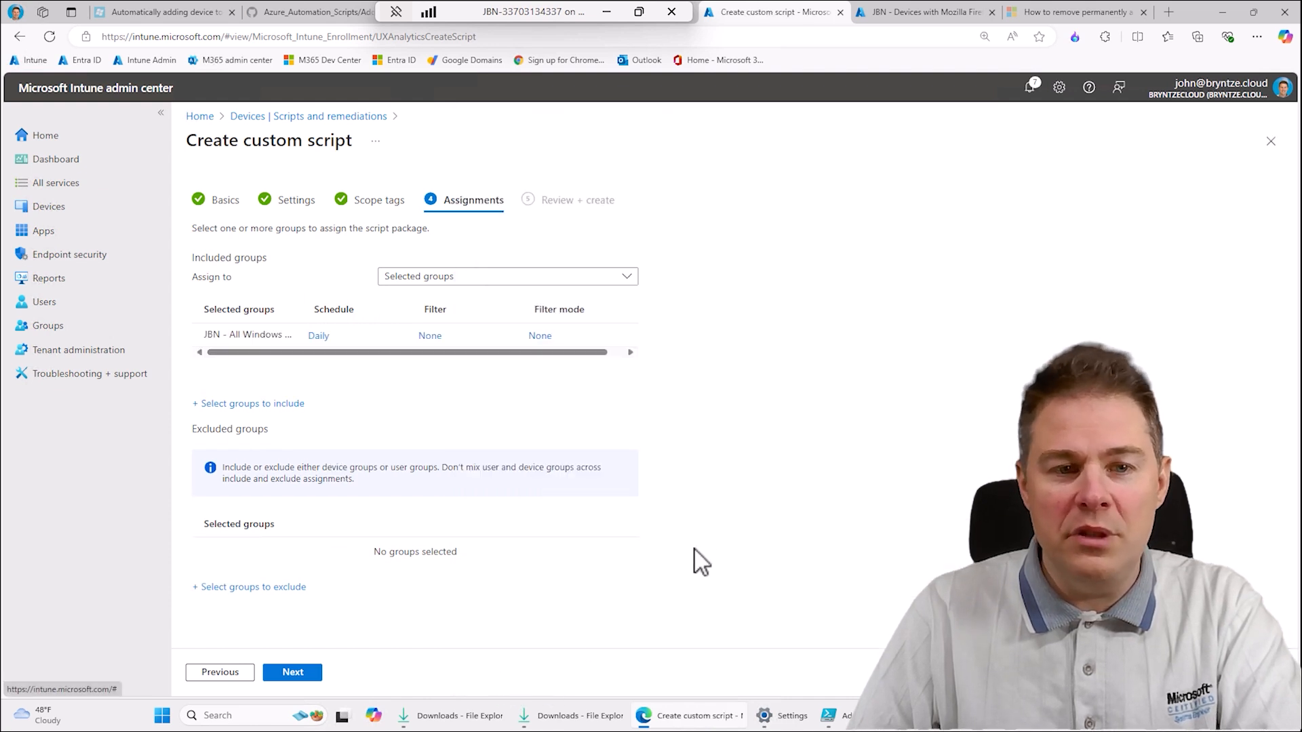
- Schedule the assigned group's script to run hourly, repeating every 6 hours, and finish creating the script package
left_click(316, 336)
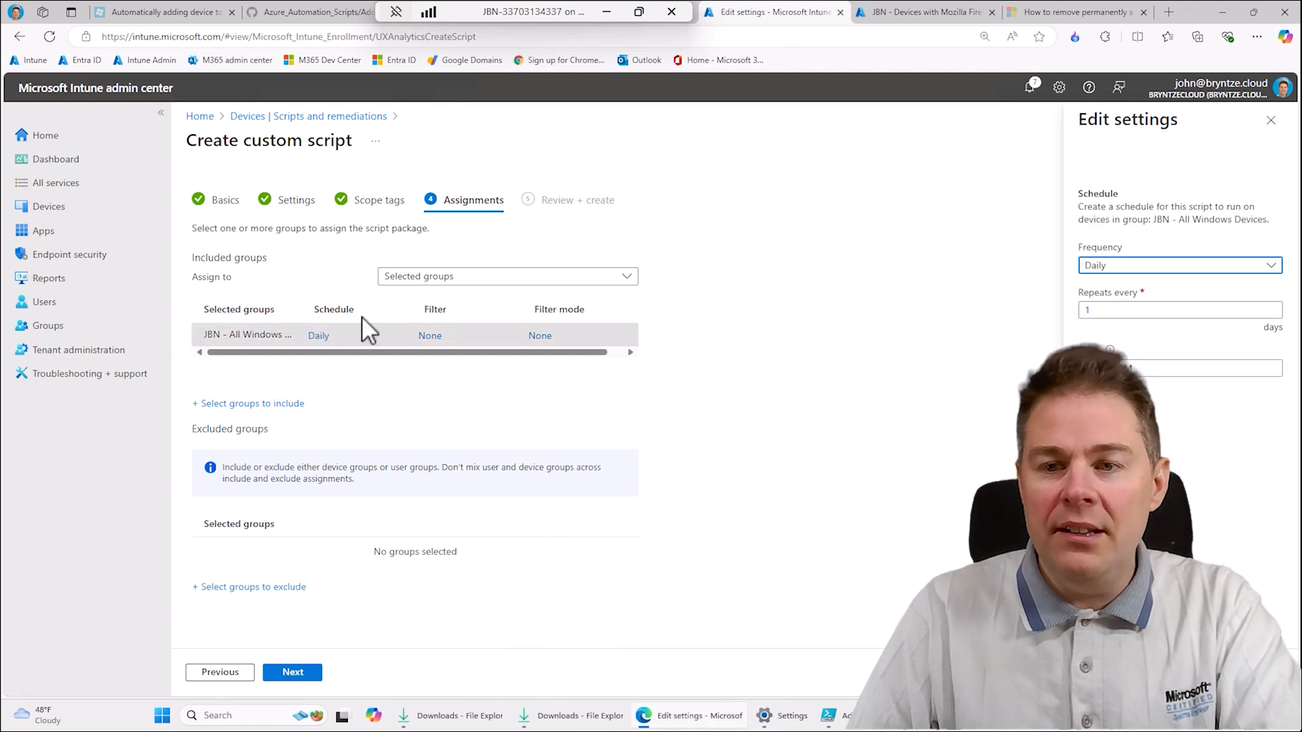
left_click(1116, 266)
left_click(1098, 309)
double_click(1087, 310)
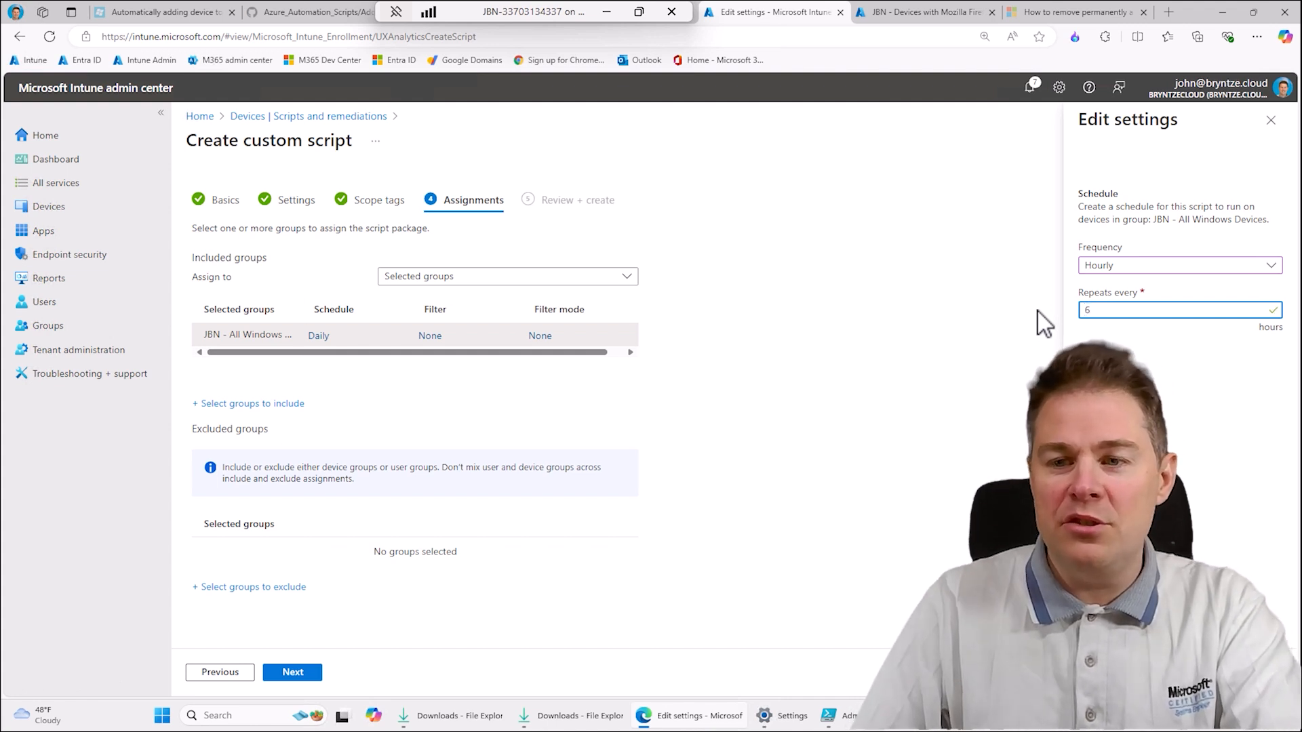
type("6")
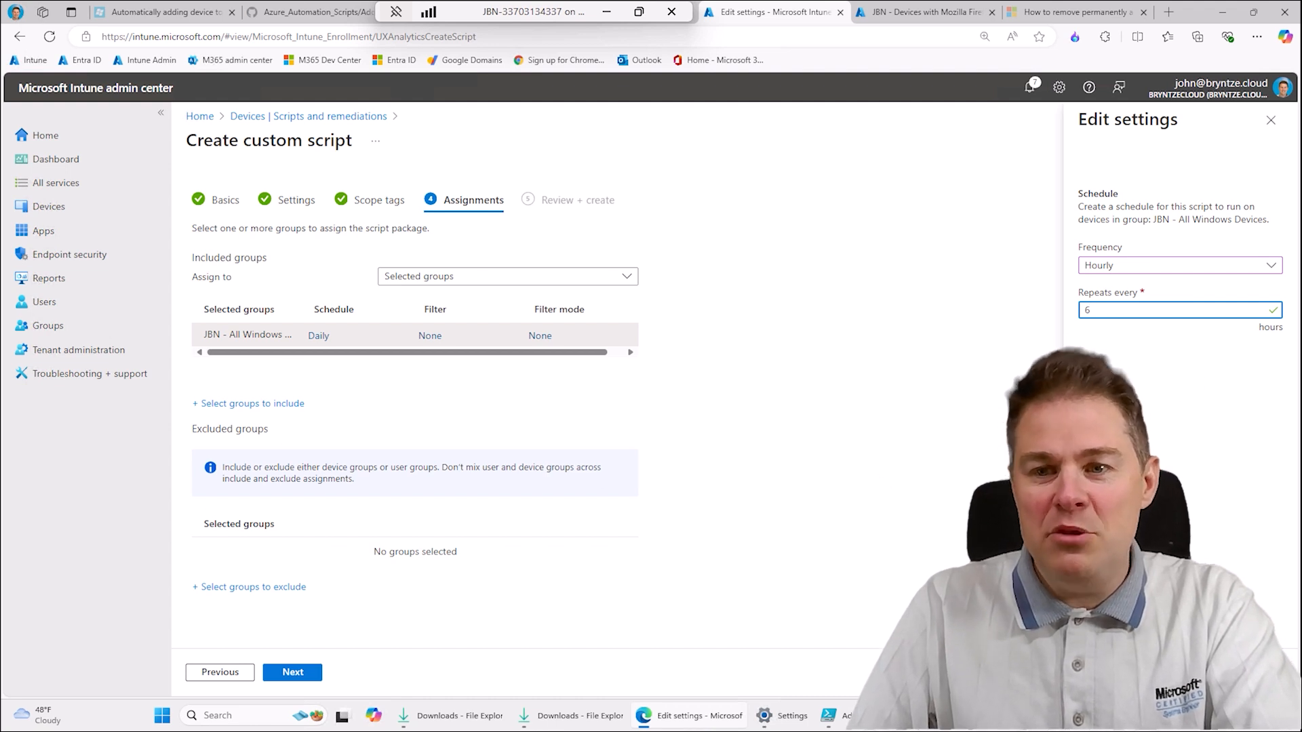
left_click(1108, 672)
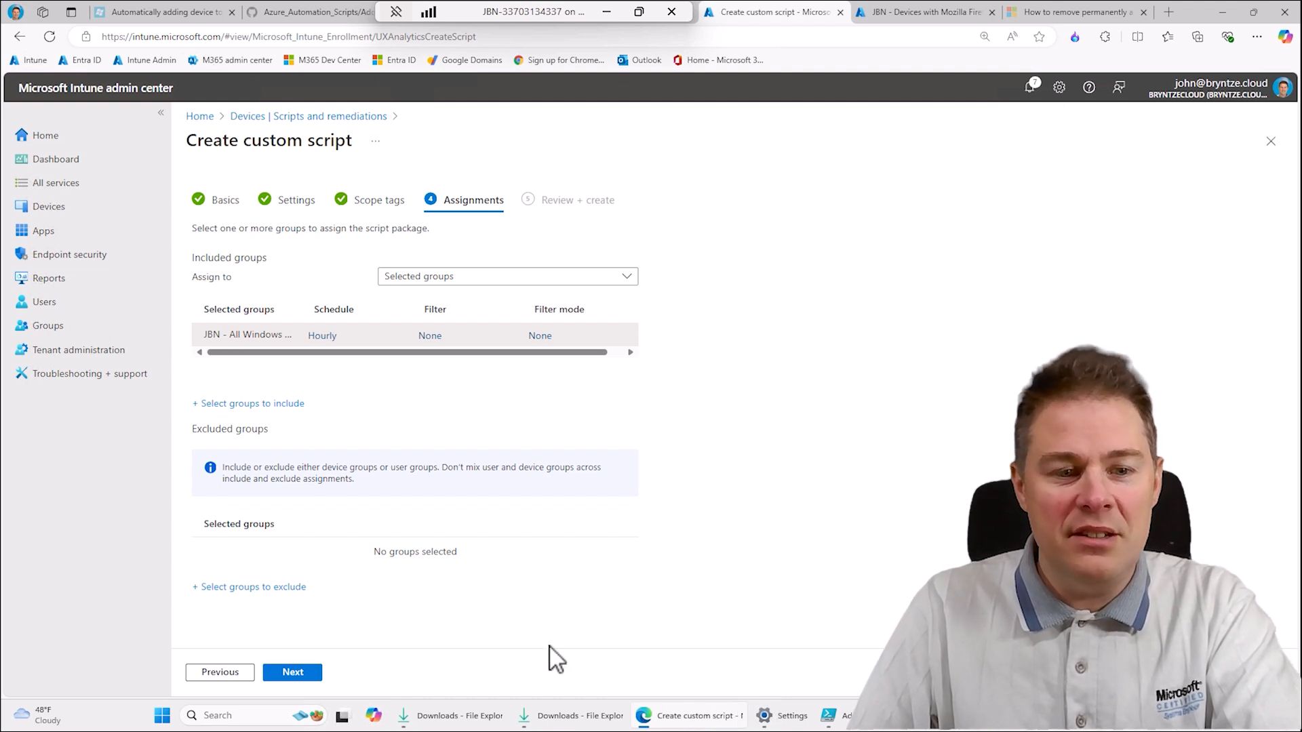
left_click(297, 672)
left_click(296, 672)
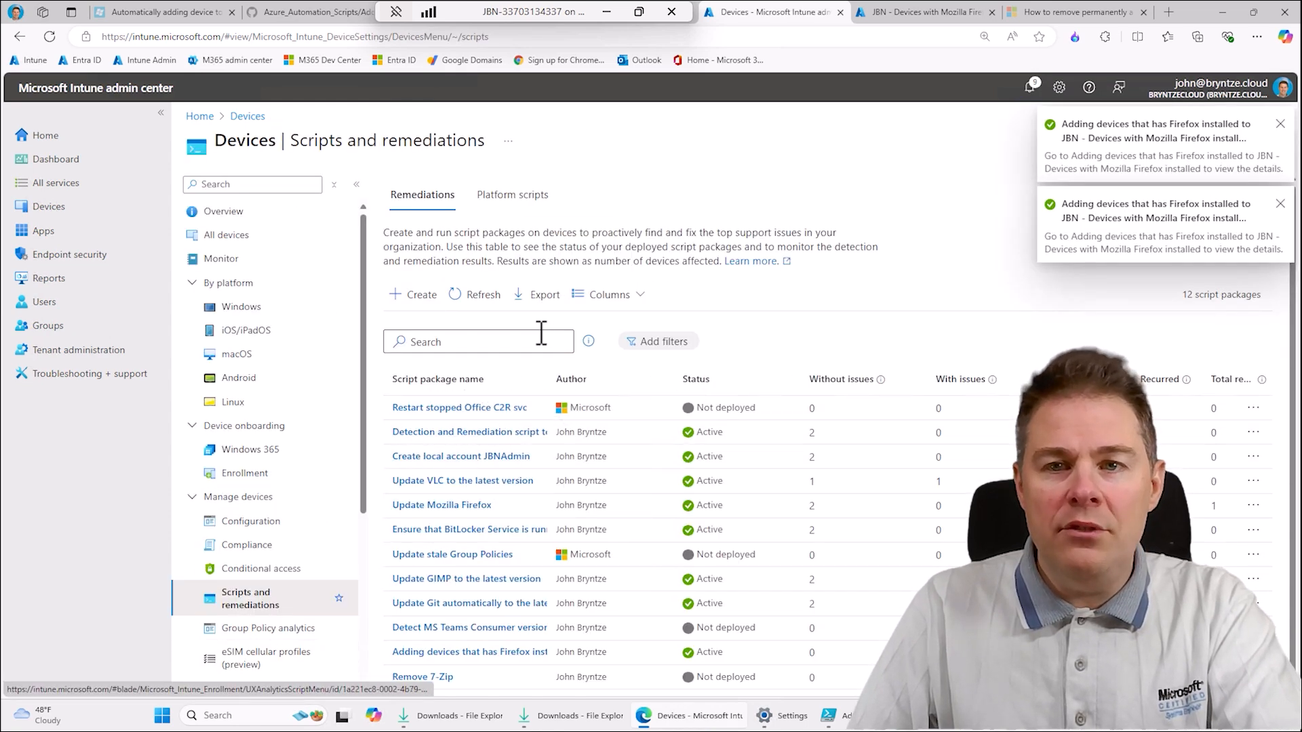
left_click(905, 12)
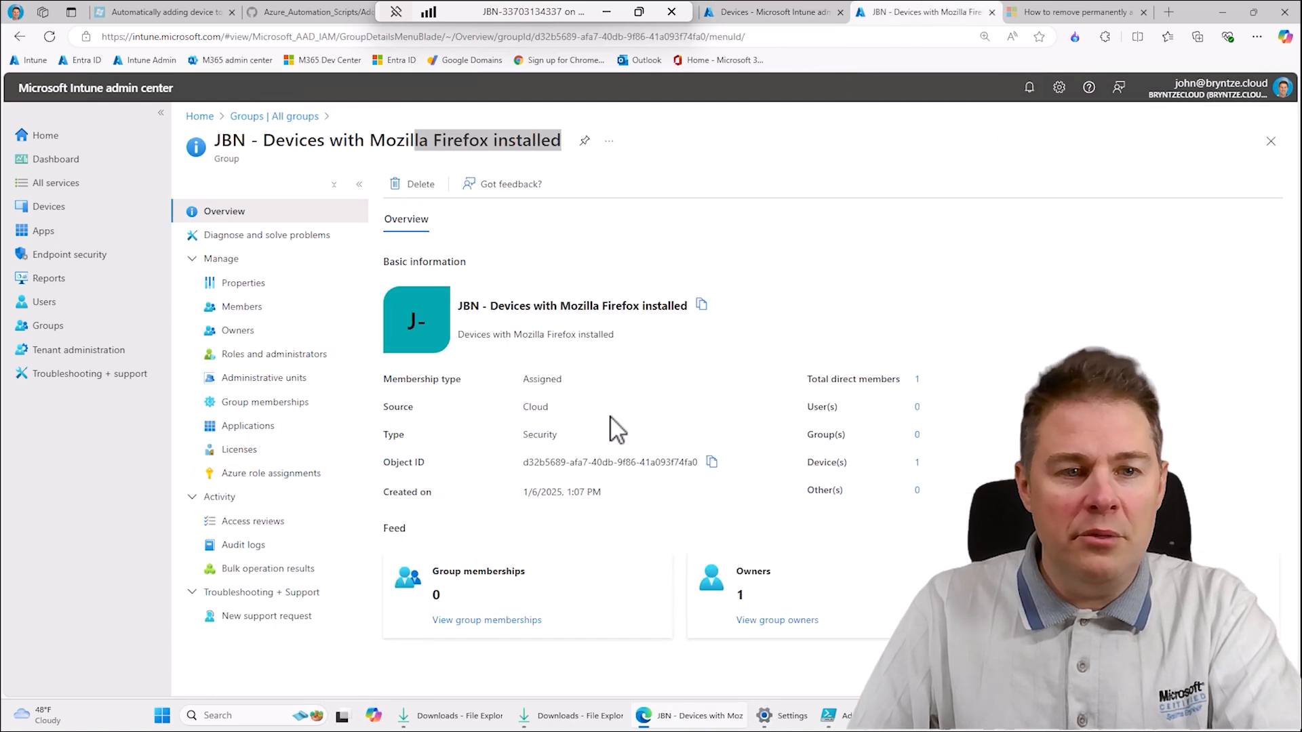
left_click(244, 311)
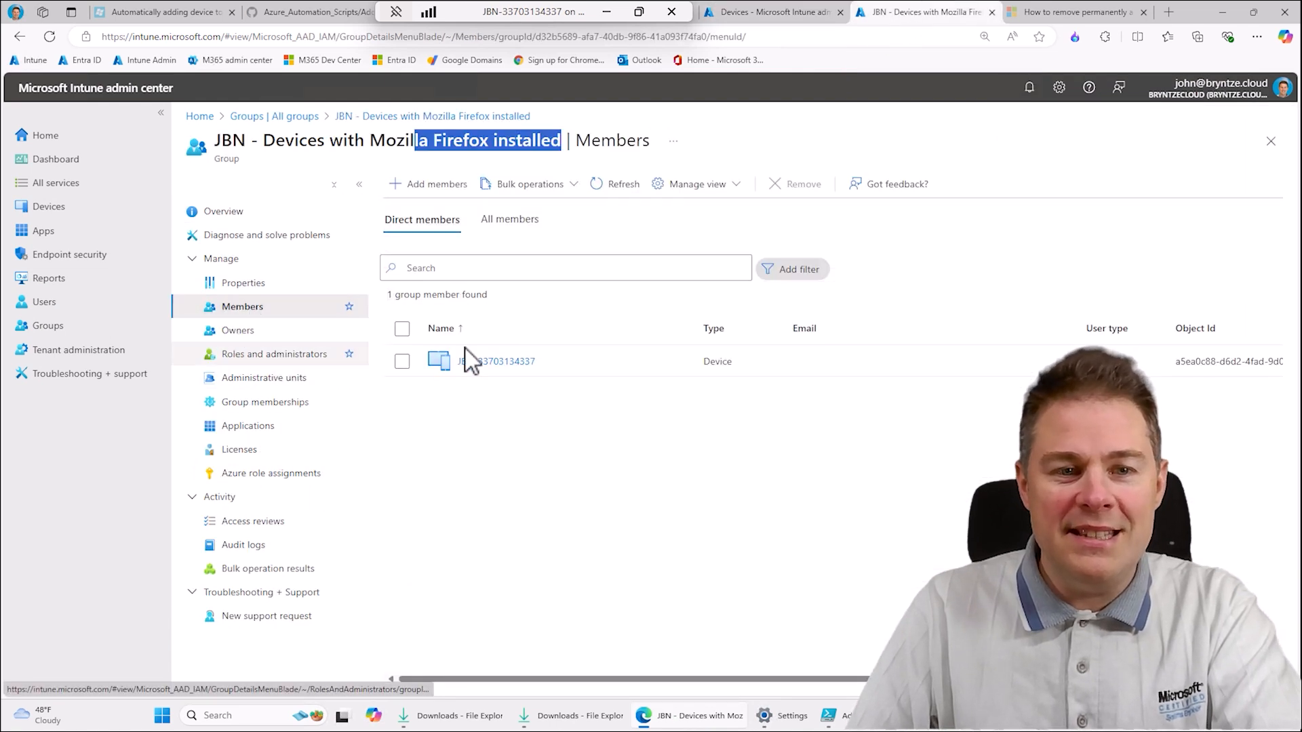
left_click(402, 364)
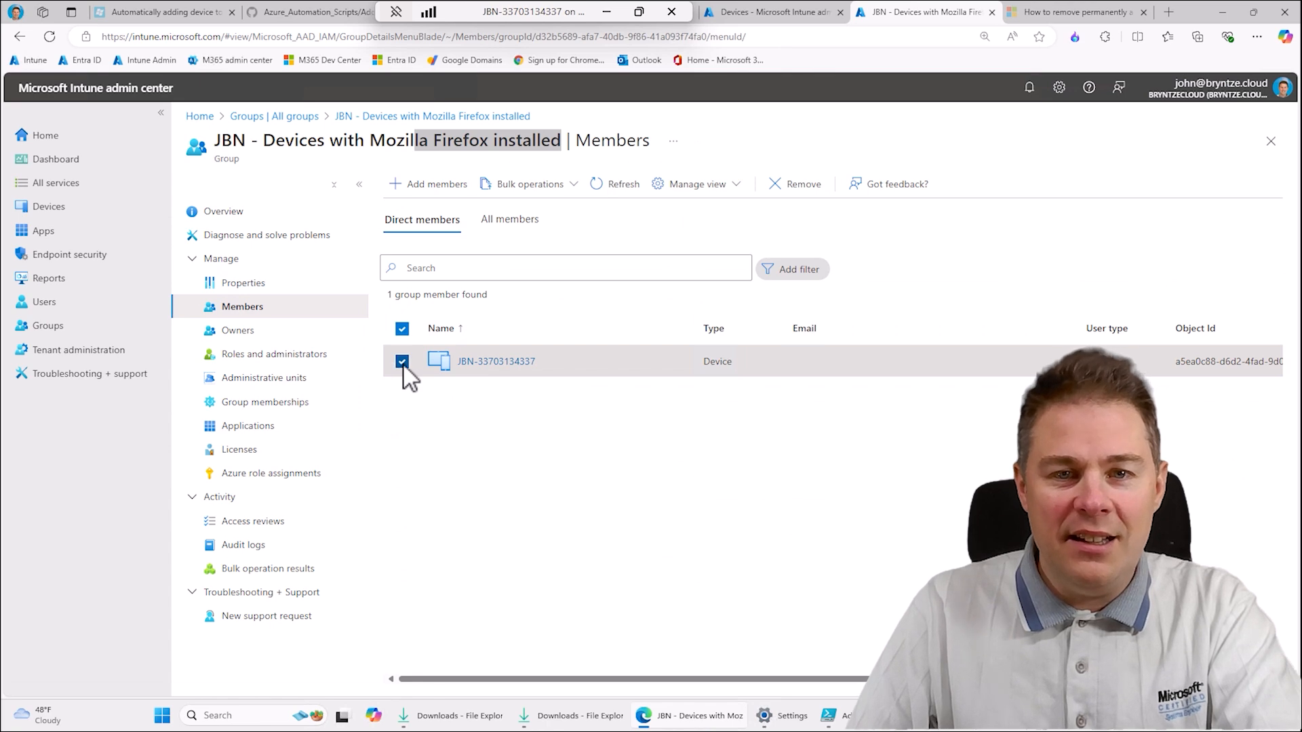
left_click(806, 184)
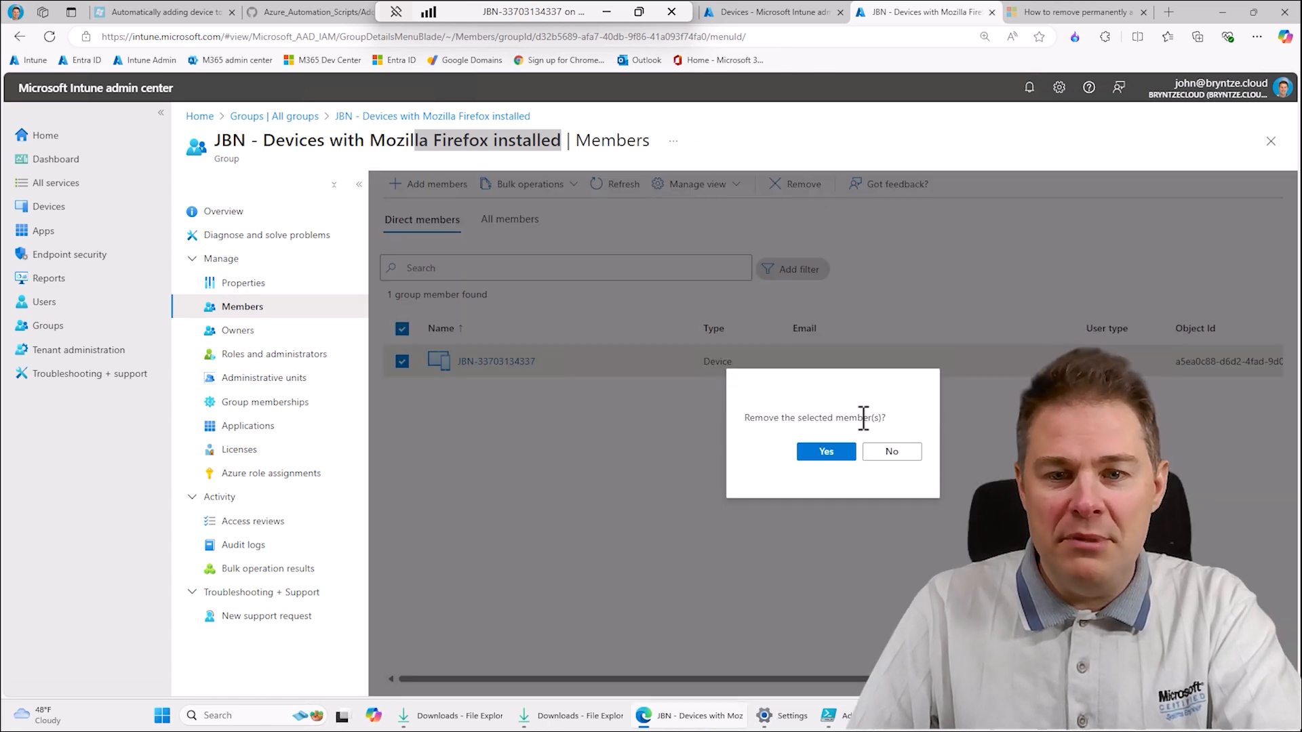
left_click(828, 453)
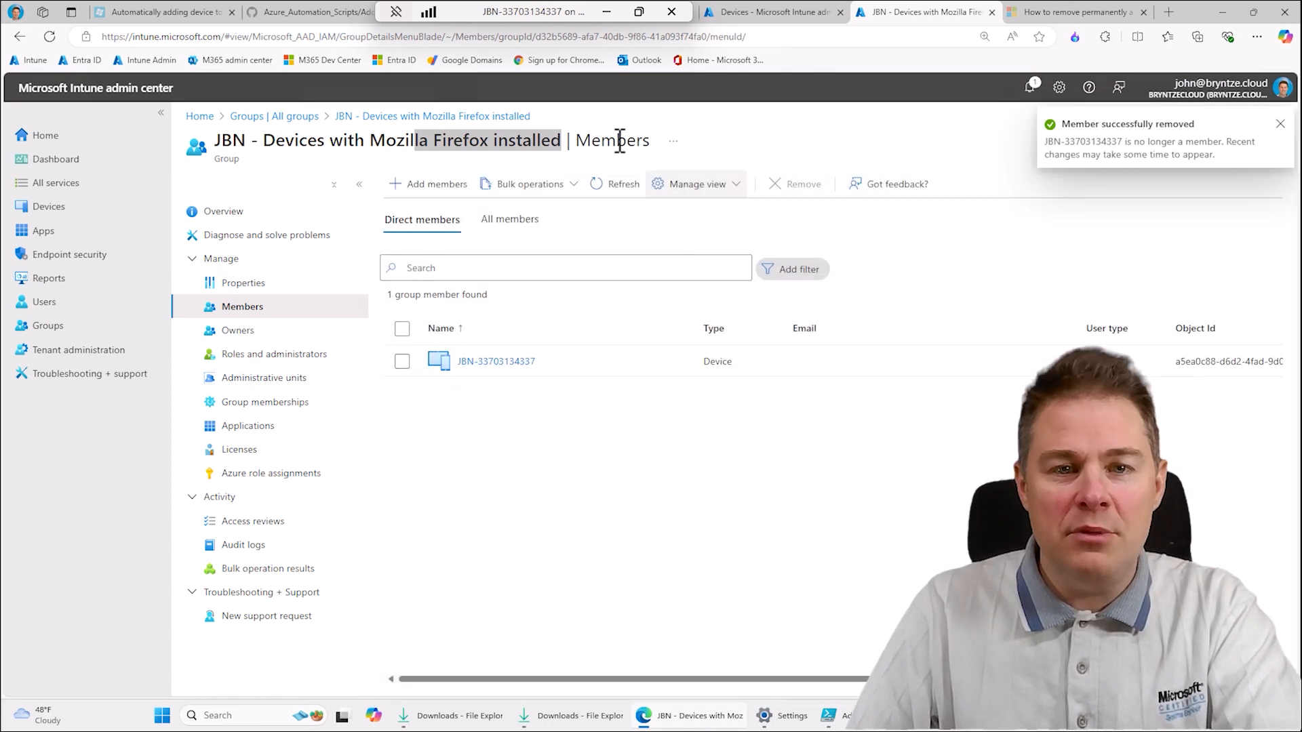
left_click(626, 190)
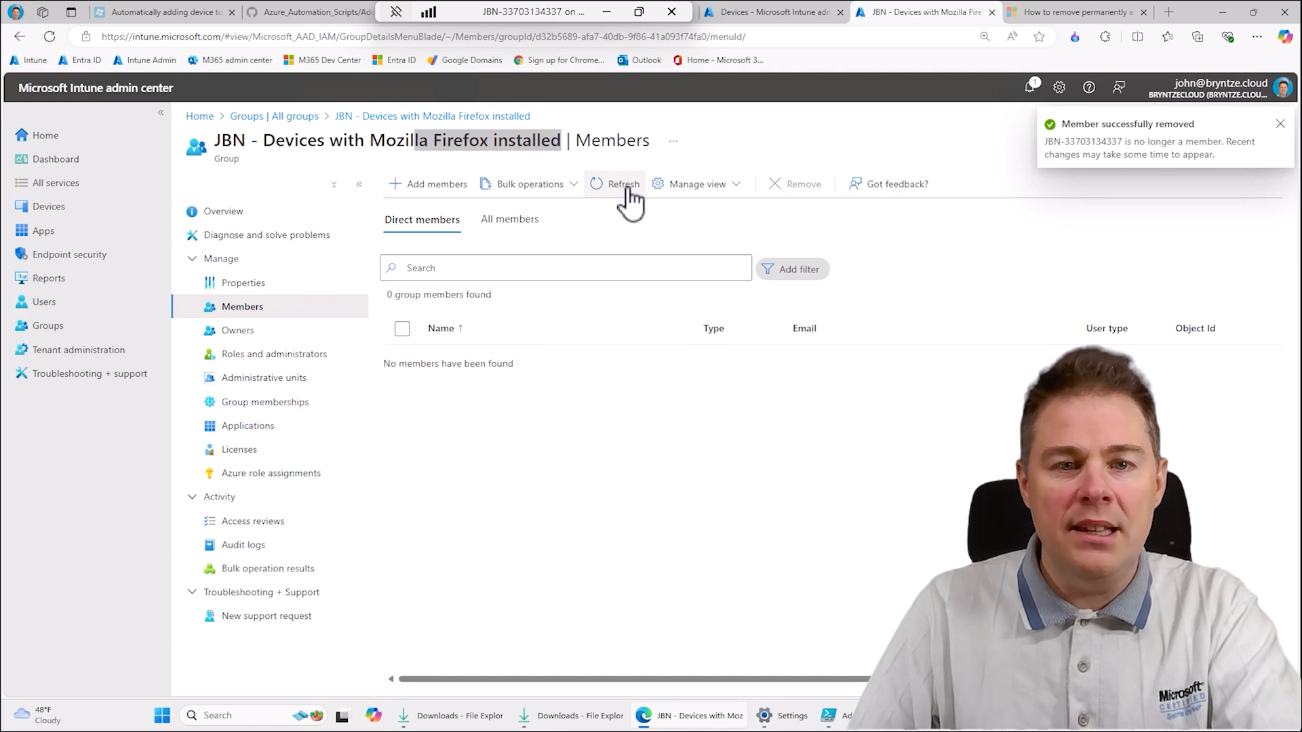
left_click(60, 216)
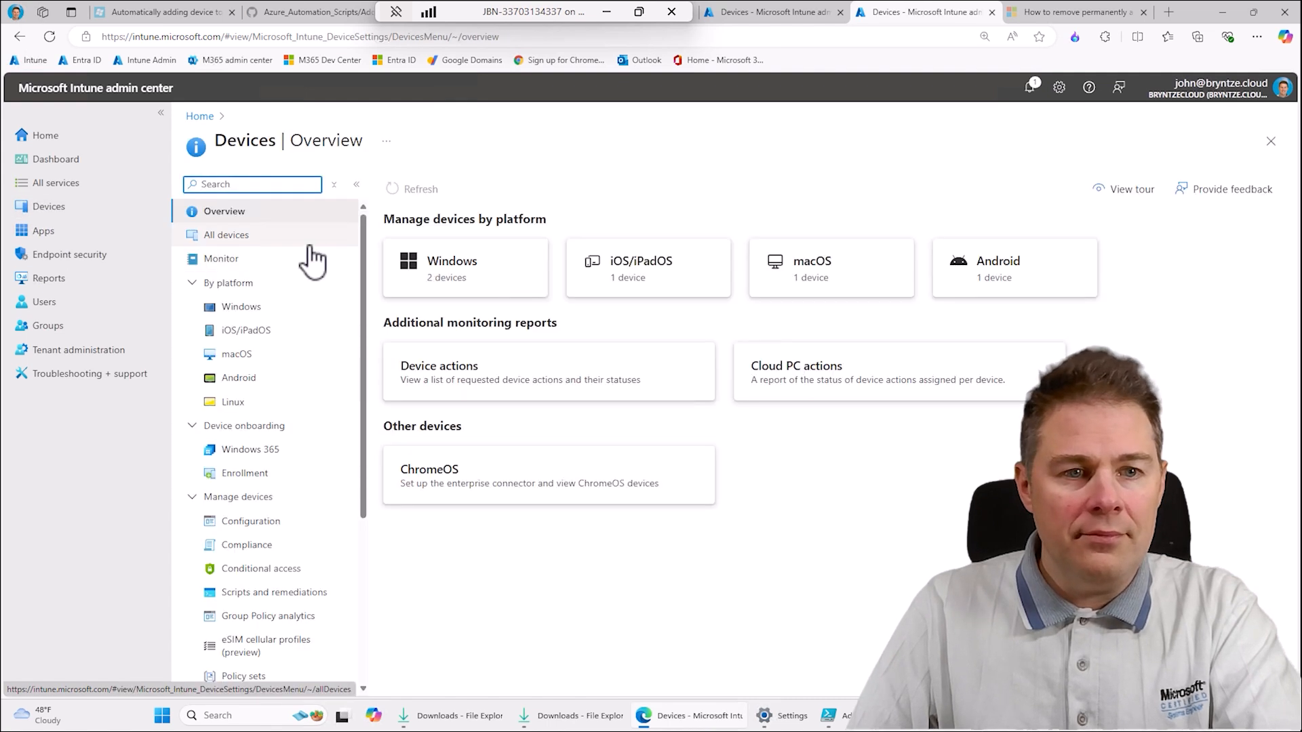
left_click(225, 237)
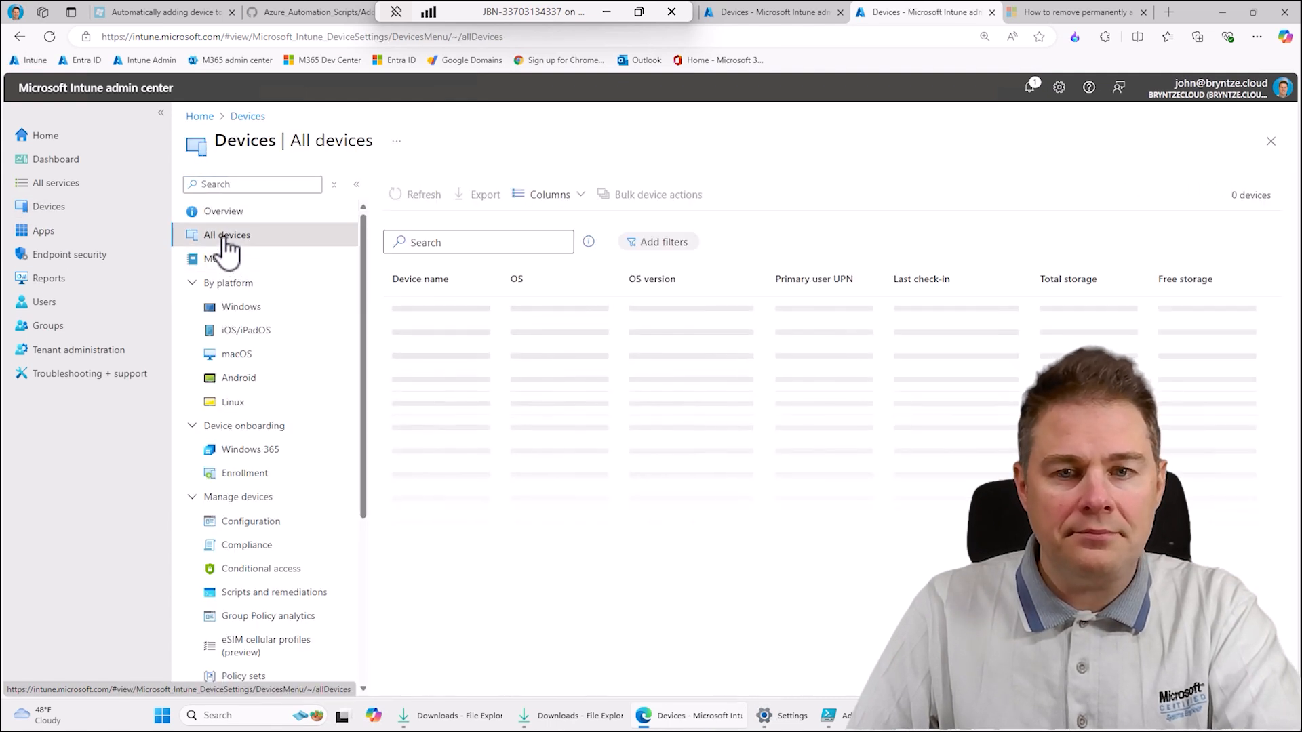
left_click(444, 310)
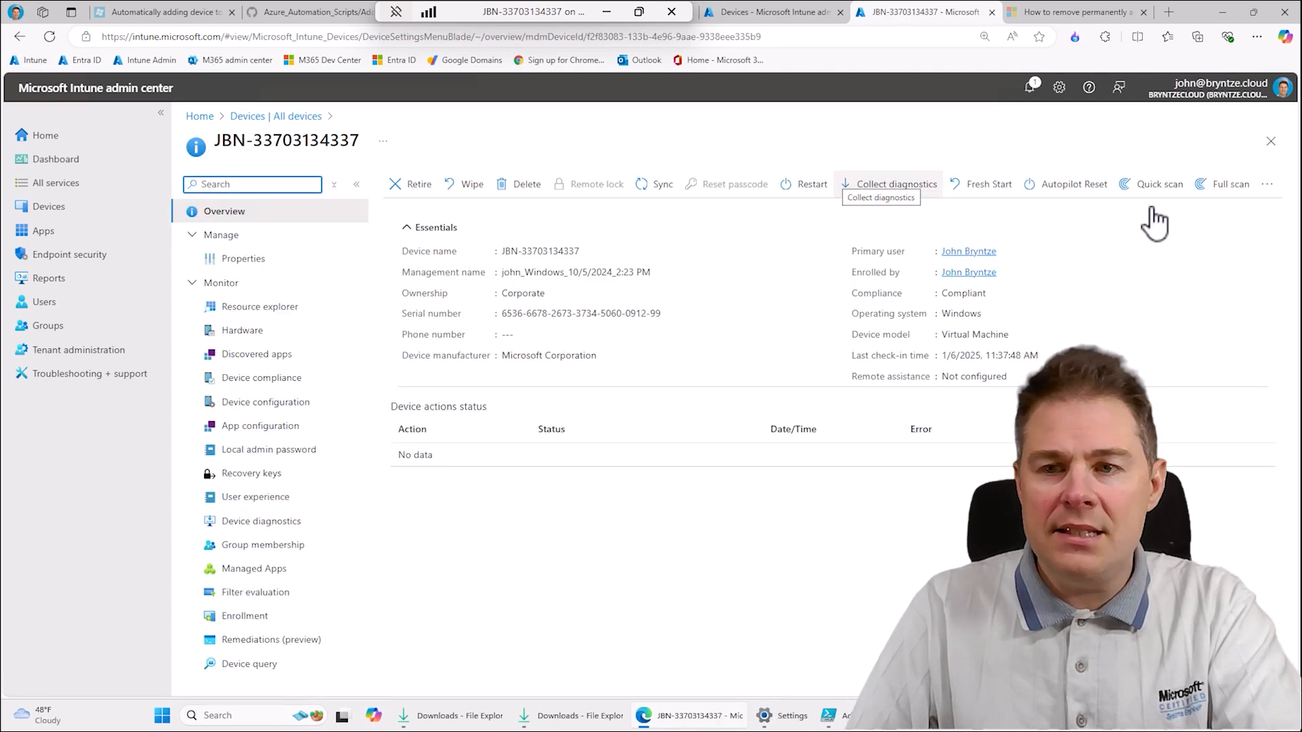
left_click(1266, 183)
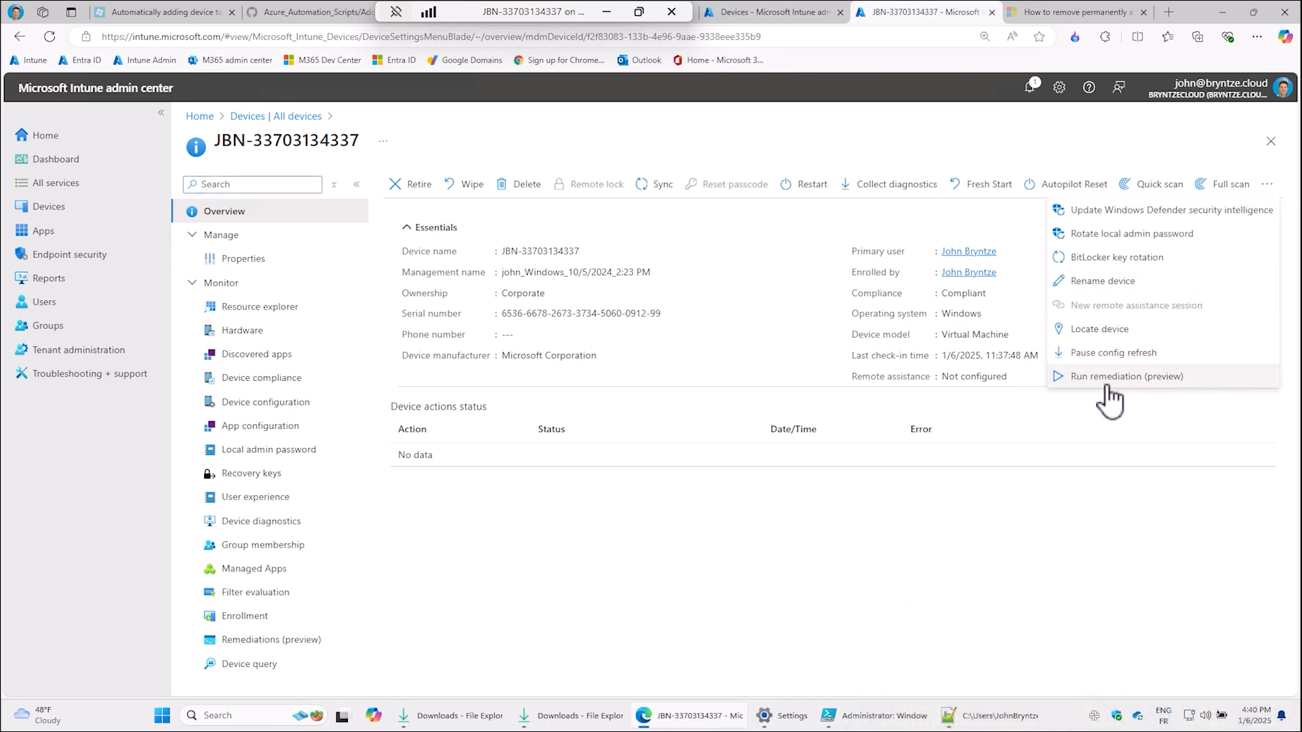
left_click(1119, 381)
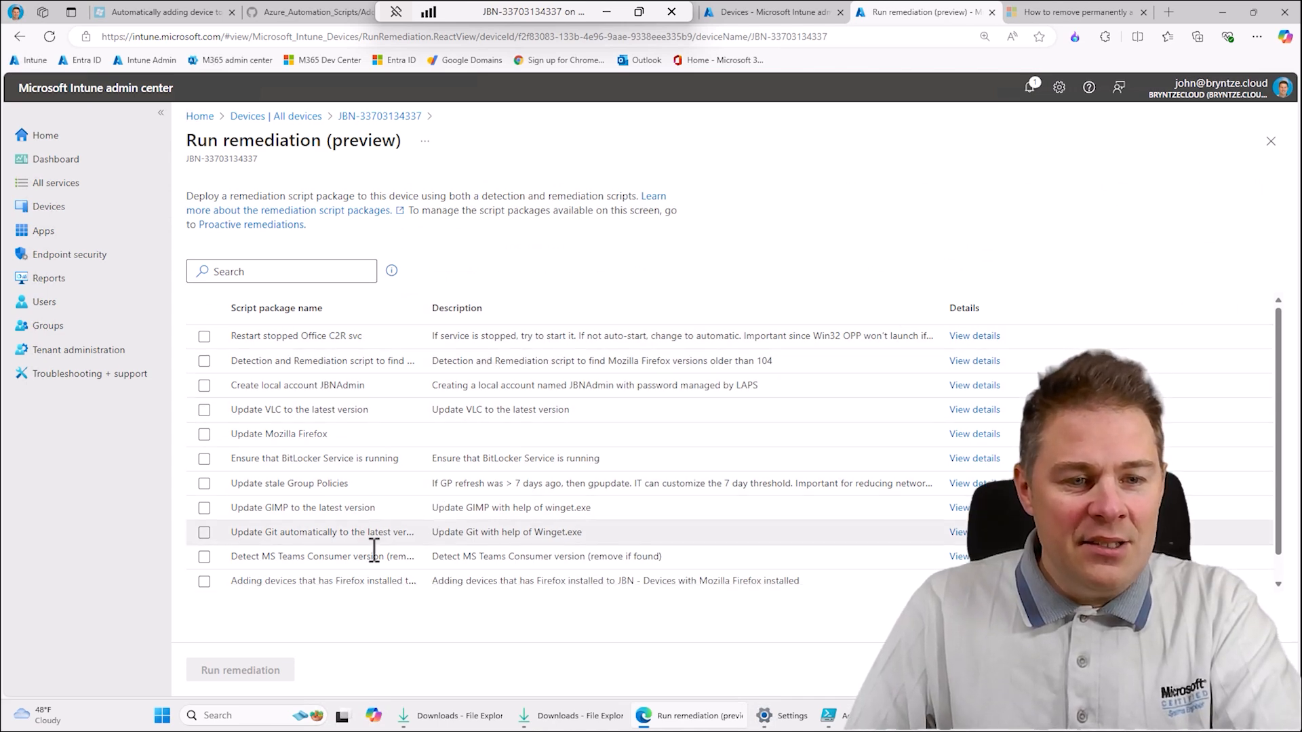
left_click(204, 582)
left_click(204, 582)
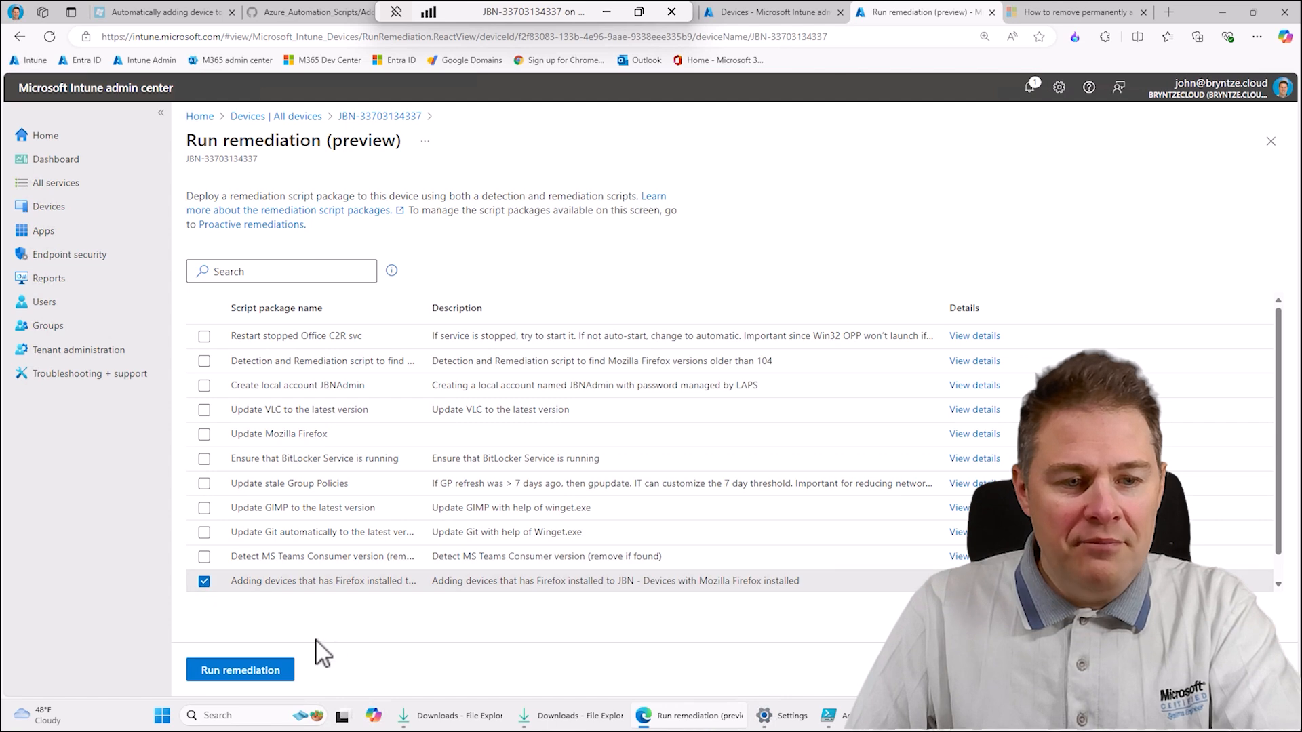
left_click(256, 673)
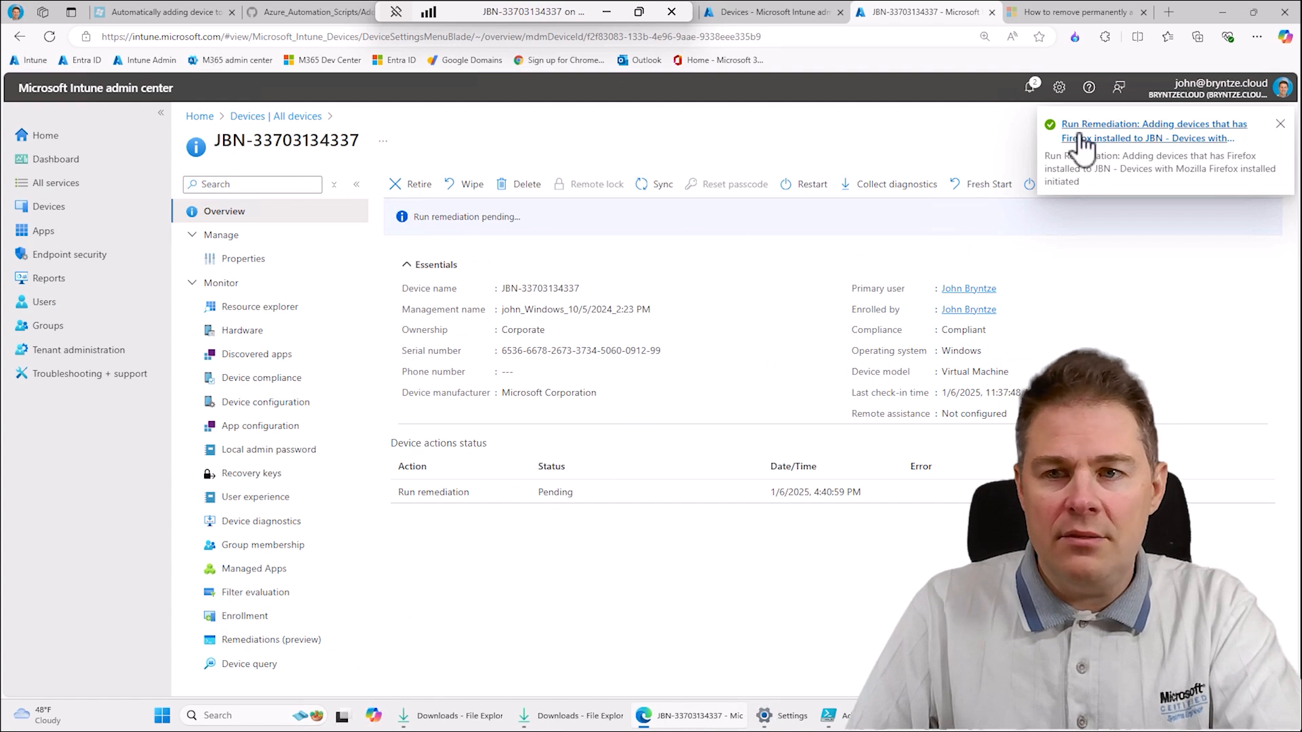
- Dismiss the notification and reload the device's overview to check the status of the remediation run
left_click(1280, 124)
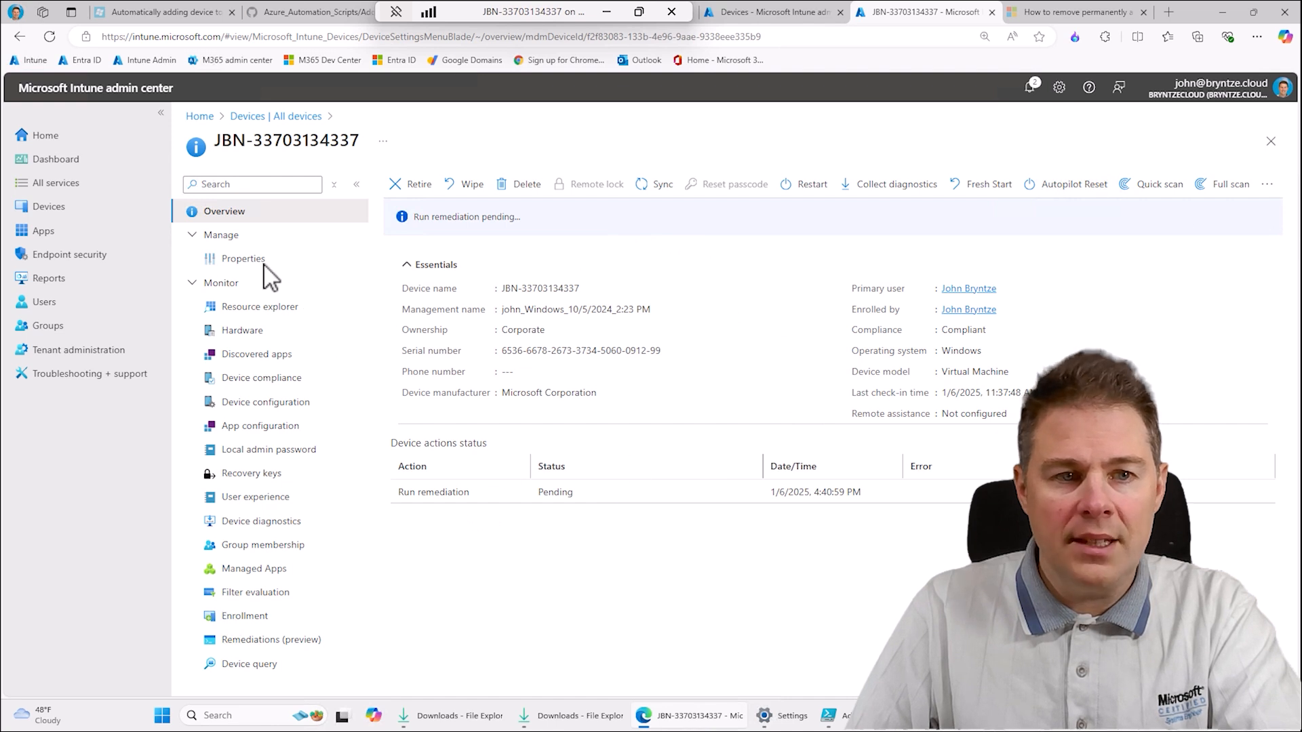
left_click(247, 259)
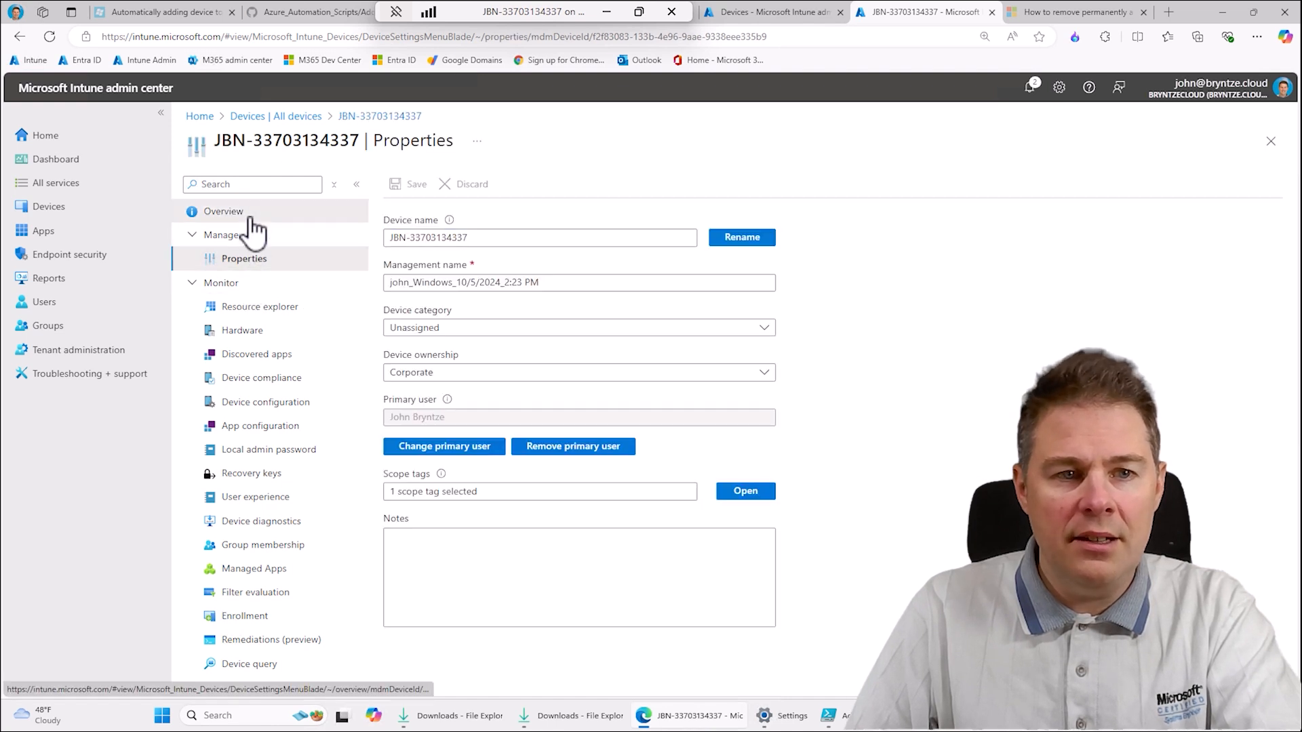
left_click(215, 215)
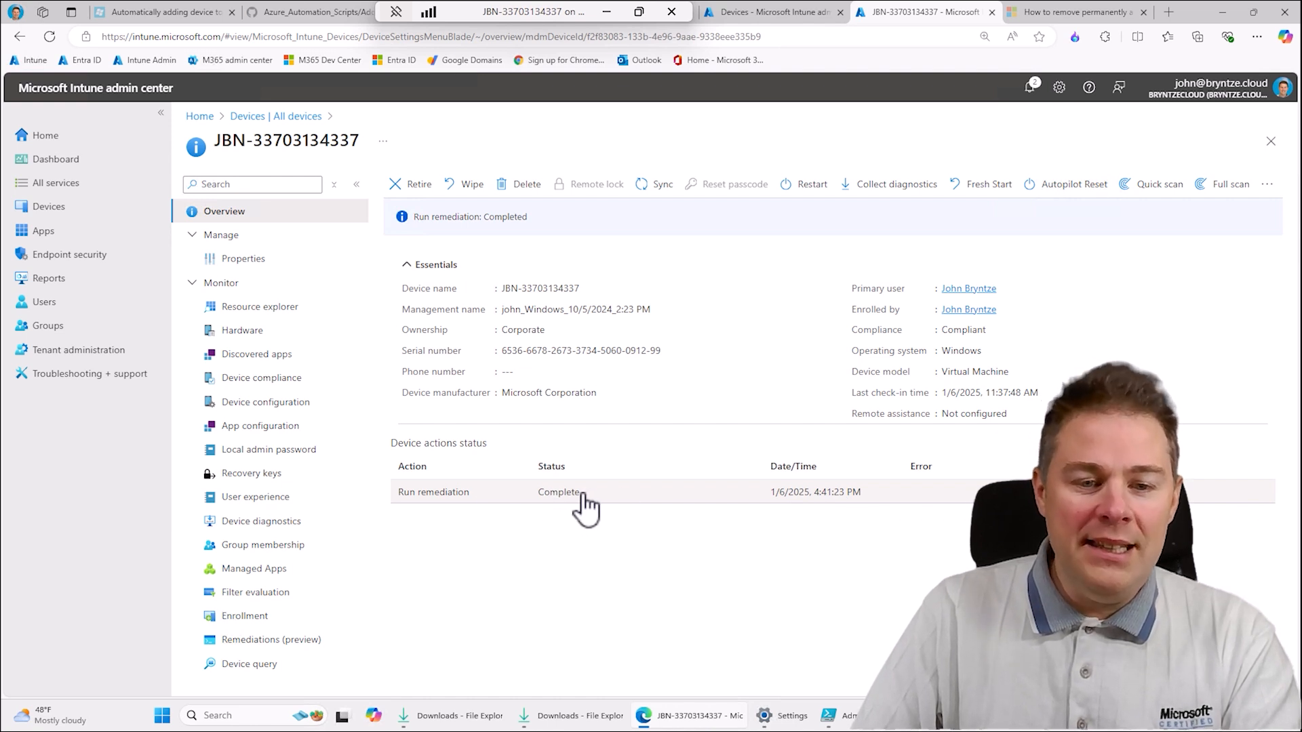
- Switch to the Azure portal, open the newest job of JBN-Runbook-add-to-entria-id, and check its errors
left_click(620, 12)
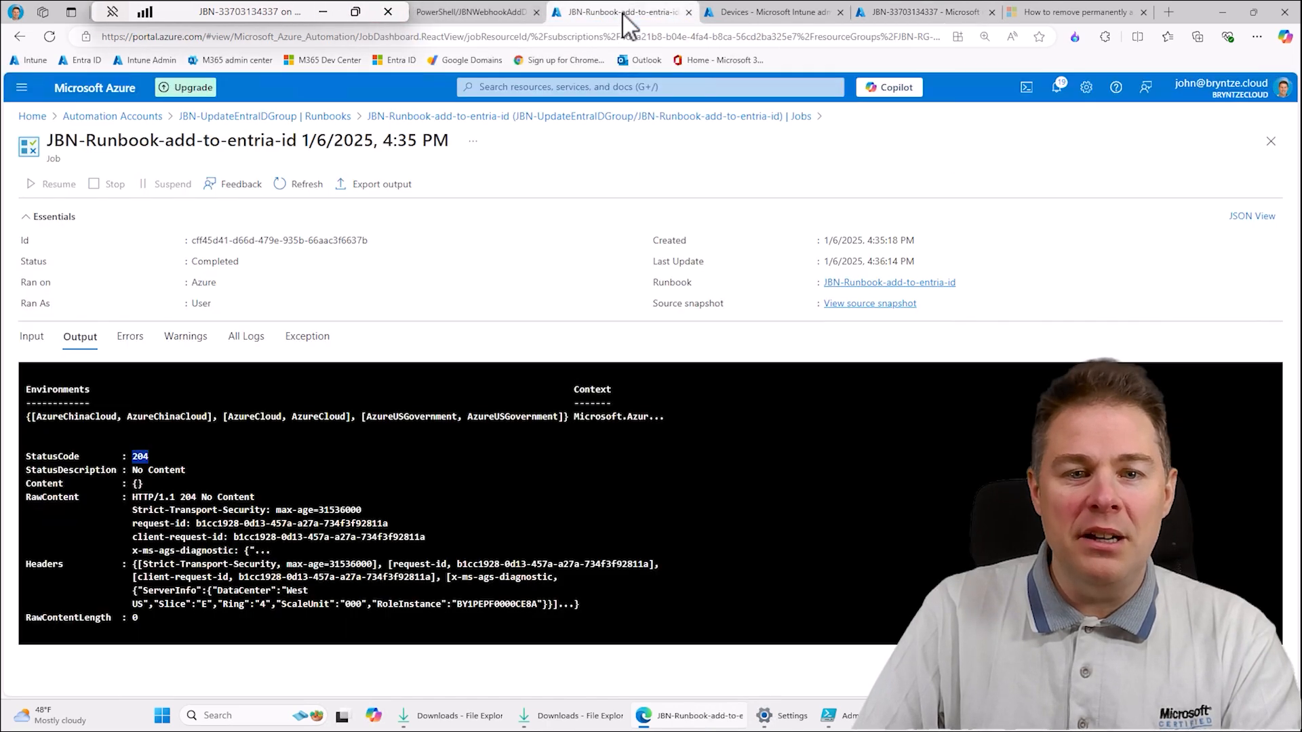
left_click(540, 119)
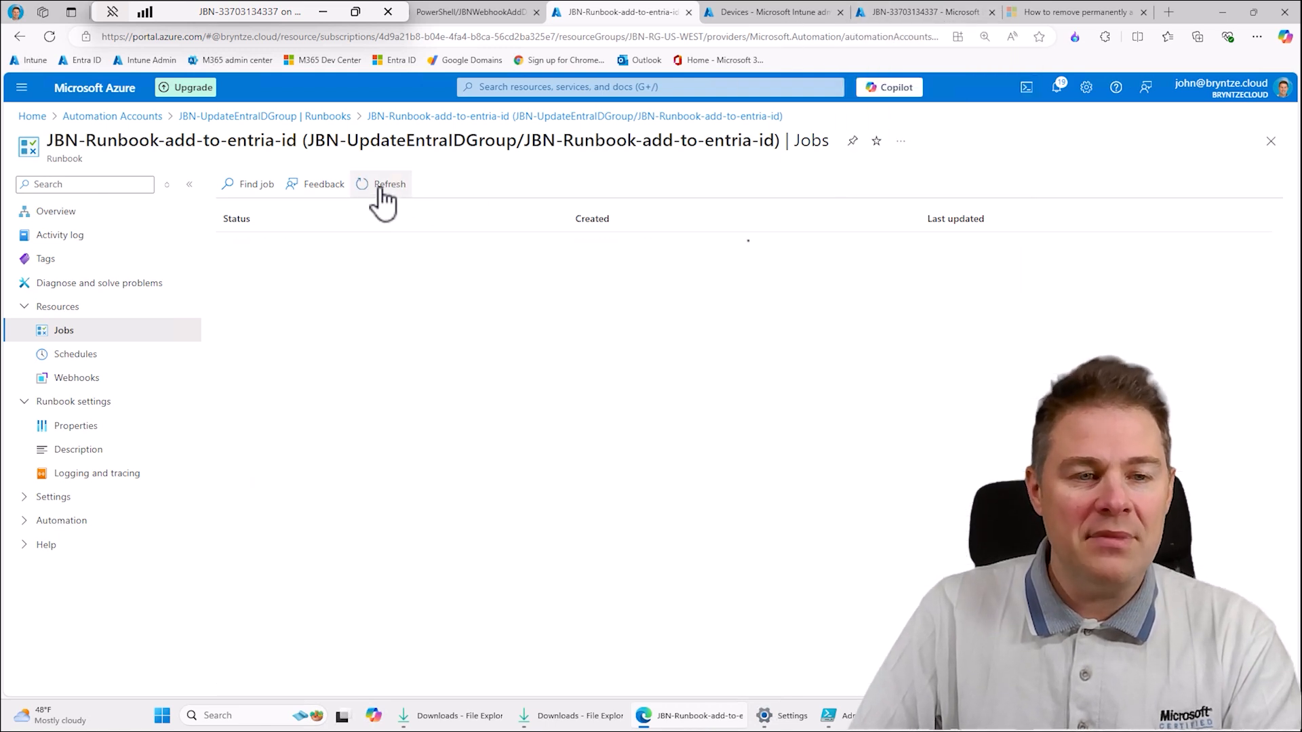
left_click(262, 246)
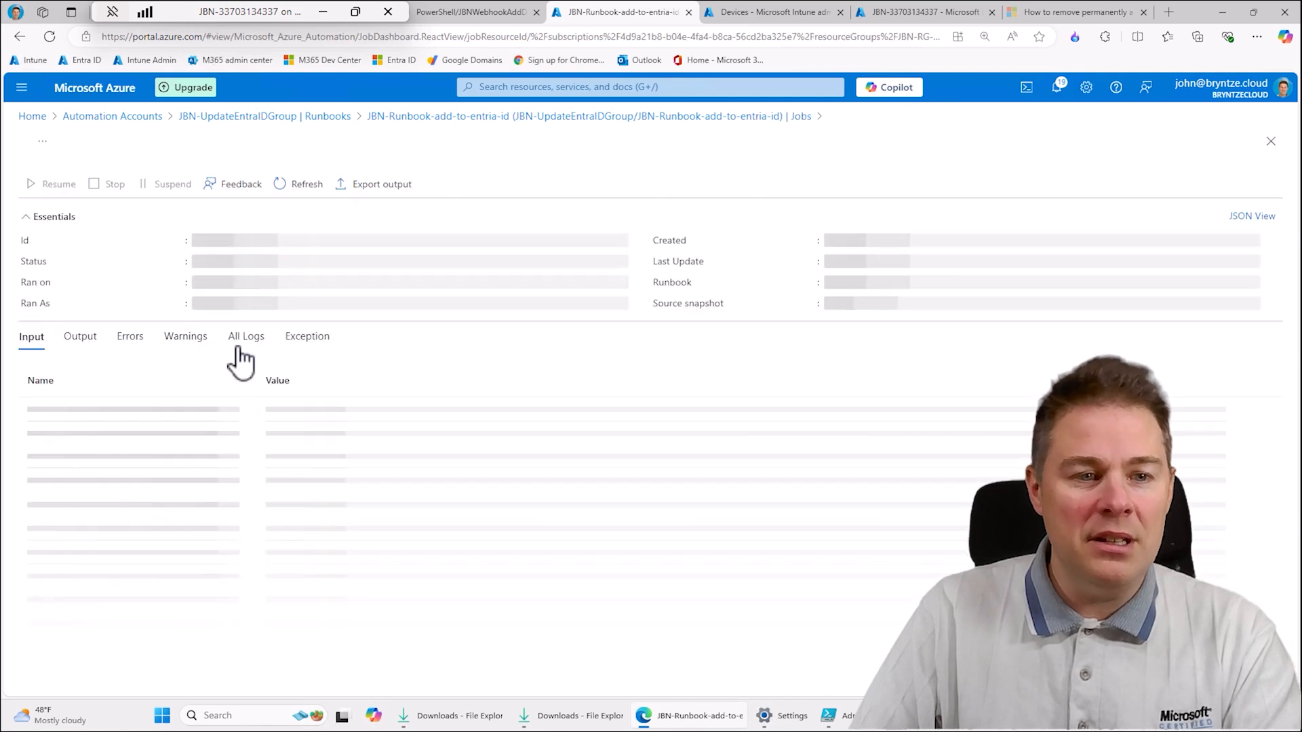
left_click(131, 337)
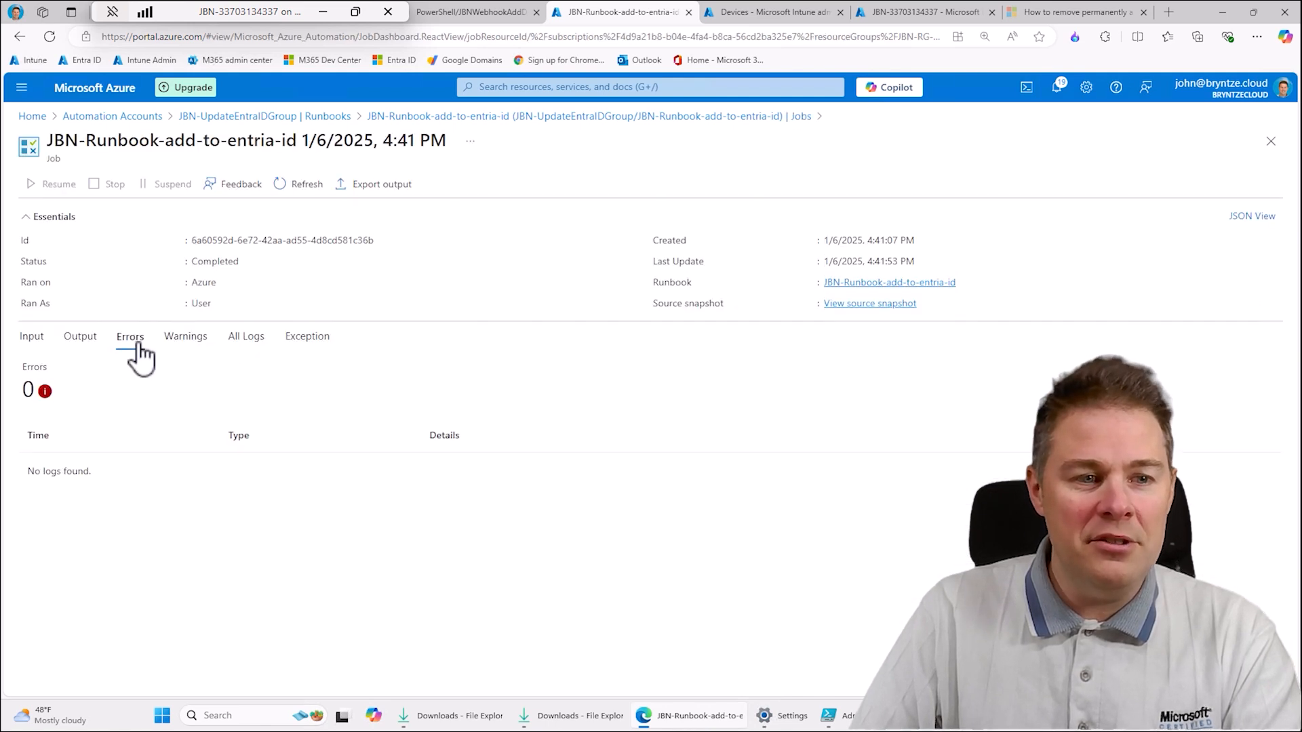
- Switch to Intune and check the member list of the JBN - Devices with Mozilla Firefox installed group
left_click(905, 8)
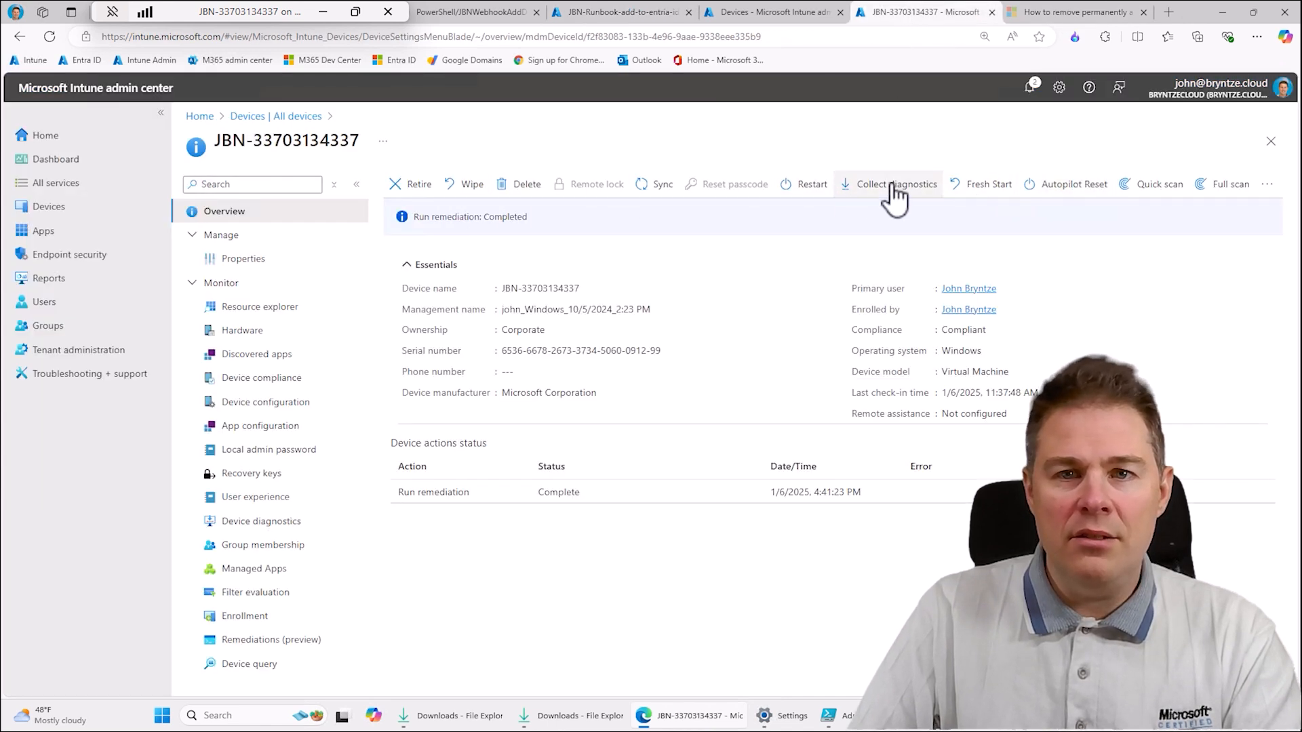
left_click(779, 13)
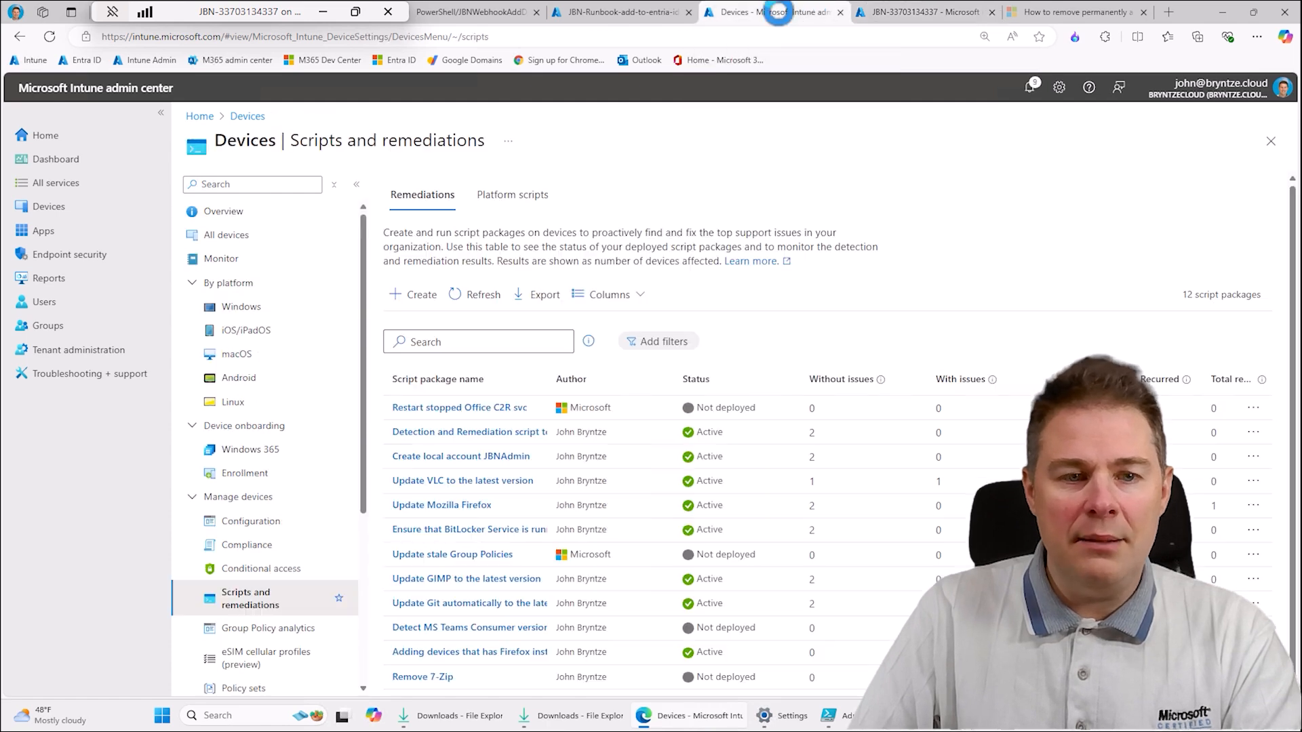
left_click(885, 15)
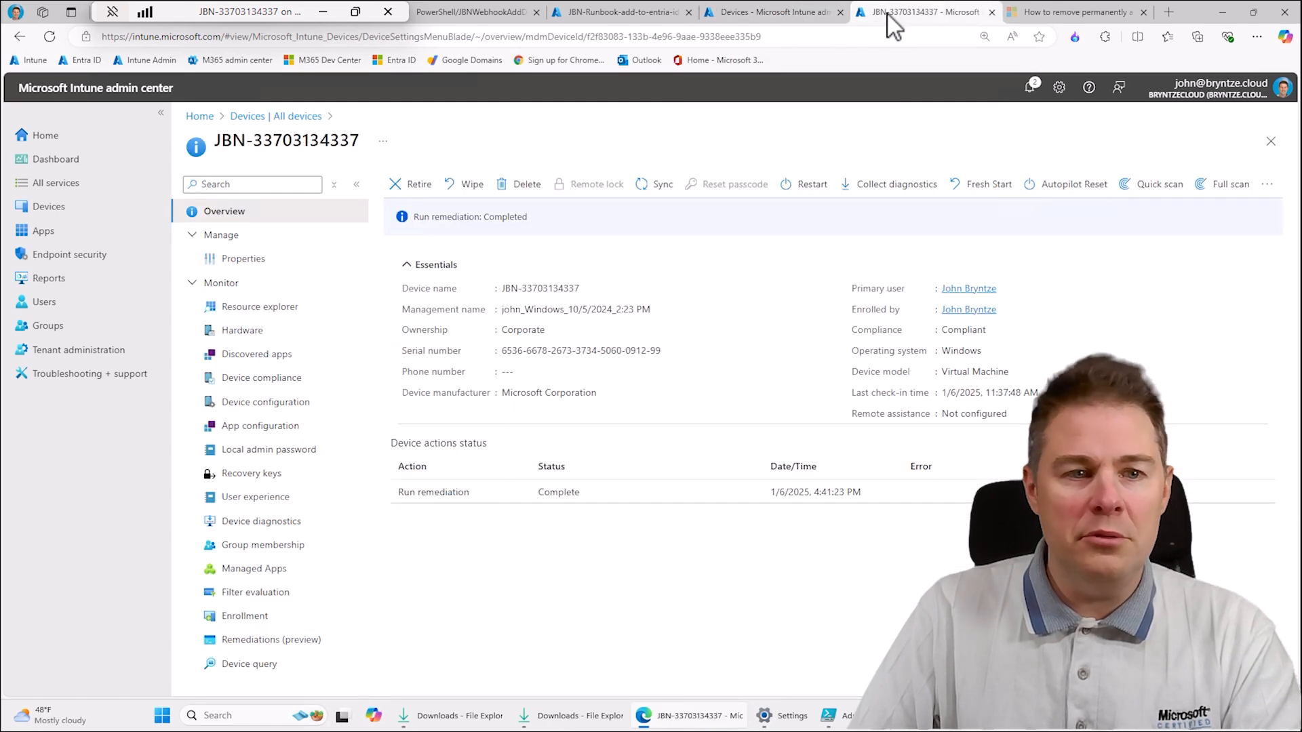
left_click(66, 328)
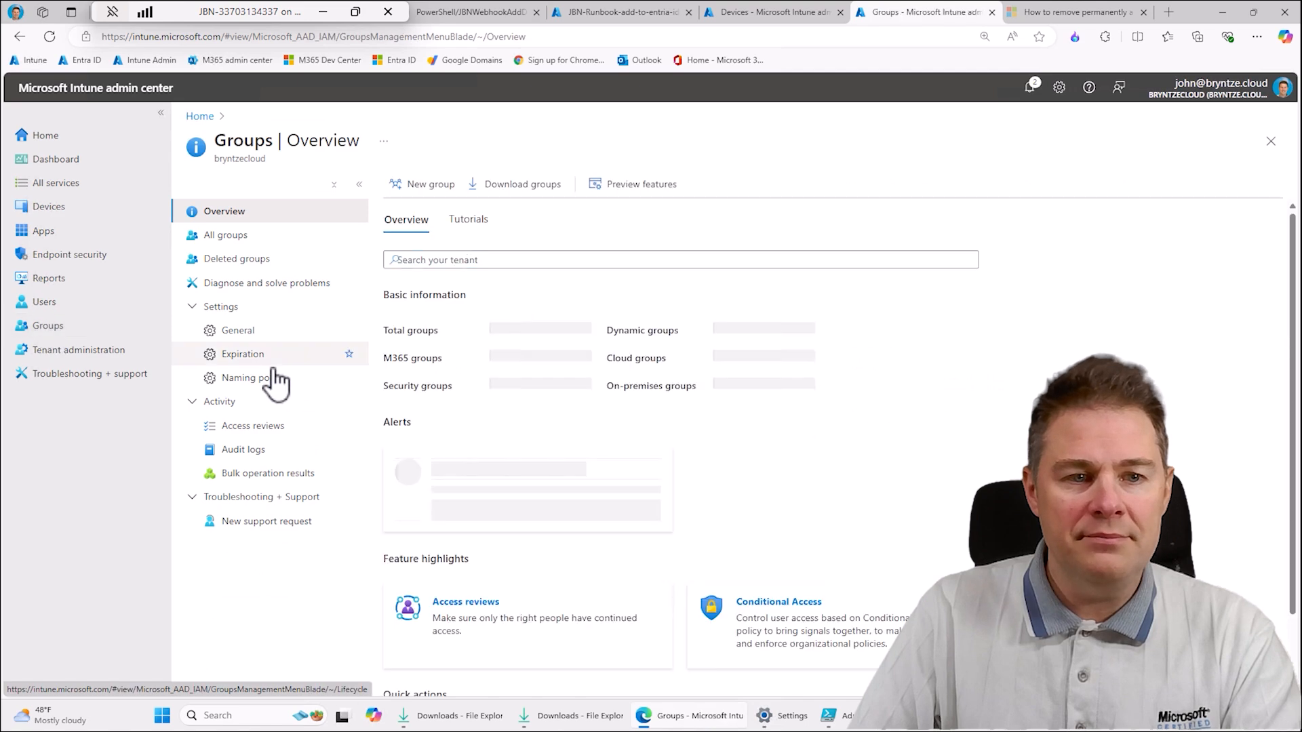
left_click(230, 235)
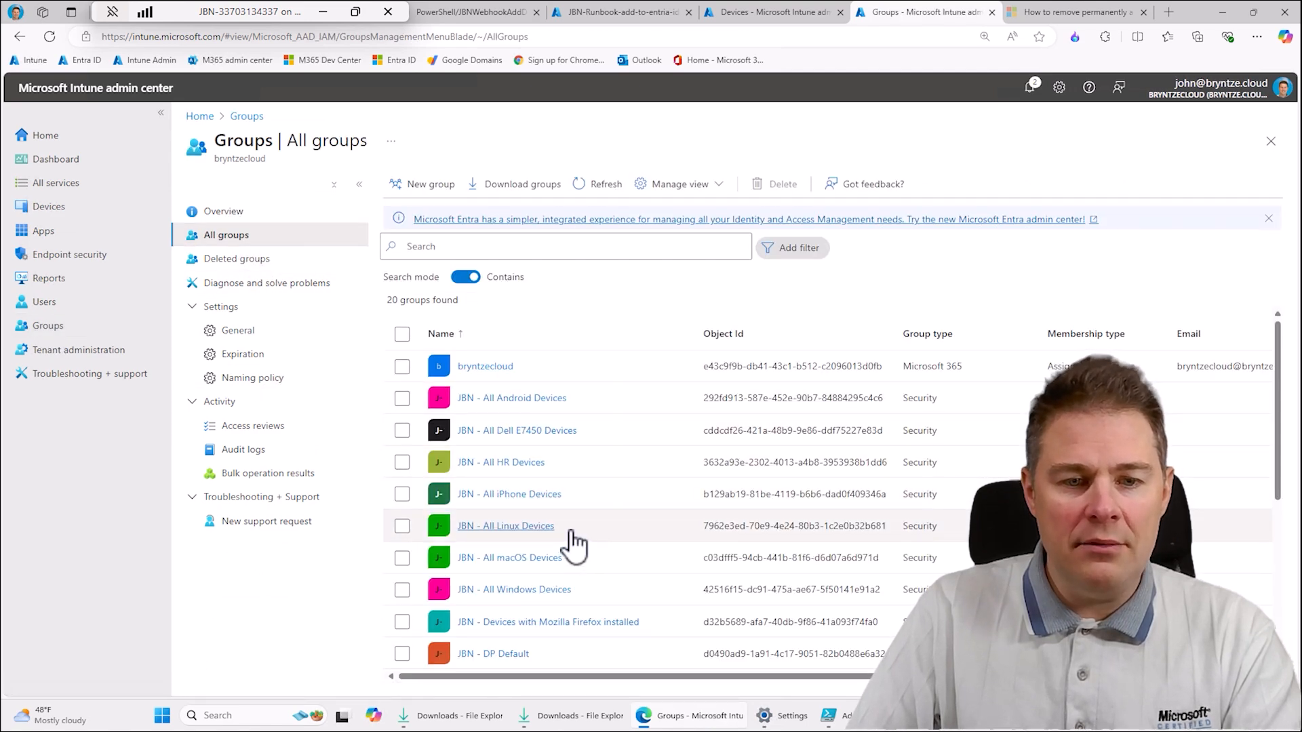
scroll(575, 546, "down", 3)
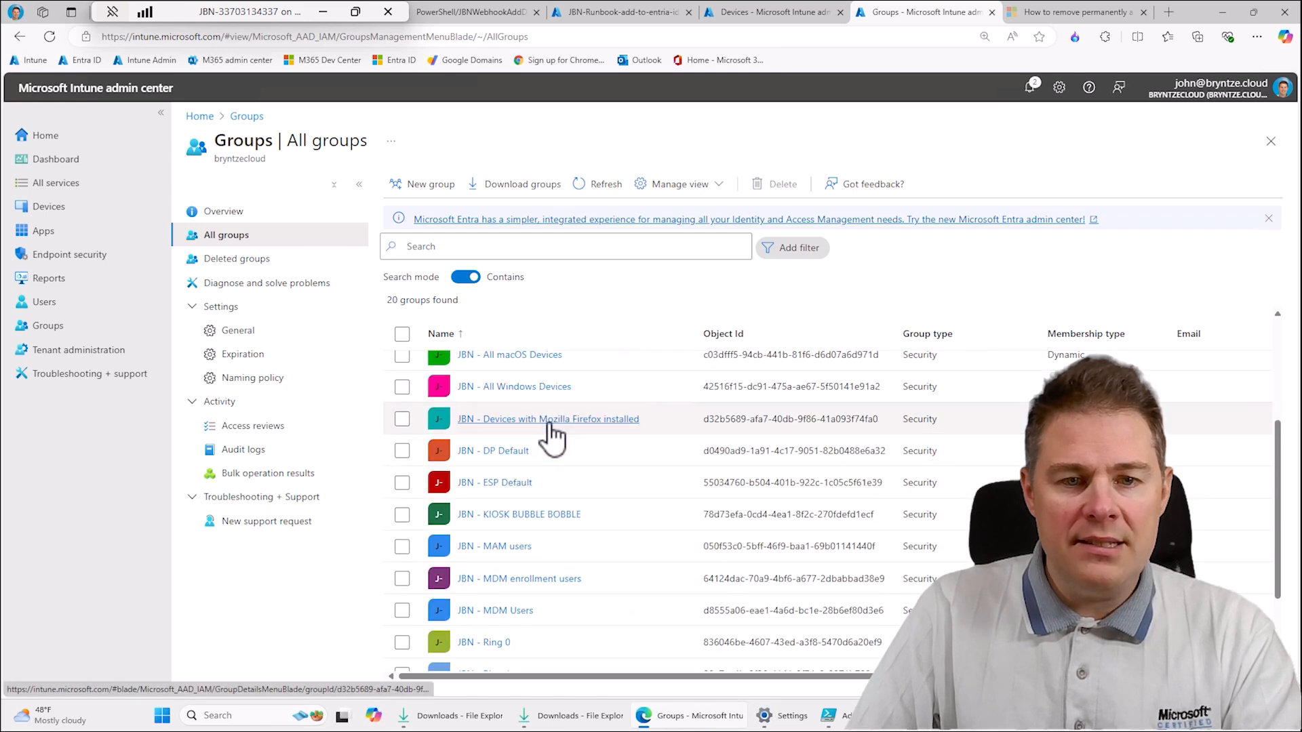
left_click(550, 425)
left_click(228, 309)
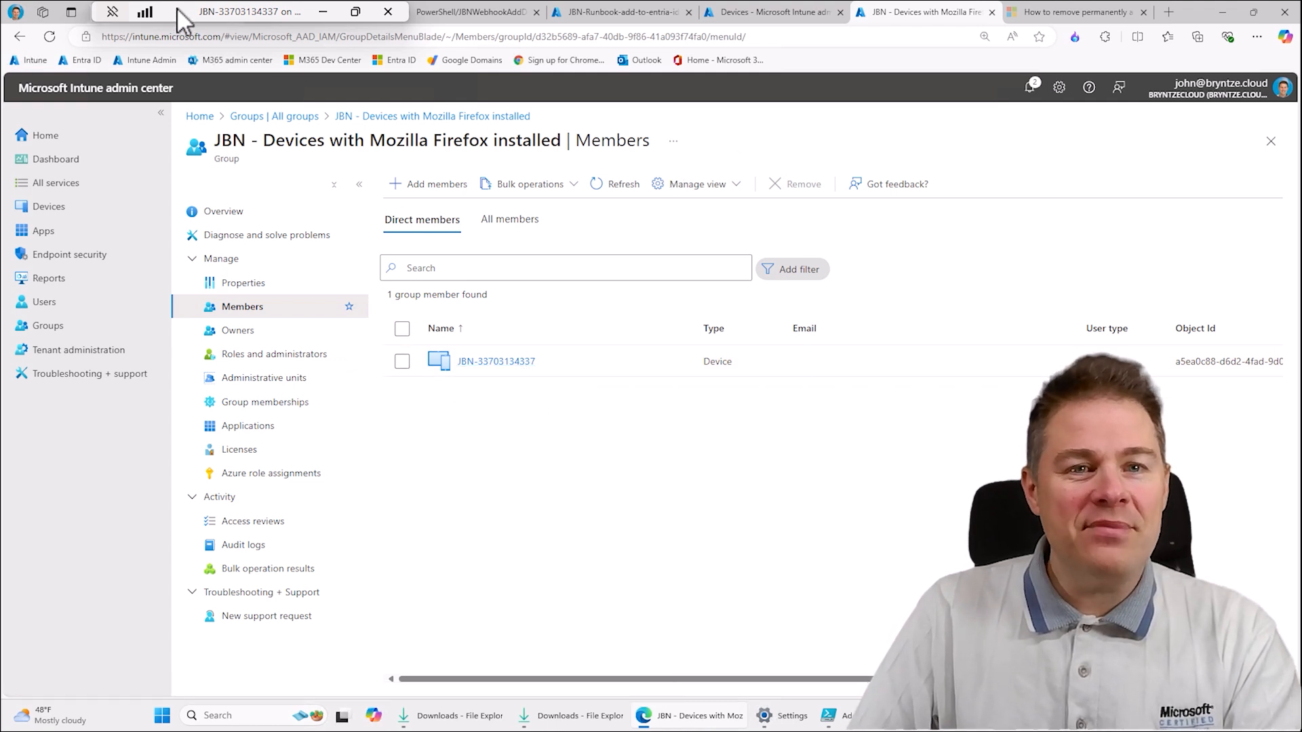
- Switch to the blog post about automatically adding devices to an Entra ID group and review its introduction and Context section
left_click_drag(180, 20, 567, 21)
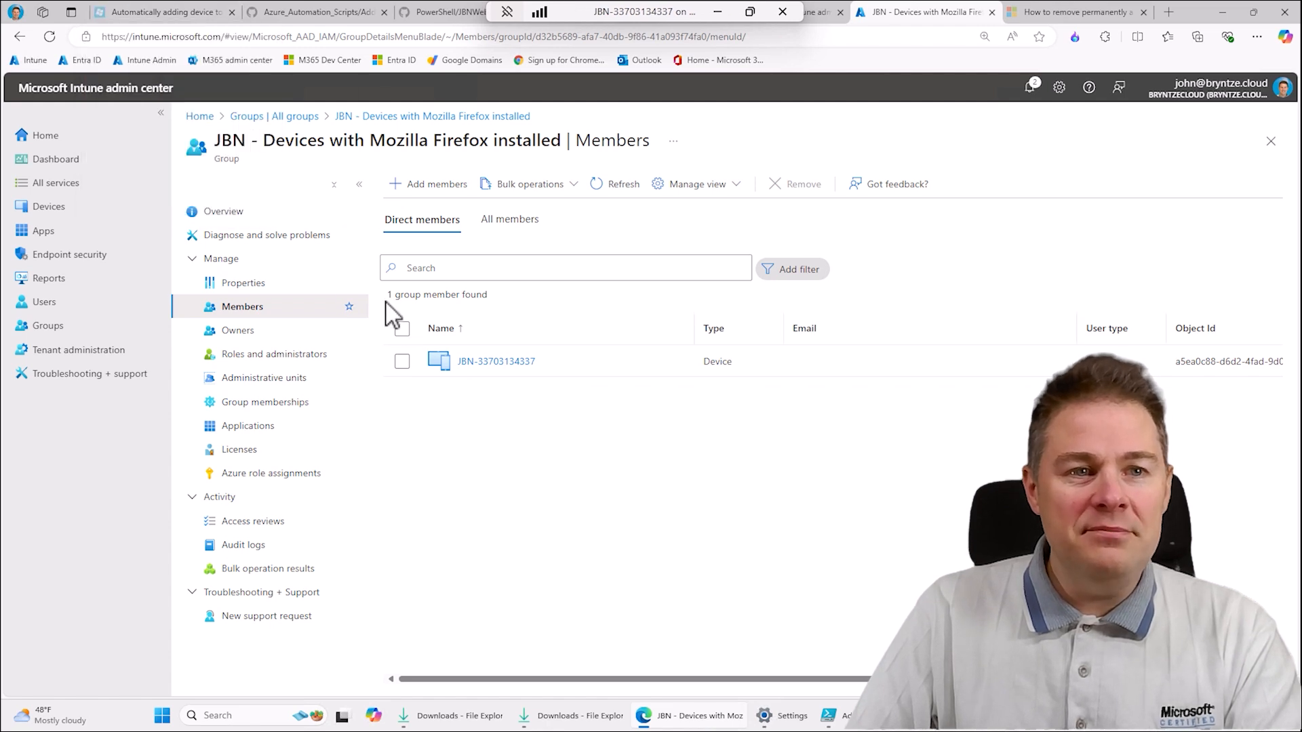
left_click(183, 14)
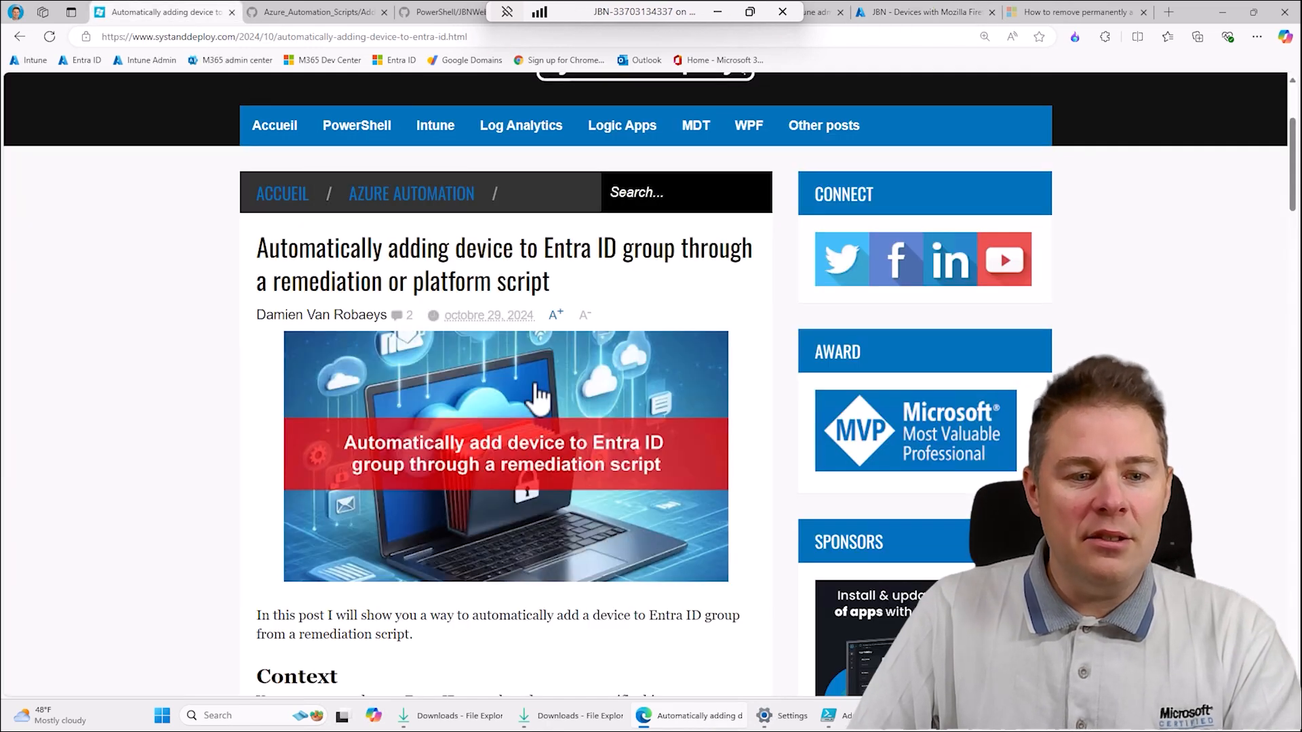
scroll(326, 549, "down", 4)
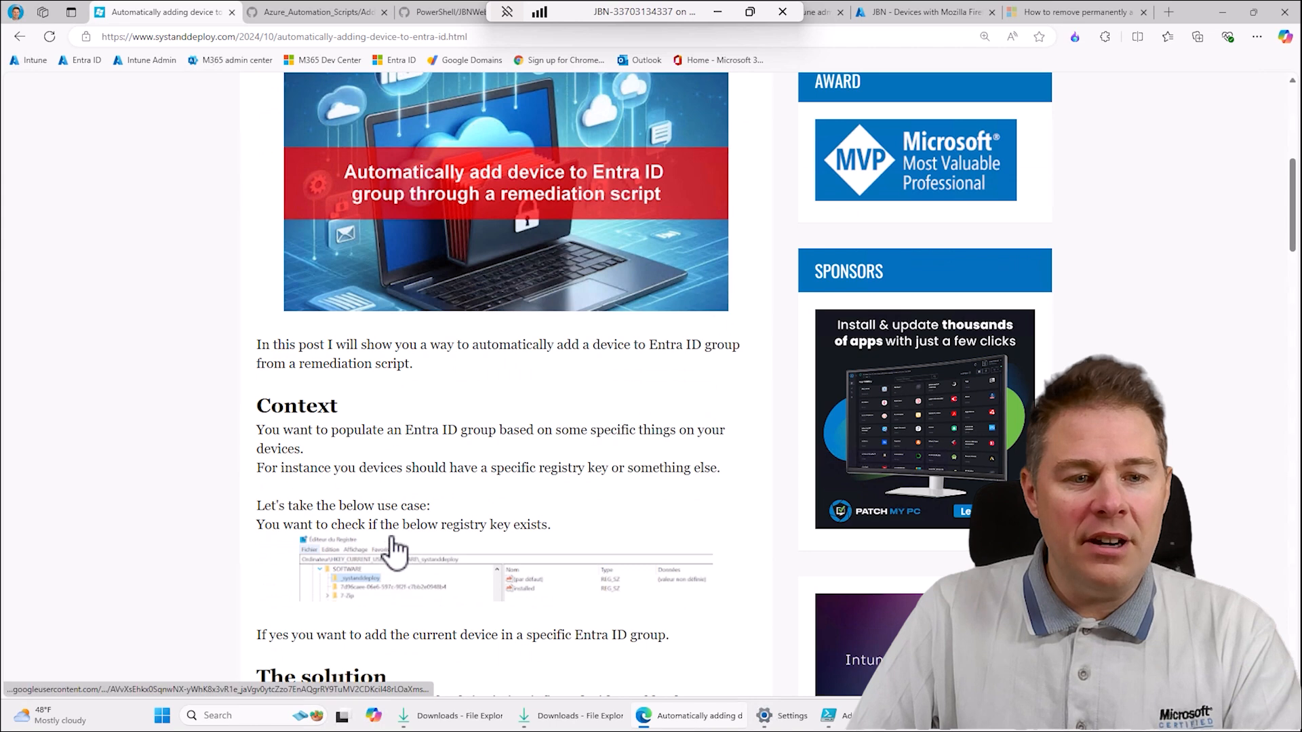
scroll(426, 502, "up", 3)
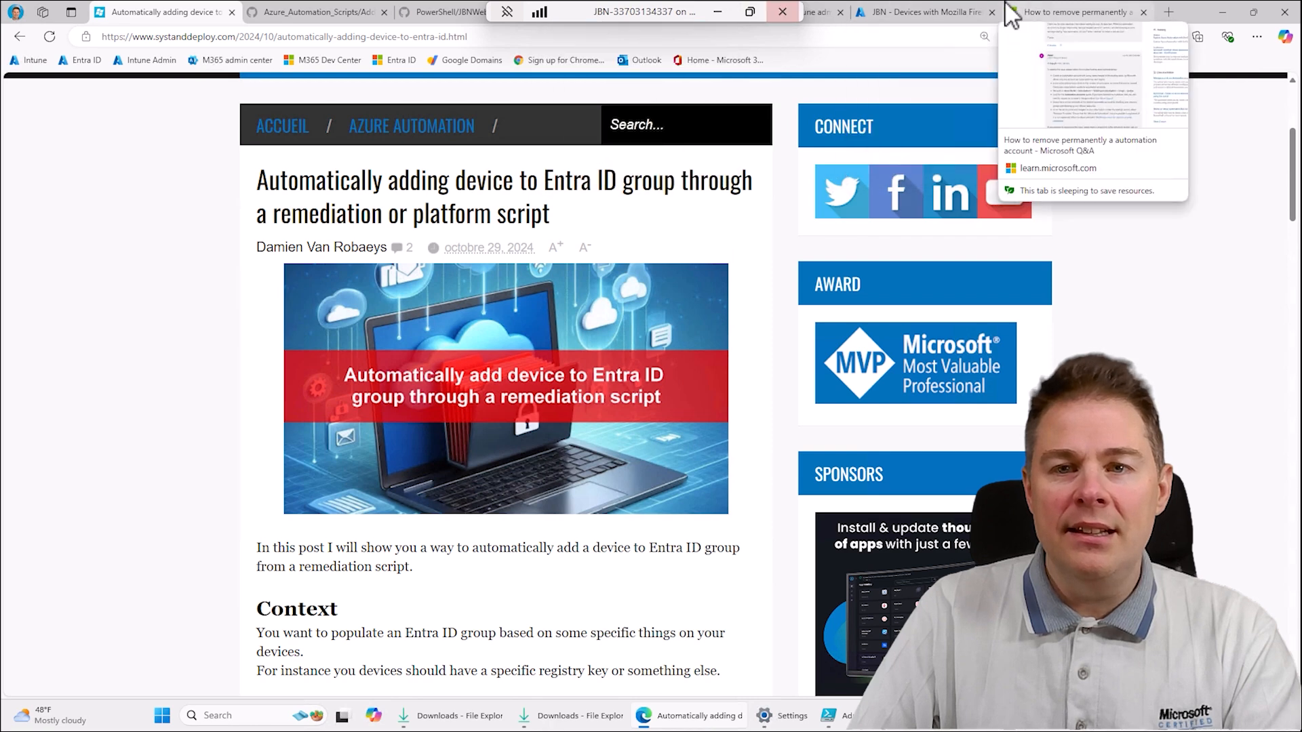
- Return to Intune and review the Firefox group's overview and the Scripts and remediations list
left_click(956, 11)
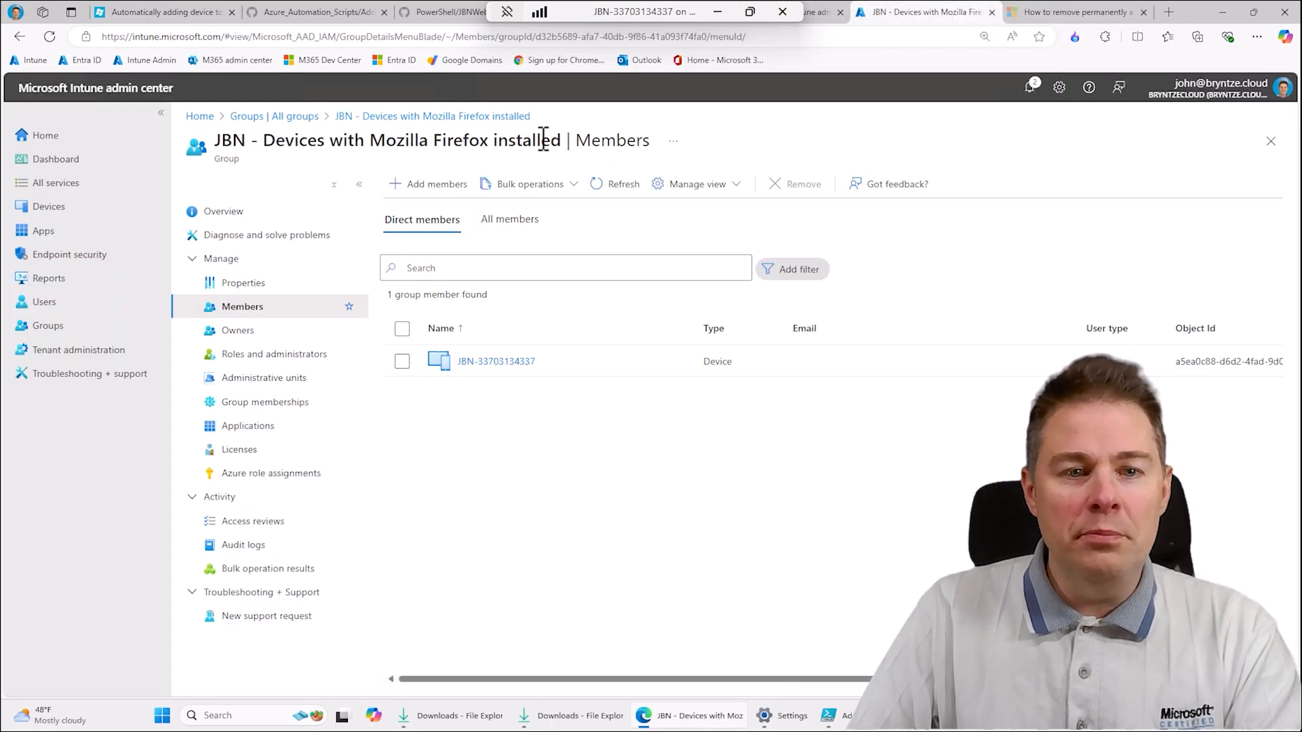
left_click(251, 216)
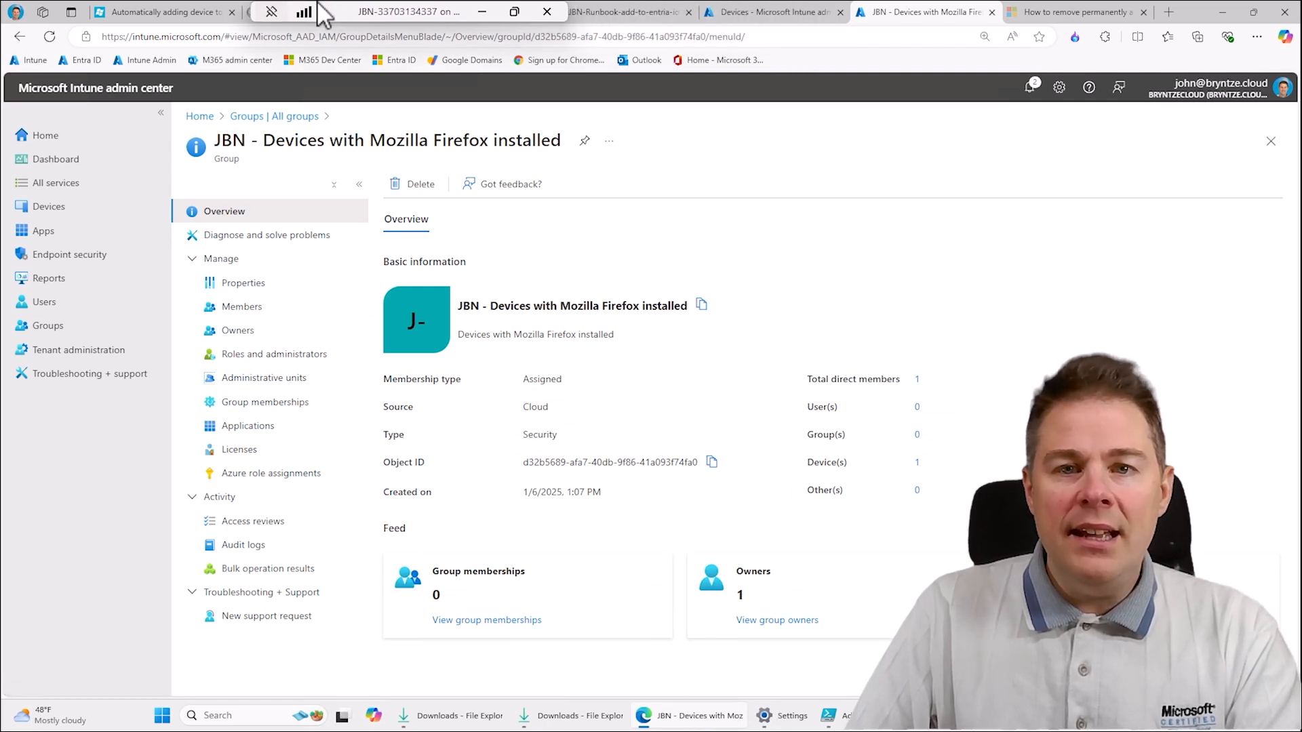
left_click(758, 13)
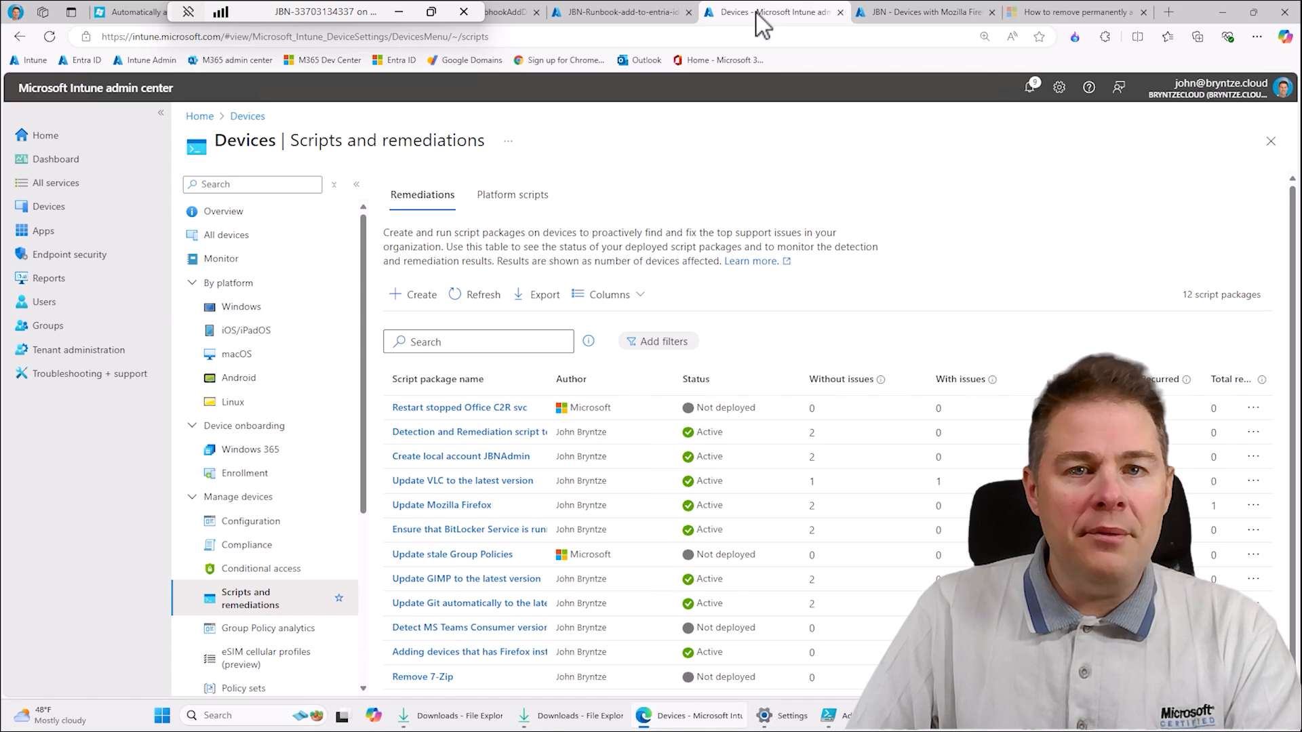
- Open the Automation Accounts list in the Azure portal and look over the Firefox detection script on GitHub
left_click(612, 21)
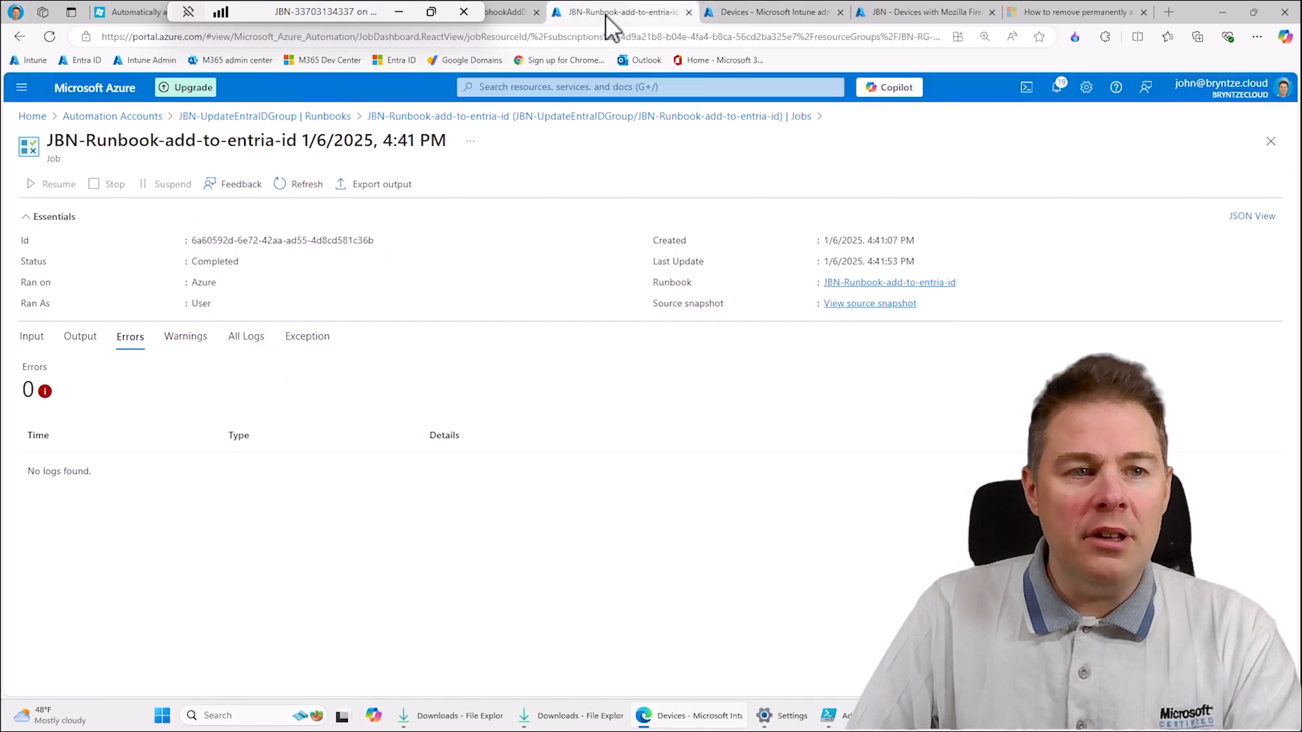
left_click(58, 100)
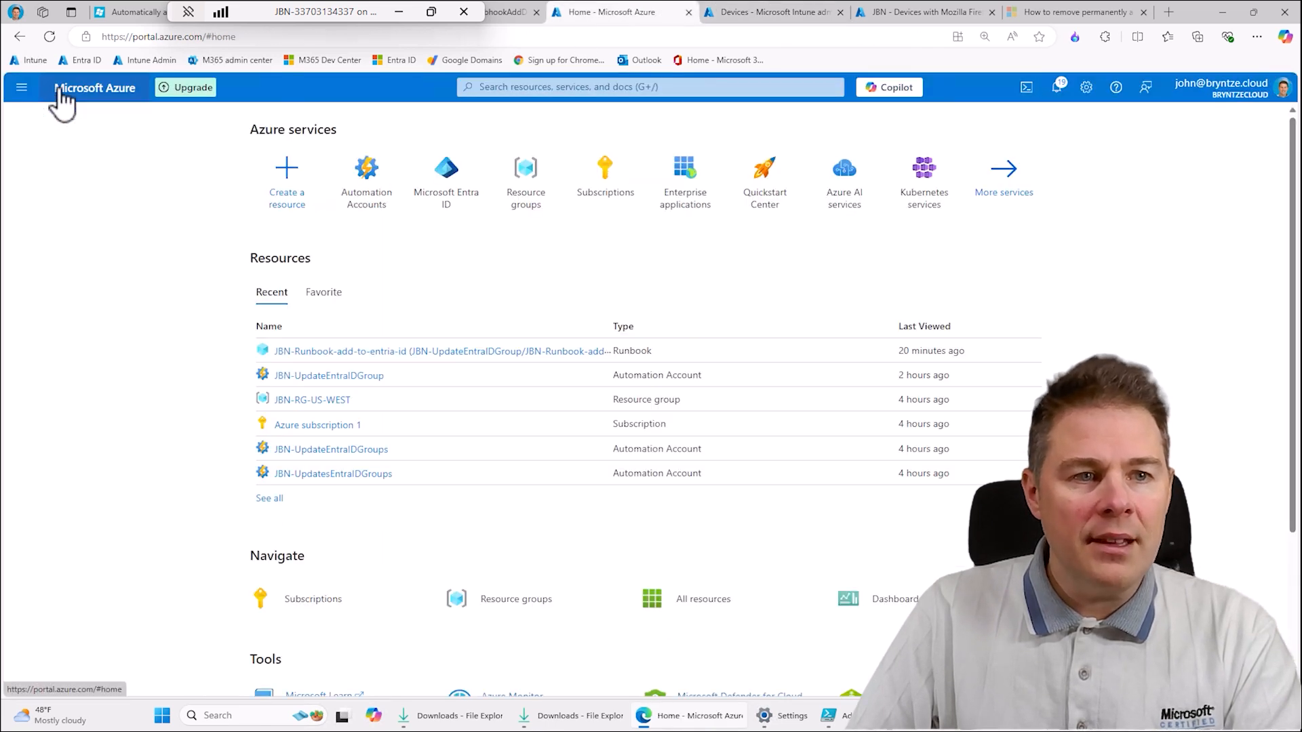
left_click(370, 204)
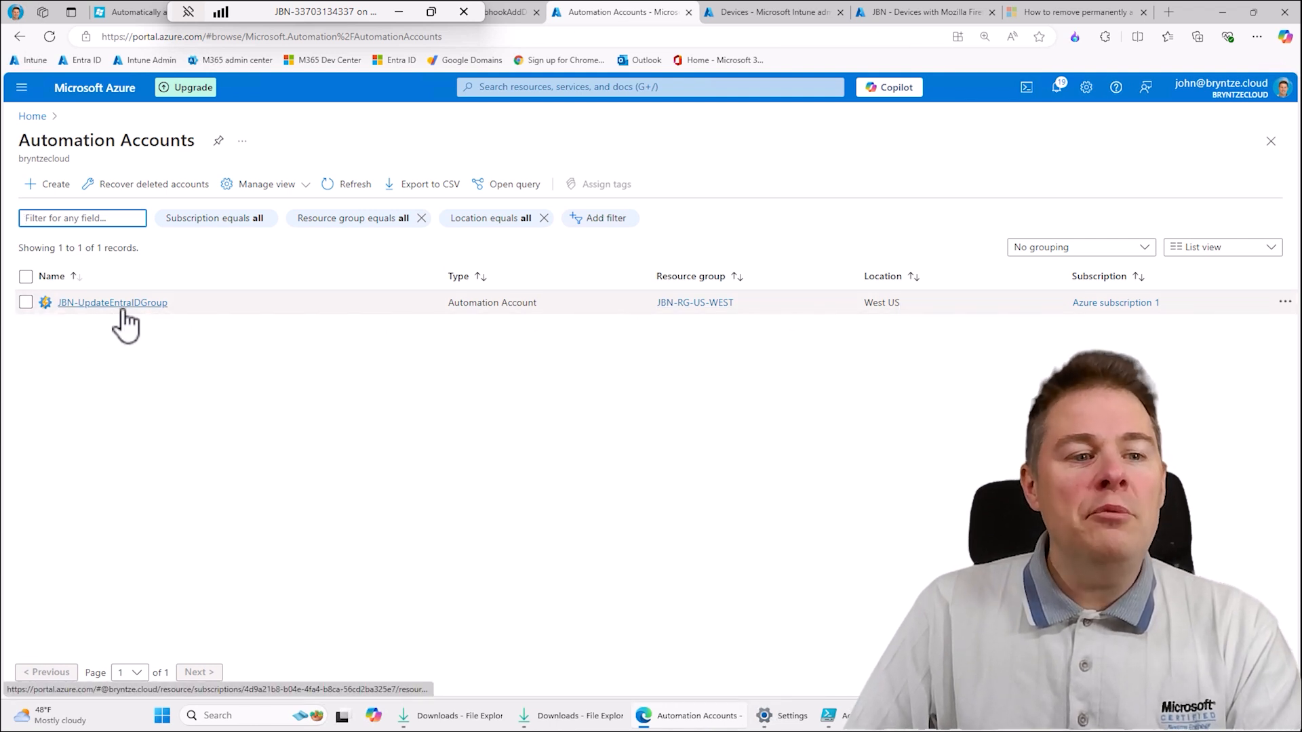
left_click(503, 10)
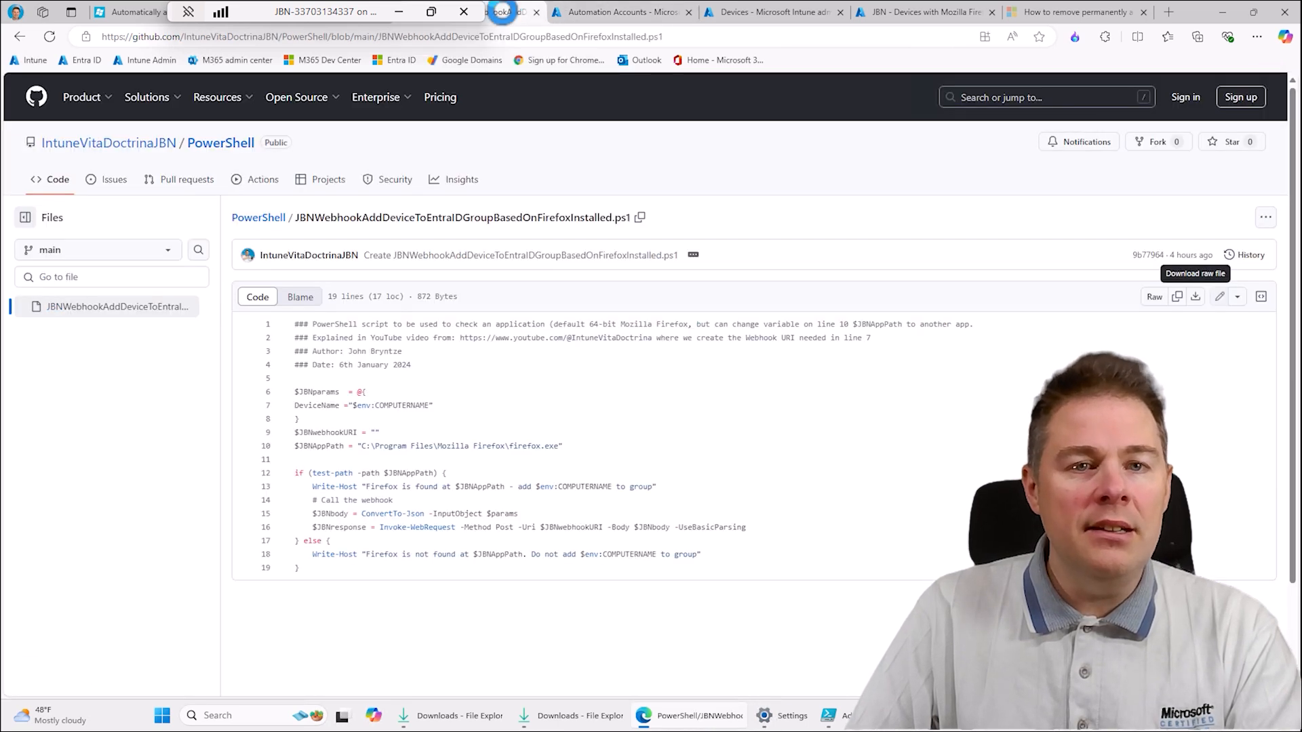
left_click(587, 11)
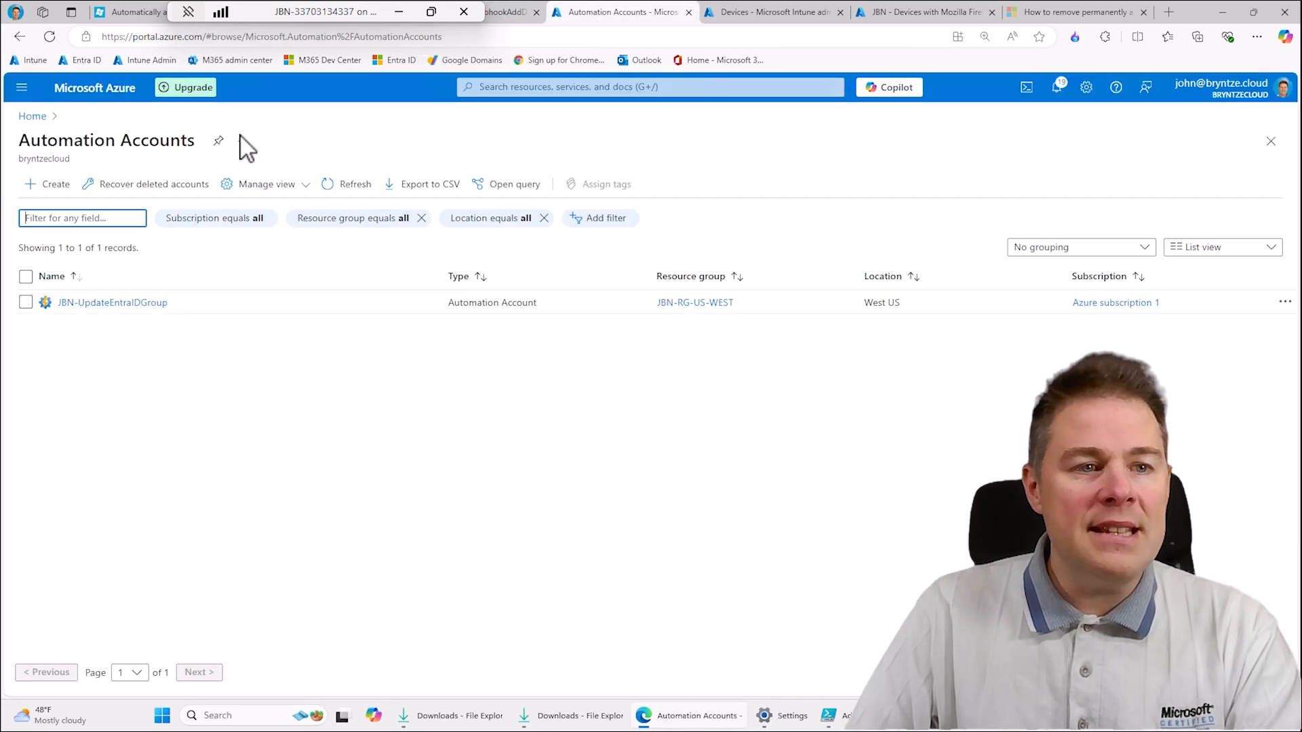
- Open the enterprise applications of Microsoft Entra ID and remove the application type and application ID filters
left_click(31, 116)
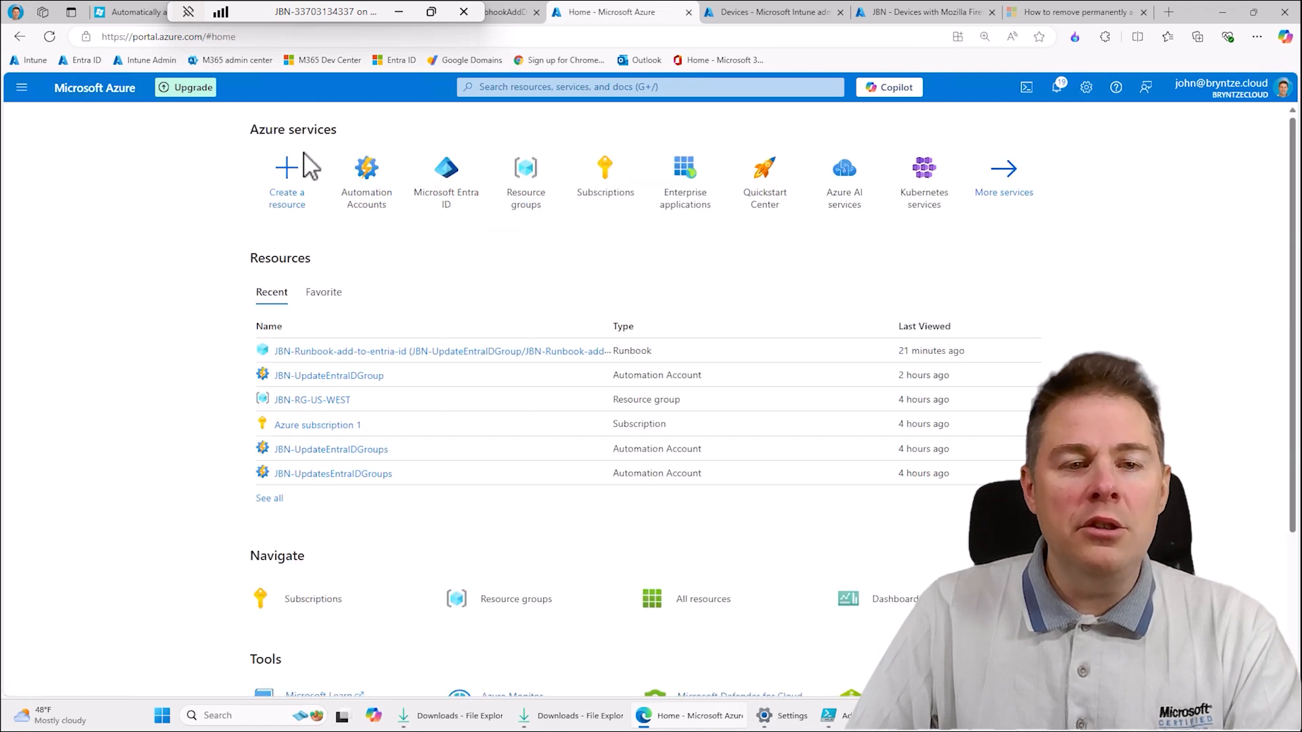
left_click(446, 169)
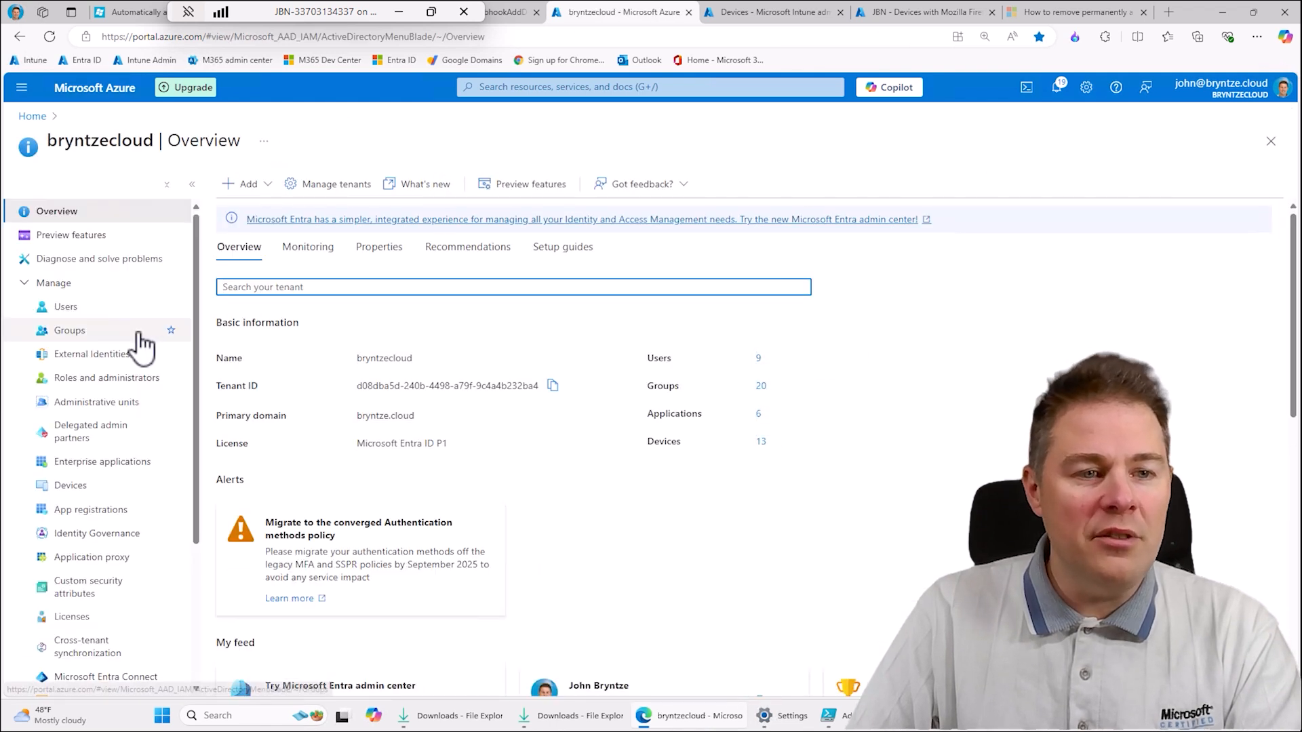
left_click(87, 464)
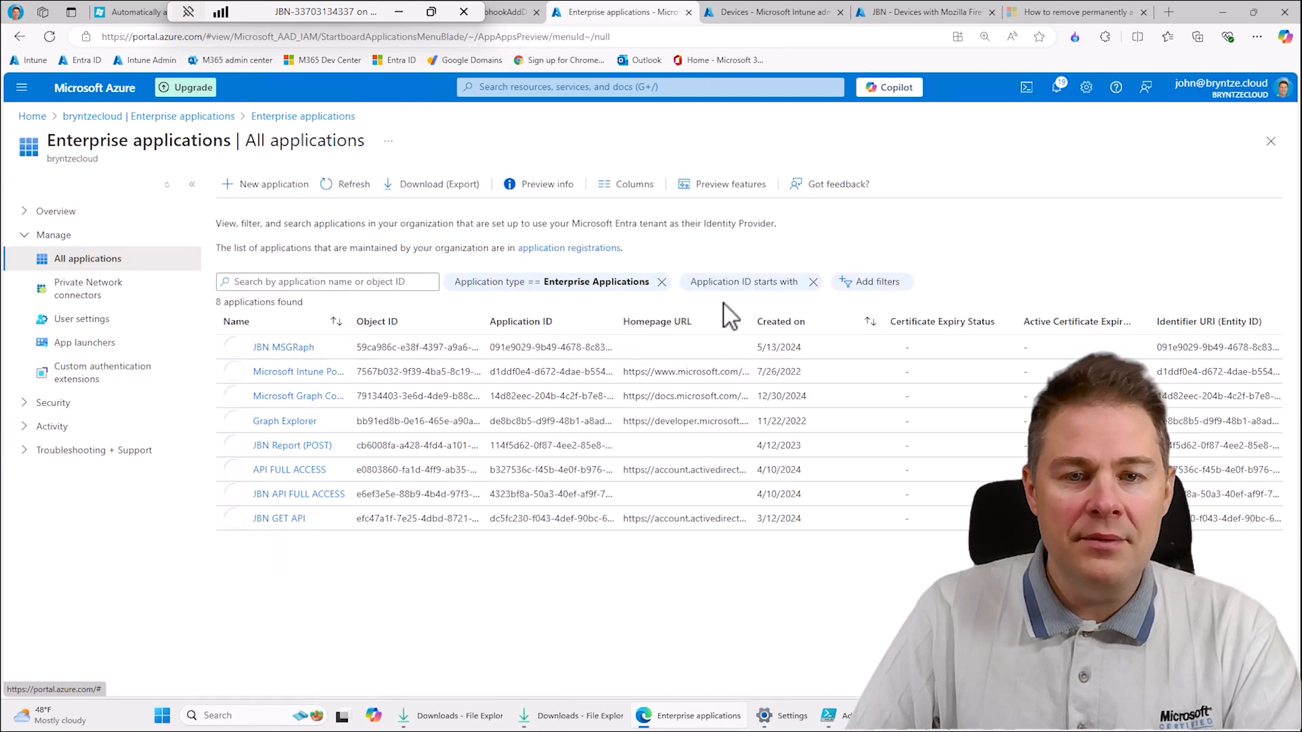
left_click(813, 281)
left_click(661, 282)
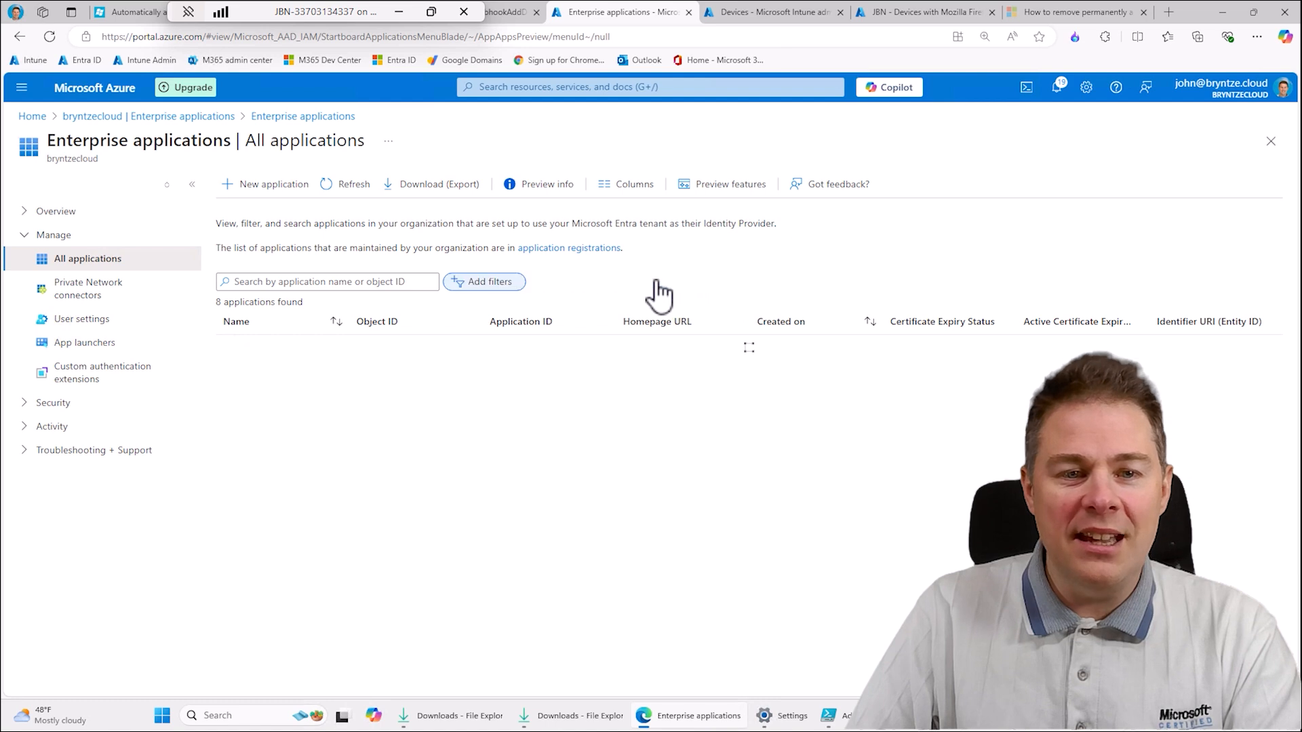
- Filter the enterprise applications by application type Managed Identities and open the JBN-UpdateEntraIDGroup application
left_click(486, 284)
left_click(525, 359)
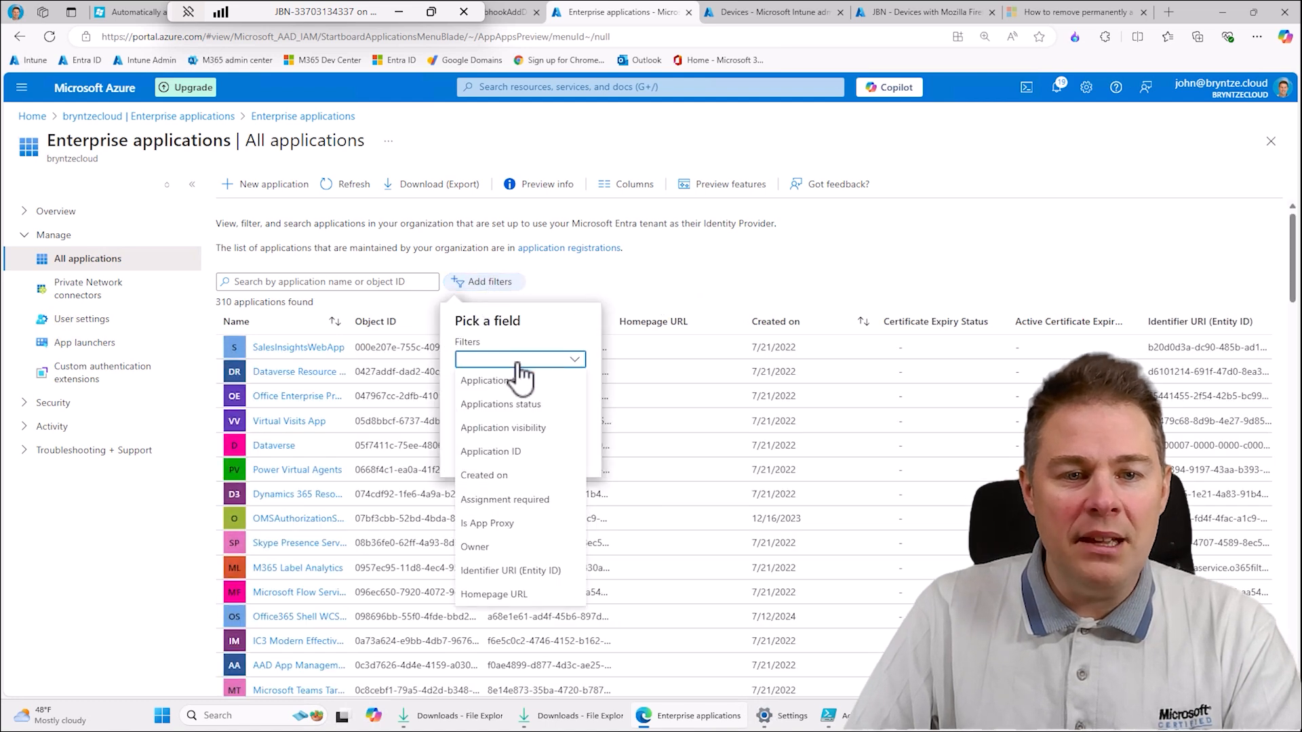
left_click(504, 383)
left_click(536, 426)
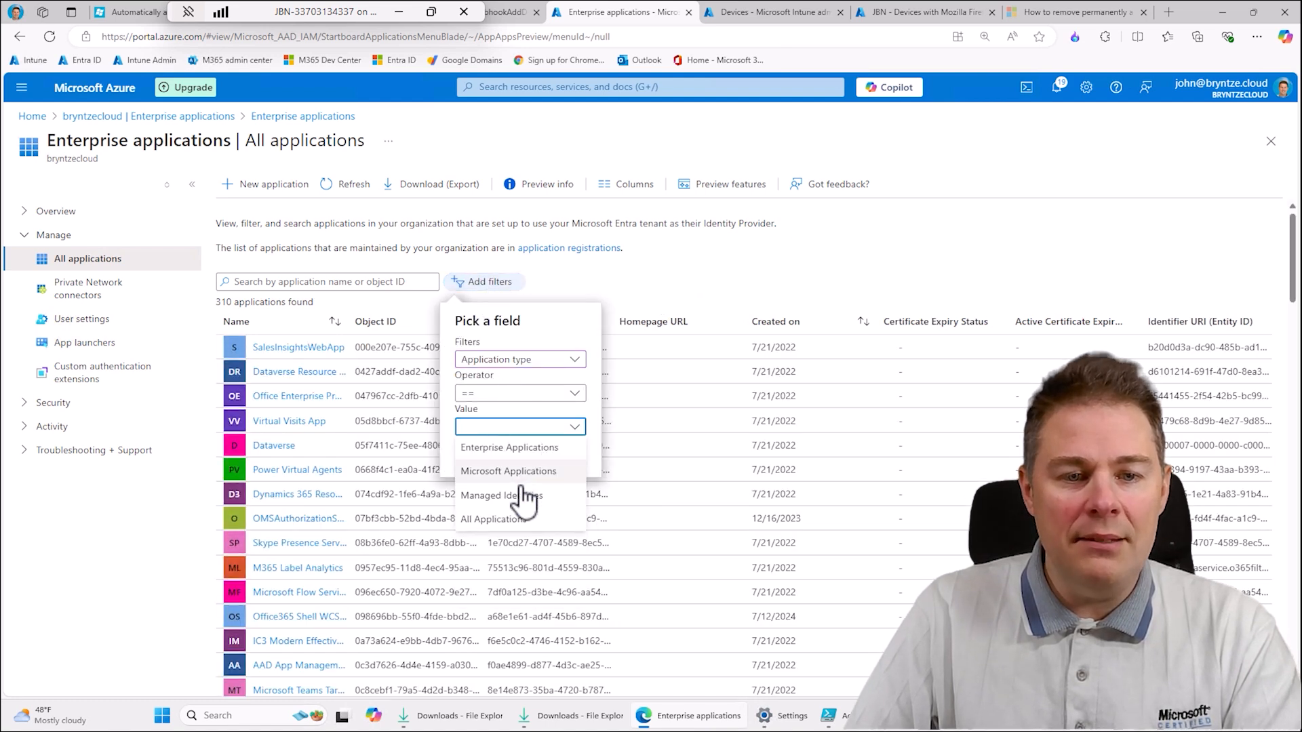
left_click(522, 495)
left_click(482, 458)
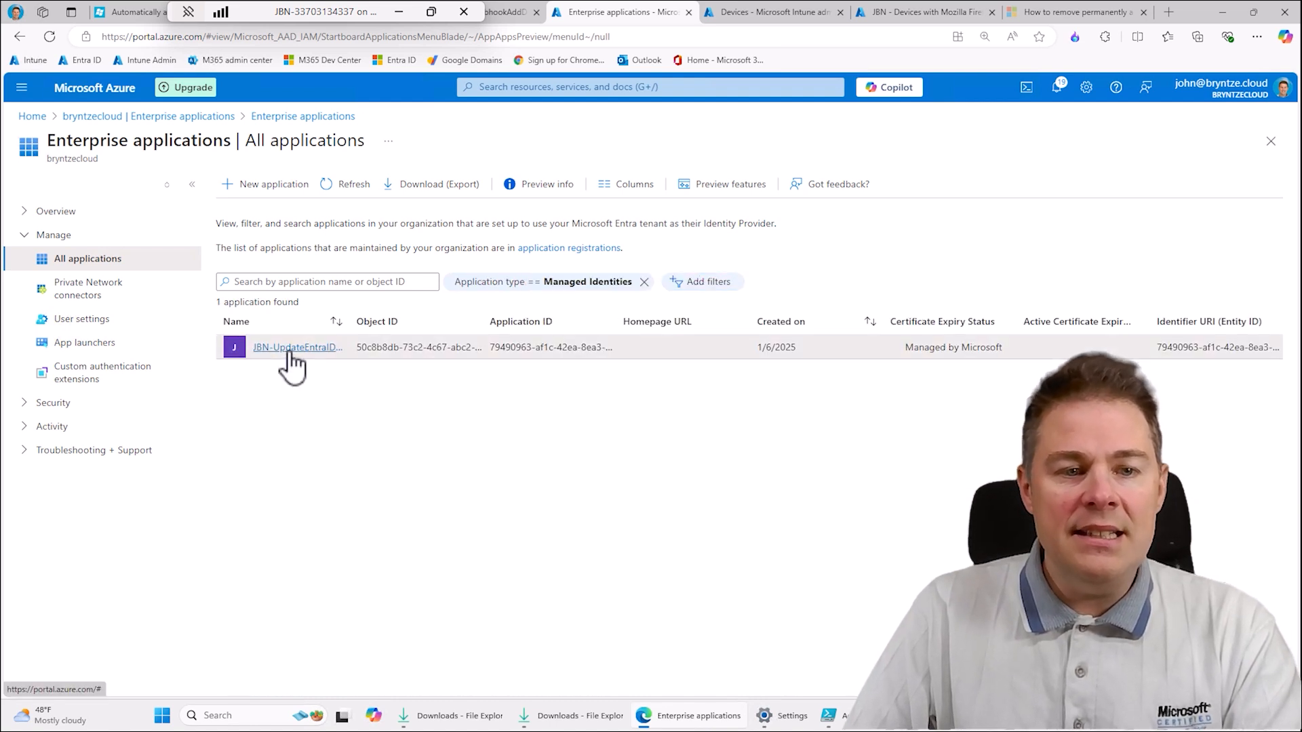
left_click(290, 350)
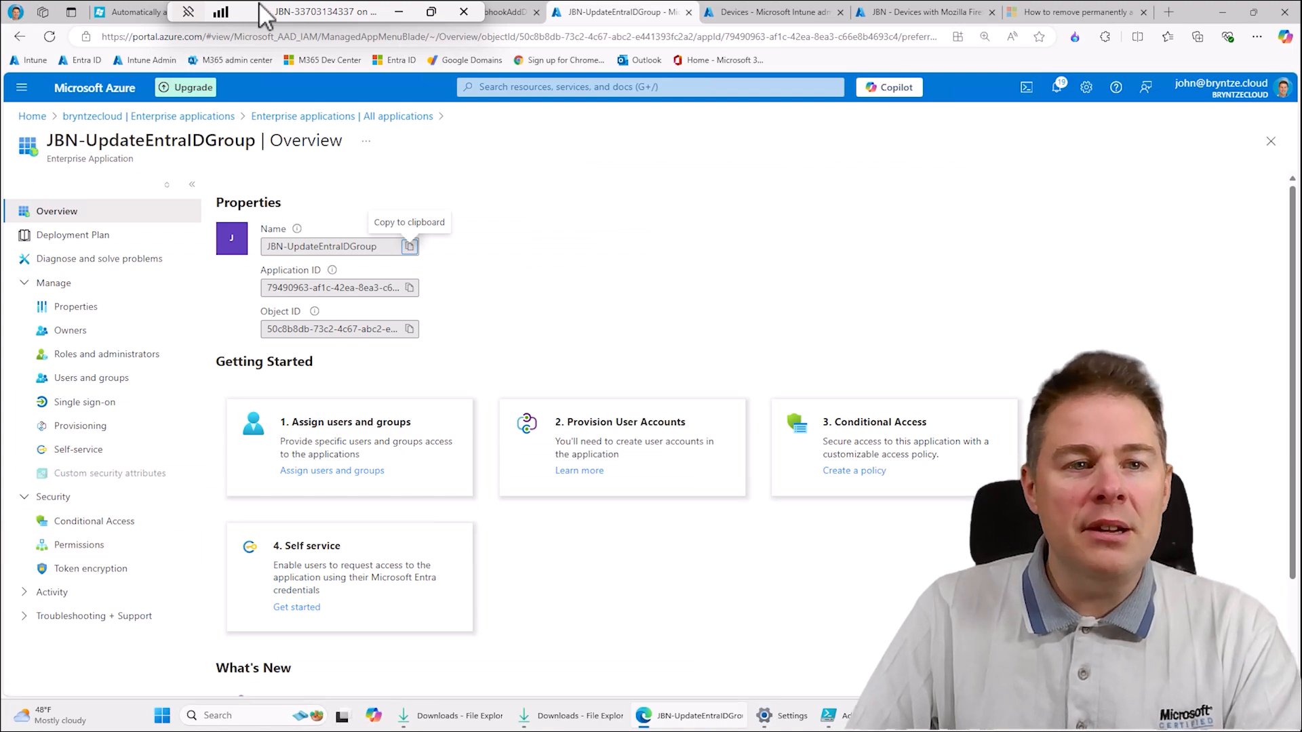
- Switch to the blog post and open the GitHub folder linked in its Get the script section
left_click(178, 14)
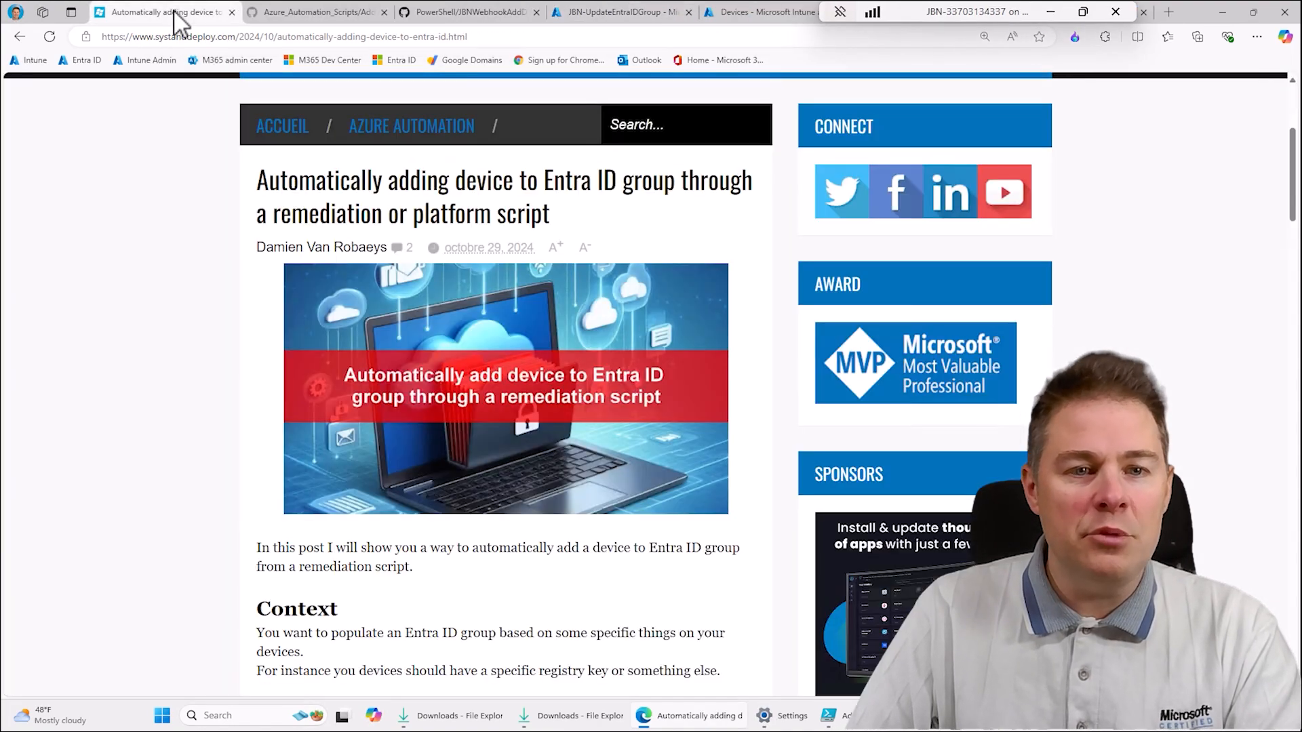
scroll(515, 515, "down", 10)
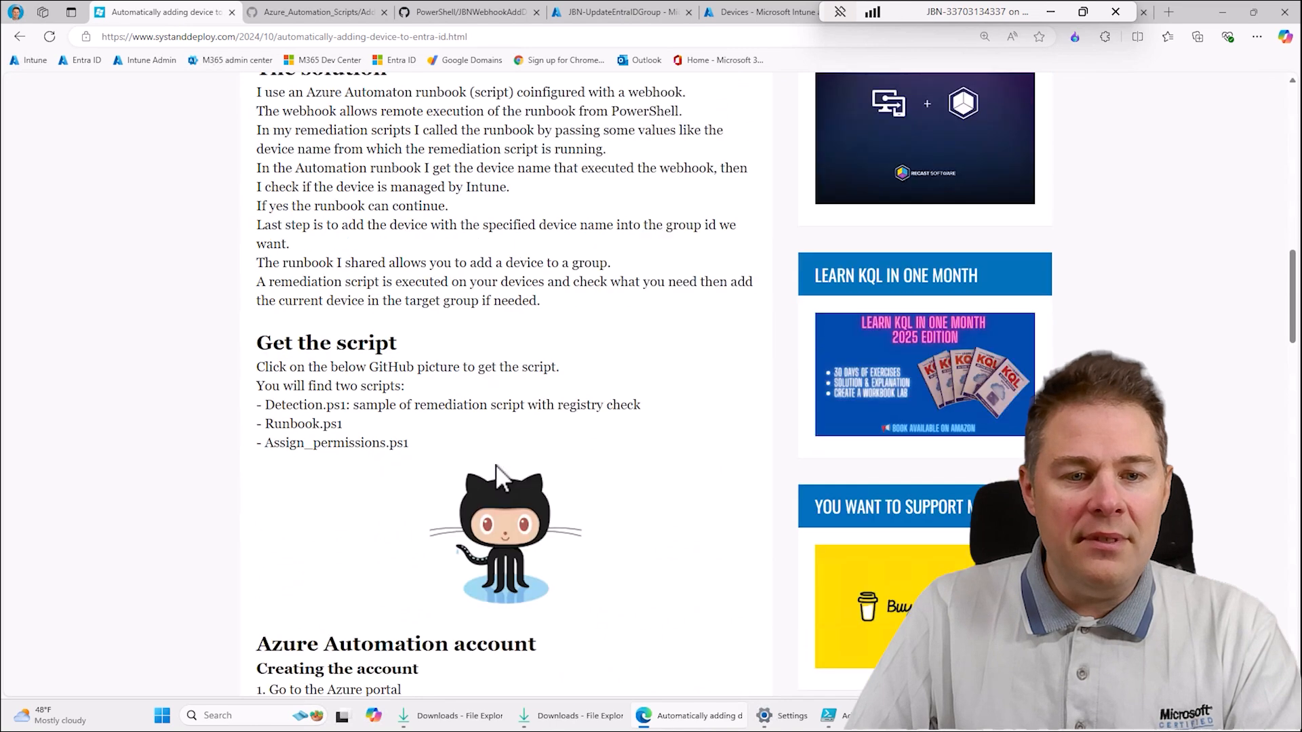
left_click(488, 532)
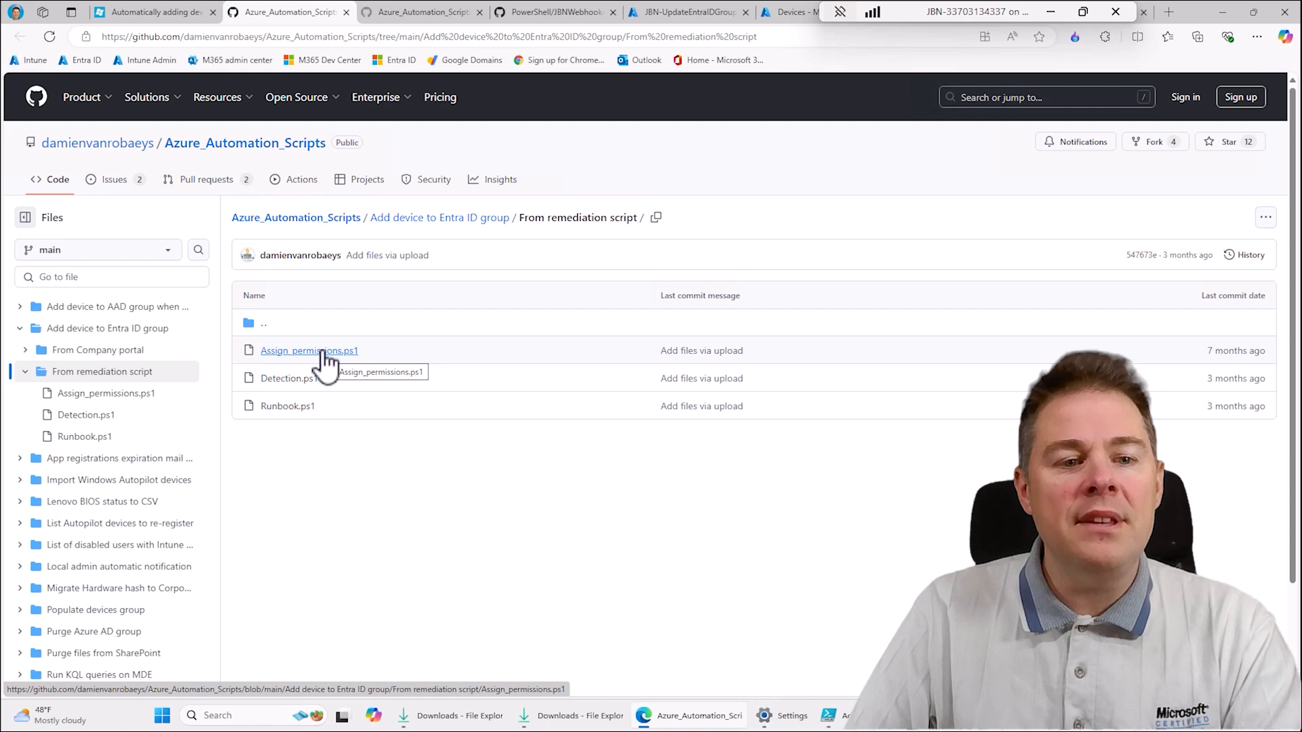
- Review the name of the JBN-UpdateEntraIDGroup enterprise application in the Azure portal and return to the portal's home page
left_click(707, 19)
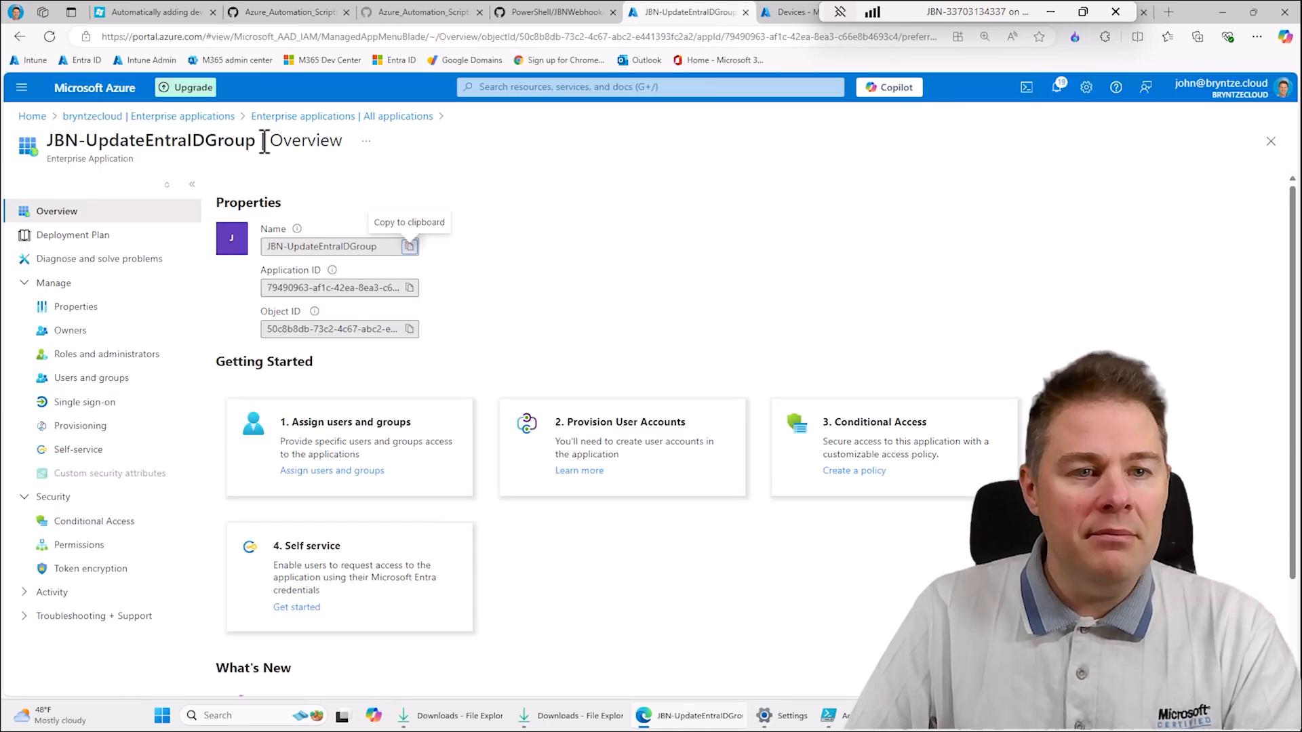
left_click_drag(260, 143, 66, 143)
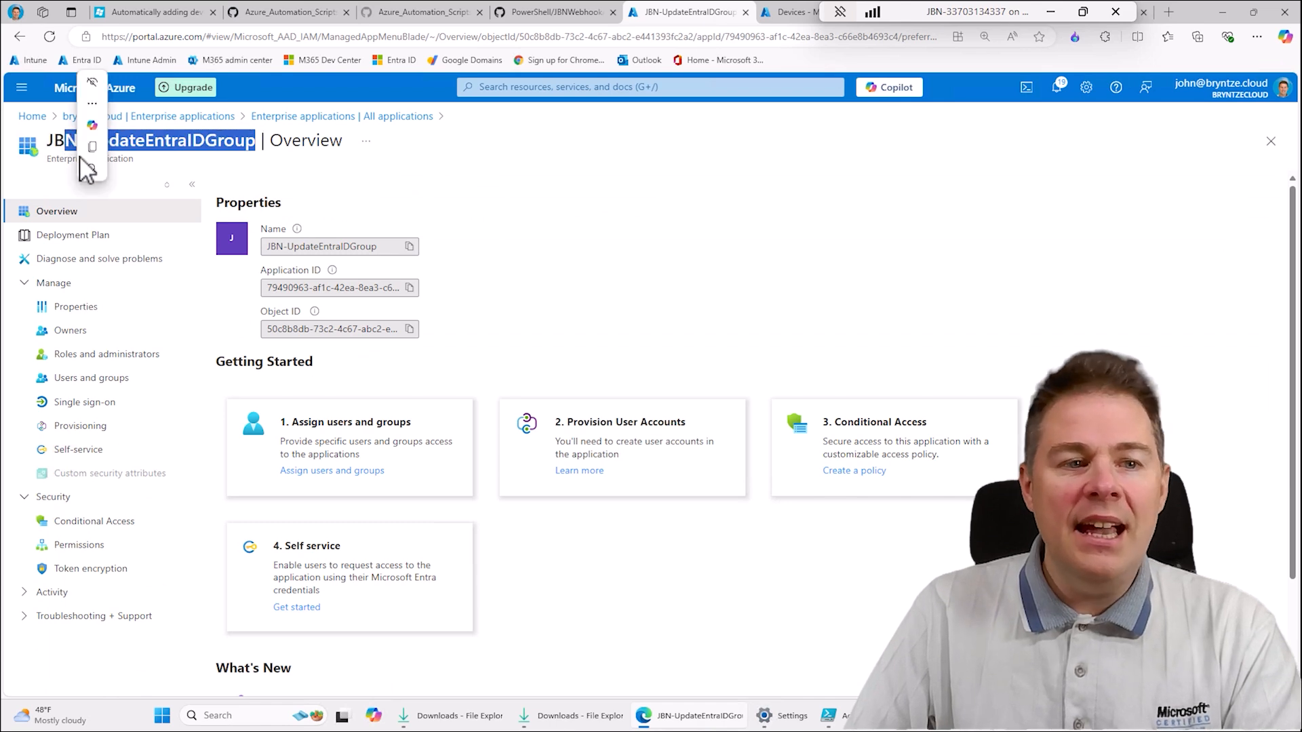
left_click(591, 228)
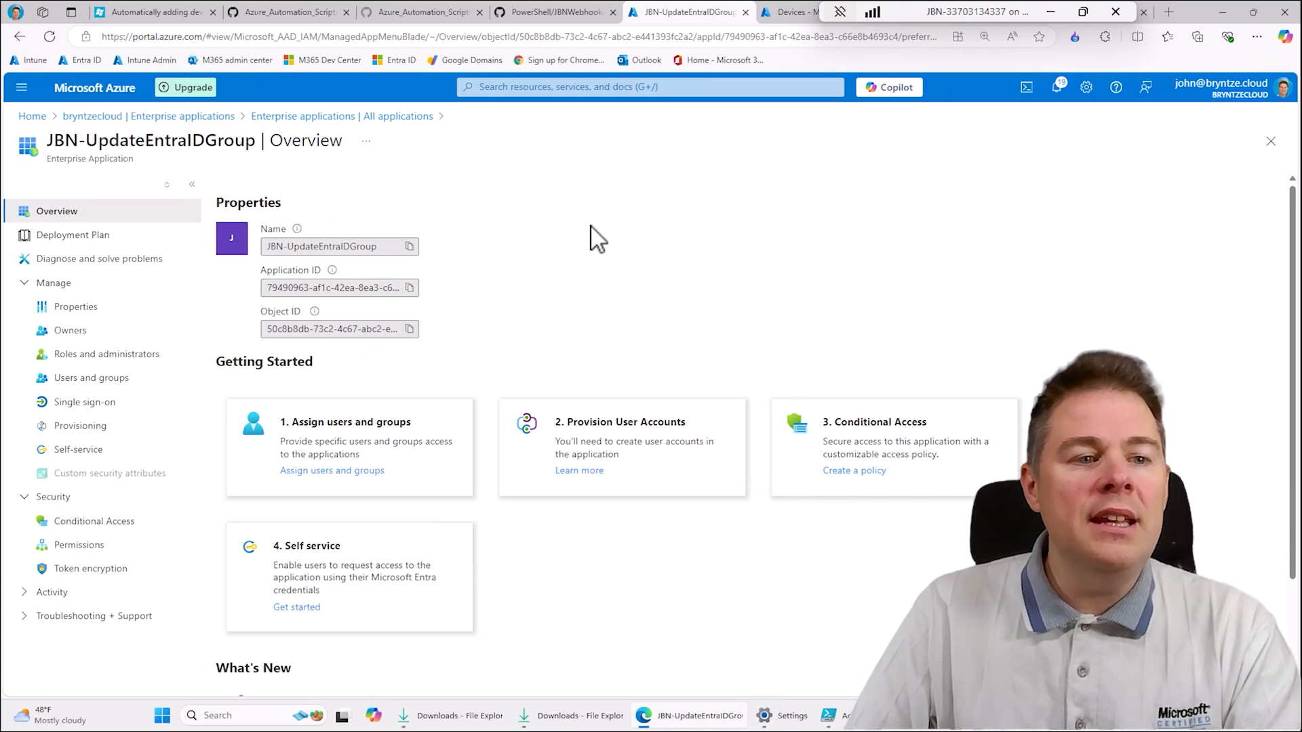
left_click(125, 117)
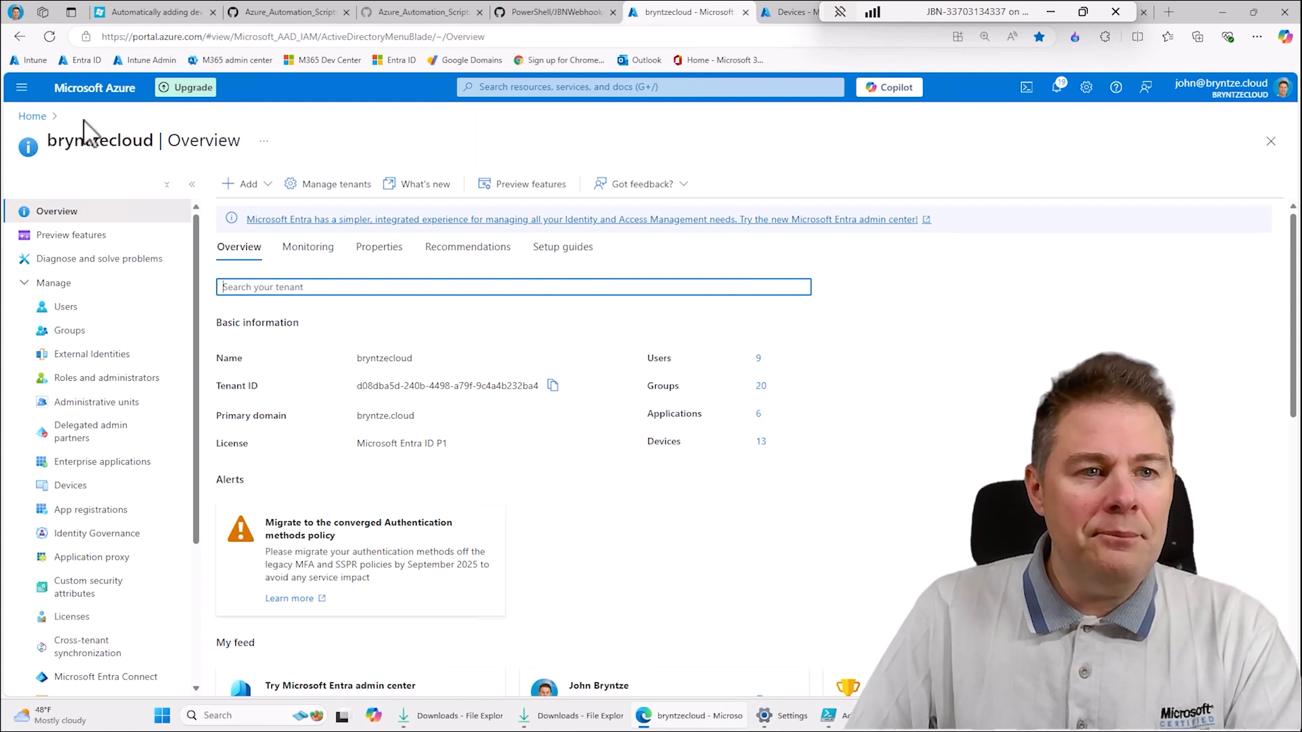
left_click(30, 118)
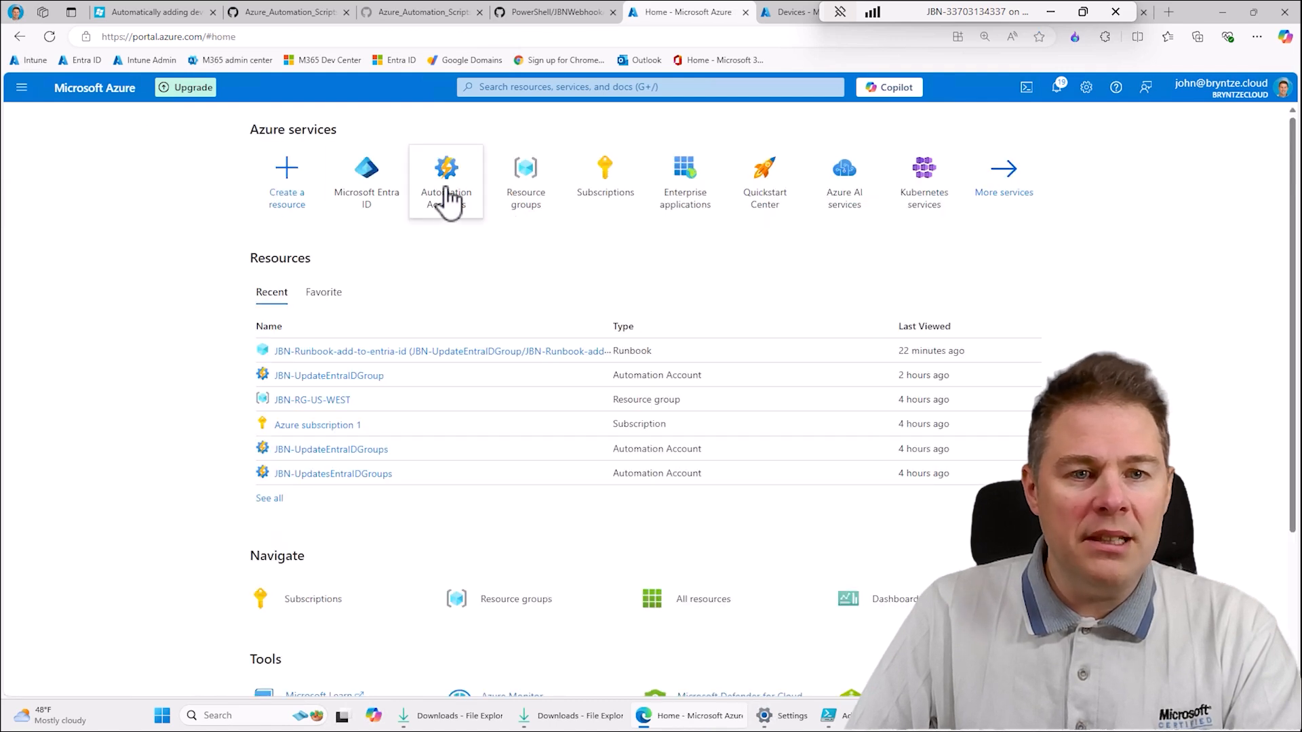
- Open the JBN-UpdateEntraIDGroup automation account and view the published source of its JBN-Runbook-add-to-entria-id runbook
left_click(446, 200)
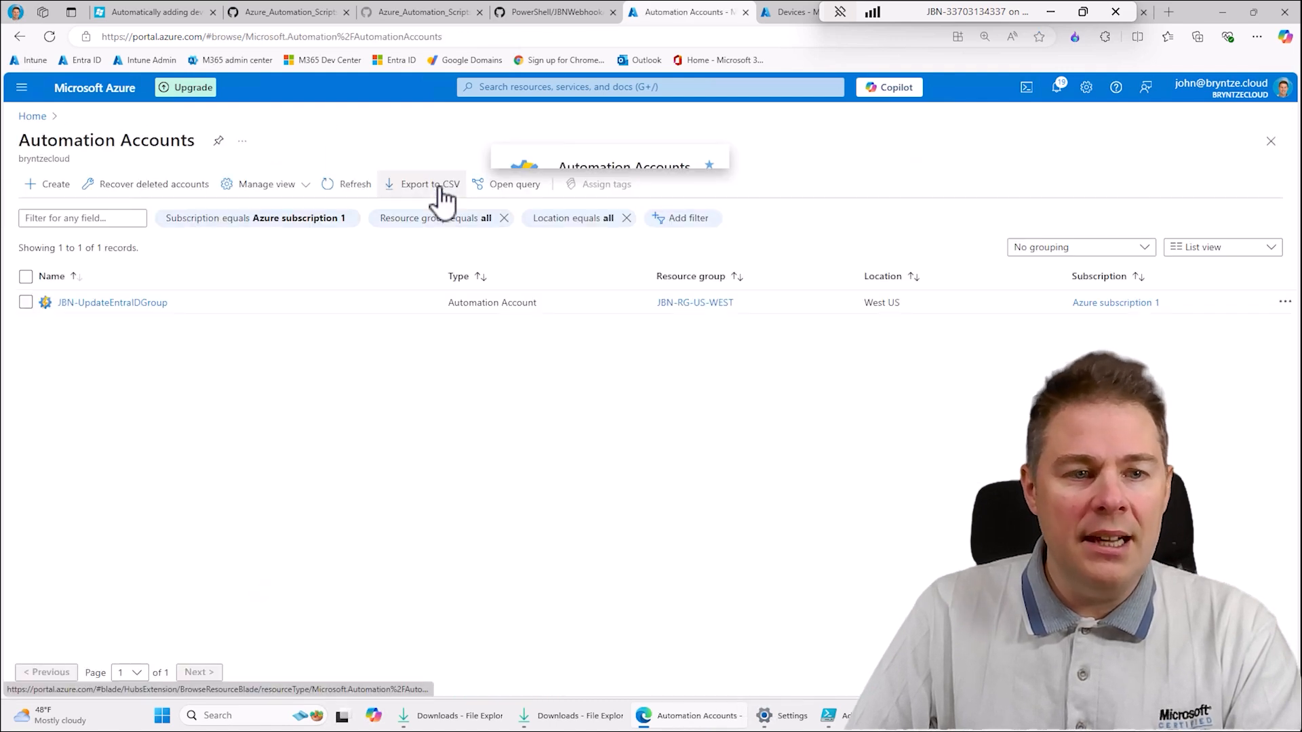
left_click(113, 305)
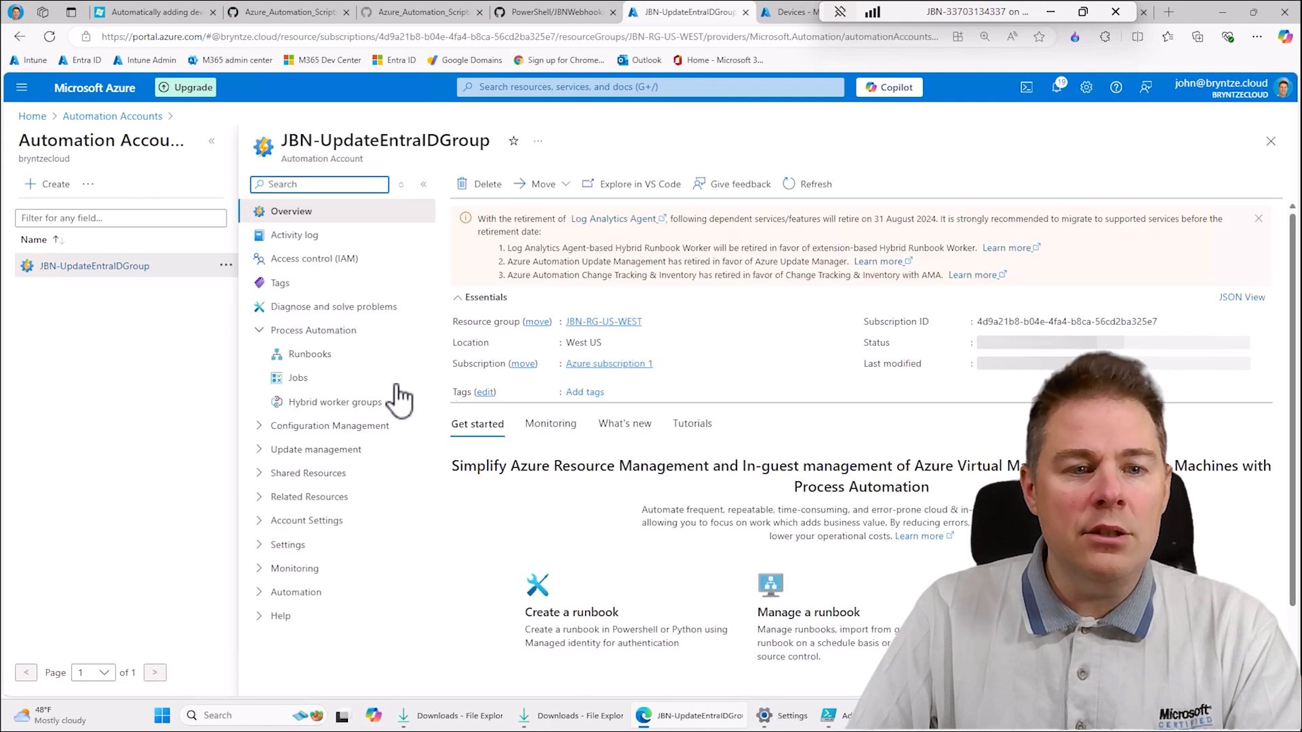
left_click(305, 355)
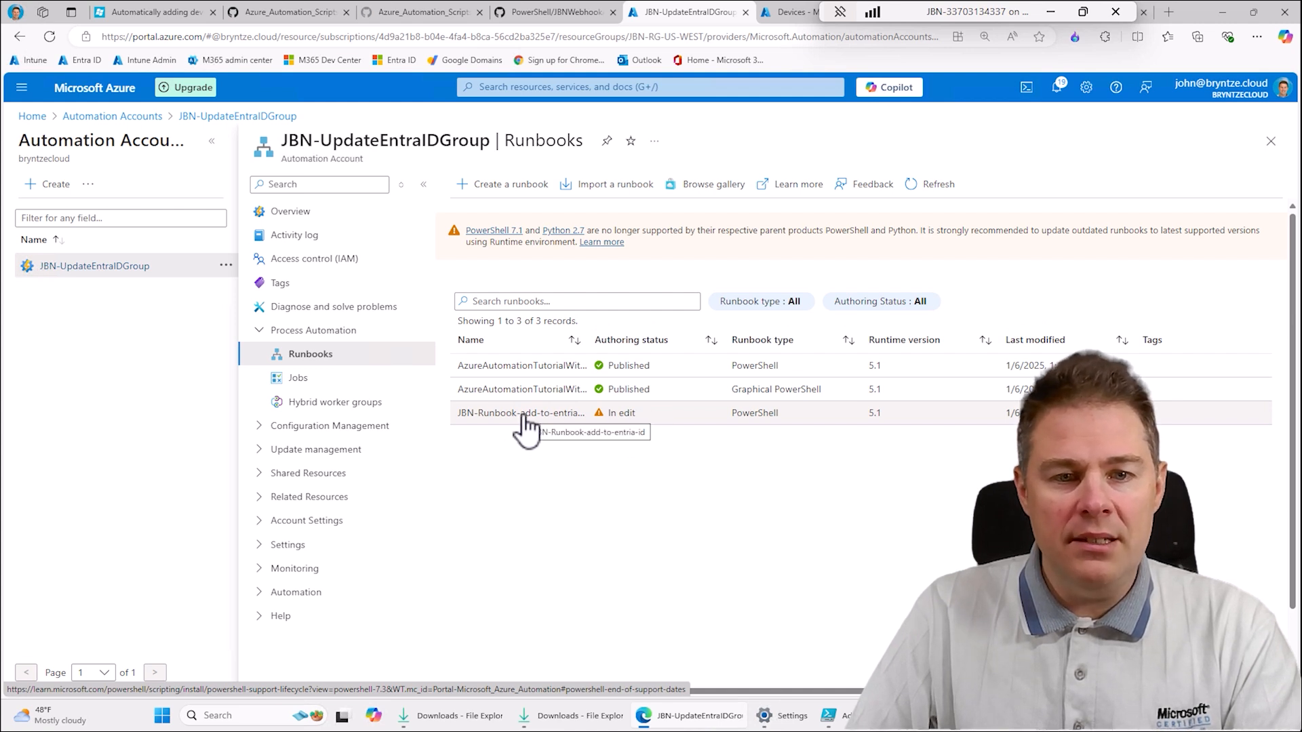
left_click(527, 428)
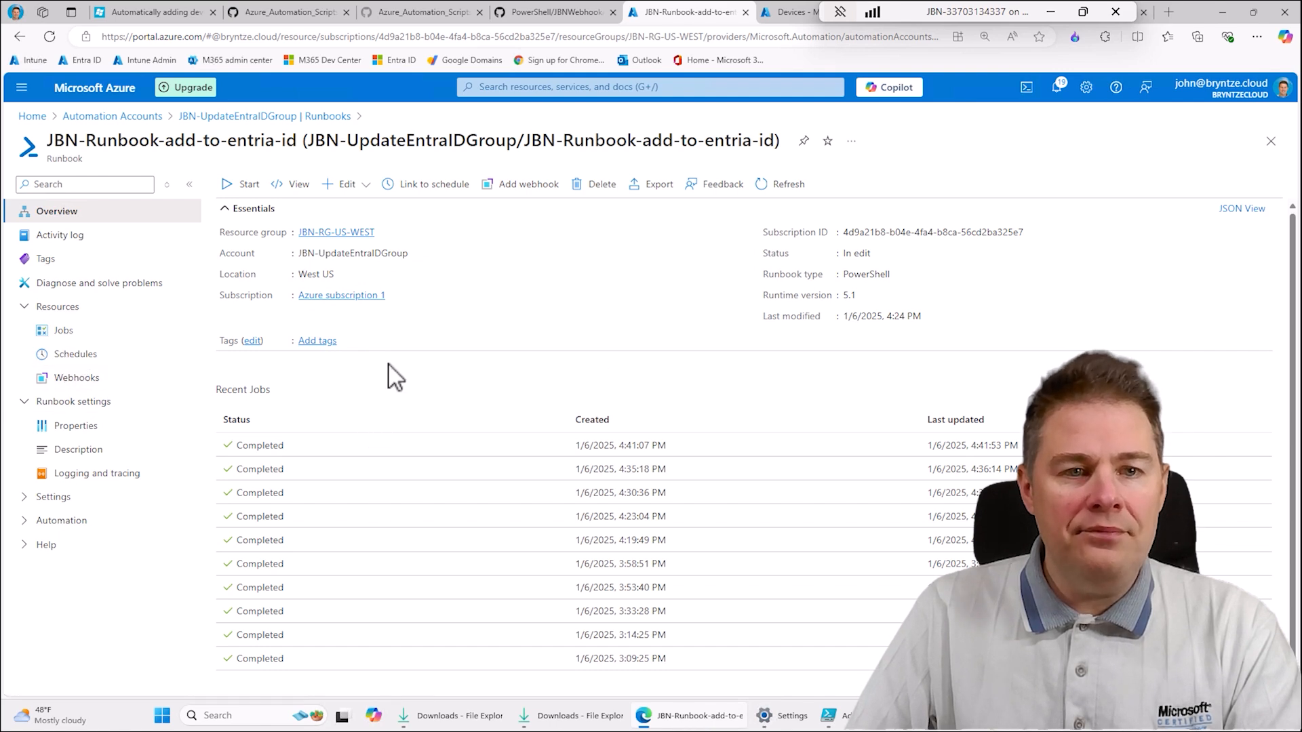
left_click(299, 185)
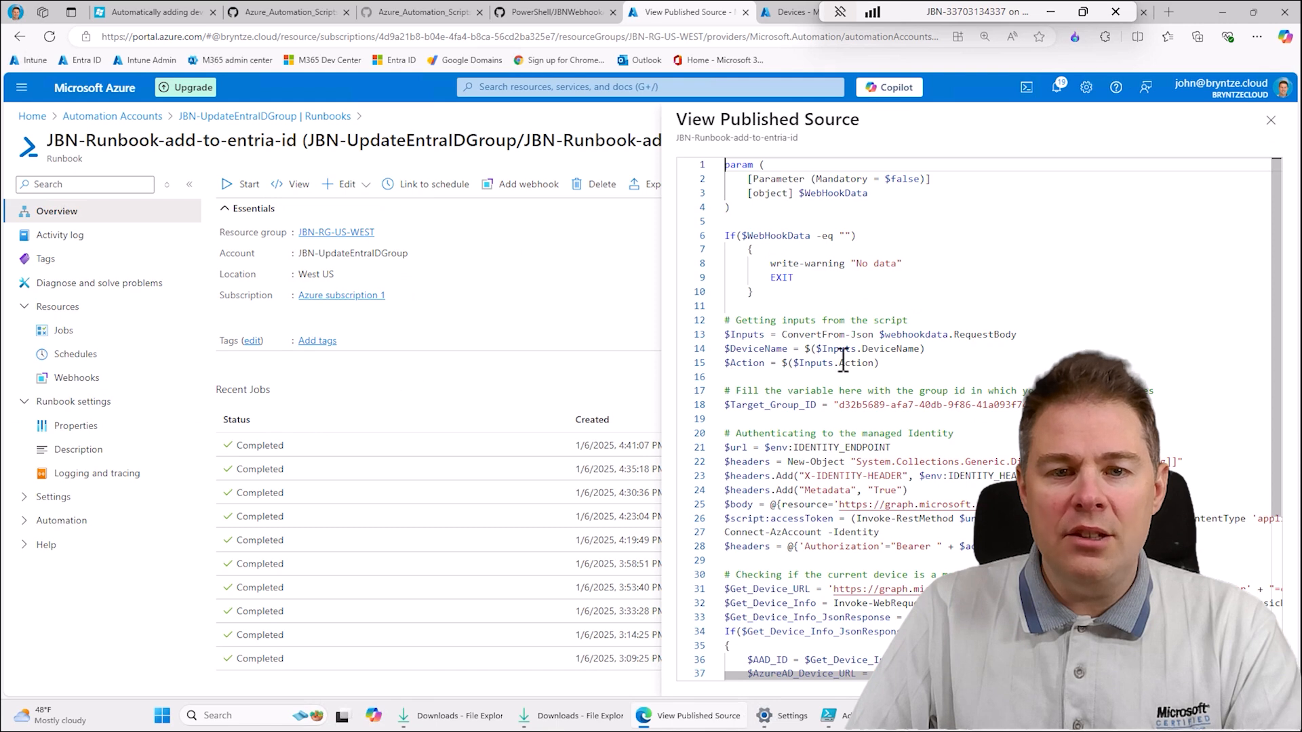
- Compare Runbook.ps1 on GitHub with the runbook's published source, highlight its $Target_Group_ID value, and close the source view
left_click(308, 8)
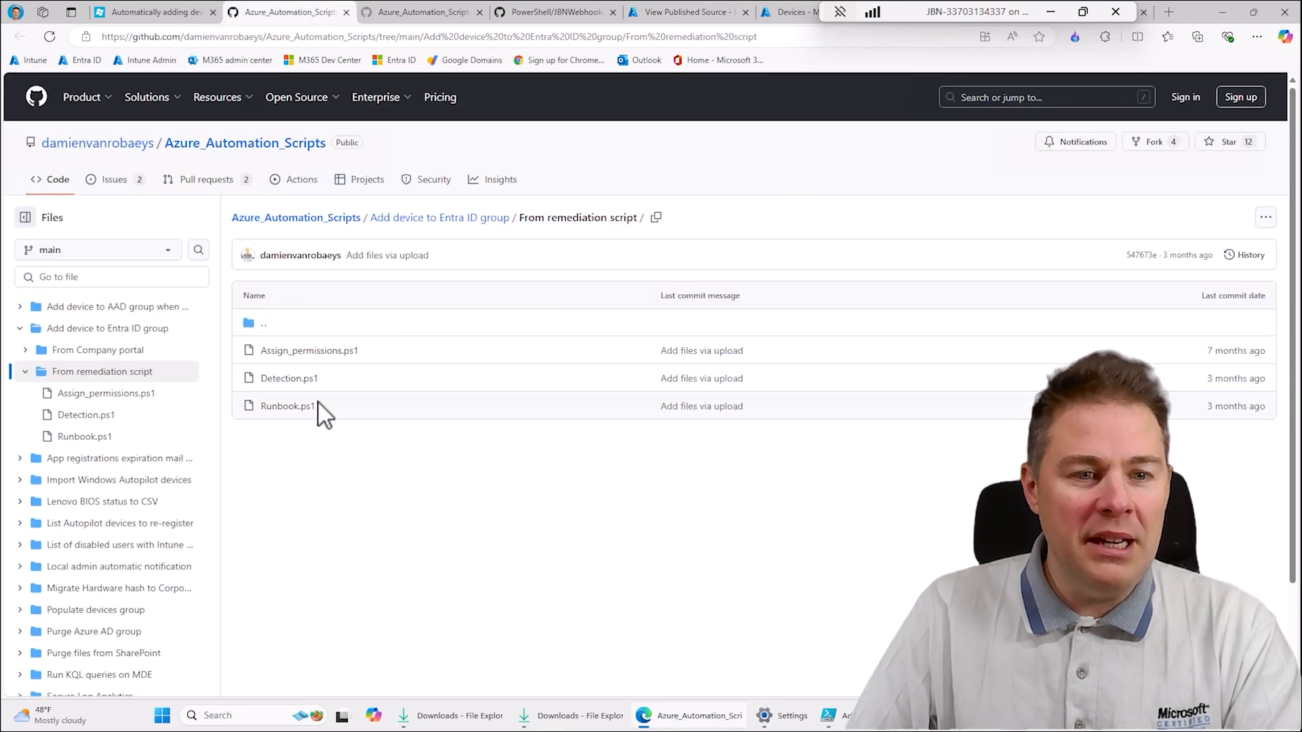
left_click(286, 408)
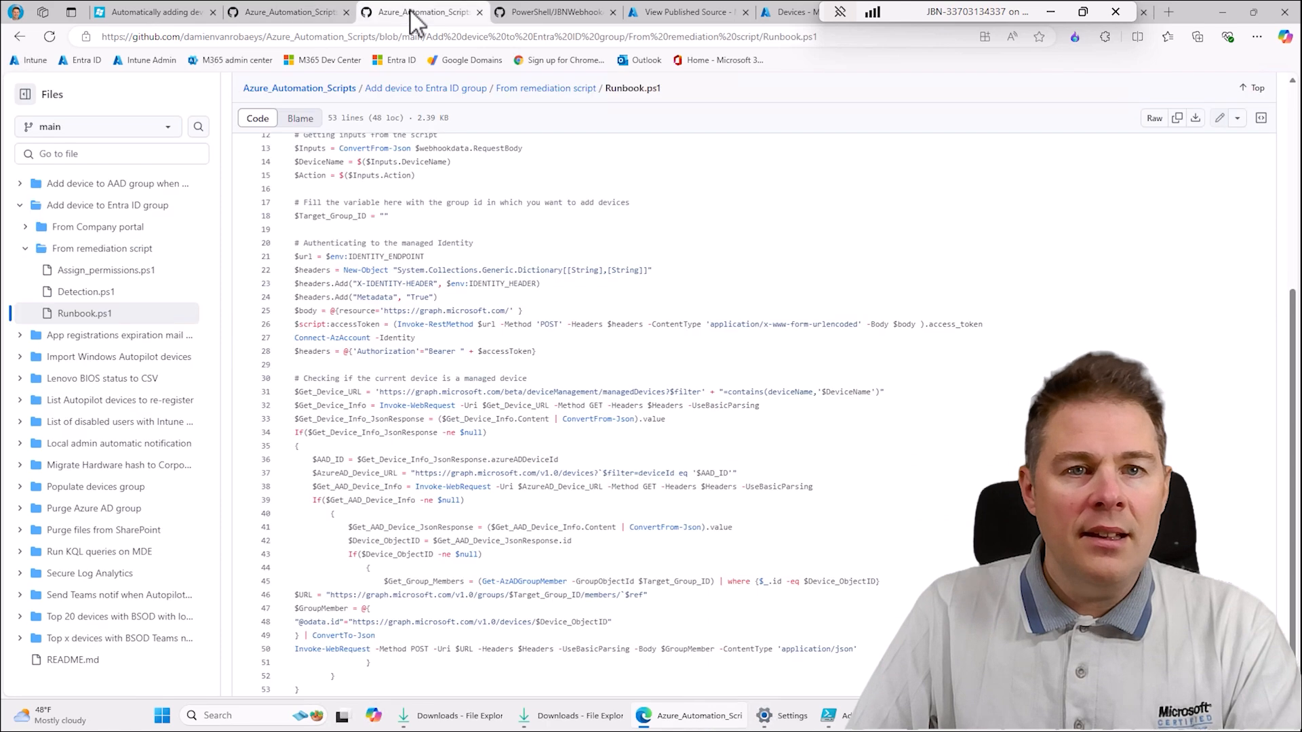
left_click(664, 14)
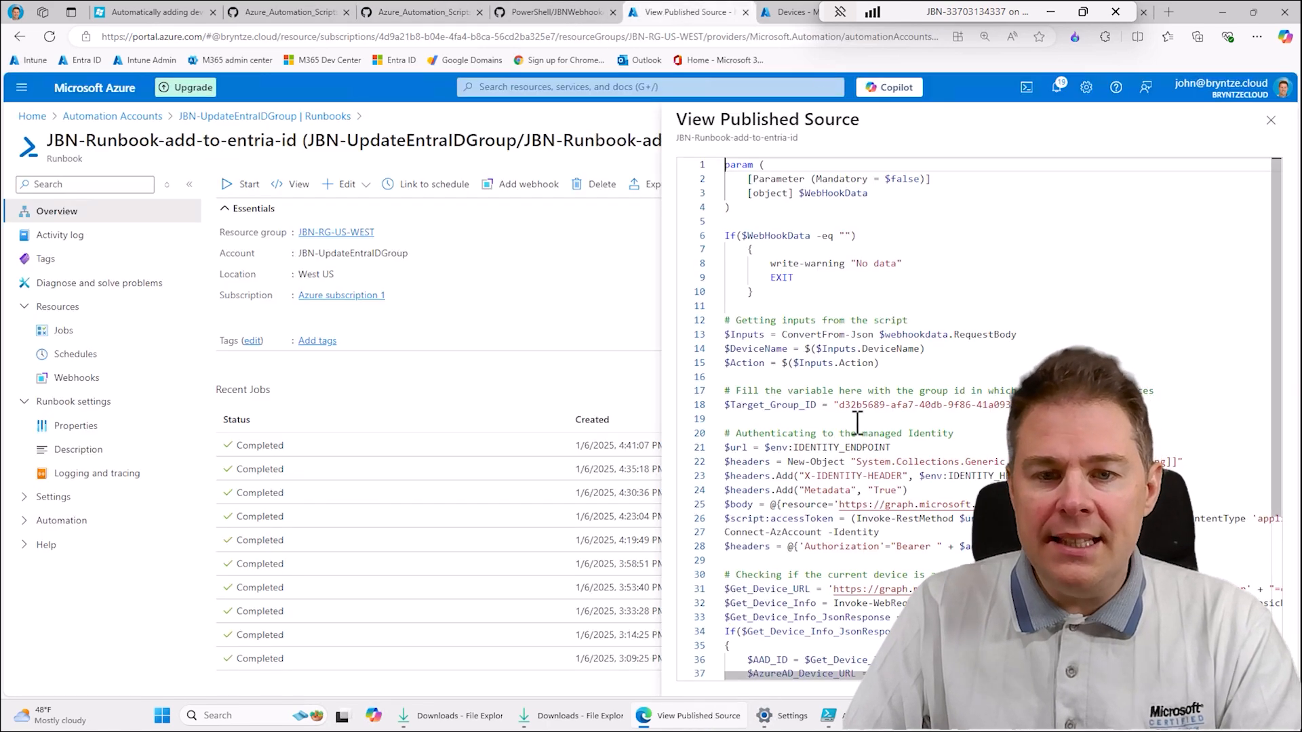
left_click_drag(839, 405, 1010, 406)
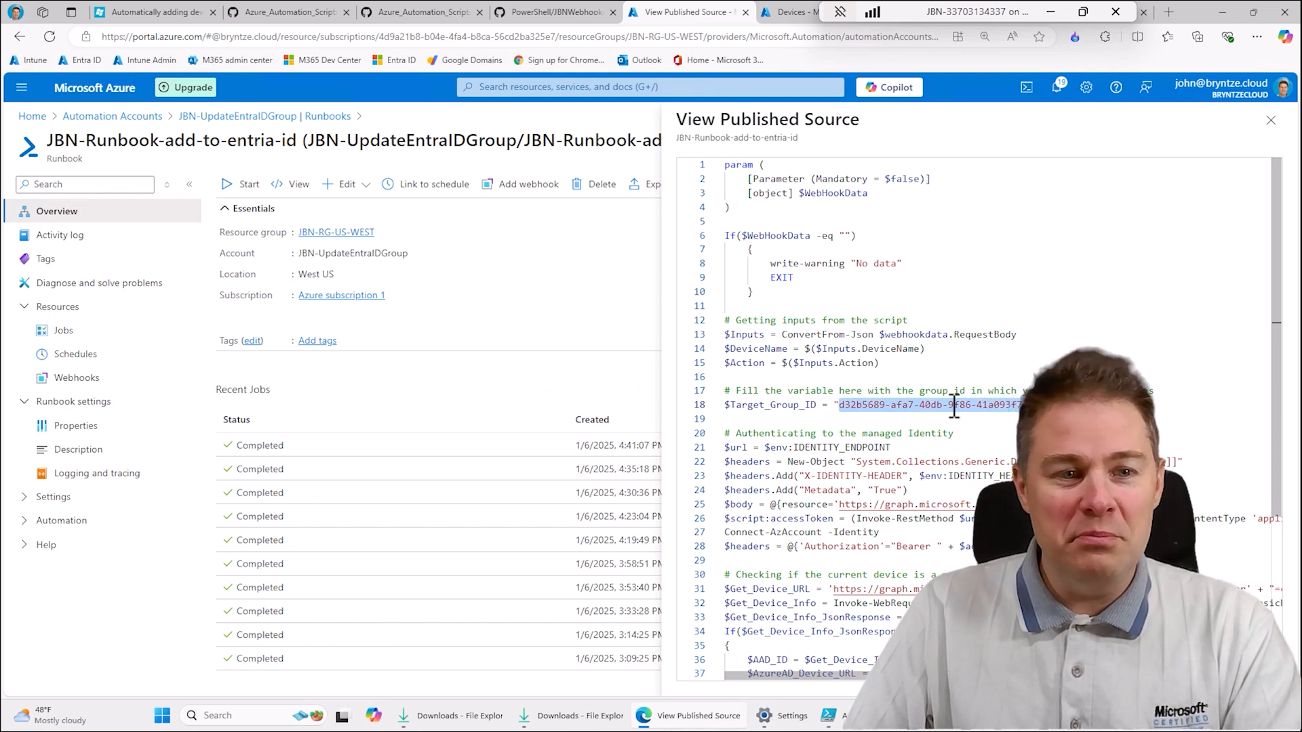
left_click(1271, 120)
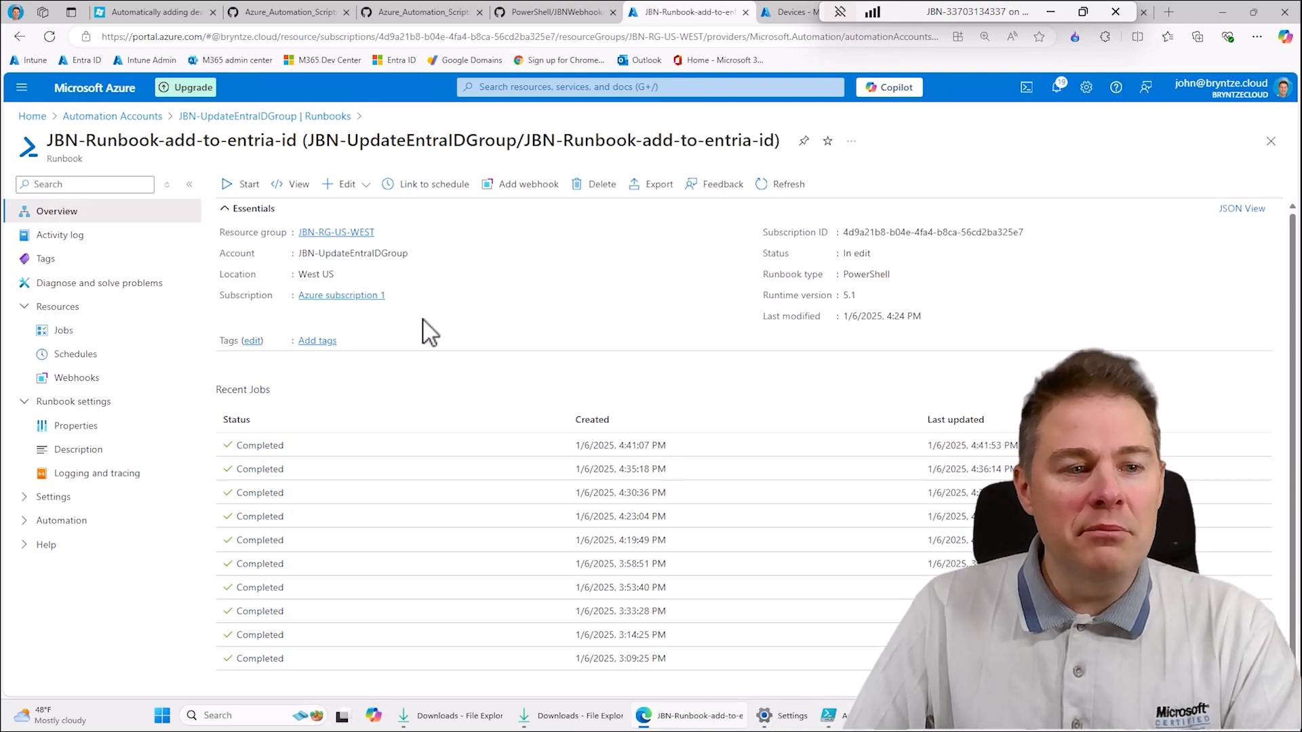
- Open the runbook's JBN-webhook webhook, and switch to the JBNWebhookAddDeviceToEntraIDGroupBasedOnFirefoxInstalled.ps1 script in PowerShell ISE
left_click(77, 378)
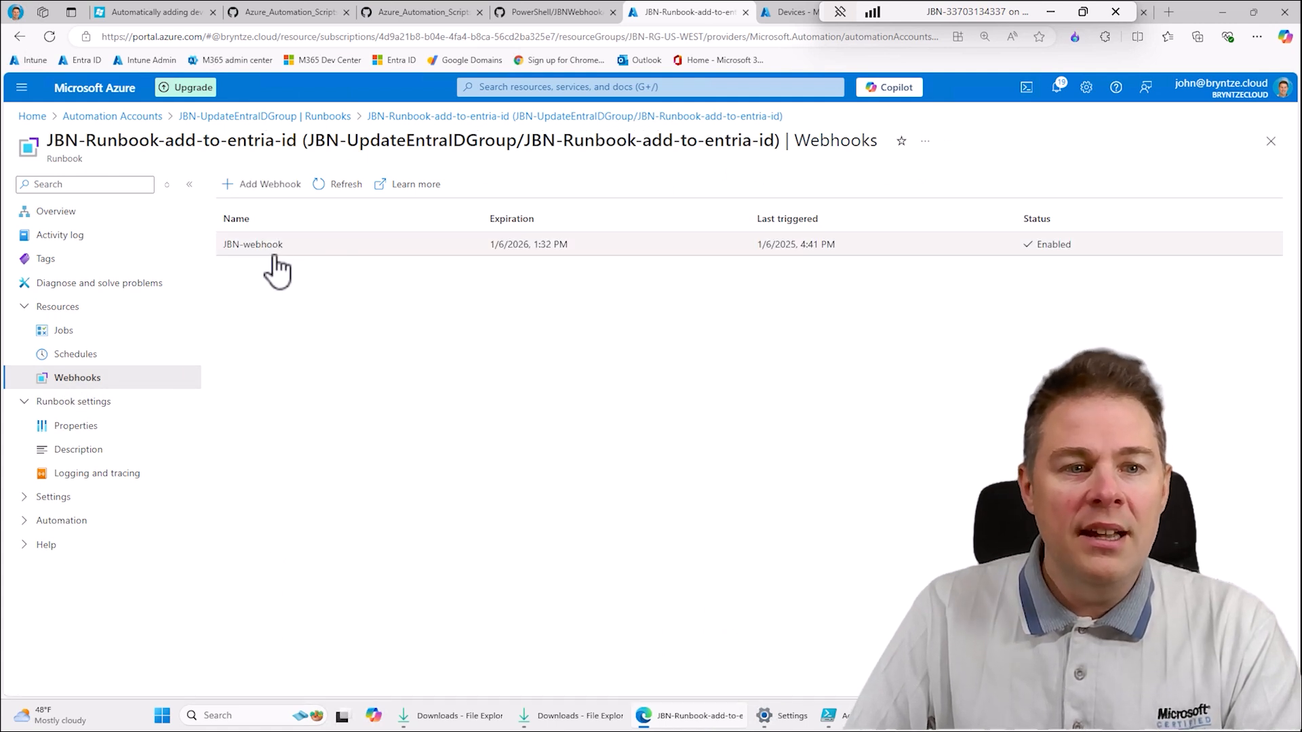
left_click(262, 247)
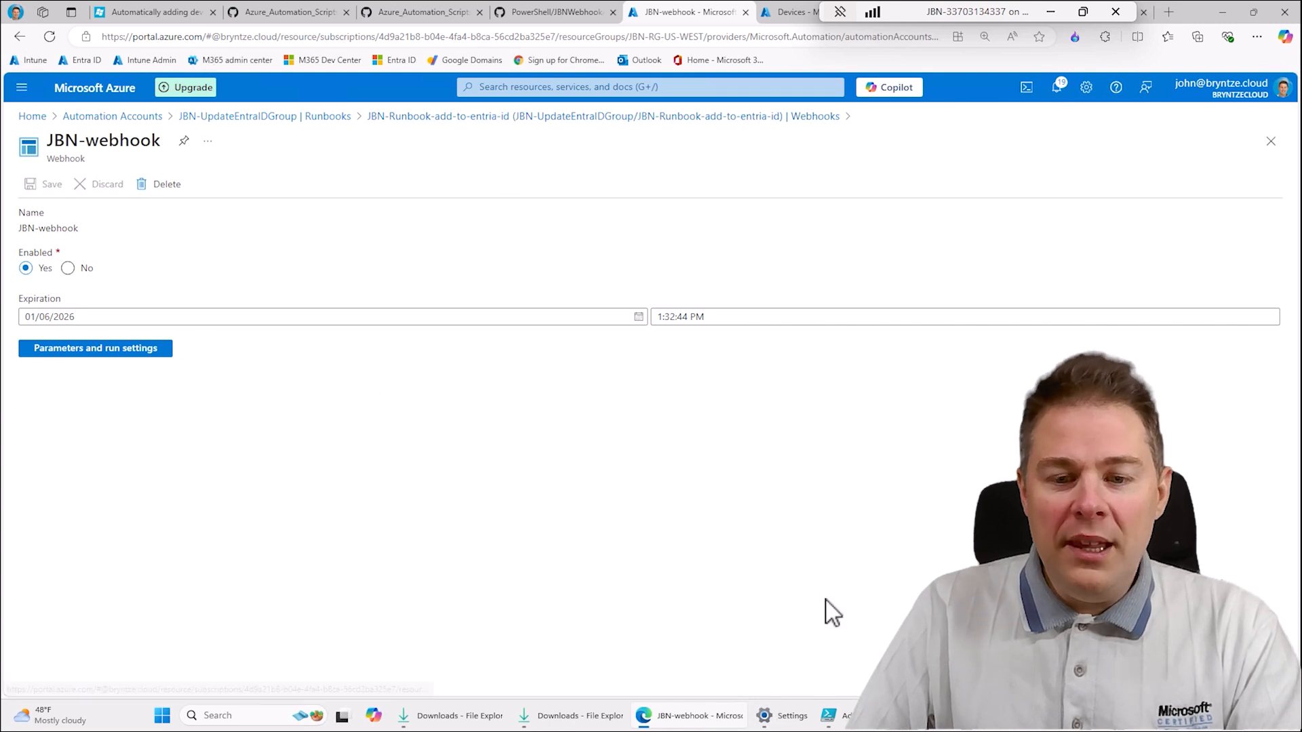
left_click(860, 717)
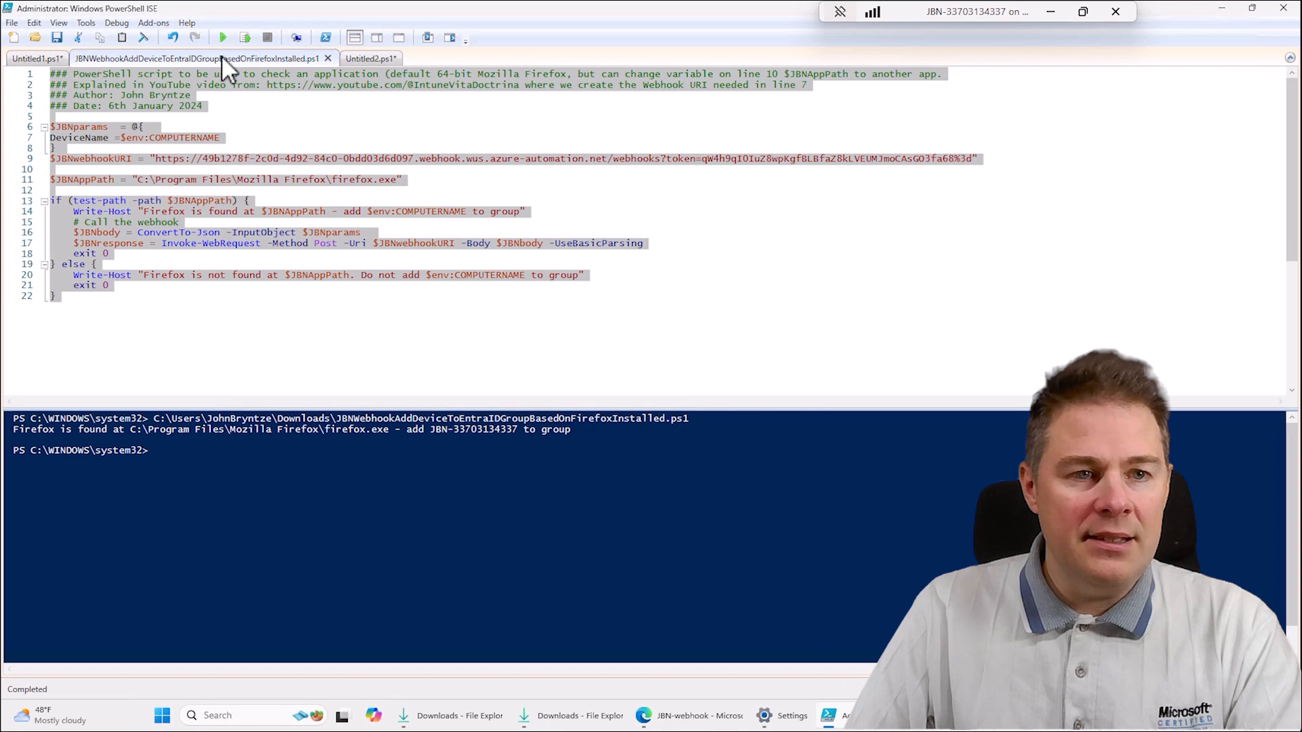
left_click(283, 163)
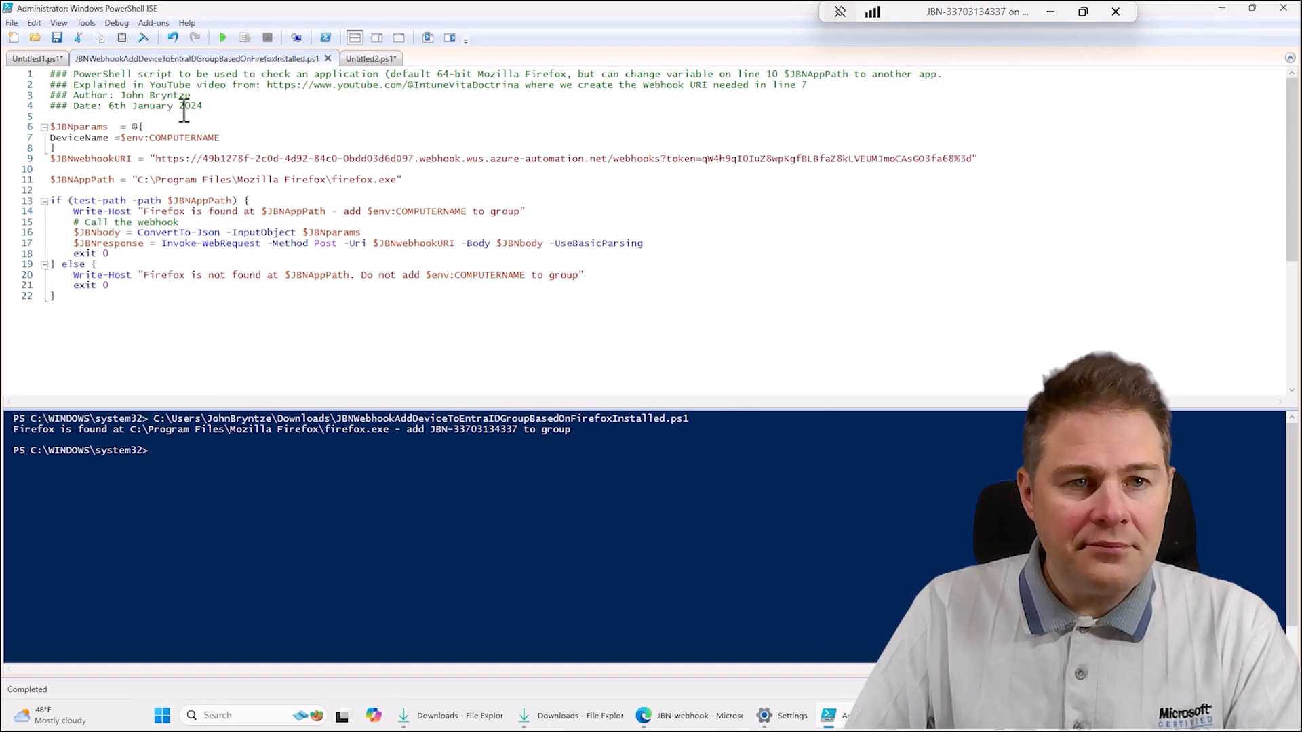
- View the GitHub pages of Runbook.ps1 and JBNWebhookAddDeviceToEntraIDGroupBasedOnFirefoxInstalled.ps1 in the browser, and return to PowerShell ISE
left_click(675, 716)
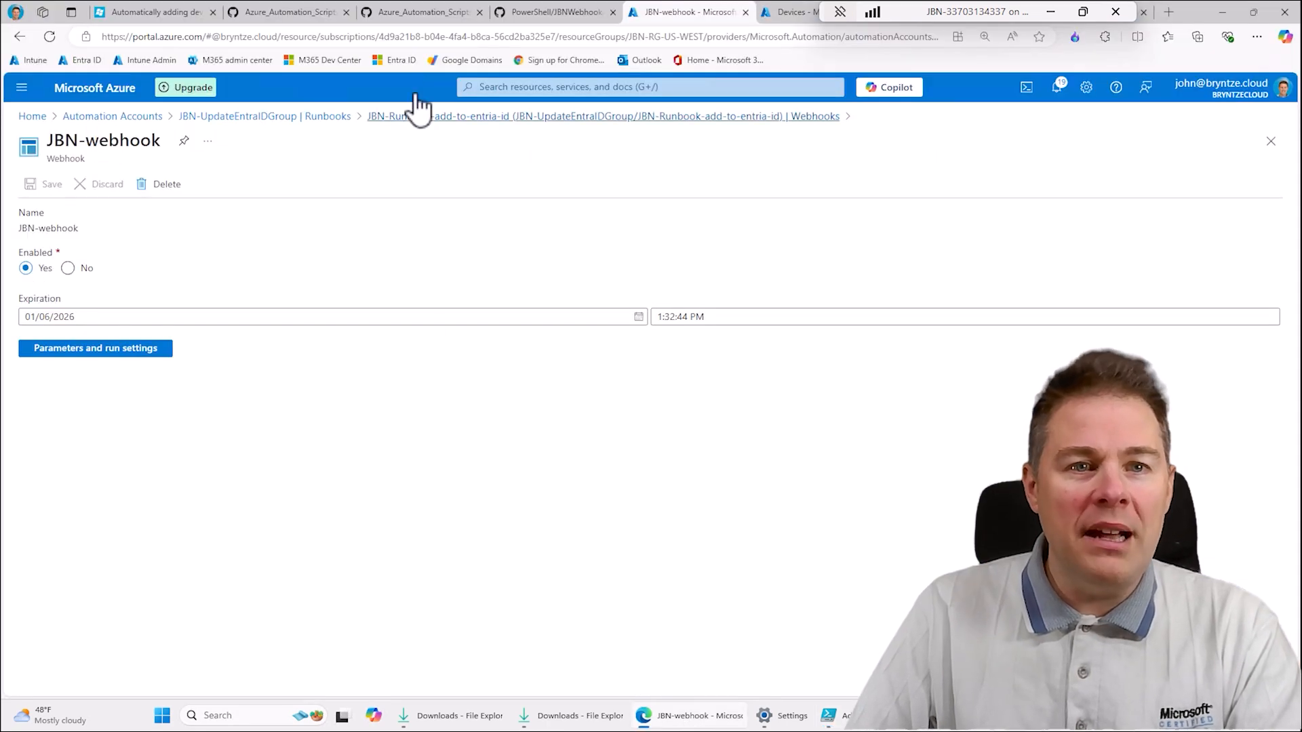
left_click(417, 13)
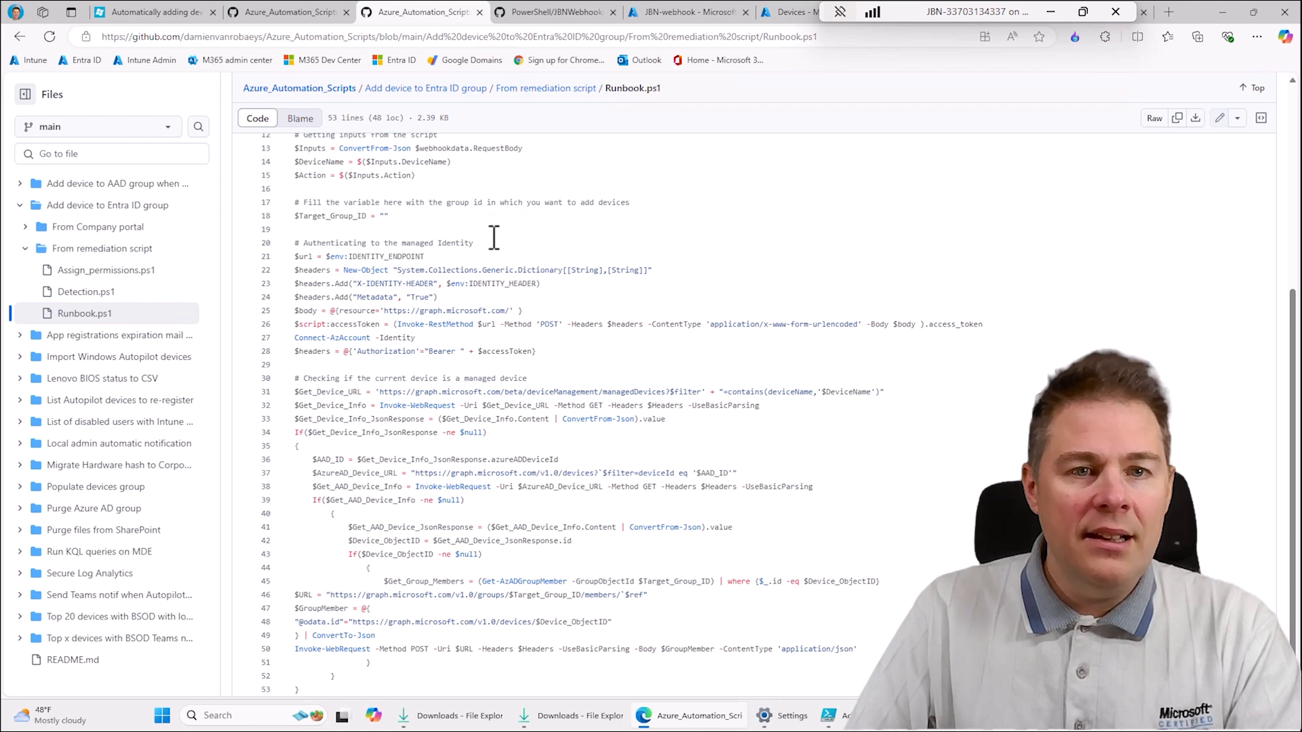
left_click(549, 13)
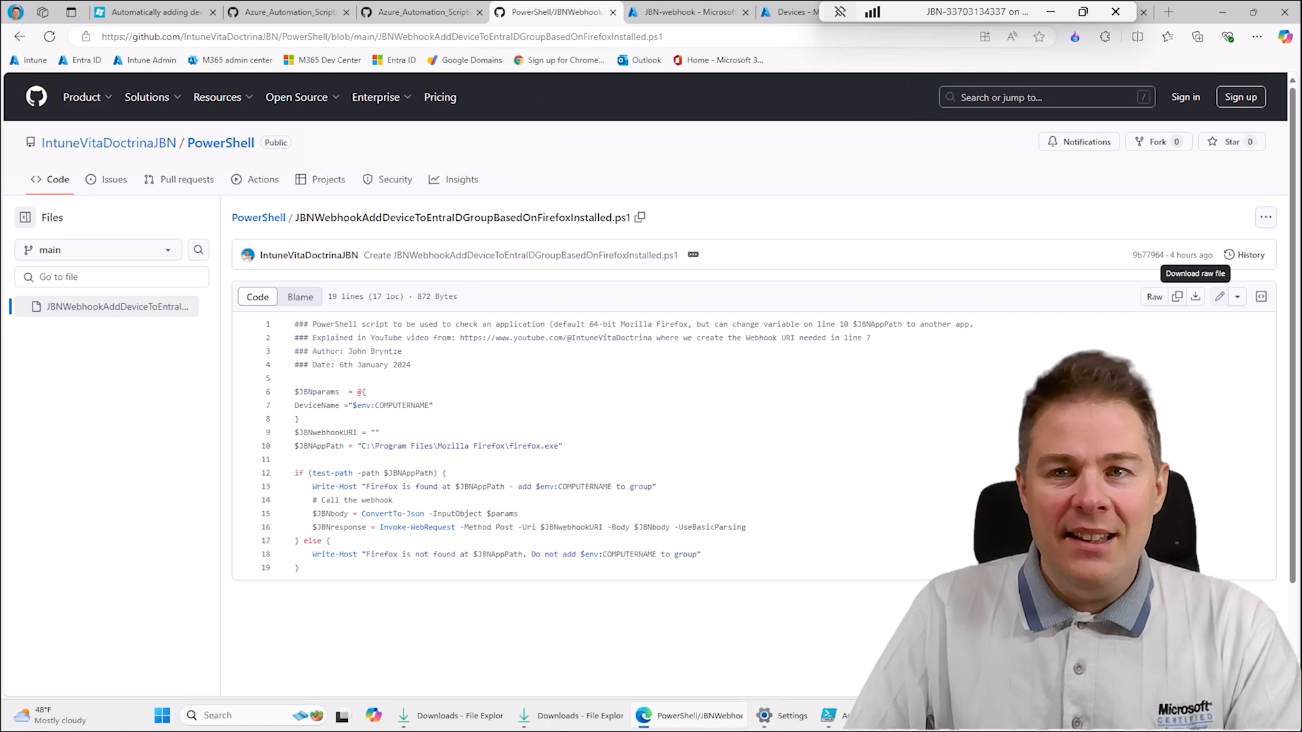
left_click(1224, 12)
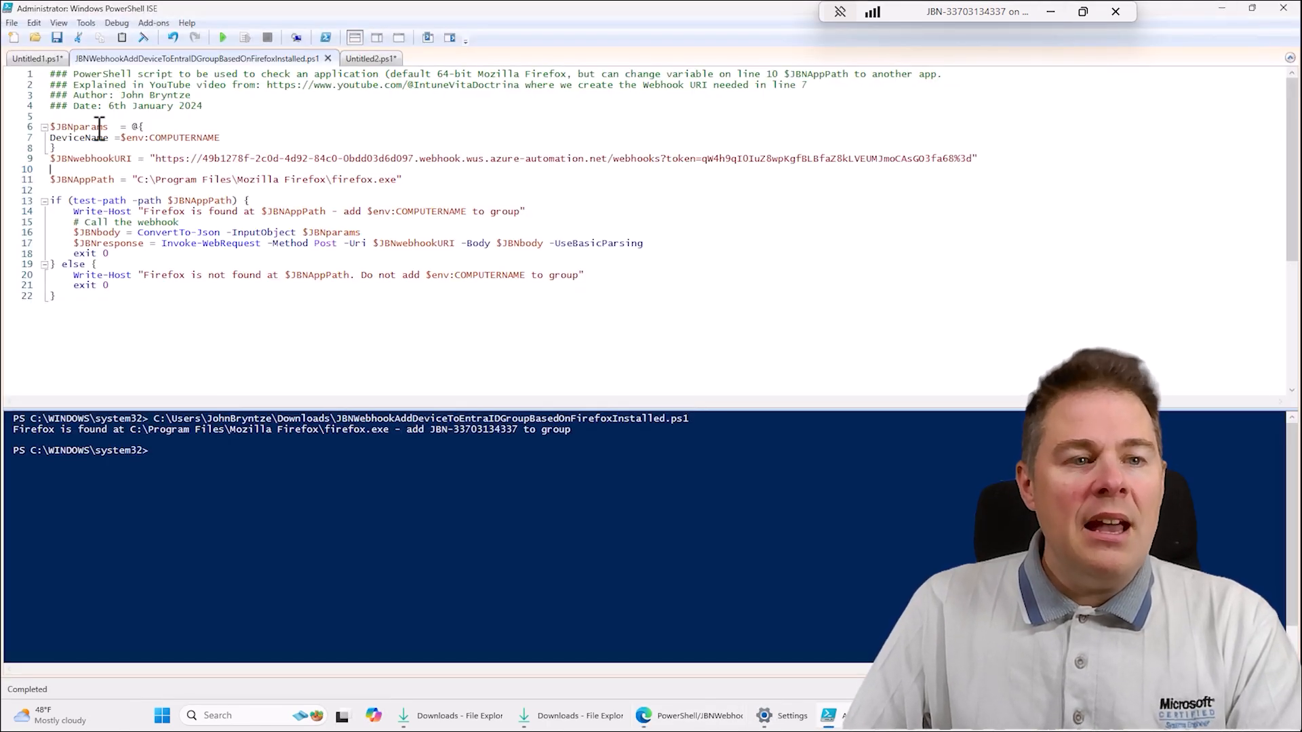
- Review the script's webhook URI, the Firefox path in $JBNAppPath, the Invoke-WebRequest call and the $env:COMPUTERNAME parameter
left_click_drag(157, 159, 987, 159)
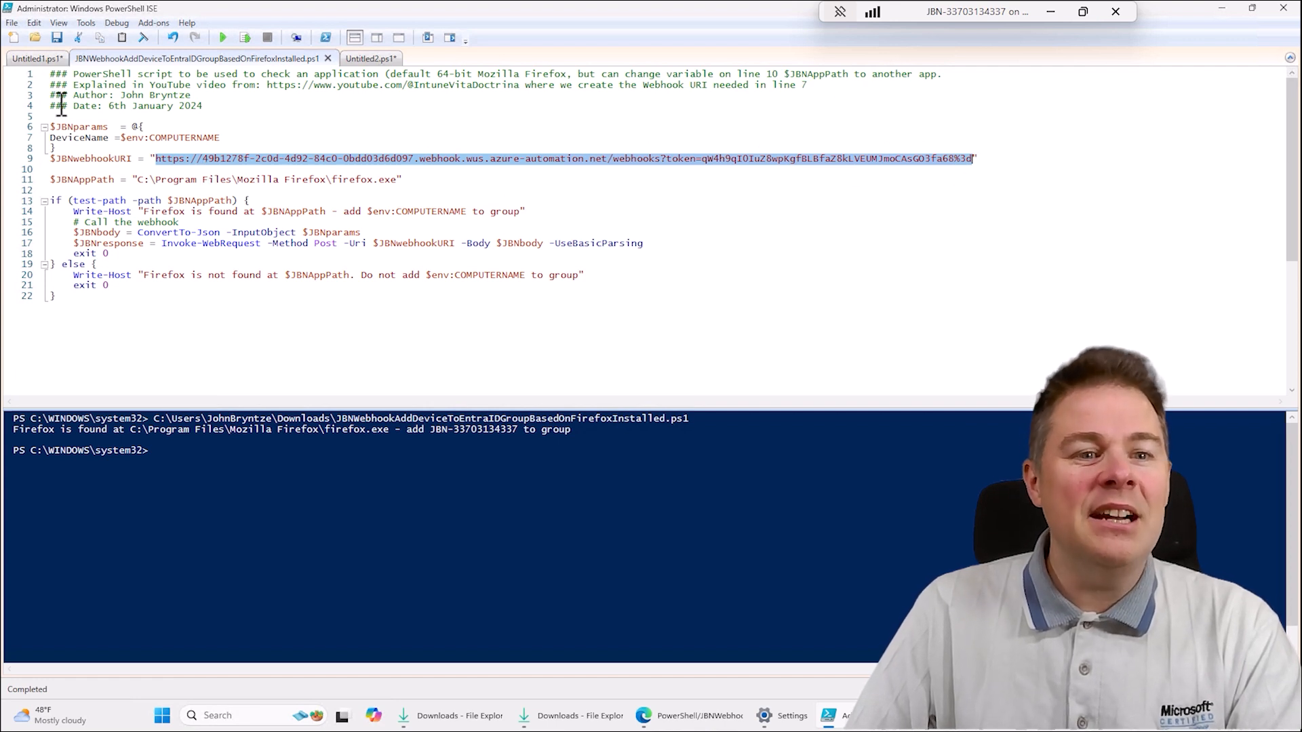
left_click(236, 223)
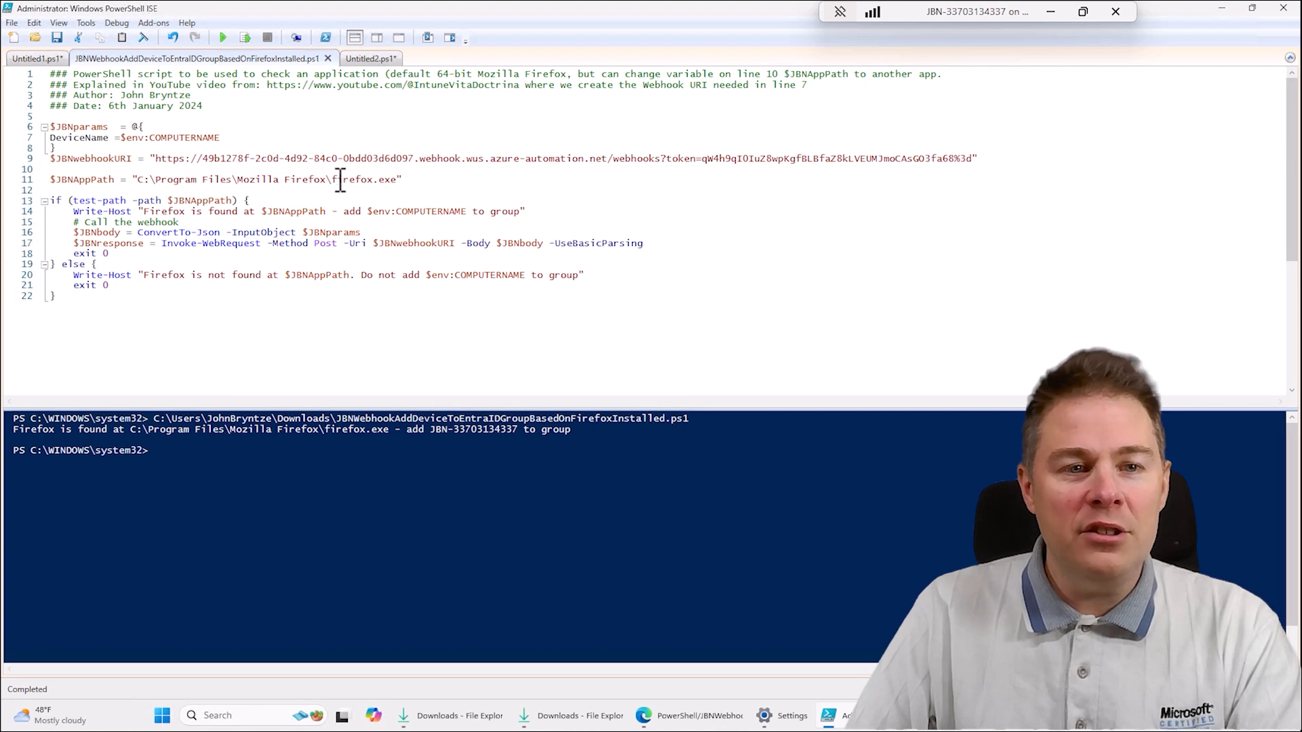
left_click_drag(138, 180, 271, 180)
left_click(391, 181)
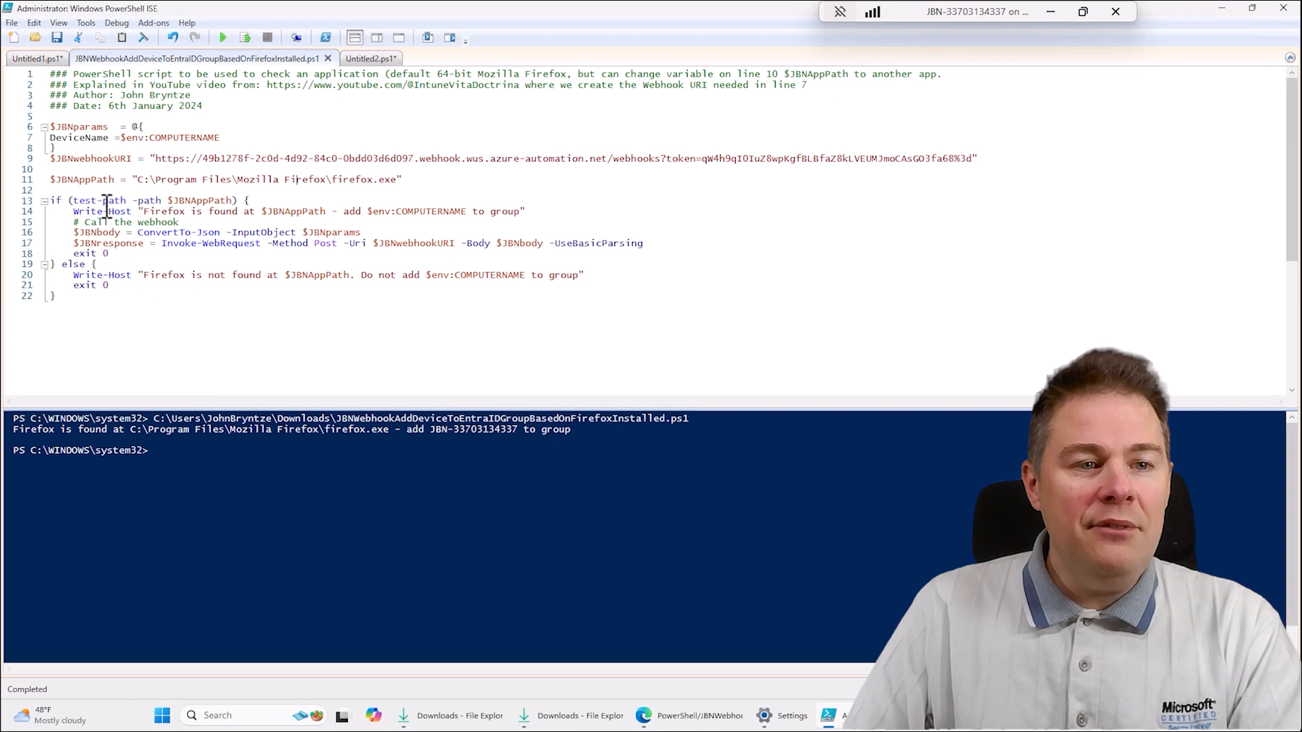
left_click_drag(107, 202, 271, 249)
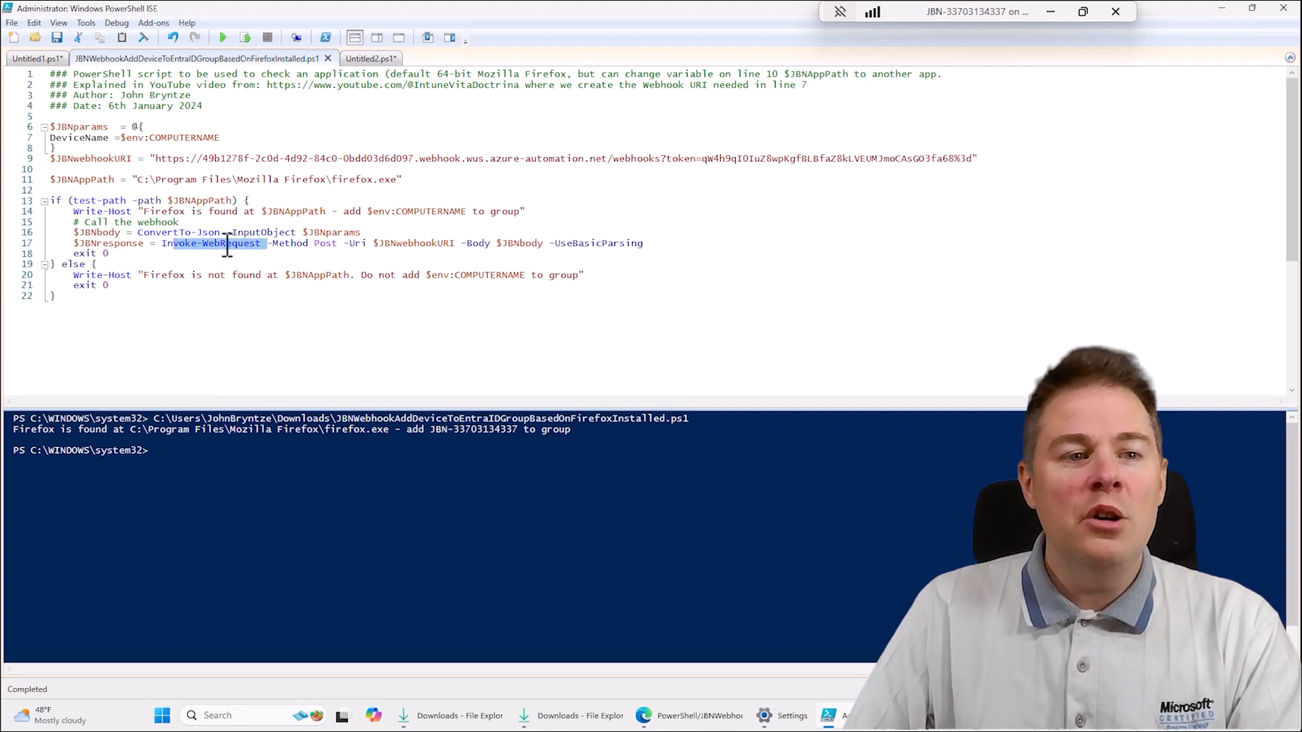
left_click_drag(122, 139, 193, 139)
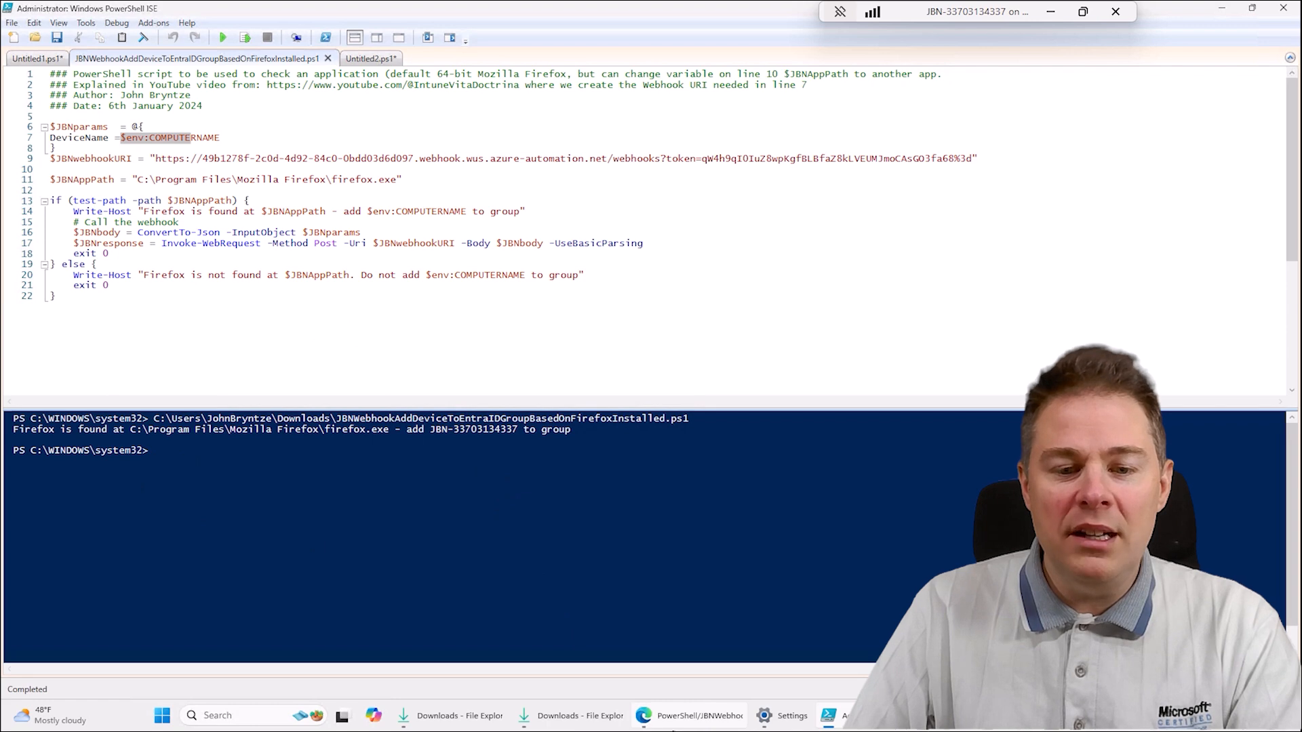
- Switch to the Intune admin center in the browser and open the Scripts and remediations of Devices
left_click(671, 724)
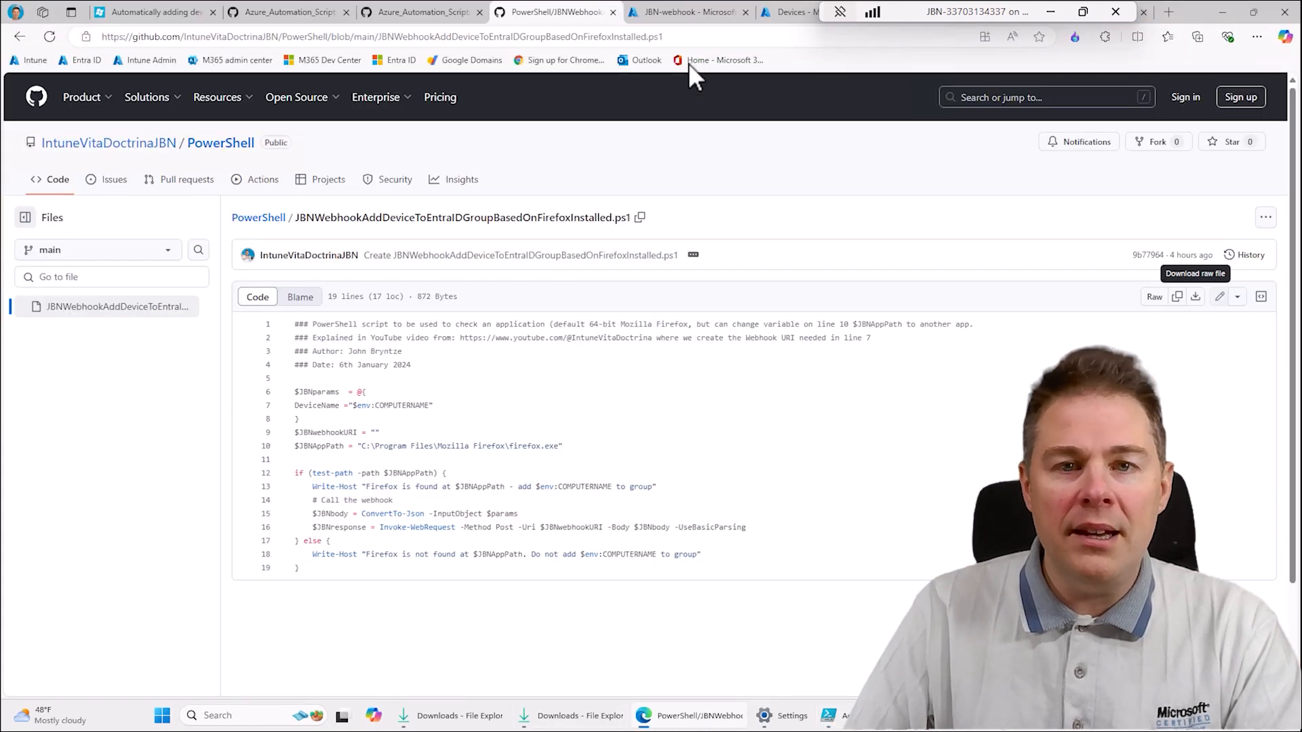
left_click(678, 17)
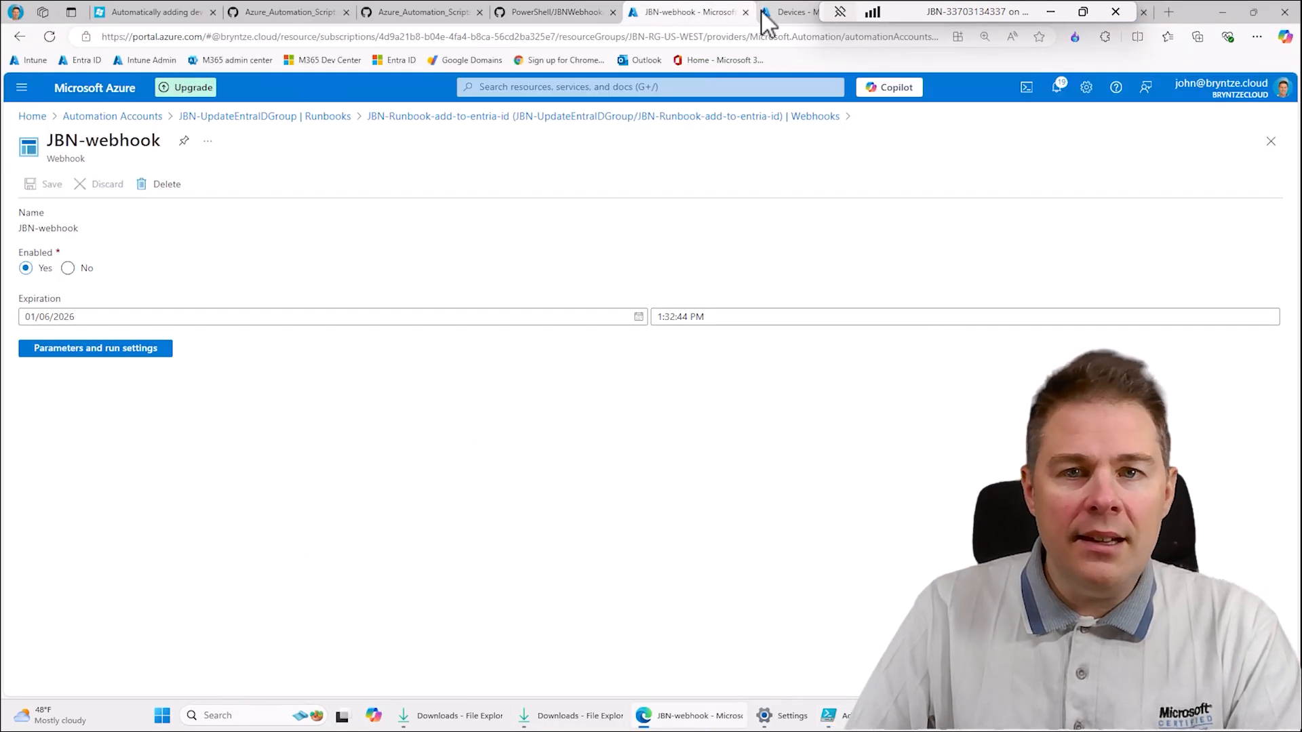
left_click(762, 15)
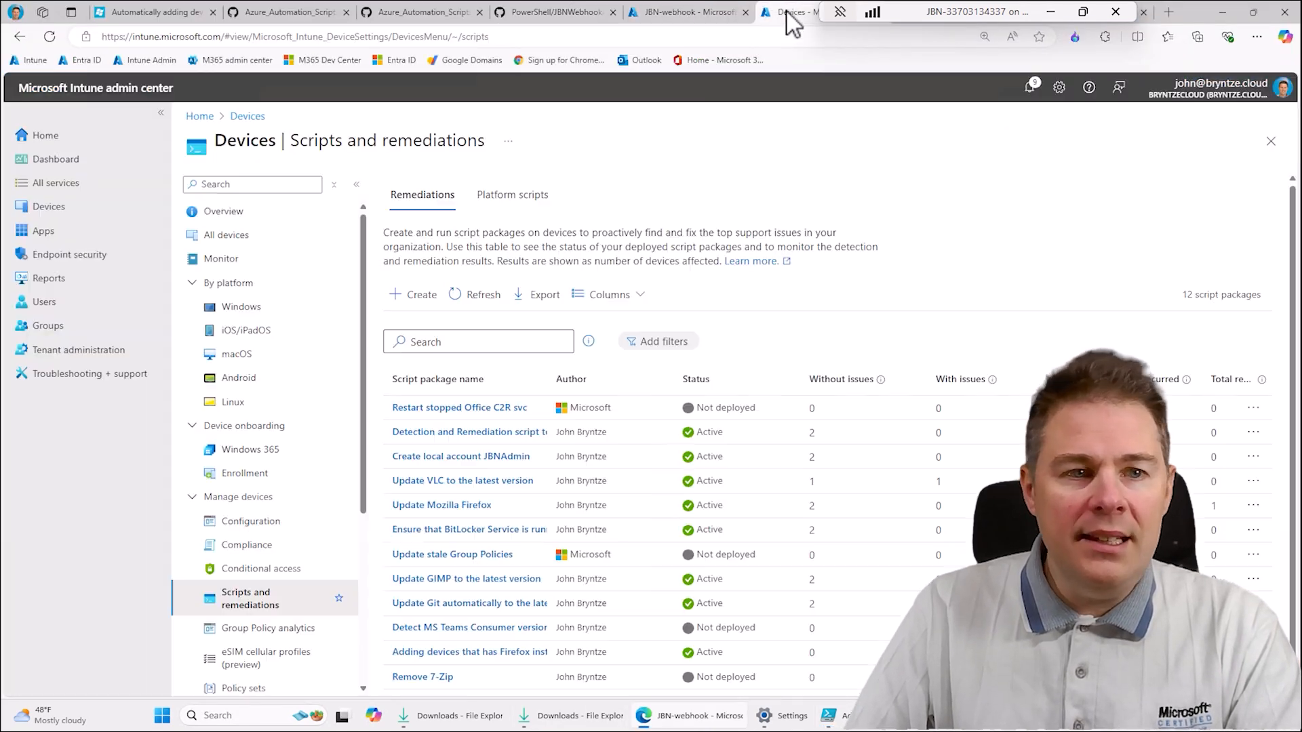
left_click(57, 208)
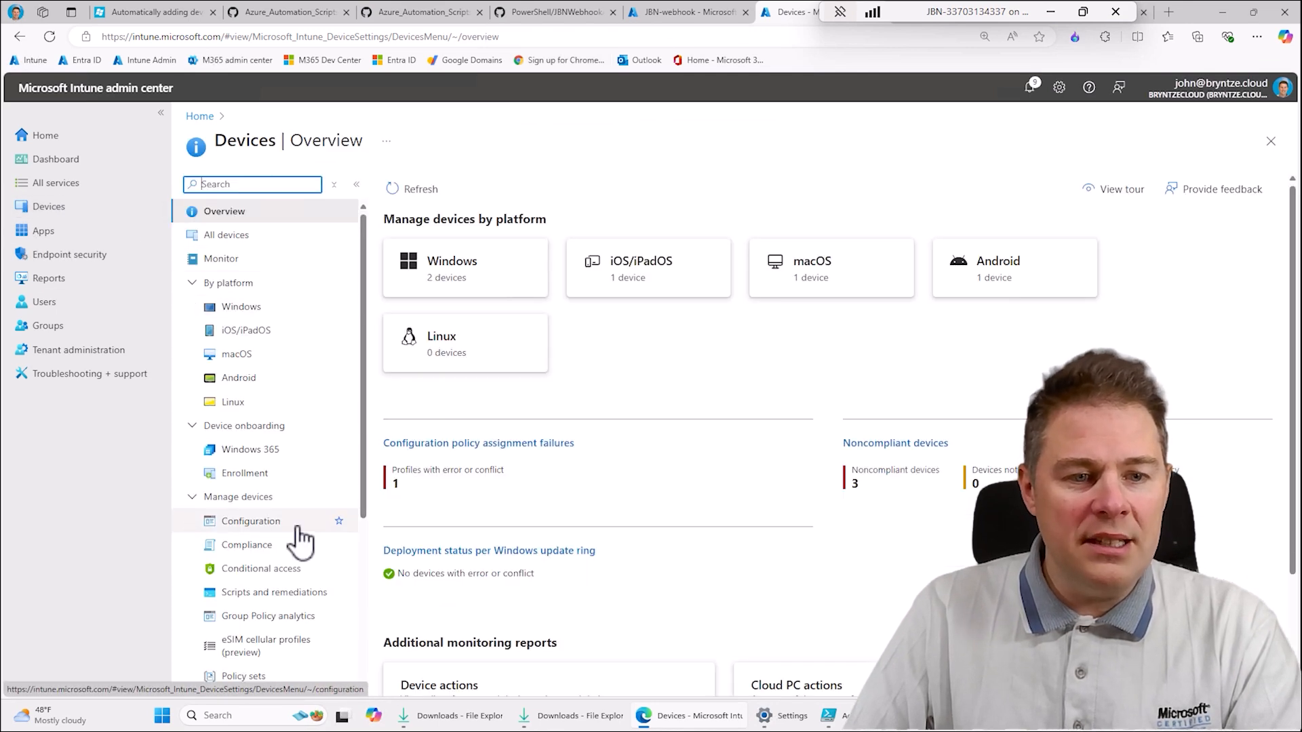
left_click(275, 593)
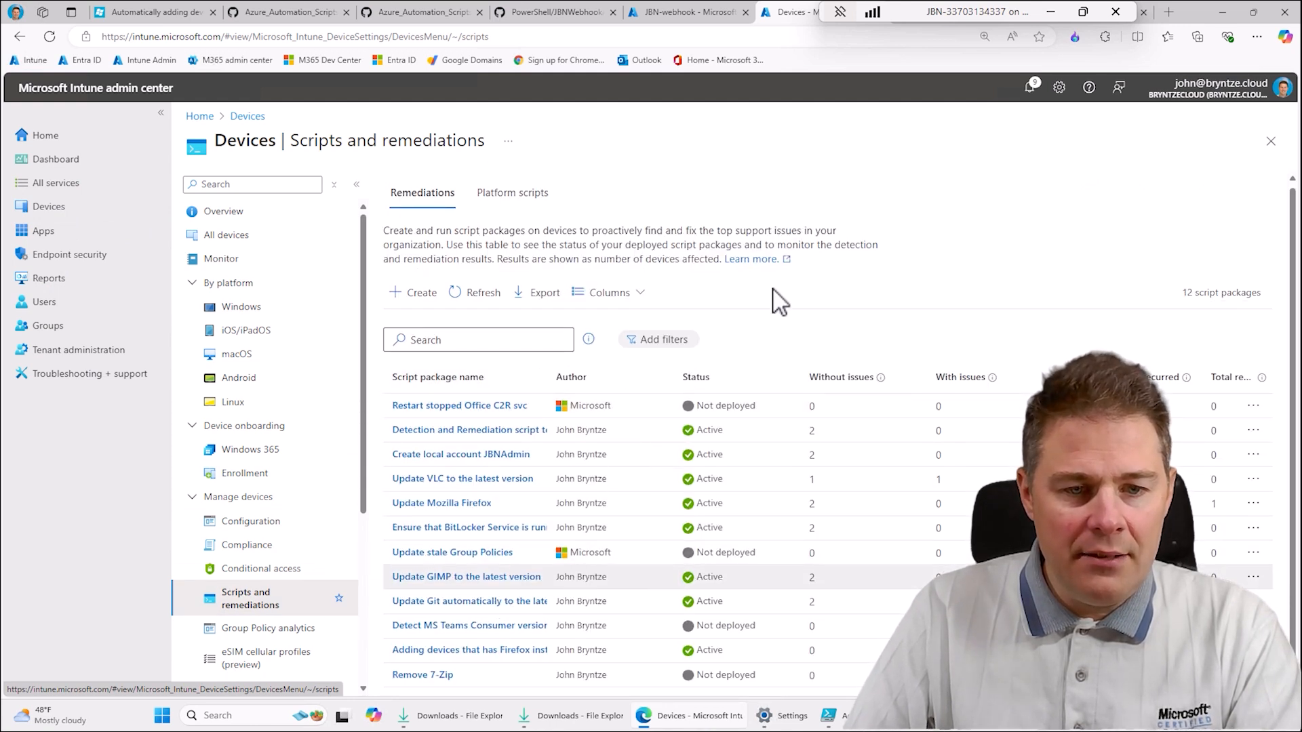
- Open the properties of the remediation that adds devices with Firefox and examine the target group in its name
left_click(490, 652)
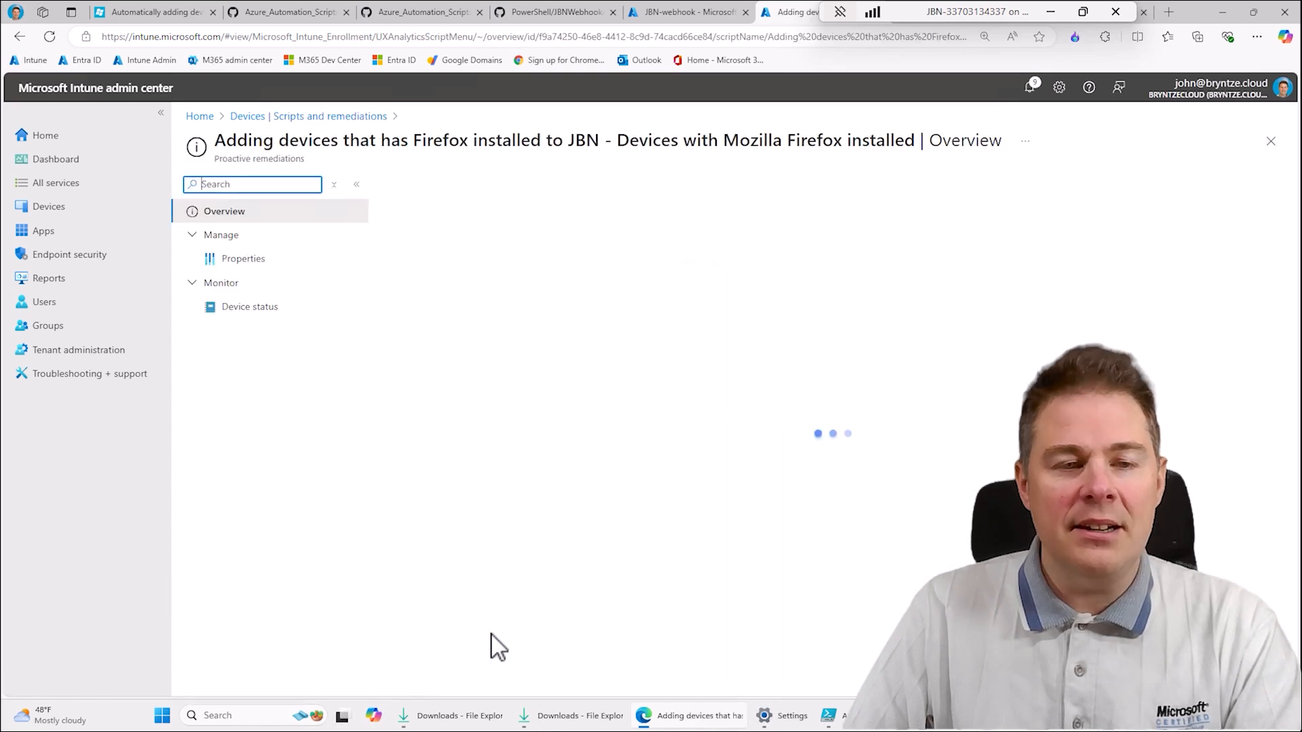
left_click(245, 259)
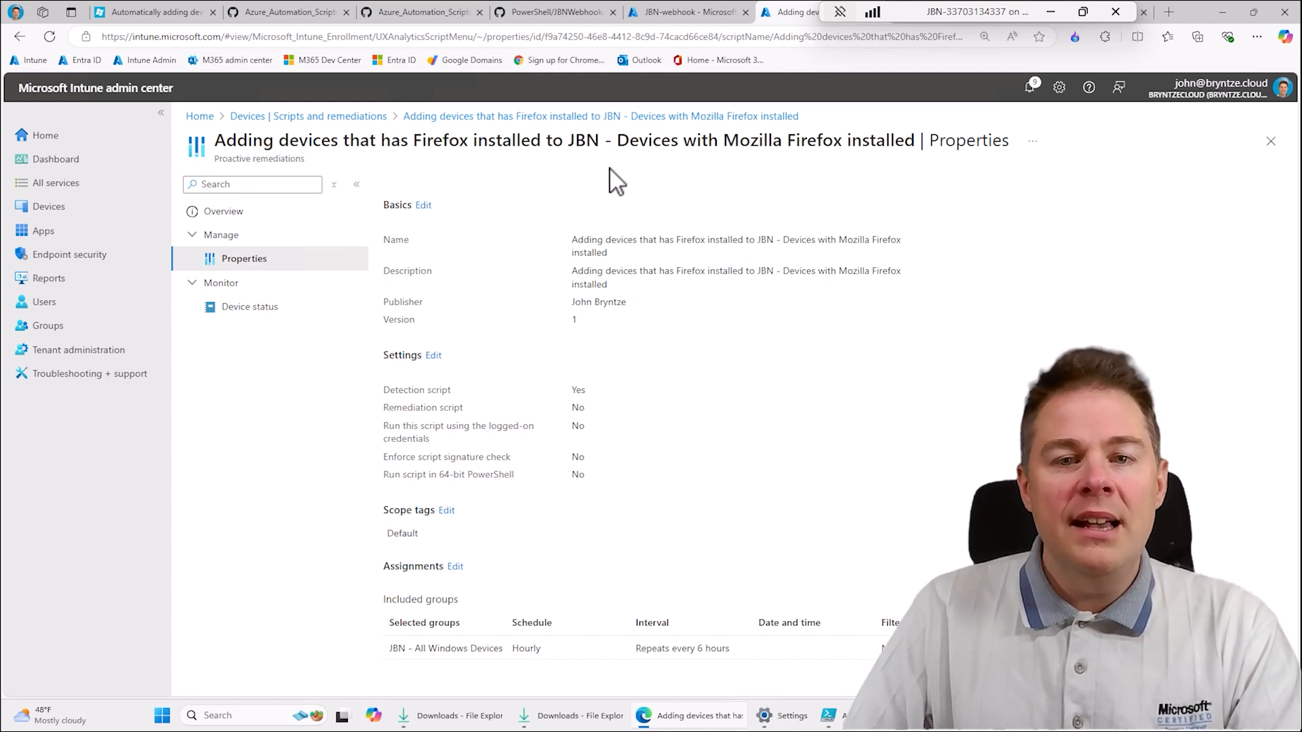
left_click_drag(570, 140, 917, 143)
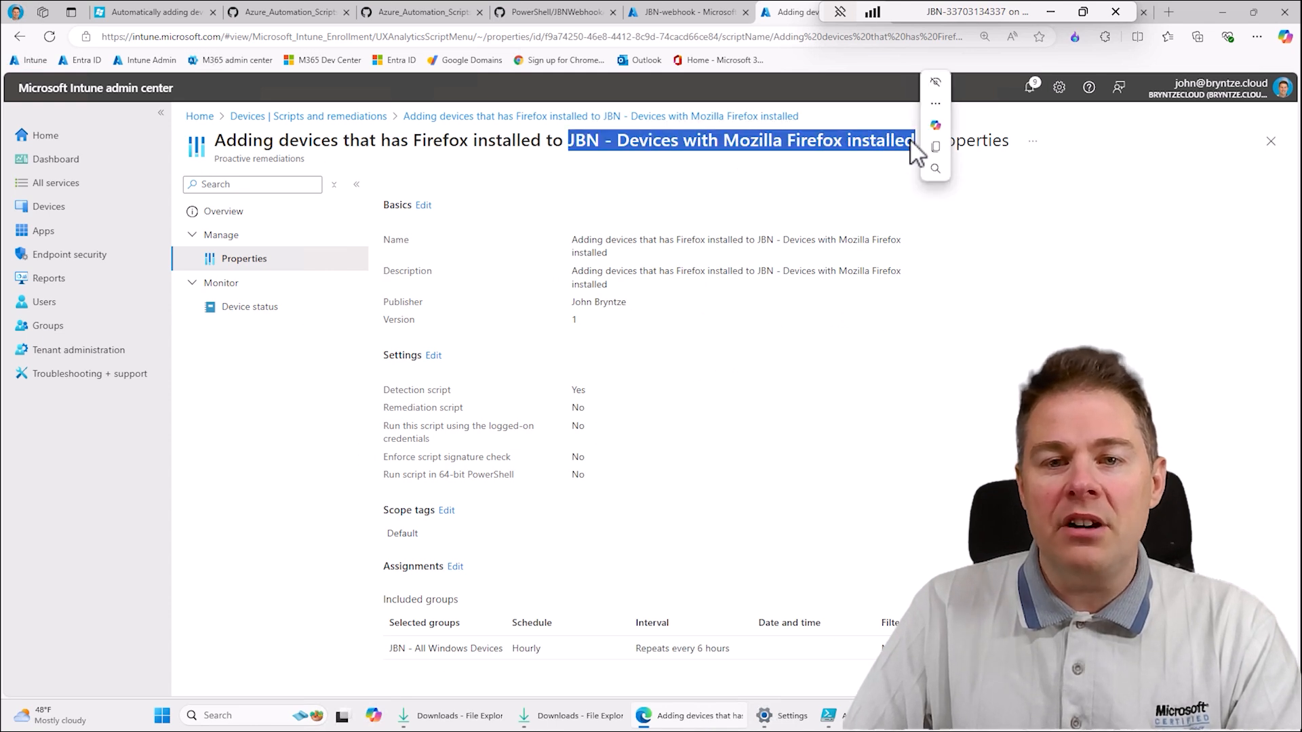
left_click(763, 213)
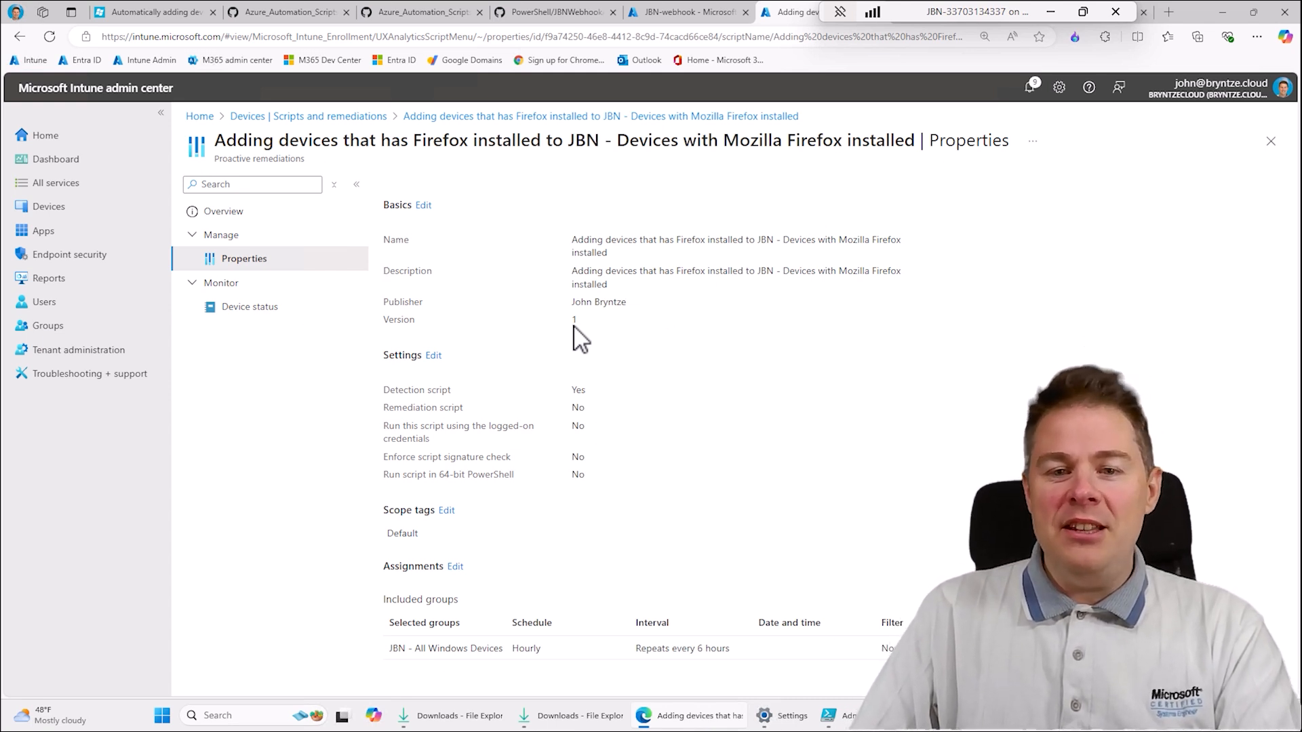
- Switch to the blog post on automatically adding devices to an Entra ID group and show its title
left_click(153, 12)
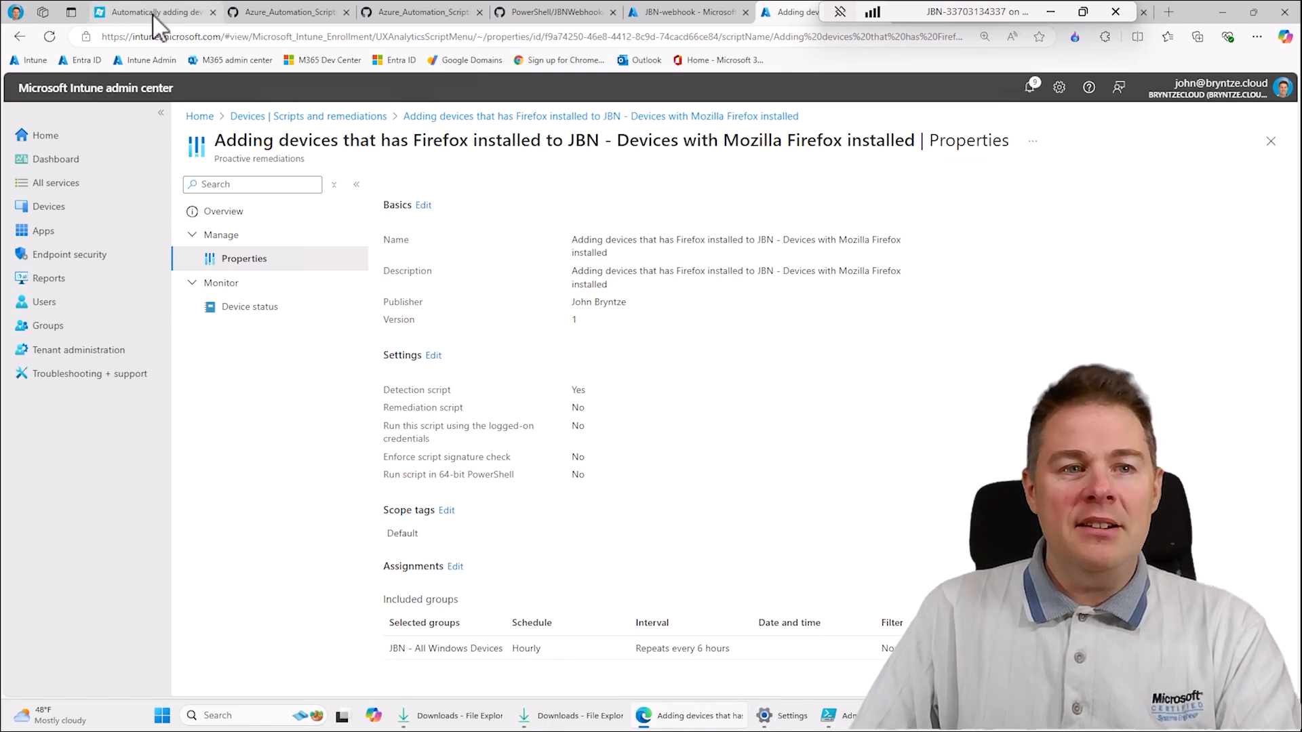
scroll(529, 438, "up", 12)
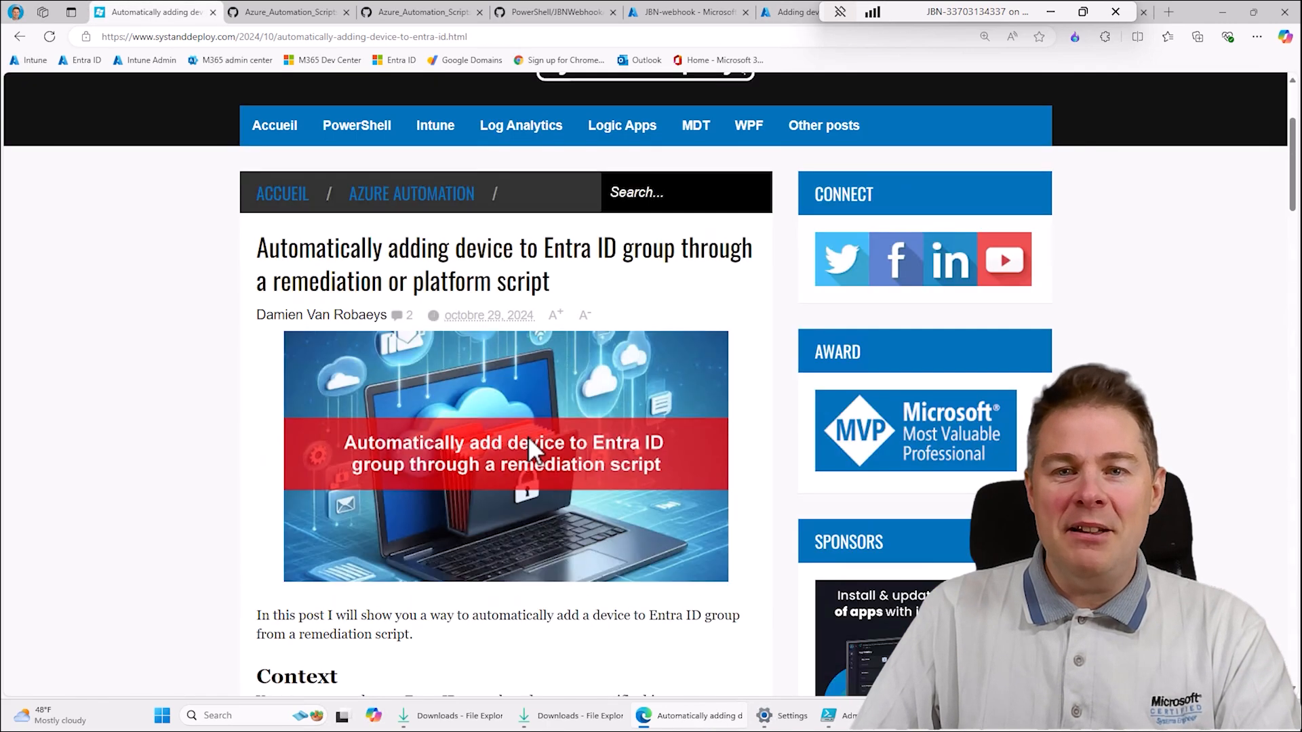